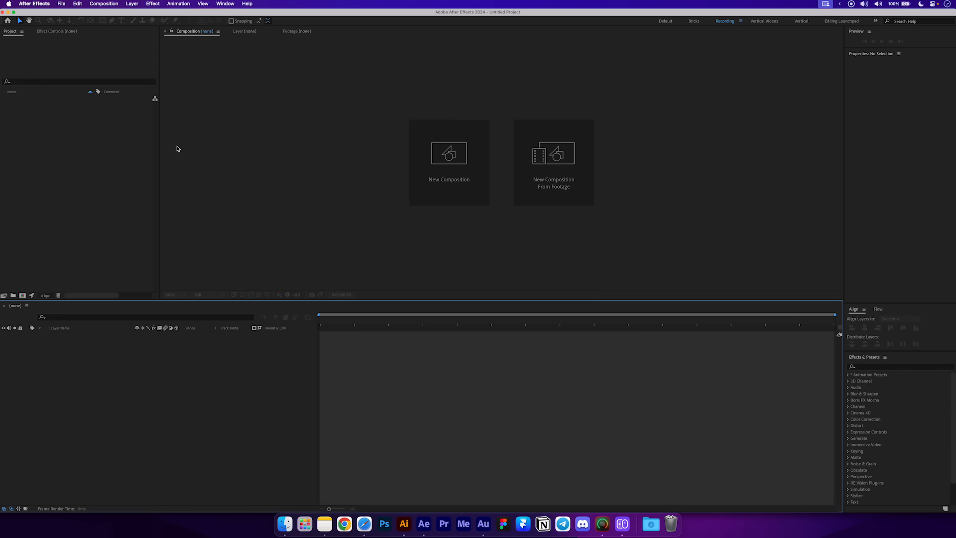
Create a 1920 × 1080, 30 fps, ten-second composition named Liquid Glass Example.
left_click(100, 4)
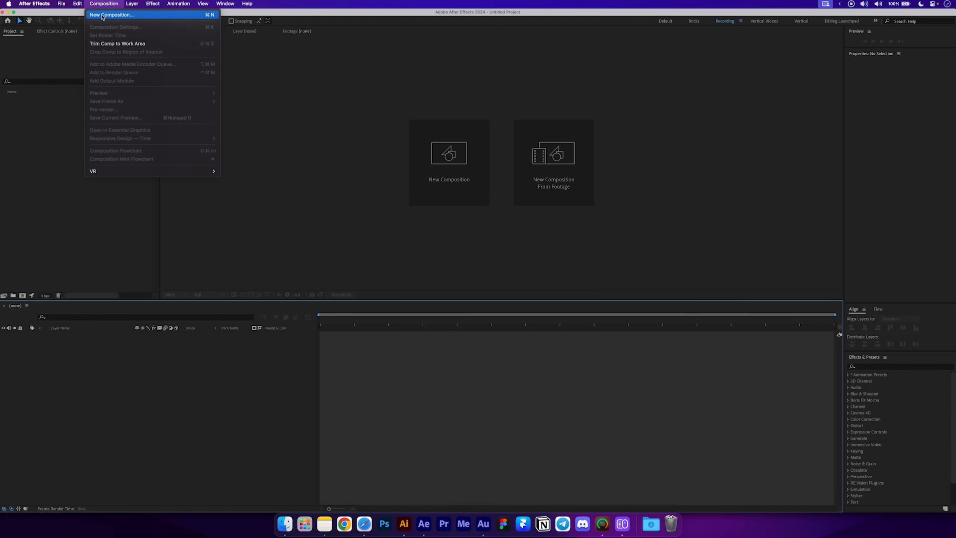
left_click(101, 17)
type("Liquid Glass")
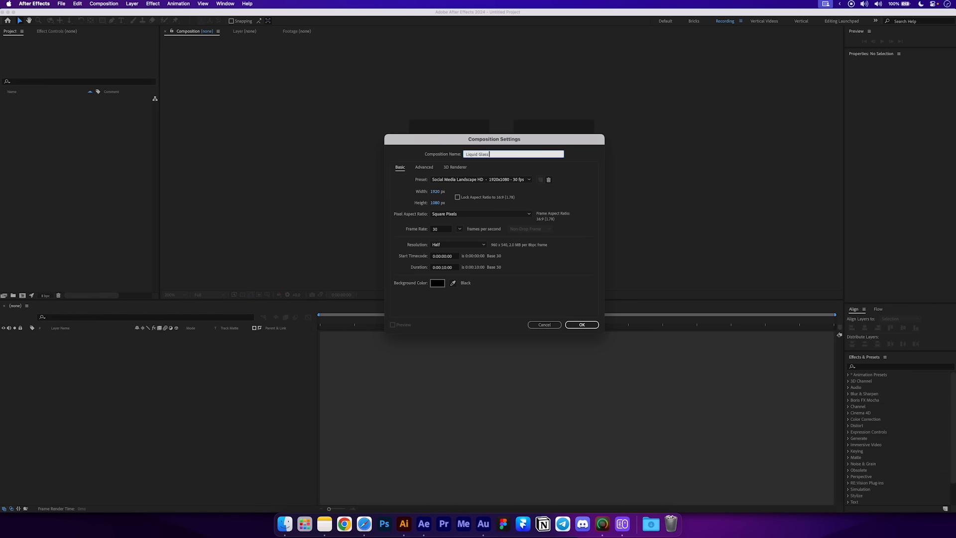
type(" Example")
left_click(576, 324)
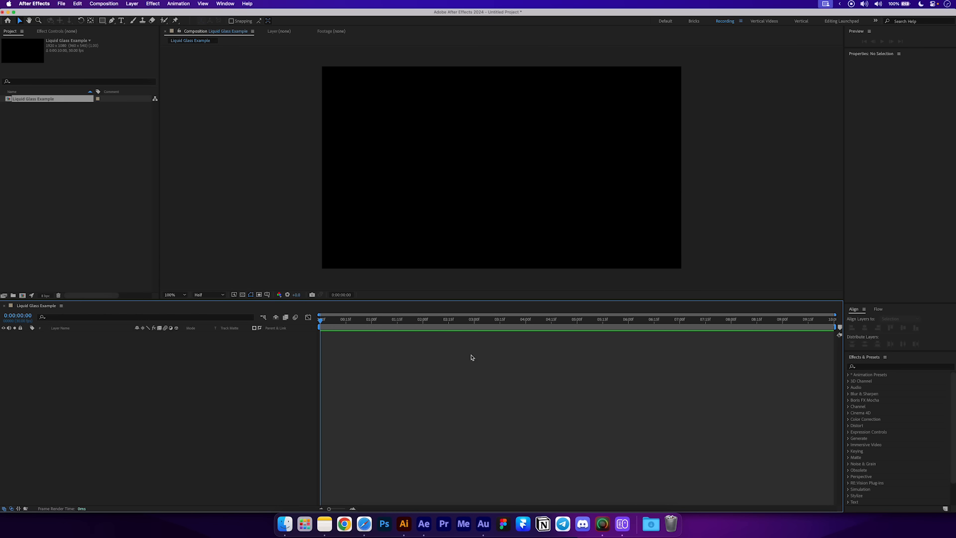
Import Background 3.png from the Tutorial folder into the composition and scale it to 33%.
left_click(286, 524)
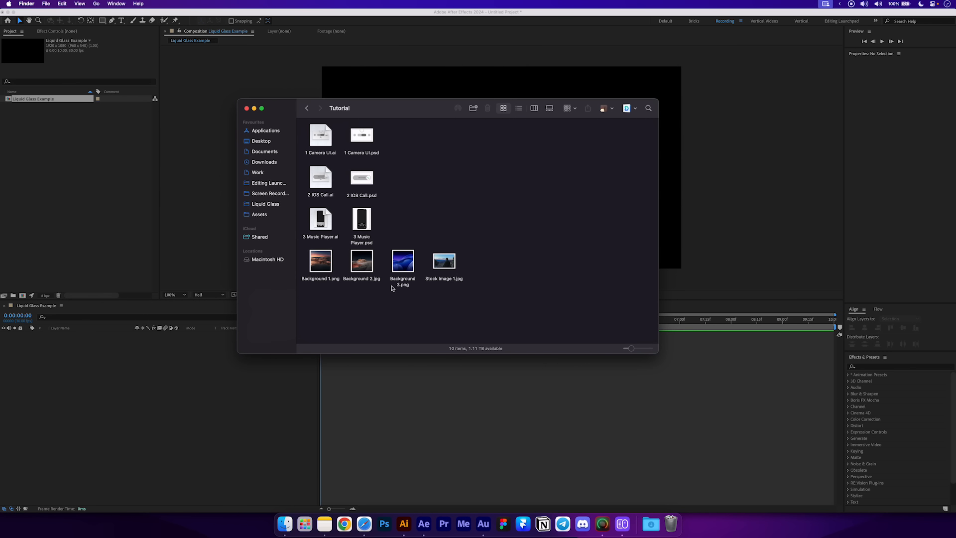
left_click_drag(399, 264, 94, 213)
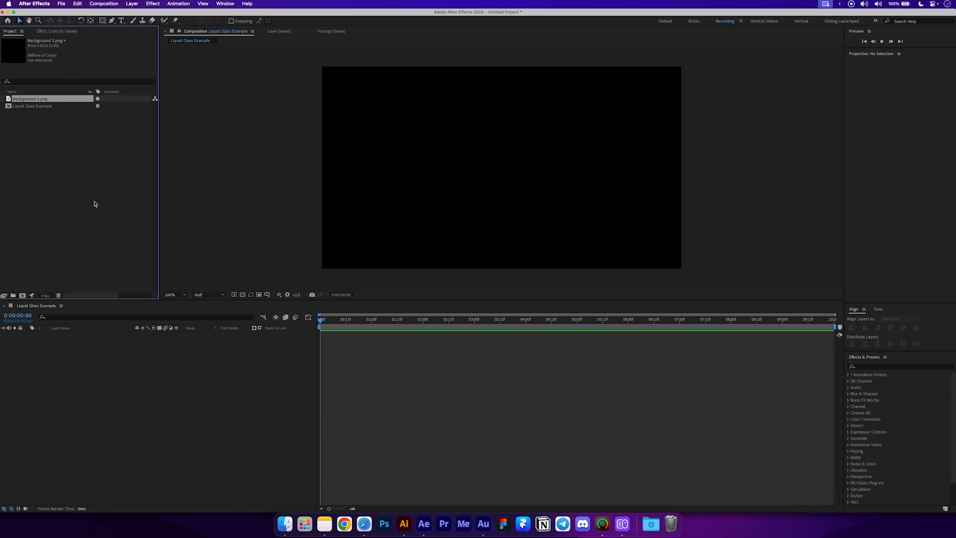
left_click_drag(36, 101, 125, 345)
key("s")
left_click(143, 392)
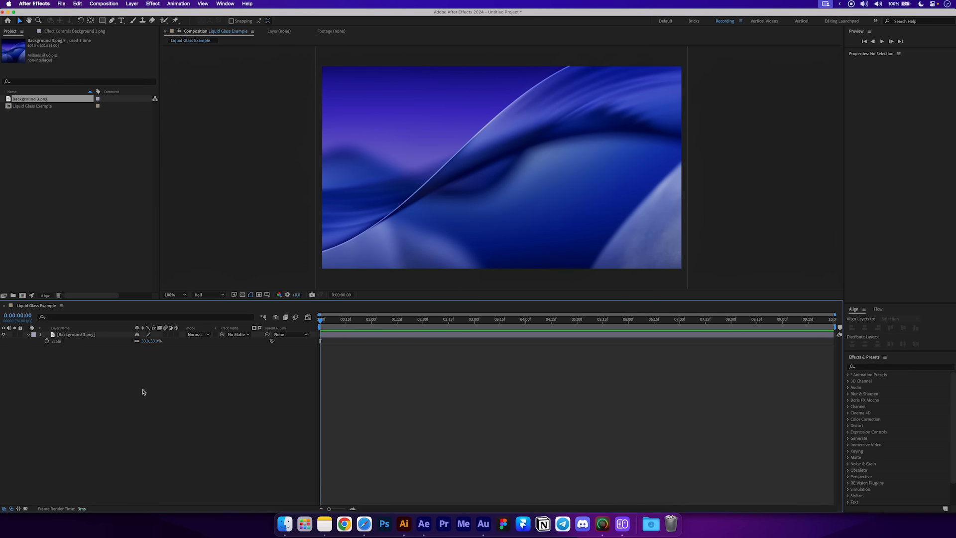
Draw a grey rectangle about 759 × 238 px over the background and centre it in the composition.
left_click(102, 21)
mouse_move(424, 149)
left_mouse_down()
mouse_move(500, 165)
mouse_move(561, 207)
mouse_move(576, 200)
mouse_move(567, 193)
left_mouse_up()
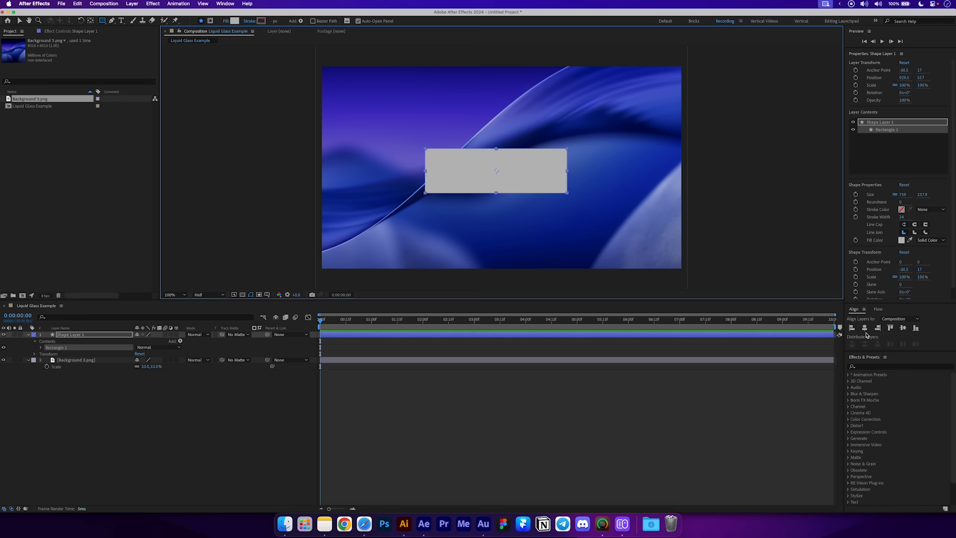
left_click(901, 328)
left_click(902, 329)
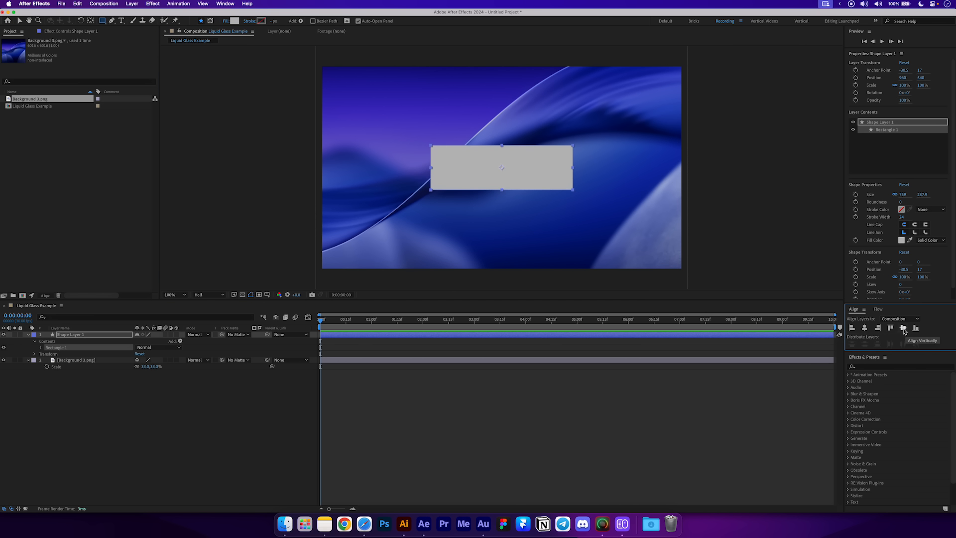
Round the rectangle's corners to about 156 for a pill shape and rename its layer Main Shape.
left_click_drag(900, 202, 954, 209)
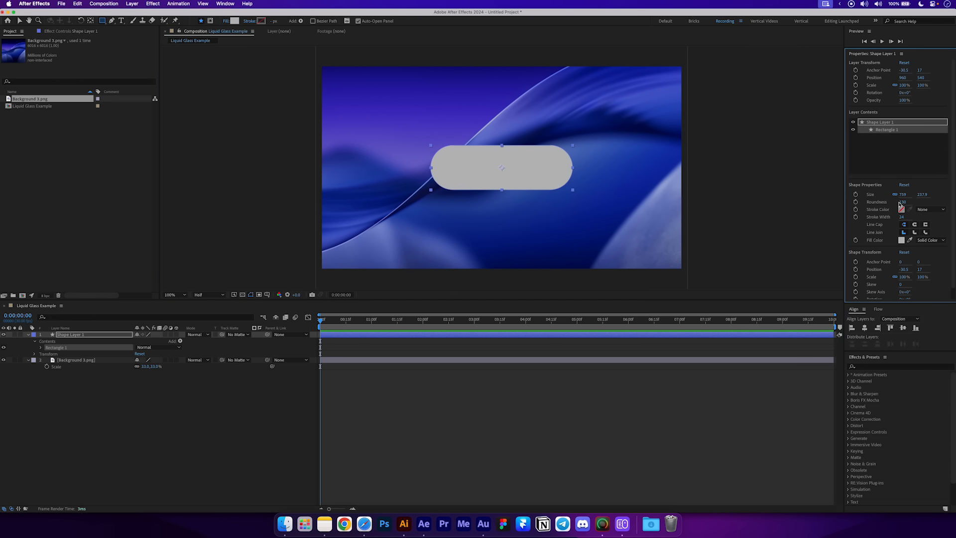
left_click(250, 355)
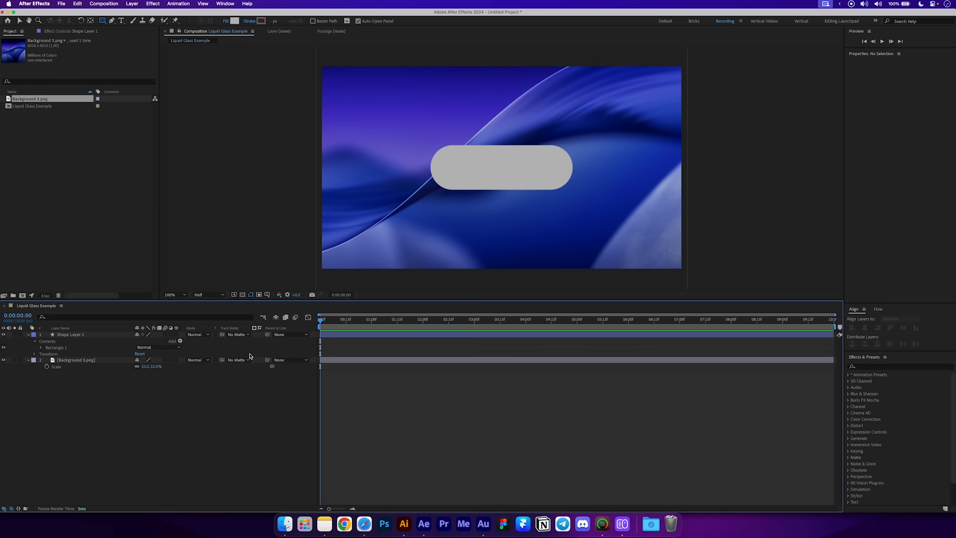
left_click(80, 334)
key("Return")
type("Main Shape")
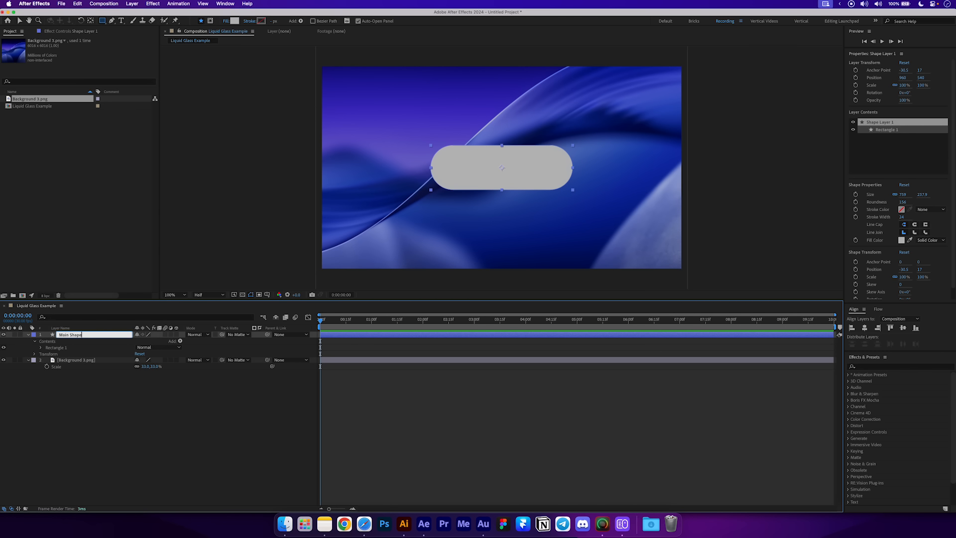
key("Return")
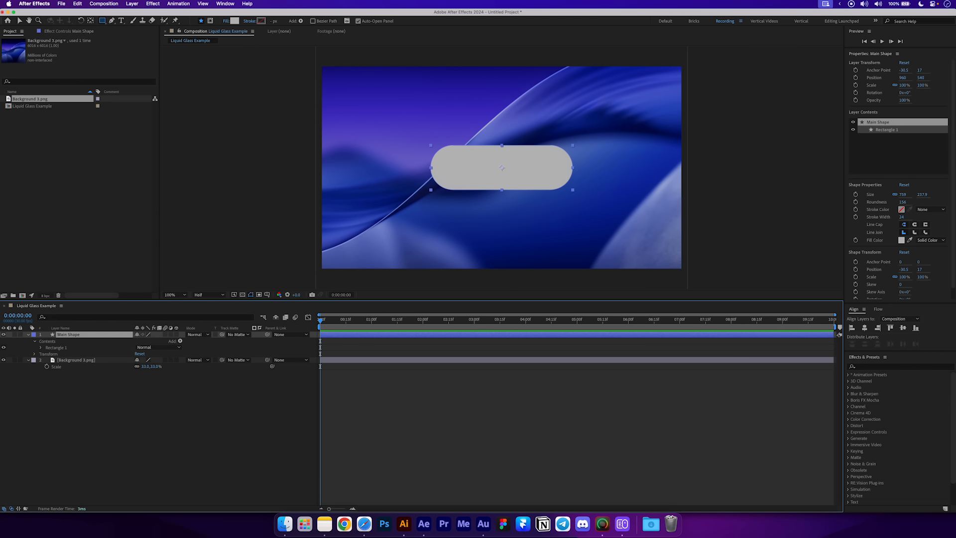
left_click(27, 361)
left_click(27, 335)
left_click(132, 368)
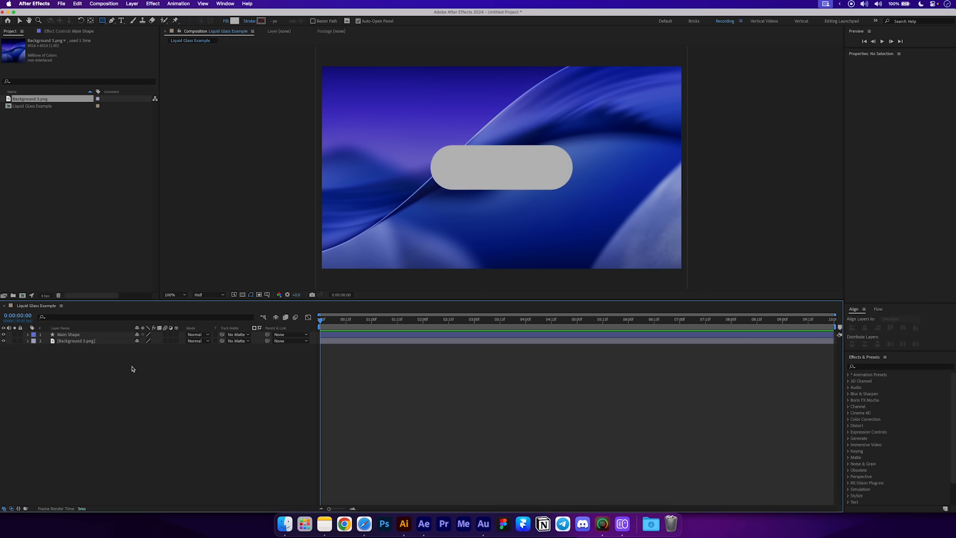
Add an adjustment layer above Main Shape and name it Glass.
left_click(133, 4)
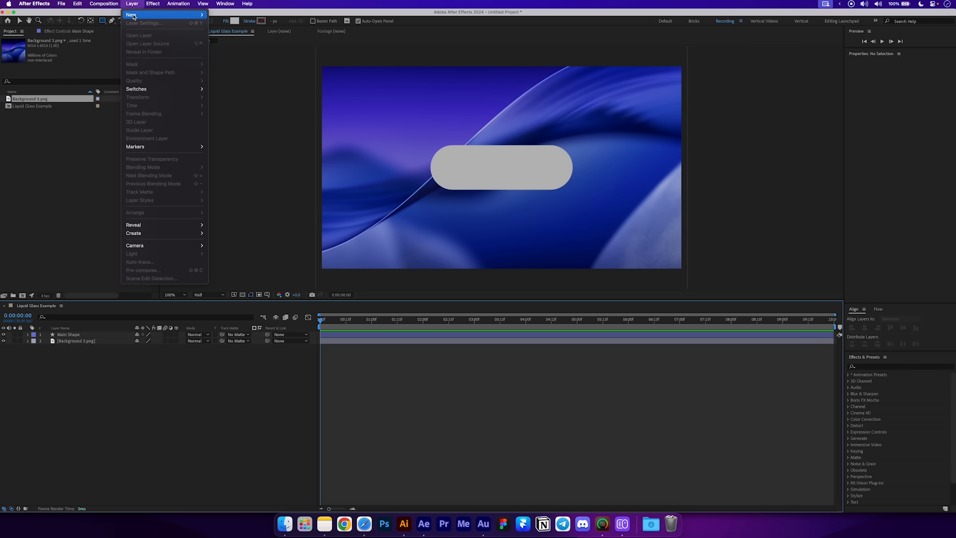
mouse_move(133, 16)
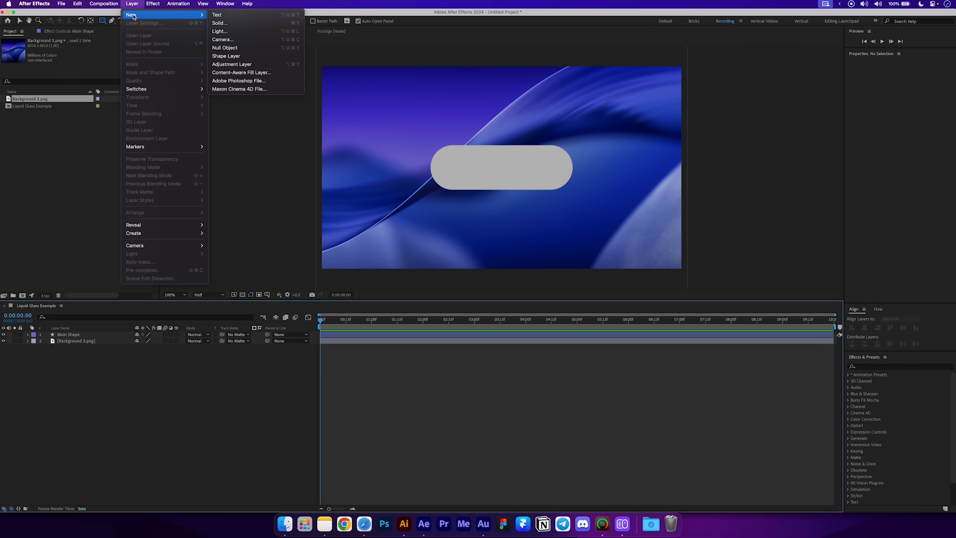
left_click(238, 69)
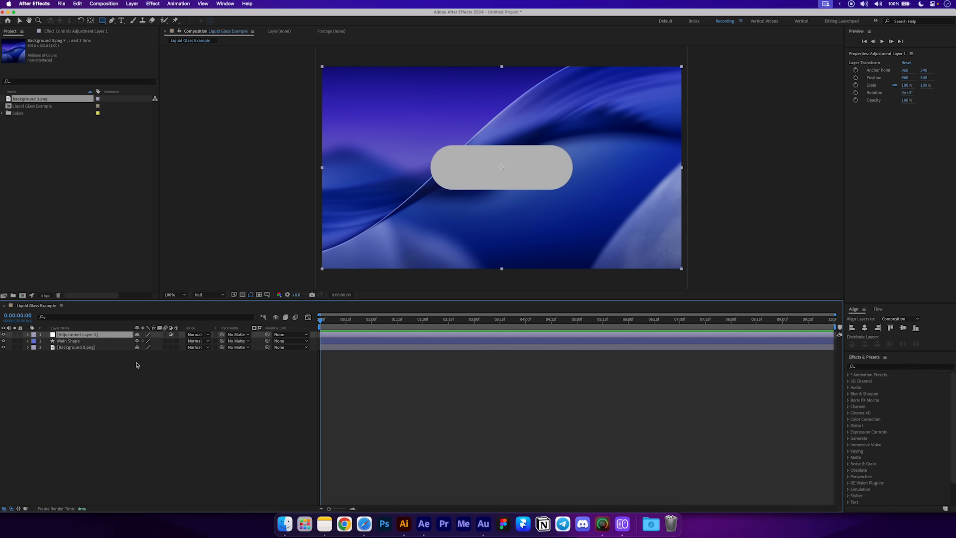
key("Return")
type("Glass")
key("Return")
Apply the CC Glass effect to the Glass layer and use Main Shape as its bump map.
left_click(877, 367)
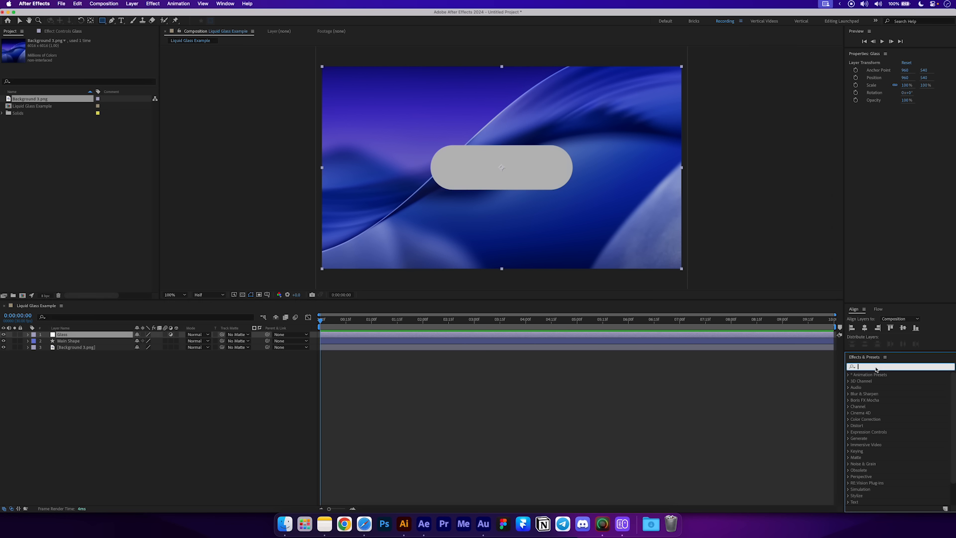
type("cc gla")
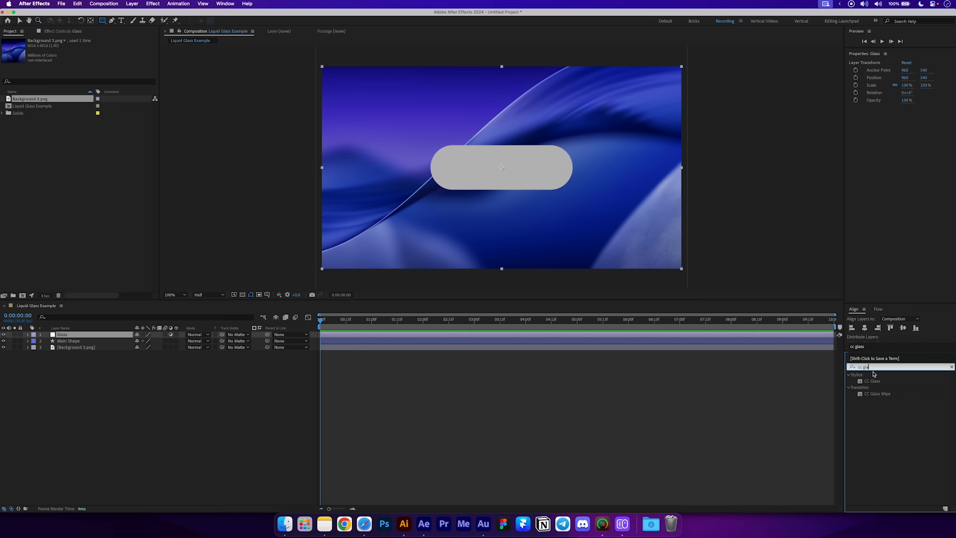
left_click_drag(872, 381, 437, 338)
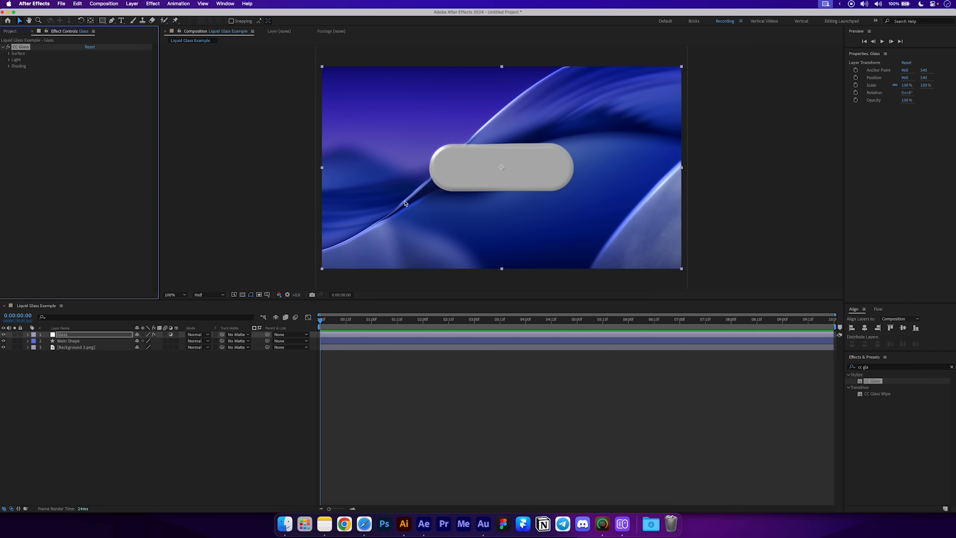
left_click(9, 54)
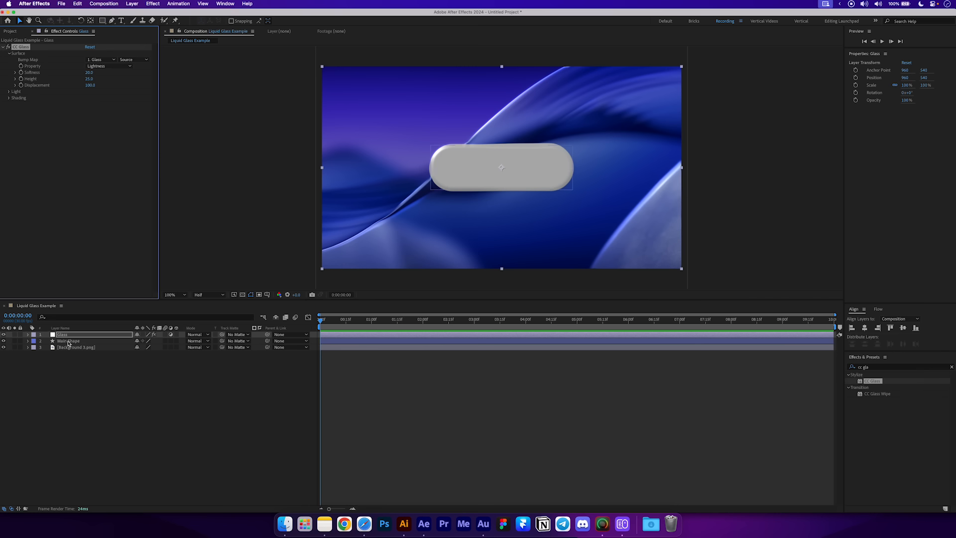
left_click(102, 60)
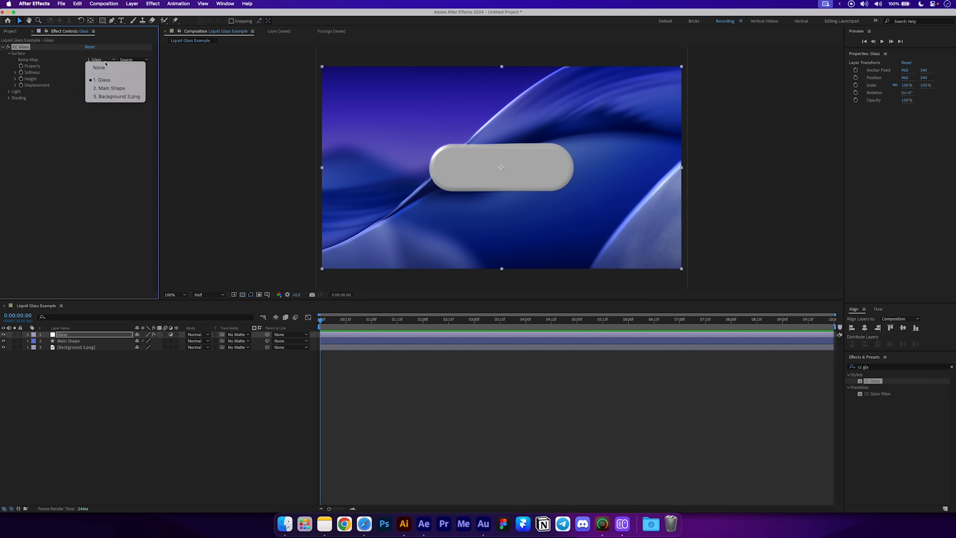
left_click(106, 89)
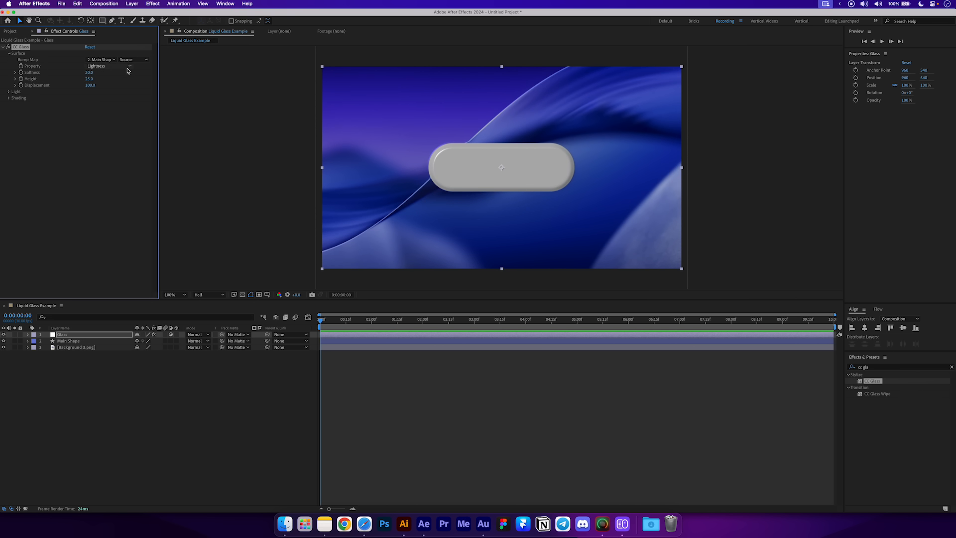
Set the CC Glass surface softness to 25 and its height to 60.
left_click(89, 72)
type("25")
key("Return")
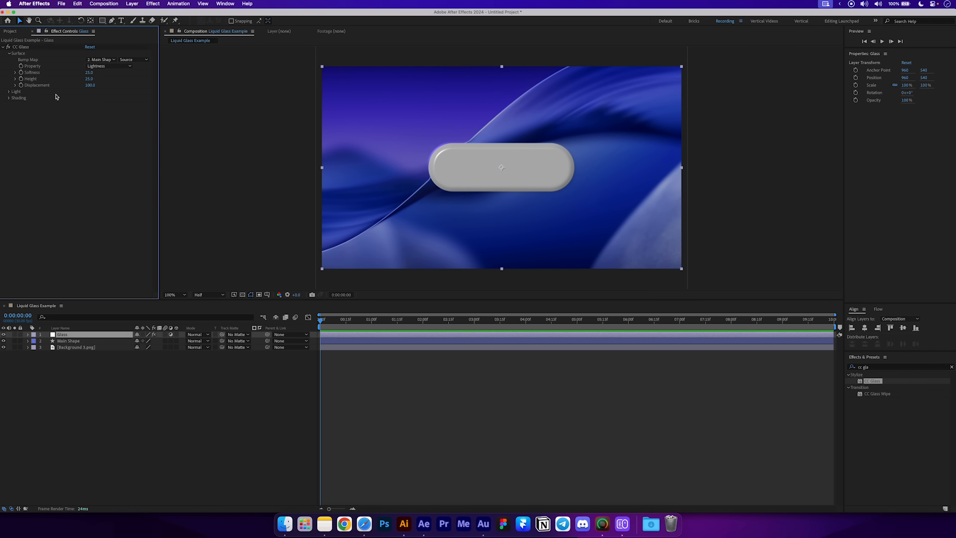
left_click(90, 79)
type("60")
key("Return")
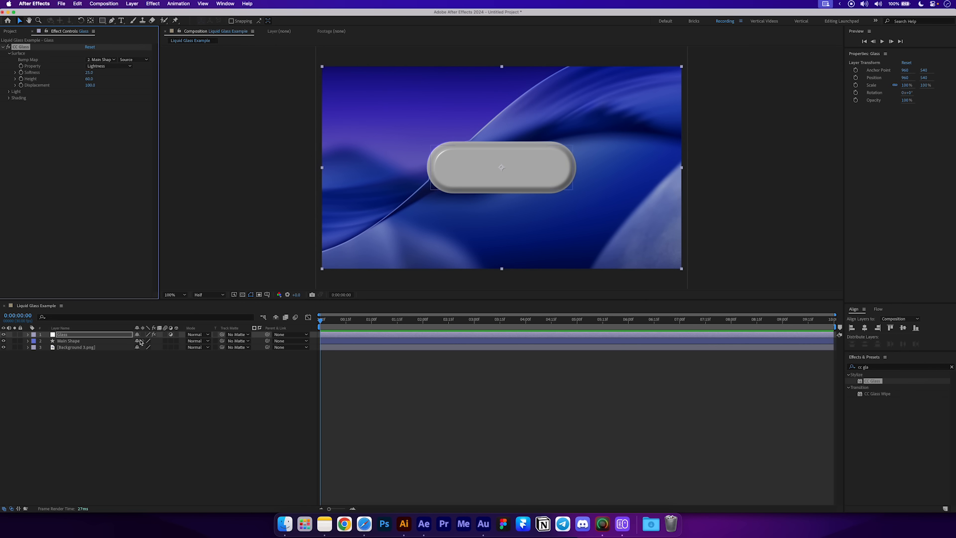
Use the Main Shape layer as the track matte for the Glass layer.
left_click_drag(222, 334, 74, 340)
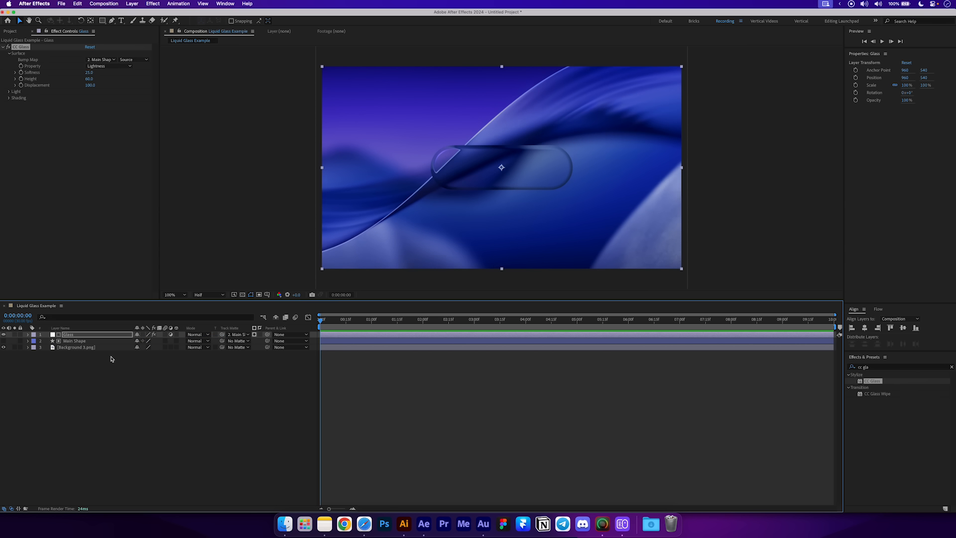
left_click(74, 340)
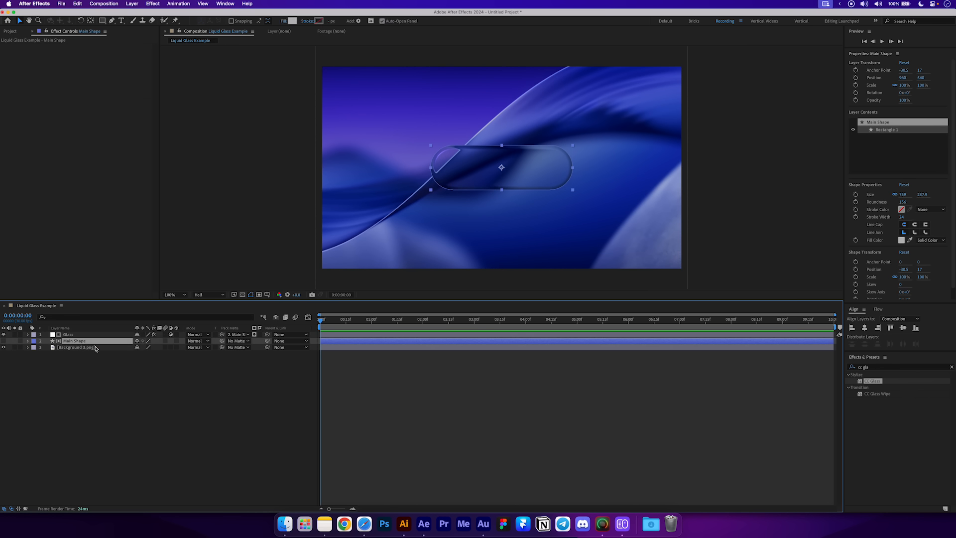
key("period")
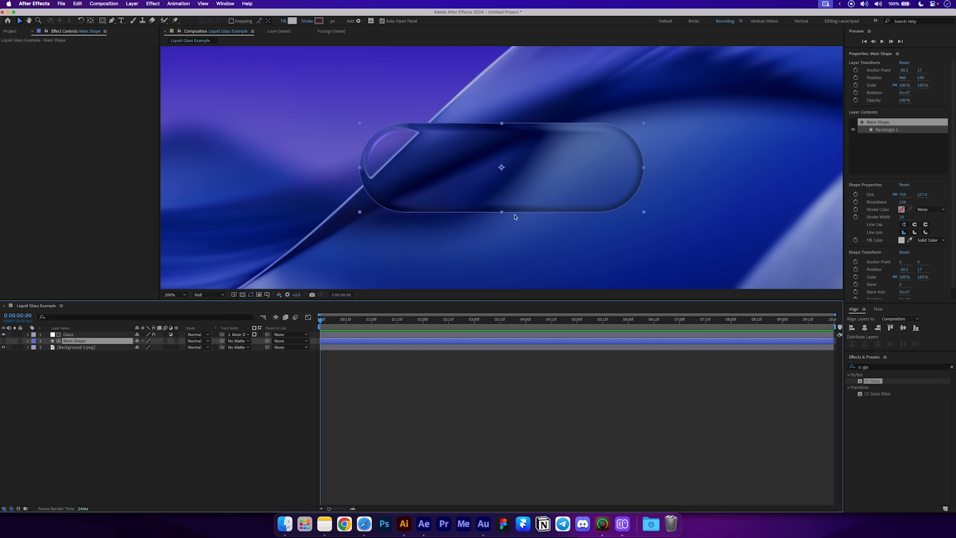
Switch the CC Glass lighting on the Glass layer from Effect Light to AE Lights.
left_click(116, 336)
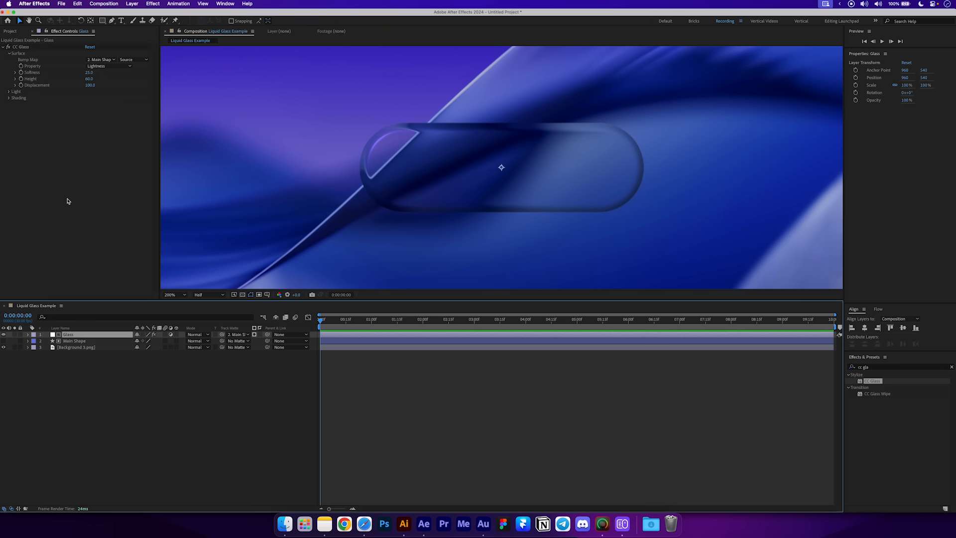
left_click(10, 93)
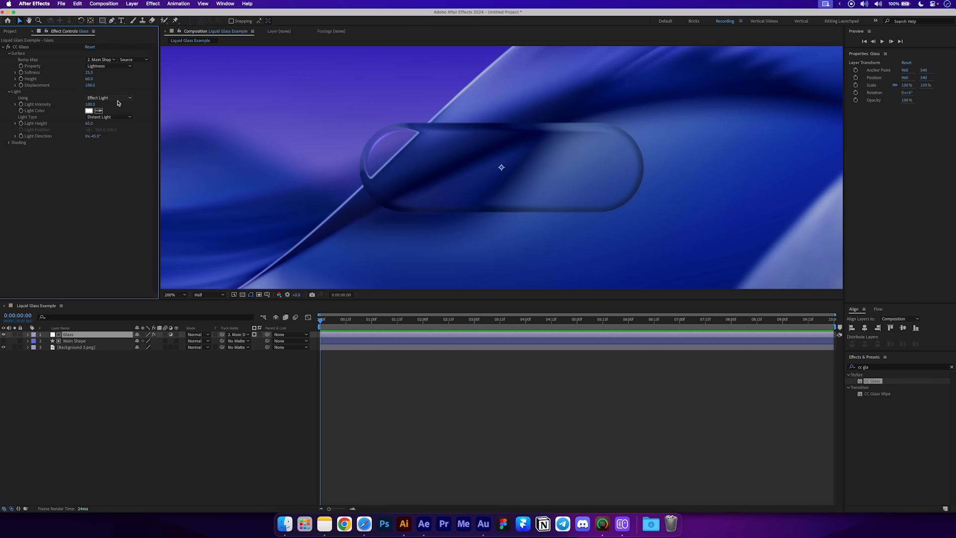
left_click(108, 99)
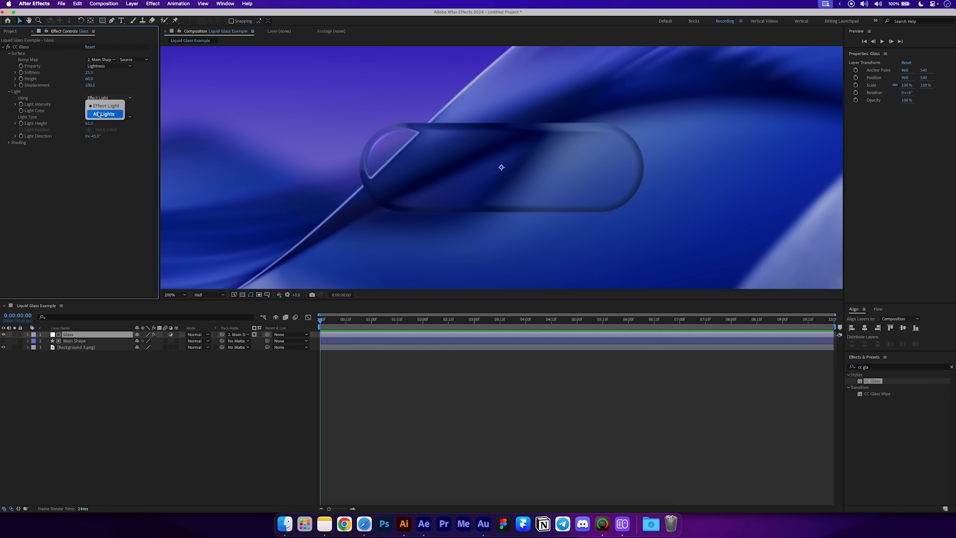
left_click(110, 114)
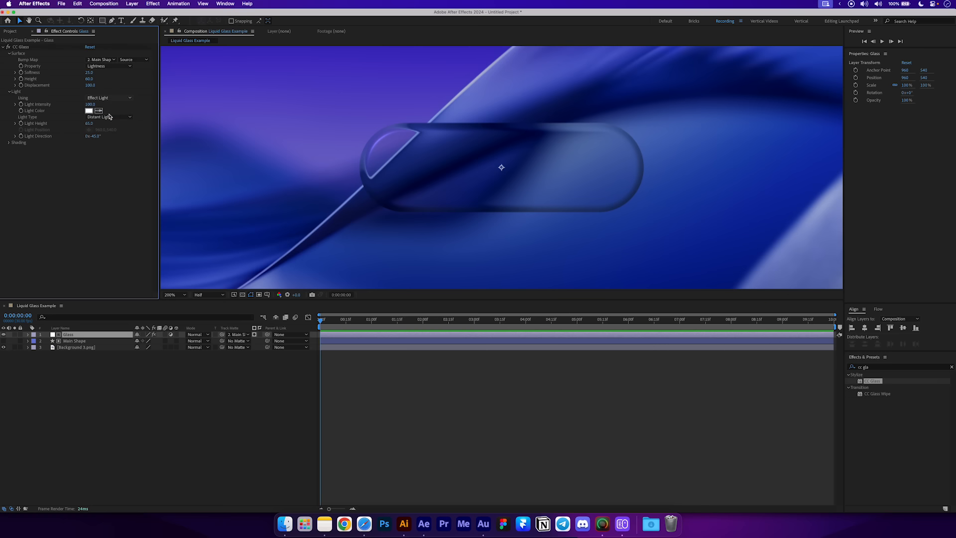
left_click(128, 409)
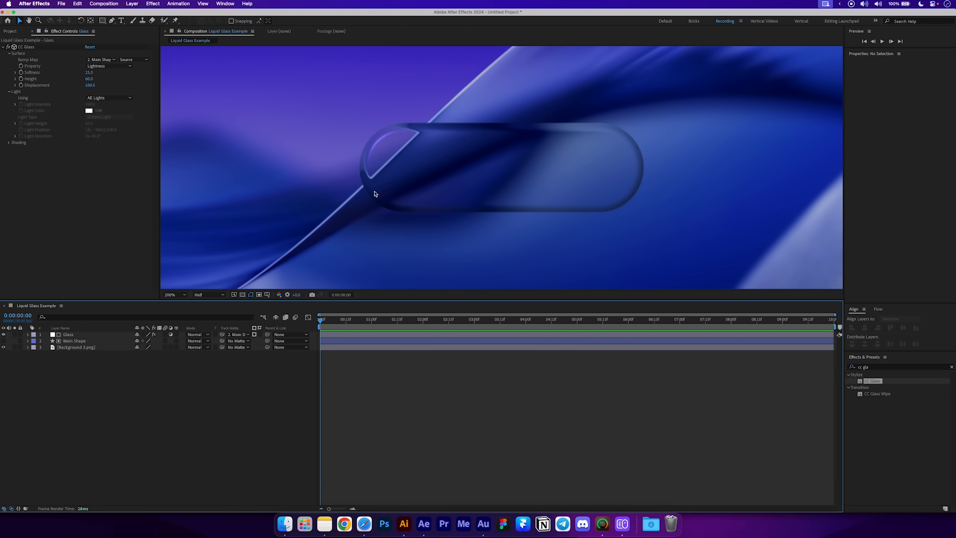
Add a white ambient light with 200% intensity to the composition.
left_click(132, 4)
mouse_move(144, 15)
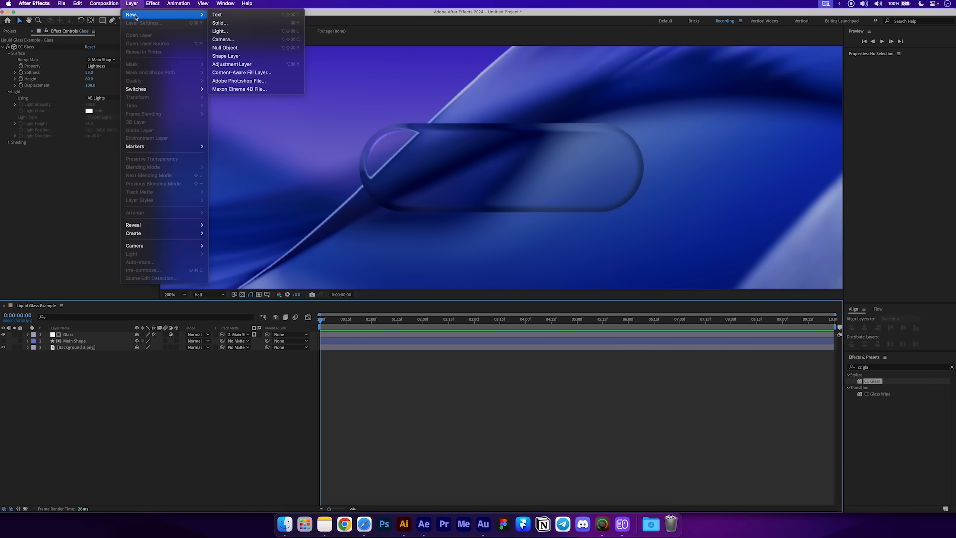
left_click(220, 31)
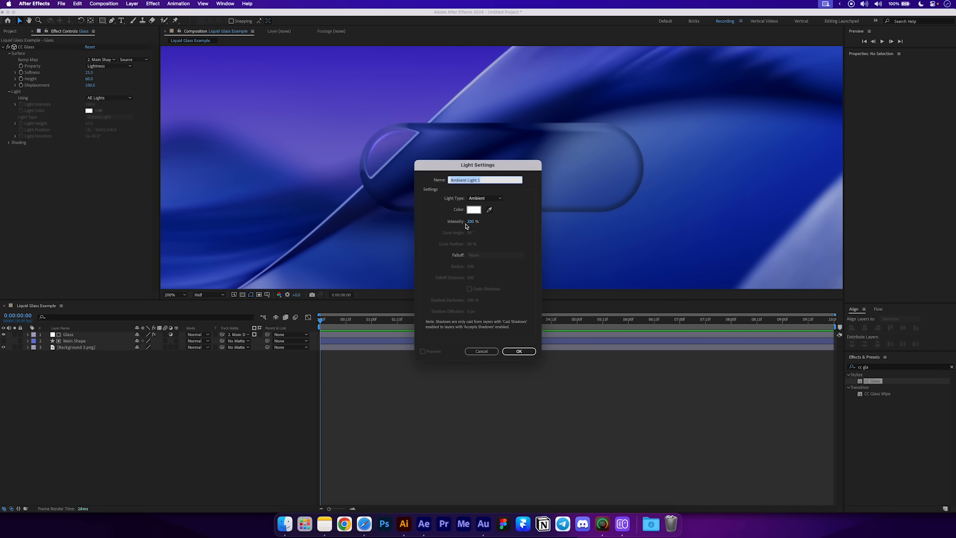
left_click(519, 351)
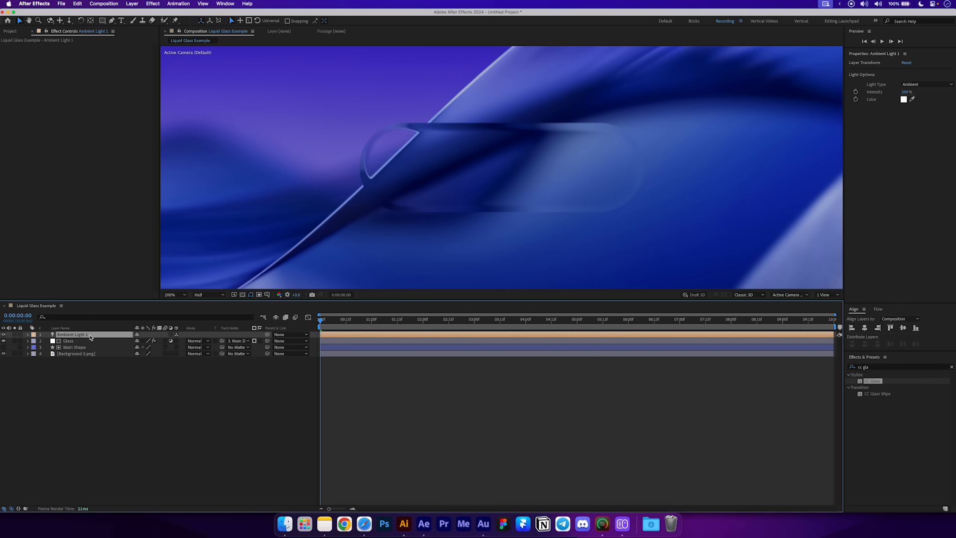
Move the Ambient Light 1 layer to the bottom of the layer stack, below the background image.
left_click_drag(88, 338, 88, 360)
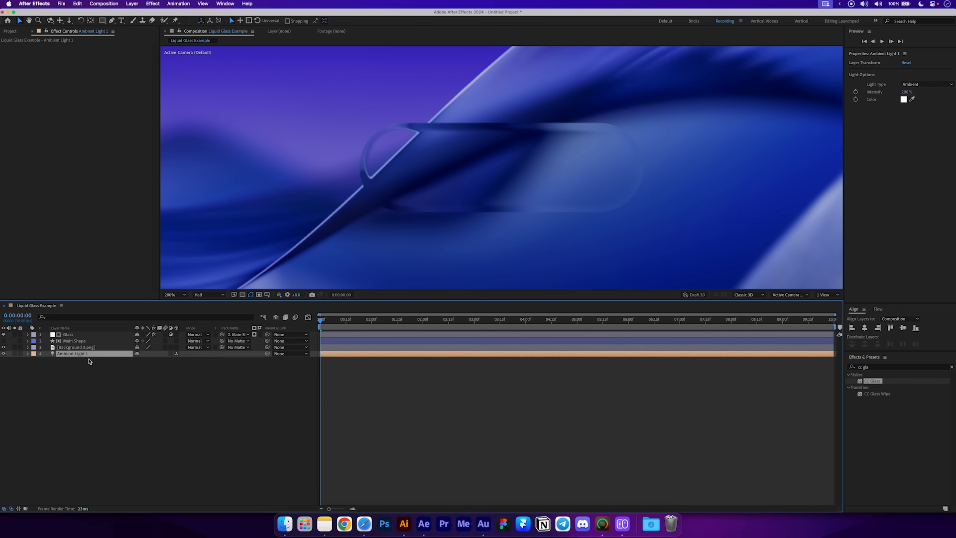
left_click(80, 360)
left_click(69, 357)
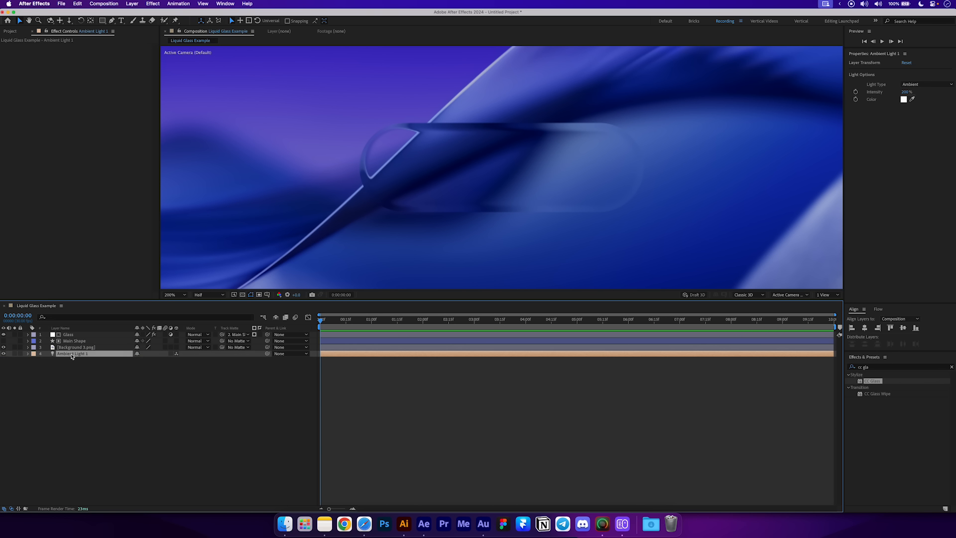
Turn the Main Shape layer into a 3D layer.
left_click(75, 342)
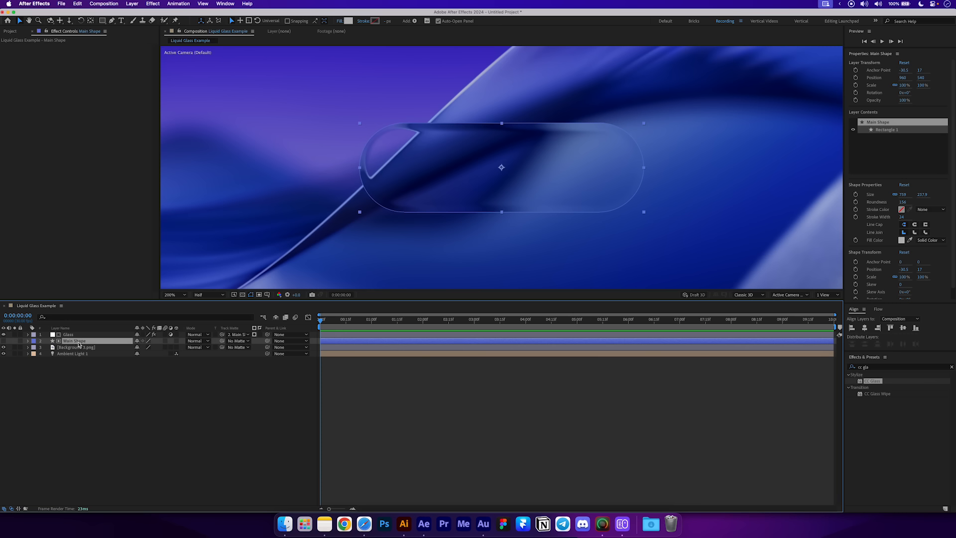
left_click(176, 341)
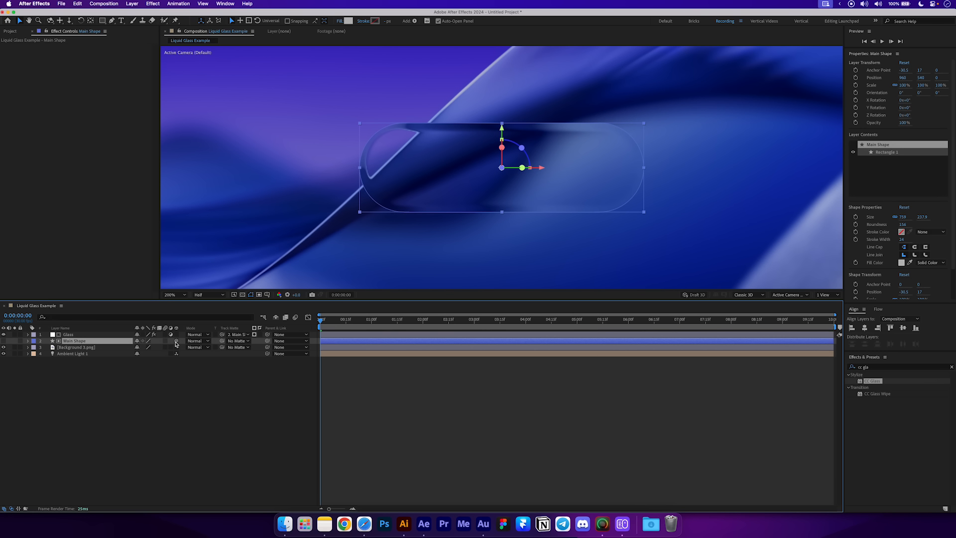
left_click(131, 383)
left_click(82, 341)
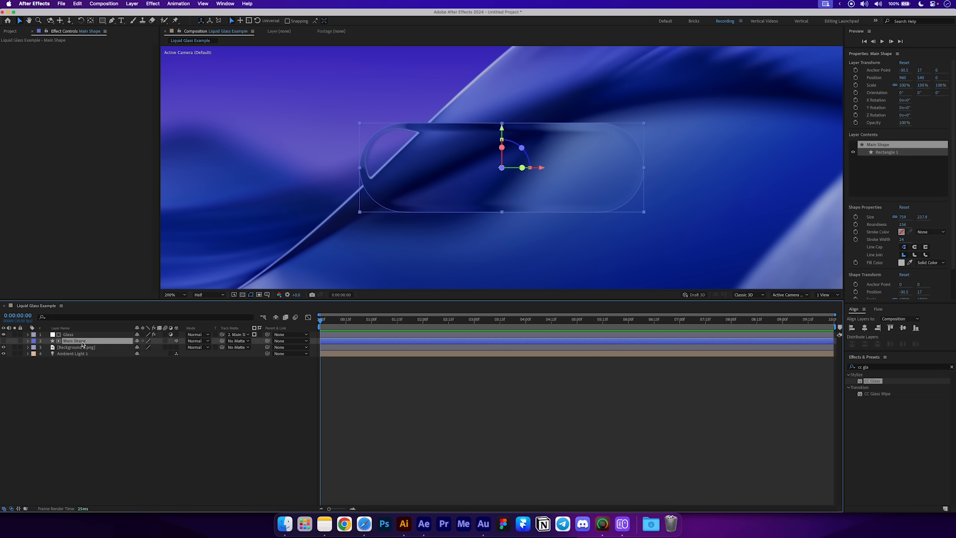
left_click_drag(338, 174, 406, 184)
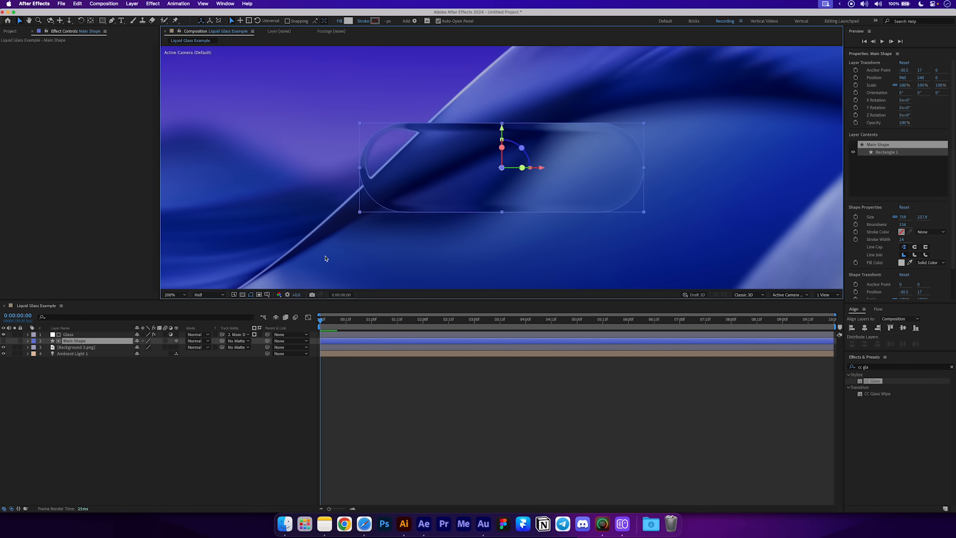
left_click(145, 385)
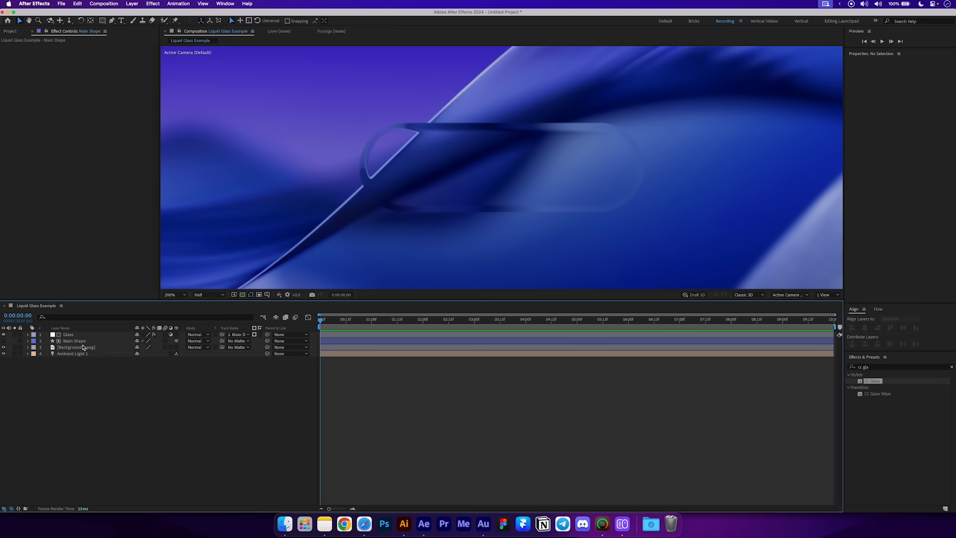
Duplicate the Main Shape layer as a layer named Stroke and place it above the Glass layer.
left_click(84, 341)
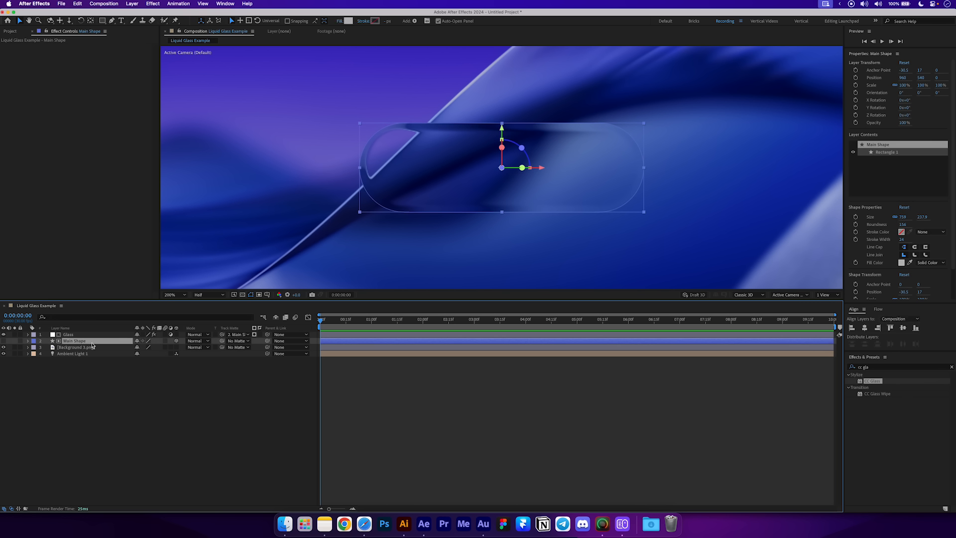
key("super+d")
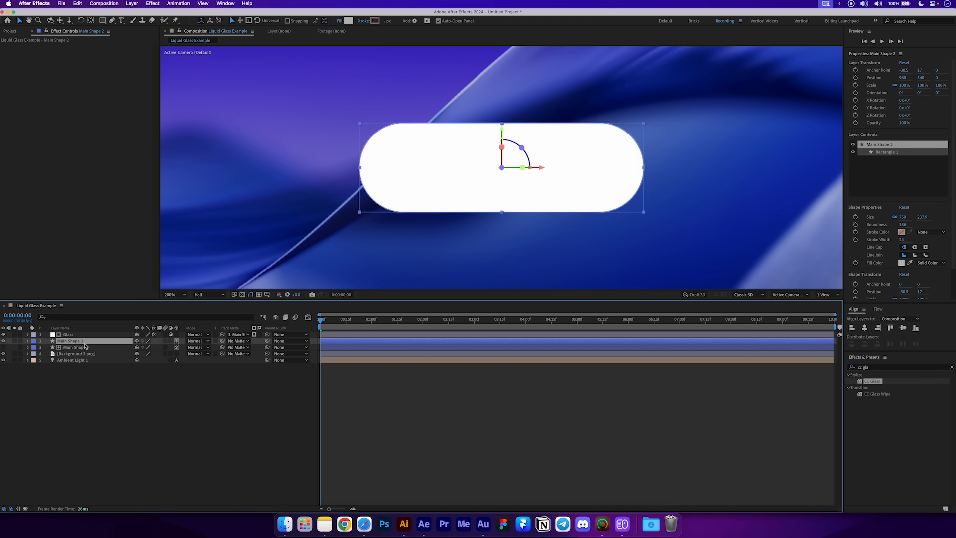
key("Return")
type("S")
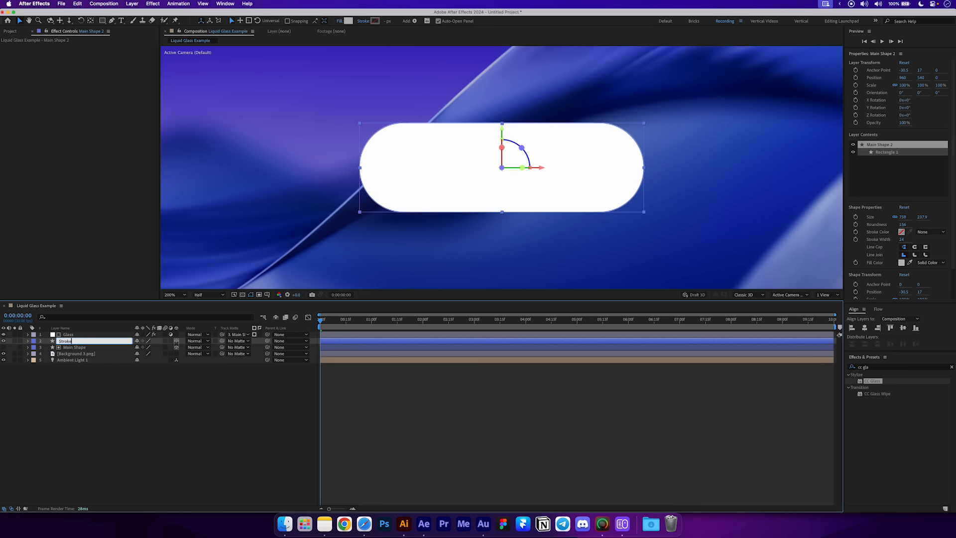
type("troke")
key("Return")
key("super+bracketright")
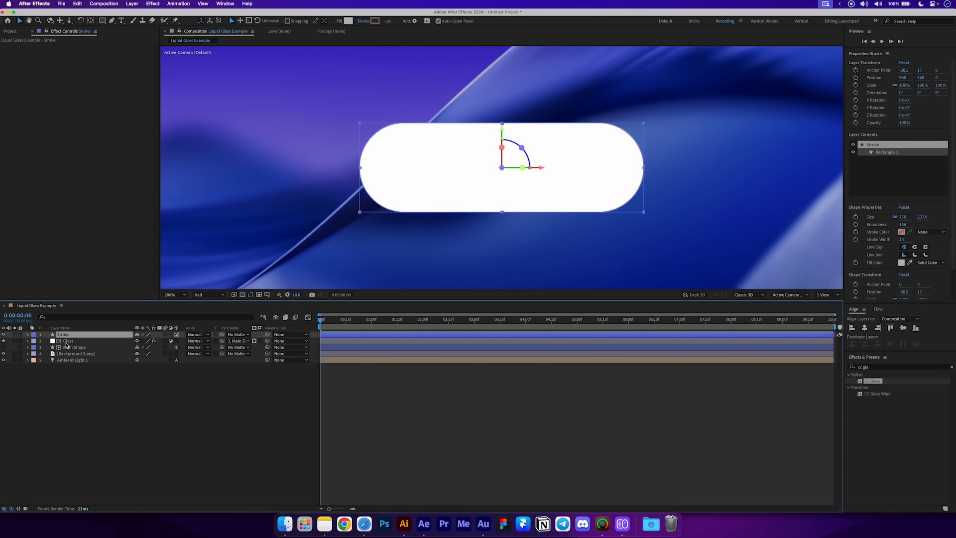
Hide the fill and enable the stroke of Rectangle 1 in the Stroke layer.
left_click(27, 334)
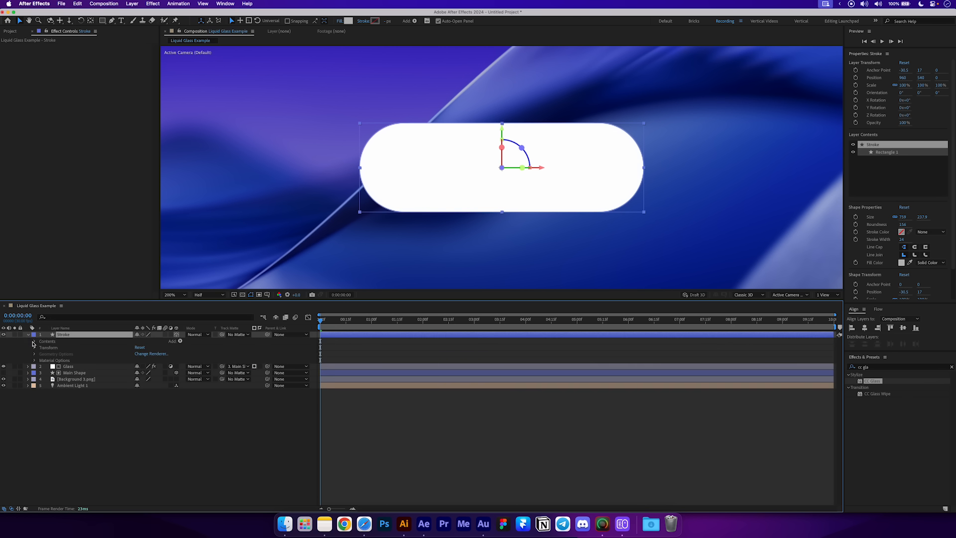
left_click(34, 341)
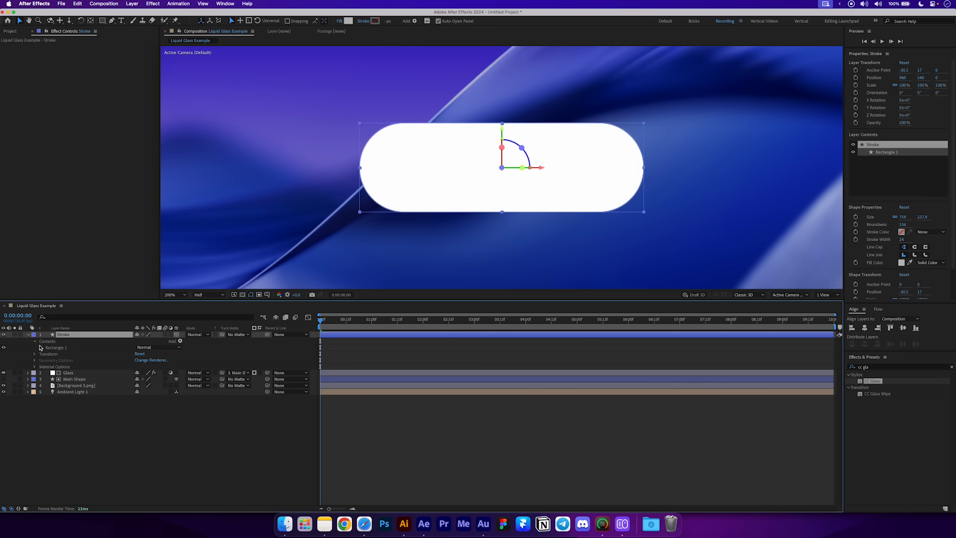
left_click(41, 348)
left_click(56, 366)
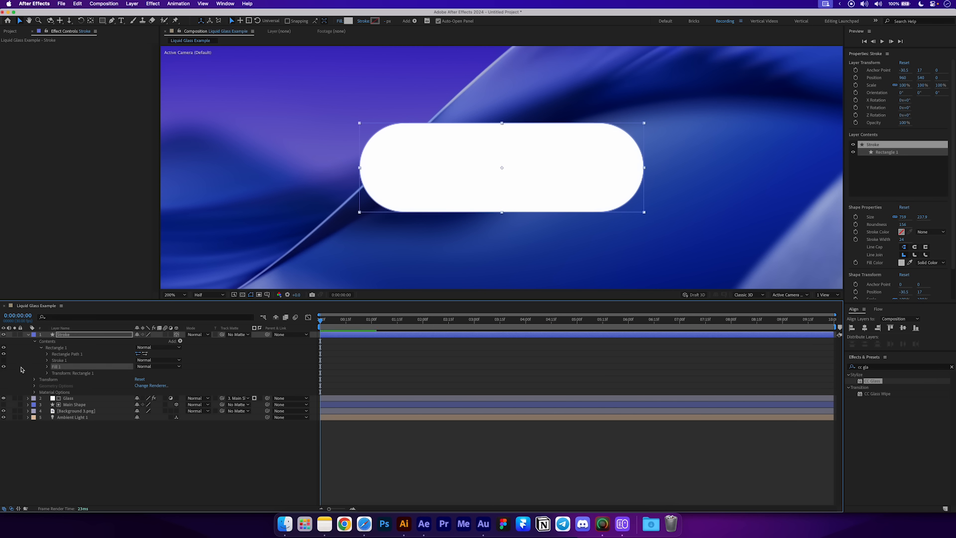
left_click(3, 366)
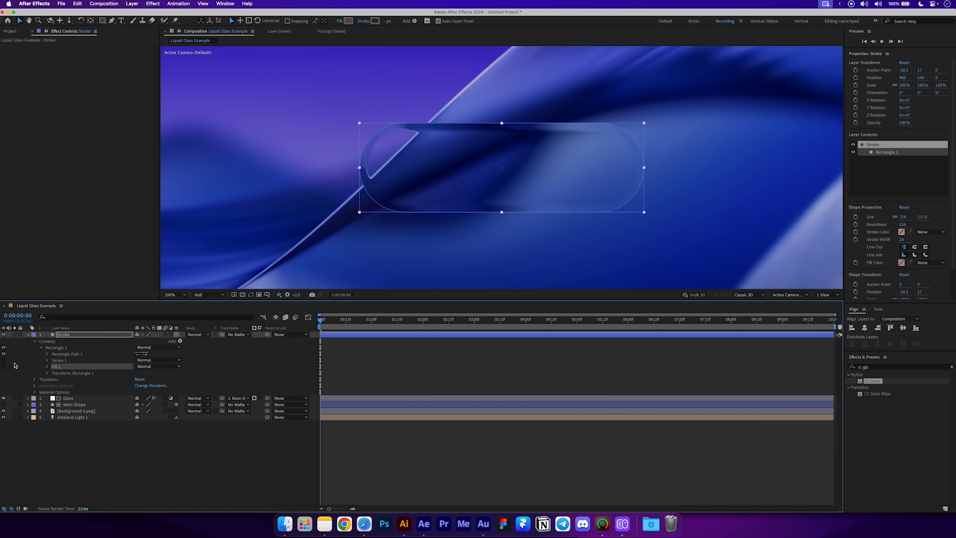
left_click(4, 360)
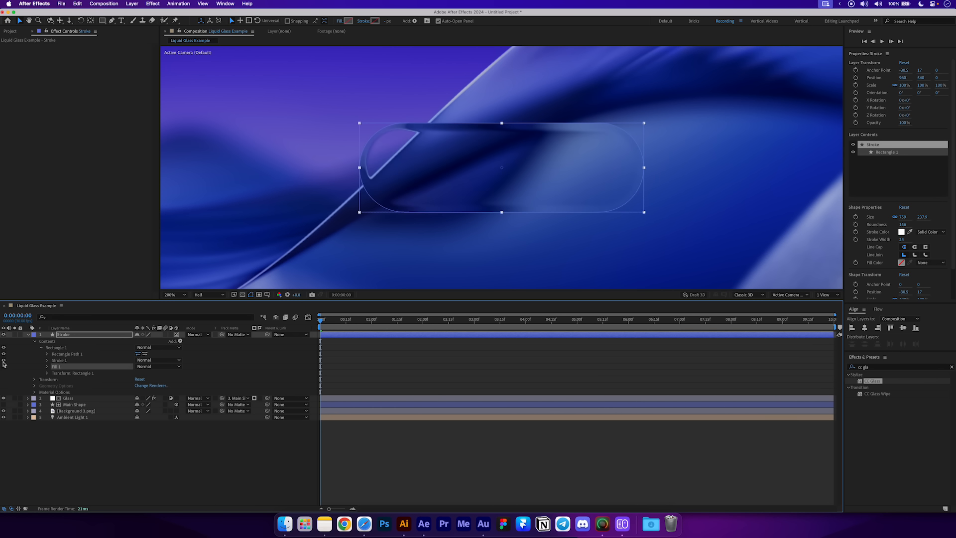
Set the stroke width of Stroke 1 in the Stroke layer to 2.
left_click(59, 362)
left_click(47, 360)
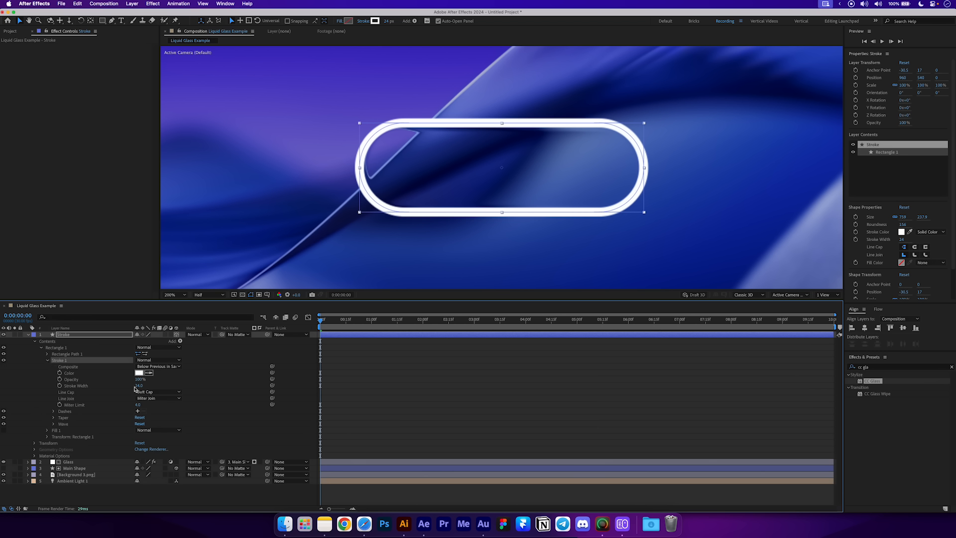
left_click(135, 388)
left_click(136, 386)
type("2")
key("Return")
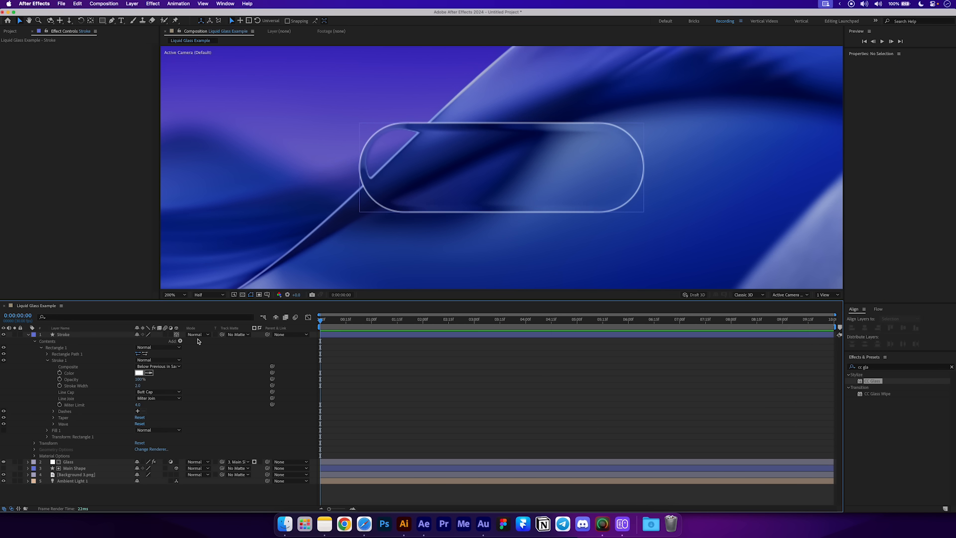
Set the Stroke layer's blending mode to Overlay and its opacity to 50%.
left_click(198, 335)
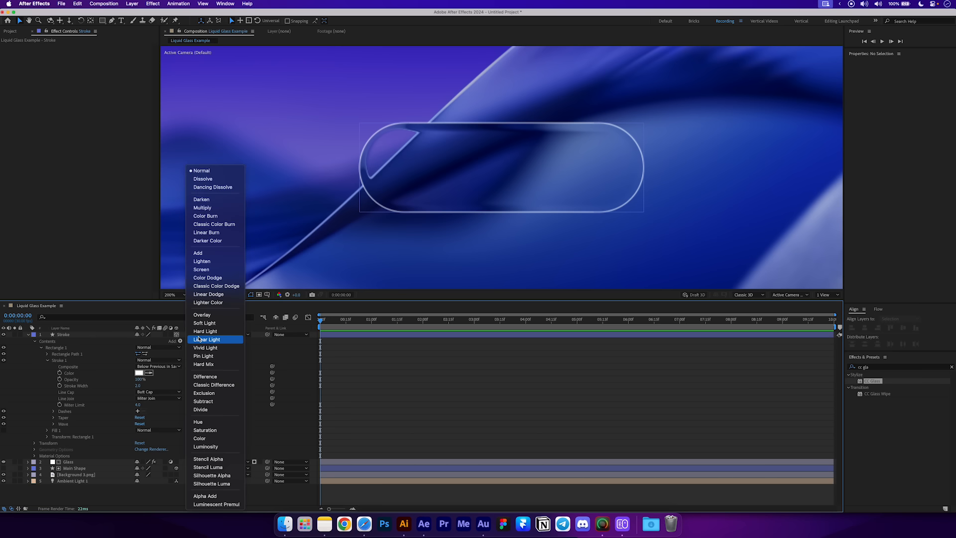
left_click(211, 316)
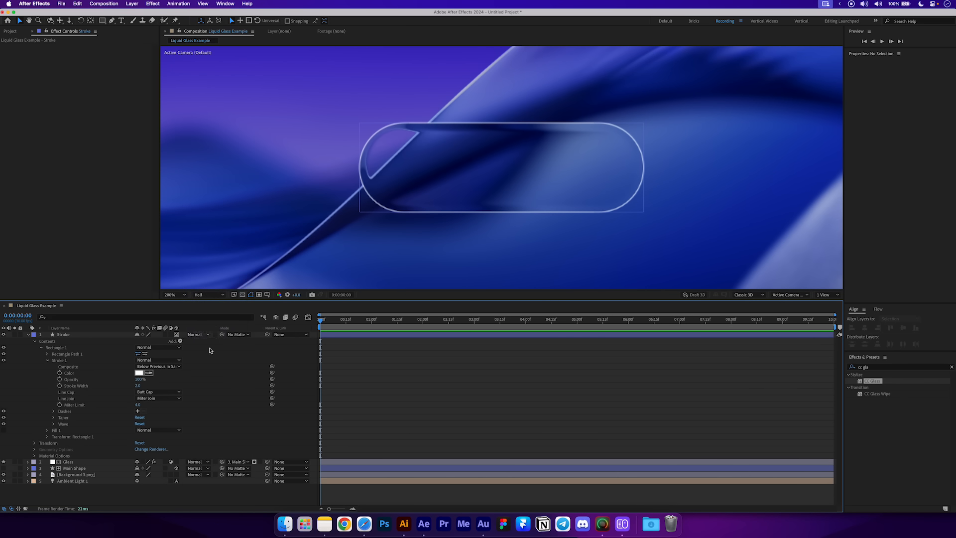
left_click(215, 405)
left_click(79, 336)
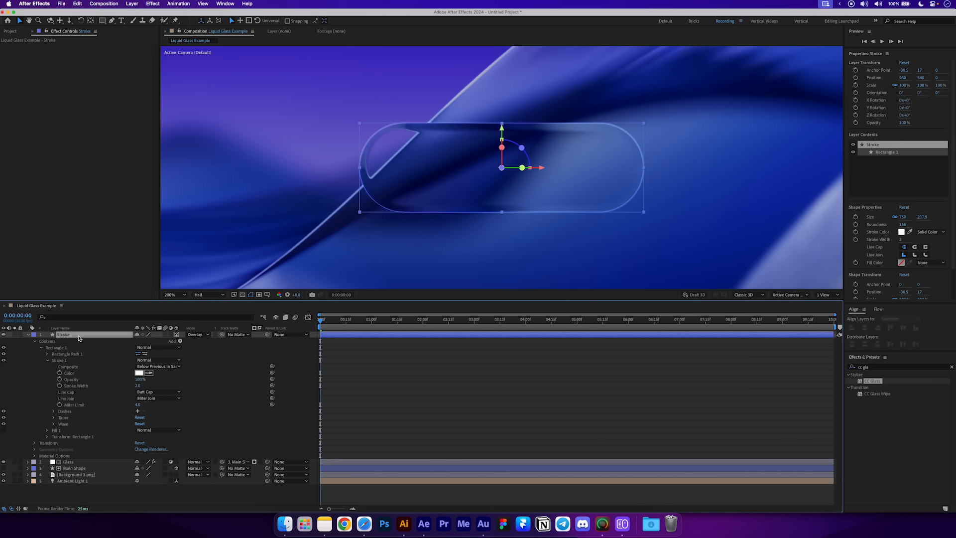
key("t")
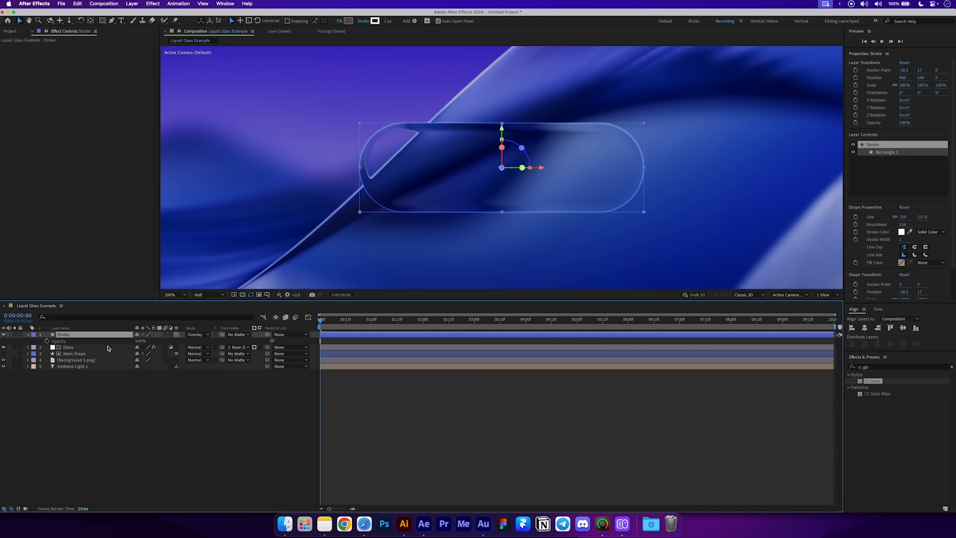
left_click(142, 342)
type("50")
left_click(405, 228)
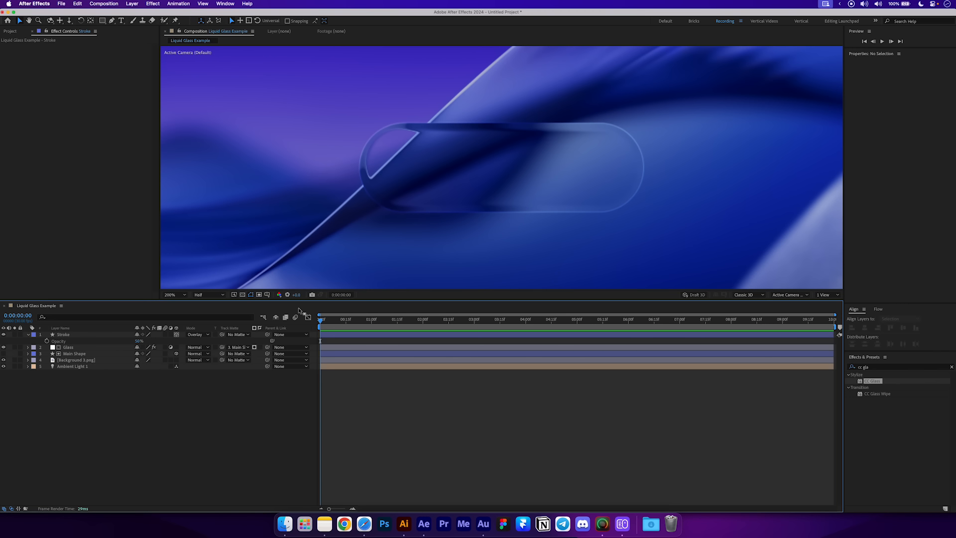
Duplicate the Main Shape layer as a visible layer named Drop Shadow and place it directly beneath Main Shape.
left_click(76, 354)
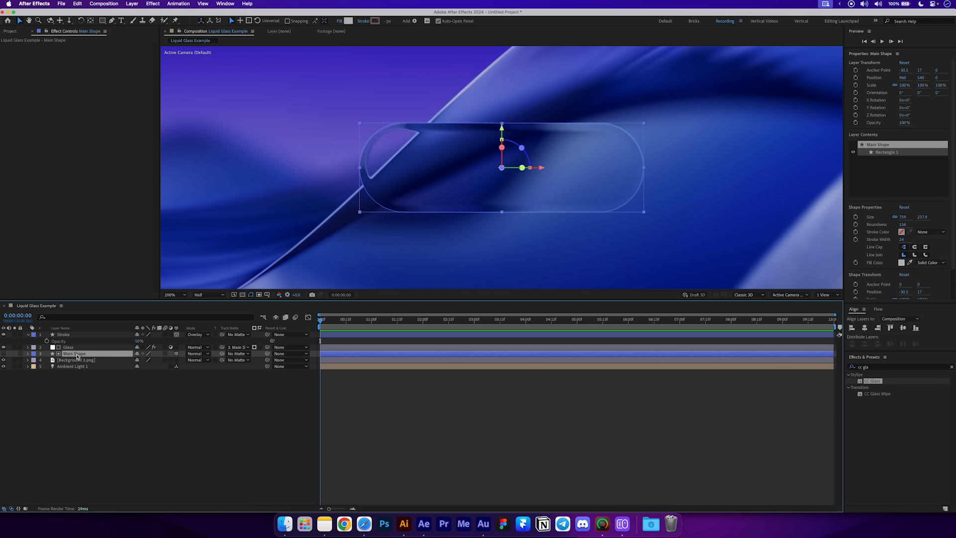
key("super+d")
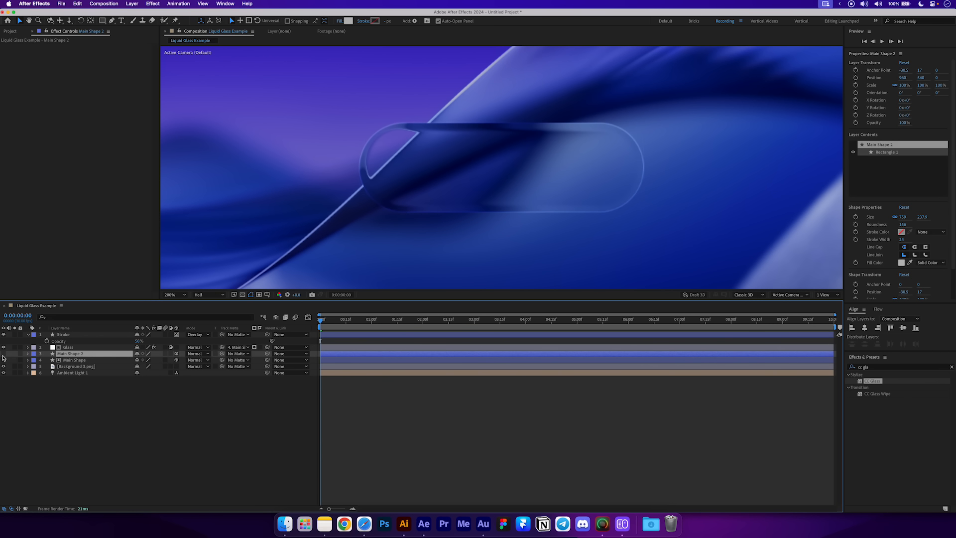
left_click(4, 354)
key("Return")
type("Drop Shadow")
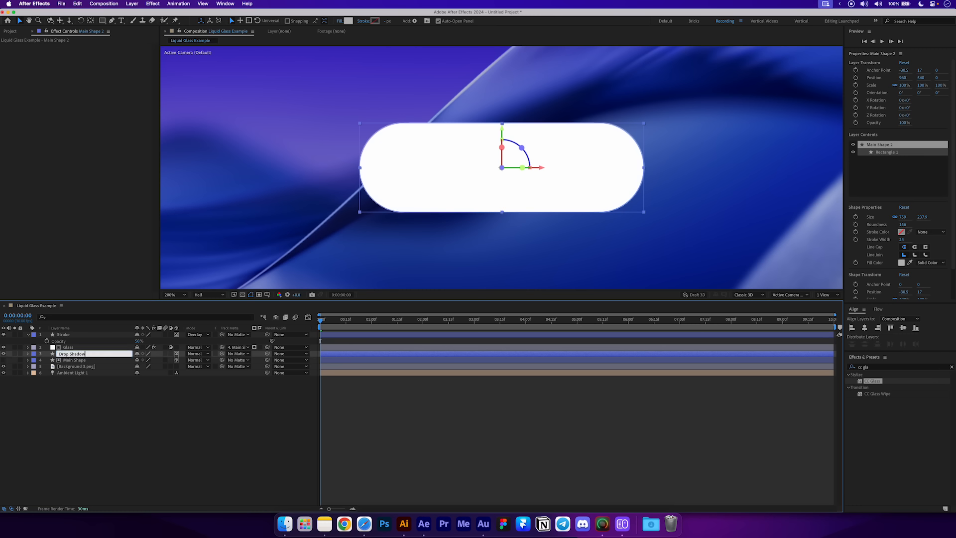
key("Return")
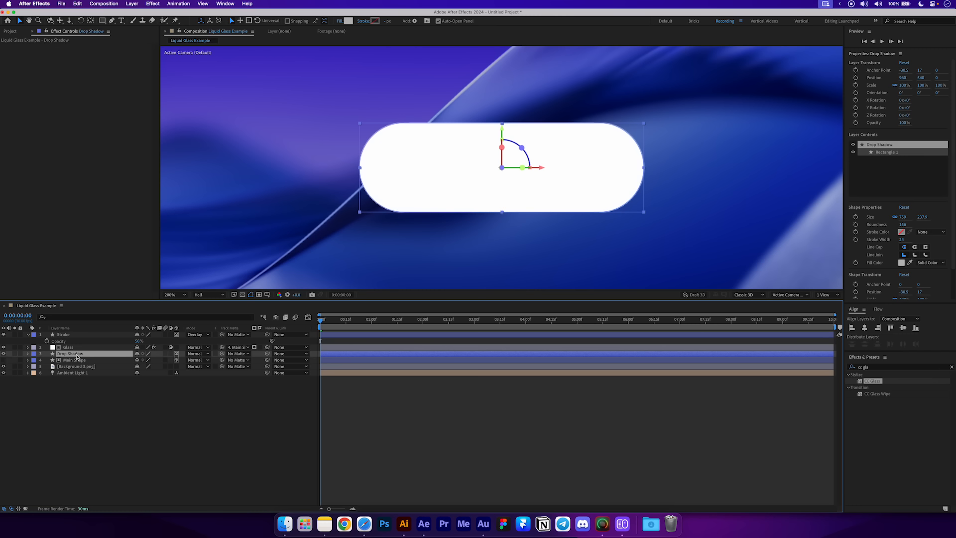
left_click_drag(77, 357, 98, 358)
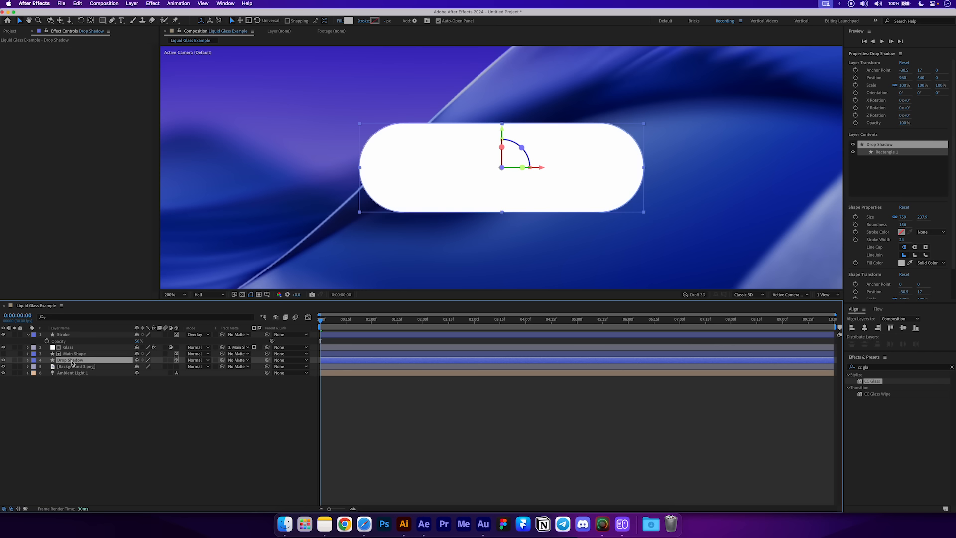
Apply a Fill effect with black (000000) to the Drop Shadow layer.
left_click(886, 367)
type("fill")
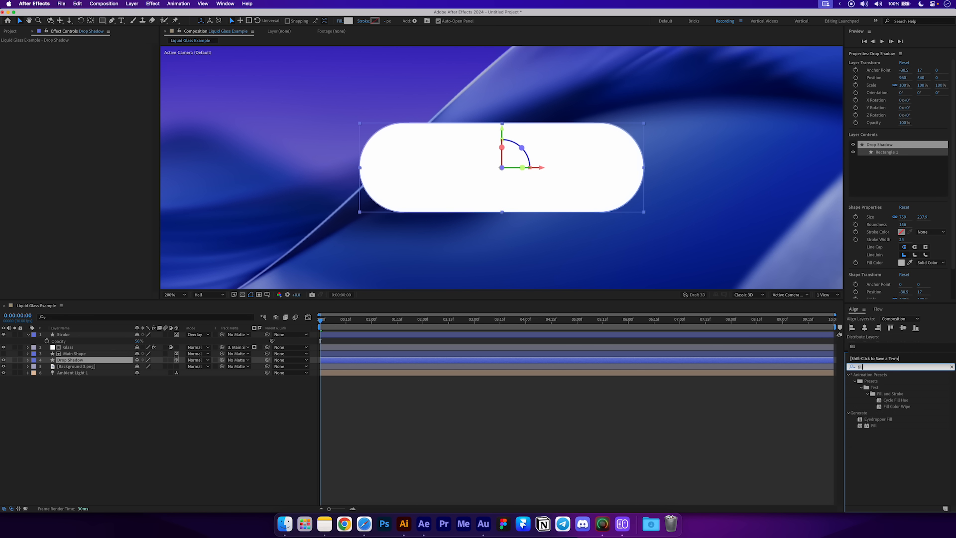
double_click(873, 426)
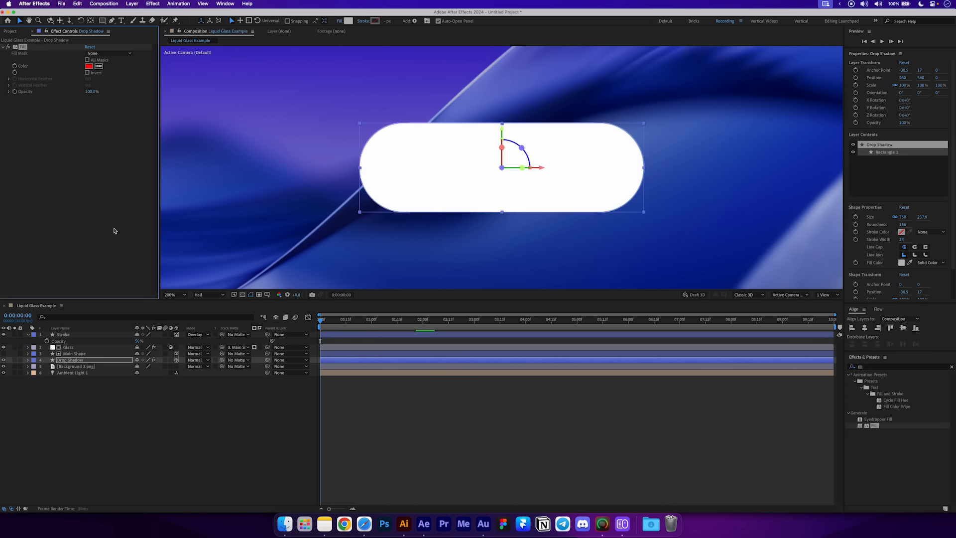
left_click(89, 66)
left_click_drag(185, 137, 88, 182)
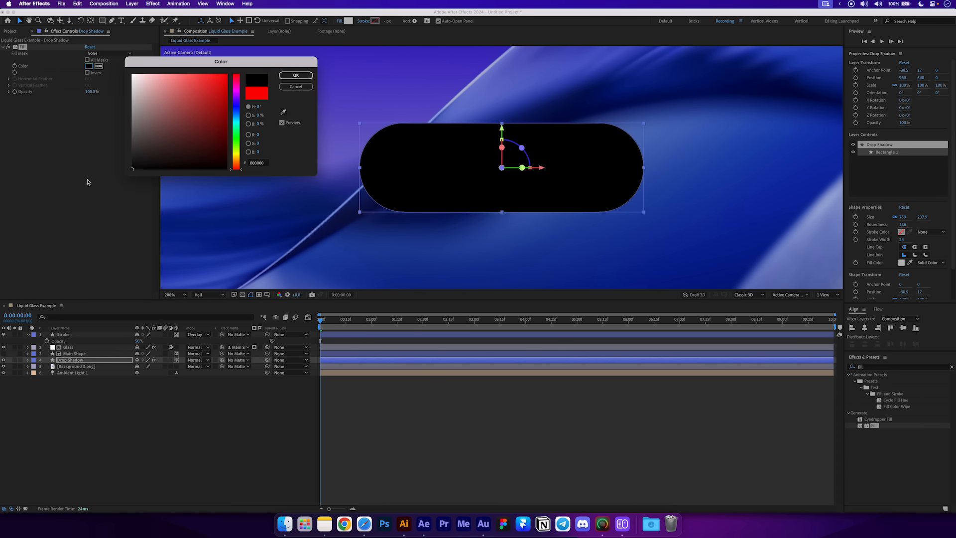
key("Return")
Add a Fast Box Blur effect to the Drop Shadow layer with a blur radius of 40.
left_click(859, 367)
type("f")
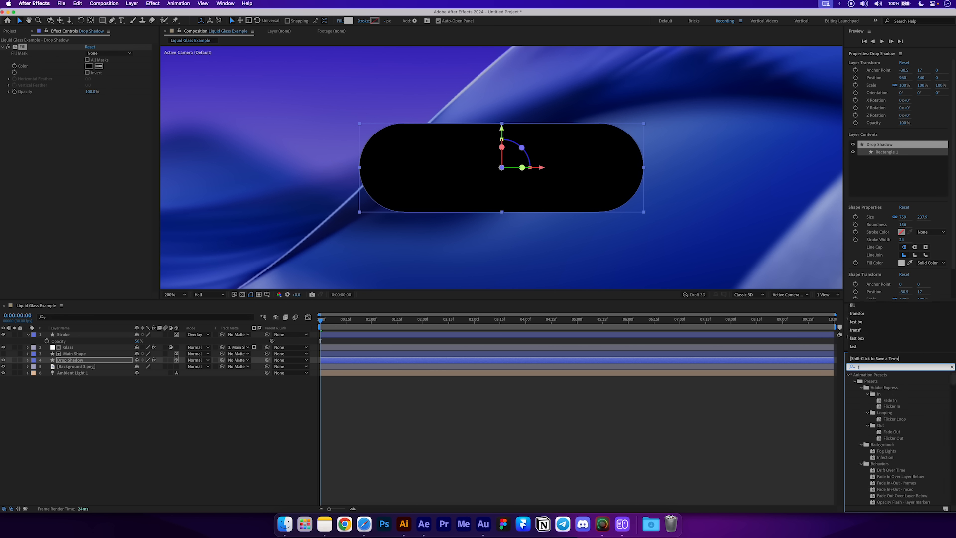
type("ast box")
left_click_drag(884, 384, 100, 192)
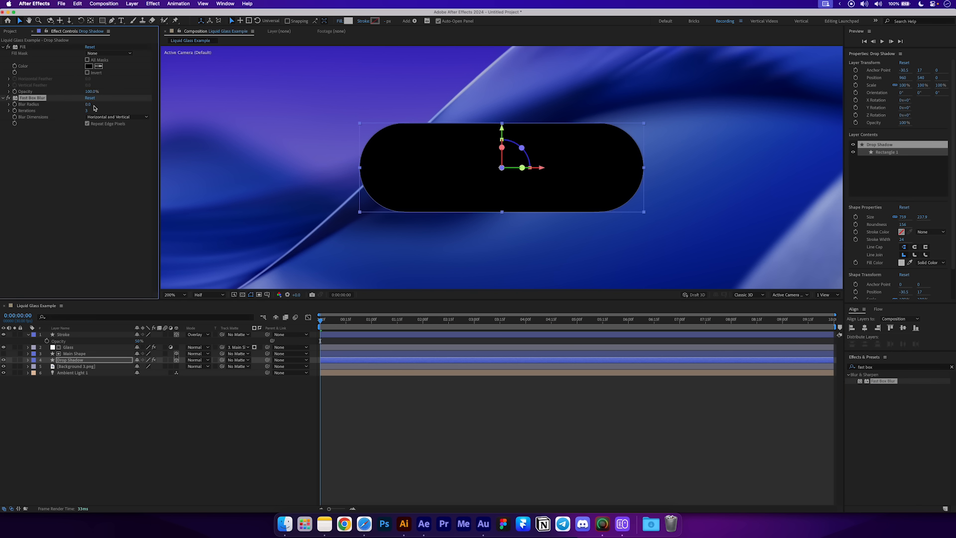
left_click_drag(90, 107, 109, 106)
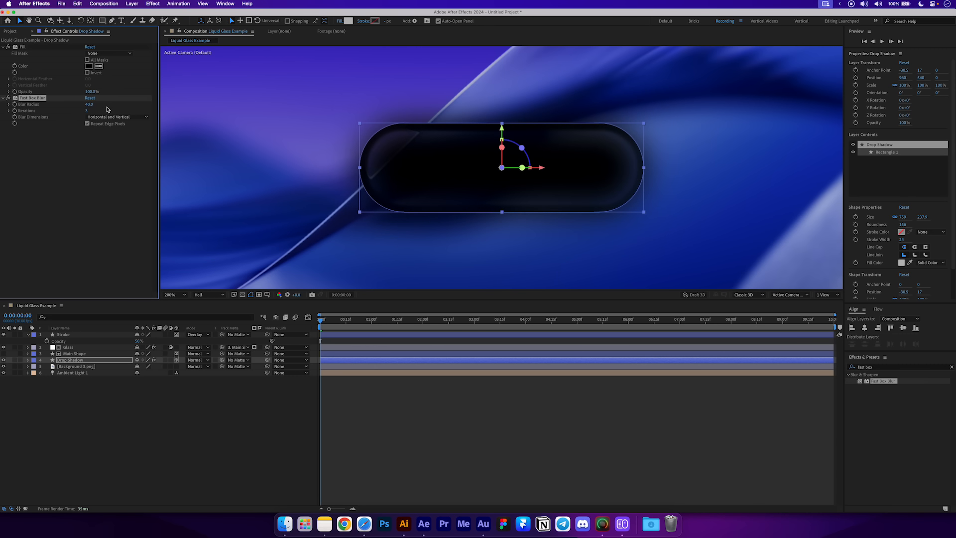
left_click(79, 197)
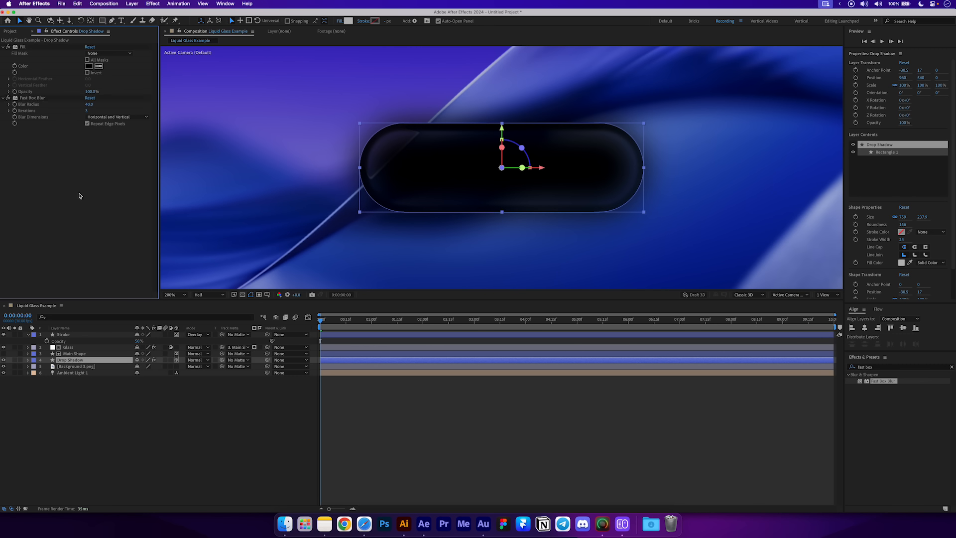
Add a Transform effect to the Drop Shadow layer with position 960, 568 and opacity 35.
left_click(890, 371)
type("transfo")
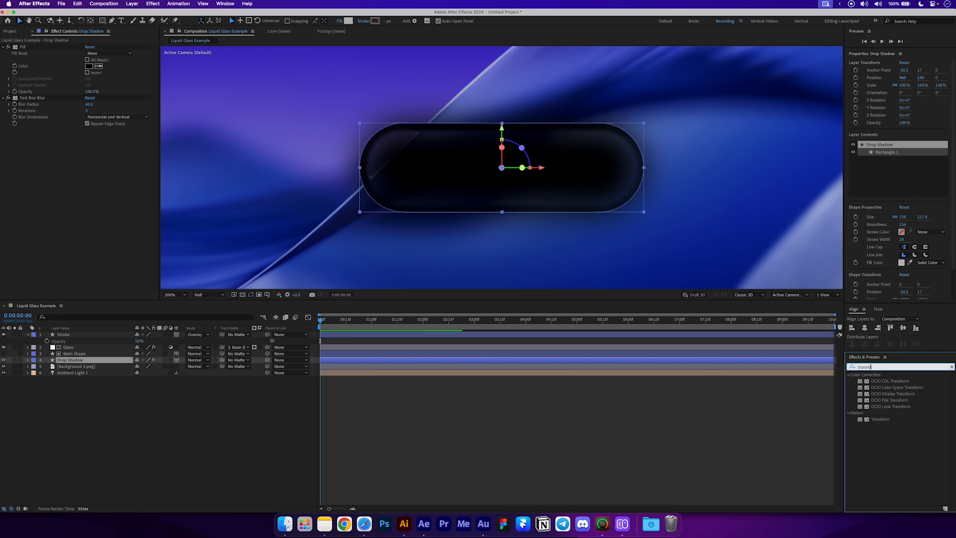
left_click_drag(887, 421, 75, 127)
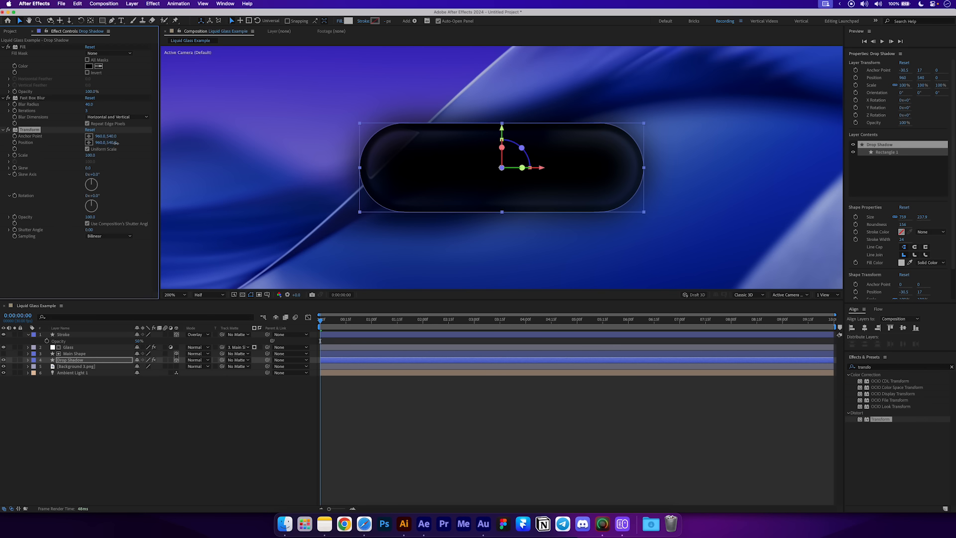
left_click_drag(111, 143, 123, 144)
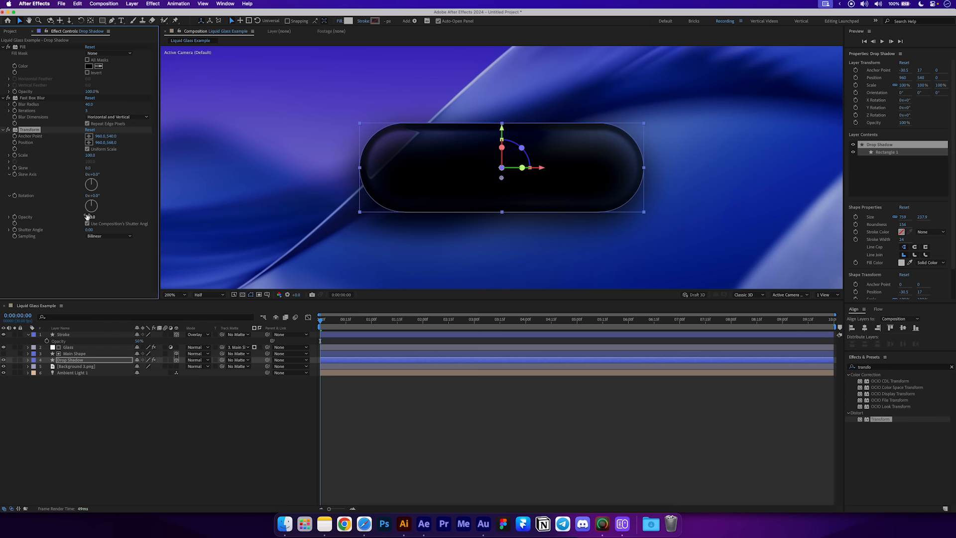
left_click_drag(90, 216, 75, 223)
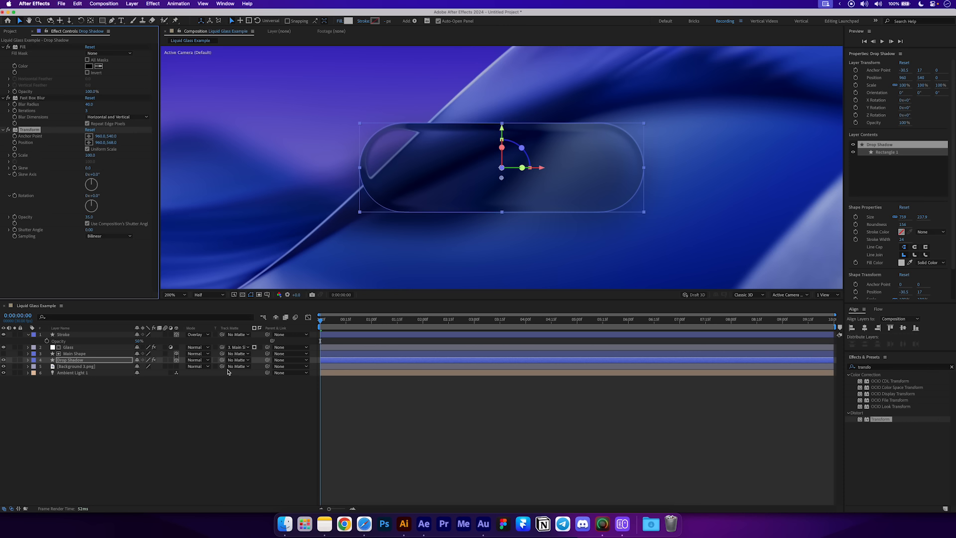
Set Main Shape as the inverted track matte of the Drop Shadow layer.
left_click(90, 361)
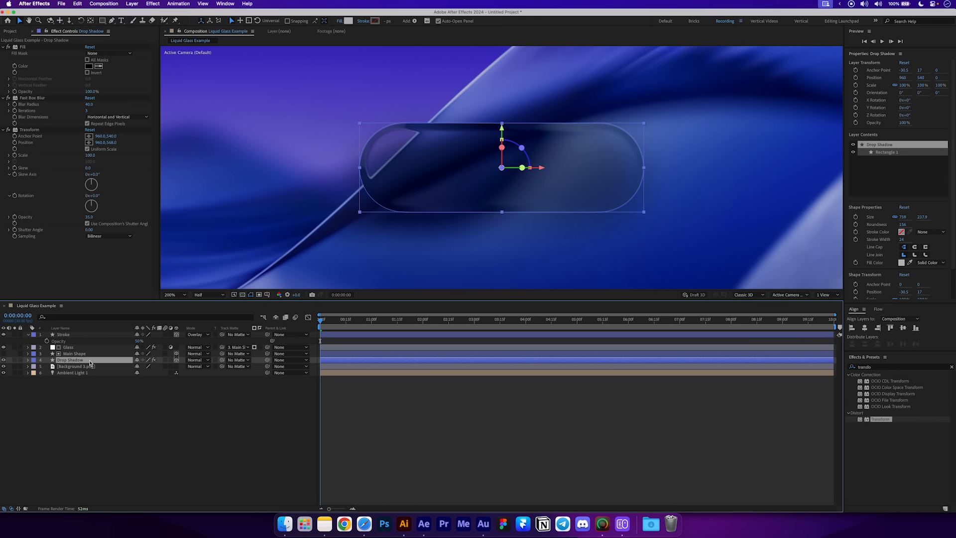
left_click(90, 355)
left_click_drag(222, 360, 119, 355)
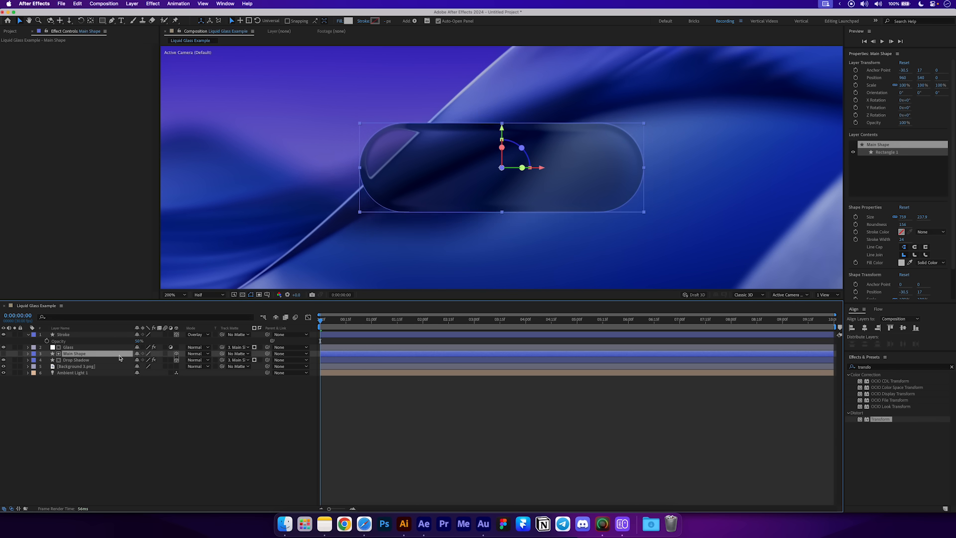
left_click(259, 359)
left_click(443, 408)
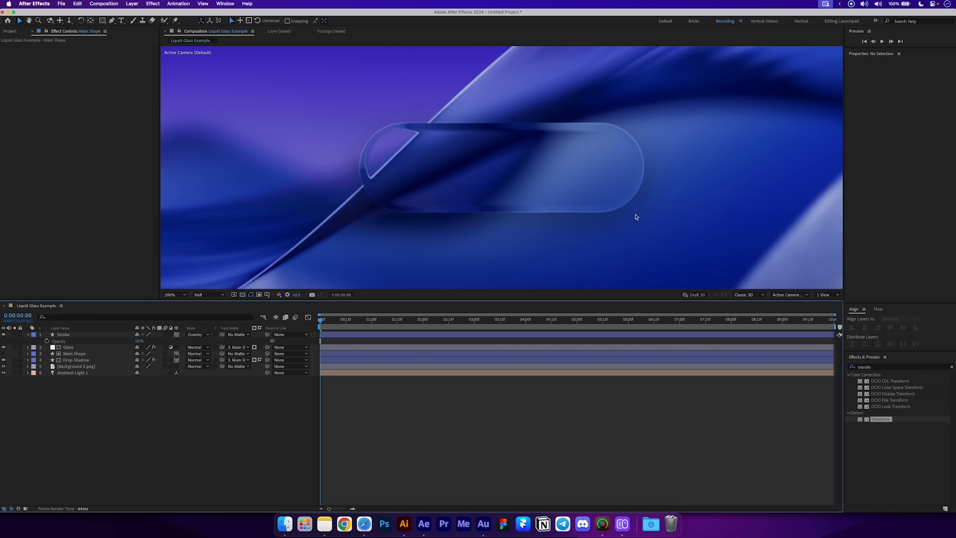
scroll(553, 268, "down", 1)
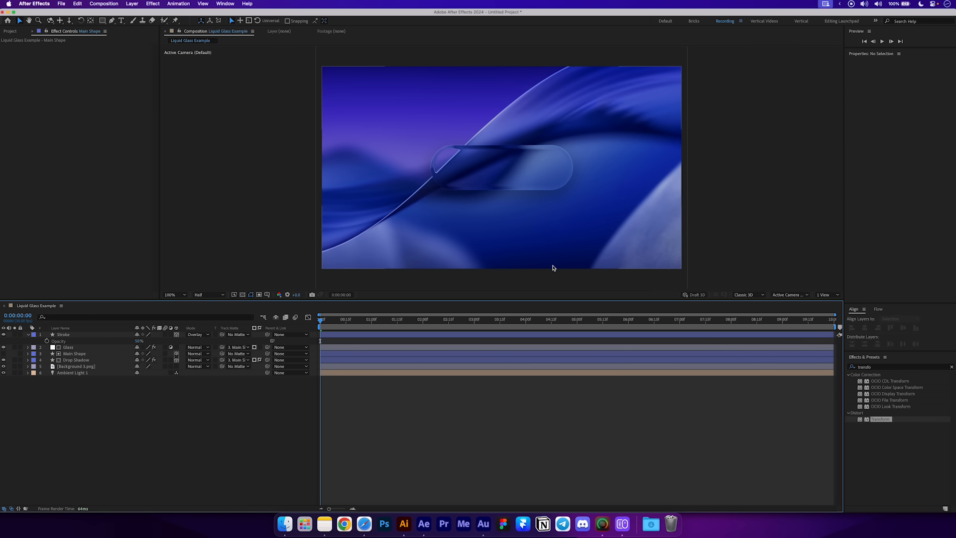
scroll(533, 256, "right", 3)
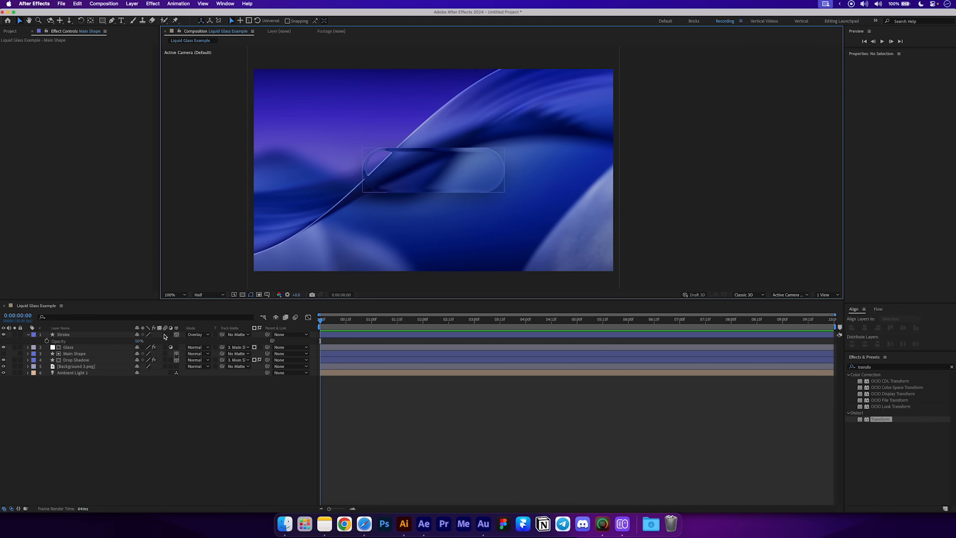
Add a Gaussian Blur effect to the Glass layer with a blurriness of 27.9.
left_click(75, 348)
left_click(895, 369)
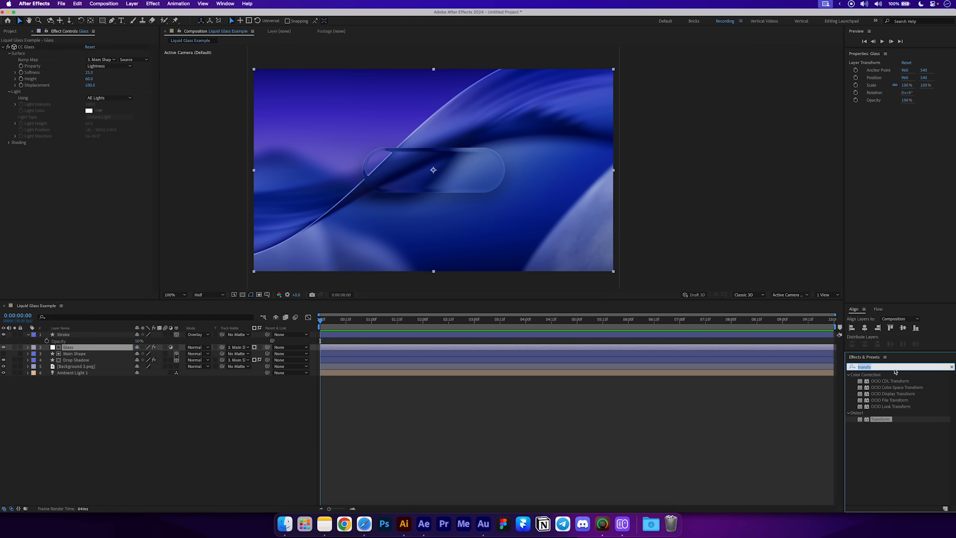
type("gaussi")
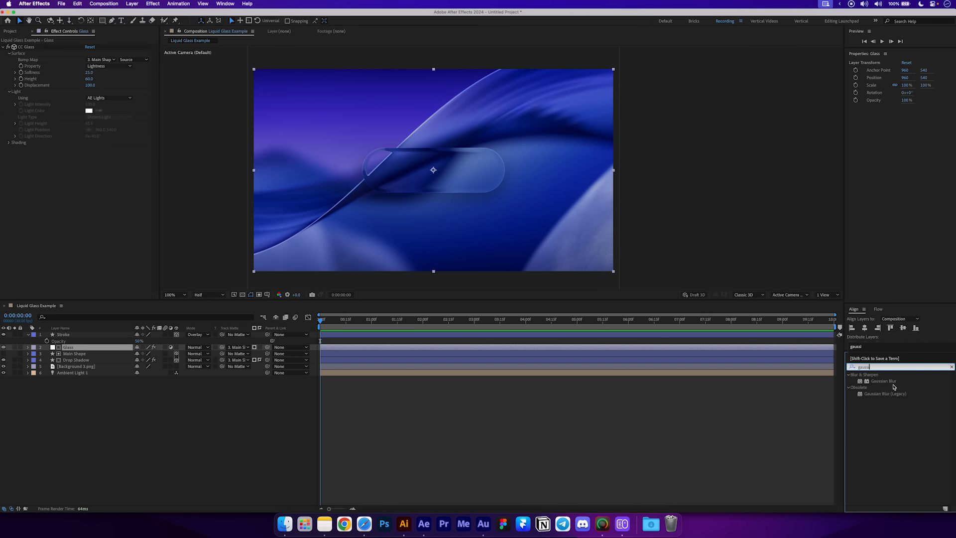
left_click_drag(896, 387, 117, 352)
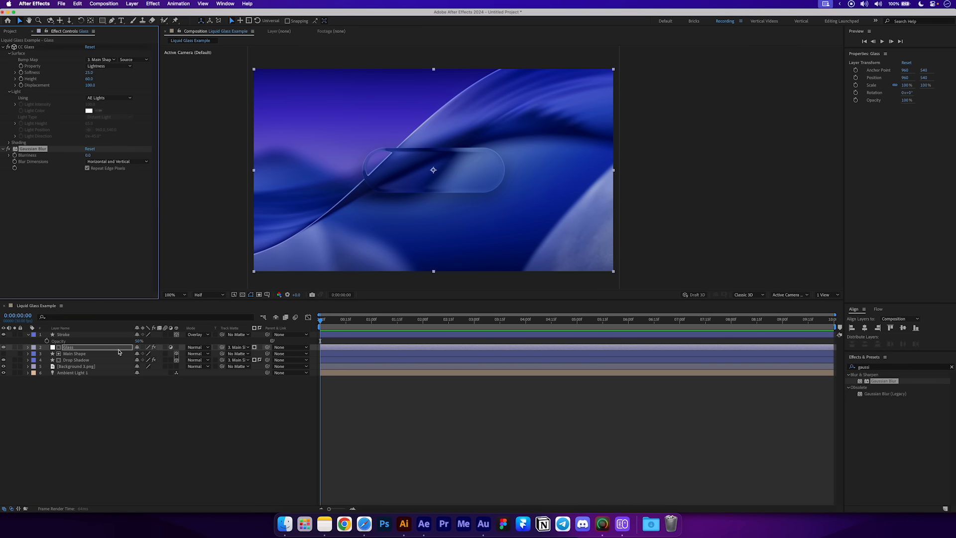
left_click_drag(88, 155, 189, 157)
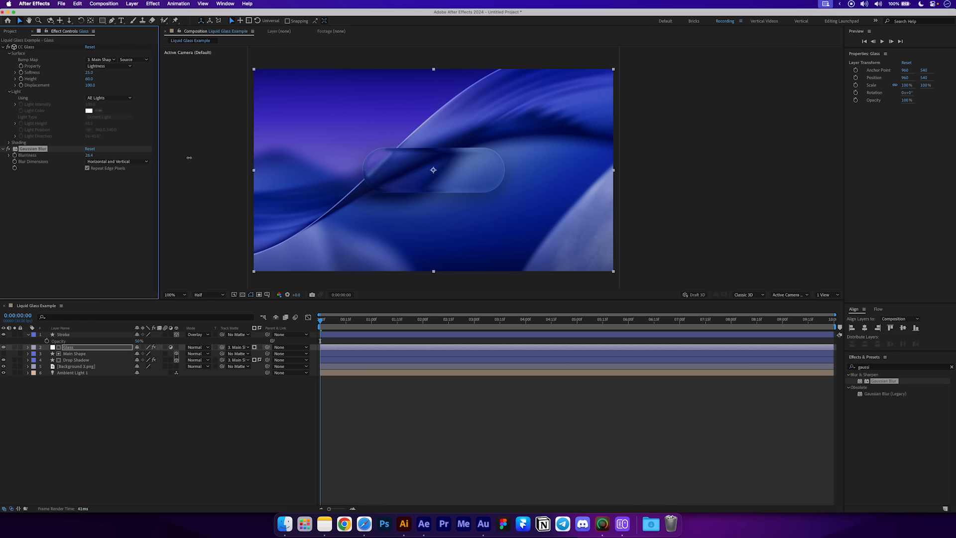
left_click(106, 203)
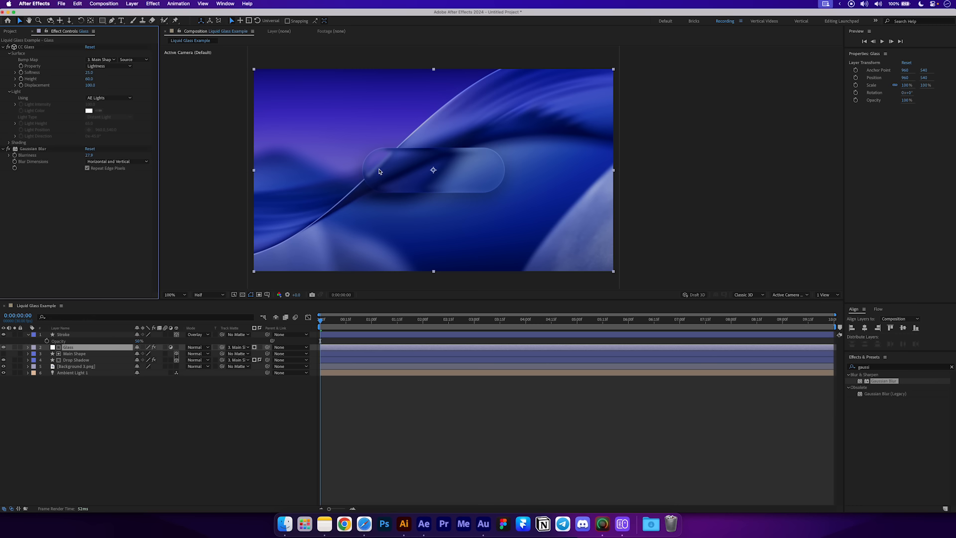
Add a Brightness & Contrast effect to the Glass layer and adjust its brightness.
double_click(875, 368)
type("b")
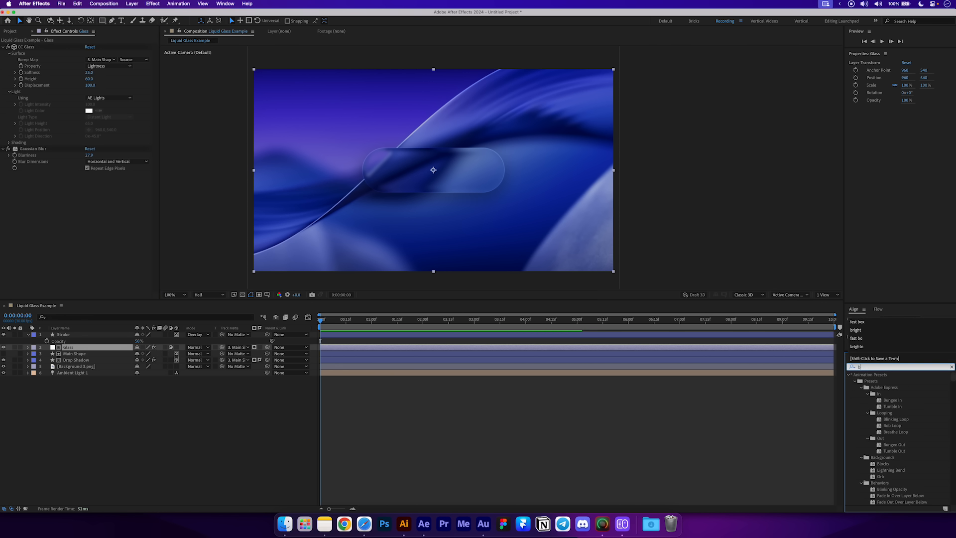
type("right")
left_click_drag(892, 413, 147, 201)
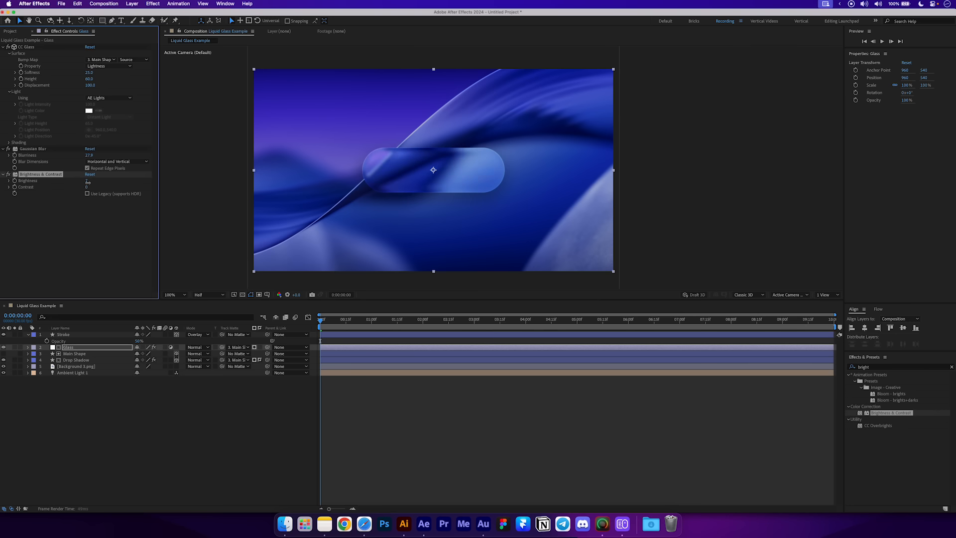
Expand the Main Shape layer down to the Size, Position and Roundness properties of its rectangle path.
left_click(78, 354)
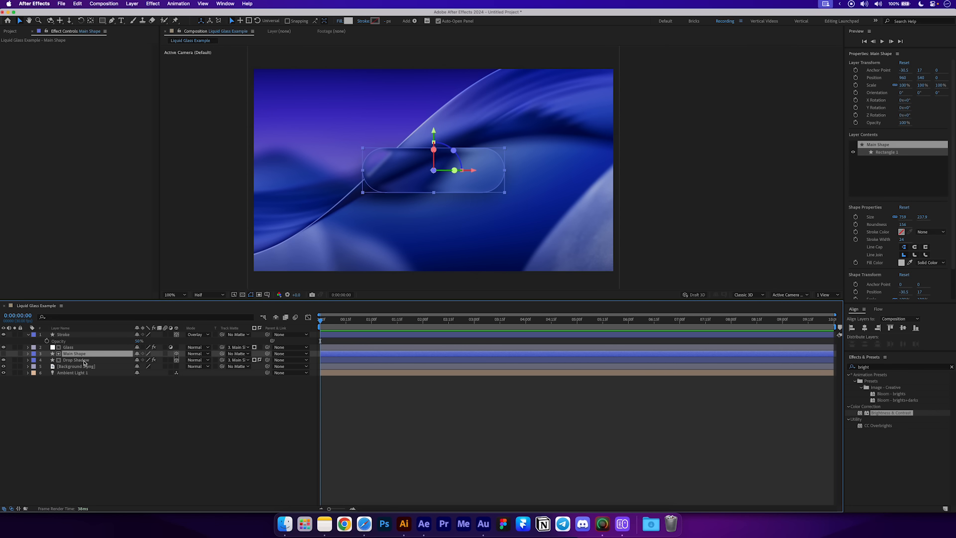
left_click(80, 361)
left_click(69, 336)
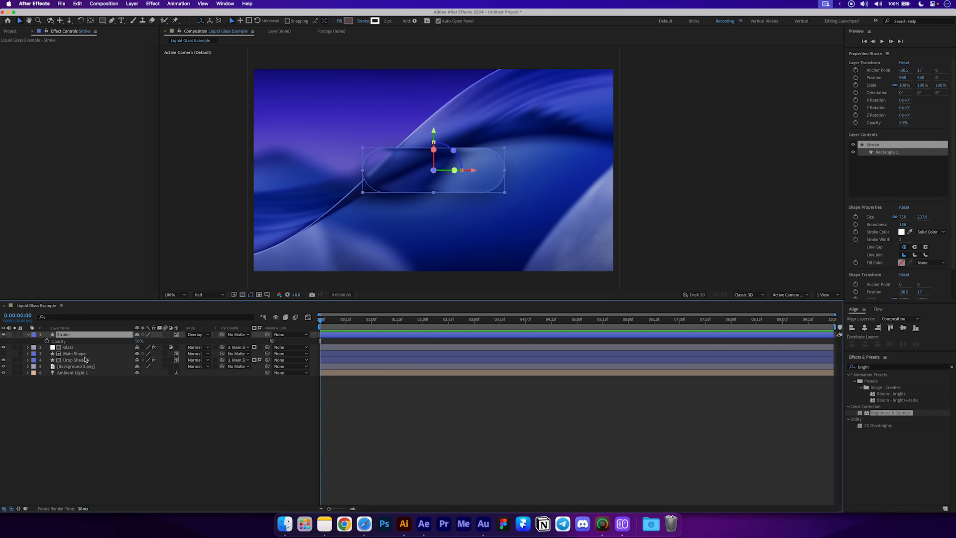
left_click(85, 355)
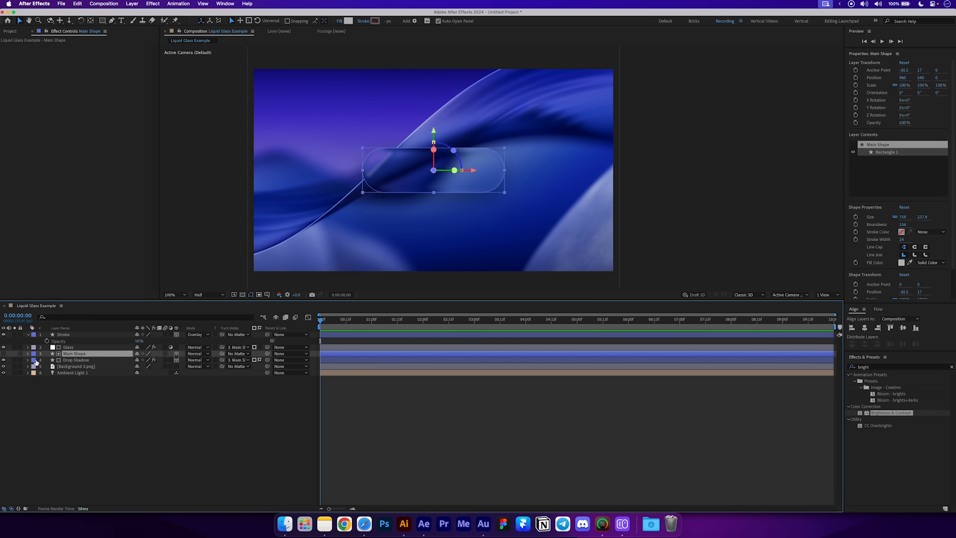
left_click(29, 353)
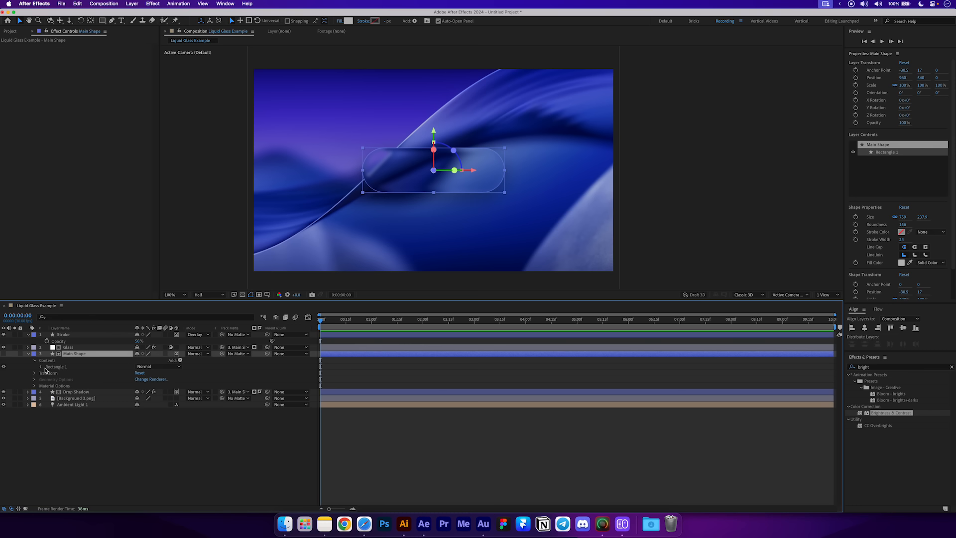
left_click(41, 367)
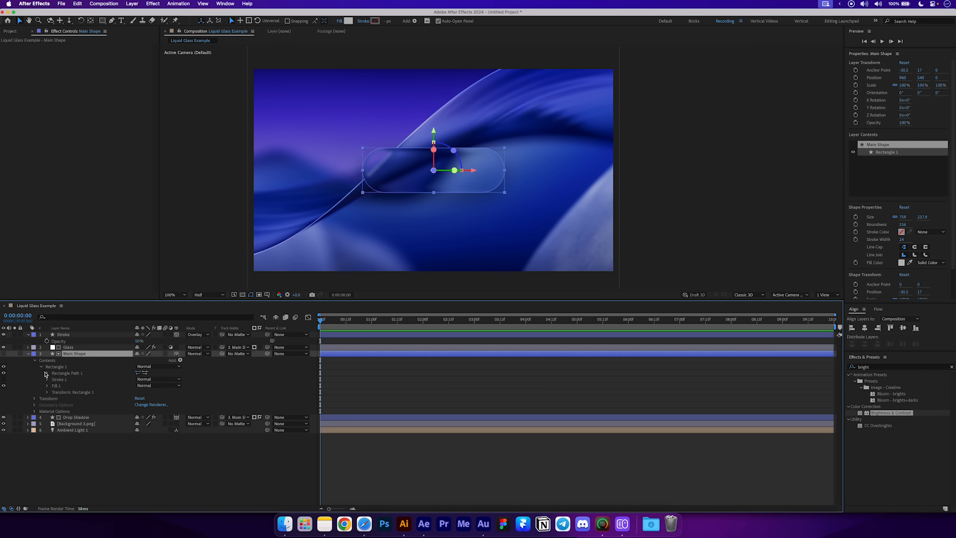
left_click(47, 375)
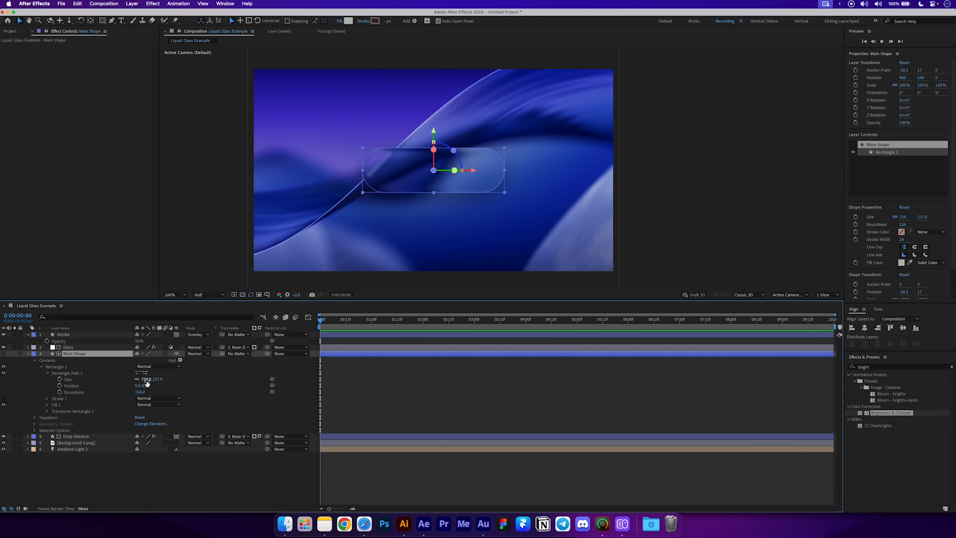
Try enlarging the Main Shape rectangle proportionally to a width of 1065, and undo the resize.
left_click_drag(146, 380, 279, 381)
left_click(405, 397)
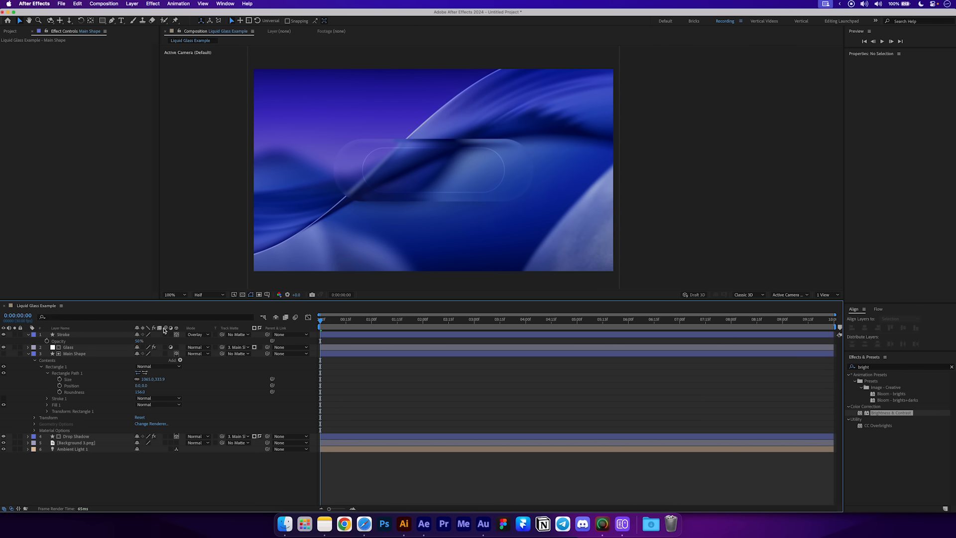
key("super+z")
left_click(222, 393)
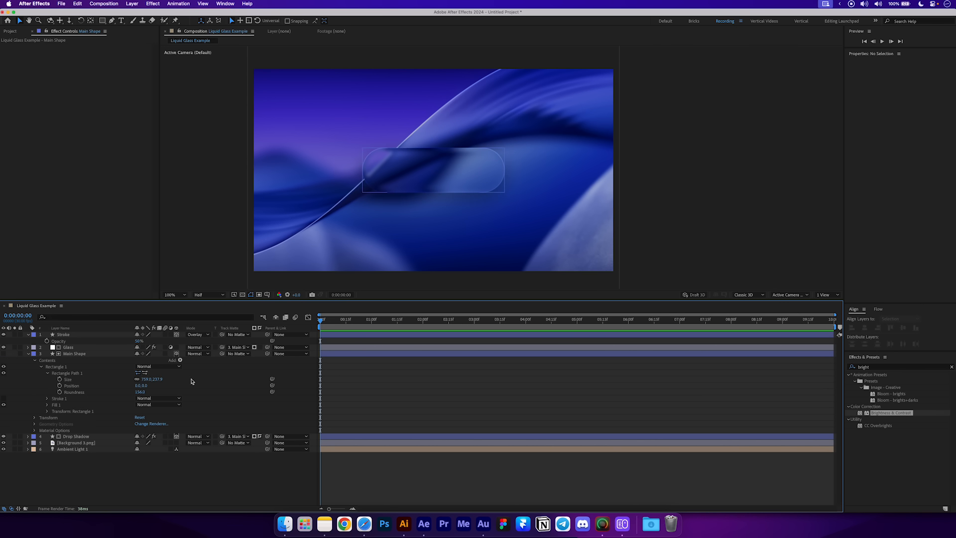
left_click(72, 336)
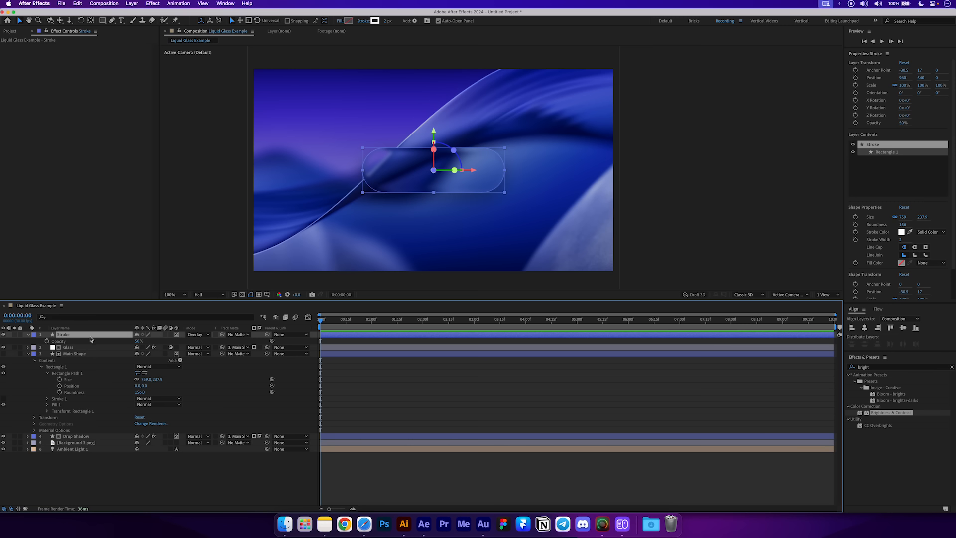
left_click(74, 380)
left_click(78, 386)
left_click(80, 392)
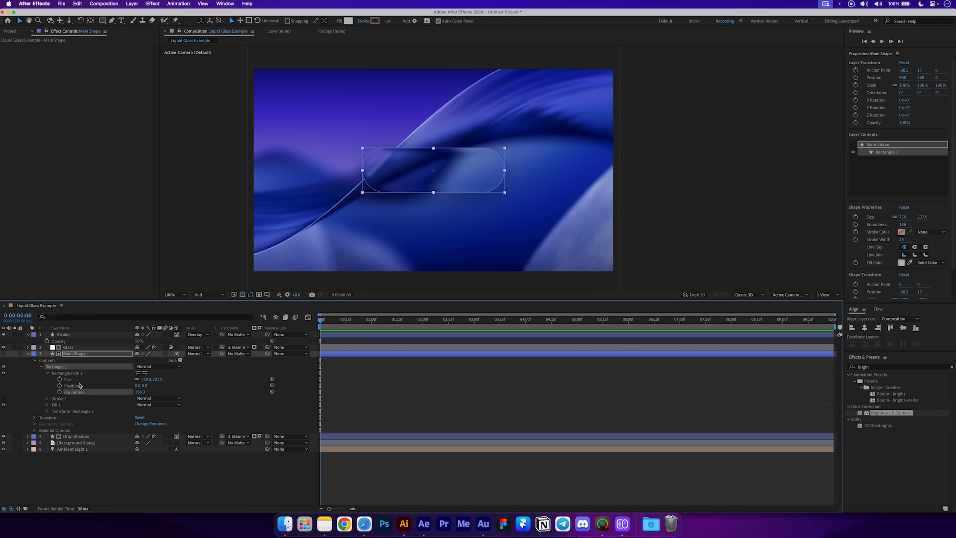
left_click(76, 380)
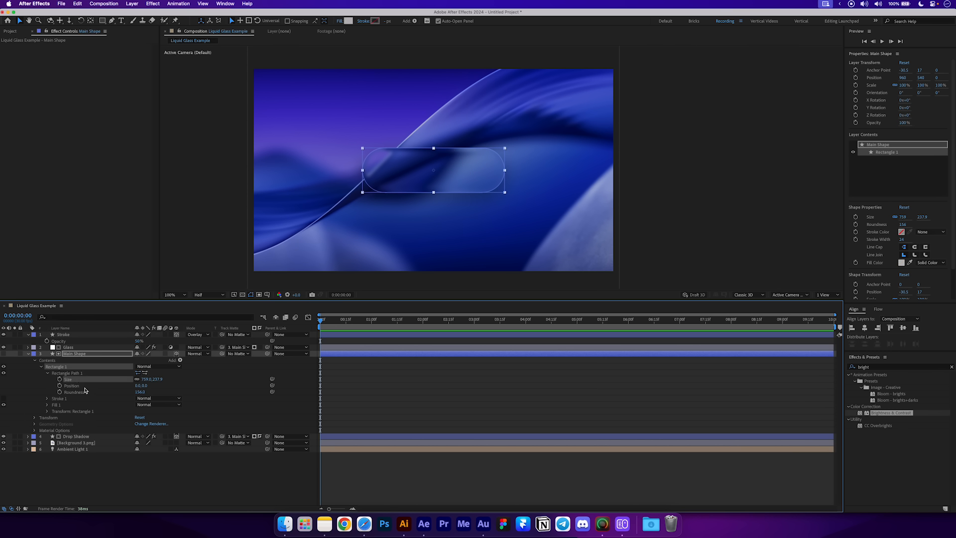
left_click(80, 392)
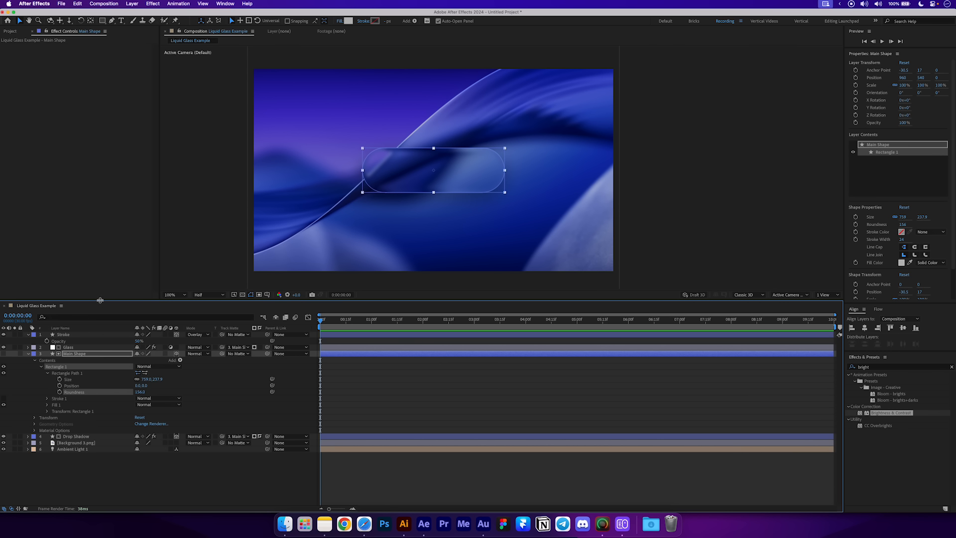
Enlarge the timeline area and expand the Stroke layer down to its rectangle path's Size, Position and Roundness properties.
left_click_drag(100, 299, 101, 139)
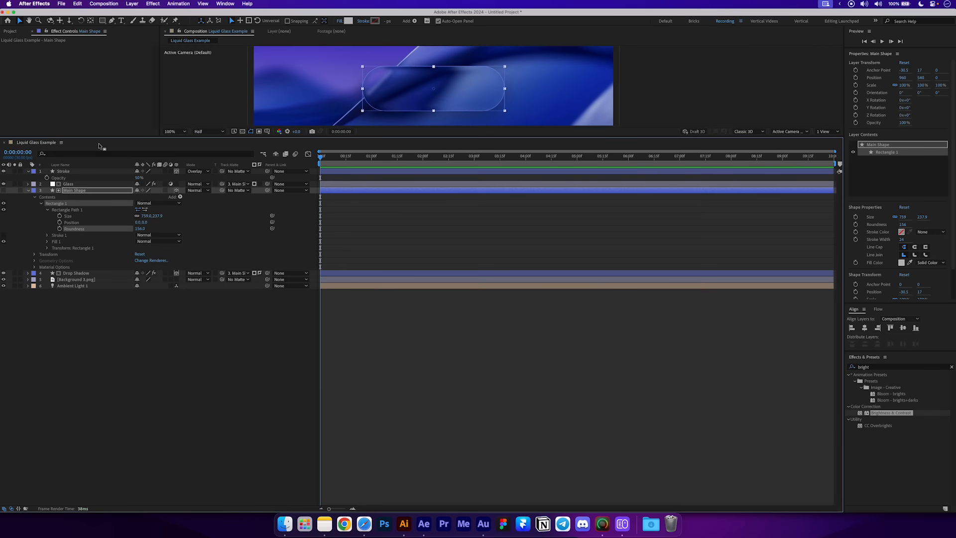
left_click(110, 418)
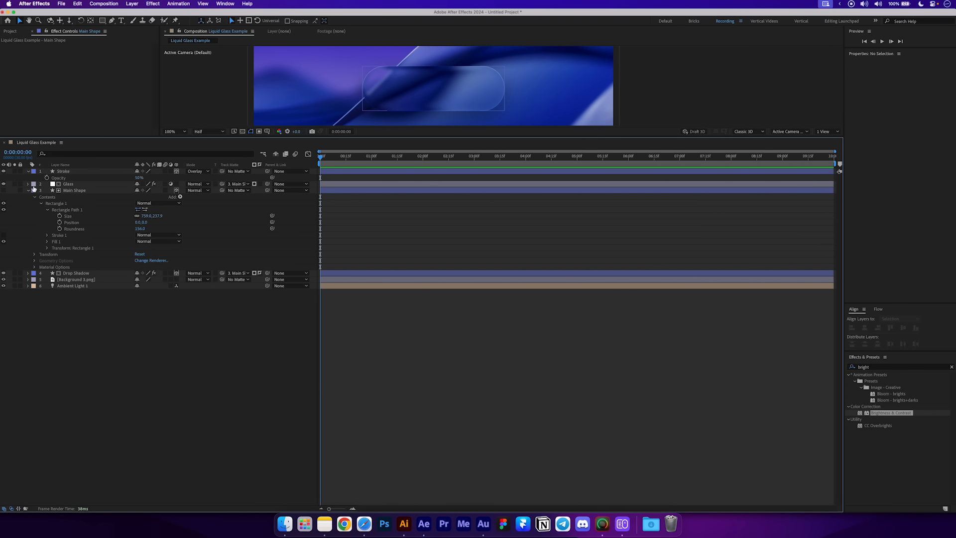
left_click(28, 171)
left_click(29, 172)
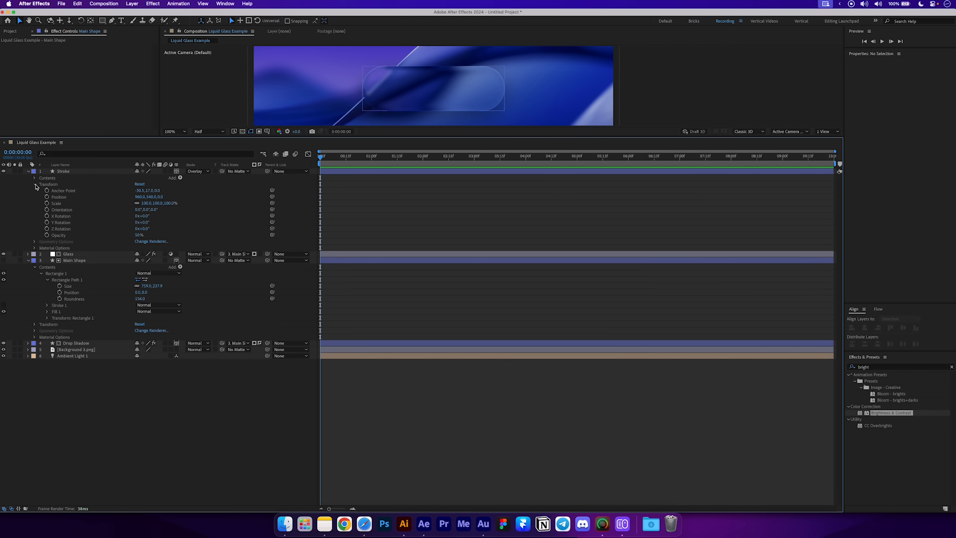
left_click(35, 185)
left_click(35, 178)
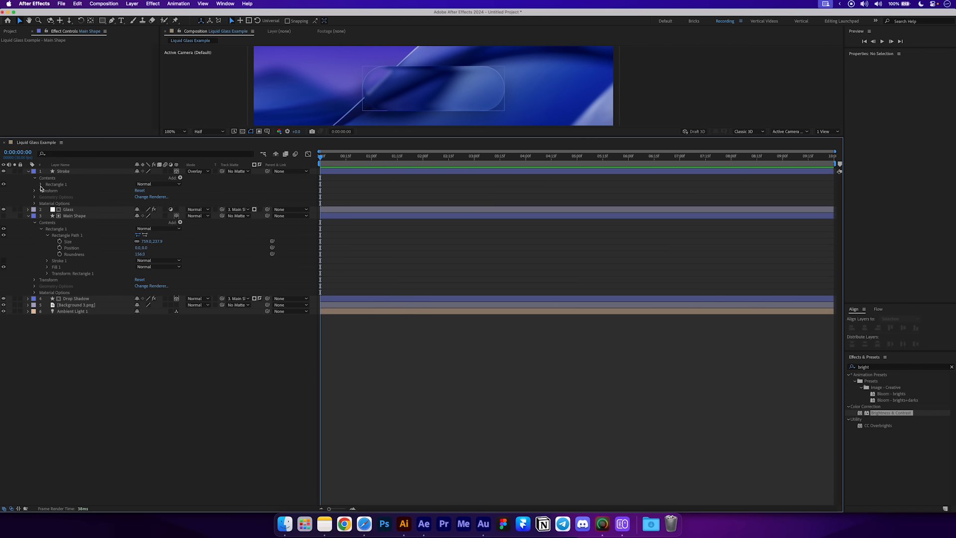
left_click(41, 185)
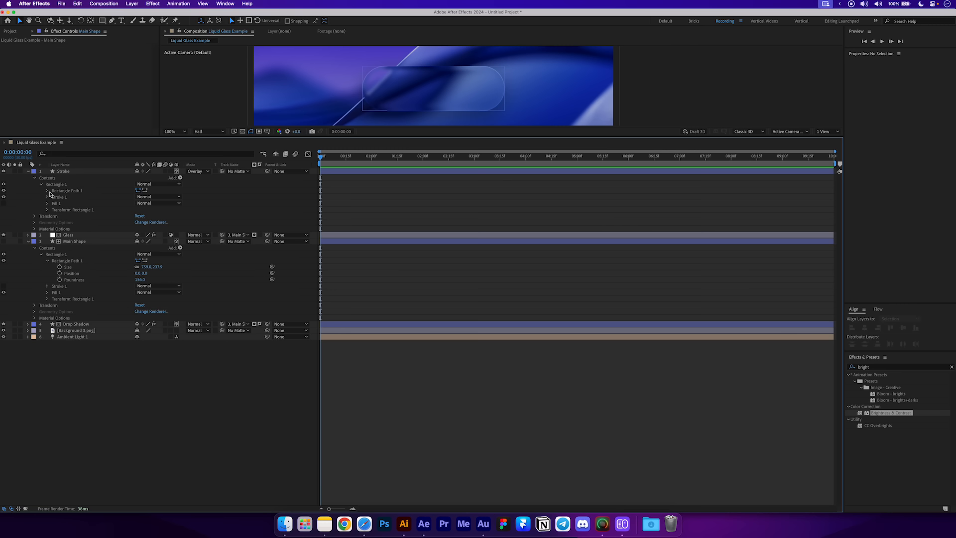
left_click(48, 191)
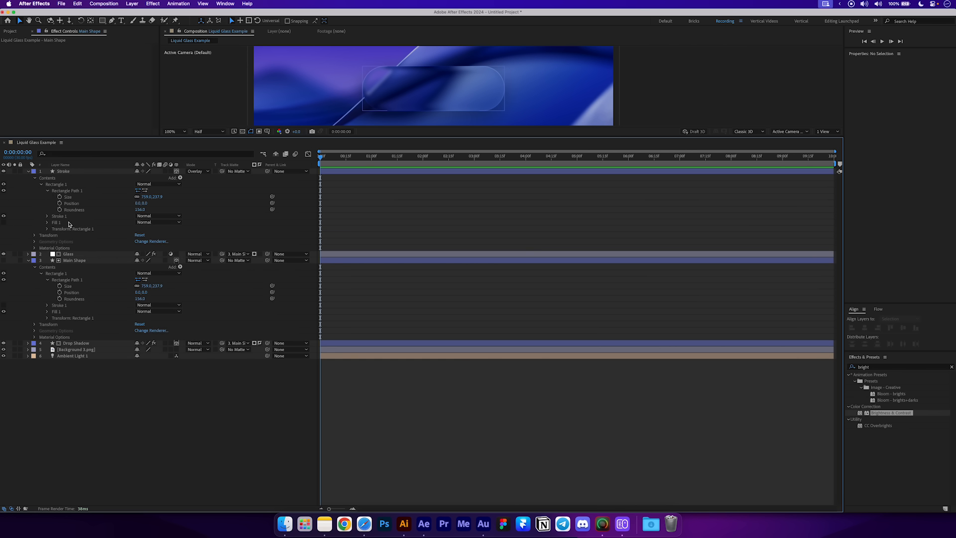
left_click(72, 203)
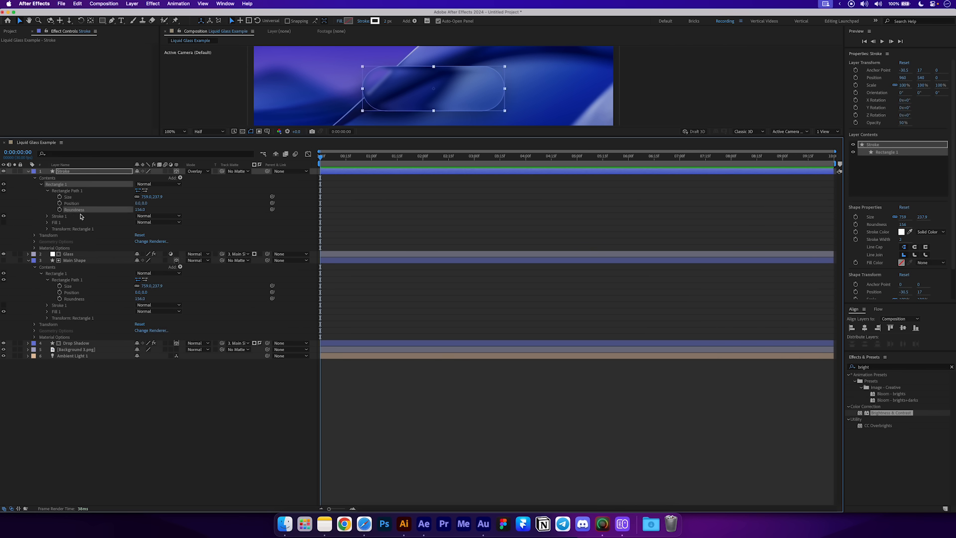
Link the Stroke rectangle's Size to the Main Shape's Size, and test it by widening the Main Shape to 999.
left_click(73, 198)
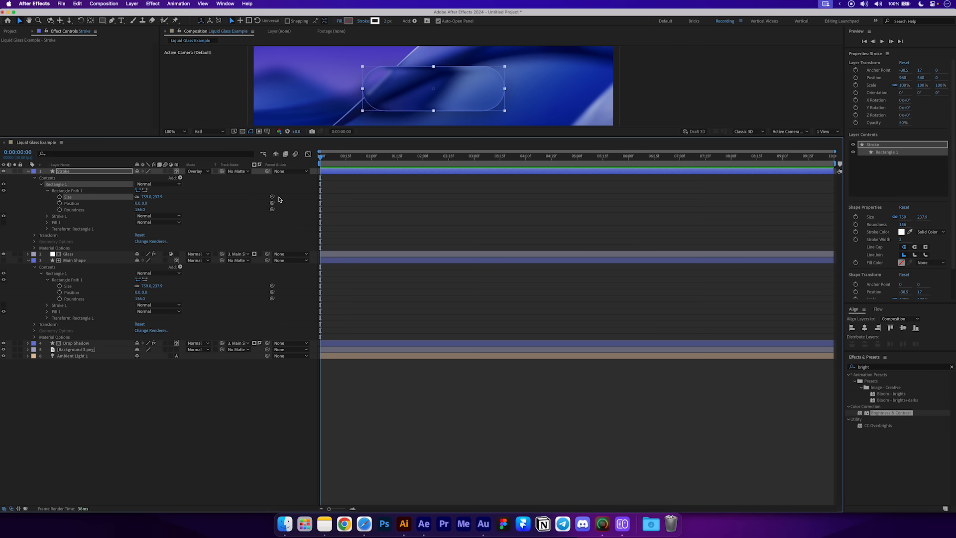
left_click_drag(273, 198, 76, 288)
left_click(73, 288)
left_click_drag(152, 287, 239, 291)
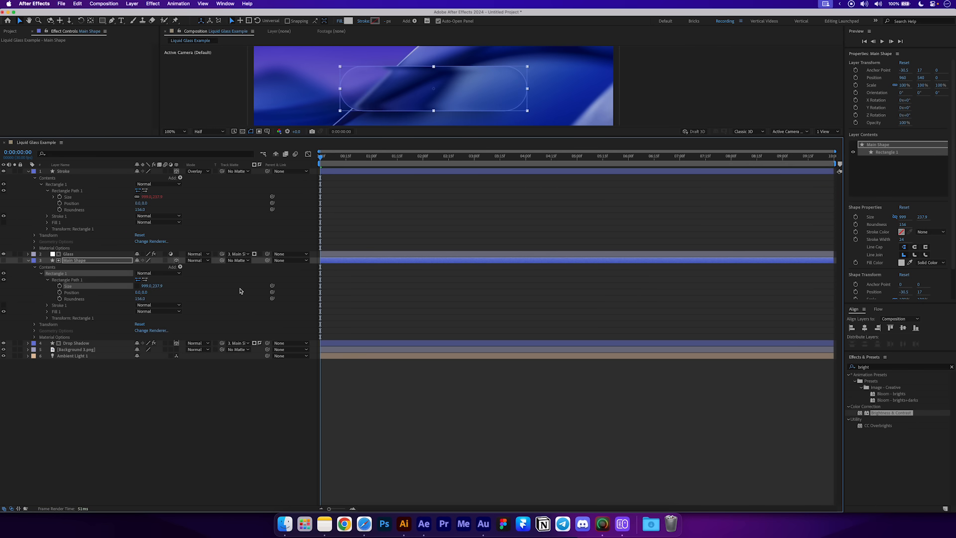
left_click(354, 197)
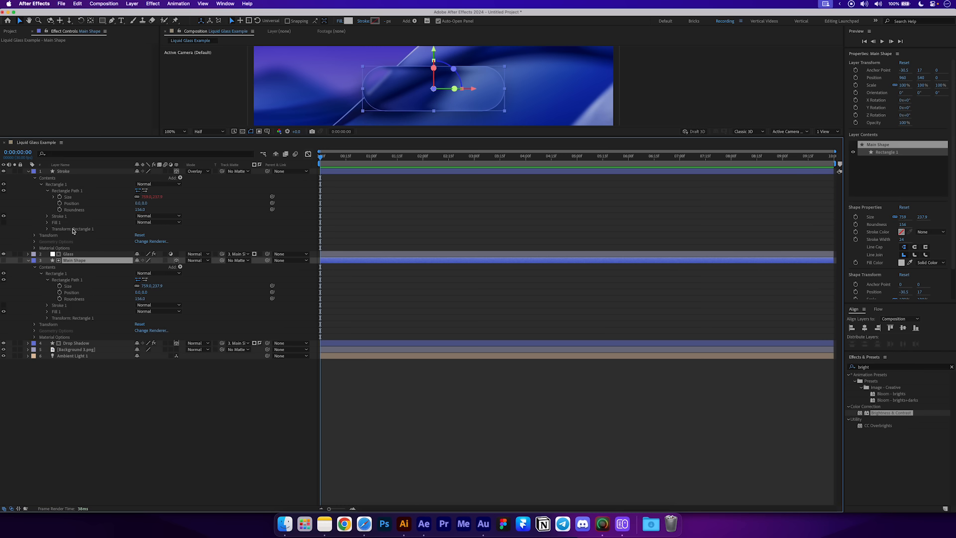
Link the Stroke rectangle's Position and Roundness to the matching Main Shape properties, and collapse the Stroke layer.
left_click(78, 204)
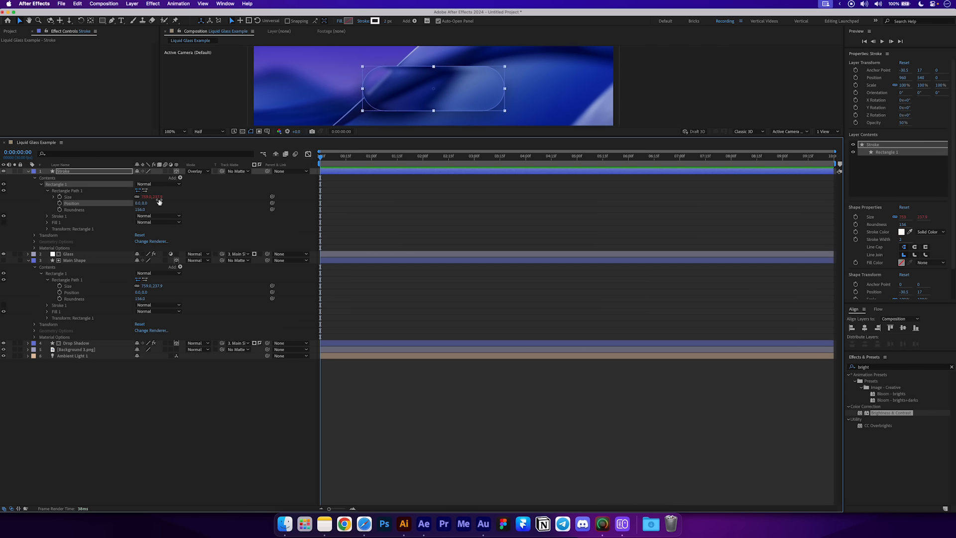
left_click_drag(272, 202, 75, 299)
left_click(215, 235)
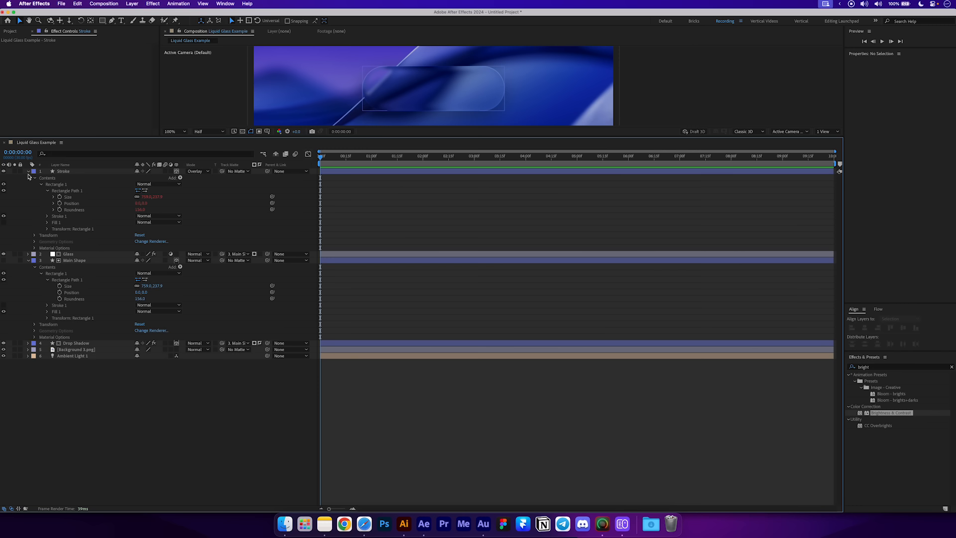
left_click(28, 171)
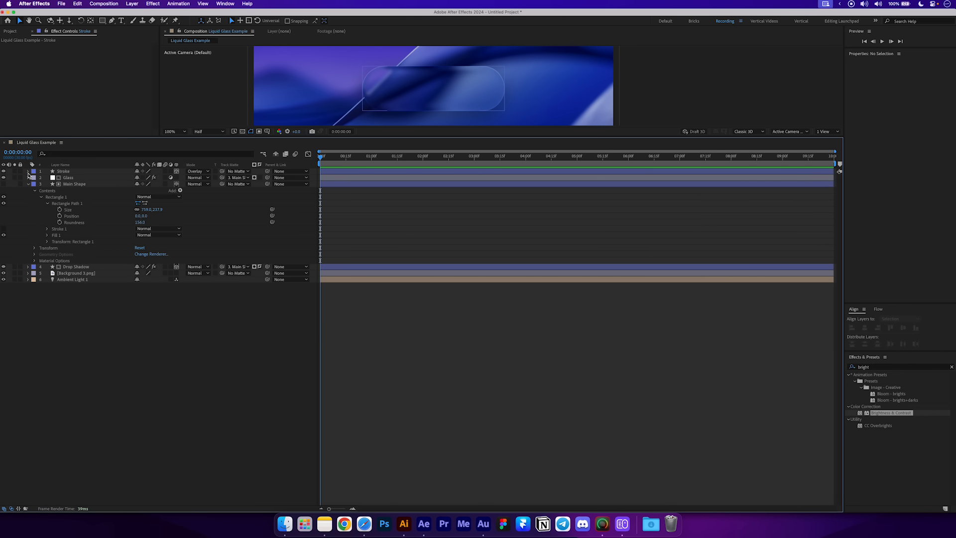
Expand the Drop Shadow layer's rectangle path and link its Size, Position and Roundness to the matching Main Shape properties.
left_click(28, 267)
left_click(35, 274)
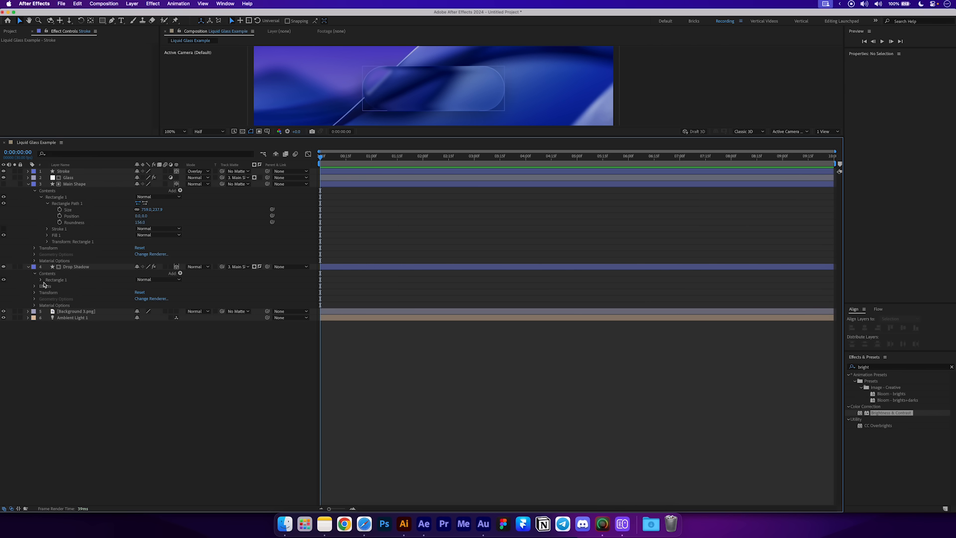
left_click(42, 280)
left_click(48, 287)
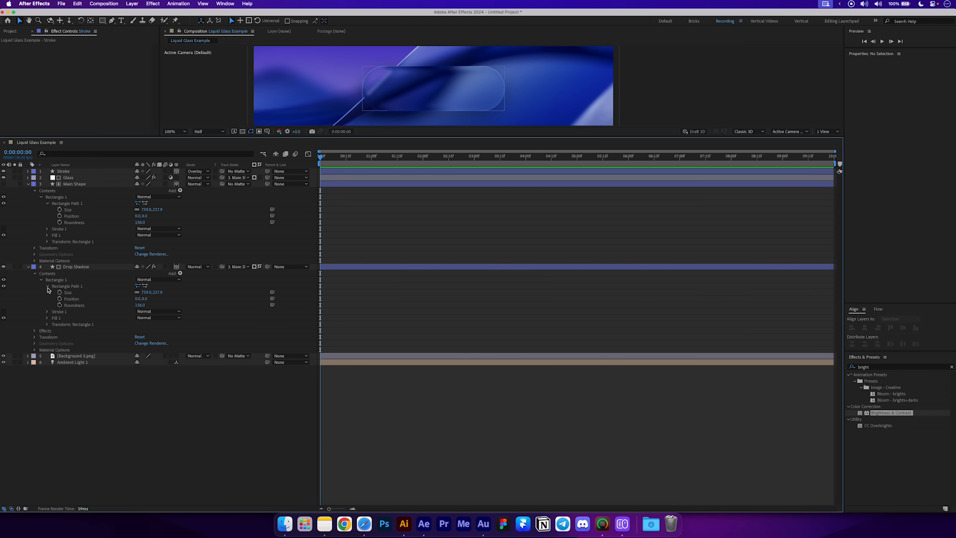
left_click(87, 295)
left_click_drag(273, 294, 141, 222)
left_click(30, 269)
left_click(81, 316)
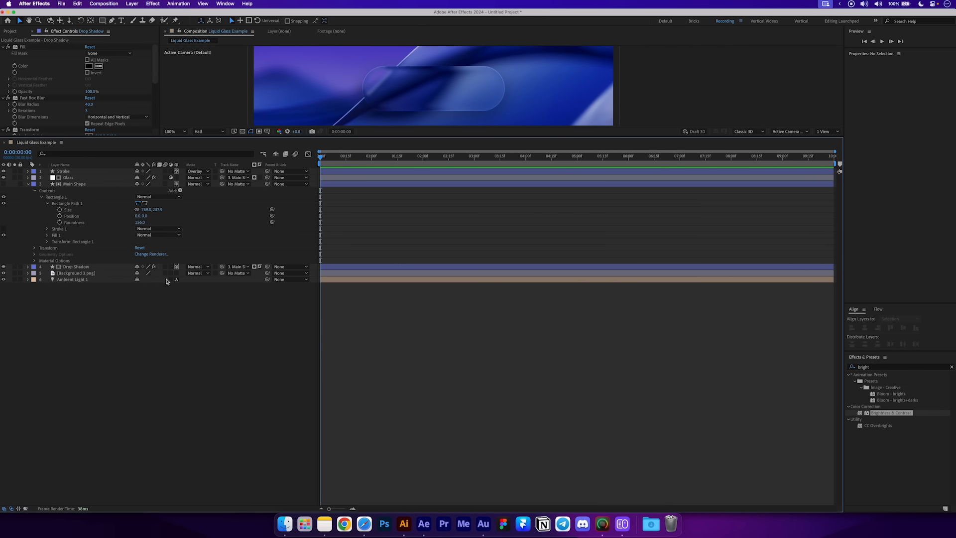
Enlarge the composition viewer and set its magnification to Fit.
left_click_drag(360, 138, 369, 326)
left_click(177, 321)
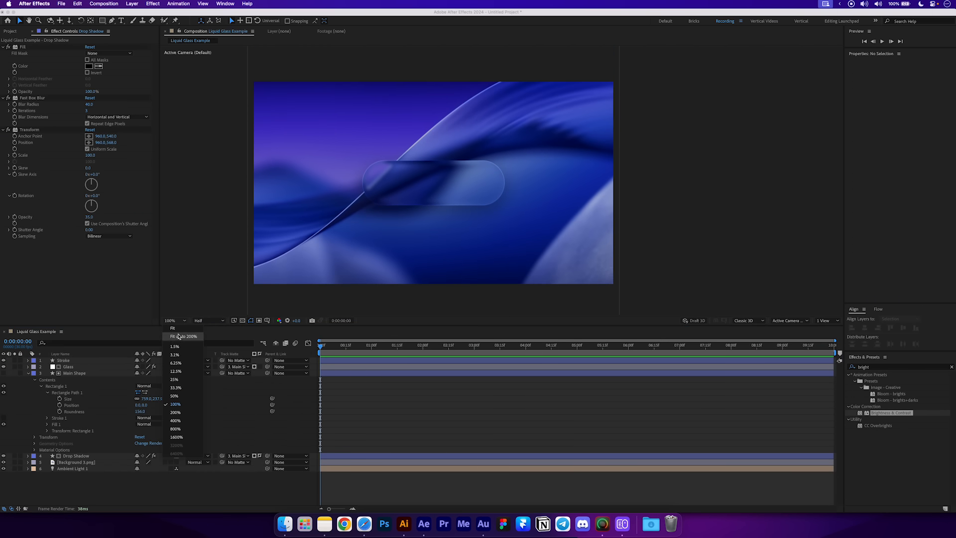
left_click(186, 330)
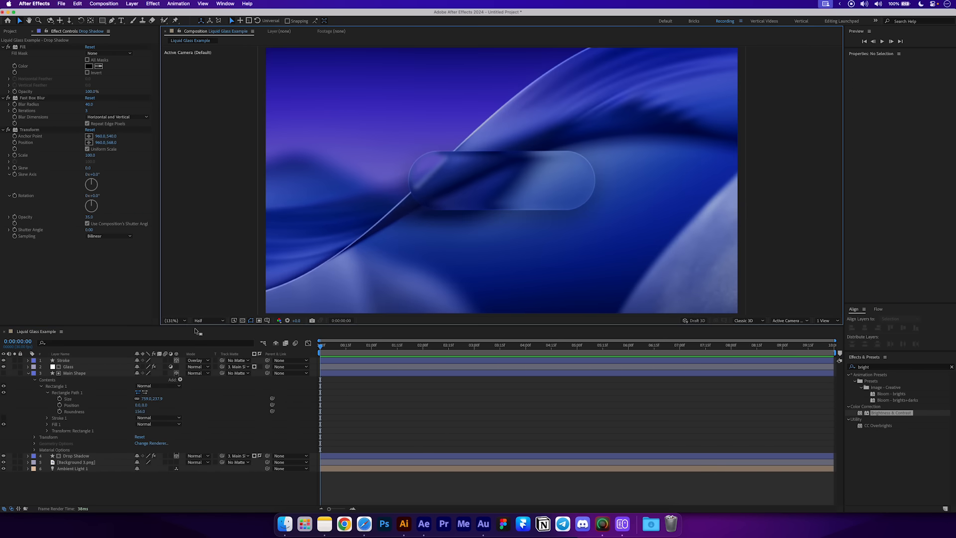
Keyframe the Main Shape rectangle's Size at the start and at 963 × 301.9 at one second, and preview the animation.
left_click(60, 398)
left_click(371, 345)
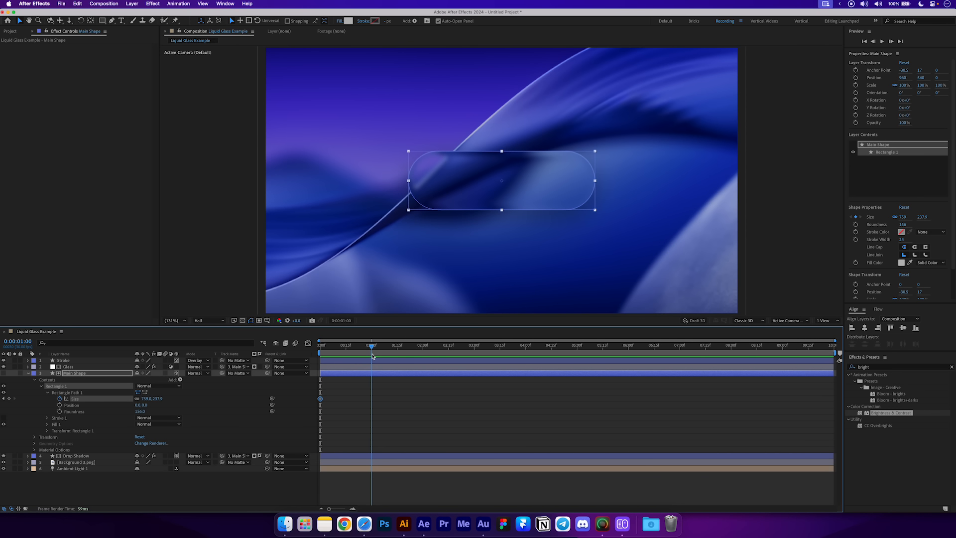
left_click_drag(146, 399, 231, 399)
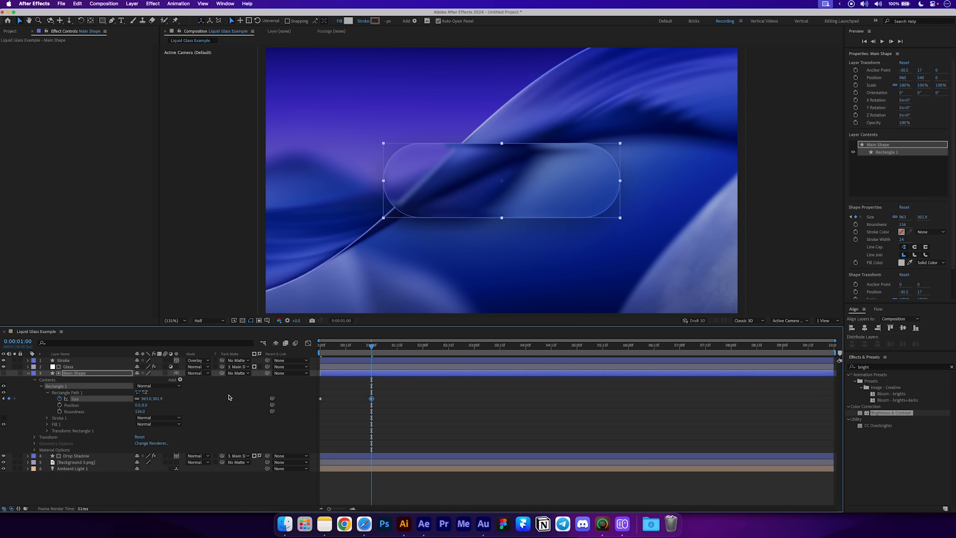
left_click(232, 399)
left_click_drag(371, 346, 264, 345)
key("space")
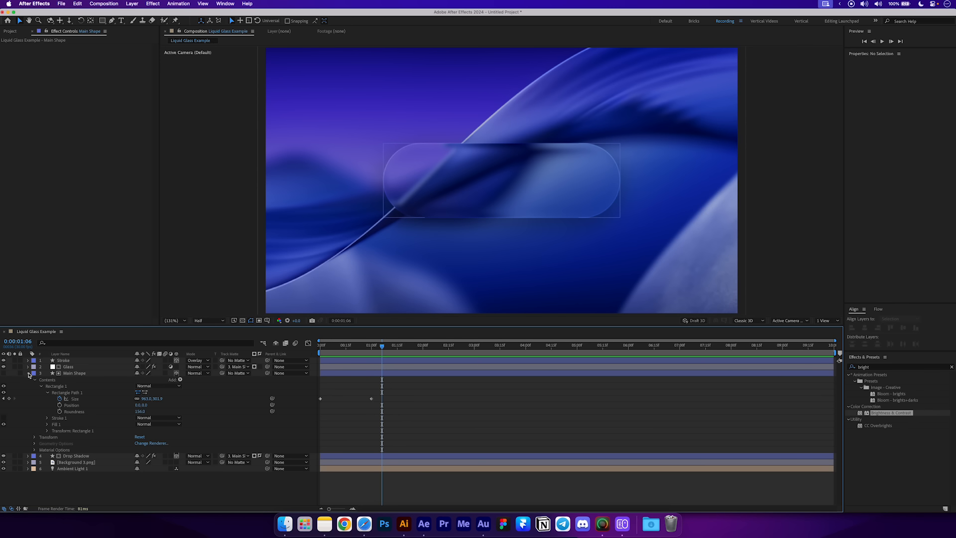
left_click(28, 373)
Try moving the Main Shape layer down in the composition, and undo the move.
left_click(89, 375)
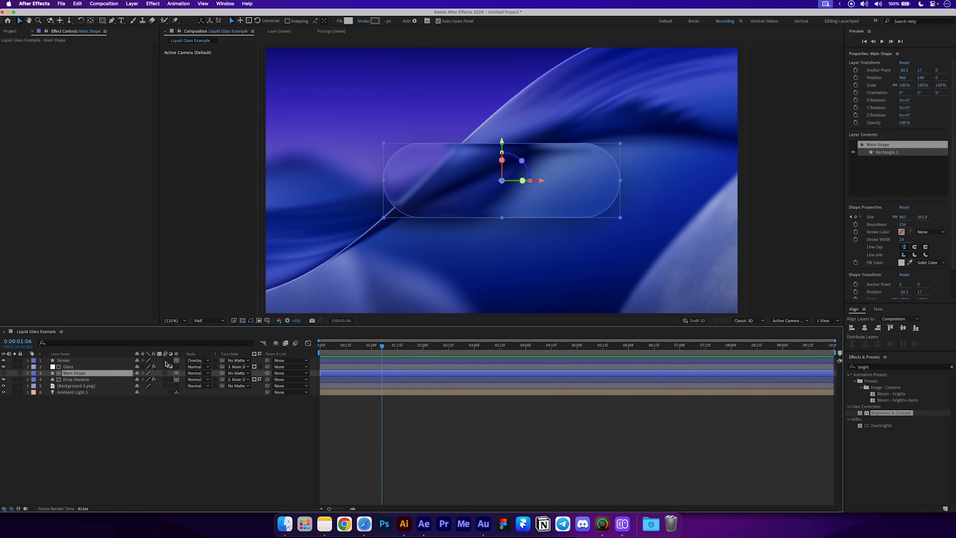
left_click_drag(455, 197, 476, 262)
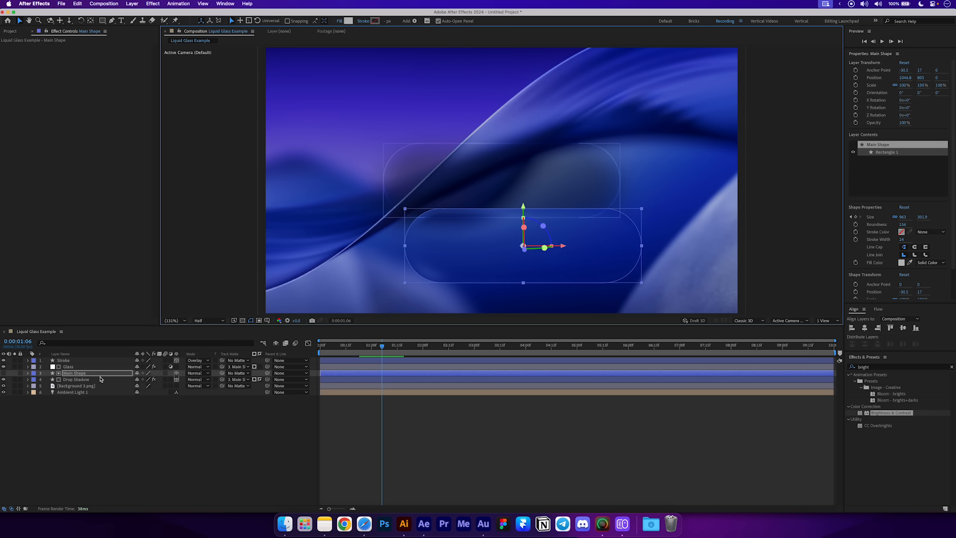
key("super+z")
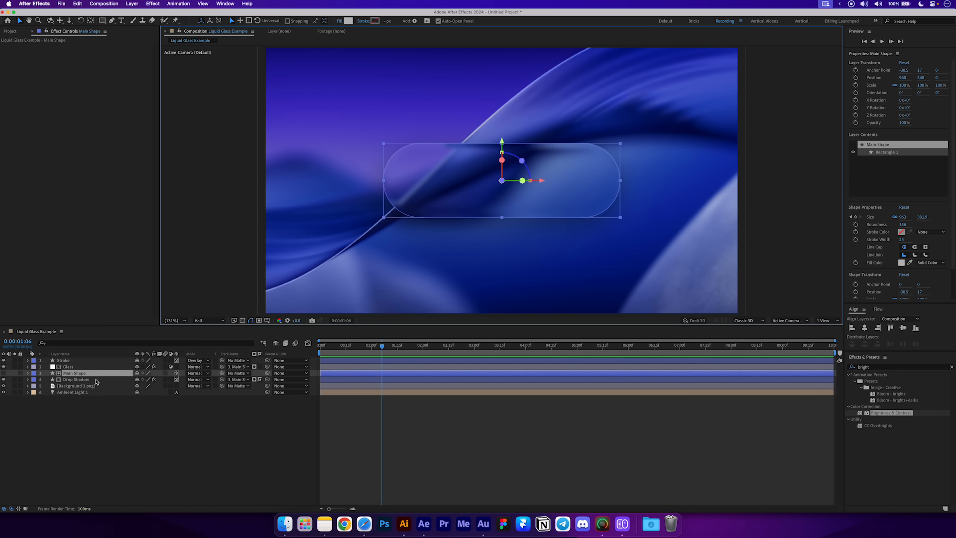
Parent the Stroke and Drop Shadow layers to the Main Shape layer.
left_click(87, 381)
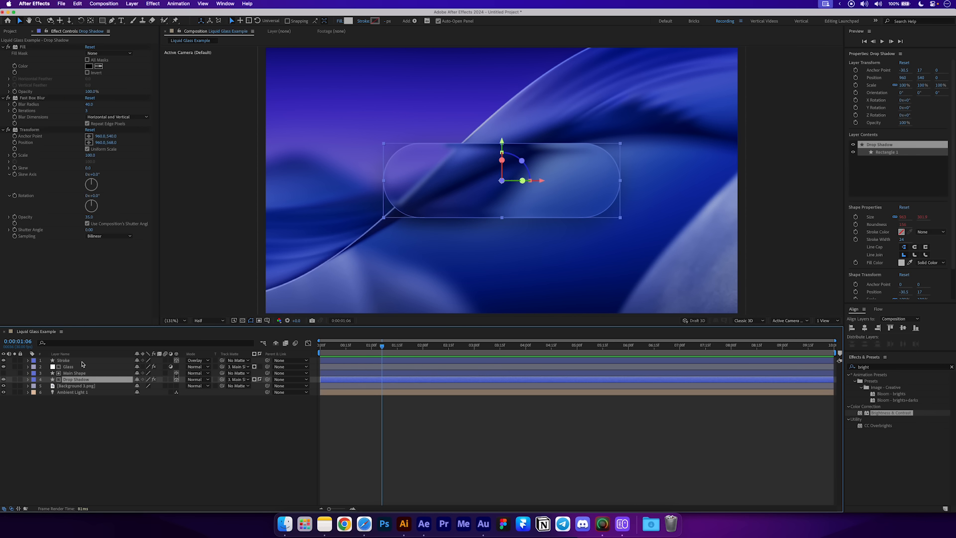
left_click(83, 362, "super")
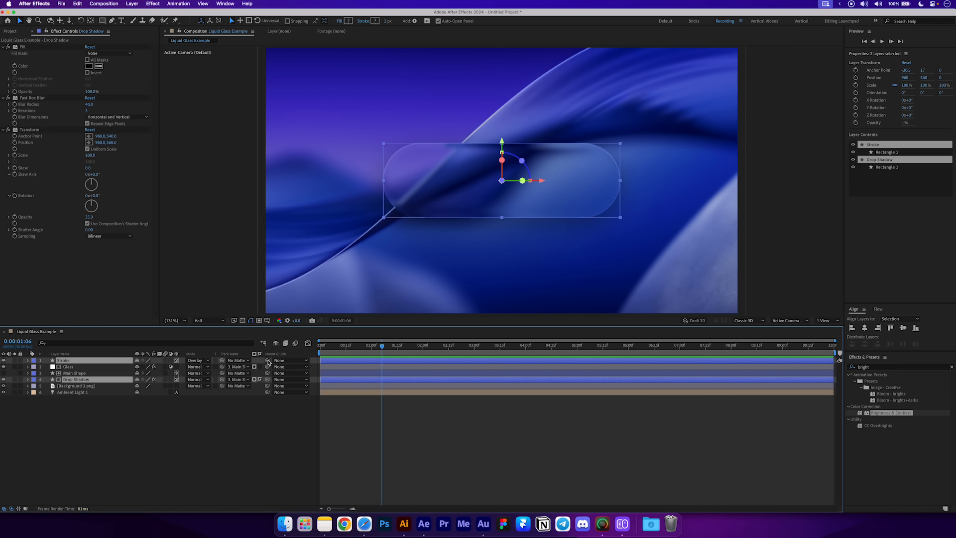
left_click_drag(268, 362, 59, 376)
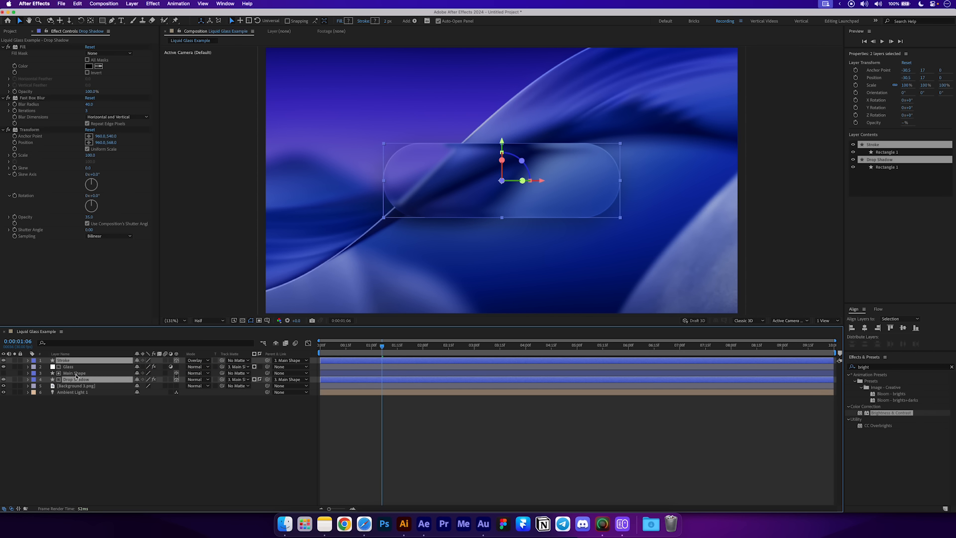
Try moving the Main Shape together with its parented layers, and return it to its original position.
left_click(75, 373)
mouse_move(448, 179)
left_mouse_down()
mouse_move(437, 206)
mouse_move(404, 183)
mouse_move(491, 210)
mouse_move(484, 139)
mouse_move(443, 165)
left_mouse_up()
left_click(167, 459)
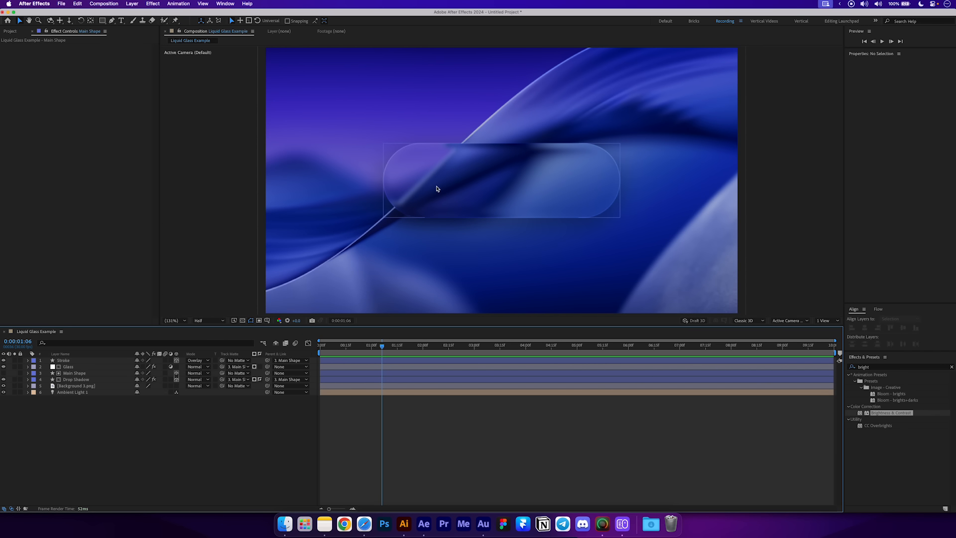
Duplicate the Drop Shadow layer and inspect the linked rectangle path properties of the copy.
left_click(87, 381)
key("super+d")
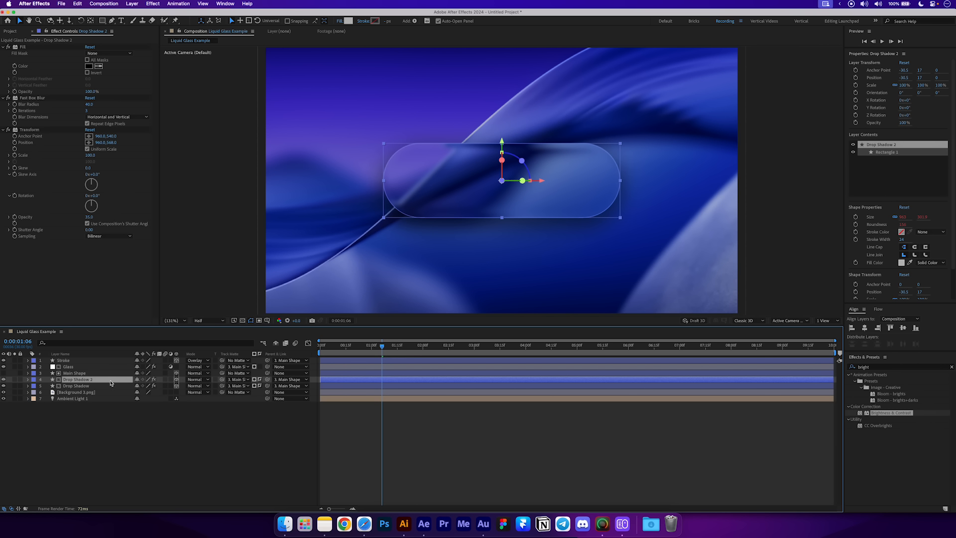
left_click(28, 380)
left_click(34, 385)
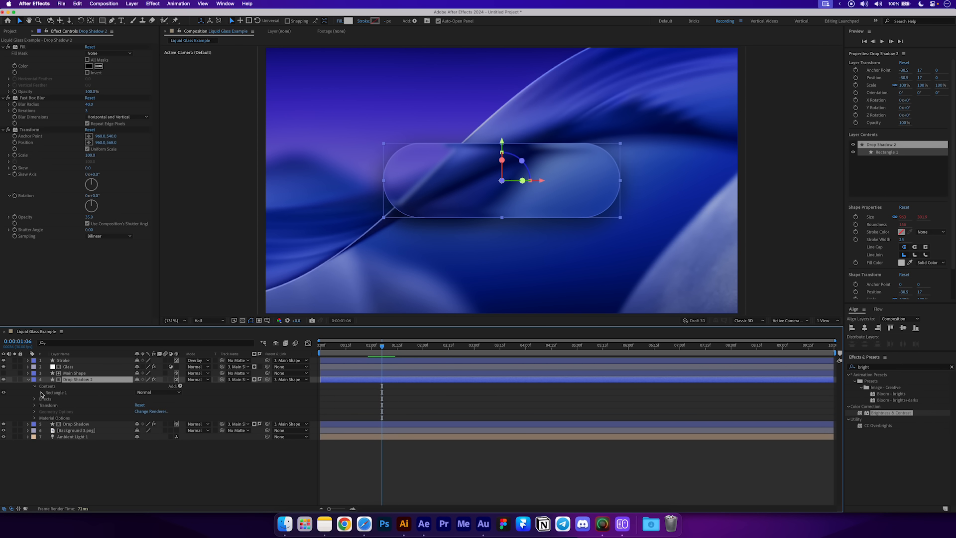
left_click(41, 393)
left_click(48, 398)
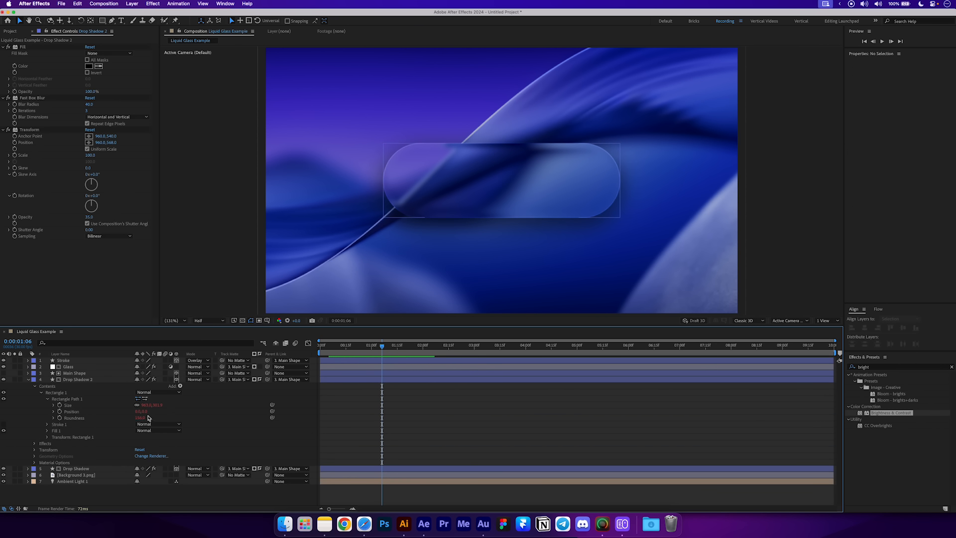
left_click(28, 379)
Move the duplicated shadow layer to the top of the layer stack and delete its Fill, Fast Box Blur and Transform effects.
left_click_drag(74, 382, 75, 361)
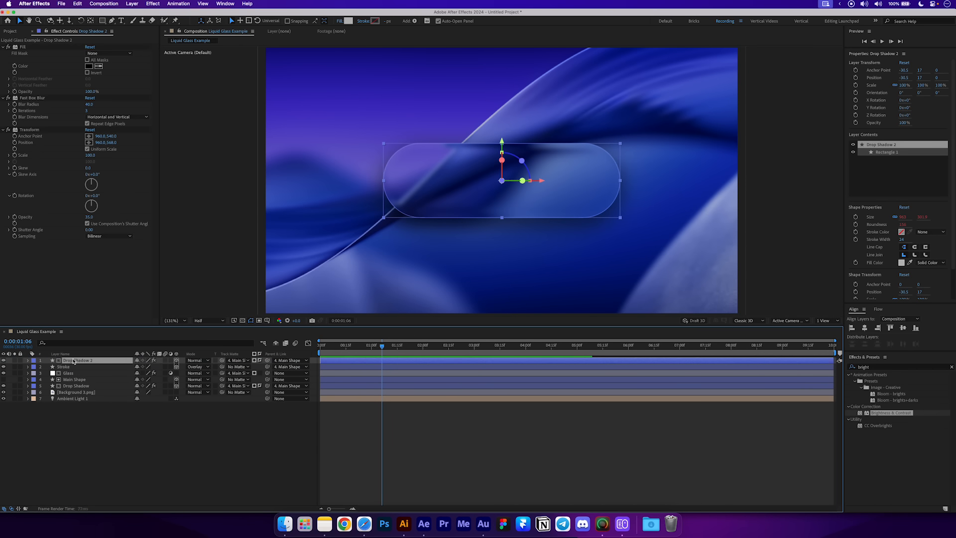
left_click(27, 130)
left_click(22, 47, "shift")
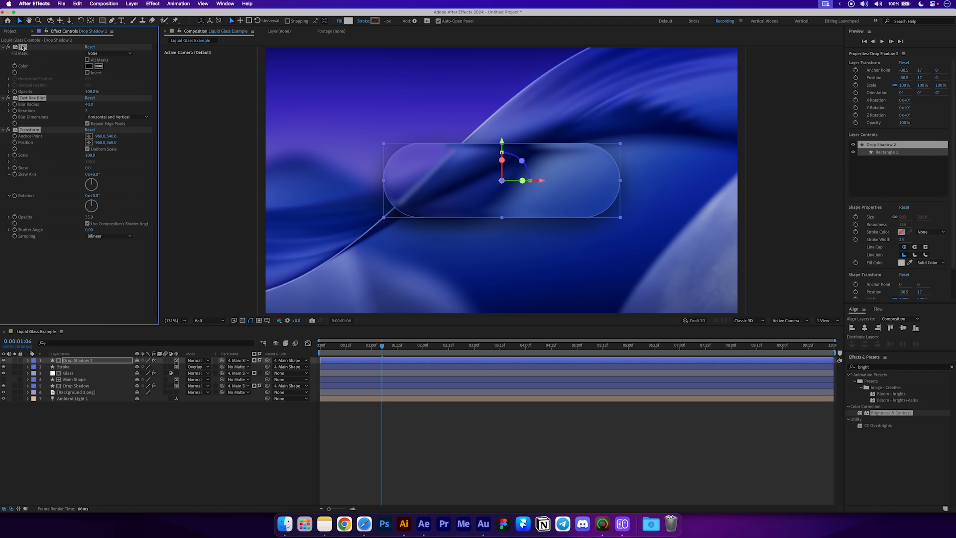
key("Delete")
Set the duplicated layer's track matte to No Matte and rename the layer Edge Glow.
left_click(236, 360)
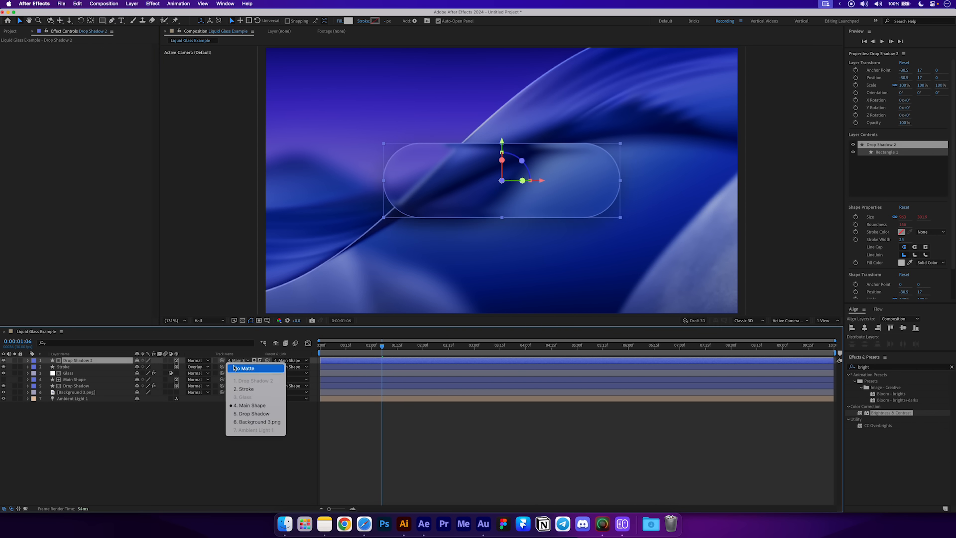
left_click(244, 368)
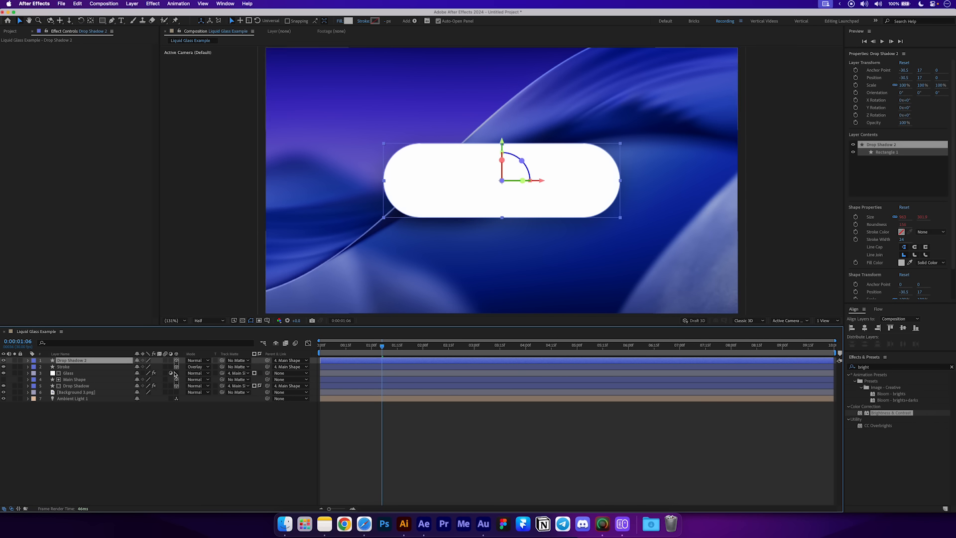
key("Return")
type("Edge Glow")
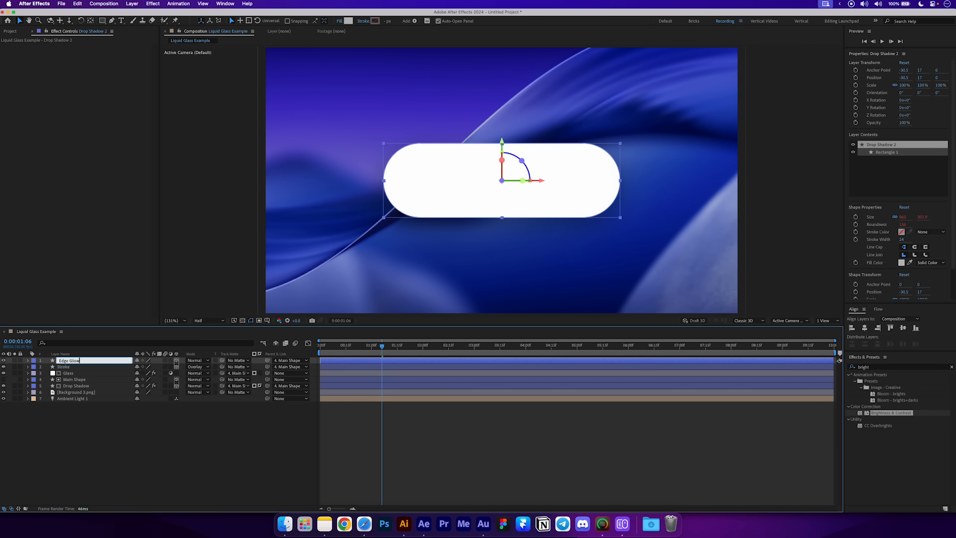
key("Return")
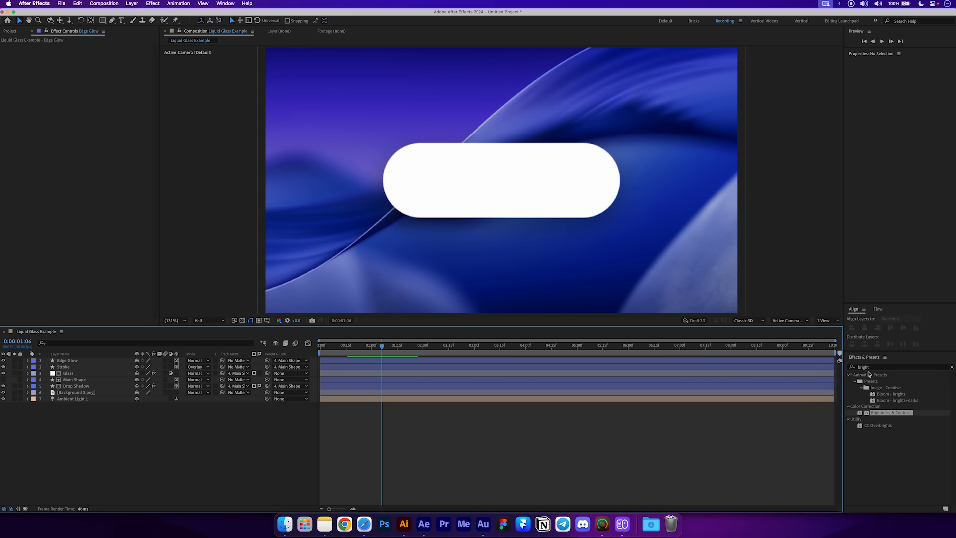
Find the CC Light Sweep effect and apply it to the Edge Glow layer.
left_click(876, 368)
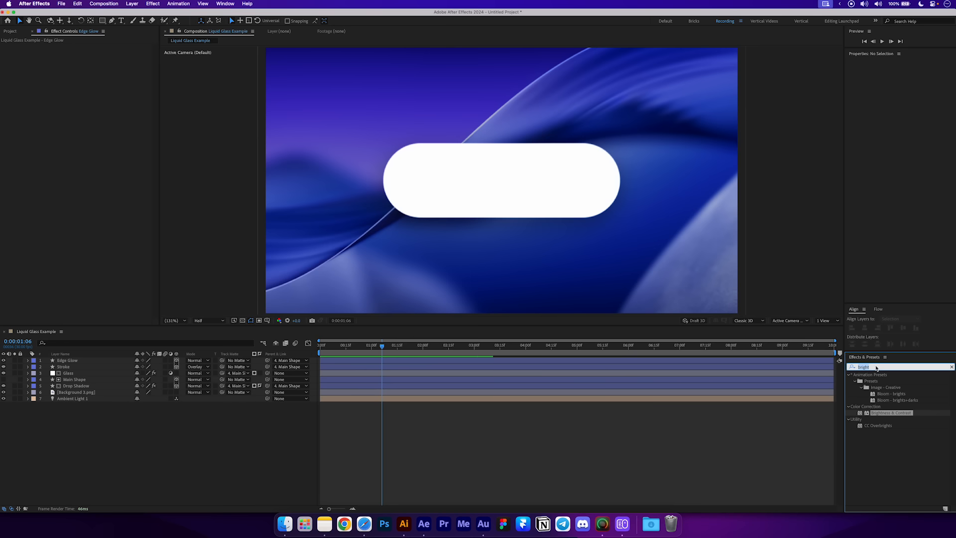
type("cc light sw")
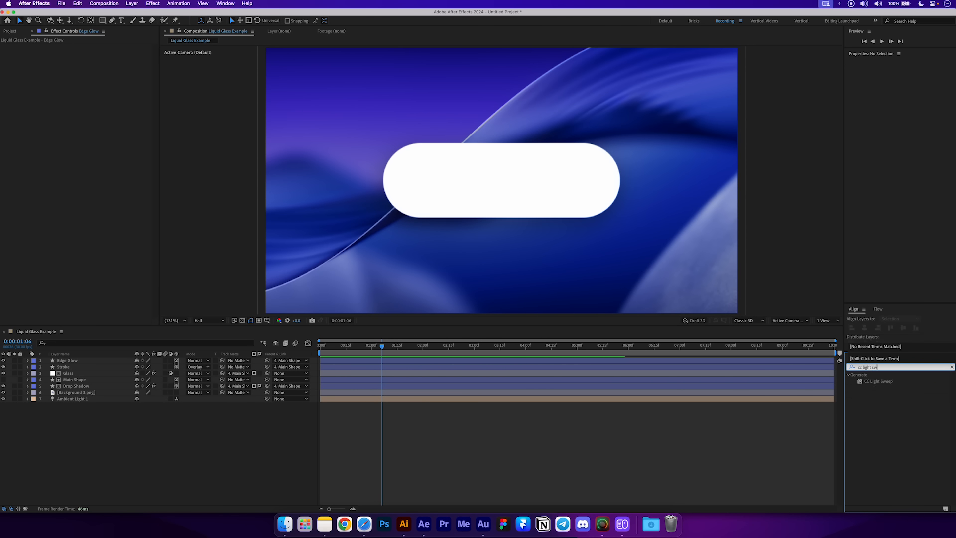
left_click_drag(880, 385, 101, 363)
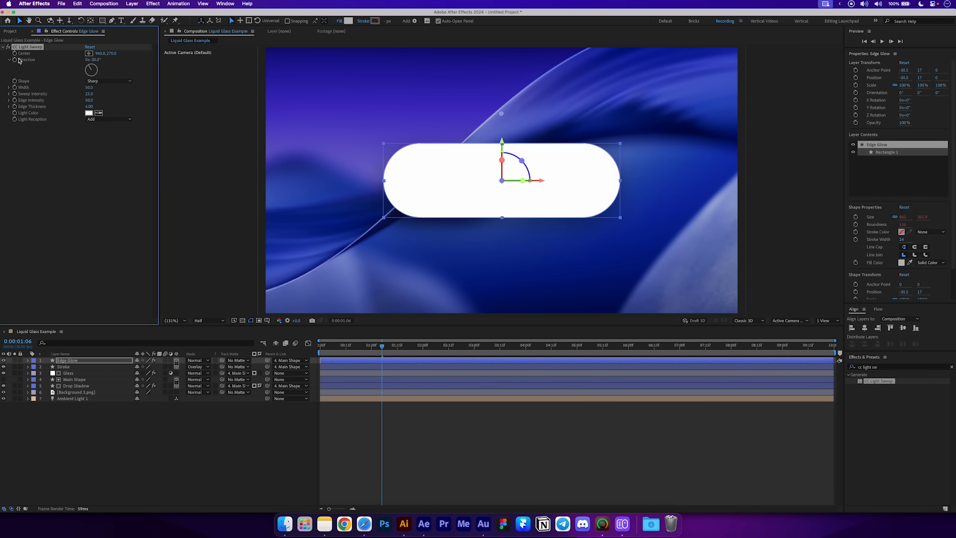
Place the light sweep's Center at the middle of the white pill and set its Shape to Smooth.
left_click(89, 54)
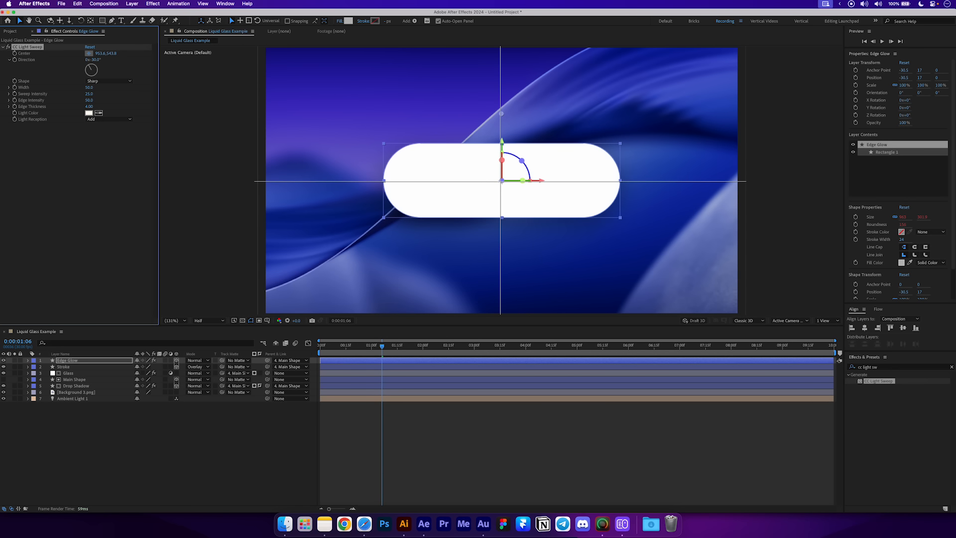
left_click(501, 180)
left_click(31, 81)
left_click(111, 81)
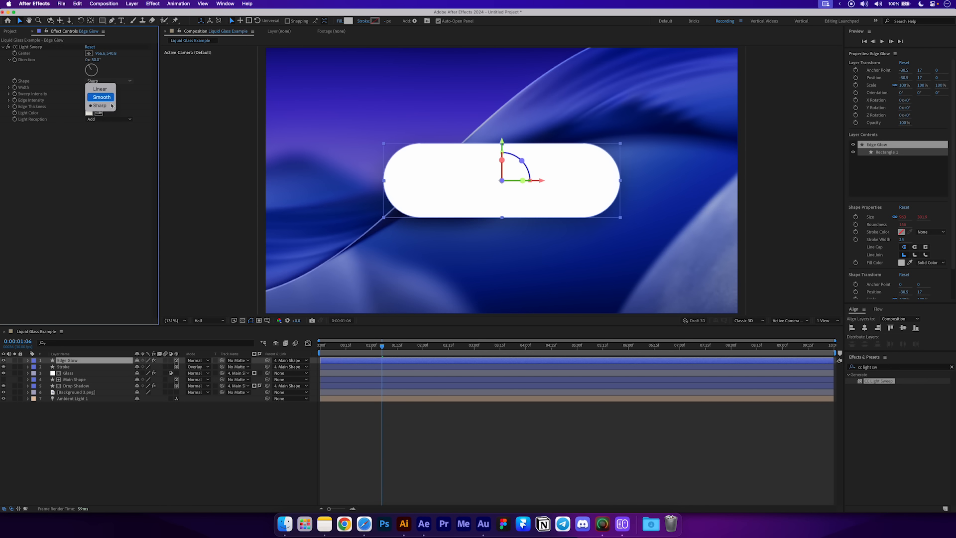
left_click(110, 101)
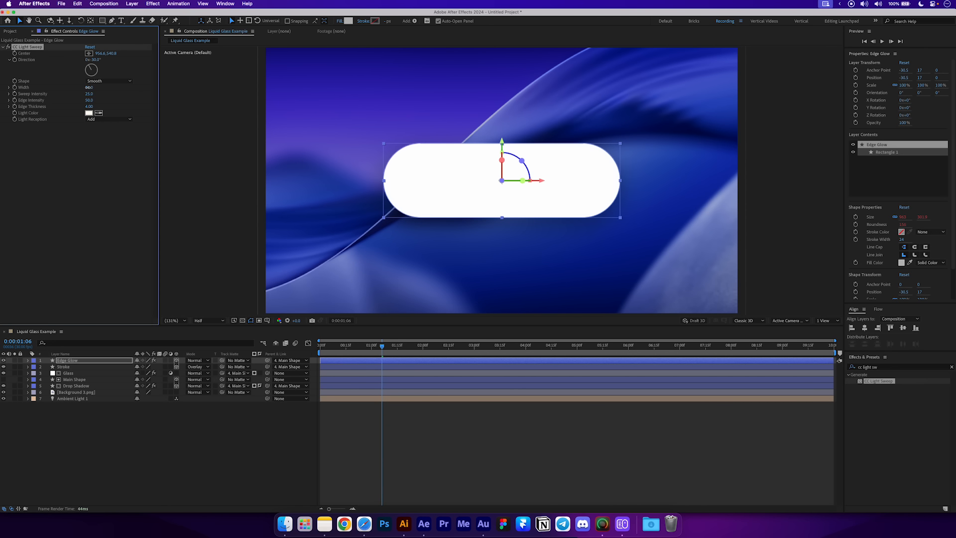
Set the light sweep's Width to 100 and its Sweep Intensity to 0.
left_click(89, 87)
key("Return")
left_click(89, 95)
type("0")
key("Return")
Set the light sweep's Edge Intensity to 60 and its Edge Thickness to 3.
left_click(90, 101)
left_click(91, 102)
type("60")
key("Return")
left_click(91, 108)
type("3")
key("Return")
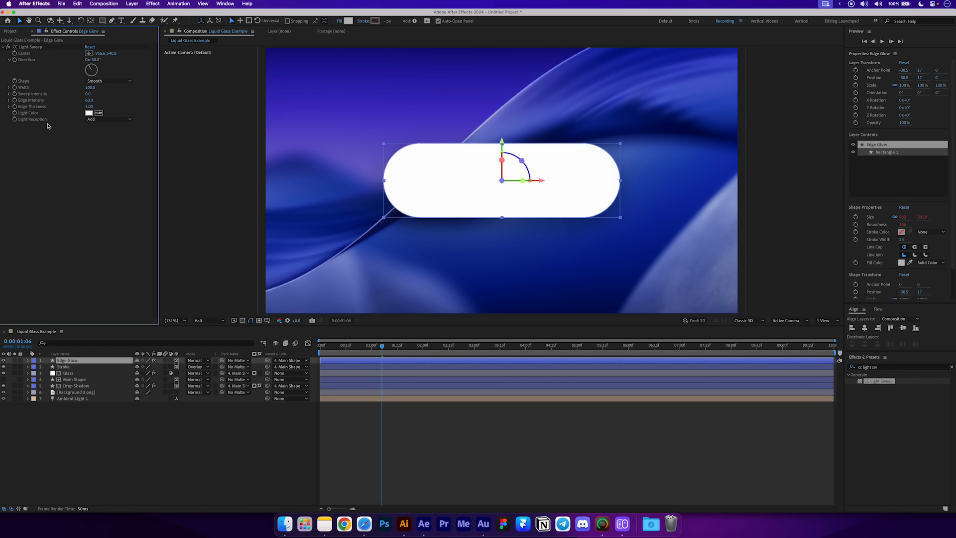
Set the light sweep's Light Reception to Cutout and deselect the Edge Glow layer.
left_click(93, 121)
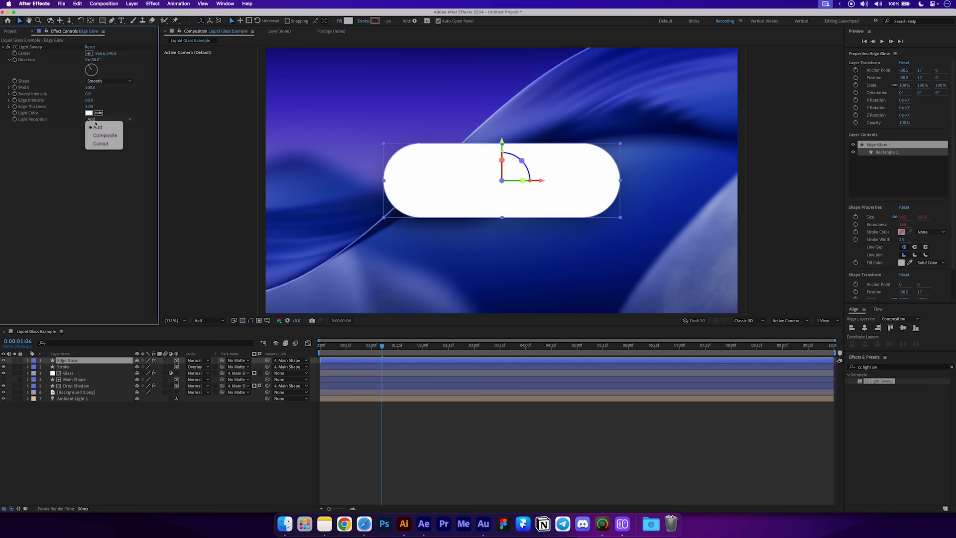
left_click(103, 157)
key("period")
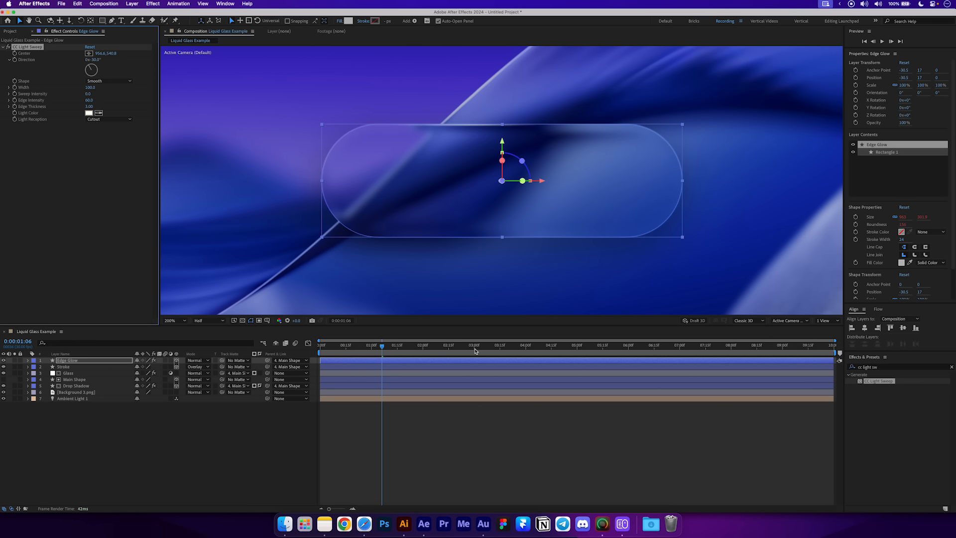
left_click(464, 429)
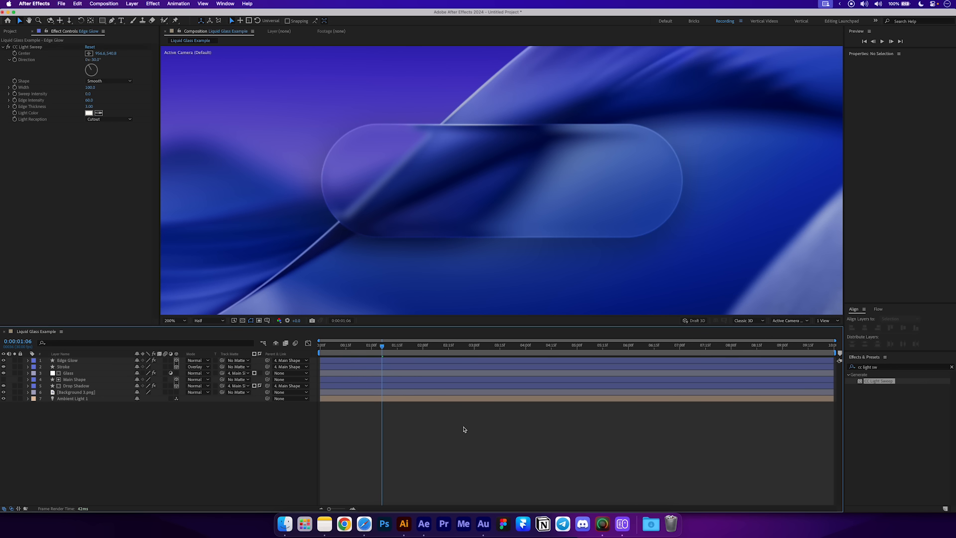
Keyframe the Edge Glow light sweep's Direction at the start of the timeline and edit its revolutions value at 0:00:01:00.
left_click(484, 133)
key("Home")
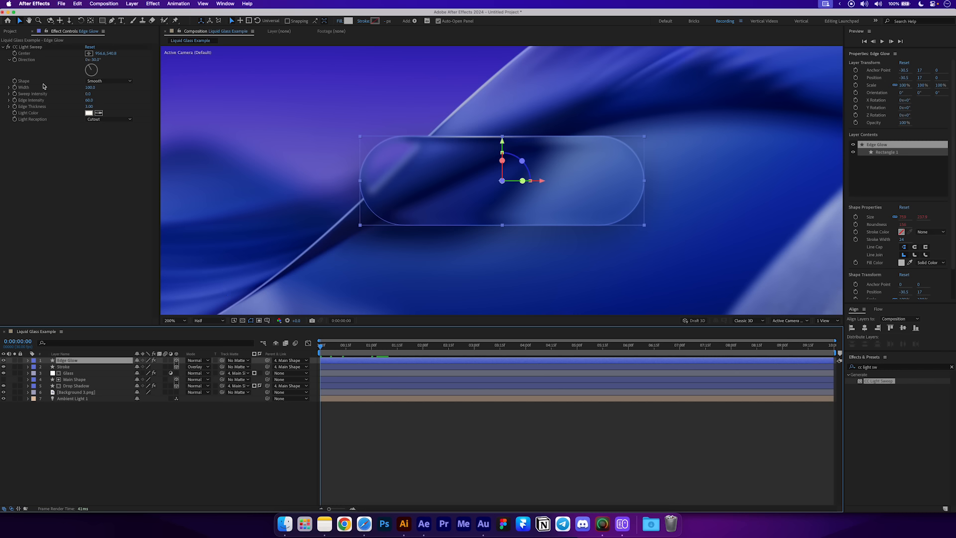
left_click(23, 76)
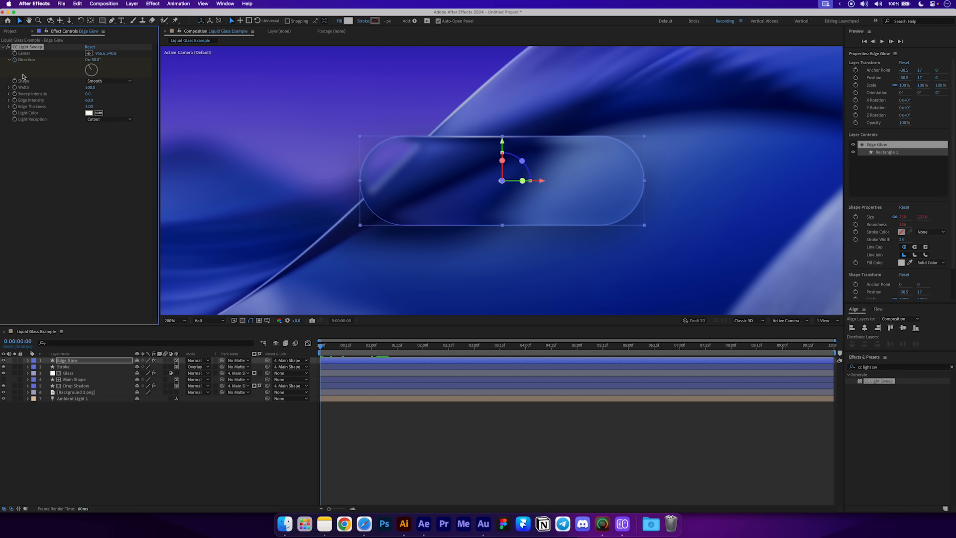
left_click_drag(320, 345, 374, 360)
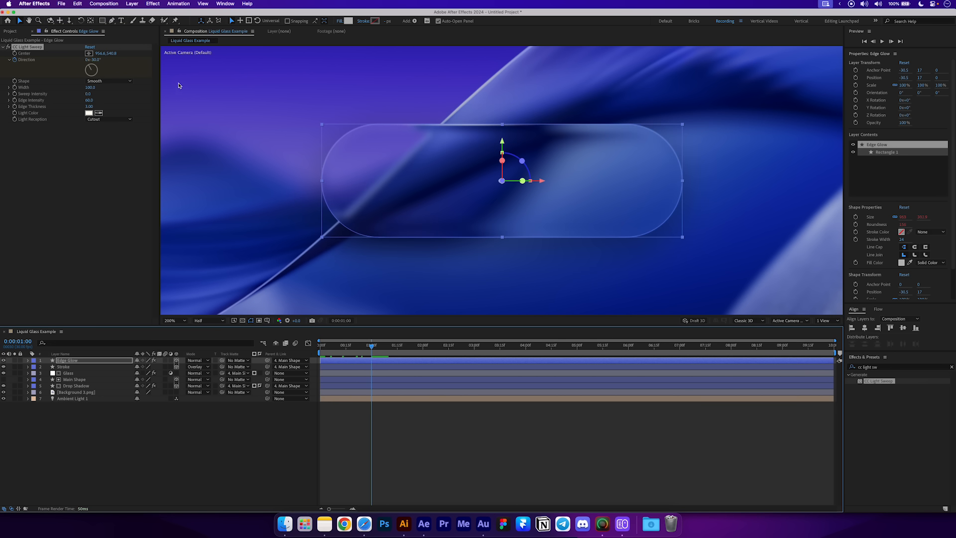
left_click(87, 60)
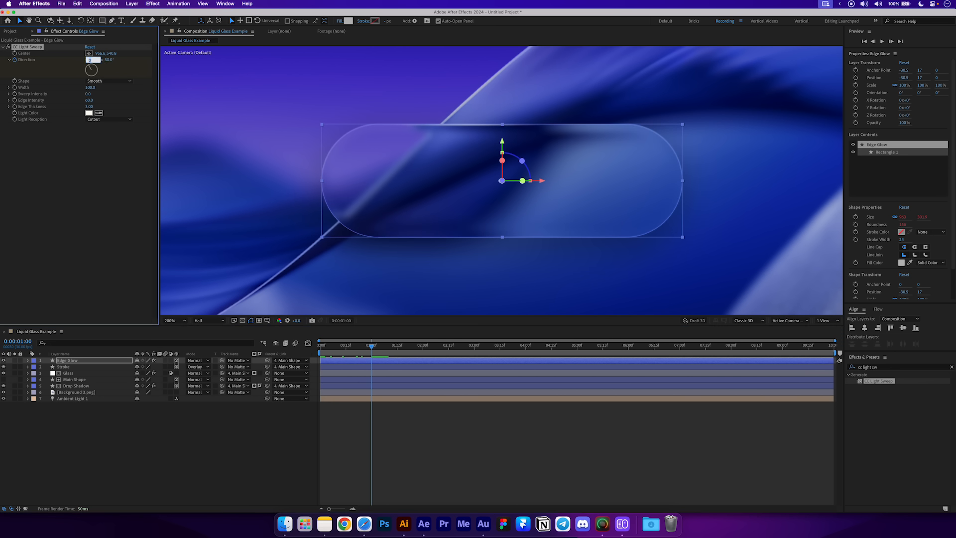
left_click(67, 207)
Deselect all layers and preview the edge glow animation from the start of the timeline.
left_click(435, 479)
left_click_drag(372, 346, 303, 349)
key("space")
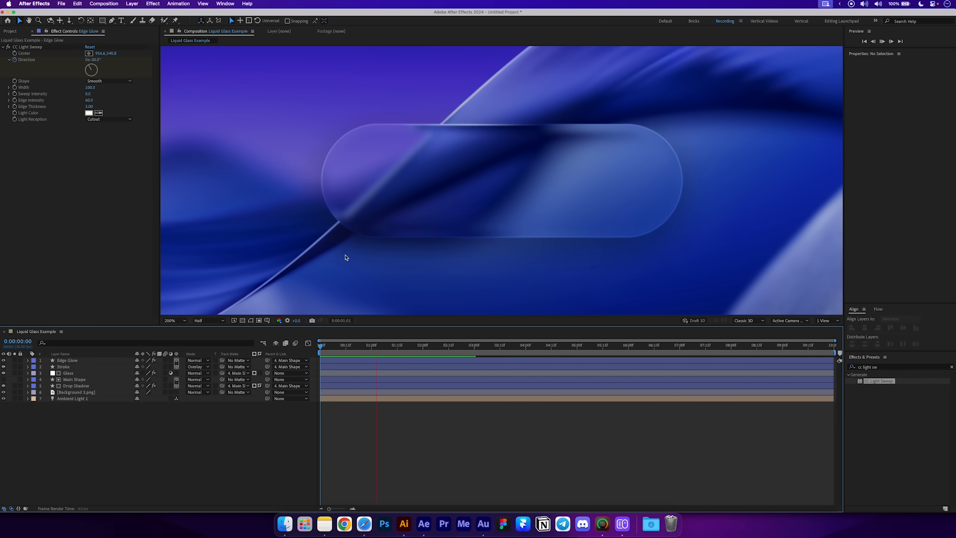
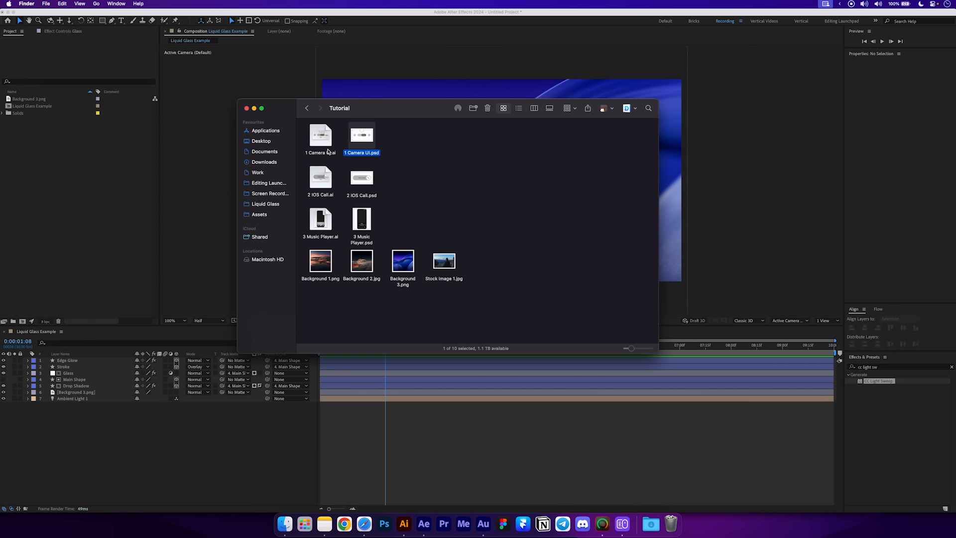
Import 1 Camera UI.ai from the Tutorial folder into the project as a Composition.
left_click_drag(322, 156, 99, 187)
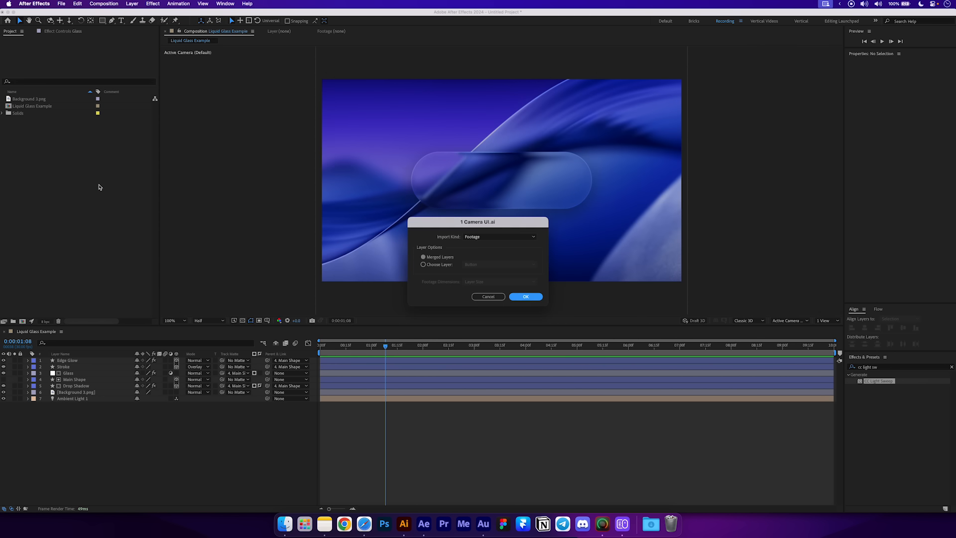
left_click(491, 238)
left_click(483, 252)
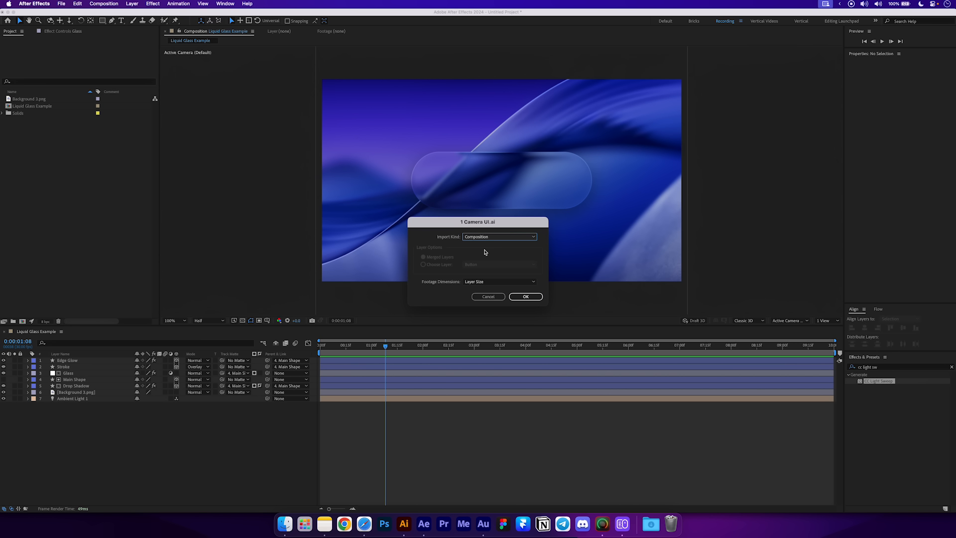
left_click(526, 296)
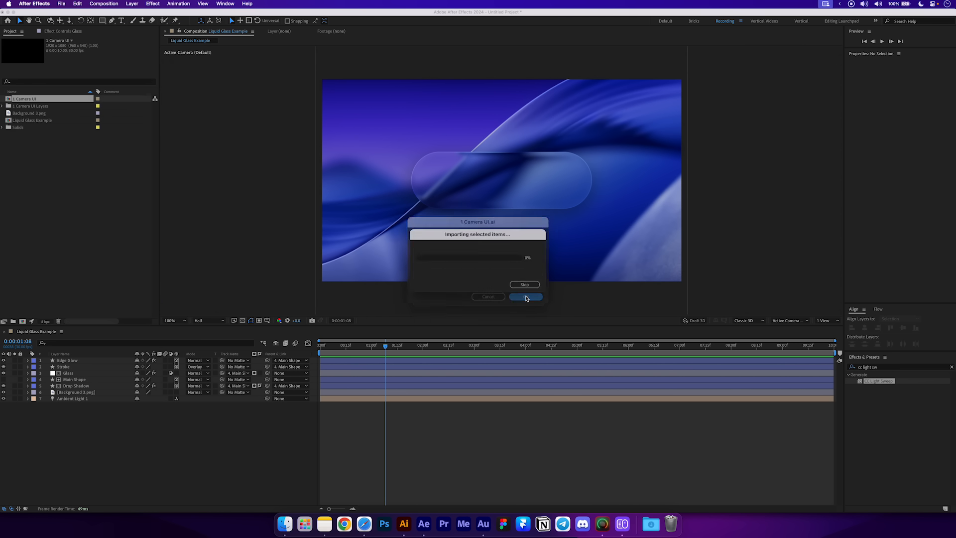
Group the imported 1 Camera UI composition and its layers folder into a new folder named 1 Camera UI Ai.
left_click_drag(51, 106, 13, 322)
type("1 Camera UI A")
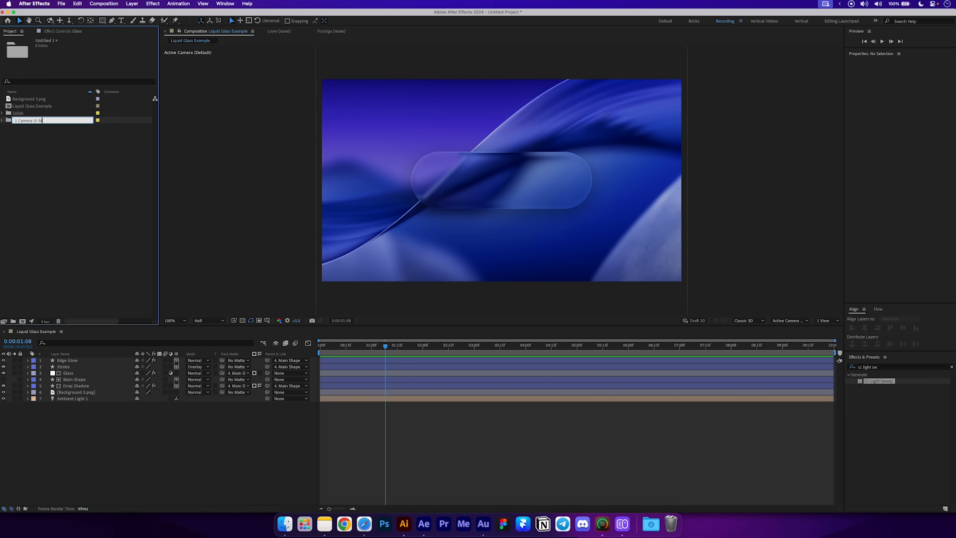
key("Return")
left_click(56, 226)
Switch to Finder and import 1 Camera UI.psd as Composition - Retain Layer Sizes with editable layer styles.
key("super+Tab")
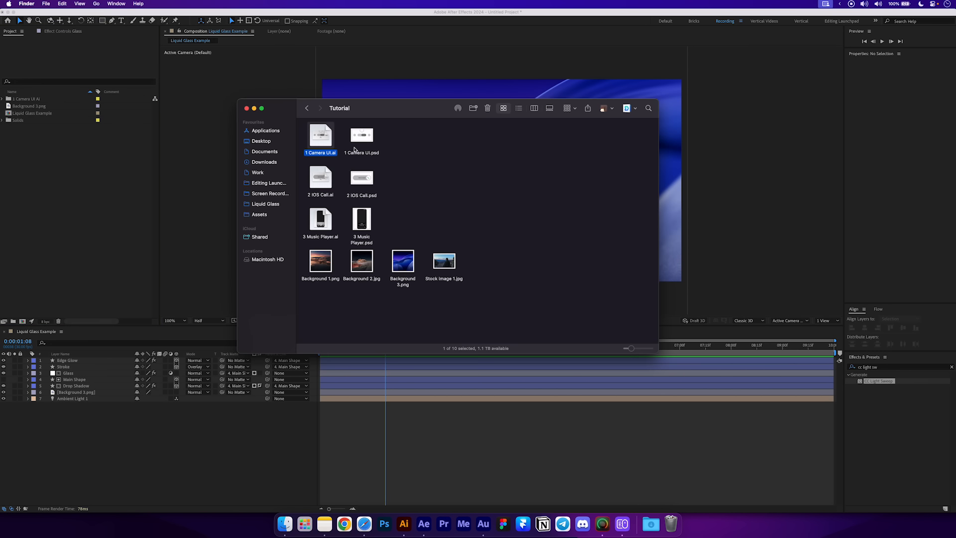
left_click_drag(366, 138, 85, 197)
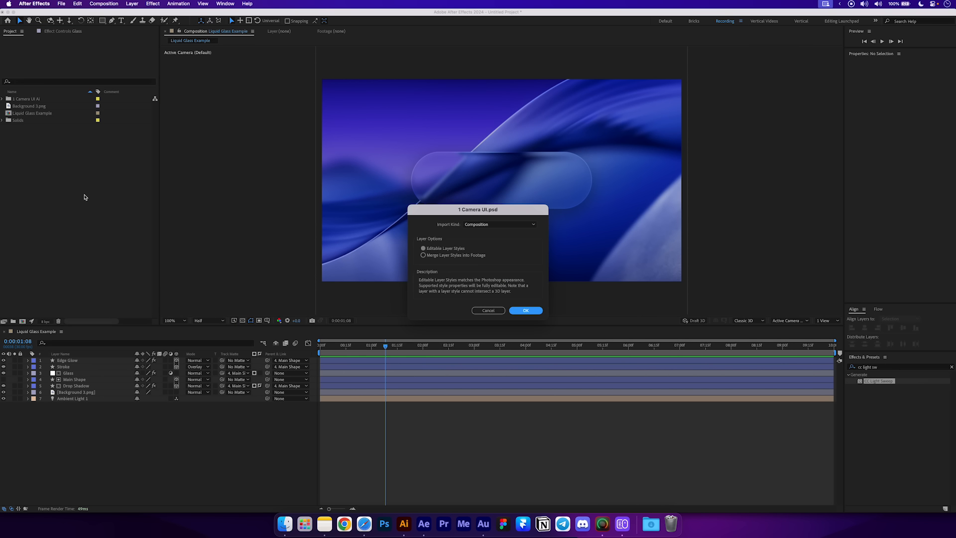
left_click(468, 228)
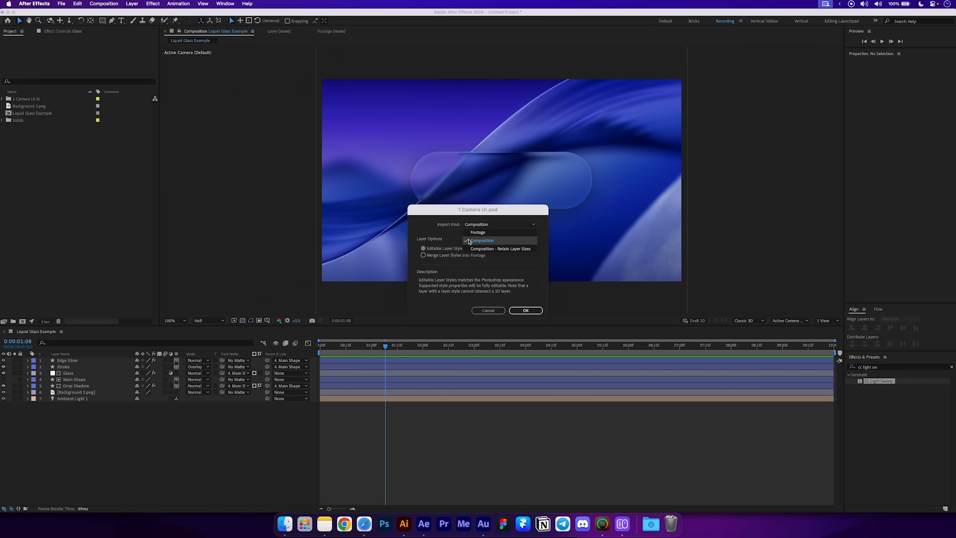
left_click(508, 249)
left_click(525, 310)
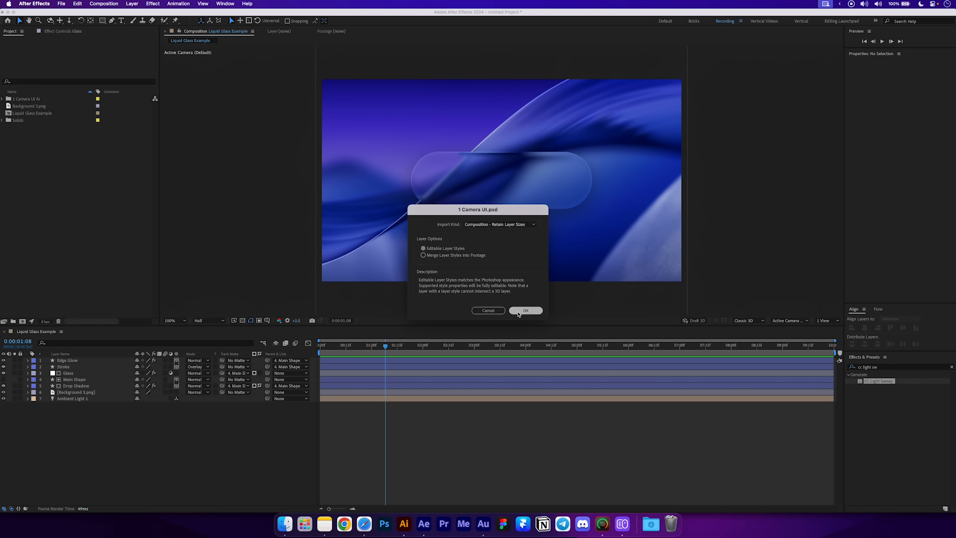
Group the 1 Camera UI 2 composition and its layers folder into a new folder named 1 Camera UI PSD.
left_click(38, 109, "shift")
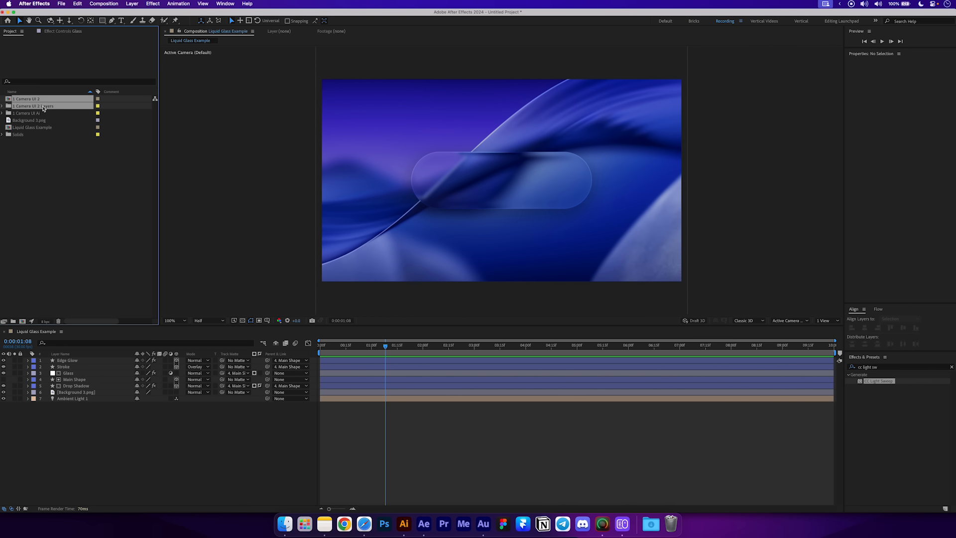
left_click_drag(45, 109, 13, 321)
type("1 Camera UI PSD")
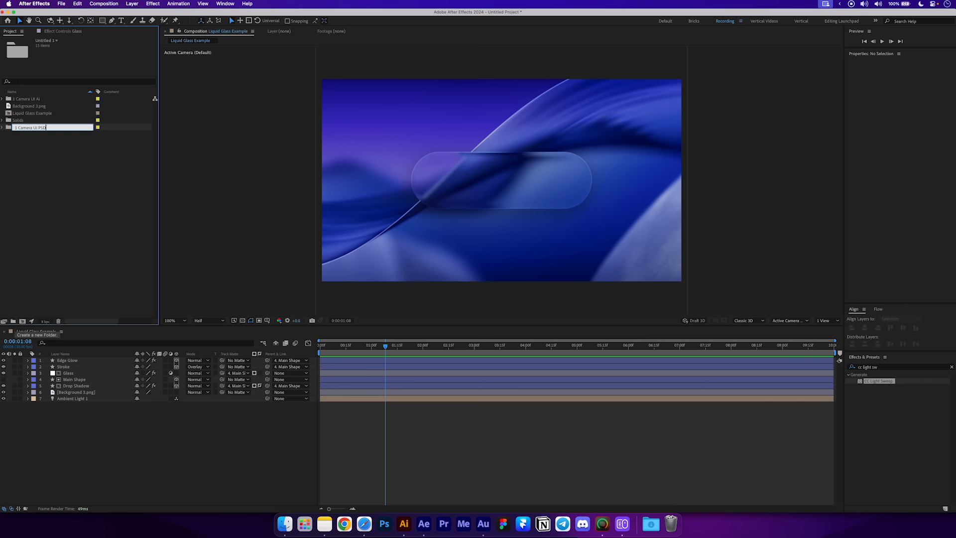
key("Return")
left_click(29, 293)
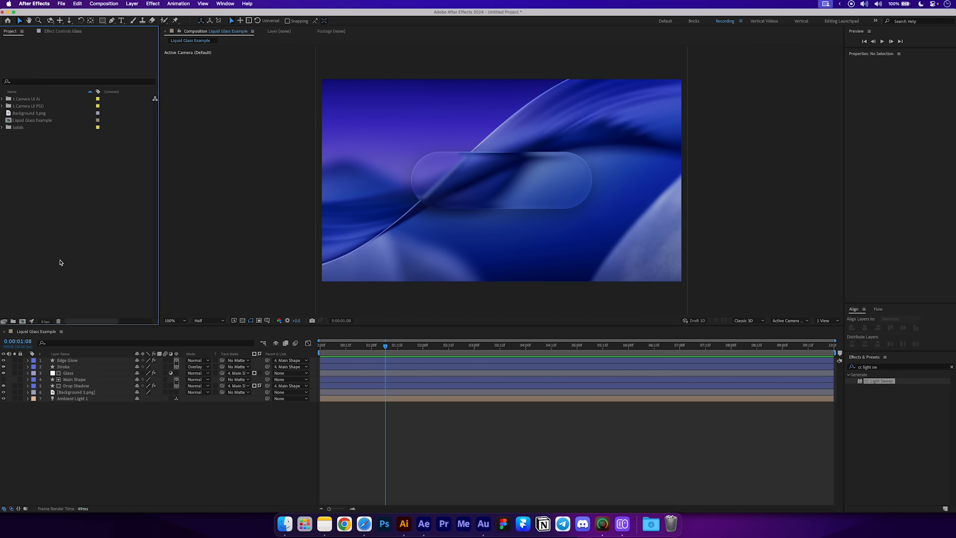
Switch to Finder and import 2 IOS Call.ai into the project as a Composition.
key("super+Tab")
left_click_drag(394, 181, 327, 224)
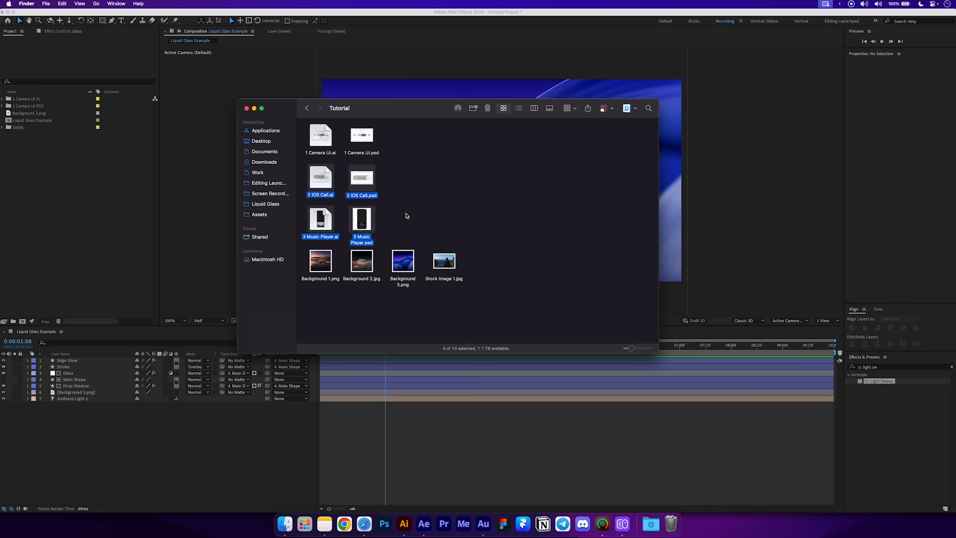
left_click(406, 215)
left_click_drag(320, 177, 88, 210)
left_click(473, 237)
left_click(478, 247)
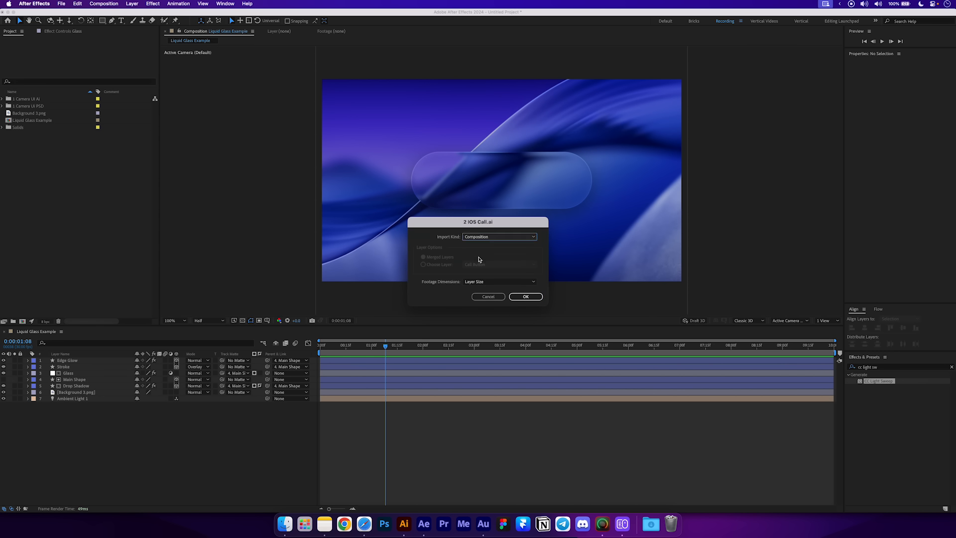
left_click(526, 297)
Group the 2 IOS Call composition and its layers folder into a new folder named 2 IOS Call Ai.
left_click(27, 120, "shift")
left_click(13, 321)
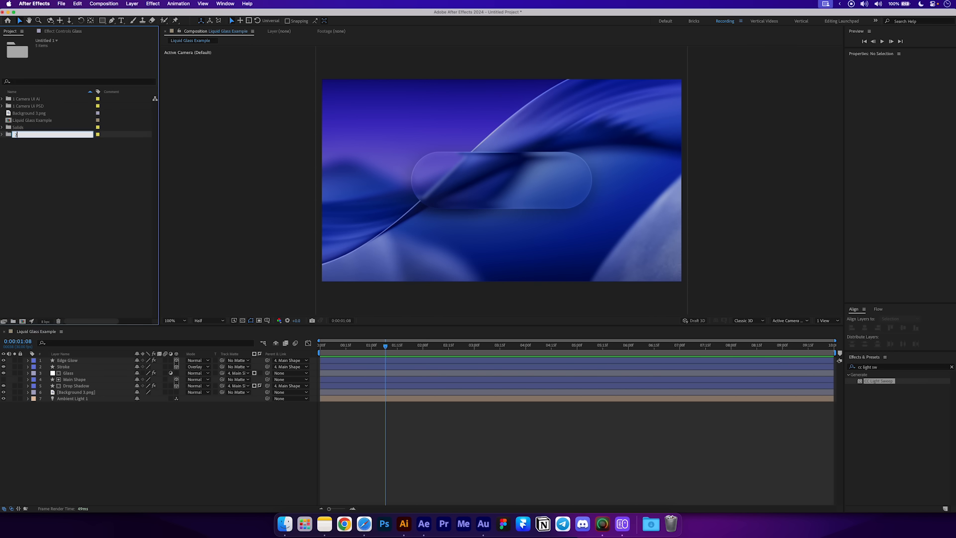
type("2 IOS Call Ai")
key("Return")
Switch to Finder and import 2 IOS Call.psd as Composition - Retain Layer Sizes.
key("super+Tab")
left_click_drag(372, 186, 103, 213)
left_click(476, 226)
left_click(484, 249)
left_click(525, 310)
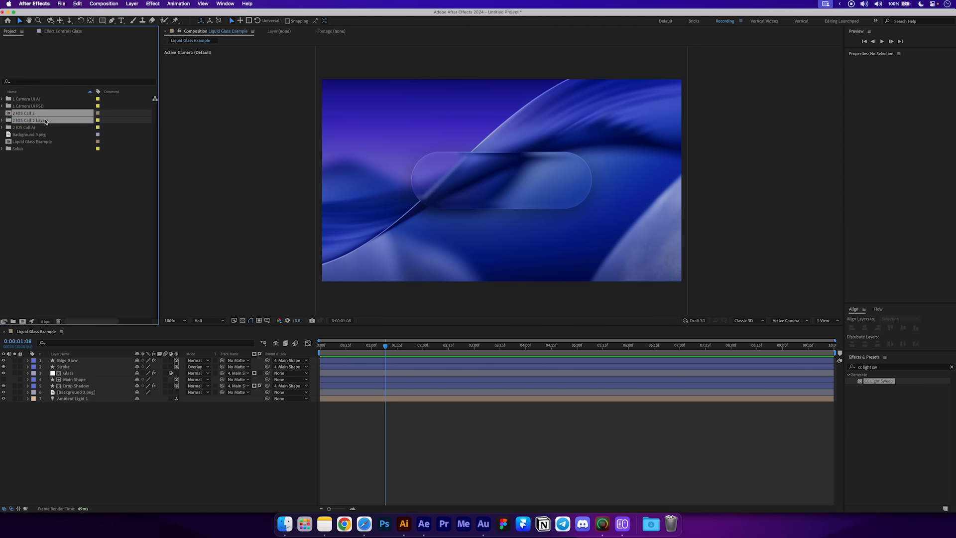
Group the 2 IOS Call 2 composition and its layers folder into a new folder named 2 IOS Call PSD.
left_click(13, 322)
type("2 IOS Call PS")
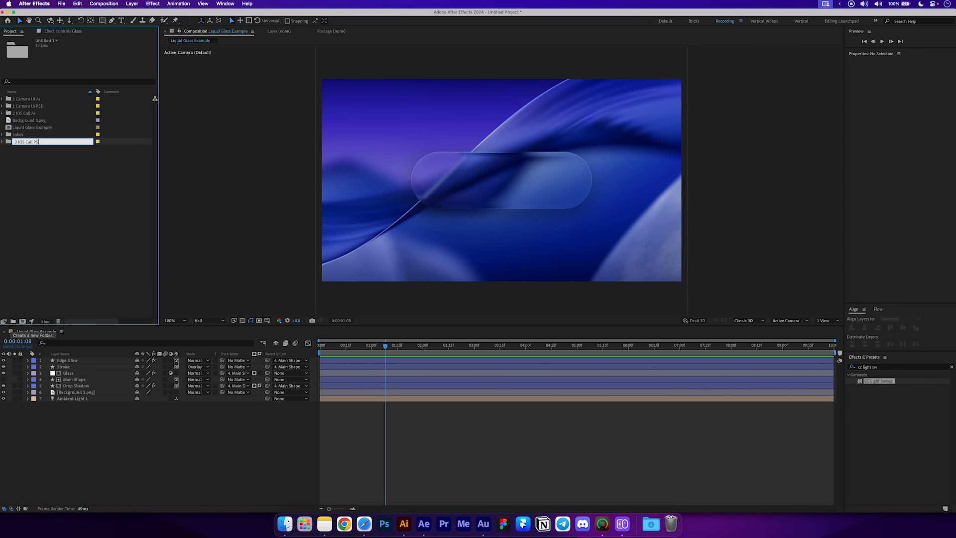
type("D")
key("Return")
Switch to Finder and import 3 Music Player.ai into the project as a Composition.
key("super+Tab")
left_click_drag(322, 221, 81, 238)
left_click(492, 237)
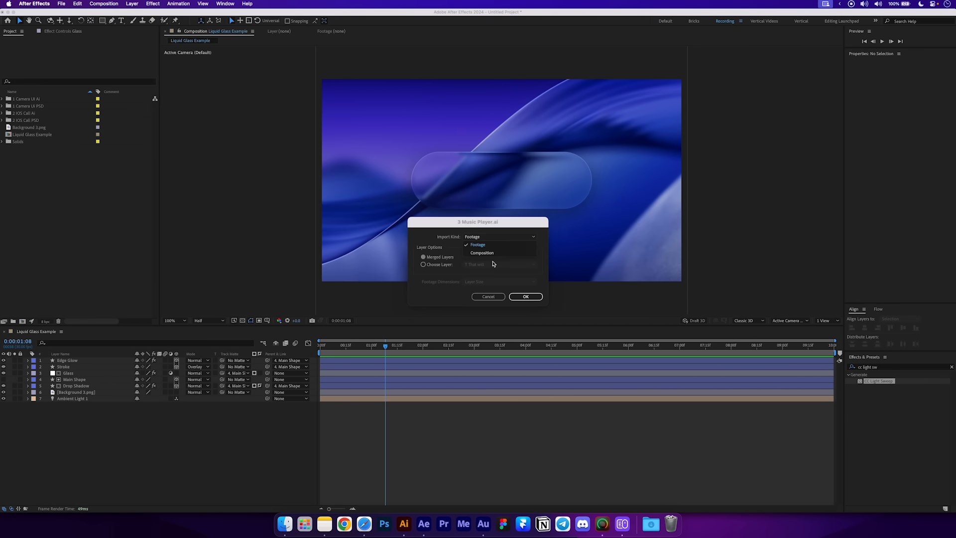
left_click(482, 253)
left_click(518, 296)
Group the imported music player composition and its layers folder into a new folder named 3 Music Player Ai.
left_click(13, 321)
type("3 M")
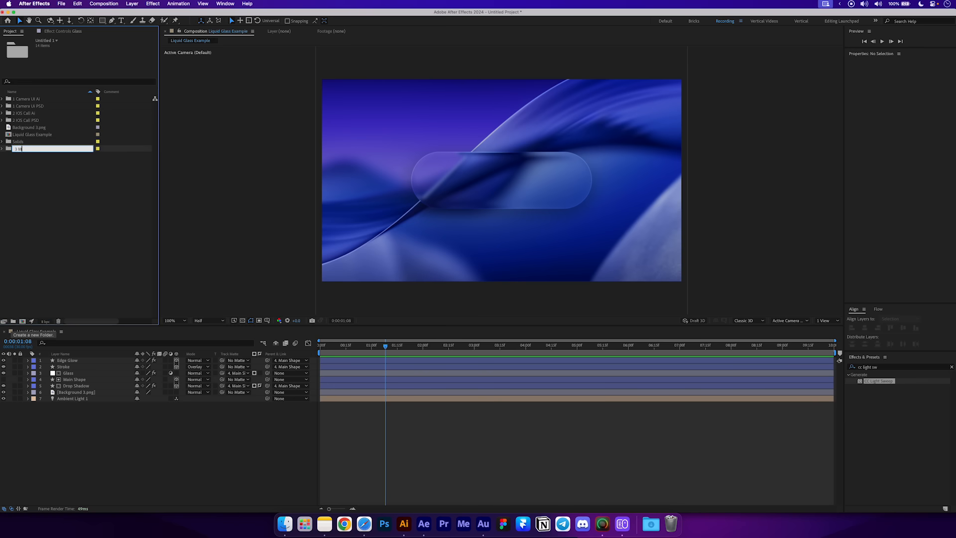
type("usic Player Ai")
key("Return")
Switch to Finder and import 3 Music Player.psd into the project as a composition.
key("super+Tab")
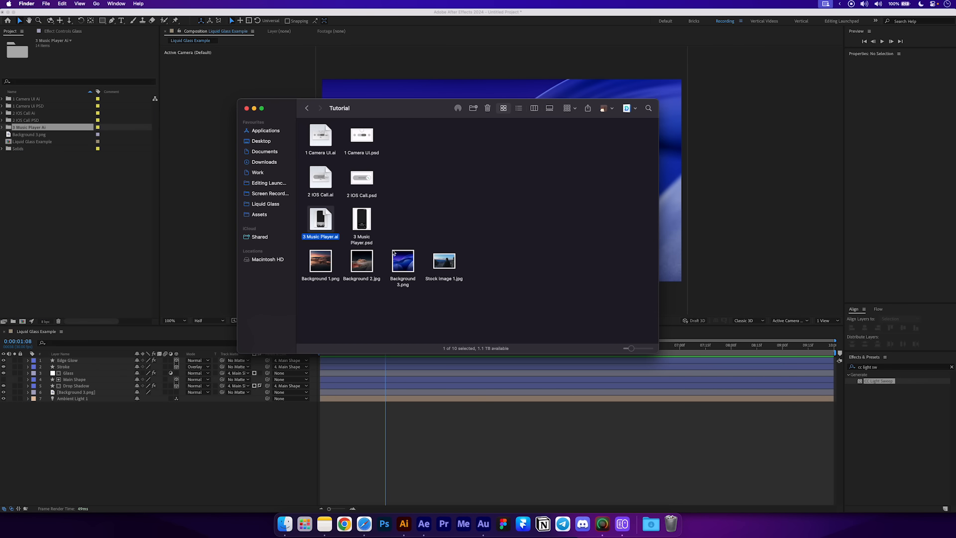
left_click_drag(319, 220, 75, 207)
left_click(526, 309)
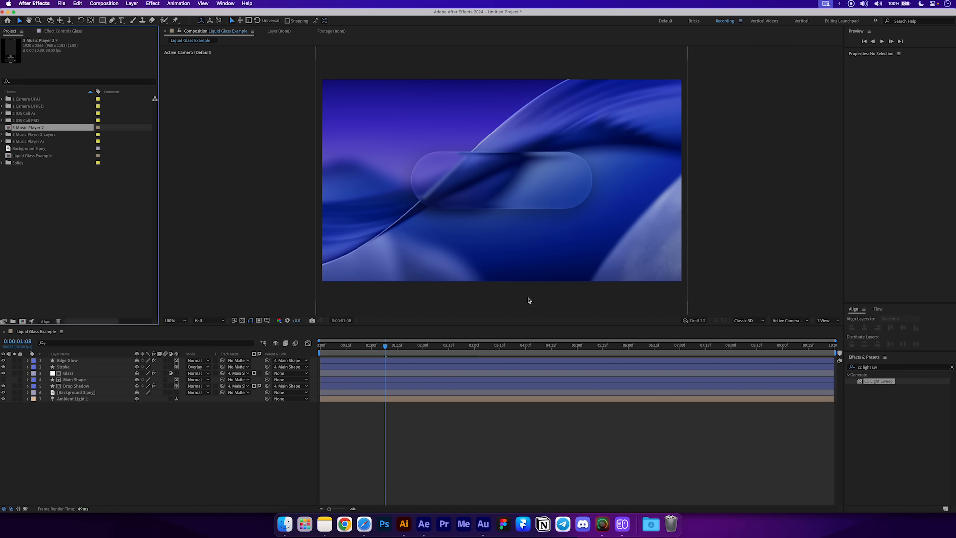
Group the 3 Music Player 2 composition and its layers folder into a new folder named 3 Music Player PSD.
left_click_drag(30, 131, 18, 322)
type("3 Music P")
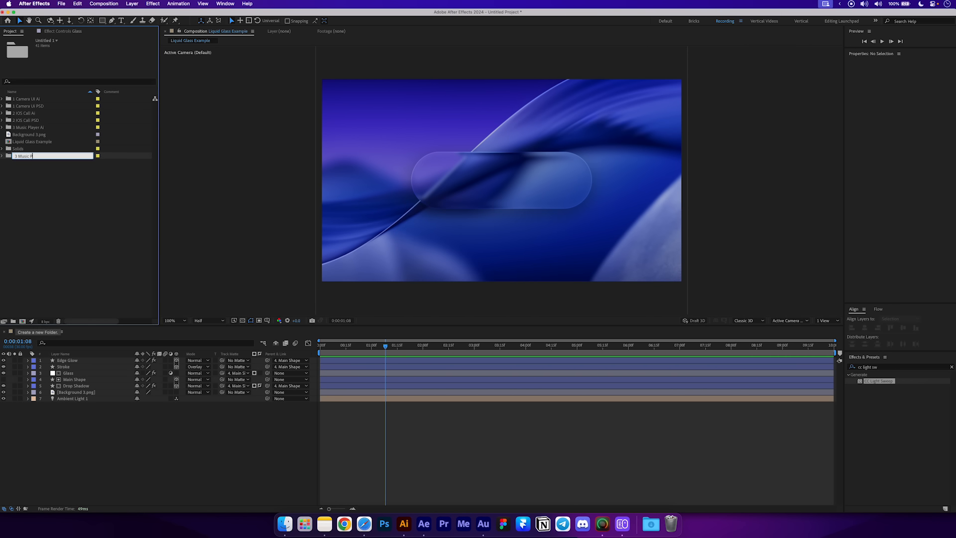
type("layer PSD")
key("Return")
Switch to Finder and import Background 1.png, Background 2.jpg and Stock Image 1.jpg into the project.
key("super+Tab")
left_click_drag(480, 299, 306, 271)
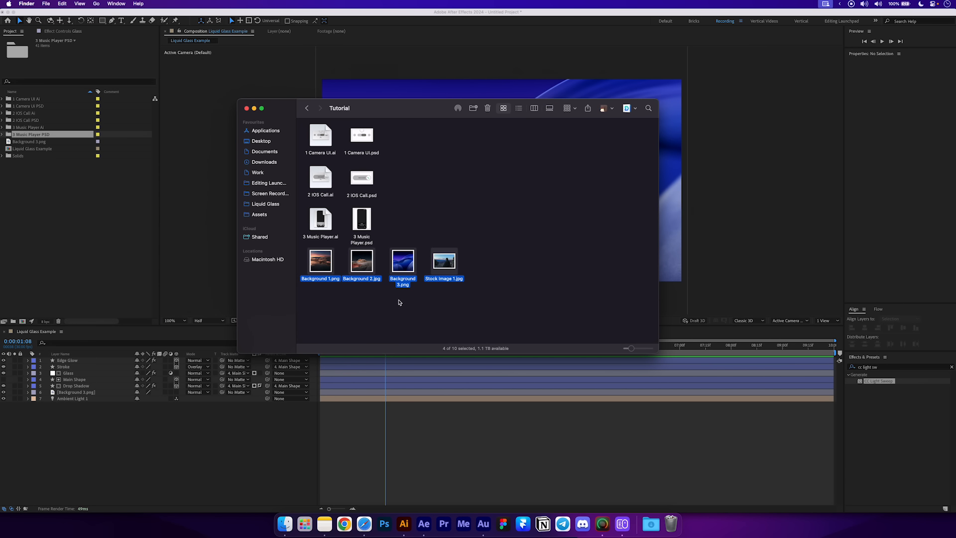
left_click_drag(400, 300, 417, 246)
left_click_drag(366, 267, 101, 212)
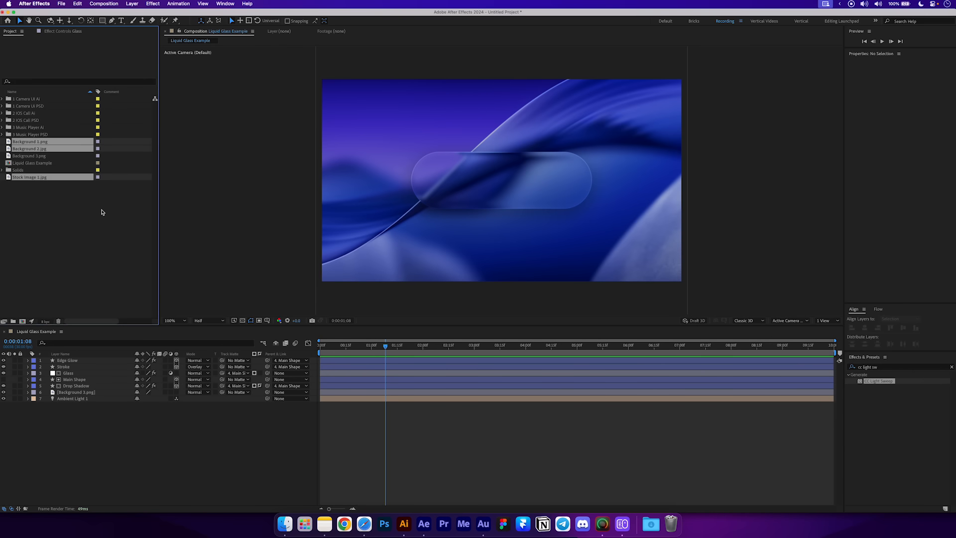
left_click(70, 205)
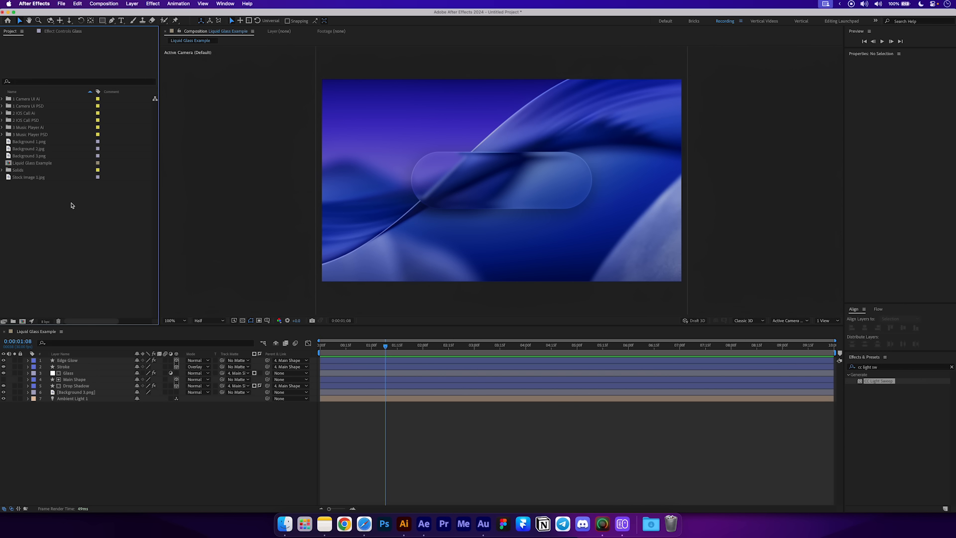
Create a new 1920x1080, 30 fps, 10-second composition named Liquid Glass Animation.
left_click(104, 4)
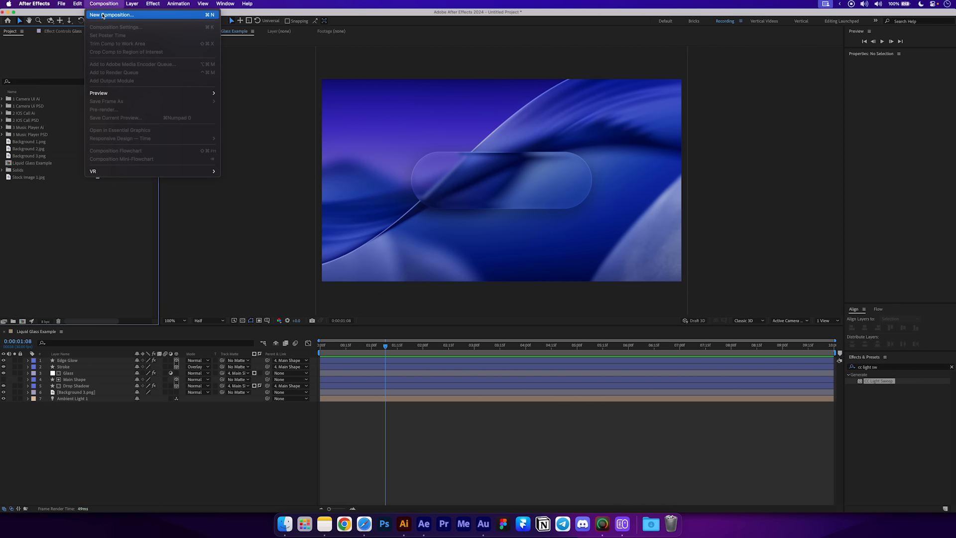
left_click(107, 14)
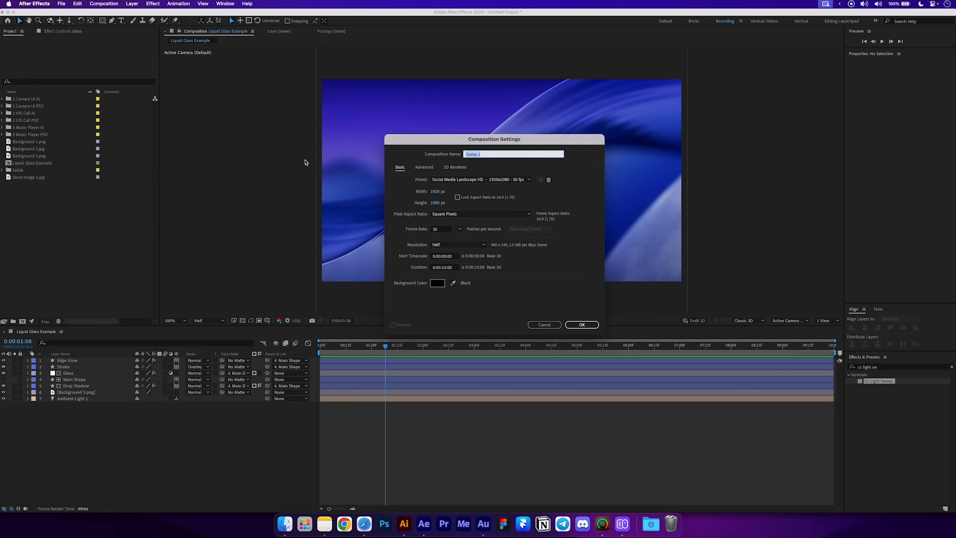
type("Liquid Glass Animation")
left_click(581, 324)
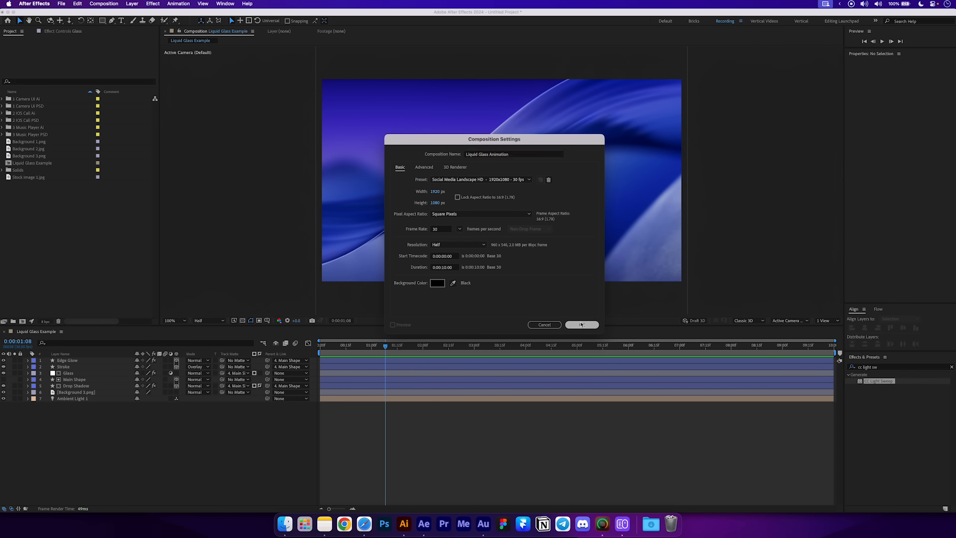
Open the 1 Camera UI composition from the Ai folder and the 1 Camera UI 2 composition from the PSD folder.
left_click(23, 100)
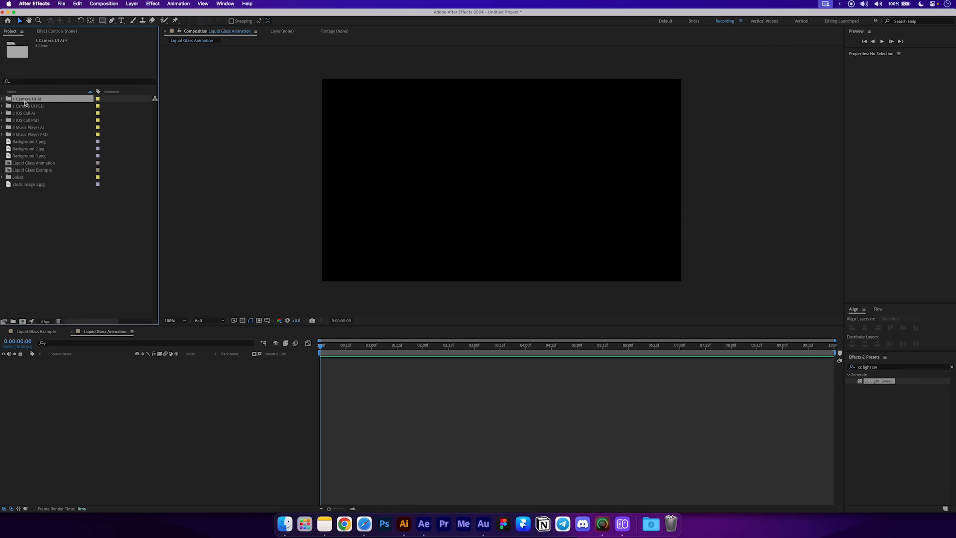
left_click(2, 98)
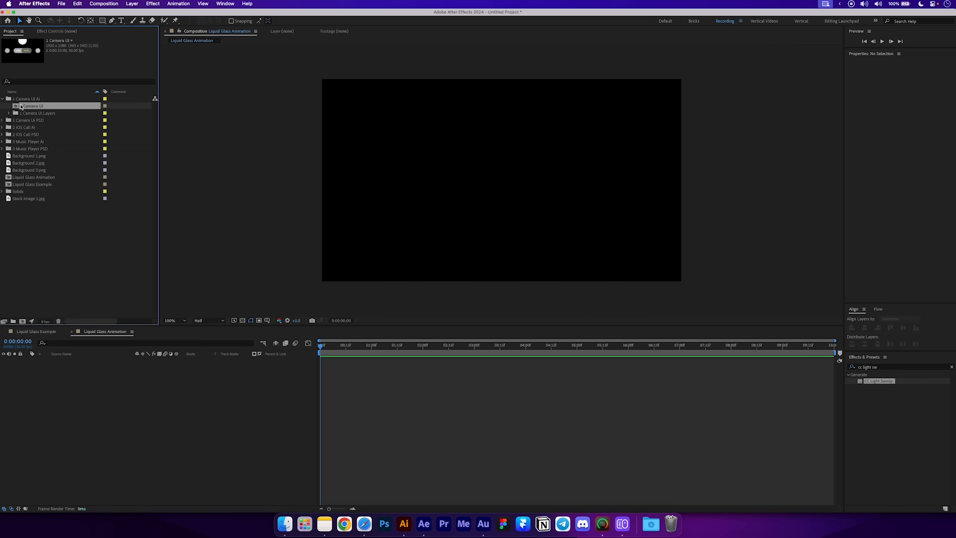
double_click(31, 106)
left_click(41, 122)
left_click(2, 120)
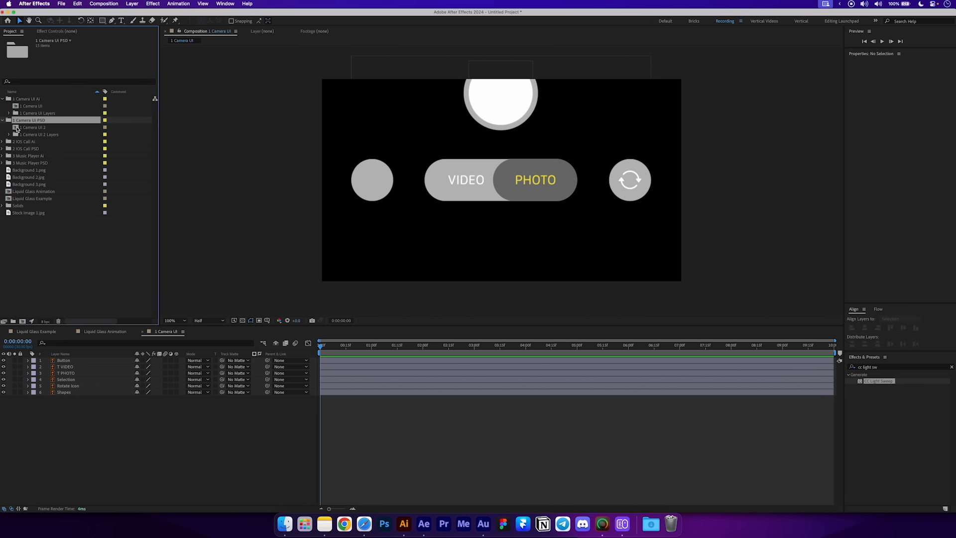
double_click(31, 128)
key("super+shift+a")
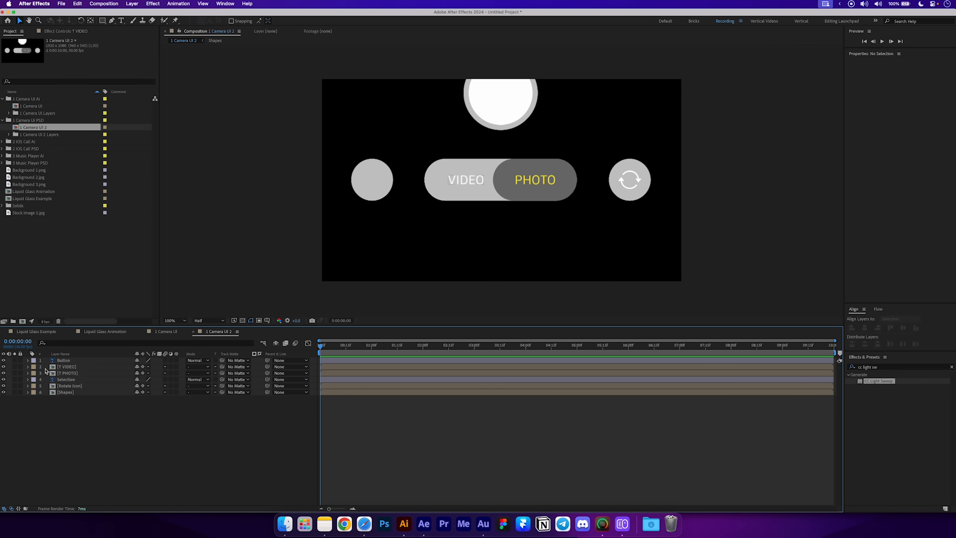
Copy the VIDEO text layer from the T VIDEO precomp of 1 Camera UI 2 into 1 Camera UI above T VIDEO.
double_click(79, 368)
left_click(80, 362)
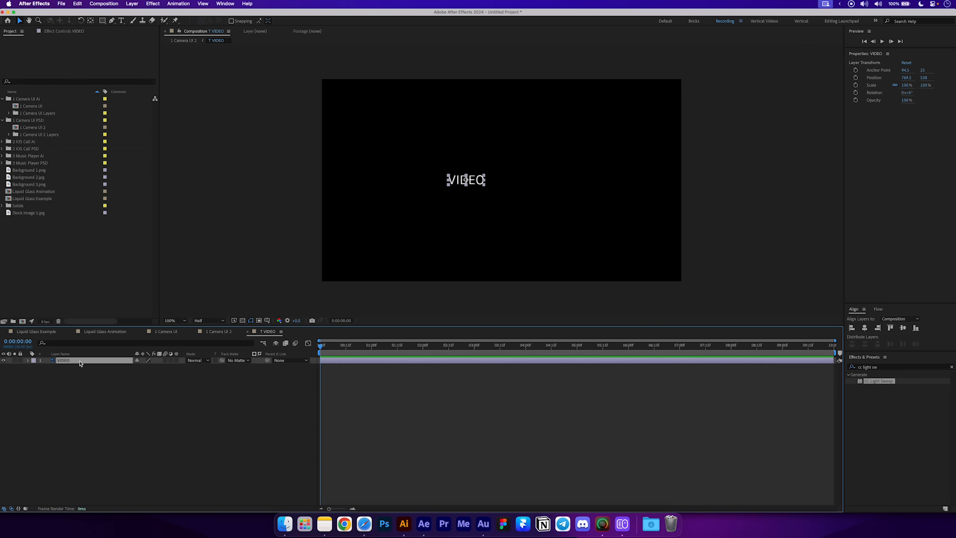
left_click(167, 332)
left_click(70, 367)
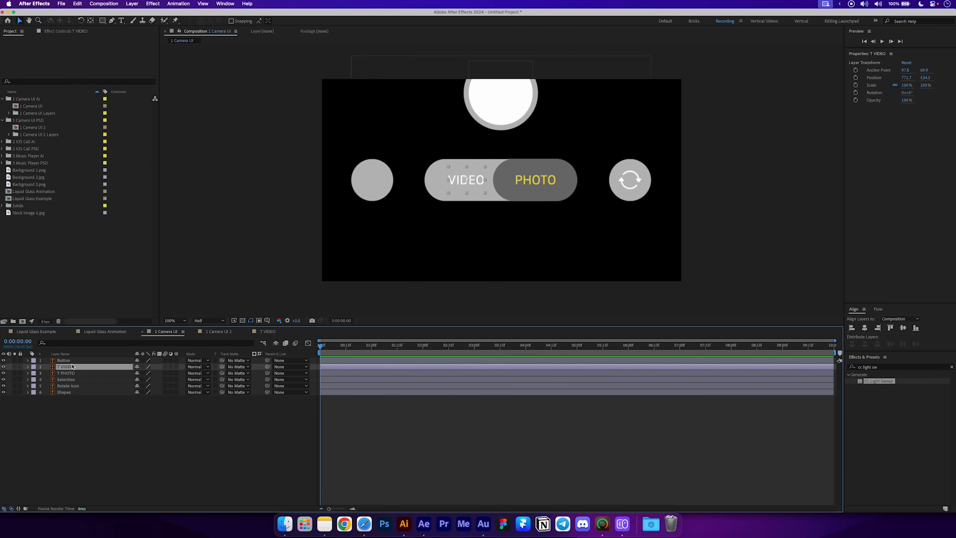
key("super+v")
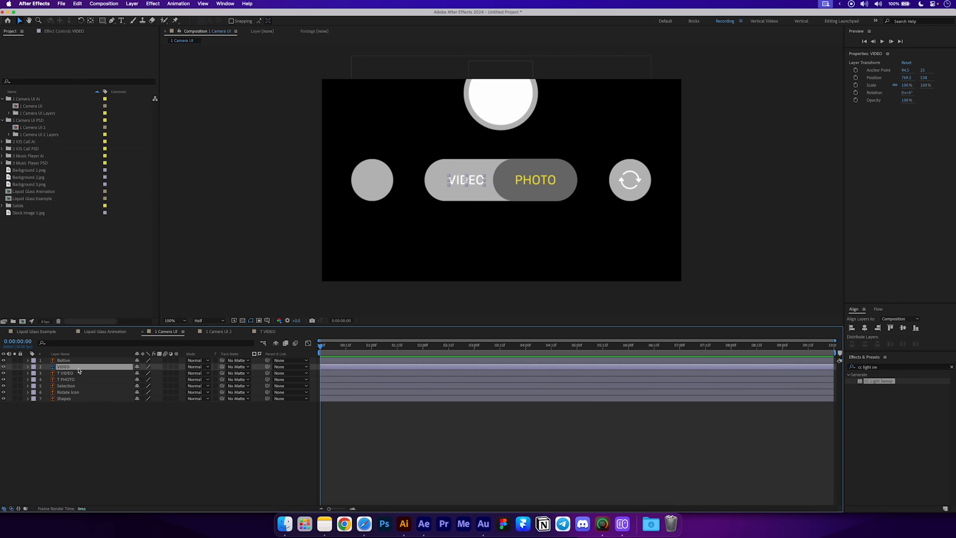
Convert the pasted VIDEO layer to editable text and delete the original T VIDEO layer.
right_click(78, 369)
mouse_move(144, 438)
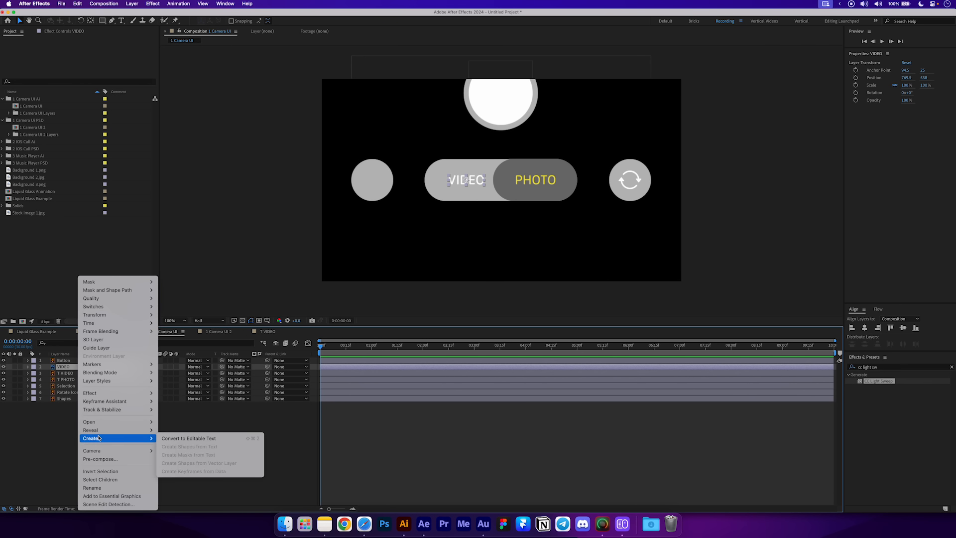
left_click(178, 439)
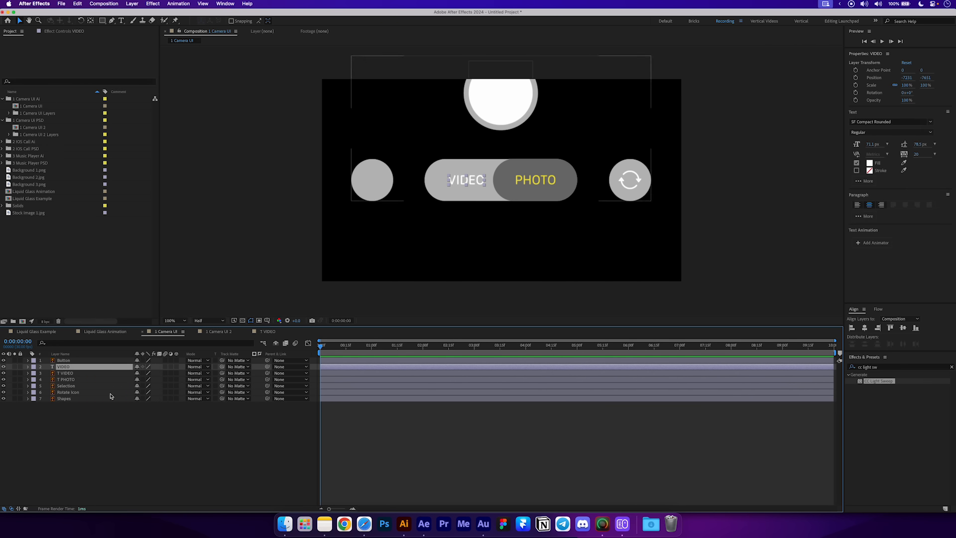
left_click(58, 374)
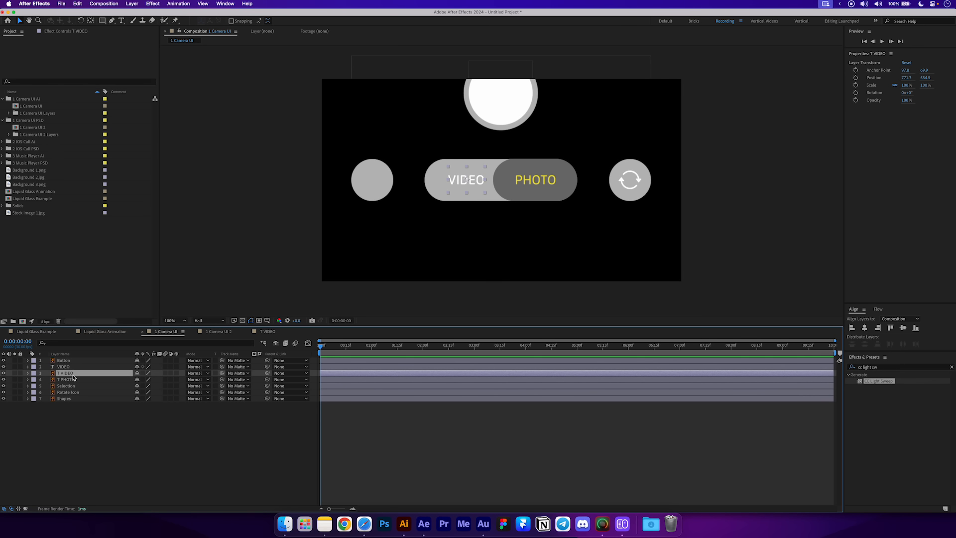
key("Delete")
Copy the PHOTO text layer from the T PHOTO precomp of 1 Camera UI 2 into 1 Camera UI above T PHOTO.
left_click(65, 380)
left_click(95, 373)
left_click(217, 333)
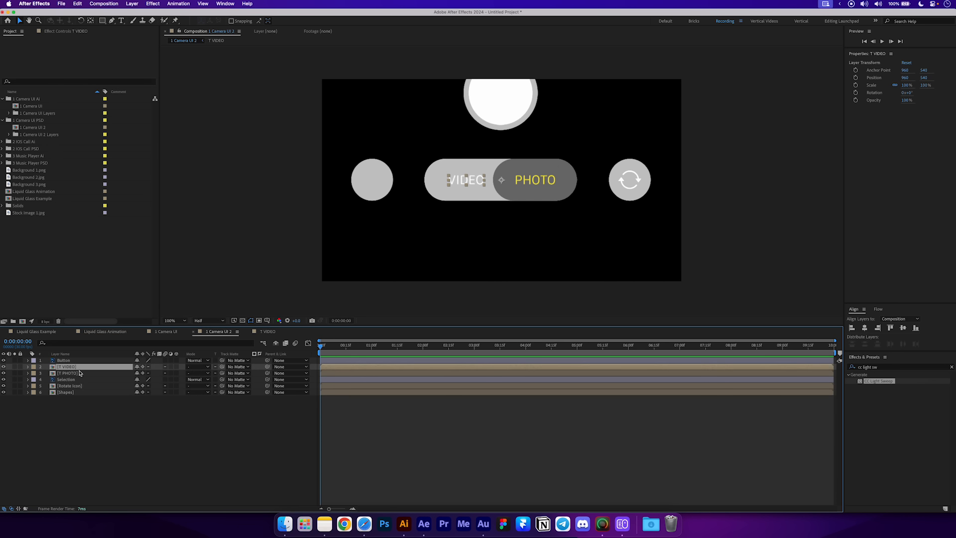
double_click(77, 370)
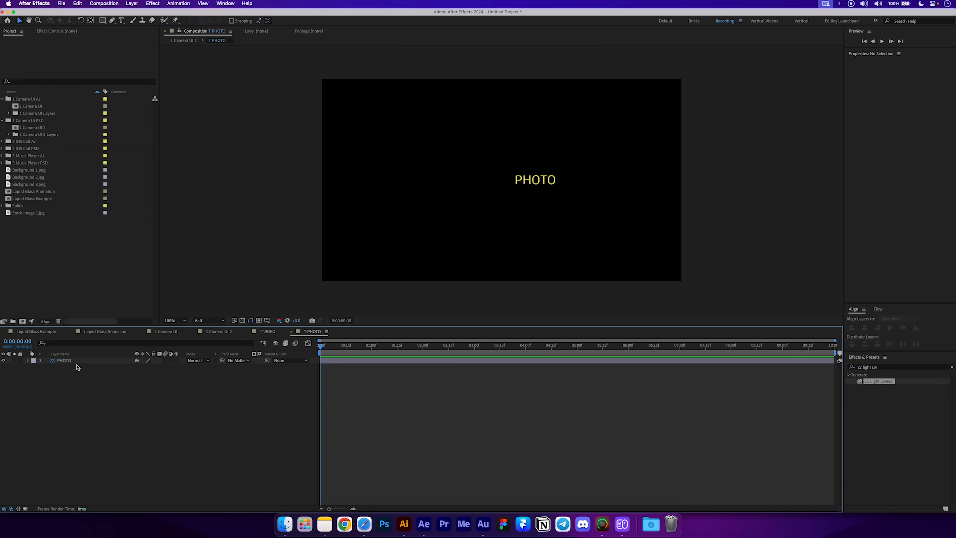
left_click(166, 331)
key("cmd+v")
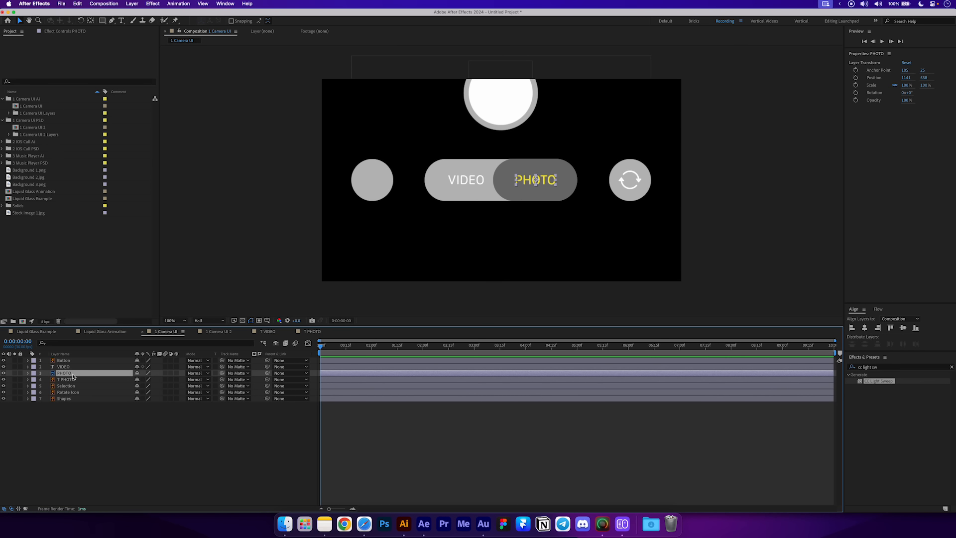
Convert the pasted PHOTO layer to editable text and delete the original T PHOTO layer.
right_click(74, 376)
mouse_move(130, 439)
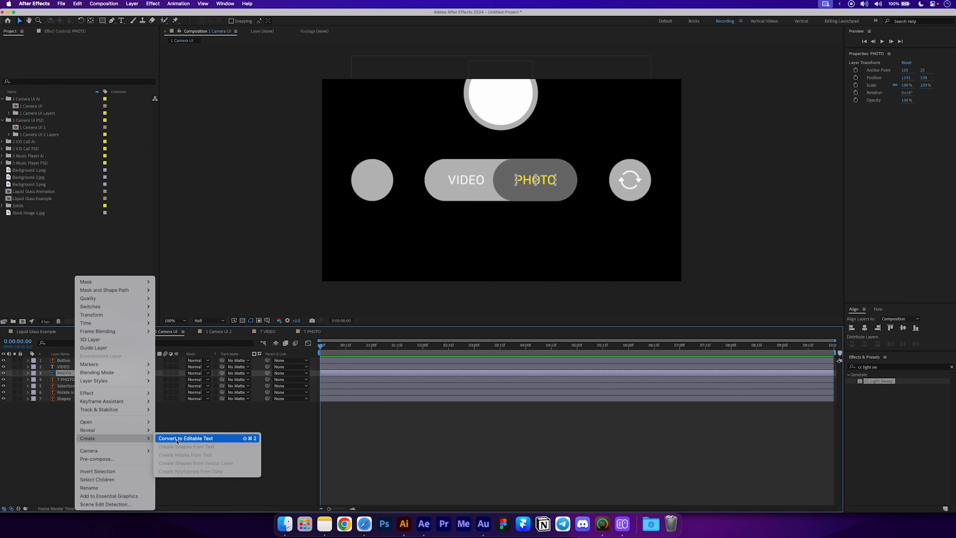
left_click(177, 438)
left_click(73, 380)
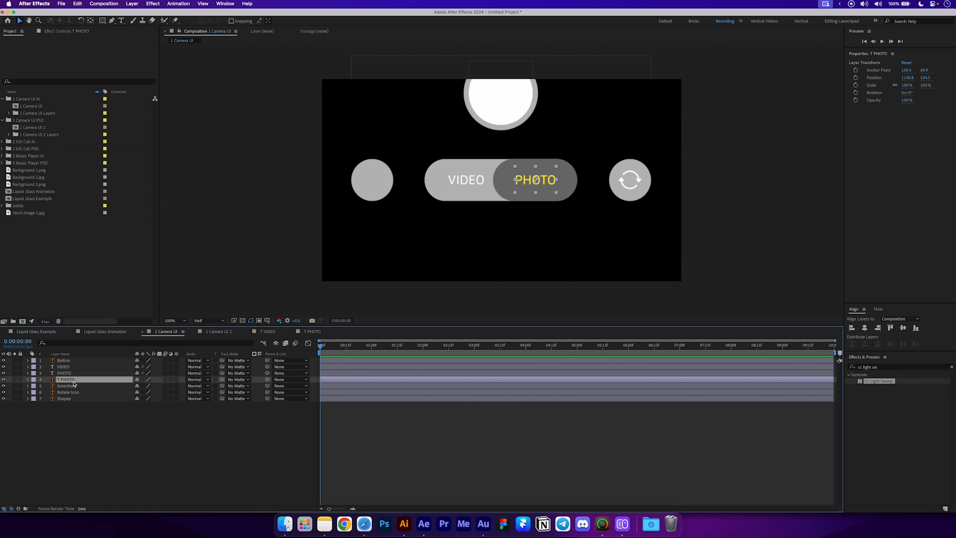
key("Delete")
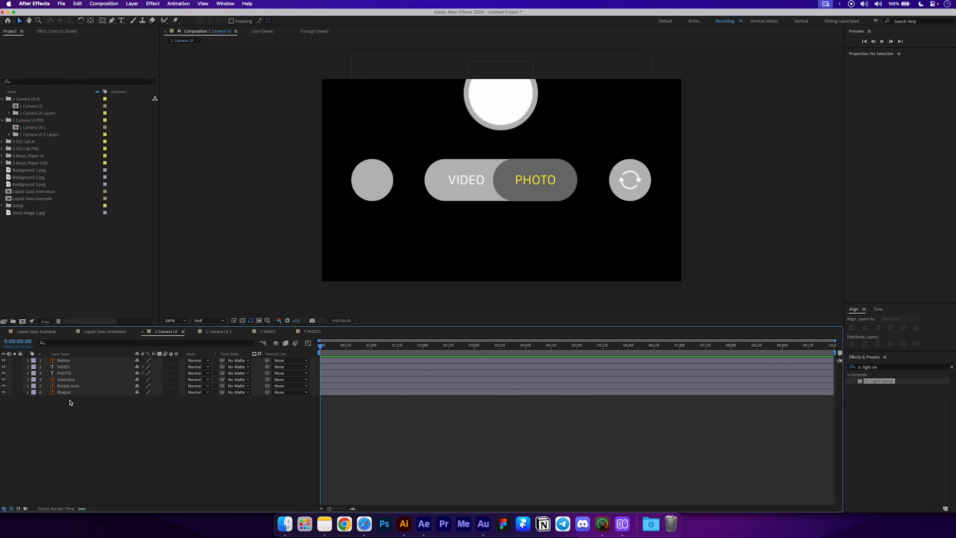
Check the Selection layer by hiding and showing it, and create shapes from the Shapes vector layer.
left_click(63, 392)
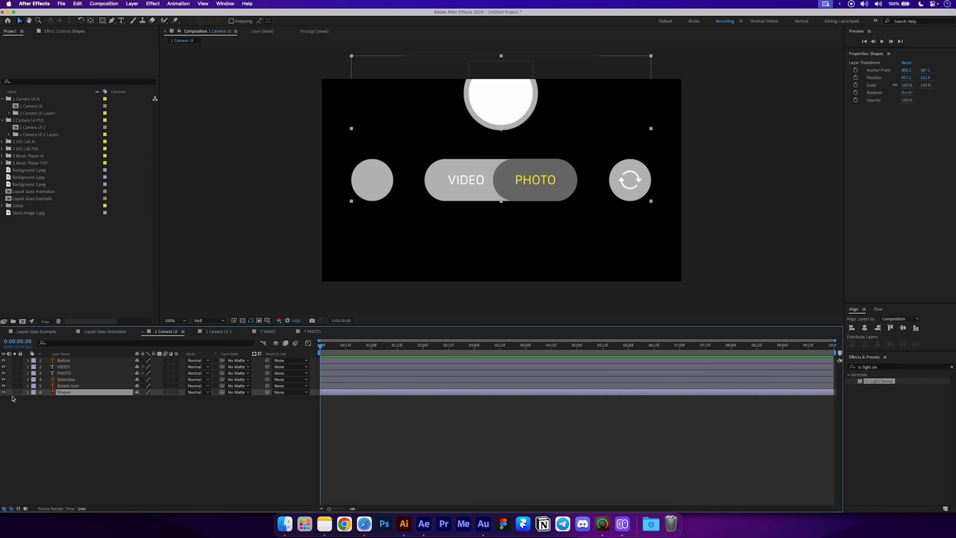
left_click(70, 380)
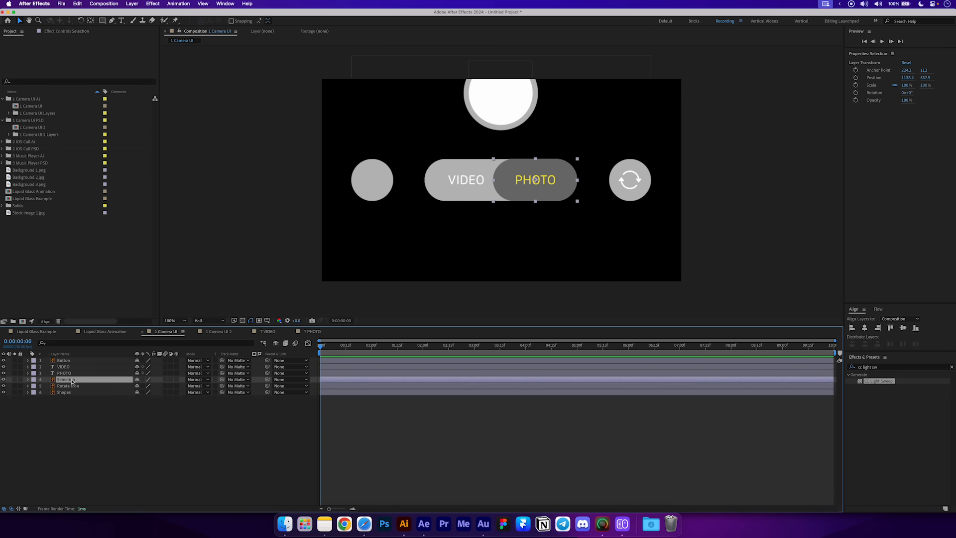
left_click(3, 380)
left_click(3, 380)
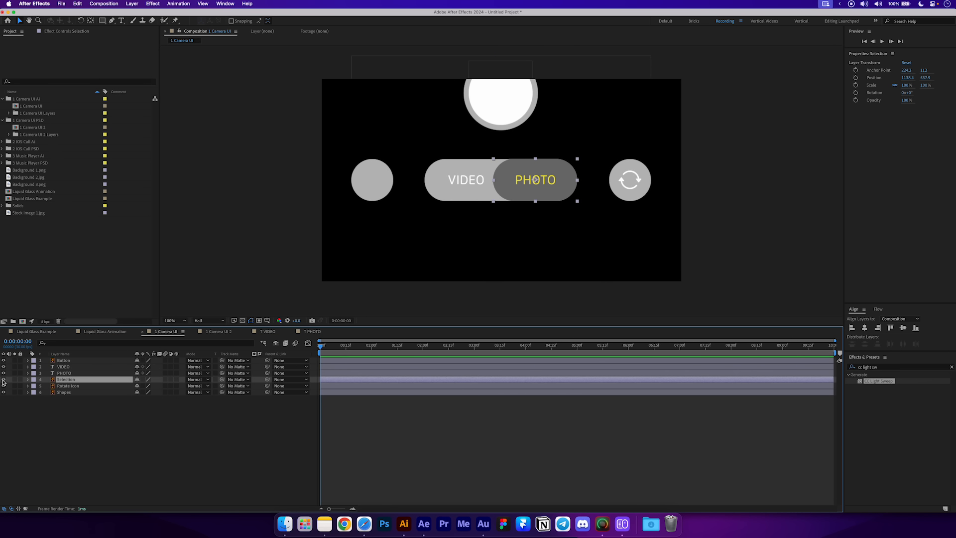
left_click(64, 392)
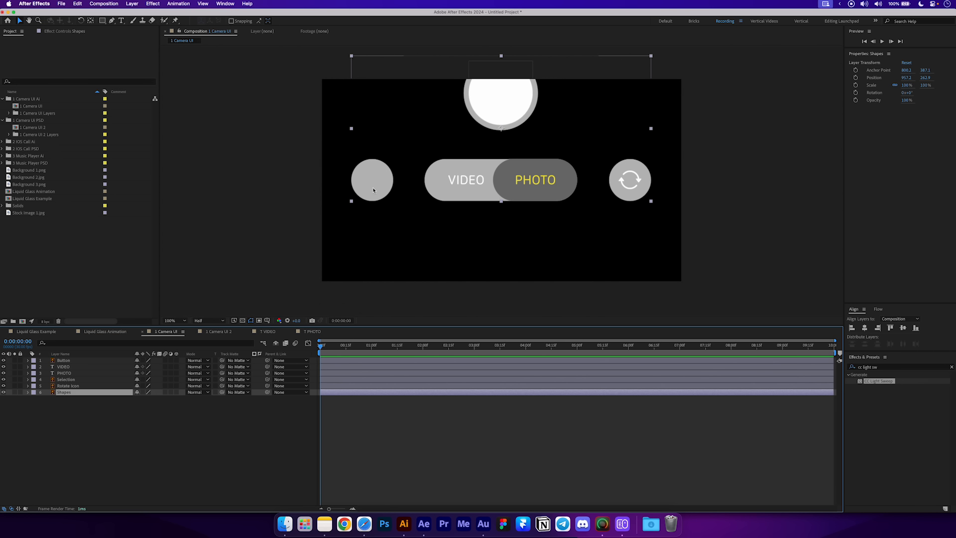
right_click(92, 393)
mouse_move(130, 438)
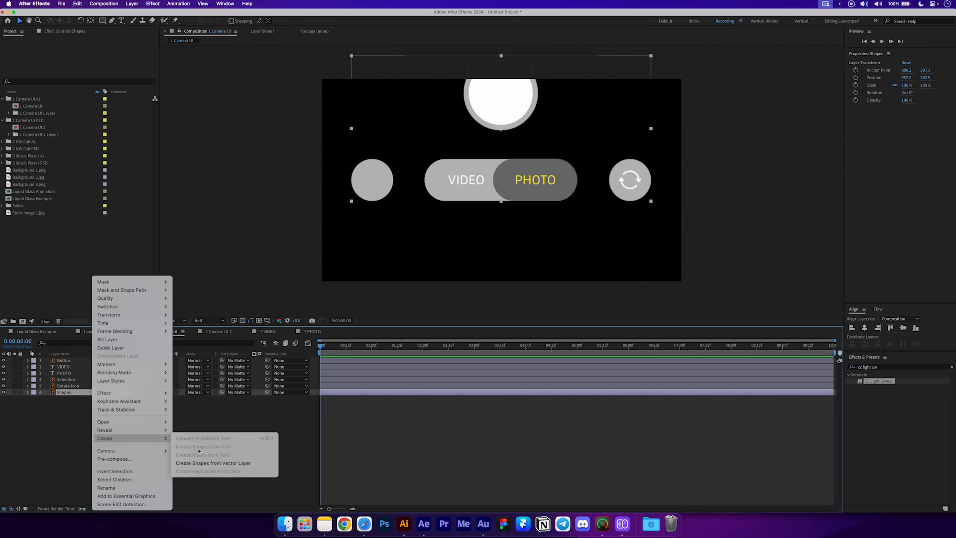
left_click(243, 464)
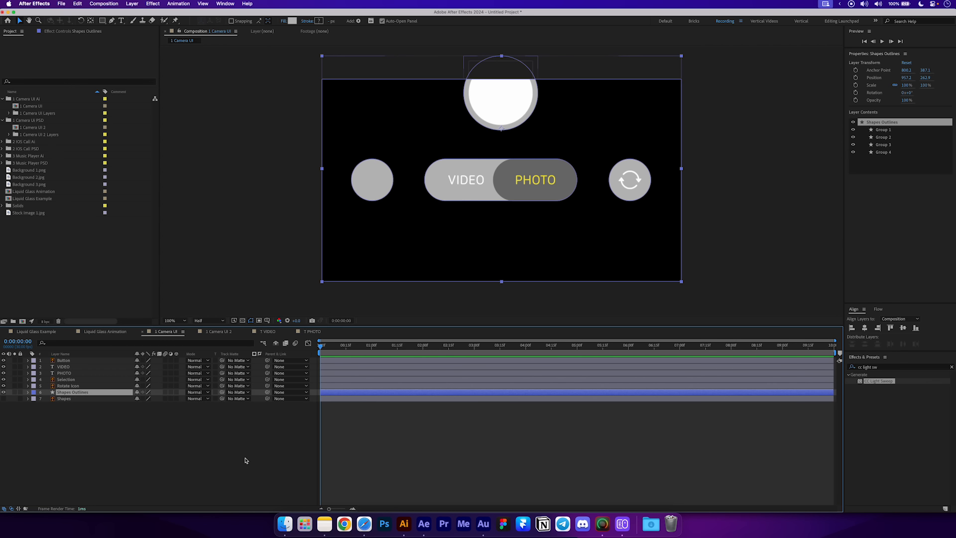
Delete the original Shapes vector layer, keeping the Shapes Outlines layer.
left_click(70, 406)
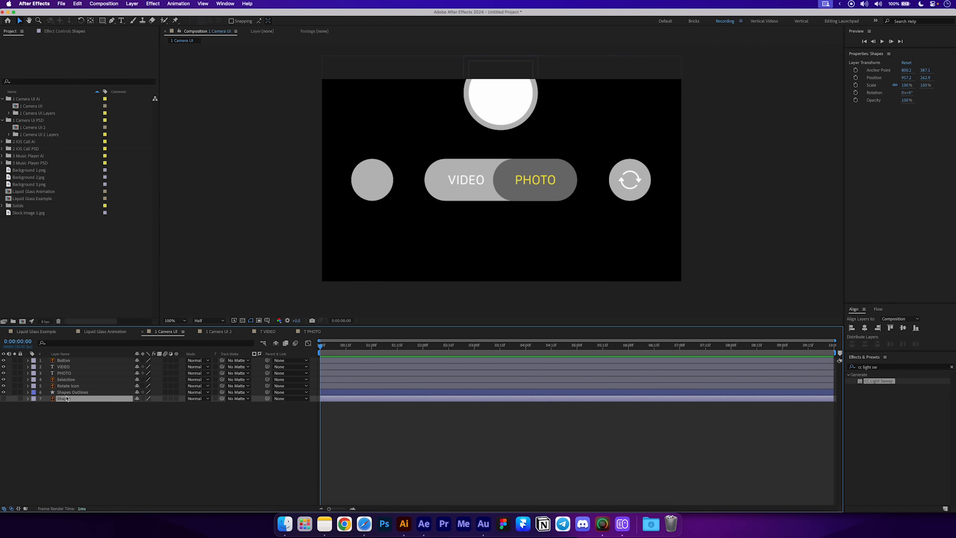
left_click(61, 393)
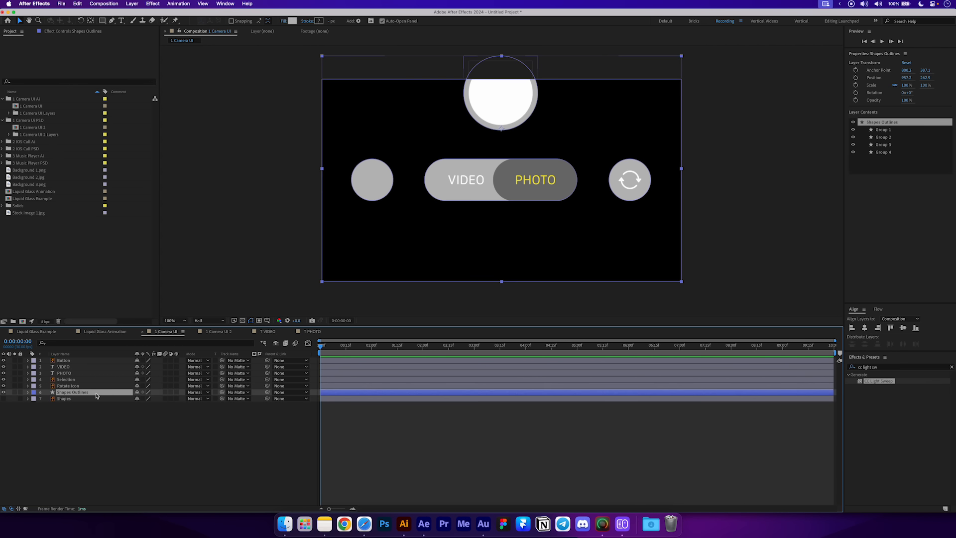
left_click(67, 399)
key("Delete")
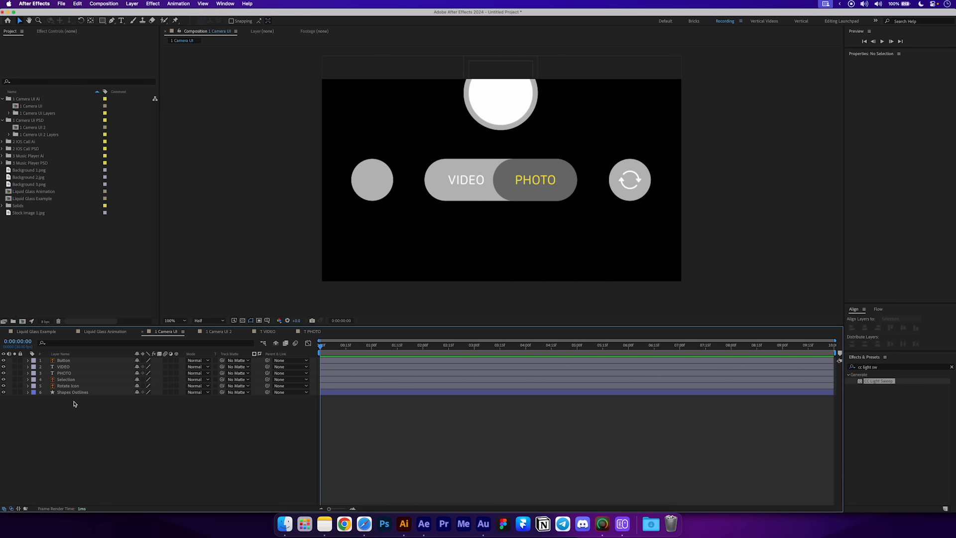
Create shapes from the Selection vector layer.
left_click(66, 382)
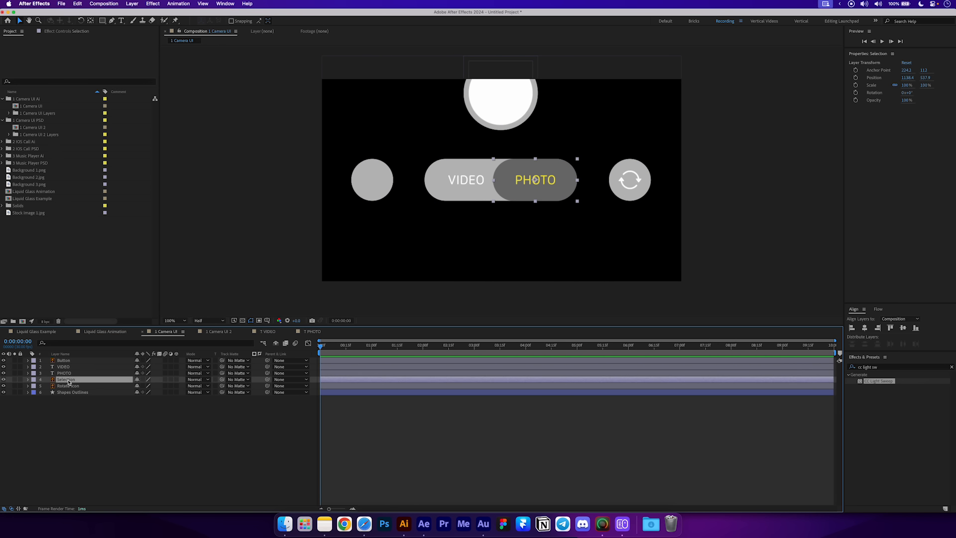
right_click(71, 382)
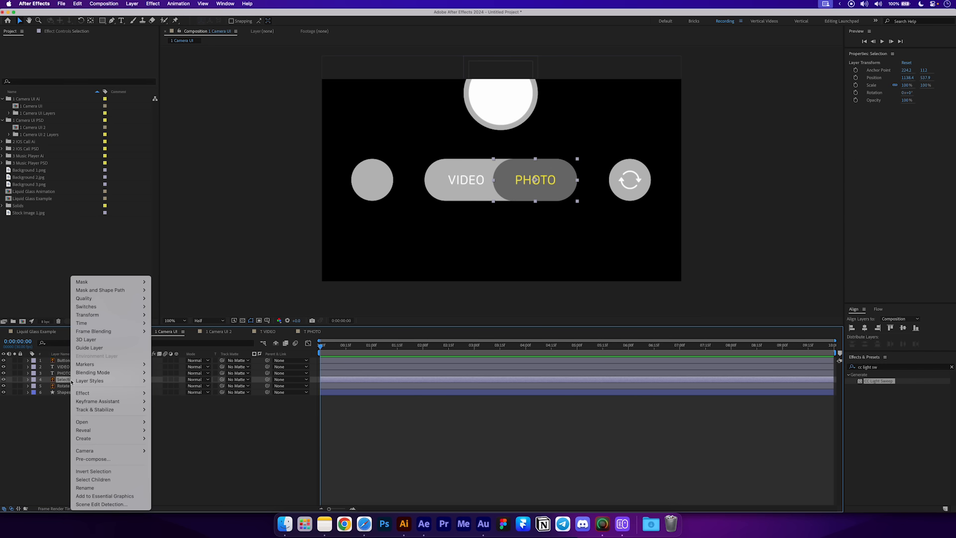
mouse_move(105, 444)
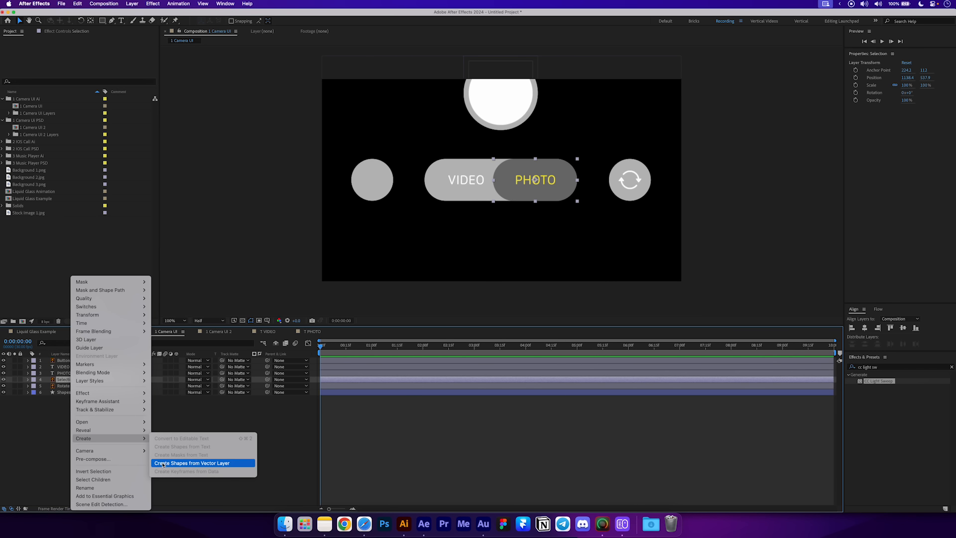
left_click(213, 466)
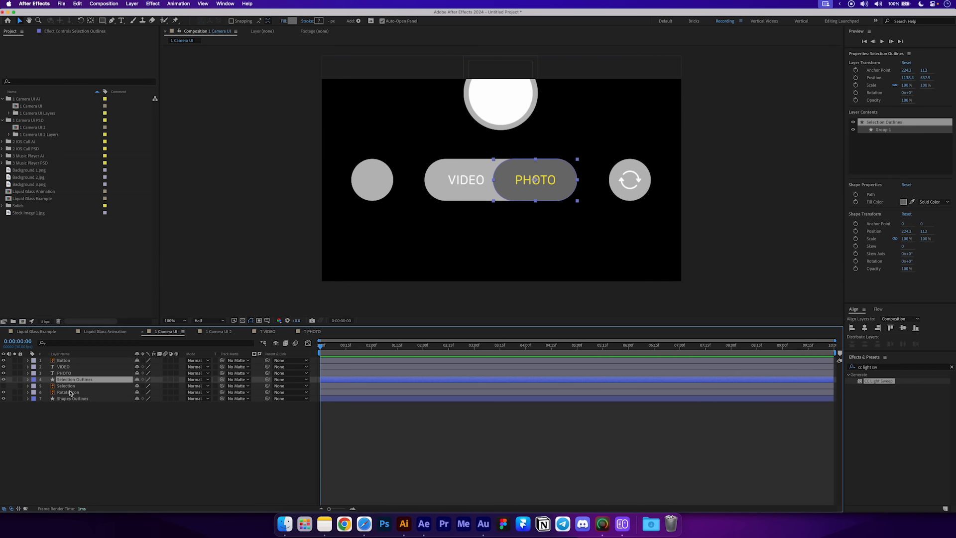
Delete the original Selection vector layer, keeping the Selection Outlines layer.
left_click(66, 385)
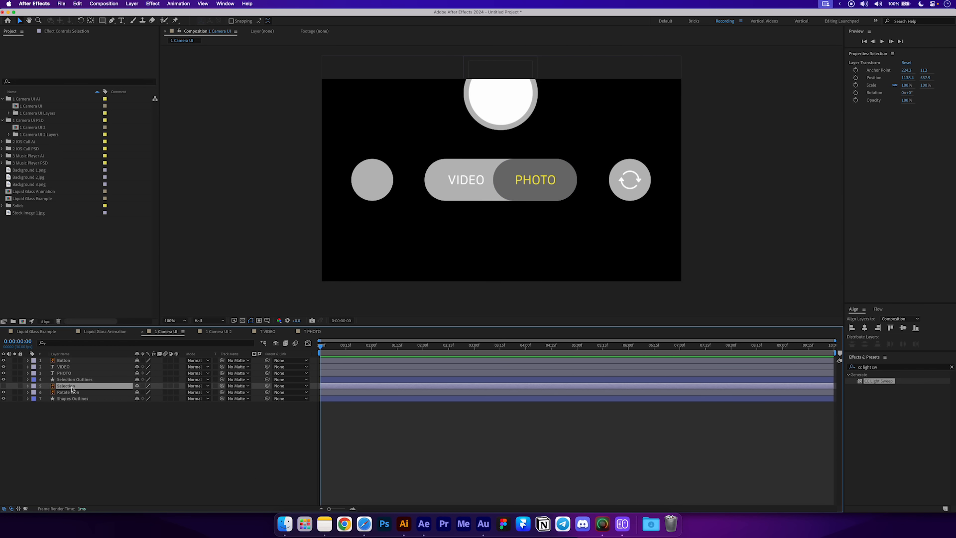
key("Delete")
left_click(71, 387)
Try scaling the Button layer to 600% with continuous rasterization on, and undo both changes.
left_click(65, 360)
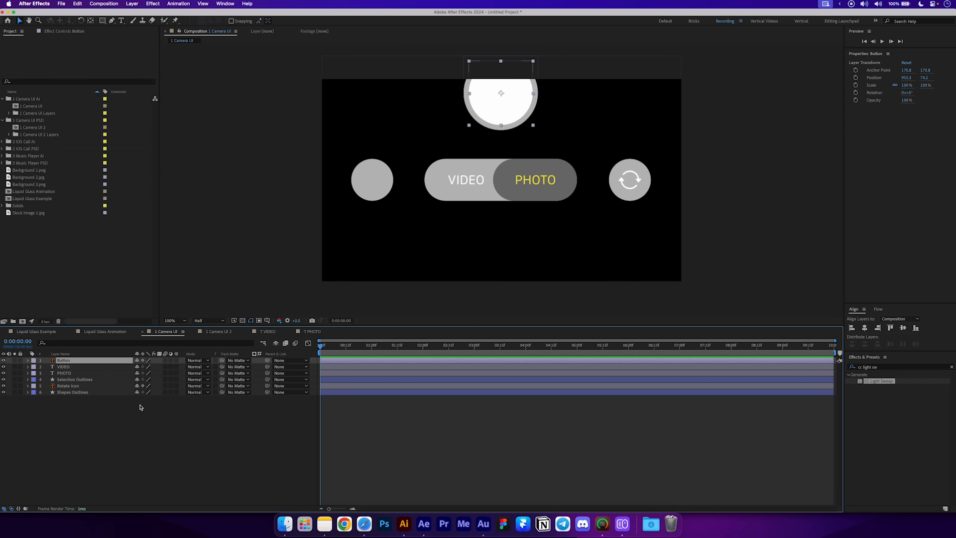
left_click(90, 367)
left_click(111, 361)
key("s")
left_click_drag(150, 367, 486, 269)
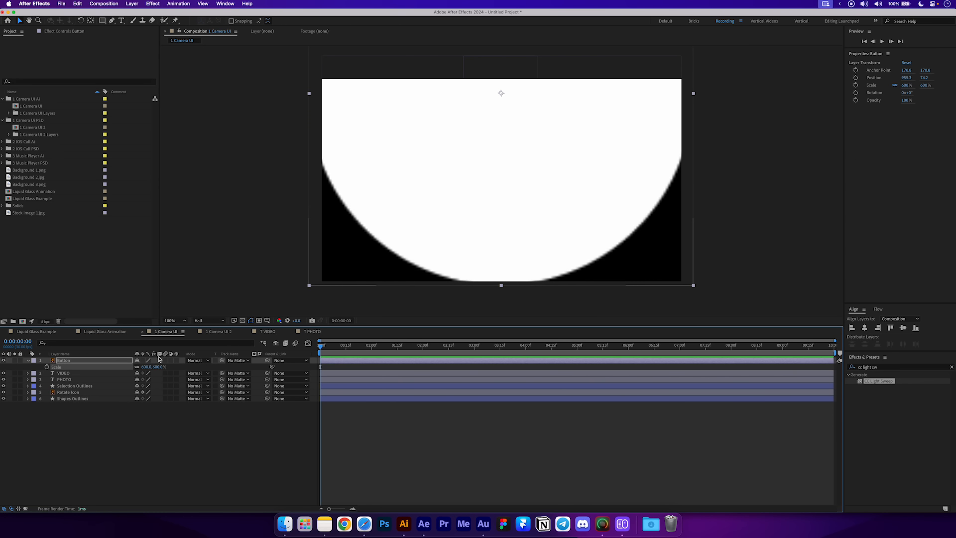
left_click(143, 360)
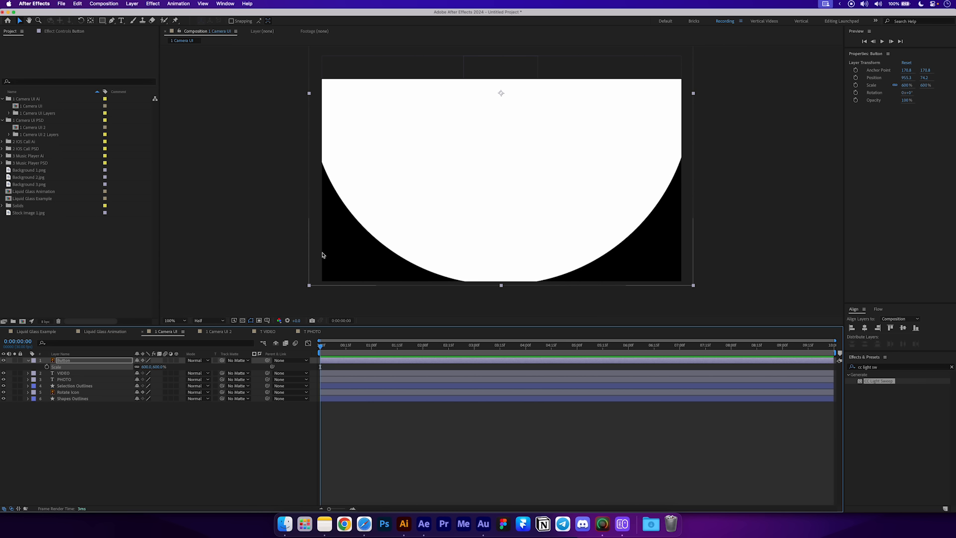
key("super+z")
key("super+z")
Turn on continuous rasterization for the Button layer, collapse its properties, and make all six camera UI layers 3D.
left_click(142, 360)
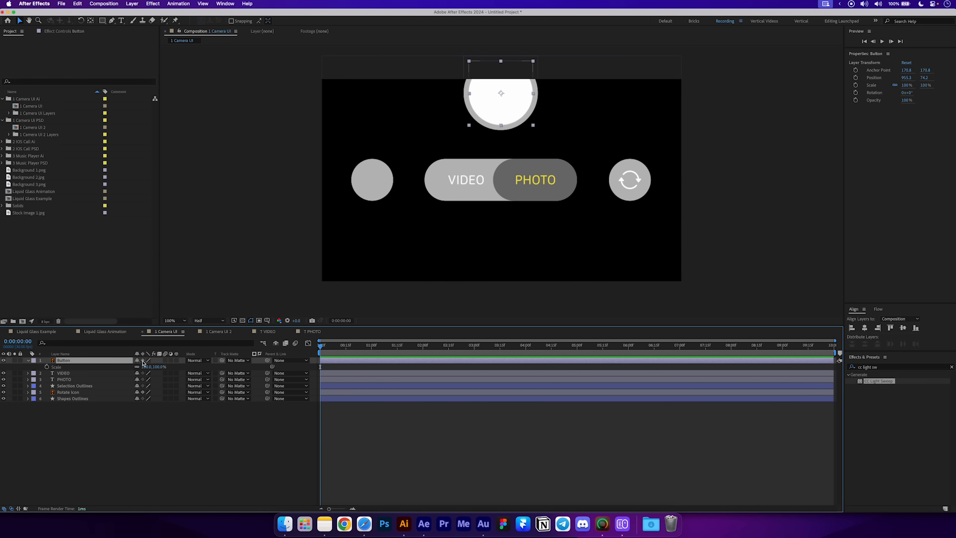
left_click(28, 360)
left_click(180, 363)
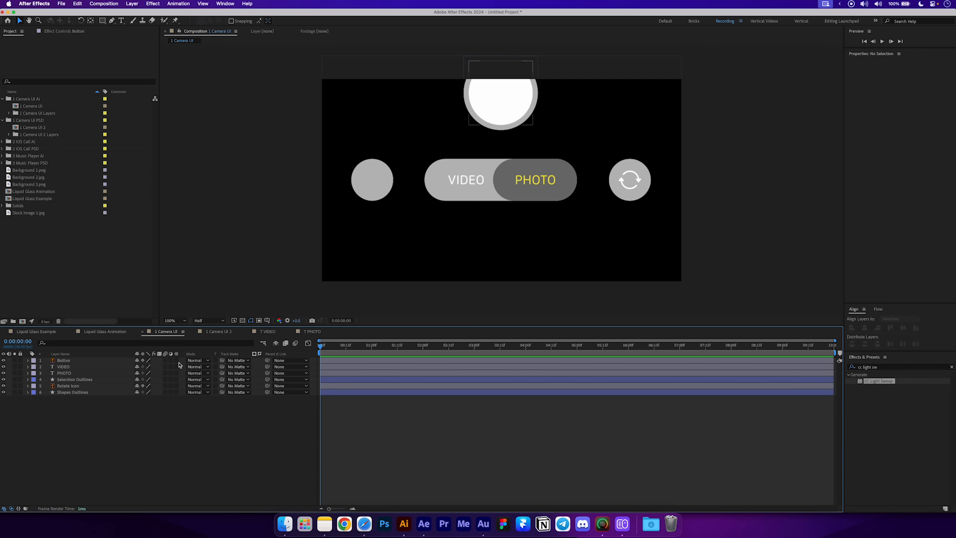
left_click_drag(176, 360, 177, 391)
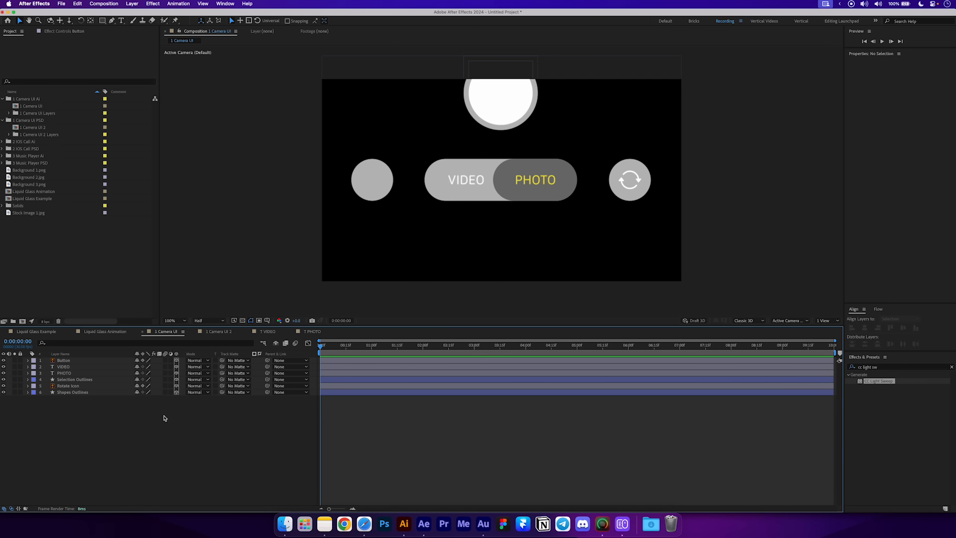
Copy all six camera UI layers into the Liquid Glass Animation composition.
left_click(73, 361)
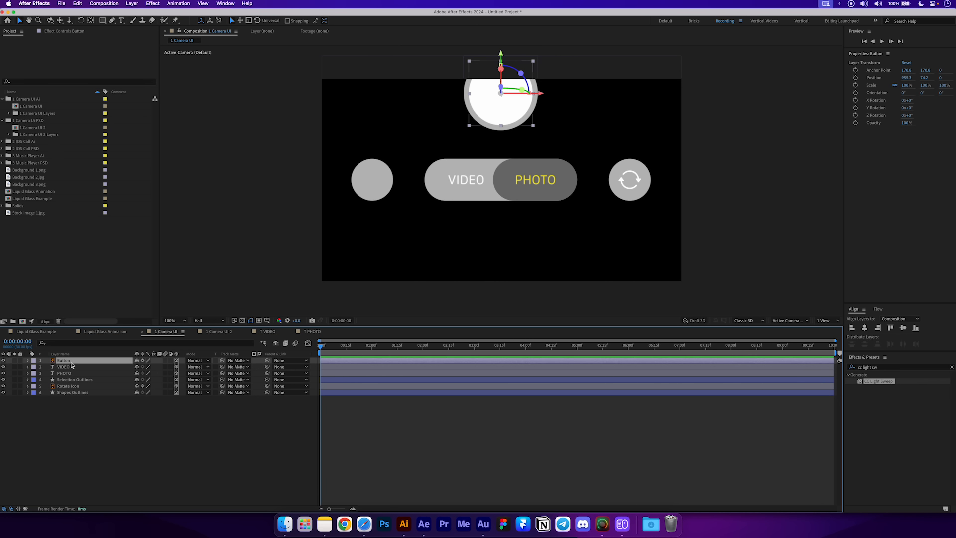
left_click(81, 393, "shift")
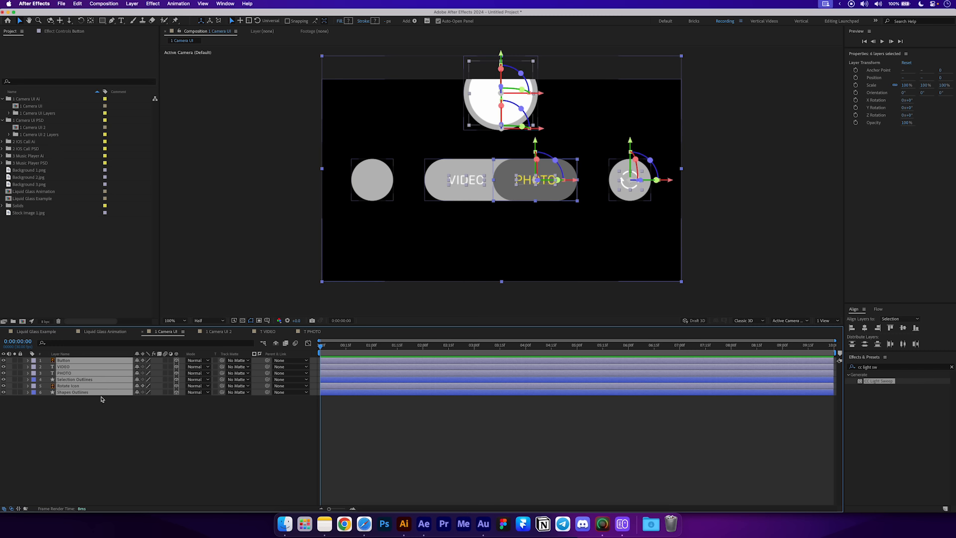
left_click(105, 332)
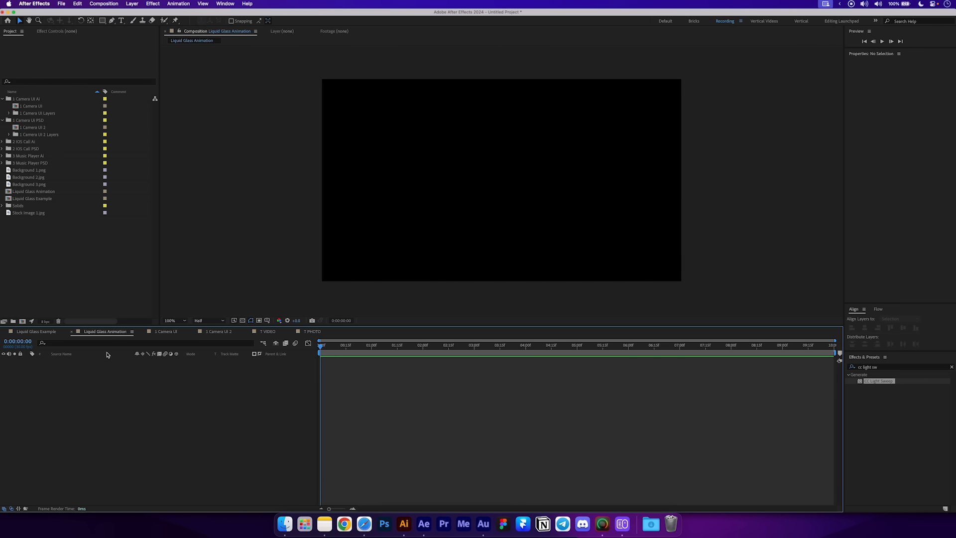
key("ctrl+v")
left_click(127, 431)
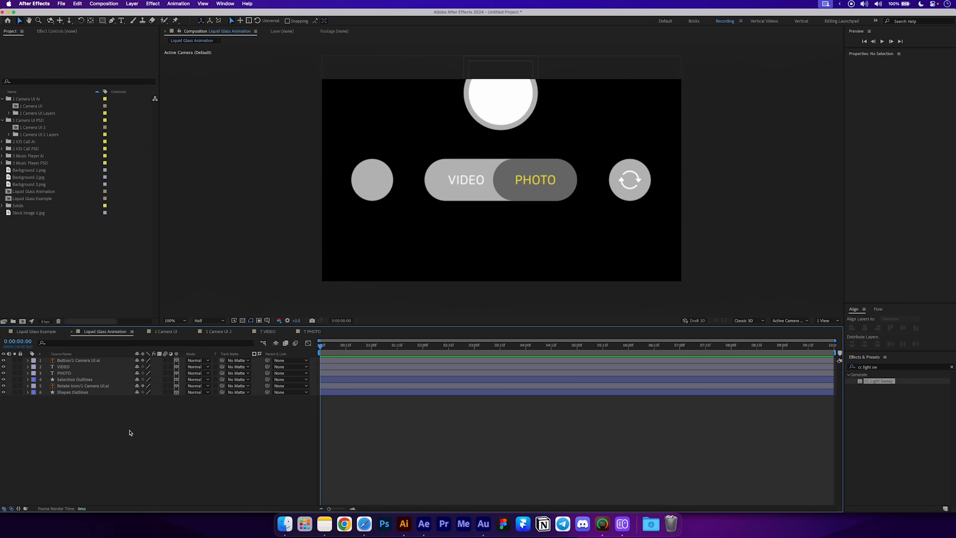
Add Background 1.png beneath all the UI layers and scale it down to 52%.
left_click(39, 171)
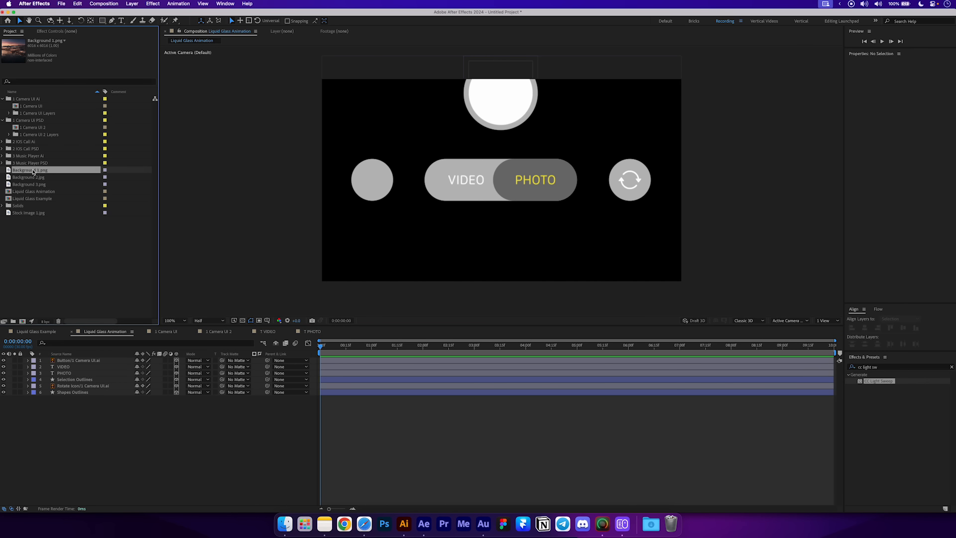
left_click_drag(36, 173, 86, 400)
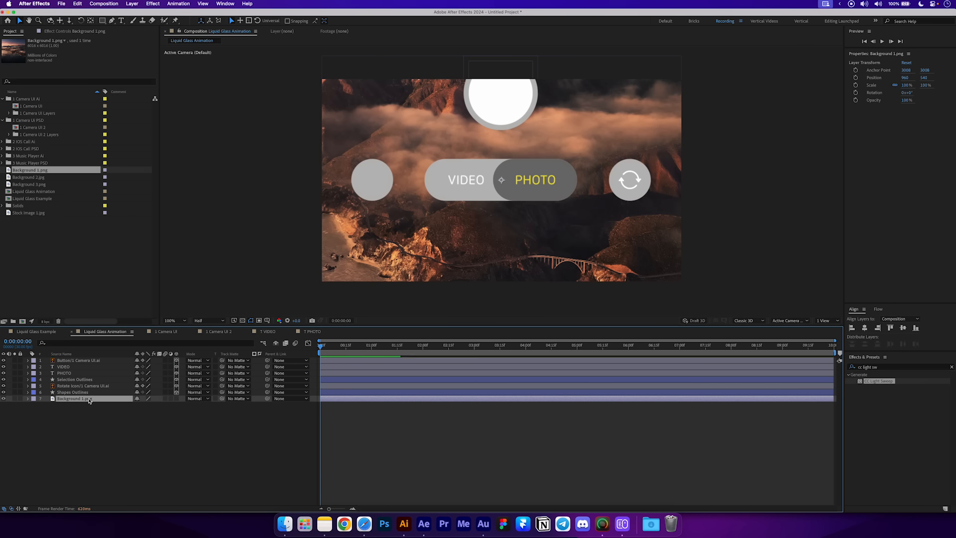
key("s")
left_click_drag(147, 406, 134, 410)
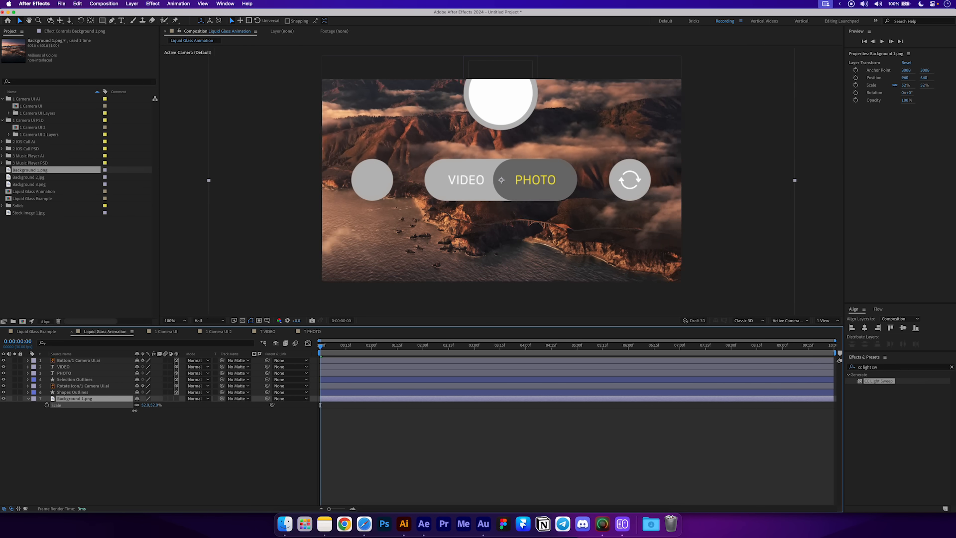
left_click(135, 412)
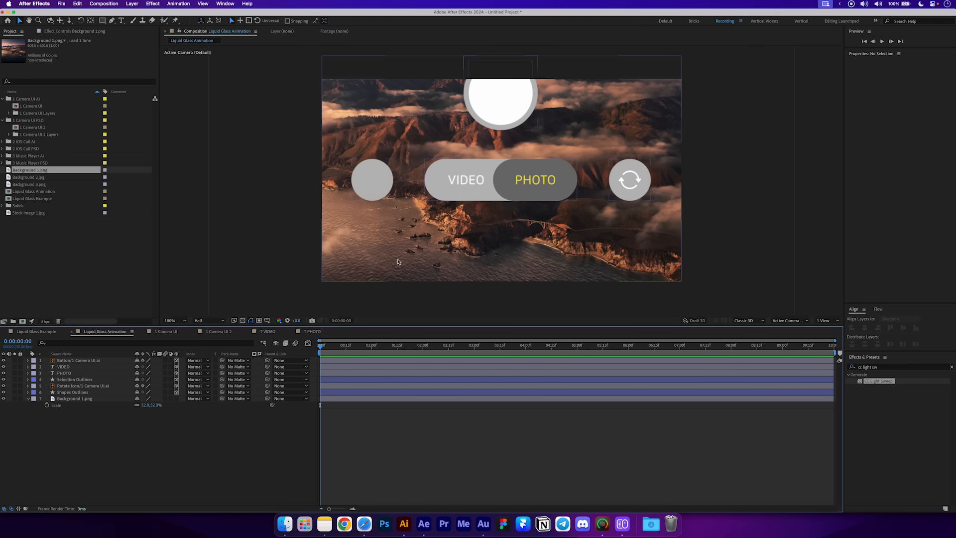
Add Stock Image 1.jpg directly below Selection Outlines and use Shapes Outlines as its track matte.
left_click(113, 213)
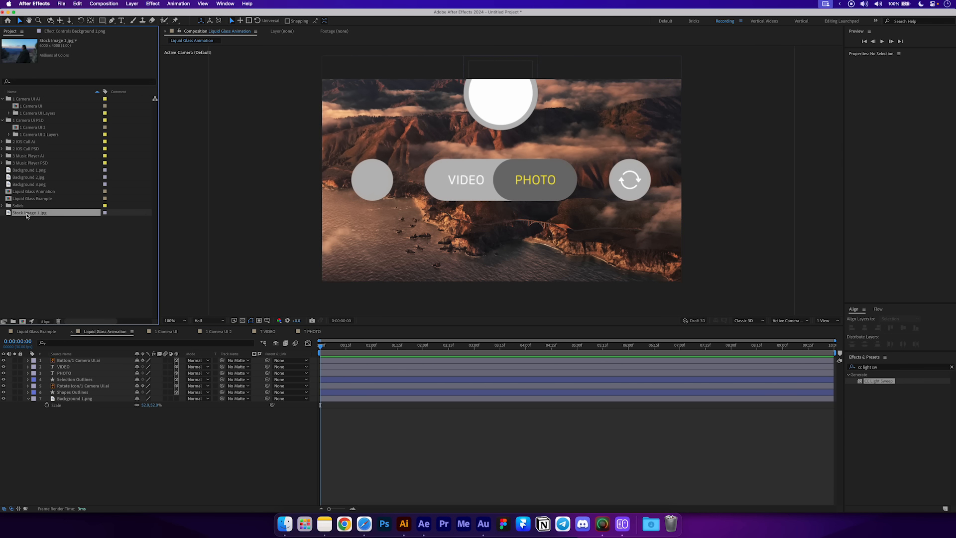
left_click_drag(28, 216, 69, 385)
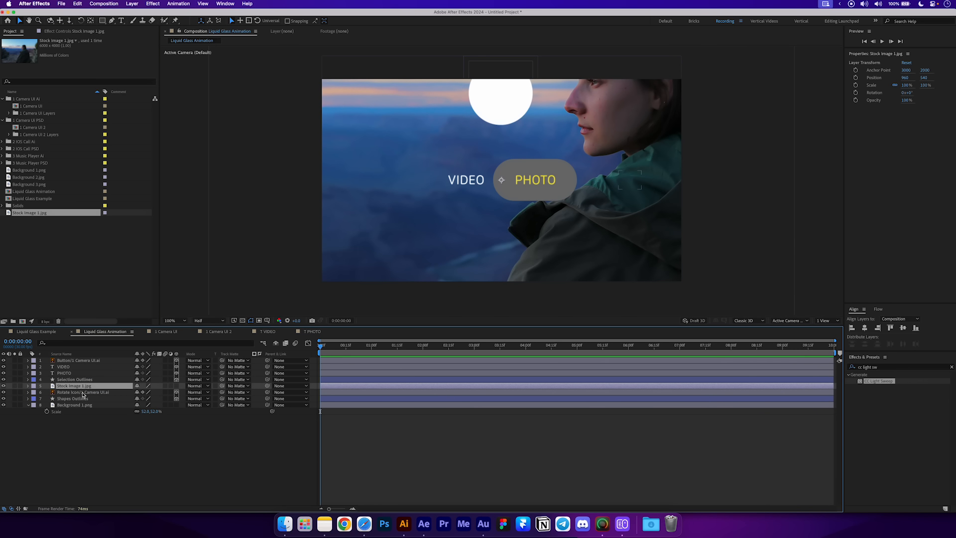
left_click_drag(223, 387, 87, 397)
left_click(111, 392)
left_click(112, 386)
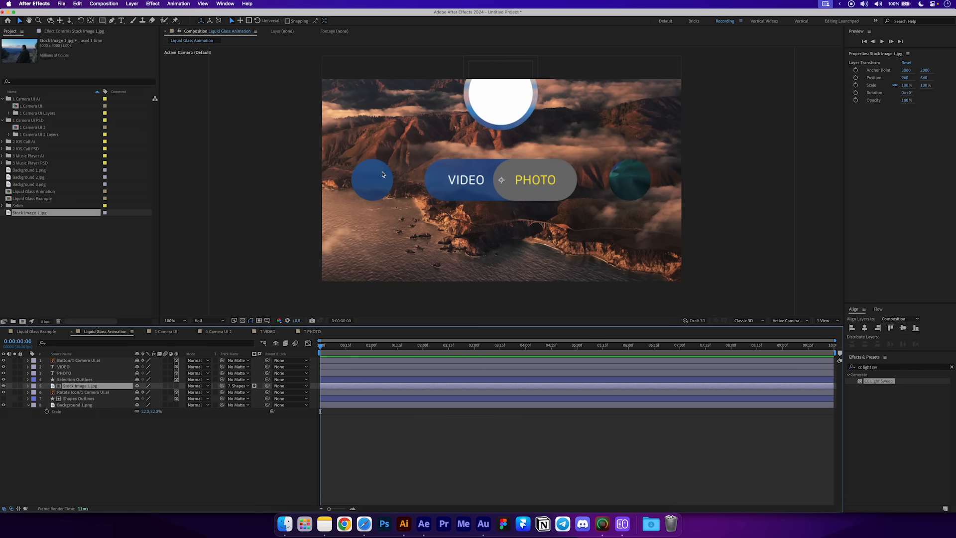
Scale the stock image to 9% and place it over the circle beside VIDEO, at about 206, 562.
key("s")
left_click_drag(146, 392, 116, 397)
left_click_drag(492, 196, 351, 199)
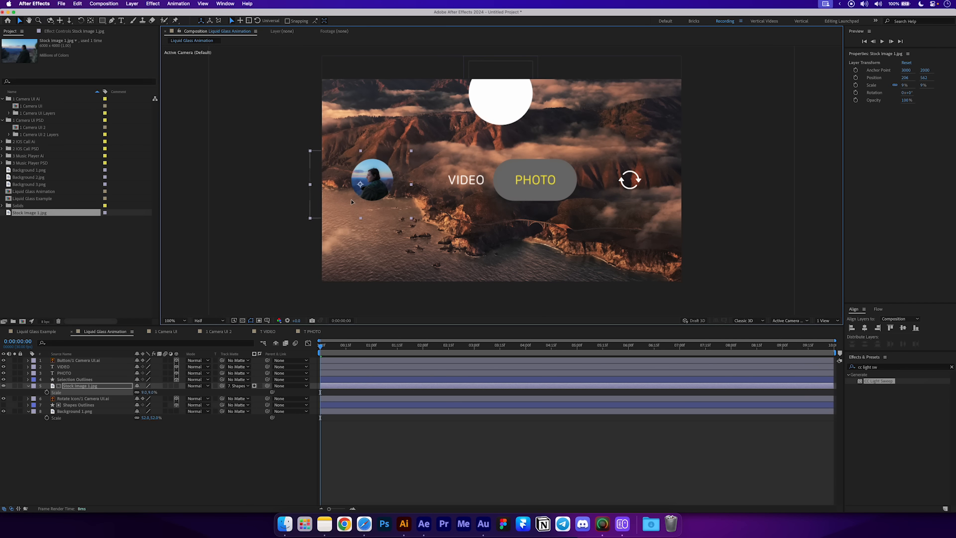
left_click(383, 468)
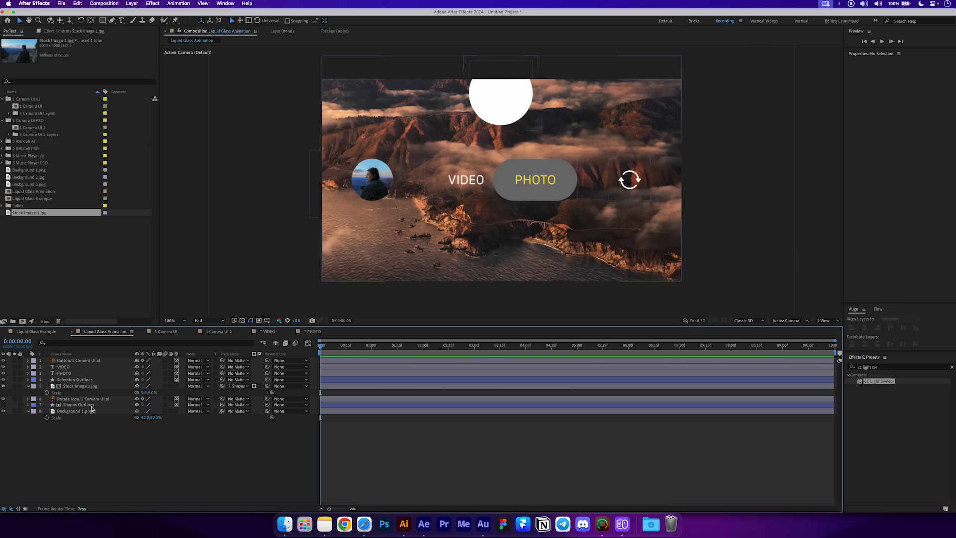
Make the Shapes Outlines matte layer visible again and collapse the Scale properties of the background and stock image layers.
left_click(75, 404)
left_click(3, 405)
left_click(67, 468)
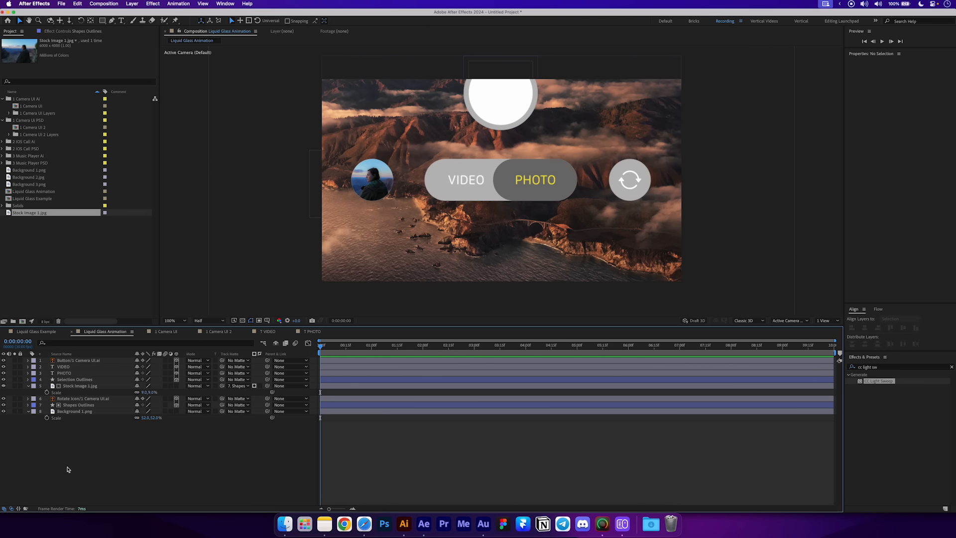
left_click(28, 412)
left_click(28, 386)
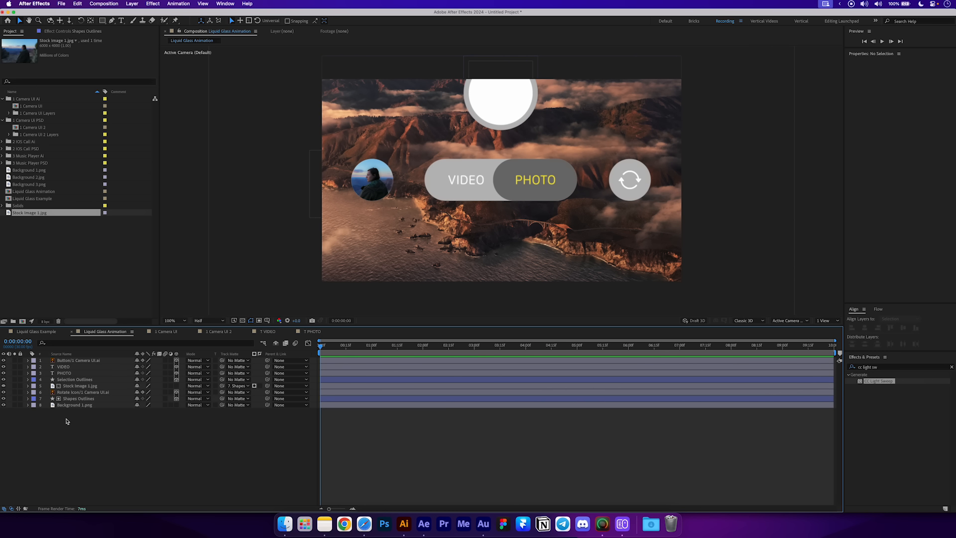
Create an adjustment layer directly above Shapes Outlines and name it Glass.
left_click(79, 398)
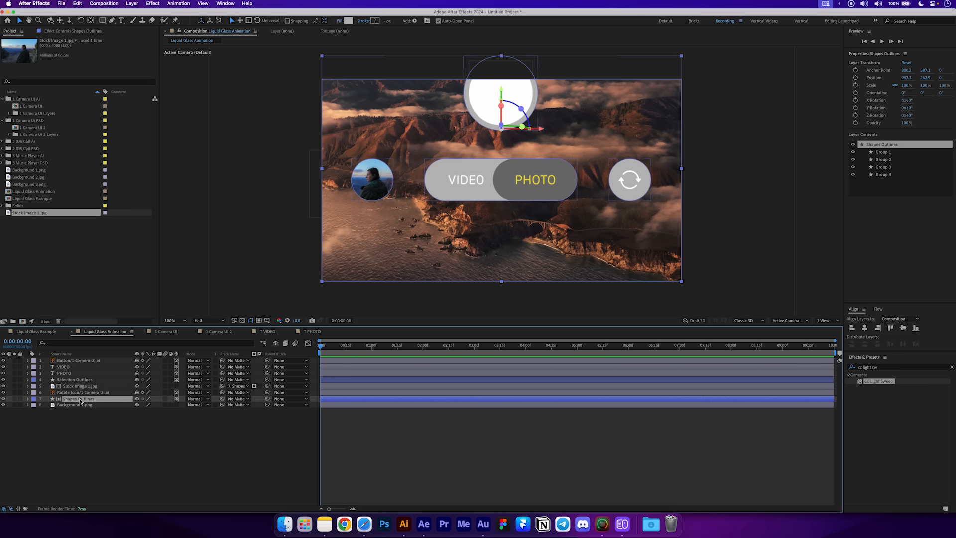
left_click(83, 437)
left_click(132, 4)
mouse_move(184, 15)
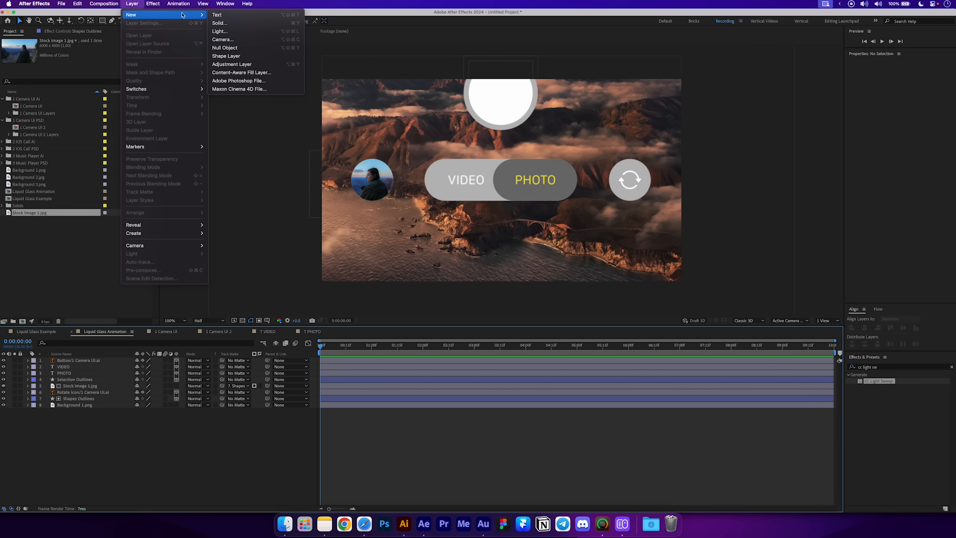
left_click(244, 64)
left_click_drag(86, 362, 73, 402)
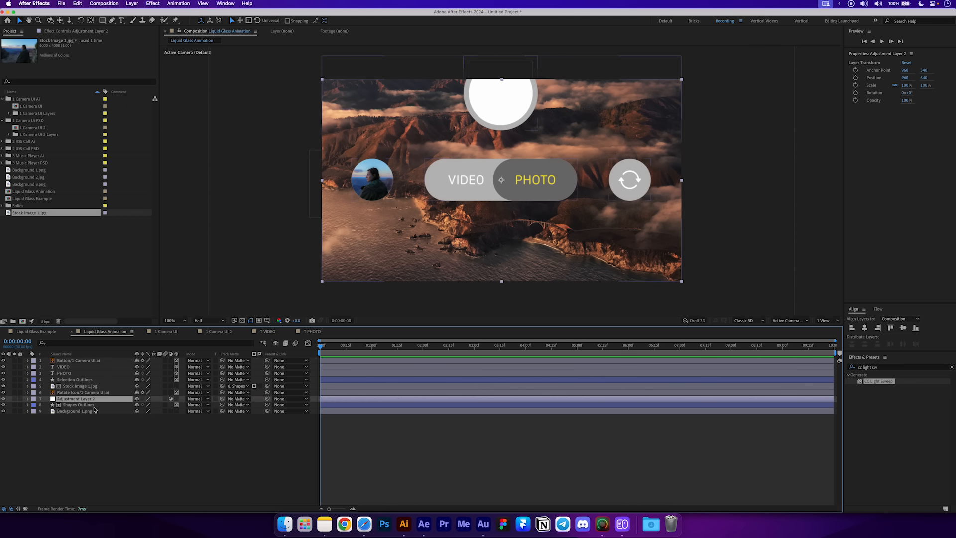
key("Return")
type("Glass")
key("Return")
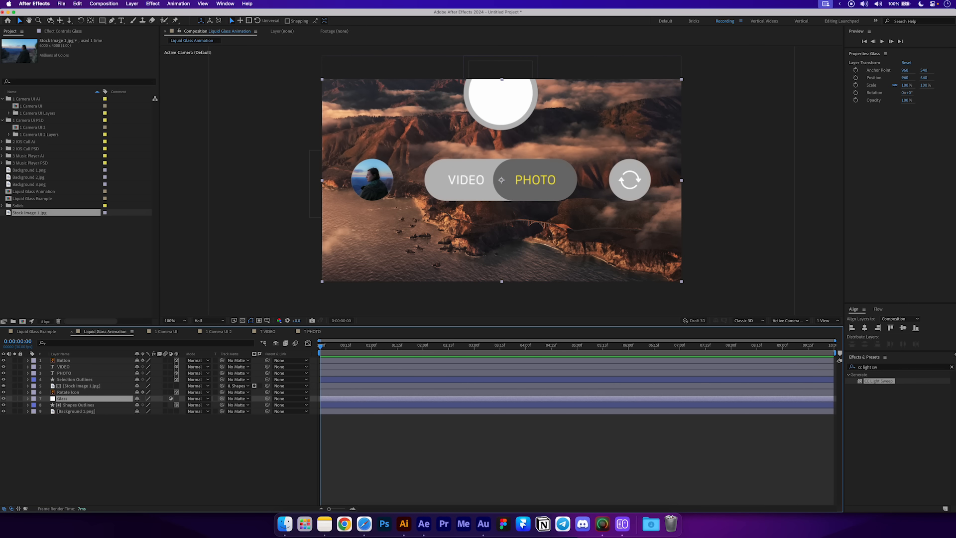
Apply the CC Glass effect to the Glass layer and set its Bump Map to Shapes Outlines.
left_click(919, 369)
type("cc glass")
left_click_drag(872, 381, 132, 399)
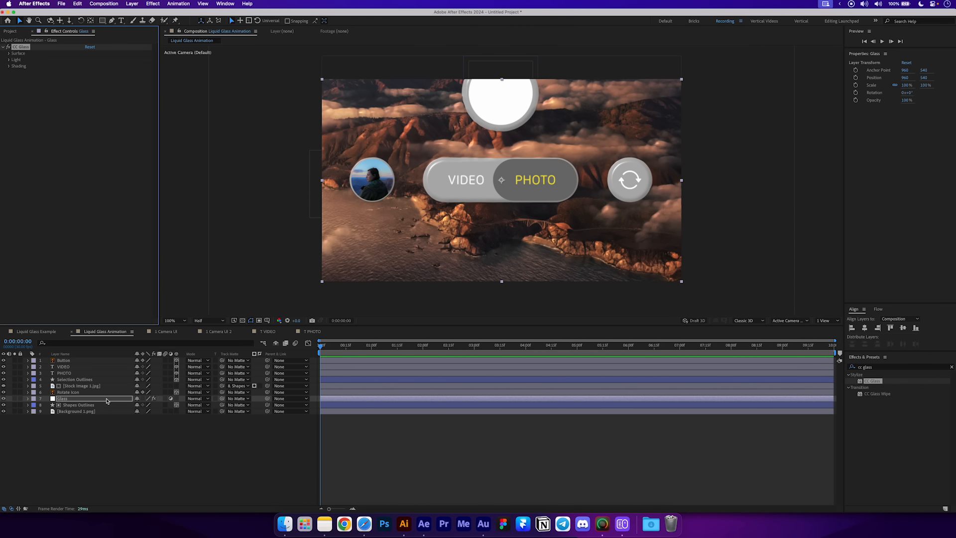
left_click(9, 54)
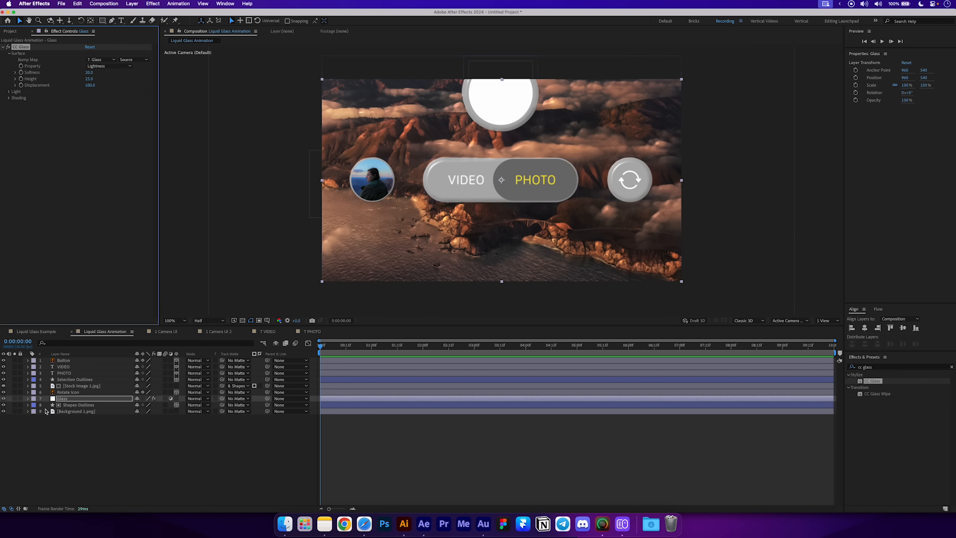
left_click(102, 60)
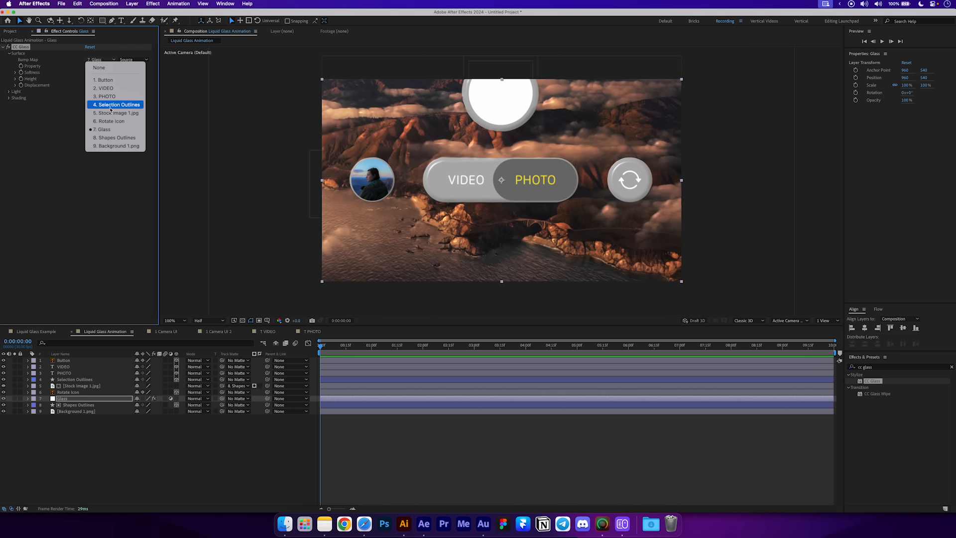
left_click(109, 143)
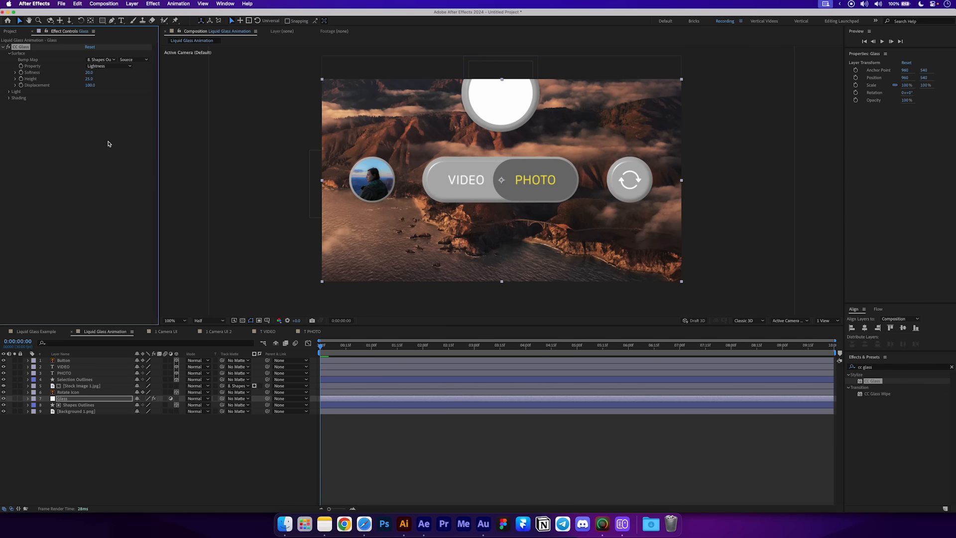
Set the CC Glass surface Softness to 25 and Height to 60.
left_click(88, 73)
type("25")
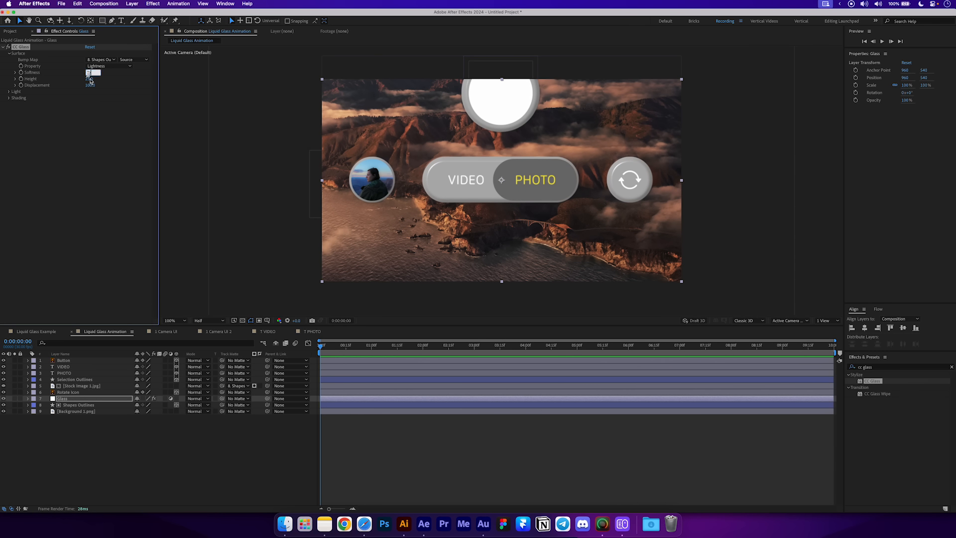
left_click(91, 79)
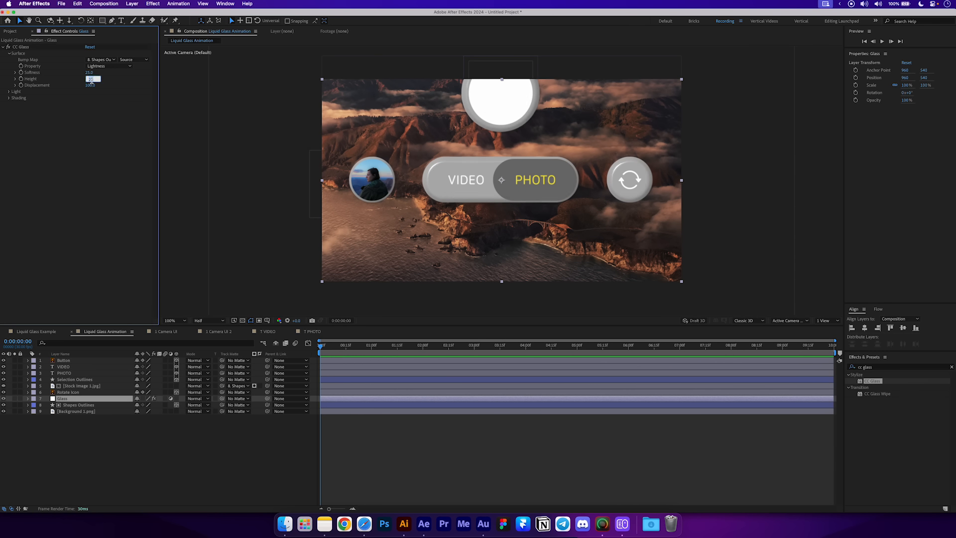
key("Return")
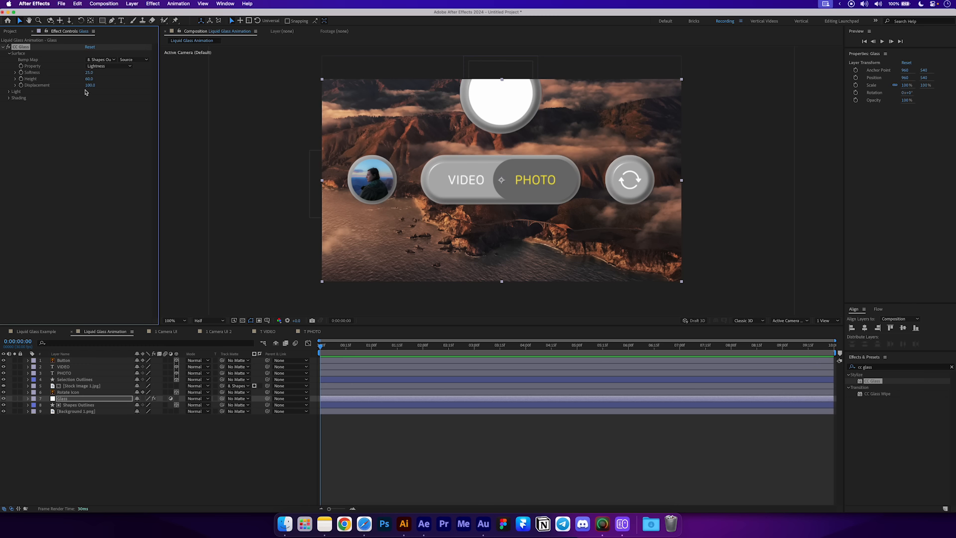
Set the Glass layer's CC Glass lighting to use AE Lights.
left_click(9, 91)
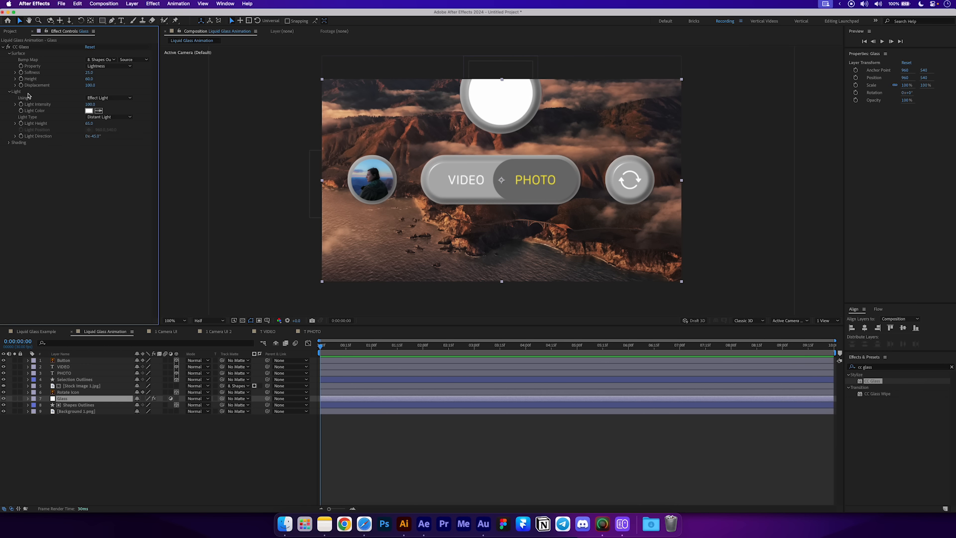
left_click(108, 98)
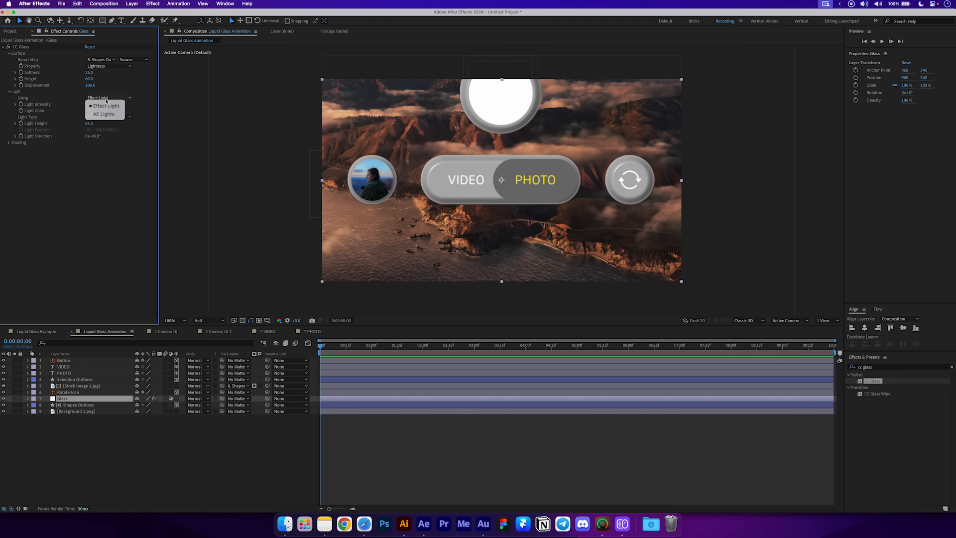
left_click(108, 114)
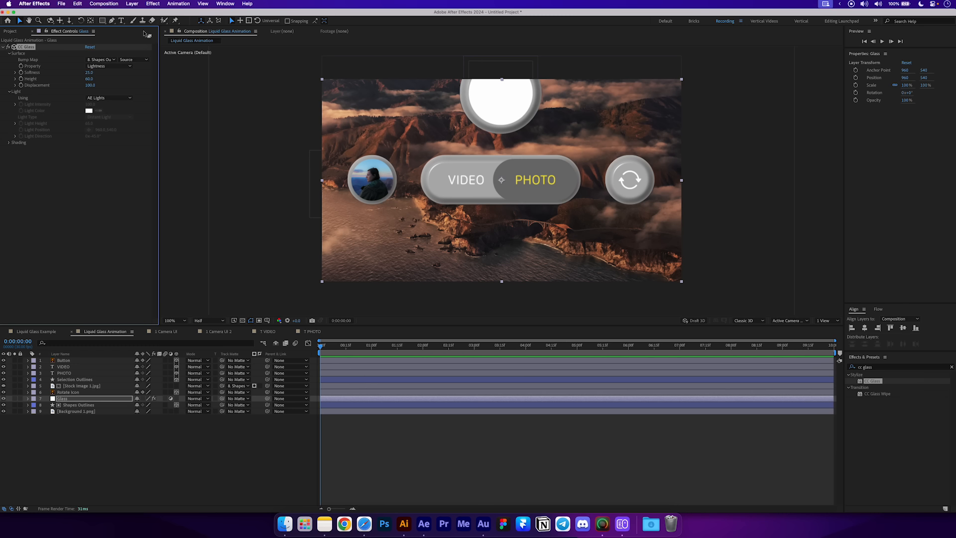
Create an ambient light at 200% intensity and place it at the bottom of the layer stack.
left_click(136, 6)
mouse_move(144, 15)
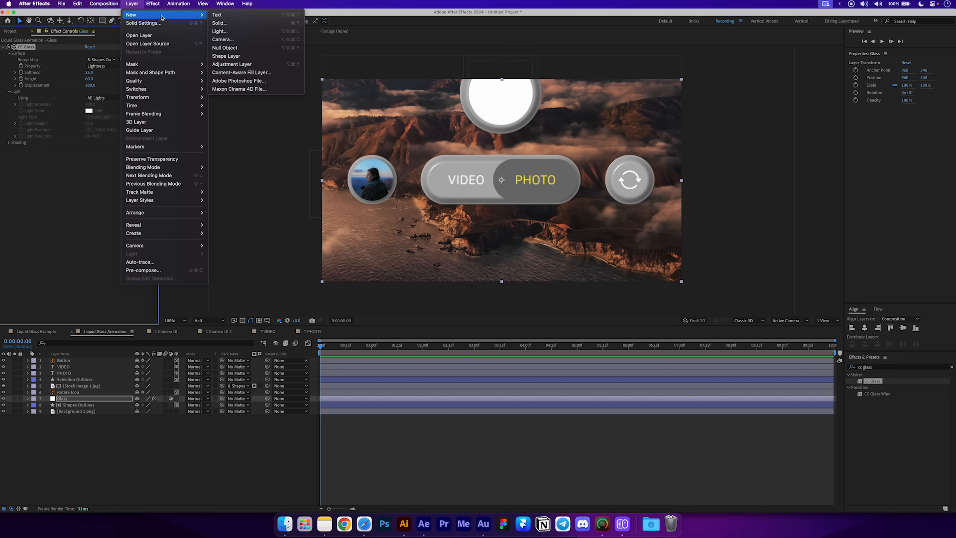
left_click(233, 32)
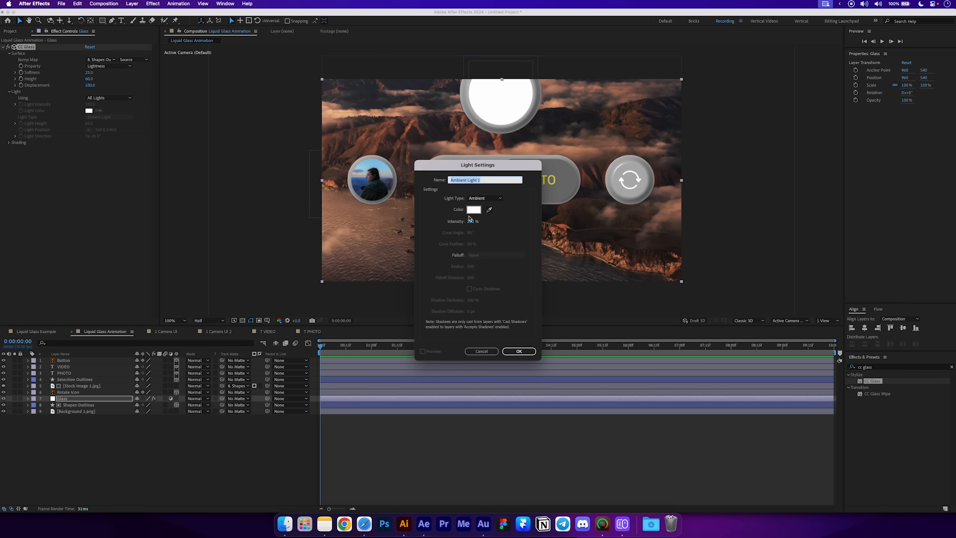
left_click(519, 351)
left_click_drag(100, 402, 104, 443)
left_click(104, 443)
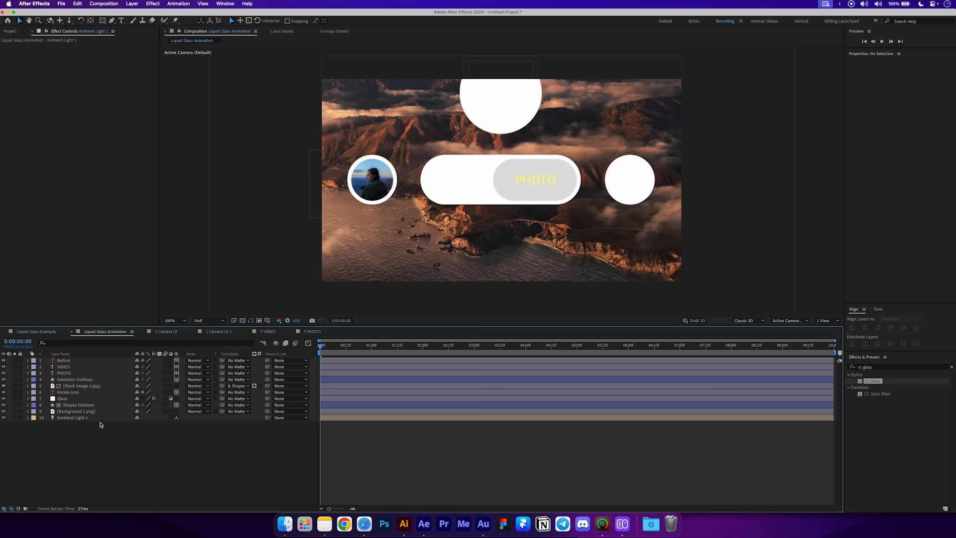
Toggle the ambient light's visibility off and on to compare its effect on the composition.
left_click(92, 418)
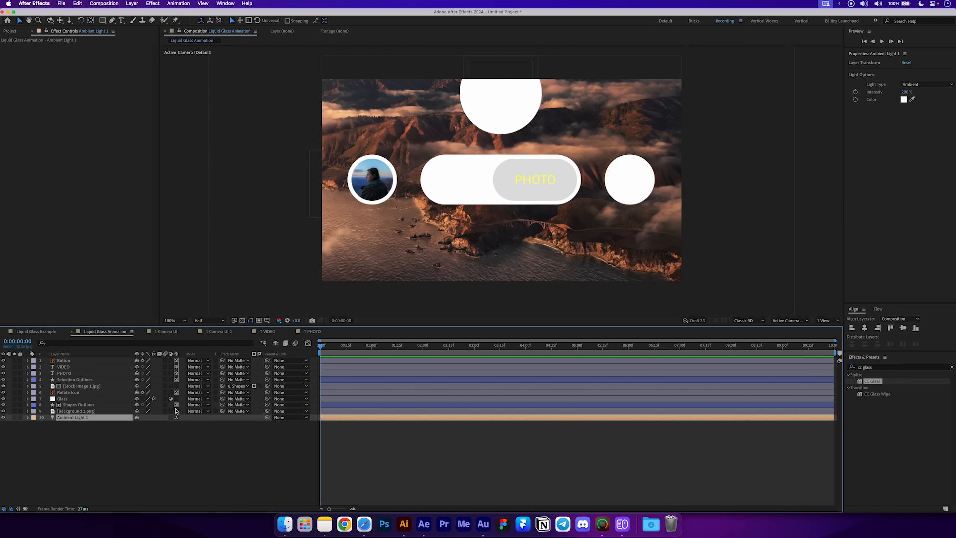
left_click(4, 418)
left_click(4, 418)
left_click(4, 418)
left_click(4, 419)
Turn off Accepts Lights in the Rotate Icon layer's Material Options and collapse the layer.
left_click(75, 393)
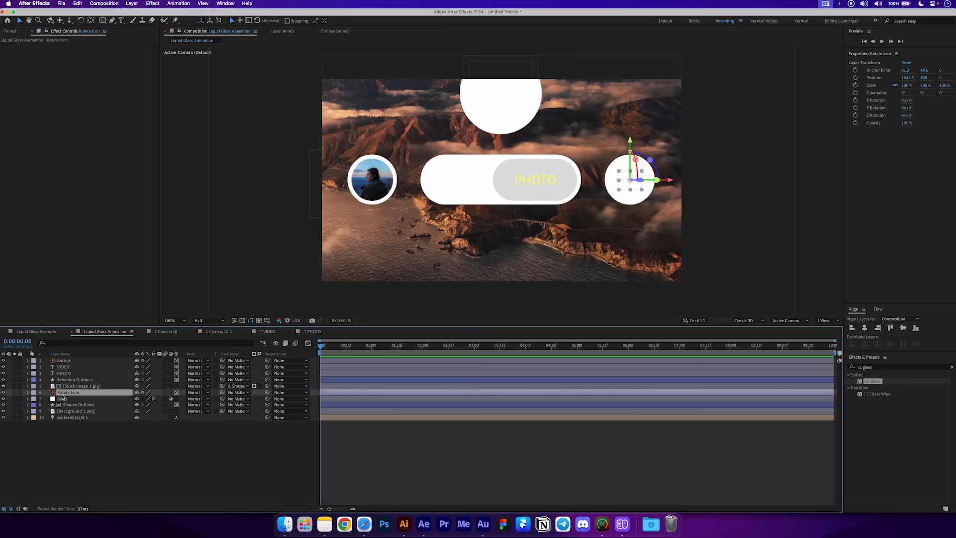
left_click(28, 392)
left_click(52, 413)
left_click(34, 412)
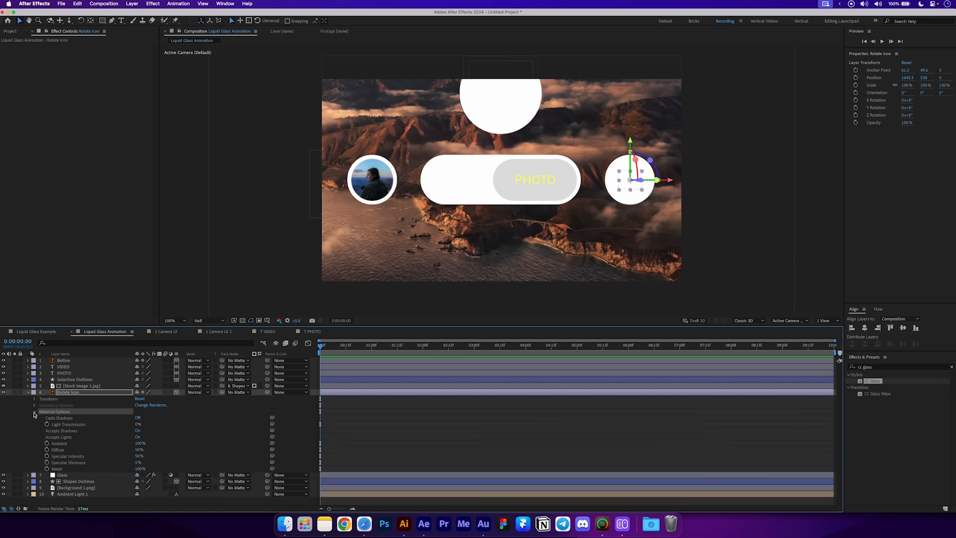
left_click(71, 438)
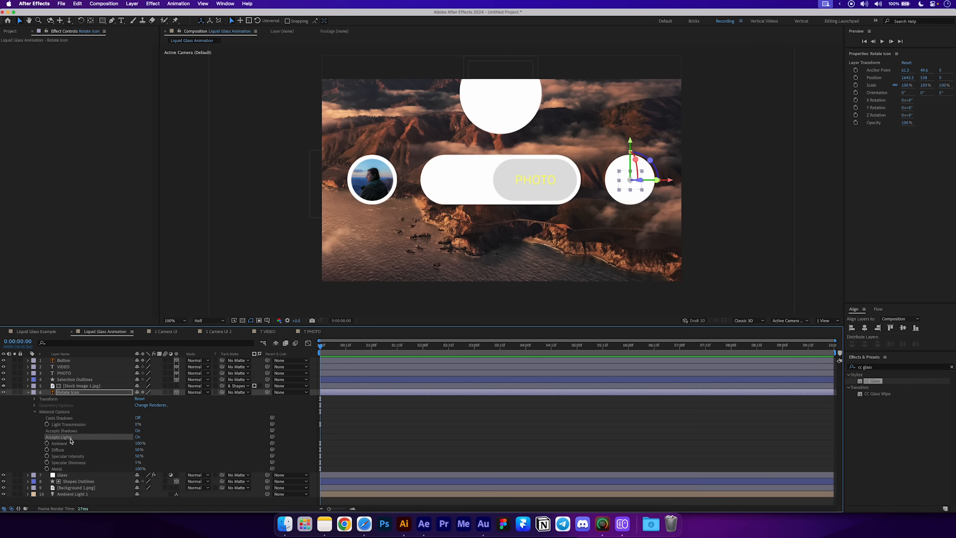
left_click(137, 438)
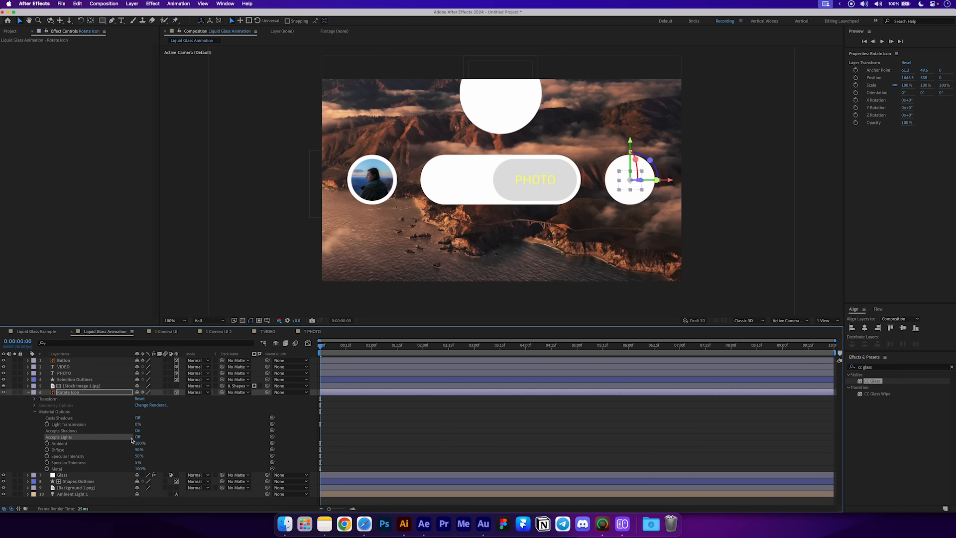
left_click(71, 399)
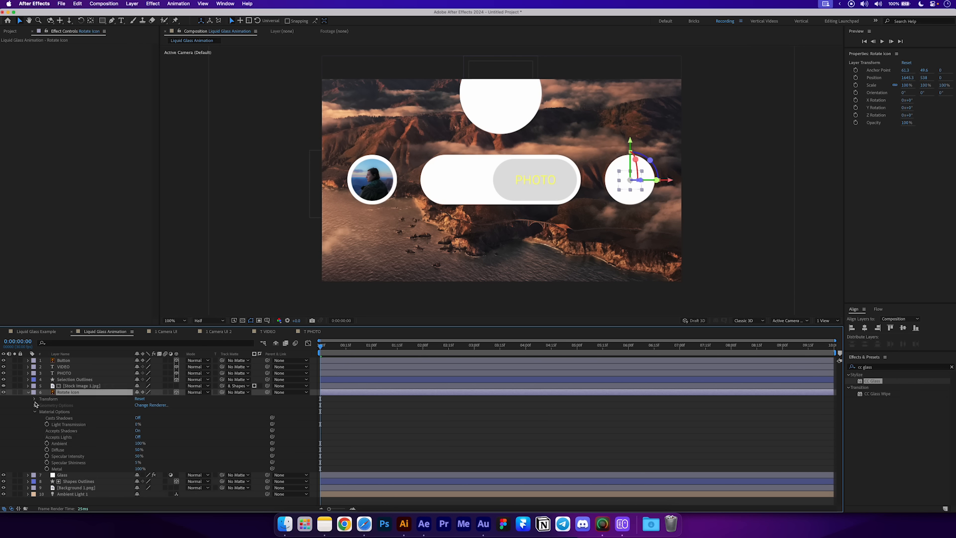
left_click(53, 412)
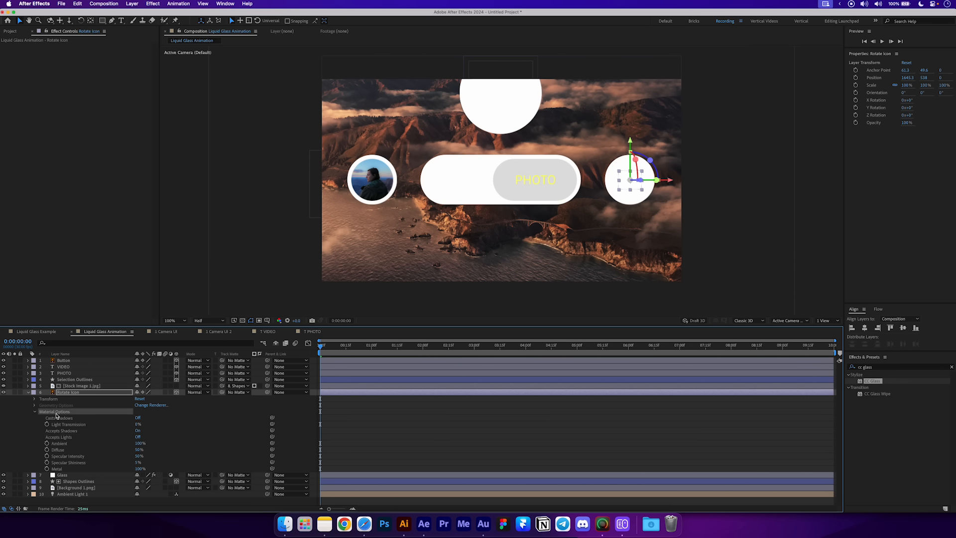
left_click(28, 393)
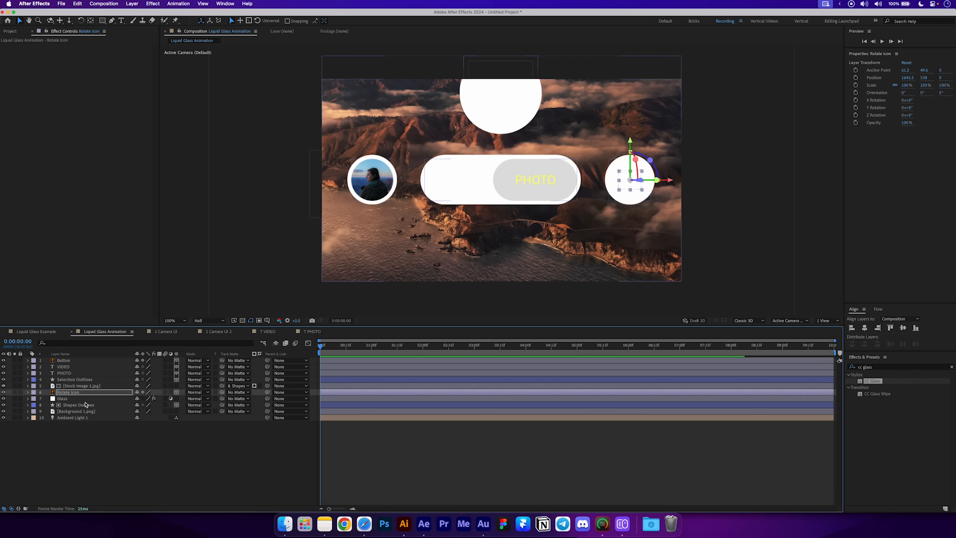
Turn off Accepts Lights for the PHOTO, VIDEO and Button layers.
left_click(73, 372, "super")
left_click(77, 366, "super")
left_click(78, 361, "super")
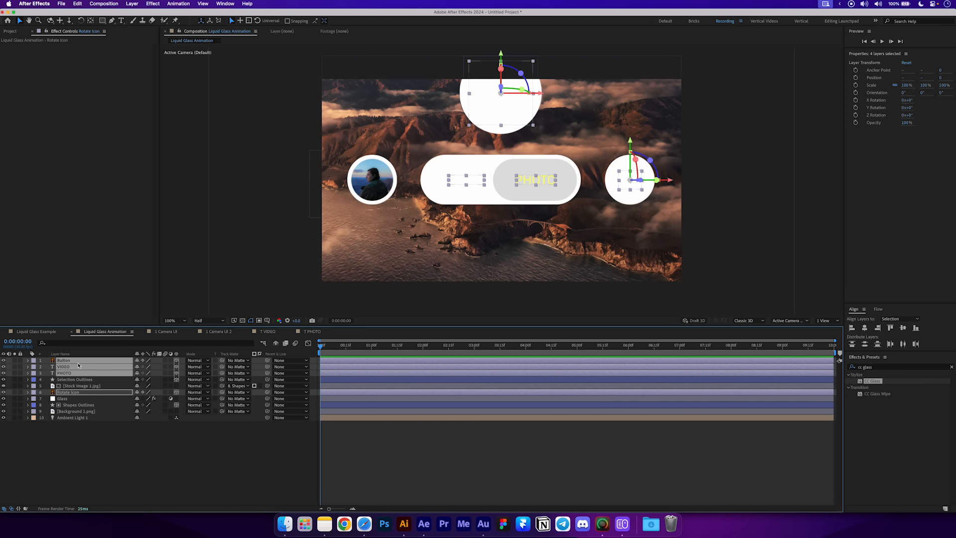
left_click(177, 477)
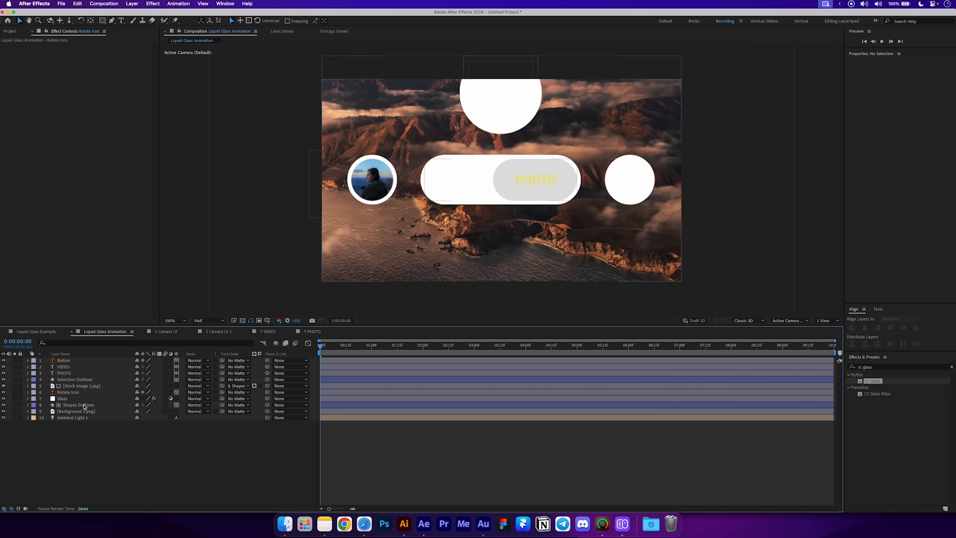
Set Shapes Outlines as the Glass layer's track matte and hide the Shapes Outlines layer.
left_click(66, 400)
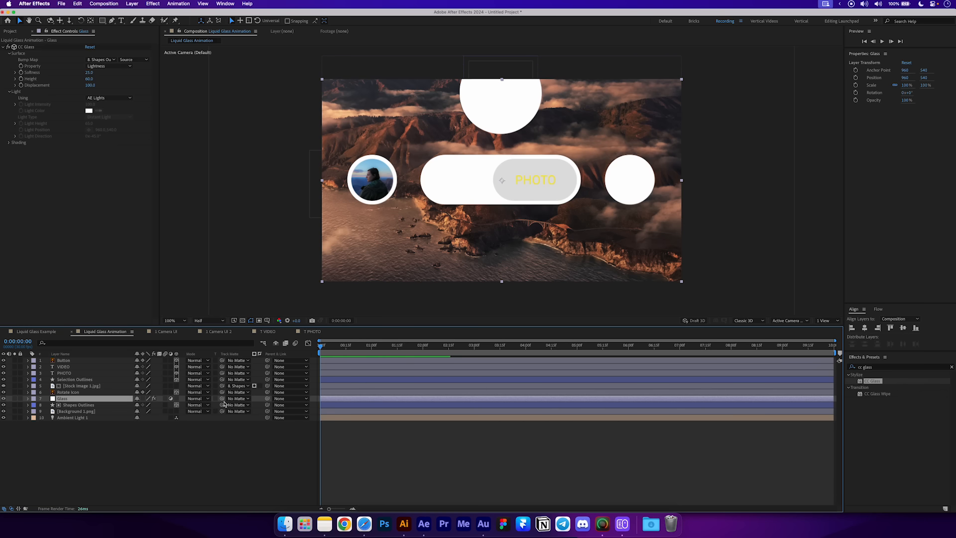
left_click_drag(222, 399, 91, 407)
left_click(166, 452)
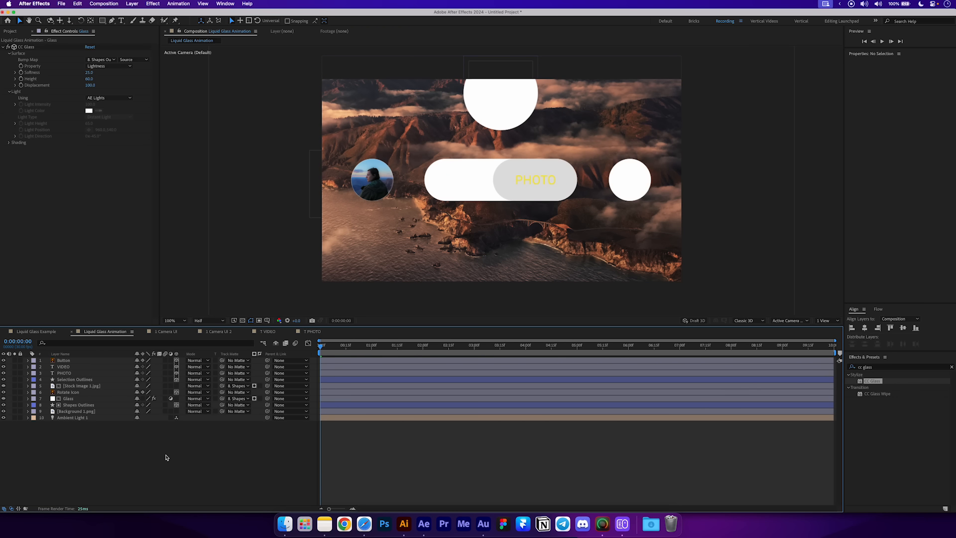
left_click(73, 410)
left_click(4, 404)
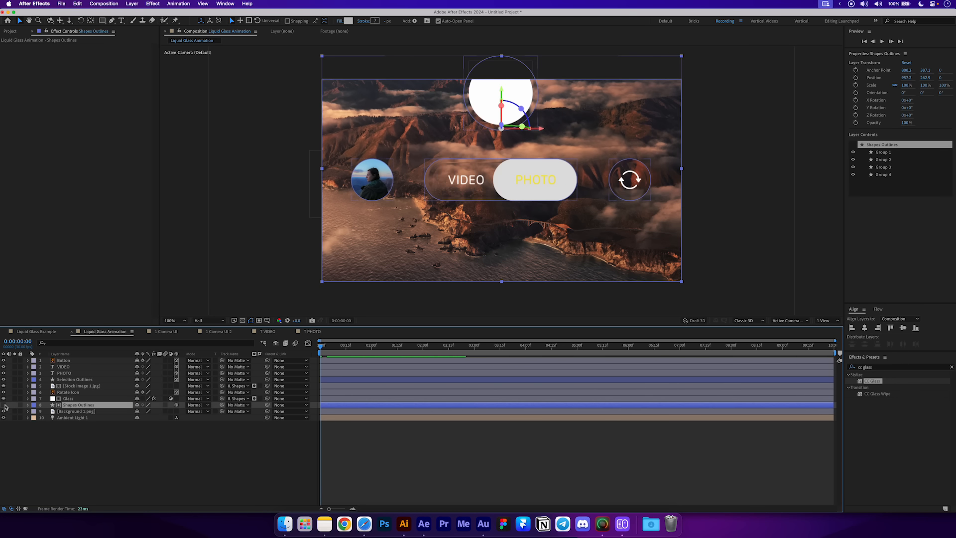
left_click(118, 444)
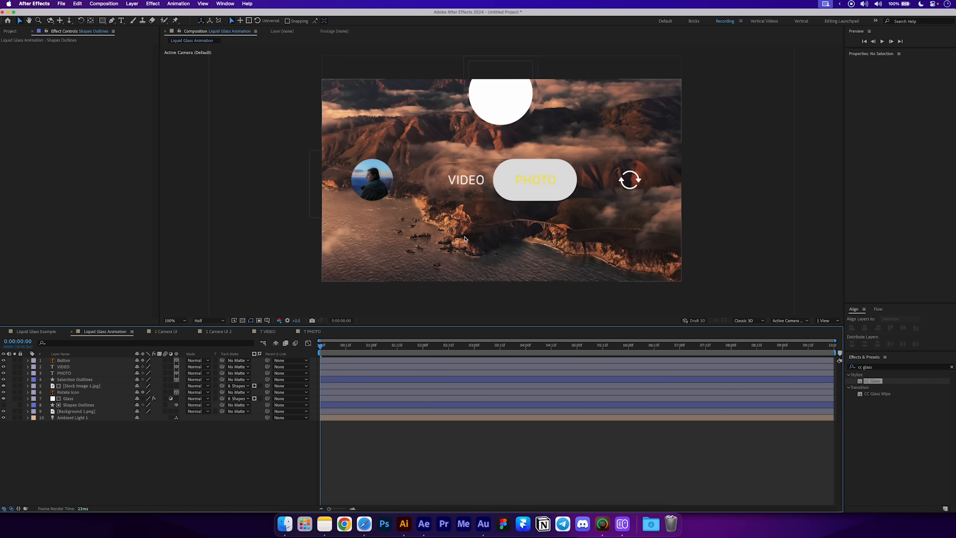
Apply Gaussian Blur to the Glass layer with a Blurriness of 25.
left_click(68, 398)
left_click(891, 367)
type("gauss")
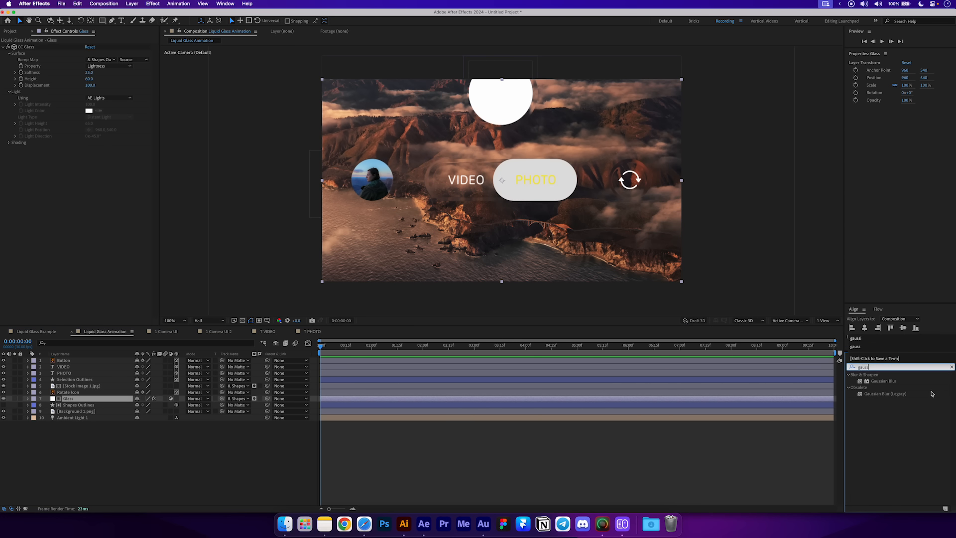
double_click(884, 381)
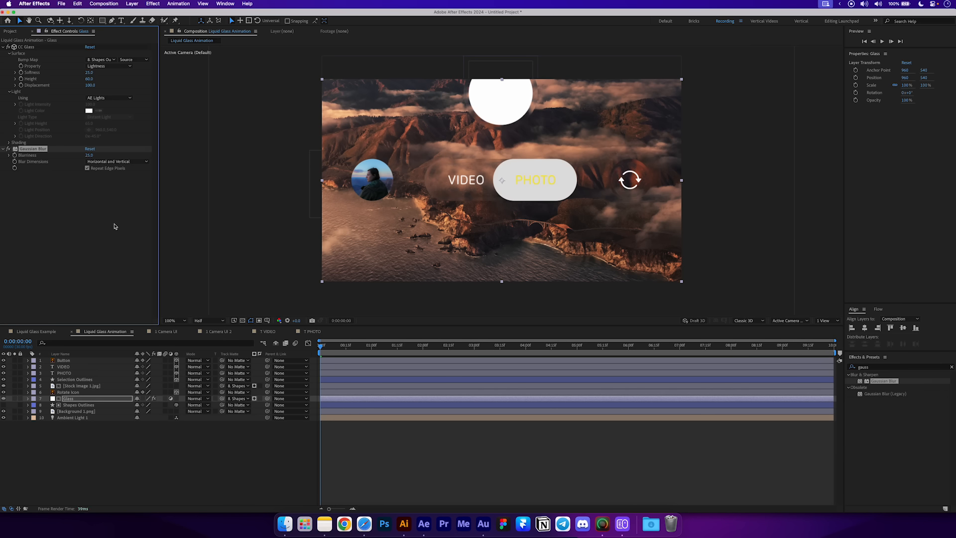
left_click(114, 227)
Apply Brightness & Contrast to the Glass layer and set Brightness to -20.
left_click(909, 369)
type("brig")
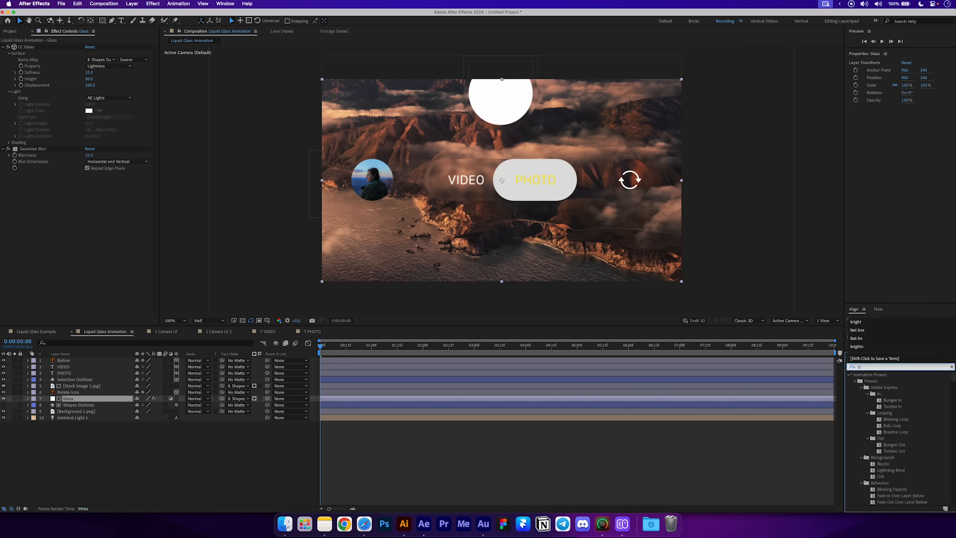
left_click_drag(897, 413, 700, 398)
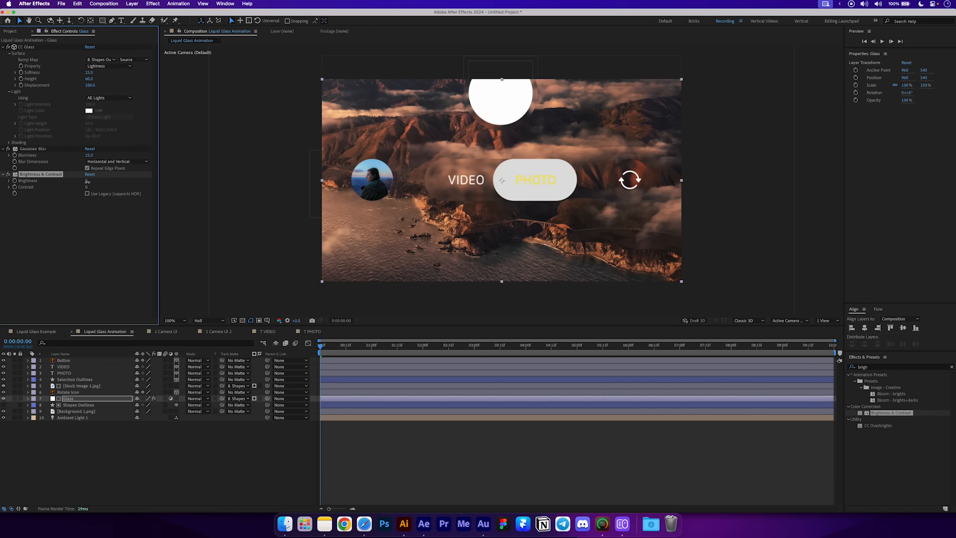
left_click_drag(87, 184, 76, 187)
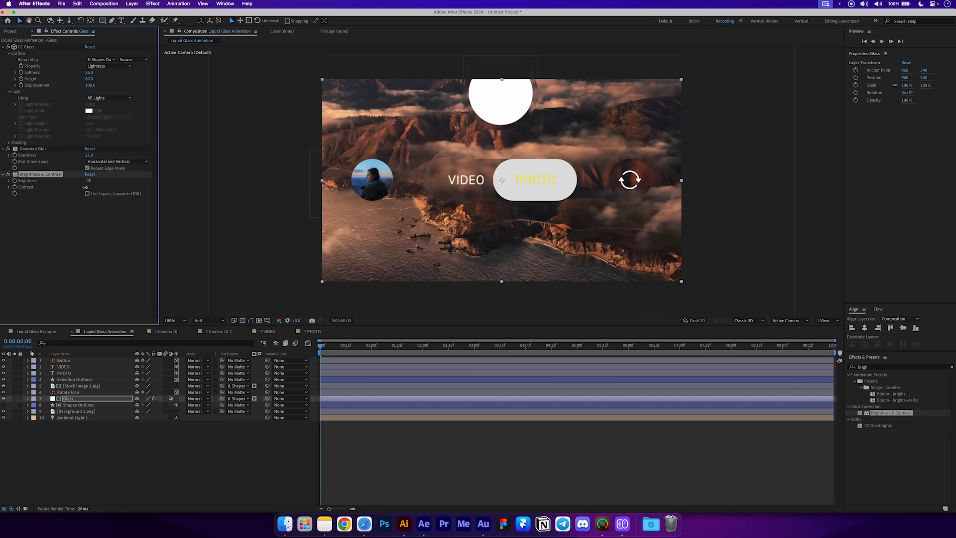
left_click(88, 398)
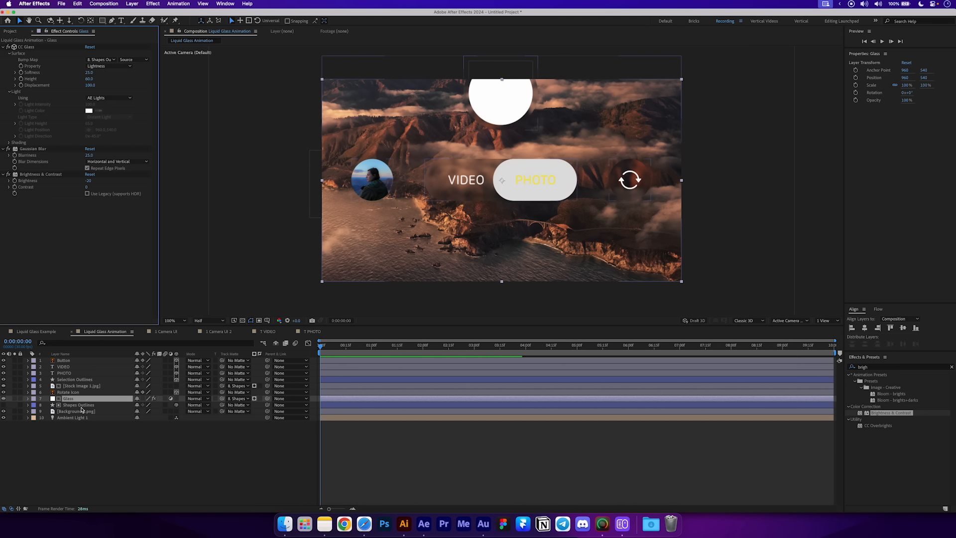
Duplicate the Shapes Outlines layer and rename the copy Stroke.
left_click(80, 408)
key("super+d")
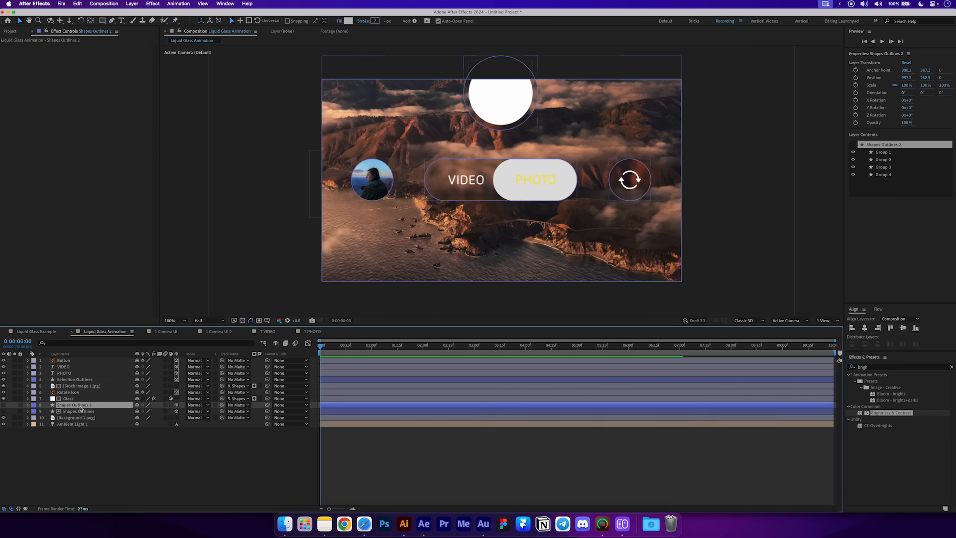
key("Return")
type("Stroke")
key("Return")
Duplicate the Stroke layer and rename the copy Dropshadow.
key("super+d")
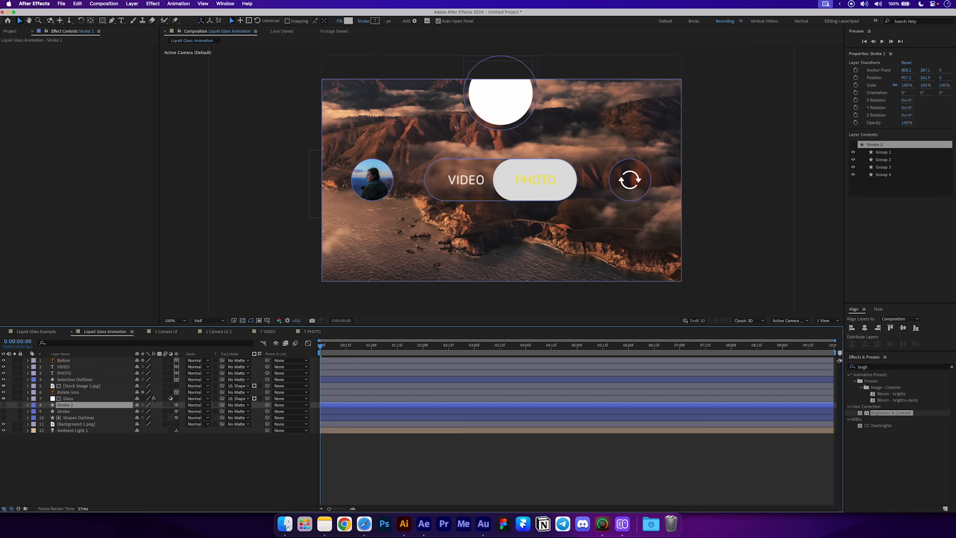
key("Return")
type("Dropsha")
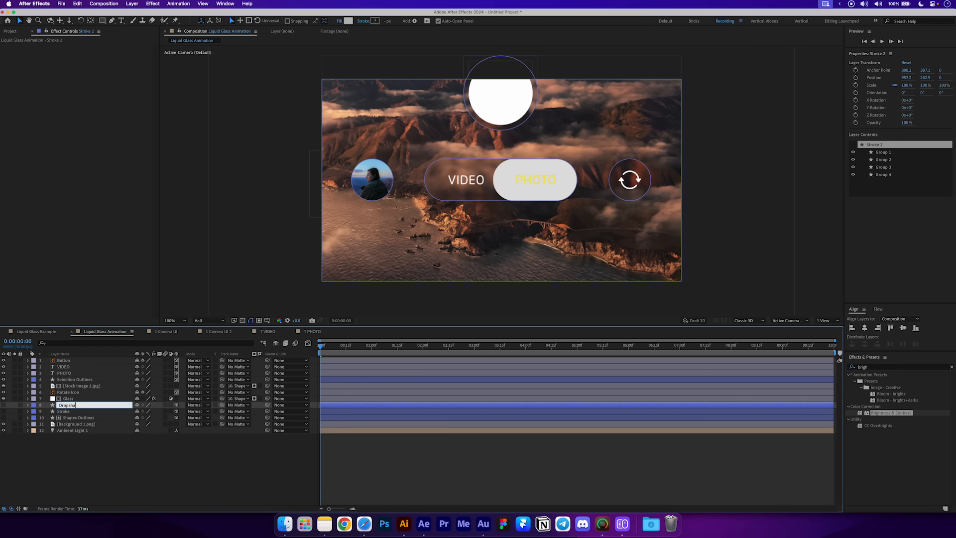
type("dow")
key("Return")
Place Stroke above Glass and Dropshadow below Shapes Outlines, and make both layers visible.
mouse_move(50, 406)
left_mouse_down()
mouse_move(73, 408)
mouse_move(85, 423)
mouse_move(70, 419)
mouse_move(70, 397)
left_mouse_up()
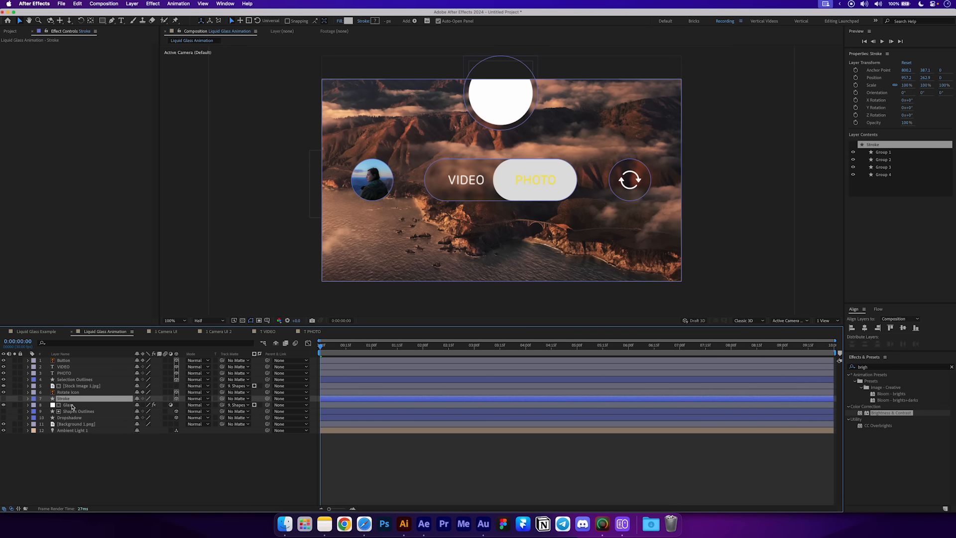
left_click(4, 418)
left_click(4, 398)
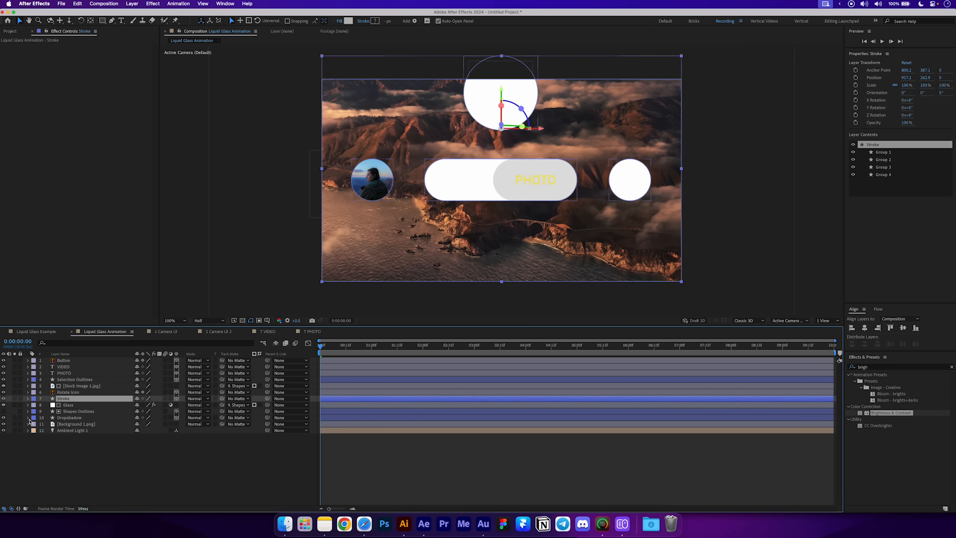
left_click(55, 443)
Copy the Fill, Fast Box Blur and Transform effects from Liquid Glass Example's Drop Shadow layer onto Liquid Glass Animation's Dropshadow layer.
left_click(70, 418)
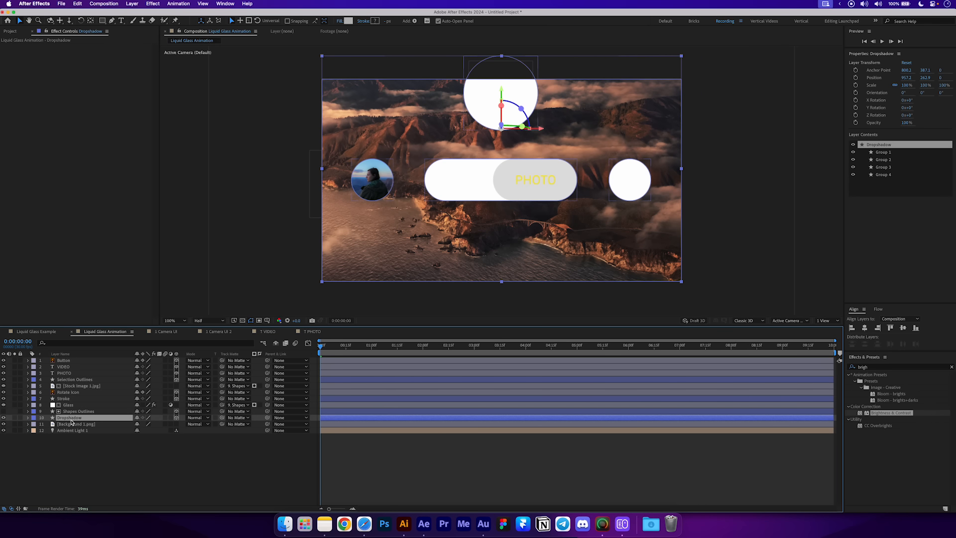
left_click(43, 332)
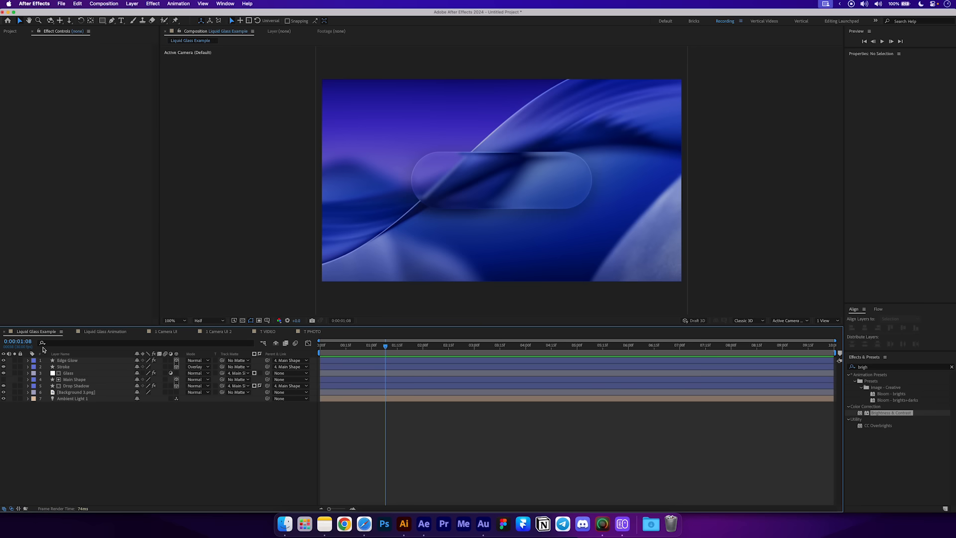
left_click(75, 386)
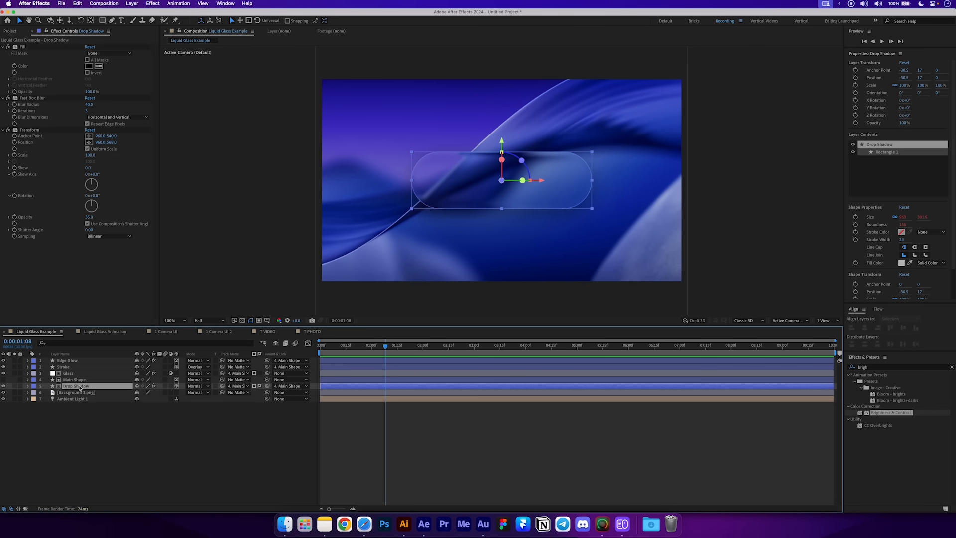
left_click(23, 48)
left_click(25, 129, "shift")
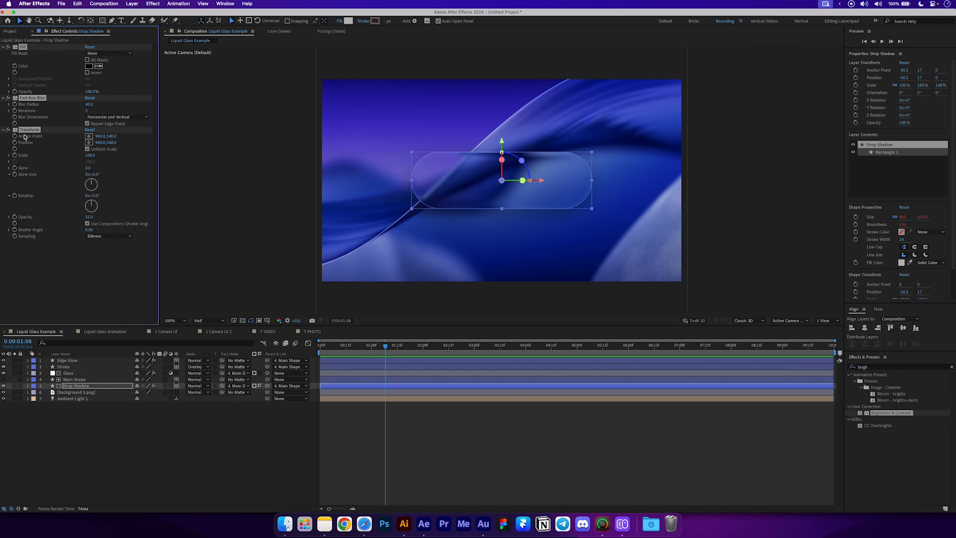
left_click(105, 331)
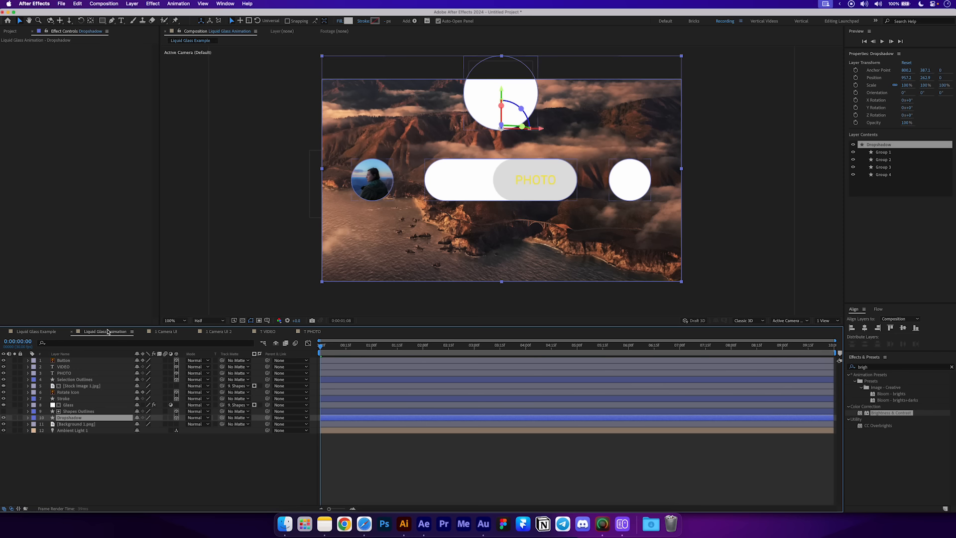
left_click(90, 419)
key("super+v")
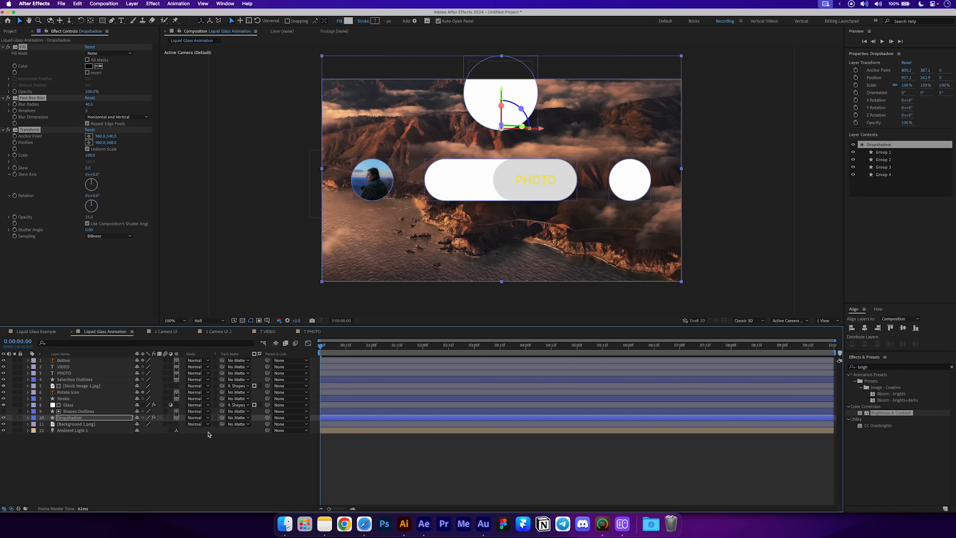
Set Shapes Outlines as the inverted track matte of the Dropshadow layer.
left_click_drag(221, 417, 109, 412)
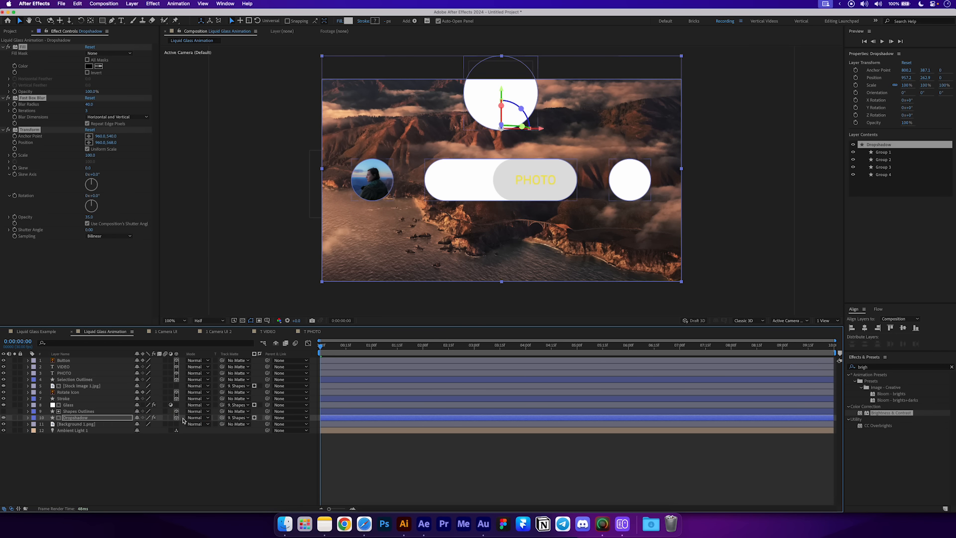
left_click(227, 456)
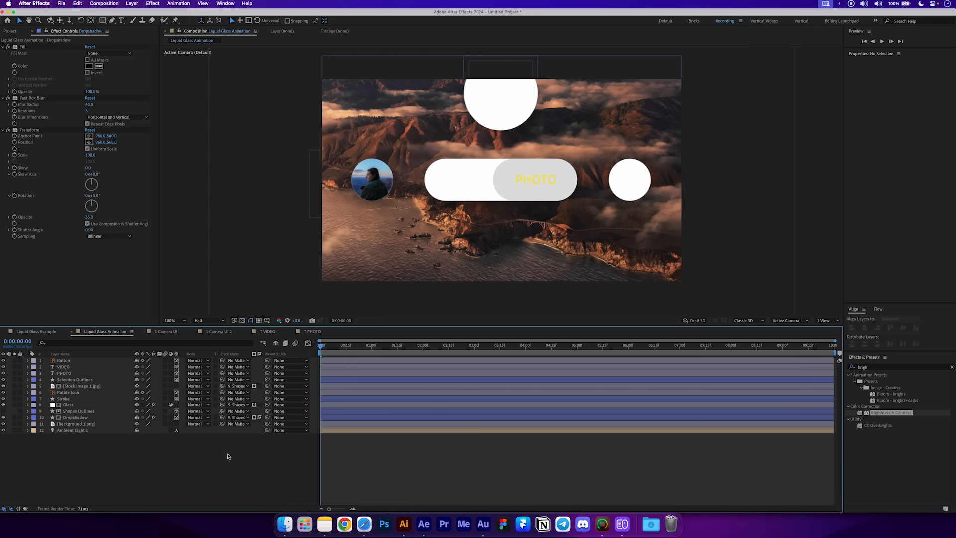
Expand the Stroke layer's contents to show the paths and fills inside Group 3 and Group 4.
left_click(65, 399)
left_click(28, 398)
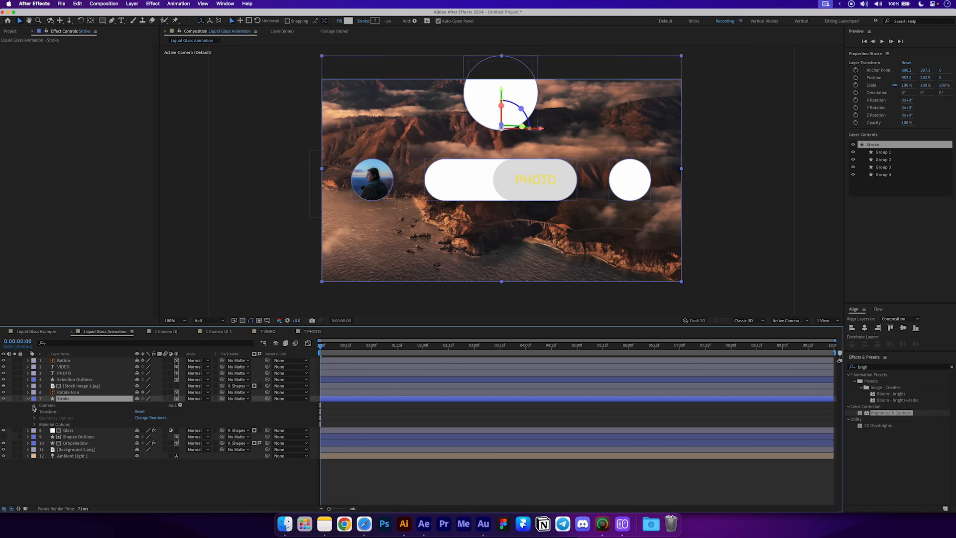
left_click(35, 405)
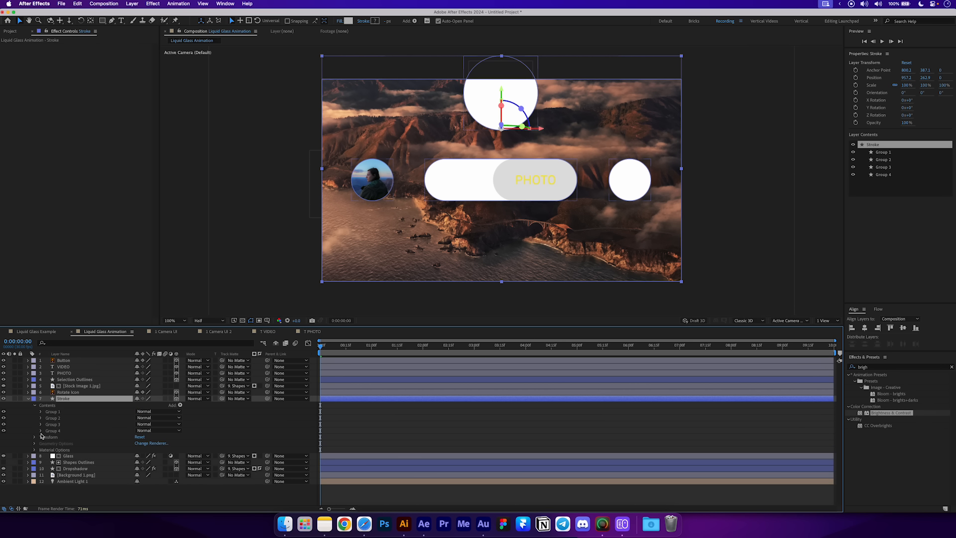
left_click(42, 430)
left_click(41, 424)
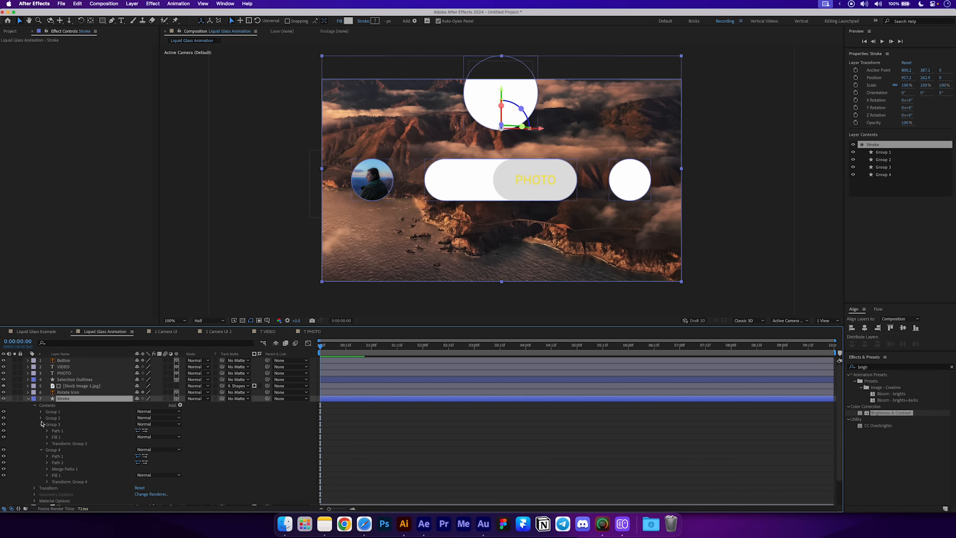
Hide the fill inside each of the four groups of the Stroke layer.
left_click(41, 417)
left_click(41, 411)
left_click_drag(136, 326, 144, 238)
left_click(60, 427)
left_click(59, 389)
left_click(4, 388)
left_click(56, 362)
left_click(4, 362)
left_click(56, 337)
left_click(4, 337)
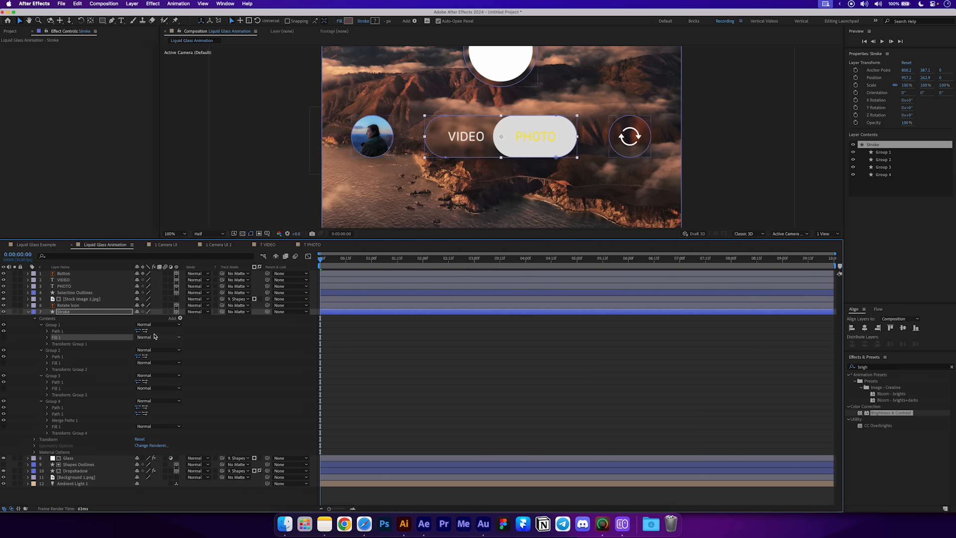
Add a stroke to the Stroke layer's contents, place it outside the groups below Group 4, and expand its properties.
left_click(181, 319)
left_click(197, 384)
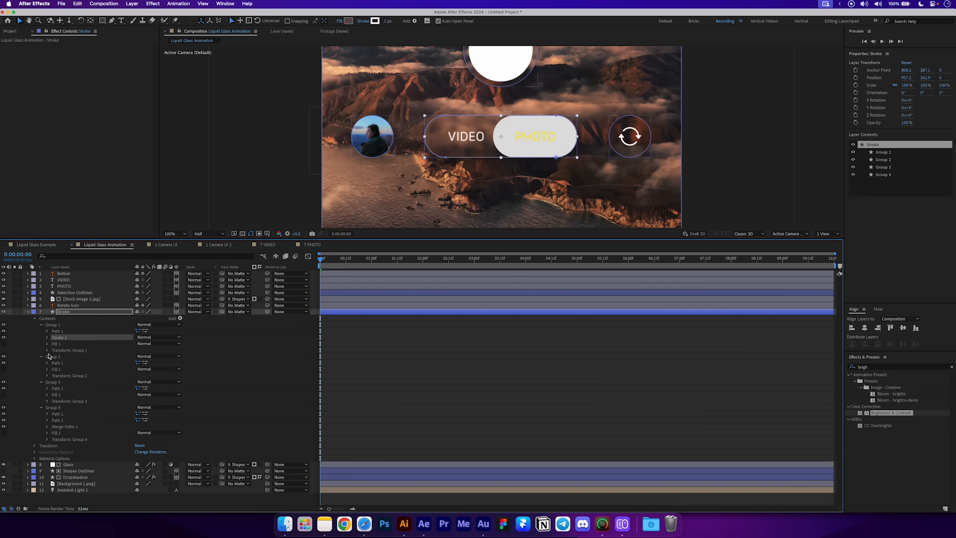
mouse_move(56, 340)
left_mouse_down()
mouse_move(57, 447)
mouse_move(61, 410)
left_mouse_up()
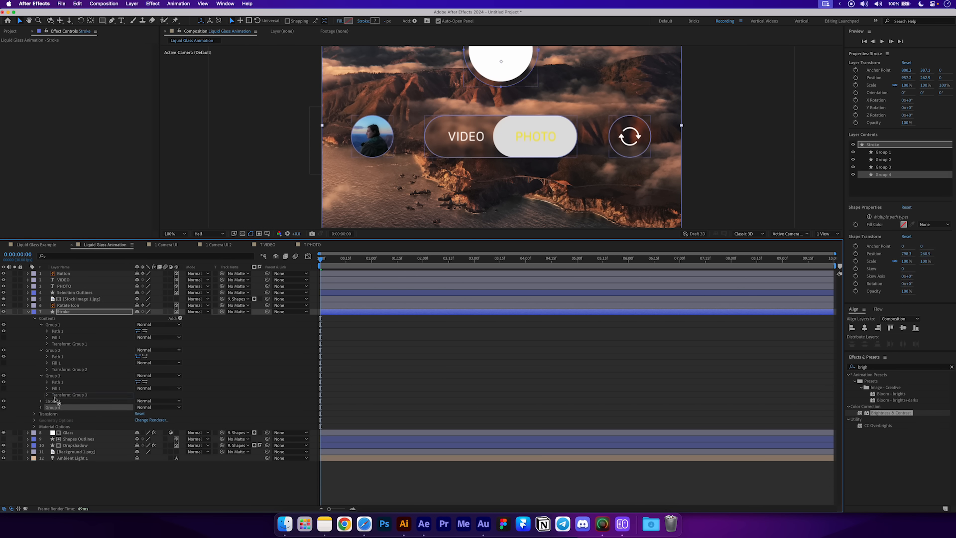
left_click(62, 410)
left_click(40, 407)
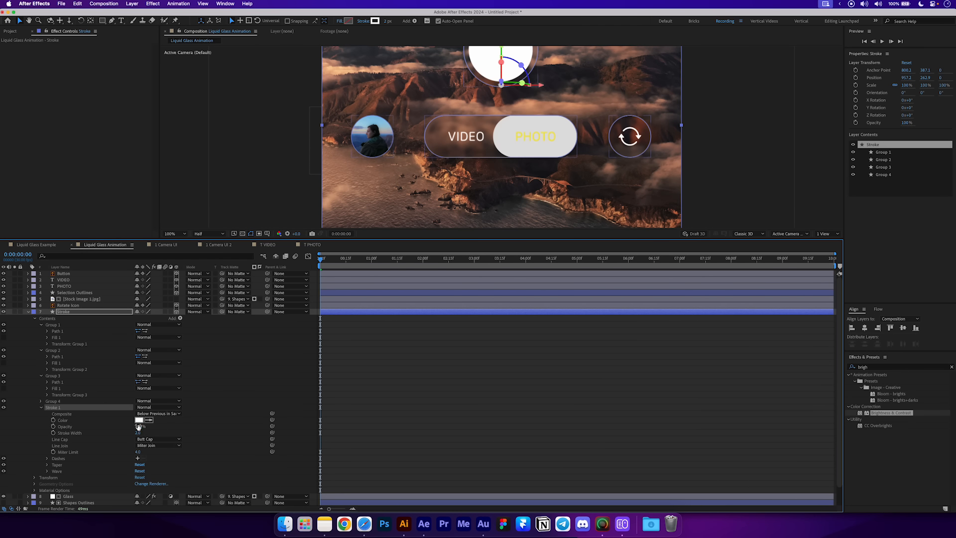
Set the Stroke layer's blending mode to Overlay and its opacity to 50%.
left_click(194, 315)
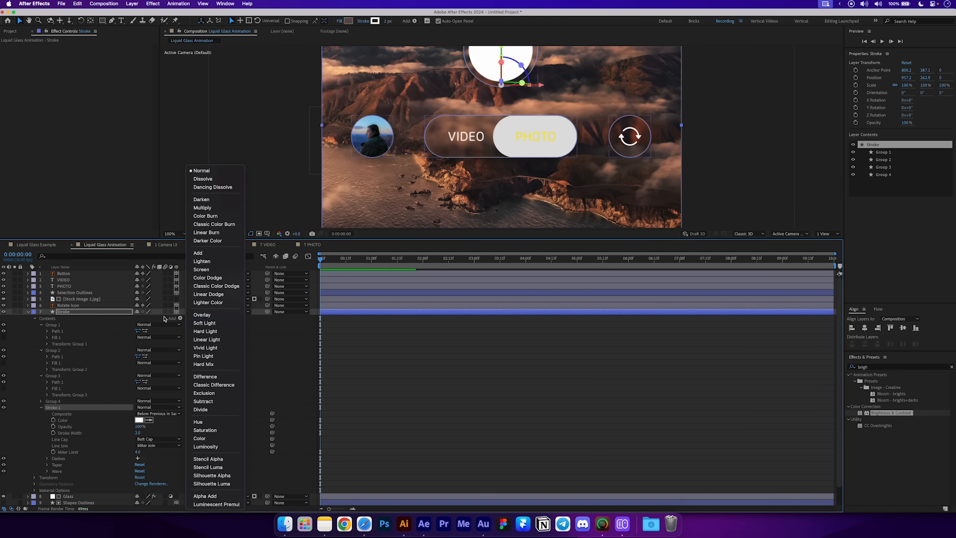
left_click(202, 313)
left_click(112, 313)
key("t")
left_click(142, 318)
type("50")
key("Return")
left_click(236, 406)
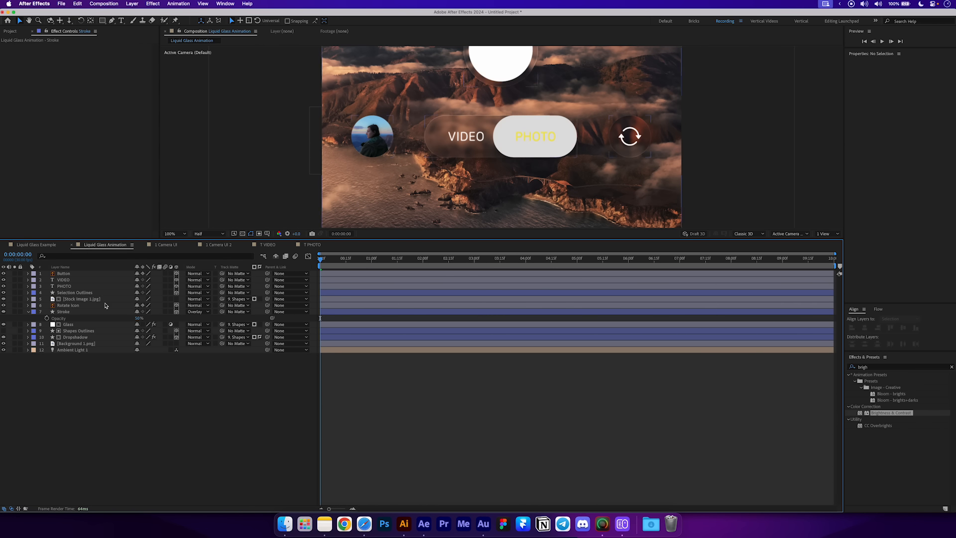
Assign the Purple label colour to the Stroke, Glass, Shapes Outlines and Dropshadow layers.
left_click(28, 311)
left_click(67, 312)
left_click(75, 331, "shift")
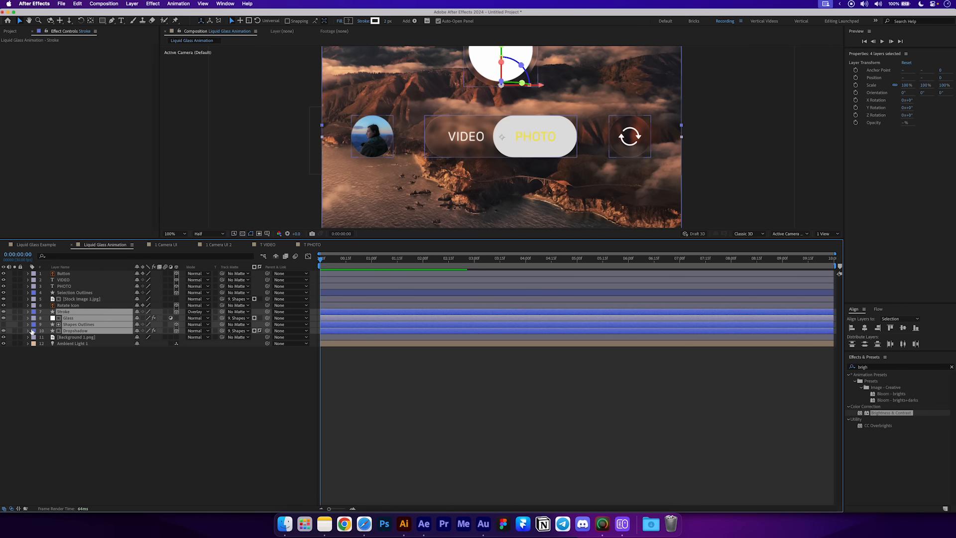
left_click(32, 330)
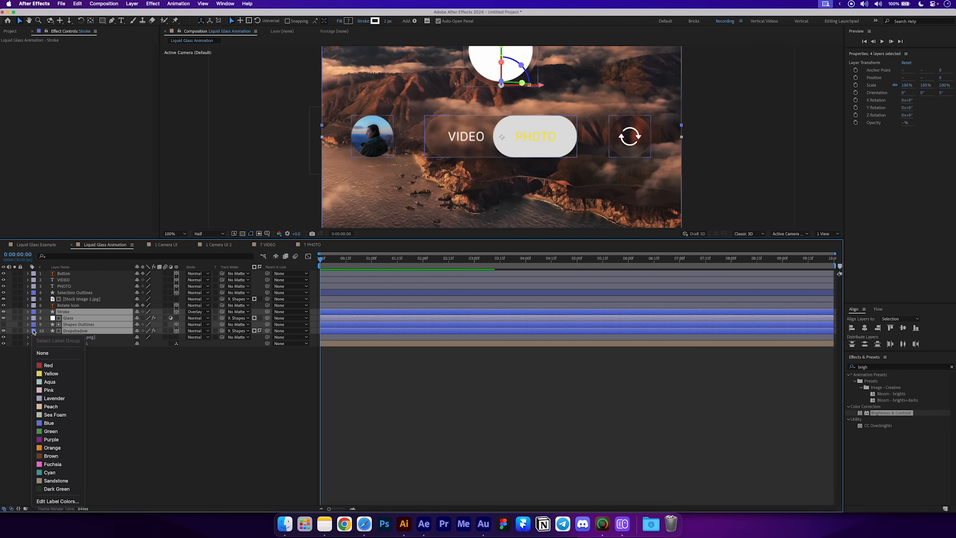
left_click(54, 407)
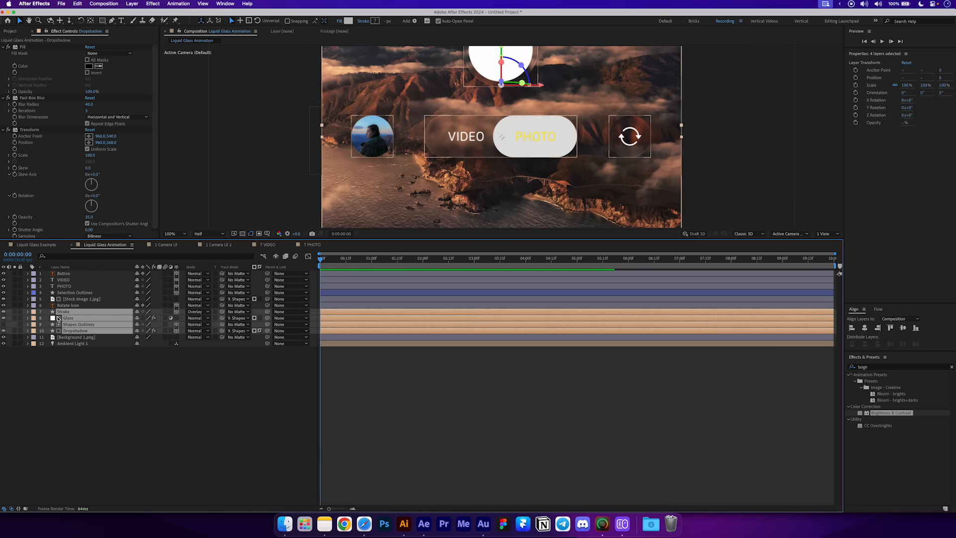
left_click(34, 318)
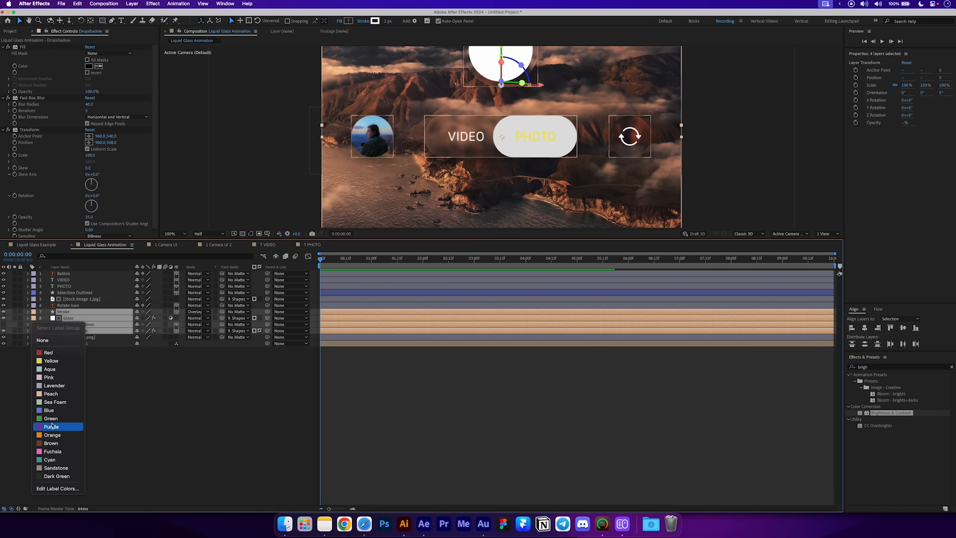
left_click(51, 426)
left_click(132, 395)
left_click_drag(378, 242, 375, 298)
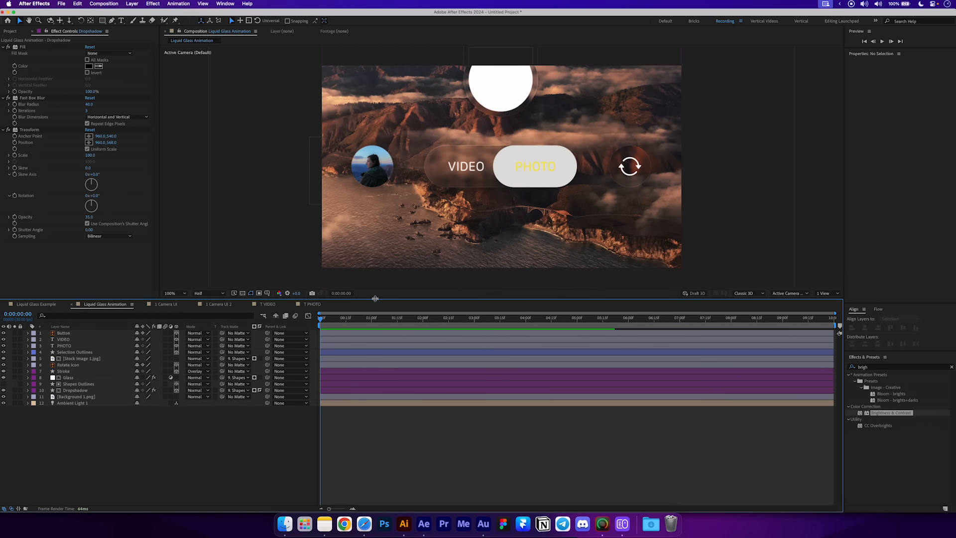
Examine which shape in the composition each group of the Shapes Outlines layer controls.
left_click(68, 372)
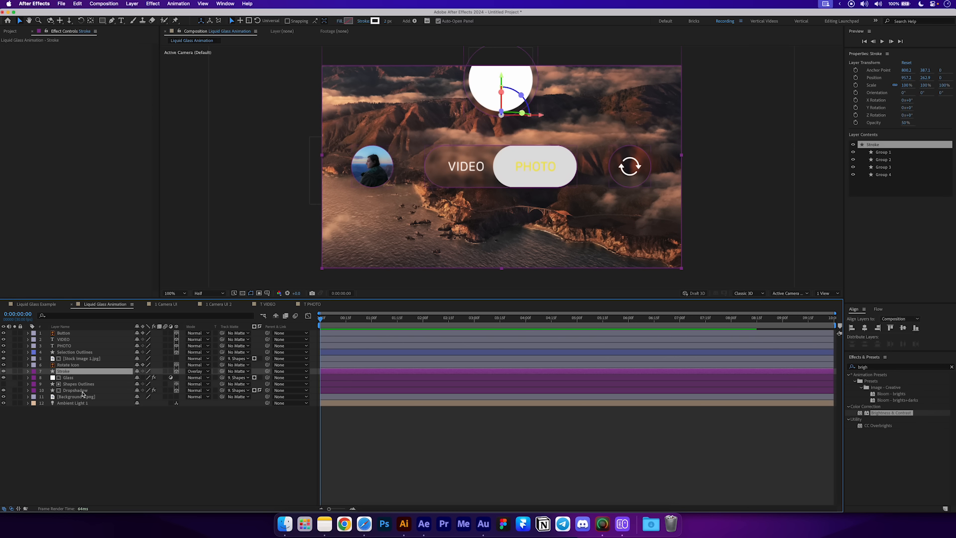
left_click(82, 391, "super")
left_click(82, 385)
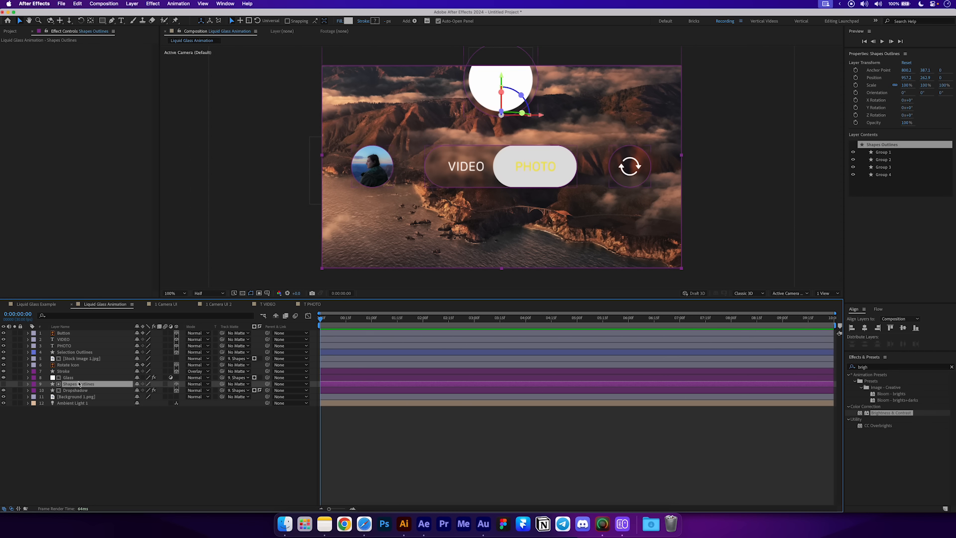
left_click(28, 384)
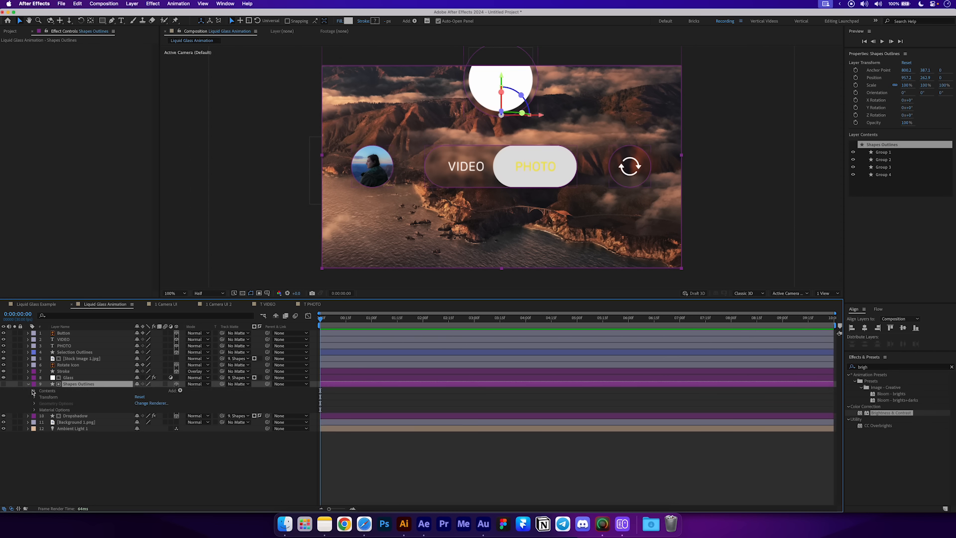
left_click(34, 391)
left_click(58, 402)
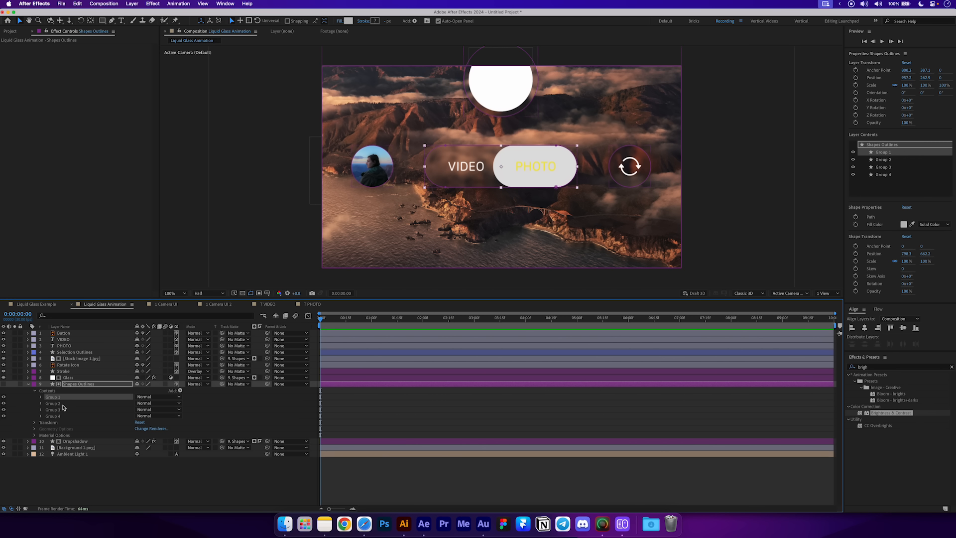
left_click(61, 410)
left_click(60, 416)
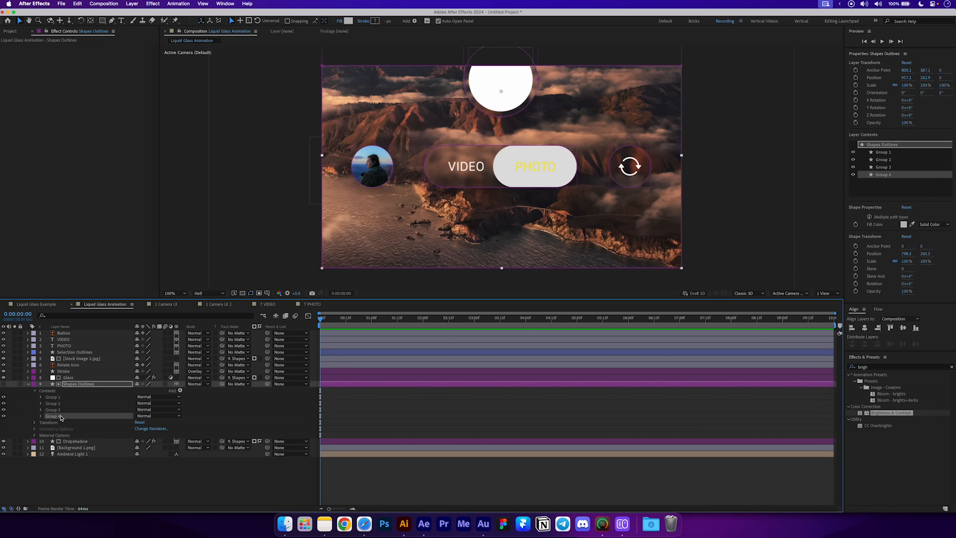
left_click(59, 397)
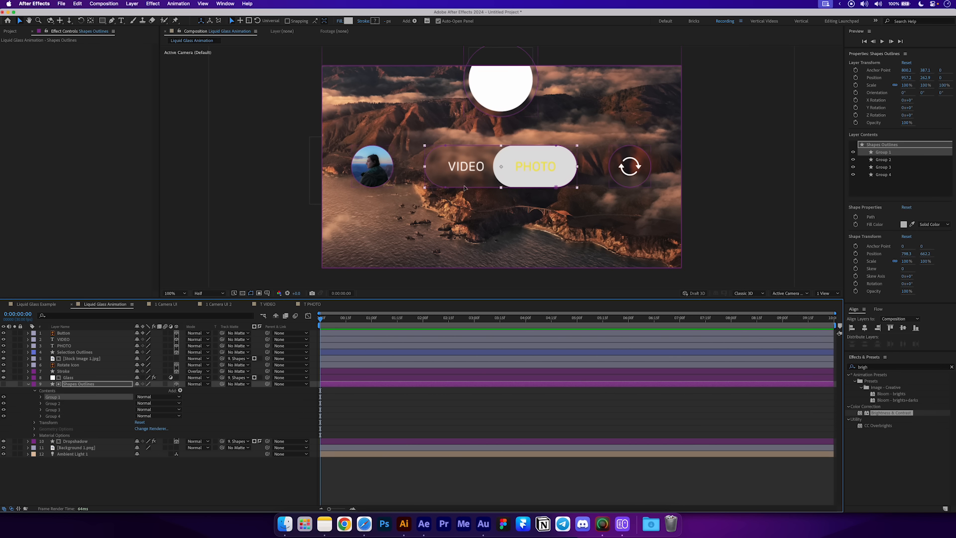
Link the Group 1 path of the Stroke layer to the Group 1 path of the Shapes Outlines layer.
left_click(41, 398)
left_click(54, 403)
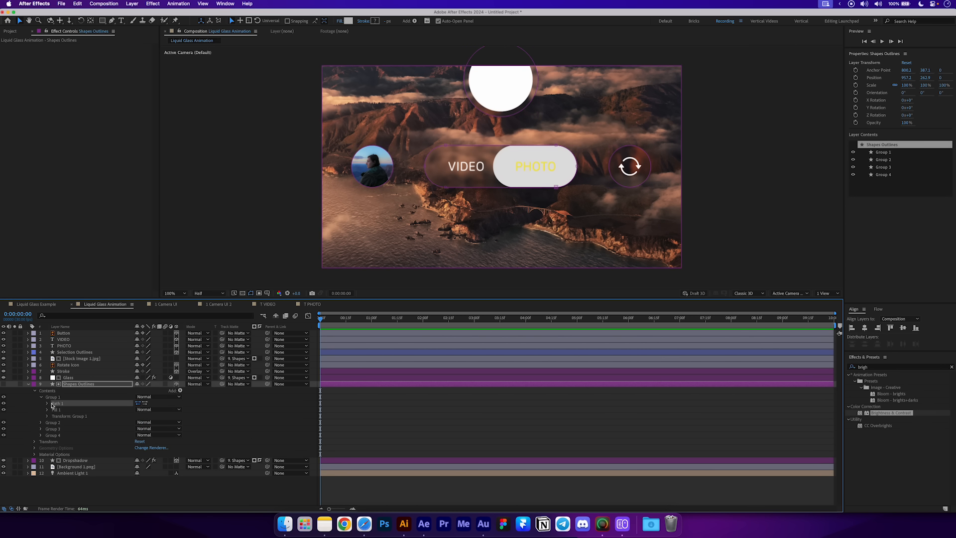
left_click(48, 403)
left_click(74, 411)
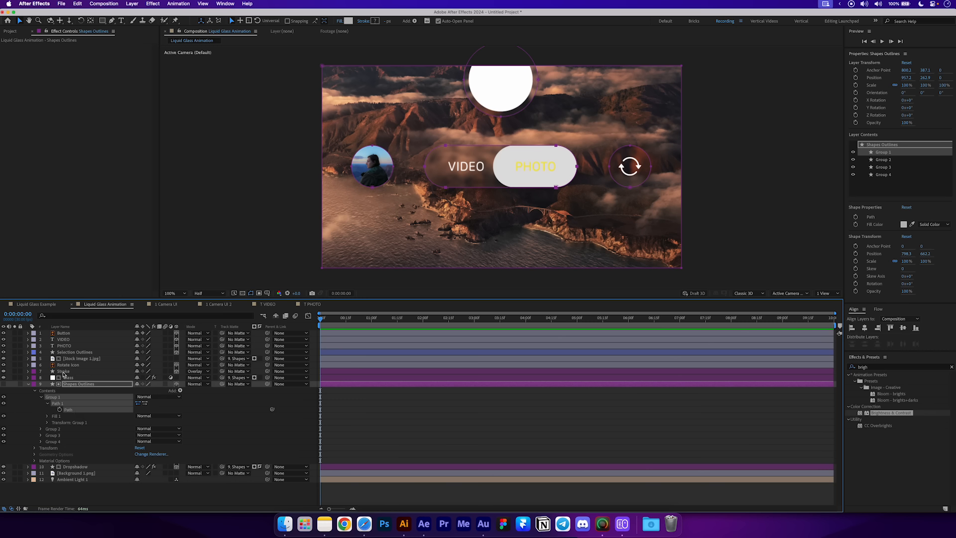
left_click_drag(117, 298, 112, 206)
left_click(28, 278)
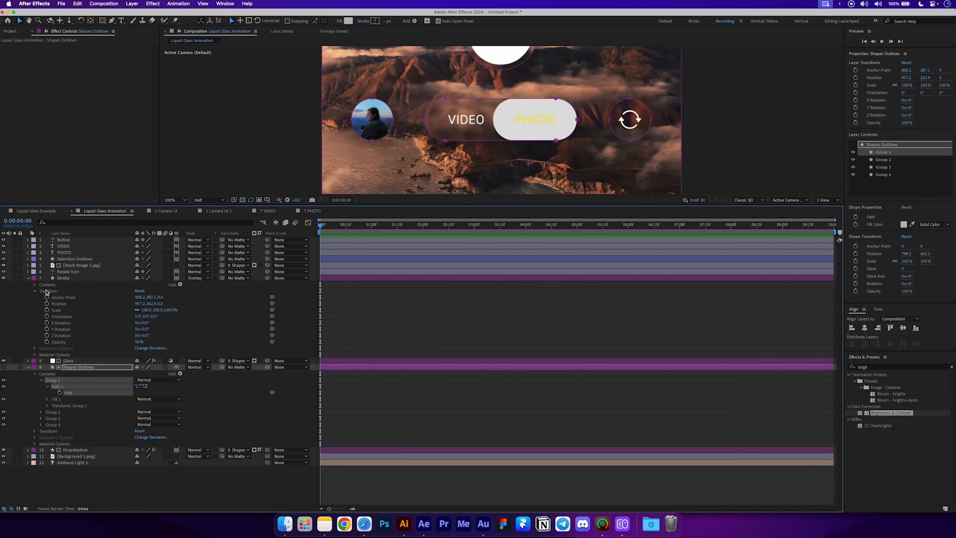
left_click(38, 290)
left_click(35, 290)
left_click(35, 285)
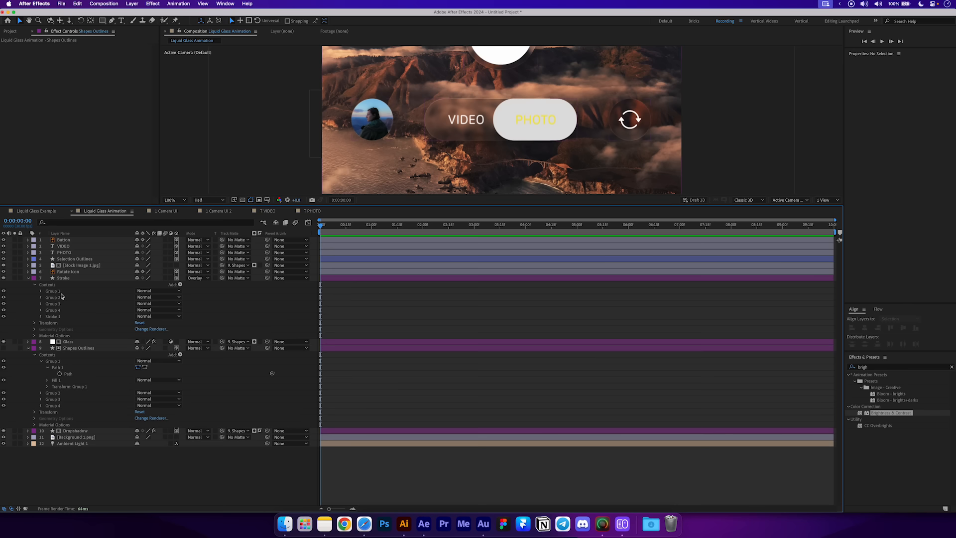
left_click(52, 290)
left_click(41, 290)
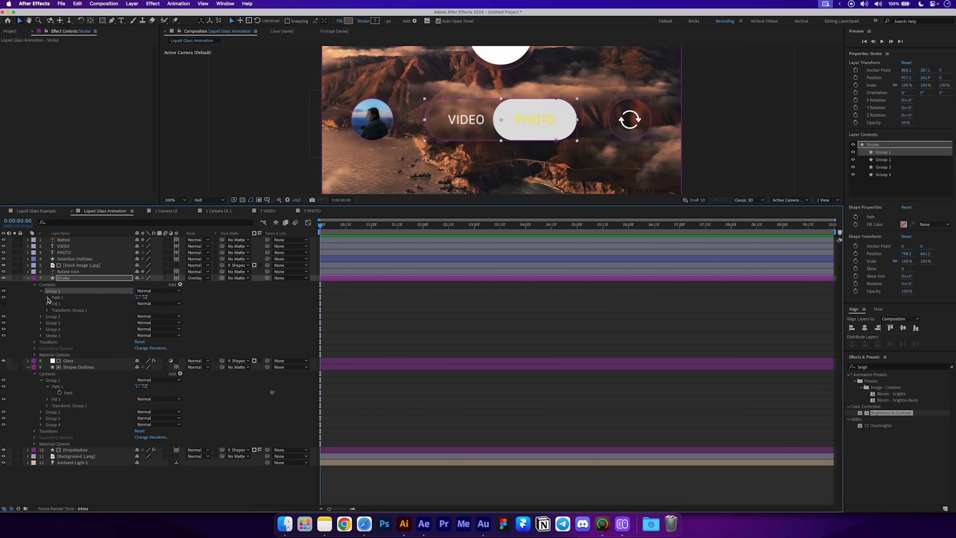
left_click(48, 298)
left_click(70, 303)
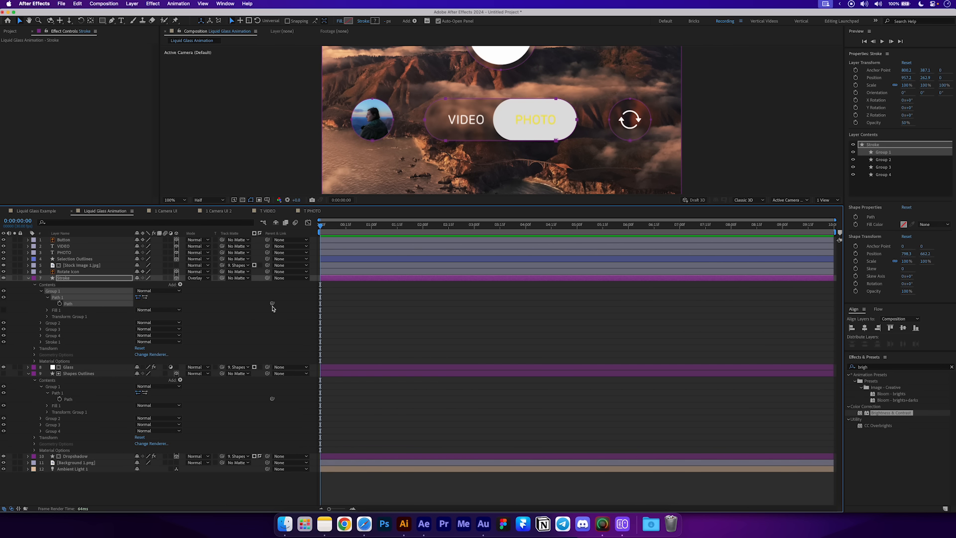
left_click_drag(272, 305, 72, 398)
Link the Group 1 path of the Dropshadow layer to the Group 1 path of the Shapes Outlines layer.
left_click(28, 456)
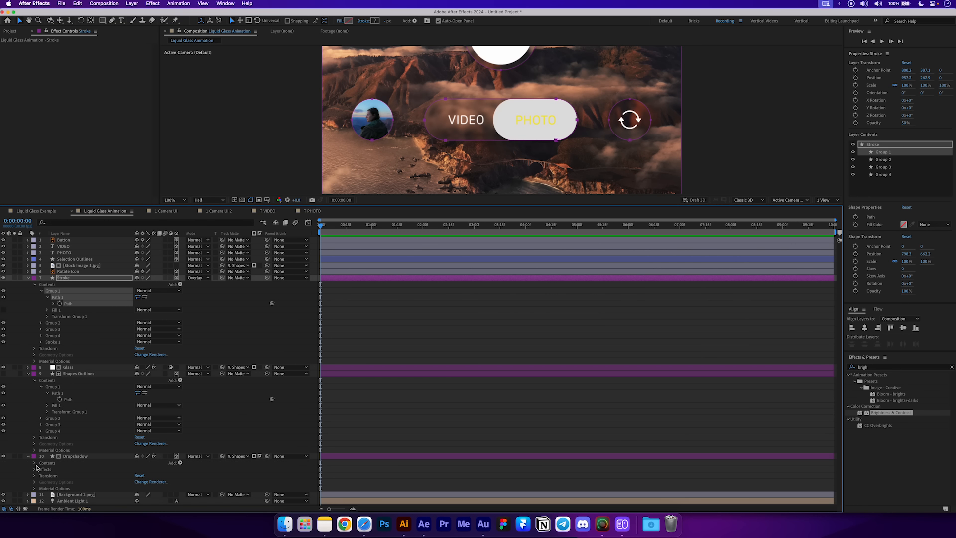
left_click(35, 463)
scroll(34, 466, "down", 2)
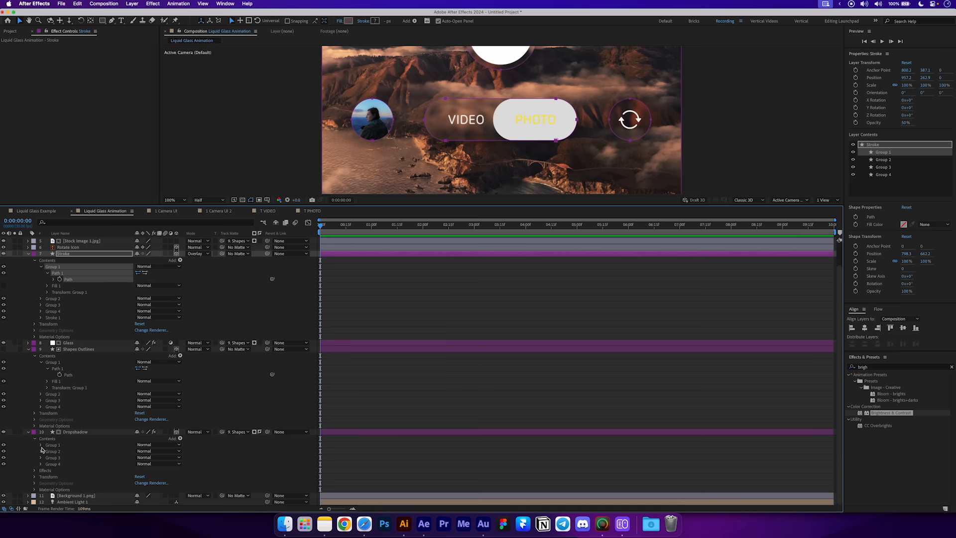
left_click(47, 452)
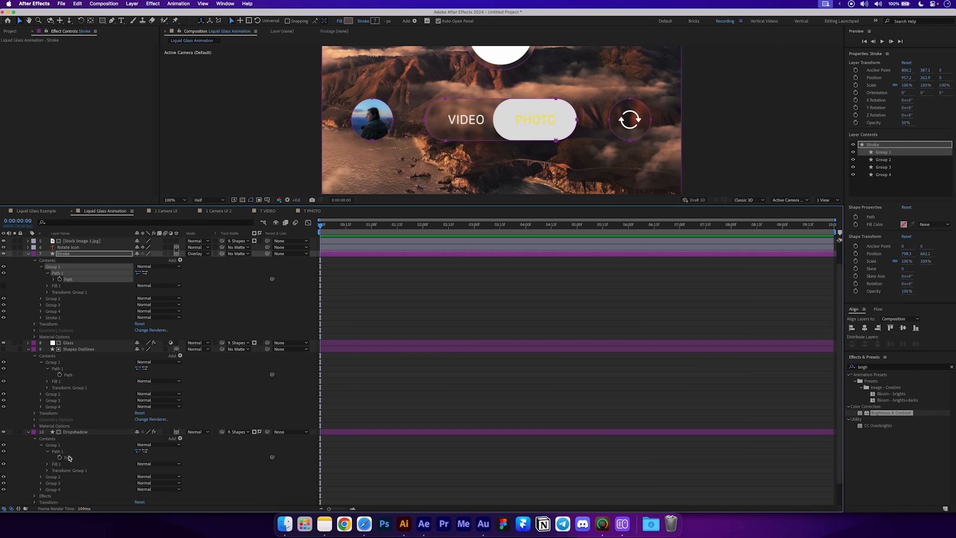
left_click(67, 457)
left_click_drag(272, 458, 68, 374)
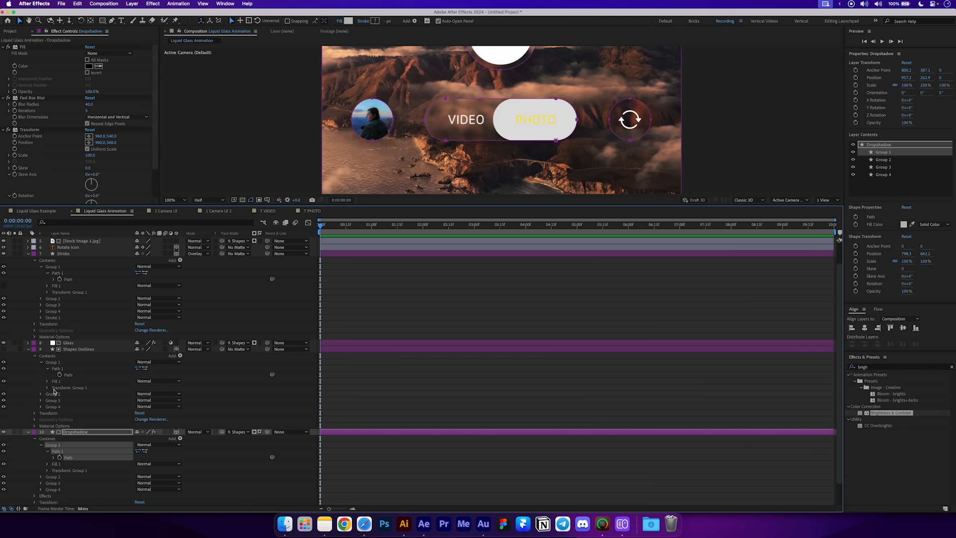
Collapse Group 1 in the three shape layers and reveal the Position property of Group 2 in Shapes Outlines.
left_click(41, 362)
left_click(42, 420)
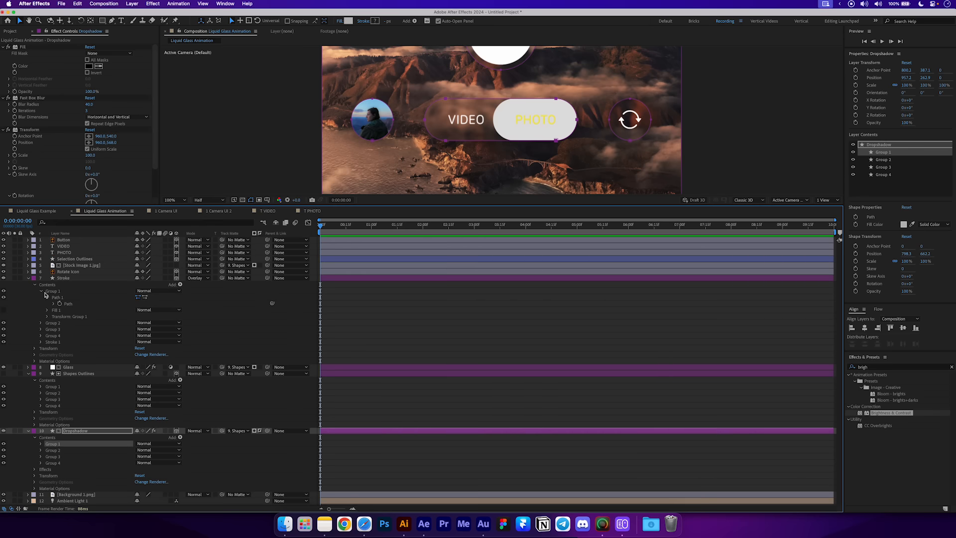
left_click(41, 292)
left_click(63, 297)
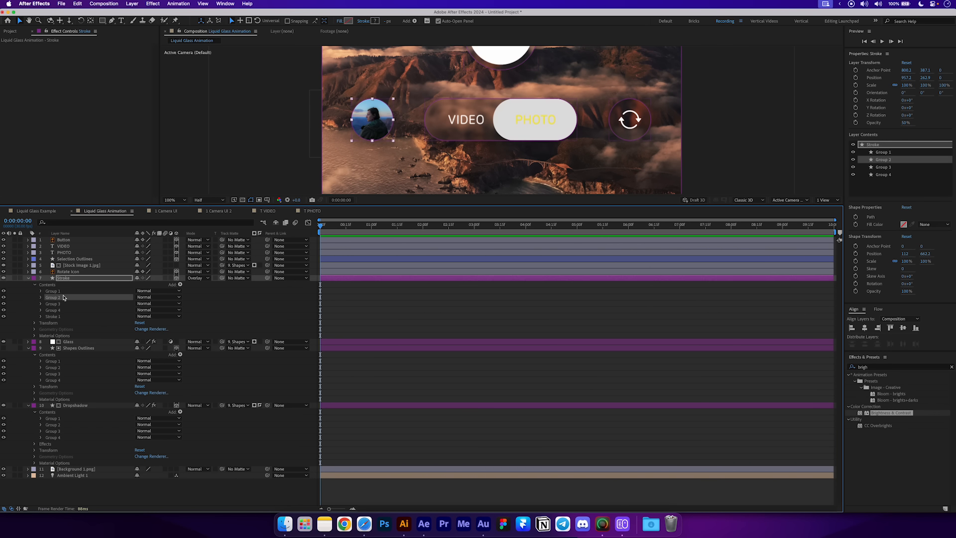
left_click(53, 368)
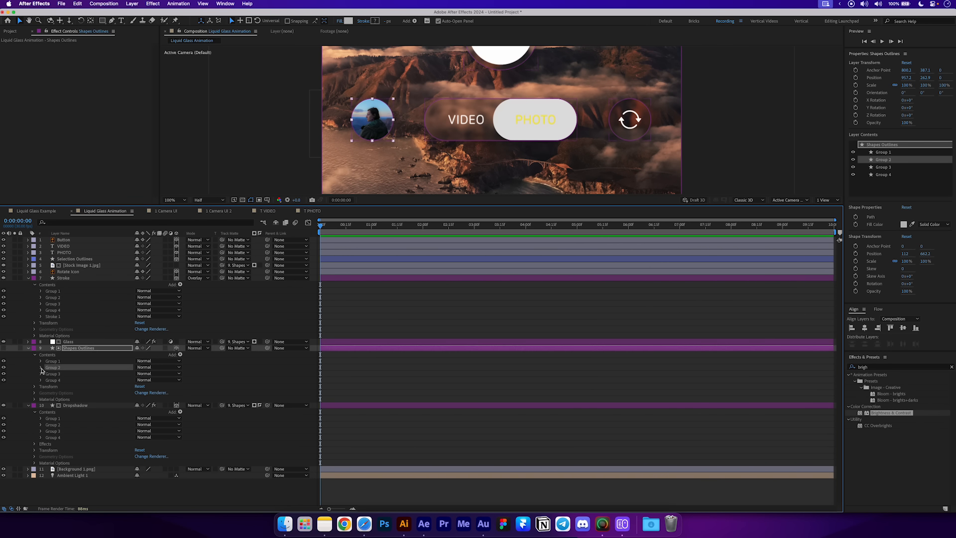
left_click(42, 367)
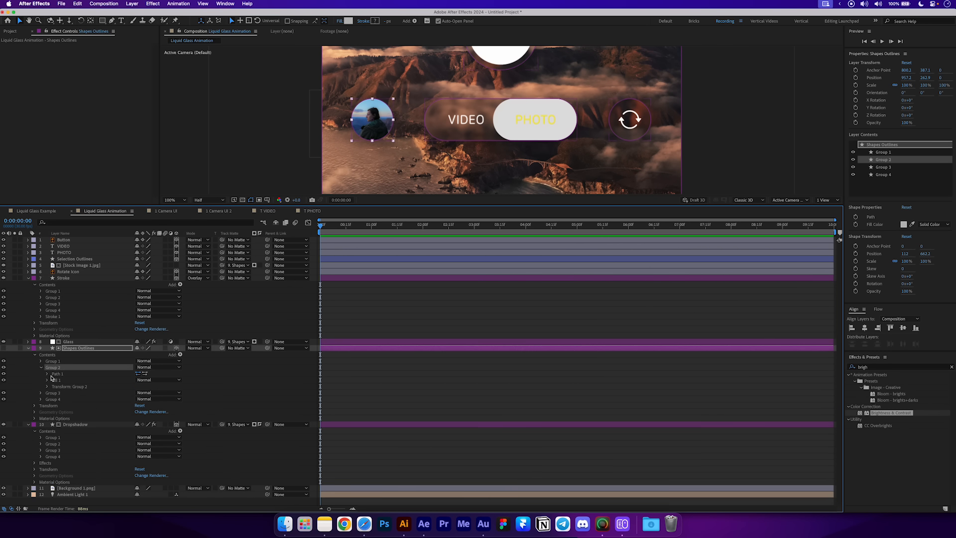
left_click(68, 387)
left_click(48, 387)
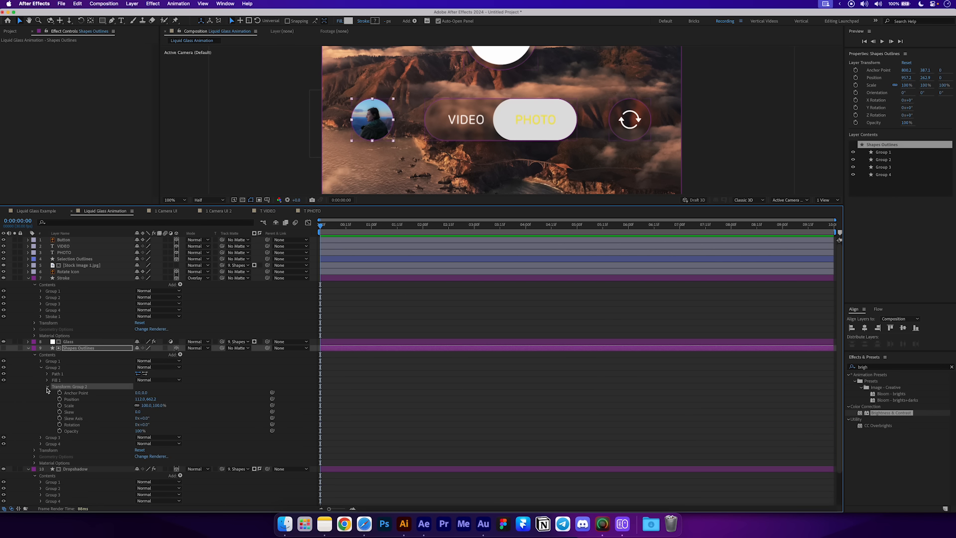
scroll(90, 400, "down", 2)
left_click(76, 365)
mouse_move(141, 362)
left_mouse_down()
mouse_move(85, 369)
mouse_move(135, 372)
left_mouse_up()
scroll(98, 373, "up", 3)
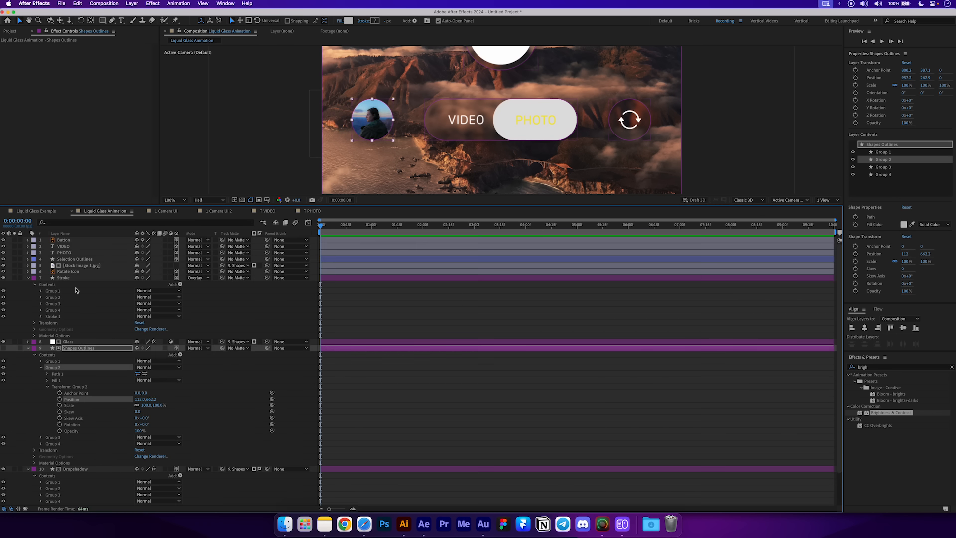
Link the Group 2 position of the Stroke layer to the Group 2 position of the Shapes Outlines layer.
left_click(41, 297)
left_click(48, 317)
scroll(78, 284, "down", 3)
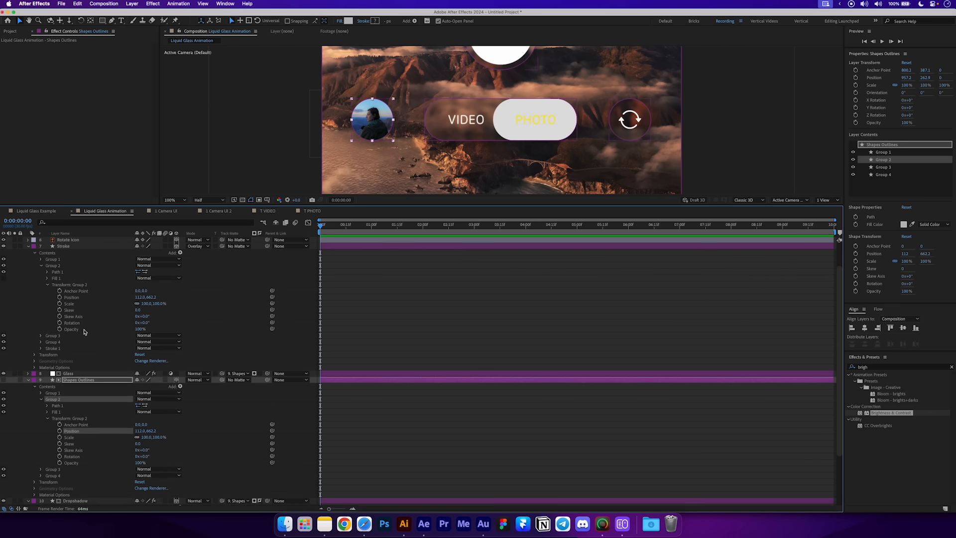
mouse_move(272, 279)
left_mouse_down()
mouse_move(214, 310)
mouse_move(82, 412)
left_mouse_up()
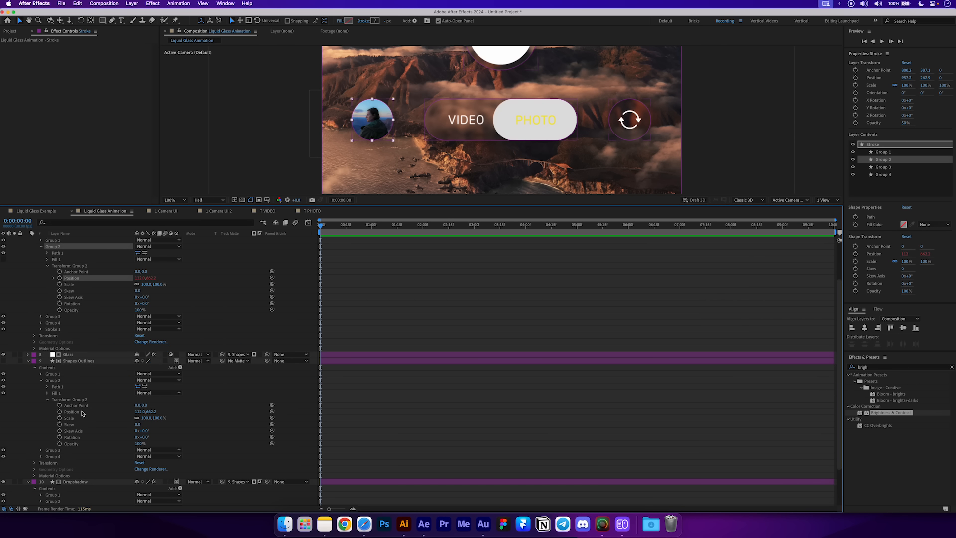
Link the Group 2 position of the Dropshadow layer to the Group 2 position of the Shapes Outlines layer.
scroll(83, 406, "down", 4)
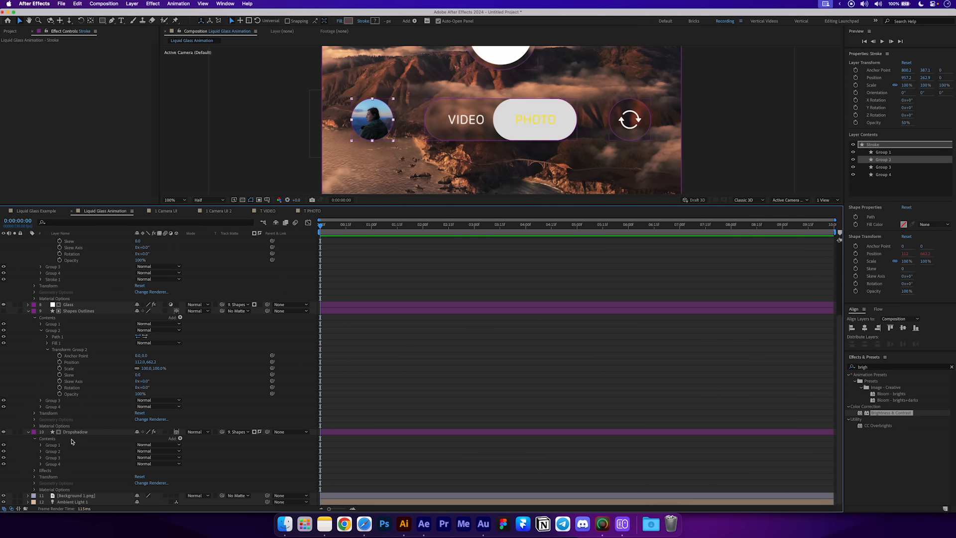
left_click(42, 452)
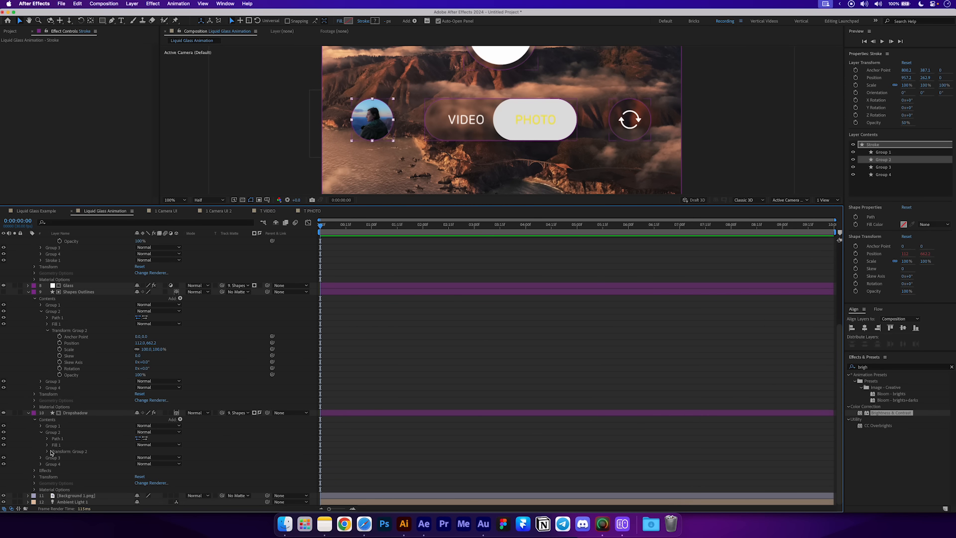
left_click(48, 451)
left_click(70, 419)
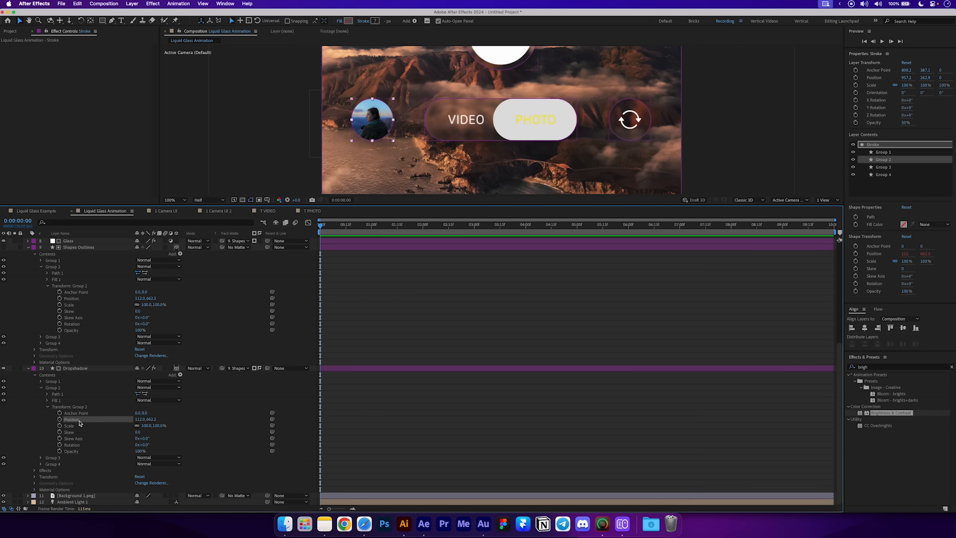
left_click_drag(272, 423, 82, 301)
Try shifting the Group 2 position in Shapes Outlines to test the links, and undo the change.
scroll(113, 358, "up", 3)
left_click(228, 348)
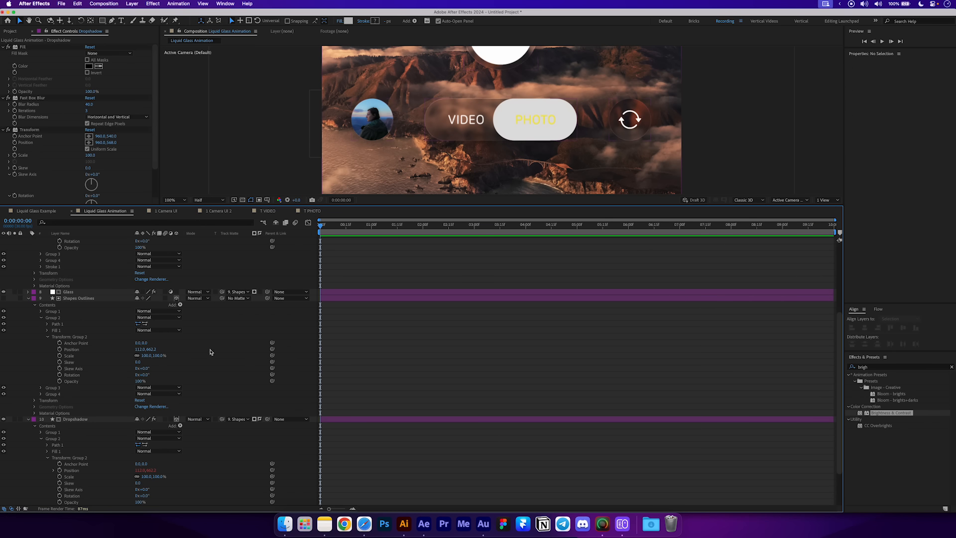
left_click_drag(139, 350, 163, 357)
key("super+z")
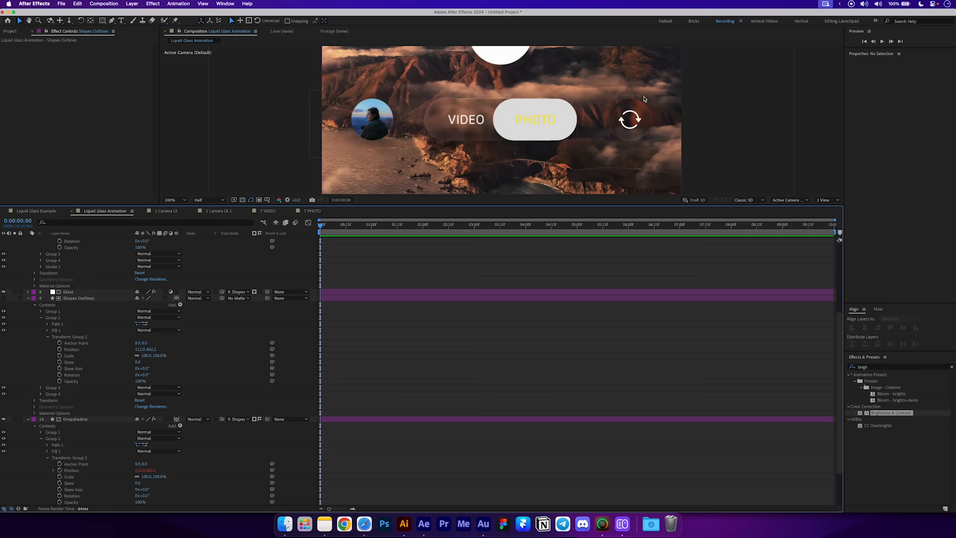
Collapse Group 2 in the three shape layers and reveal the Position property of Group 3 in Shapes Outlines.
left_click(41, 318)
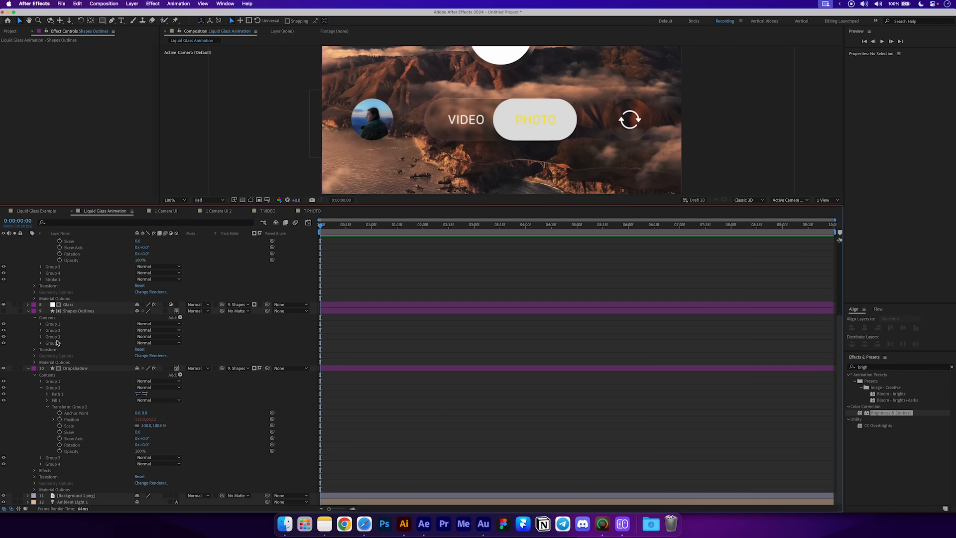
scroll(57, 343, "up", 5)
left_click(42, 282)
scroll(44, 349, "up", 3)
left_click(45, 374)
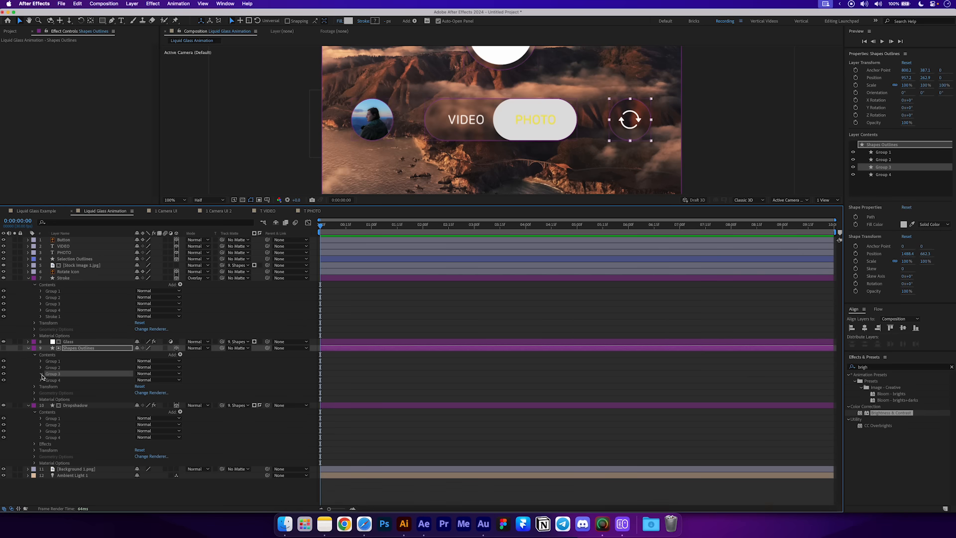
left_click(41, 375)
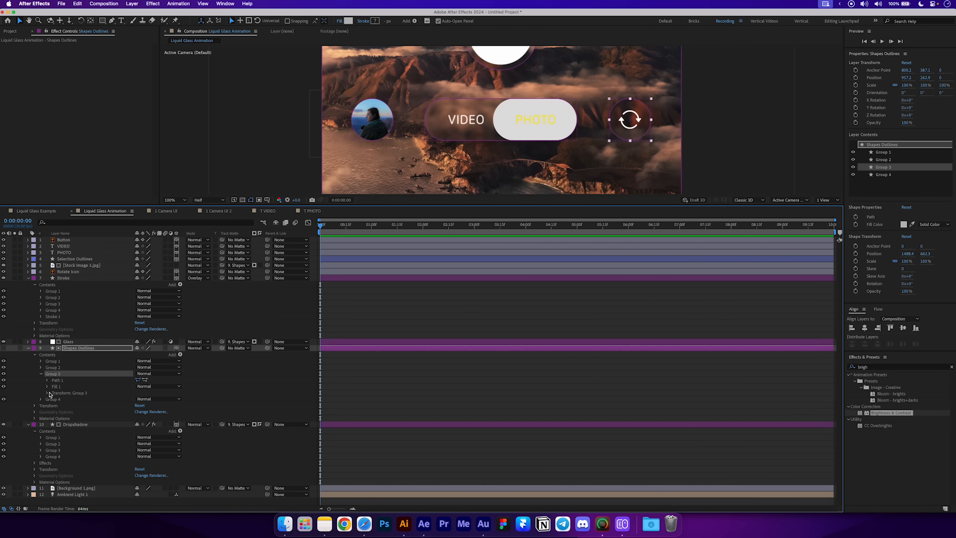
left_click(47, 394)
scroll(81, 409, "down", 2)
left_click(77, 371)
Link the Group 3 position of the Stroke layer to the Group 3 position of the Shapes Outlines layer.
scroll(78, 375, "up", 3)
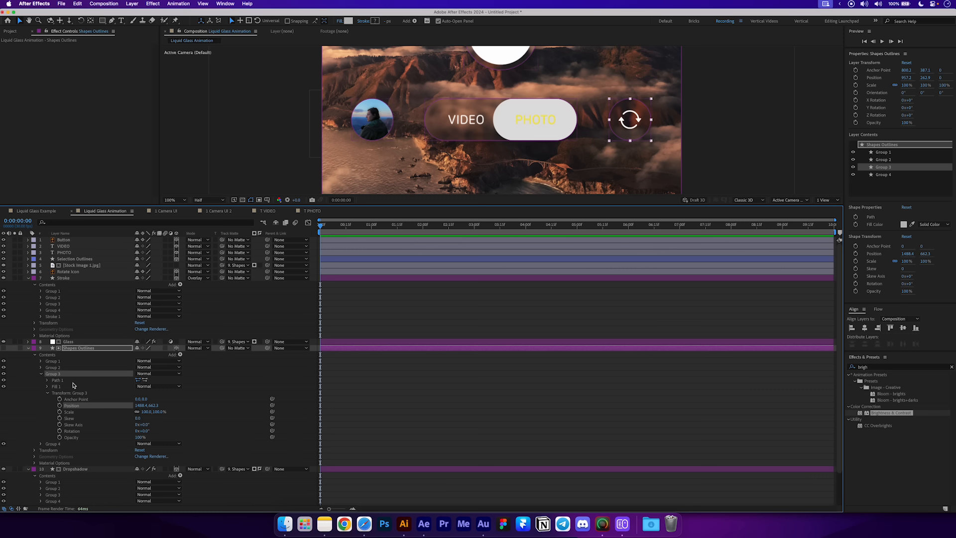
left_click(40, 304)
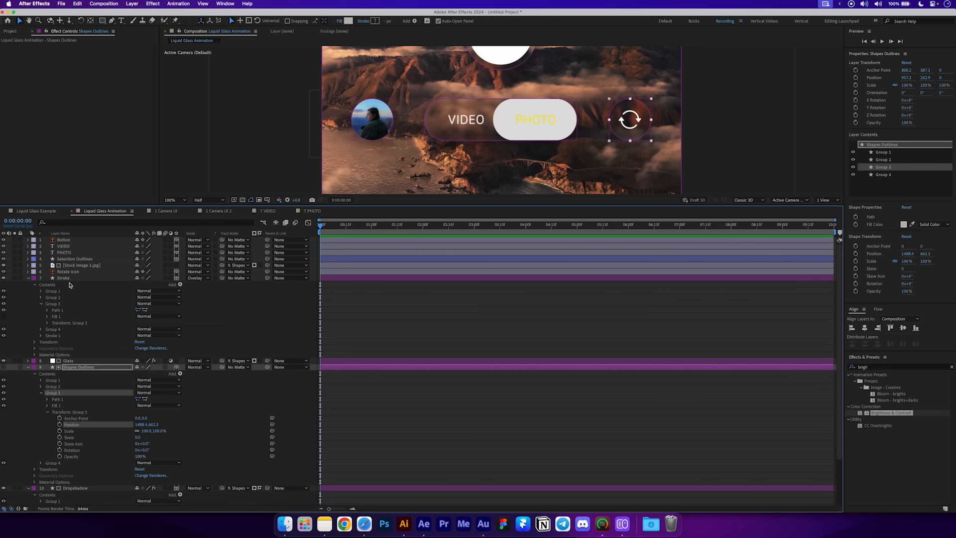
left_click(47, 323)
scroll(74, 372, "down", 6)
left_click(82, 259)
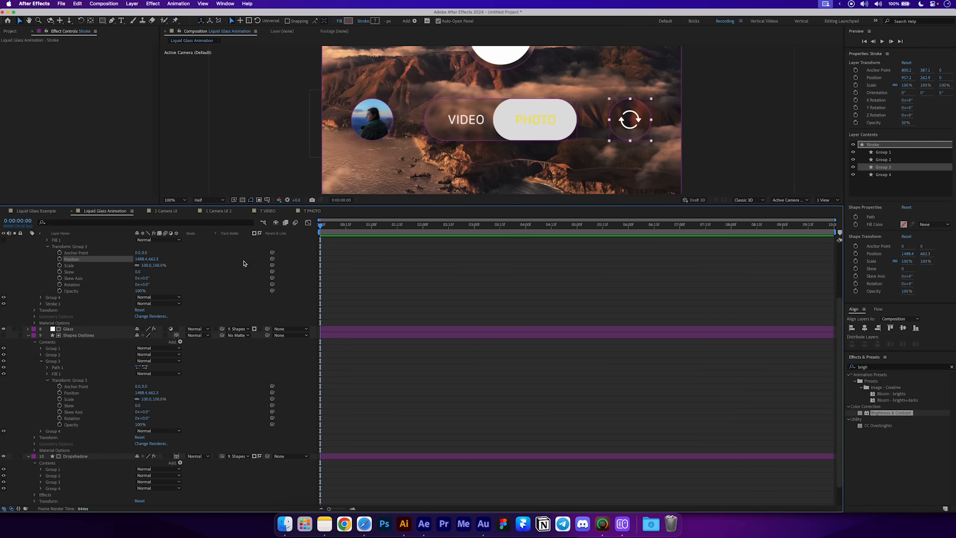
left_click_drag(273, 259, 72, 393)
Link the Group 3 position of the Dropshadow layer to the Group 3 position of the Shapes Outlines layer.
scroll(73, 431, "down", 2)
left_click(42, 458)
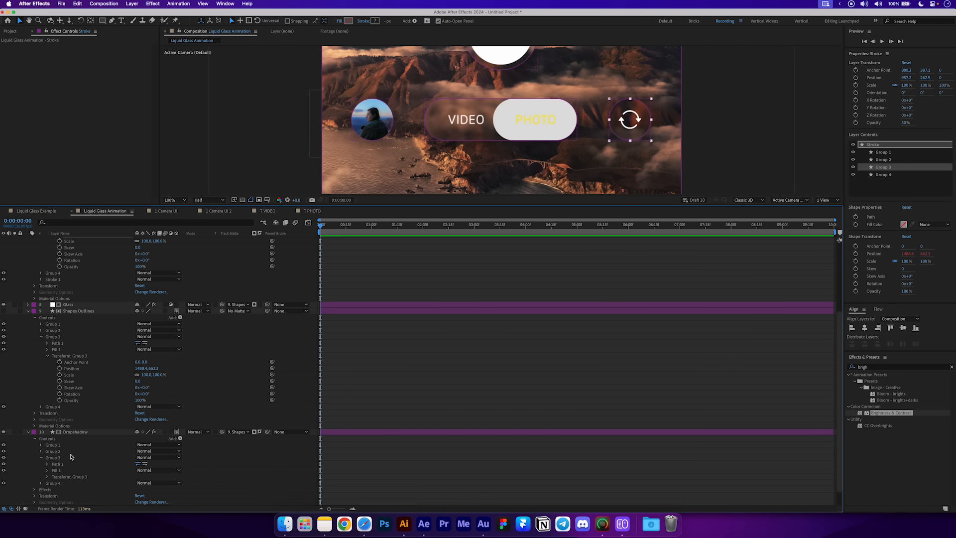
left_click(47, 458)
scroll(75, 423, "down", 2)
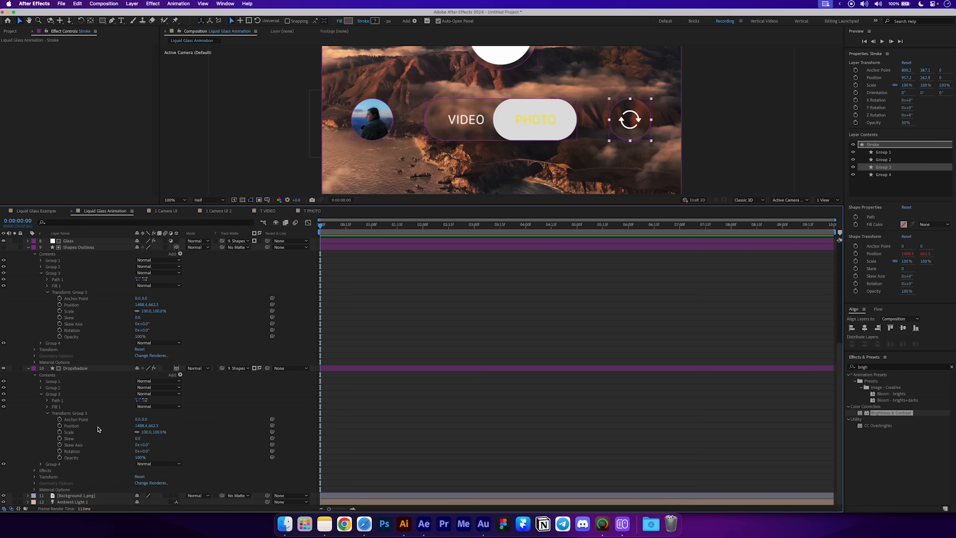
left_click_drag(272, 425, 73, 305)
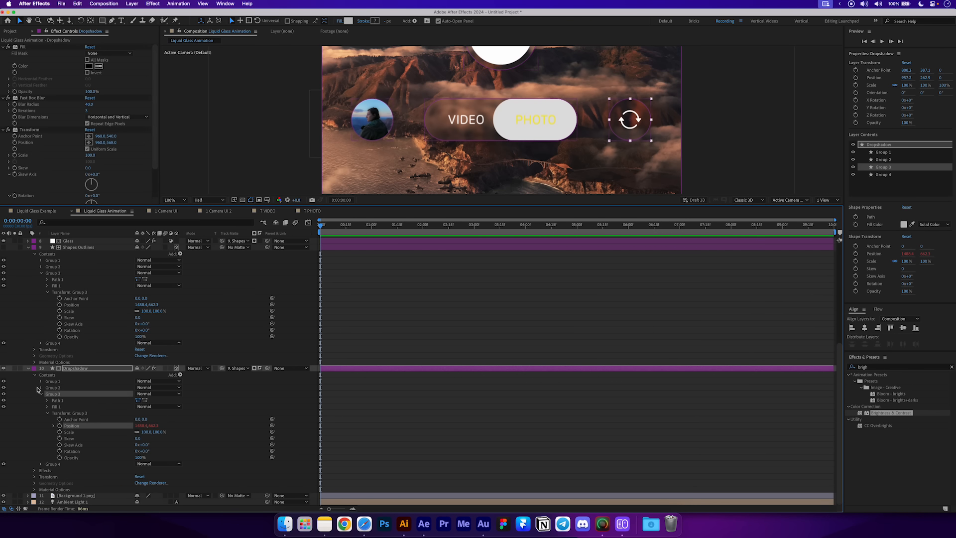
Collapse the expanded layers, magnify the timeline and set the current time to 0:00:00:05.
scroll(31, 441, "up", 3)
scroll(32, 443, "up", 1)
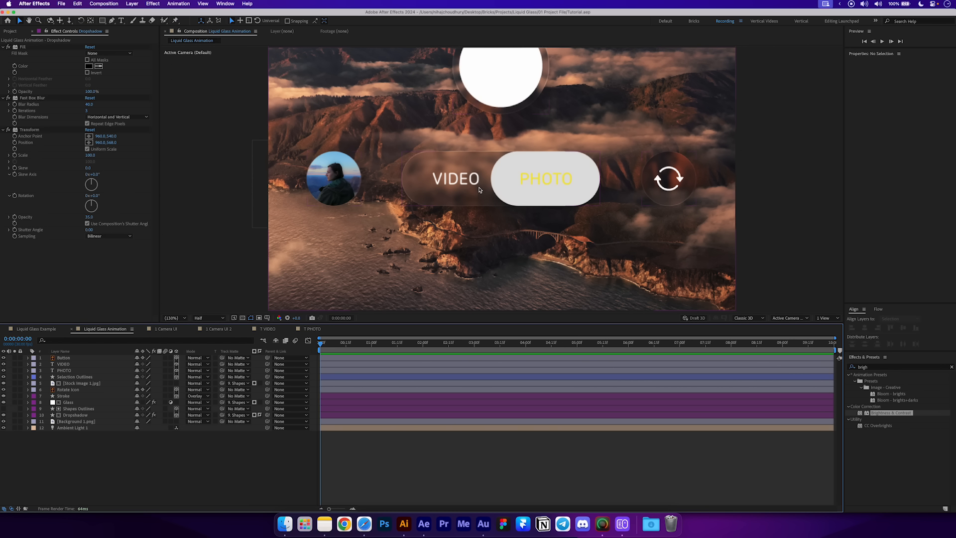
key("equal")
key("equal")
left_click_drag(397, 508, 378, 508)
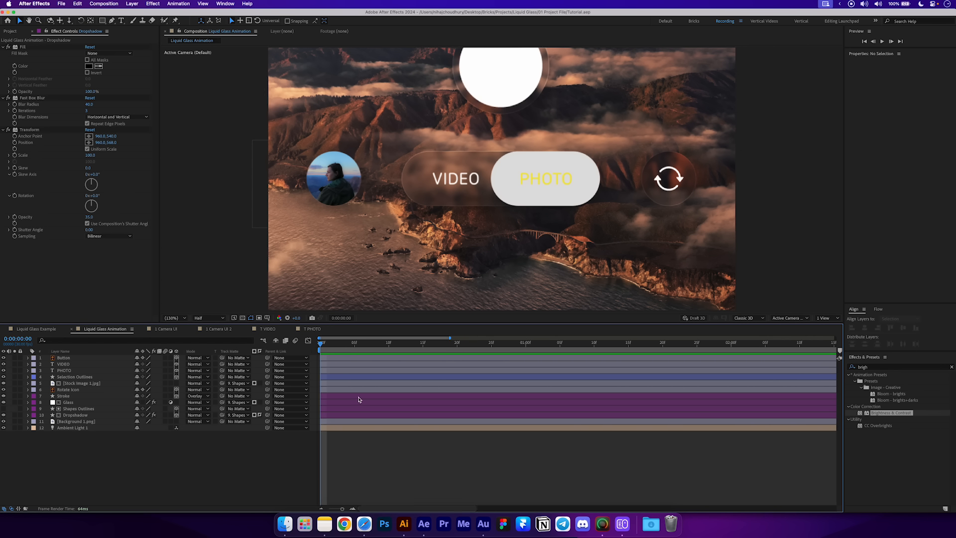
left_click_drag(324, 347, 354, 349)
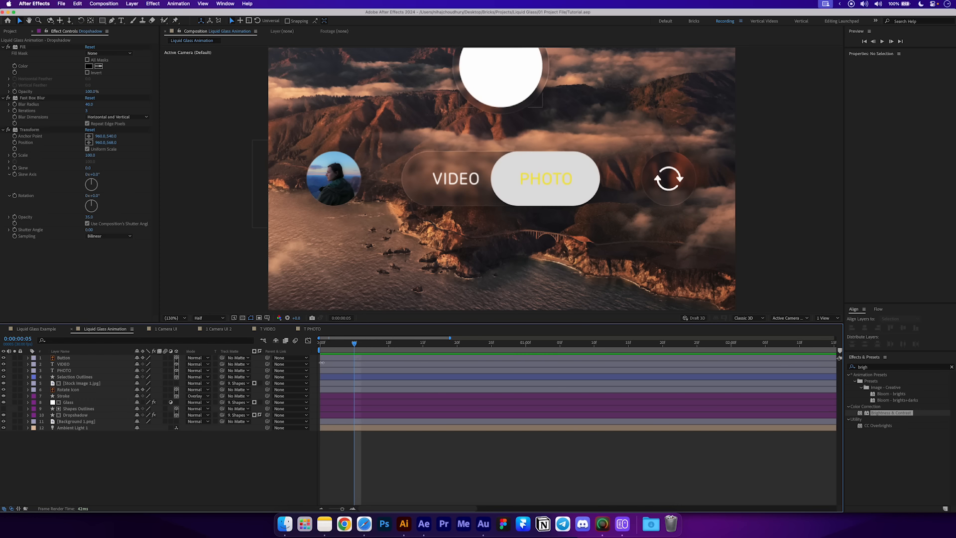
Add a starting keyframe for the Group 1 path of the Shapes Outlines layer at 0:00:00:05.
left_click(41, 409)
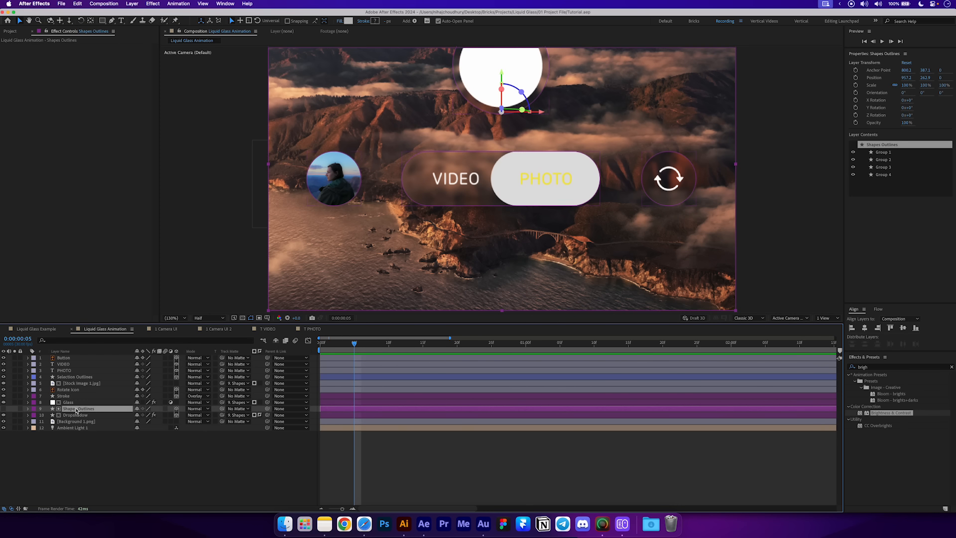
left_click(28, 409)
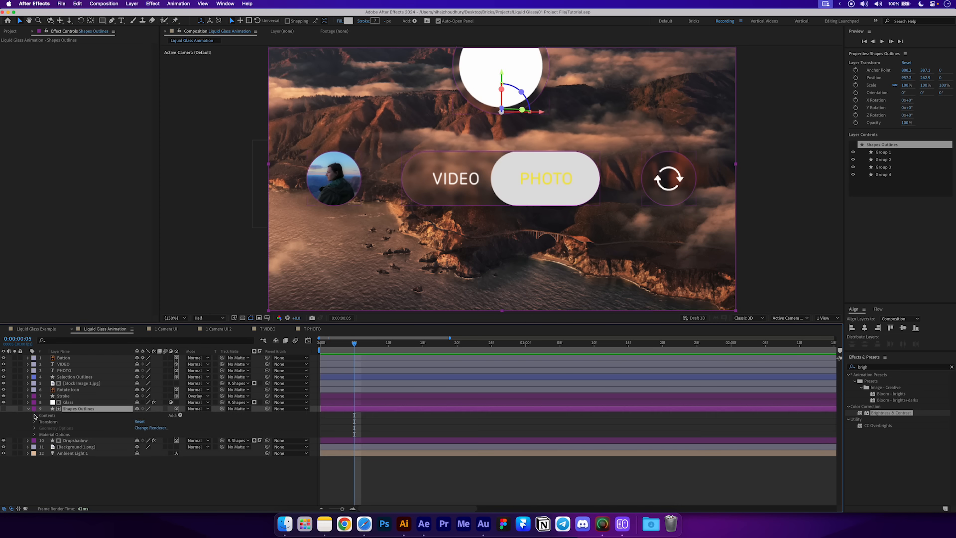
left_click(34, 415)
left_click(53, 422)
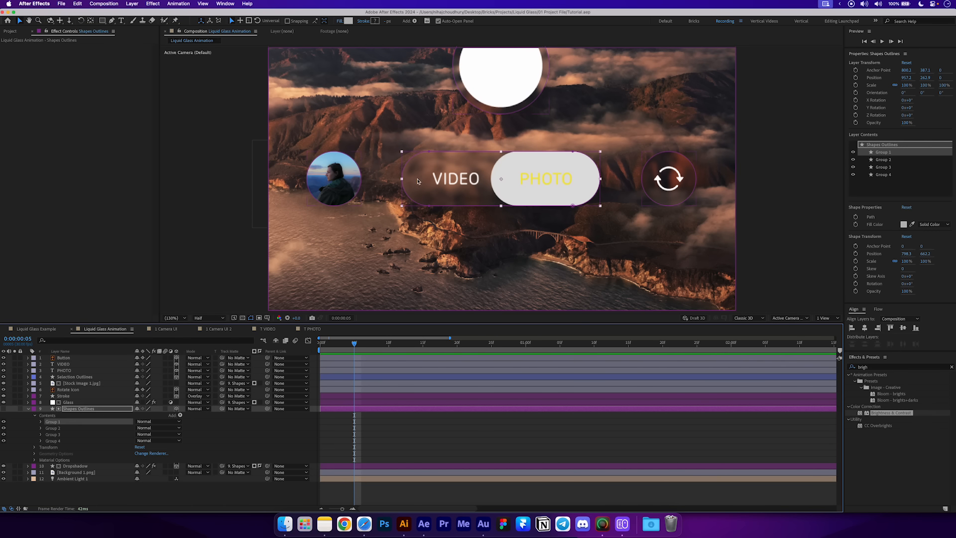
left_click(41, 422)
left_click(67, 435)
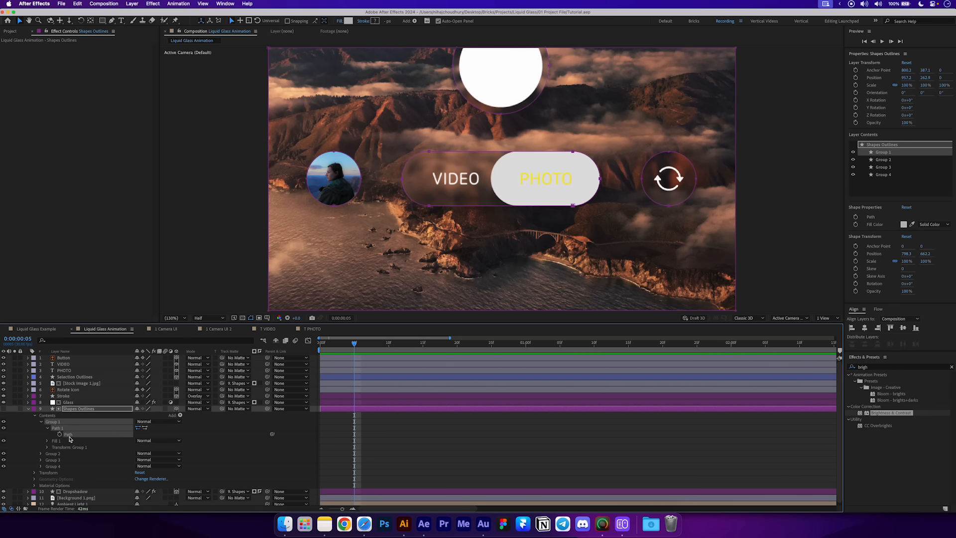
left_click(59, 435)
At 0:00:01:00, extend the right end of the Group 1 path to the outer edge of the rotate button's circle.
left_click(527, 345)
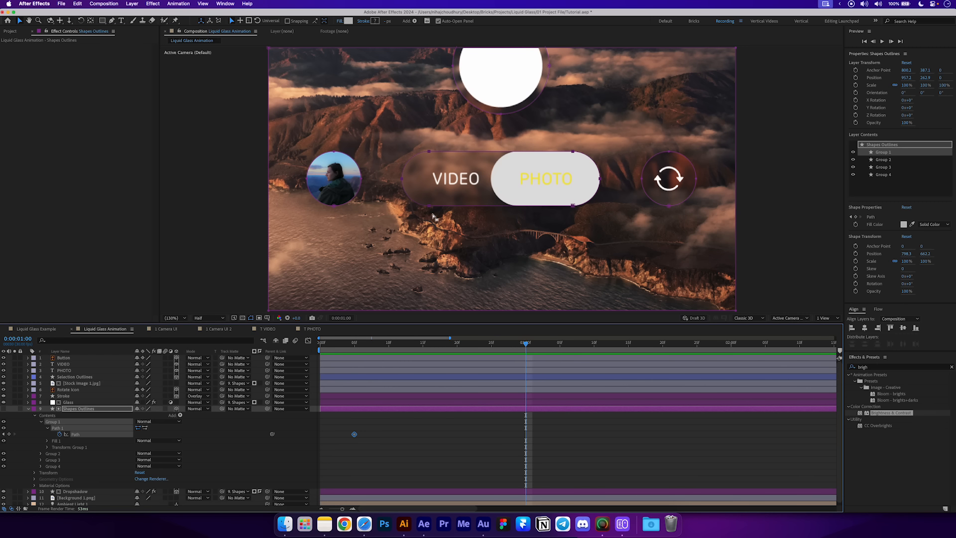
key("period")
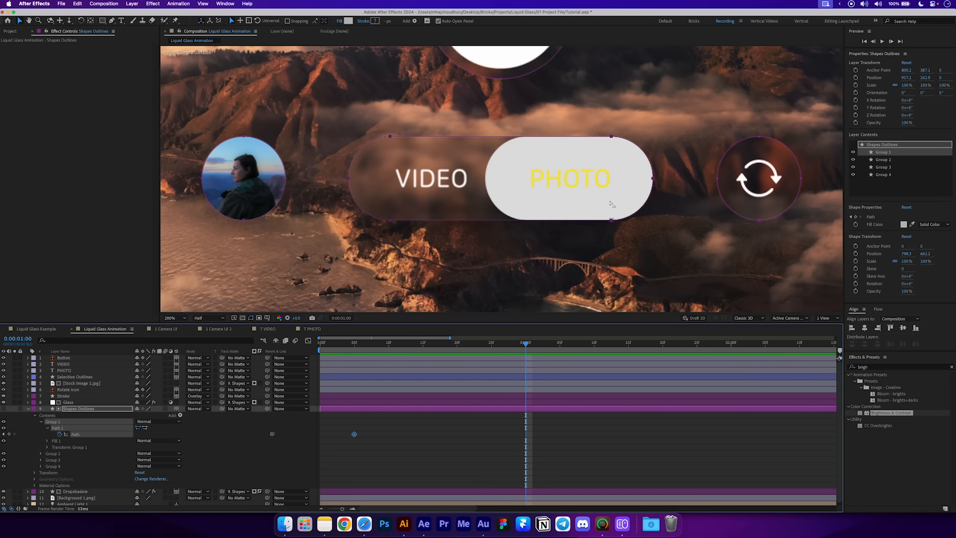
key("space")
left_click_drag(569, 196, 348, 212)
left_click_drag(455, 227, 470, 228)
left_click(418, 250)
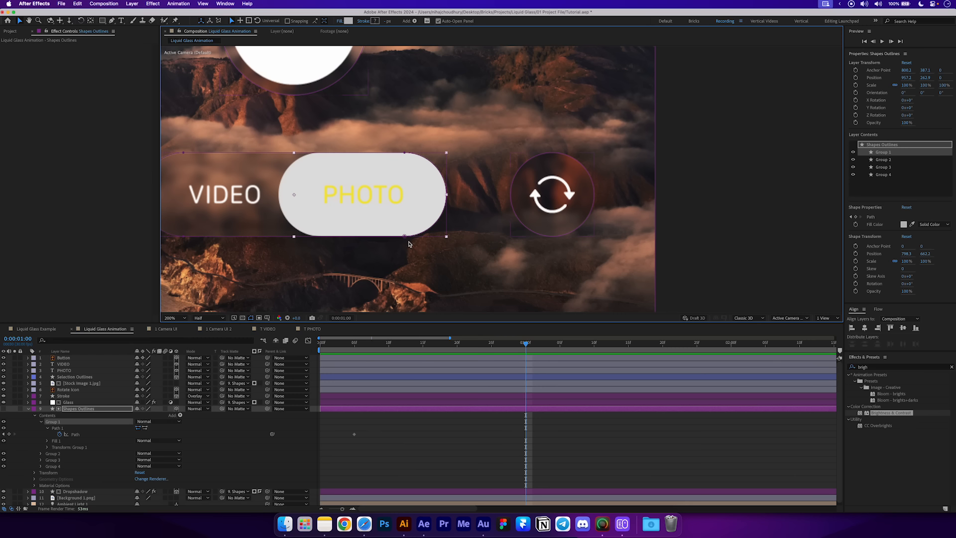
left_click(404, 238)
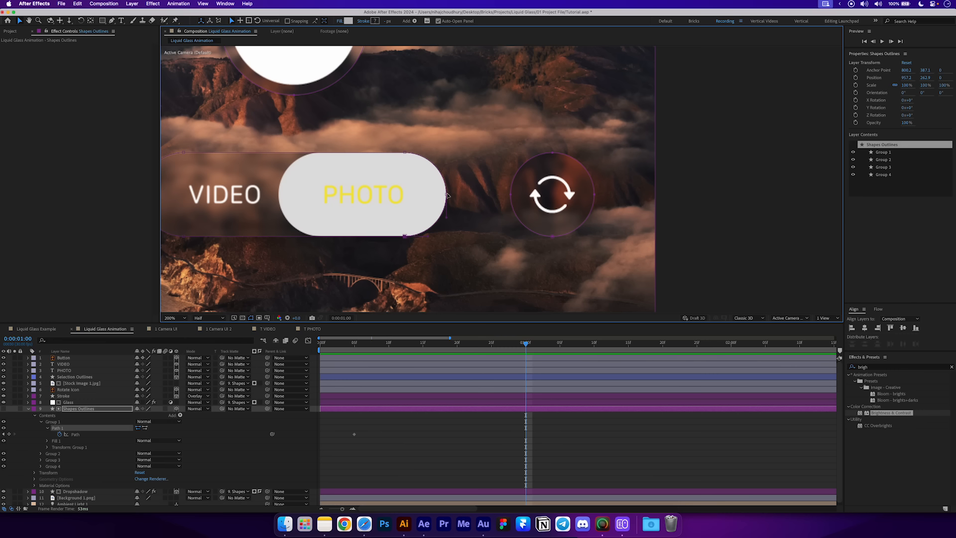
left_click(406, 153, "shift")
left_click_drag(406, 154, 544, 154)
key(".")
scroll(480, 228, "up", 1)
left_click_drag(679, 217, 454, 168)
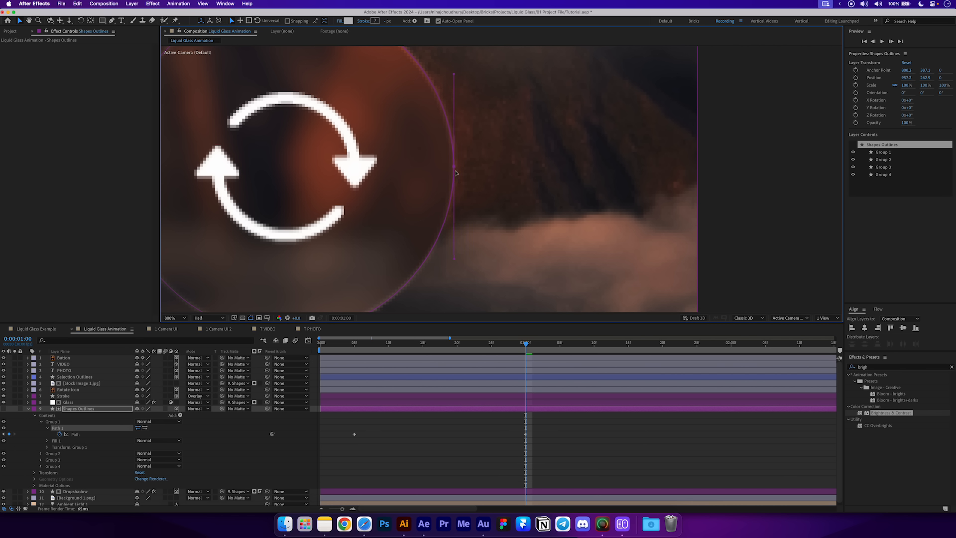
Extend the left end of the Group 1 path to the outer edge of the photo thumbnail's circle at 0:00:01:00.
scroll(455, 172, "down", 3)
left_click_drag(285, 222, 440, 224)
scroll(439, 224, "up", 1)
left_click_drag(351, 229, 464, 225)
scroll(464, 225, "up", 1)
left_click_drag(442, 224, 559, 221)
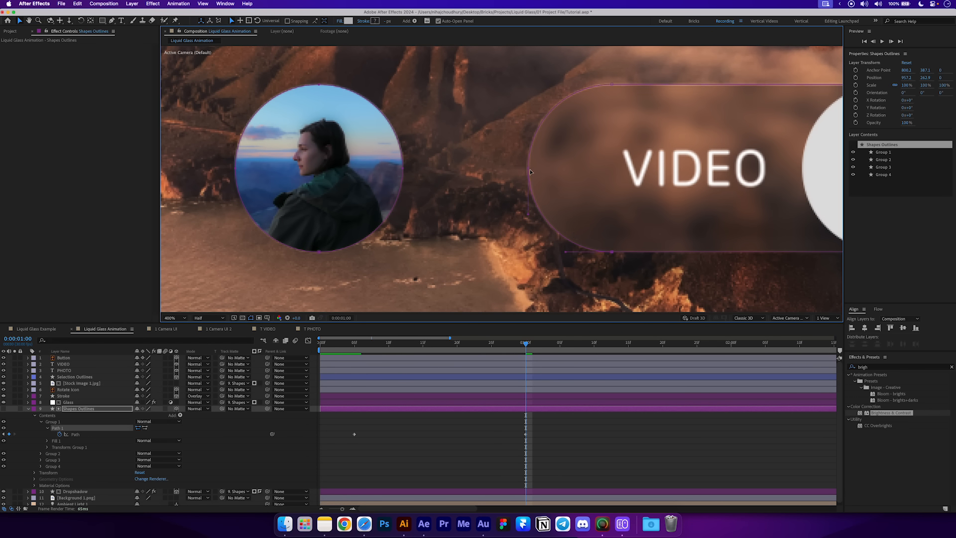
left_click_drag(613, 85, 327, 86)
scroll(254, 178, "up", 1)
left_click_drag(254, 179, 537, 179)
Play the animation from the beginning to check how the Group 1 pill stretches across the side buttons.
scroll(553, 202, "down", 2)
left_click_drag(588, 204, 282, 217)
scroll(299, 217, "down", 1)
left_click_drag(495, 231, 435, 236)
left_click(555, 473)
left_click_drag(389, 346, 317, 348)
key("space")
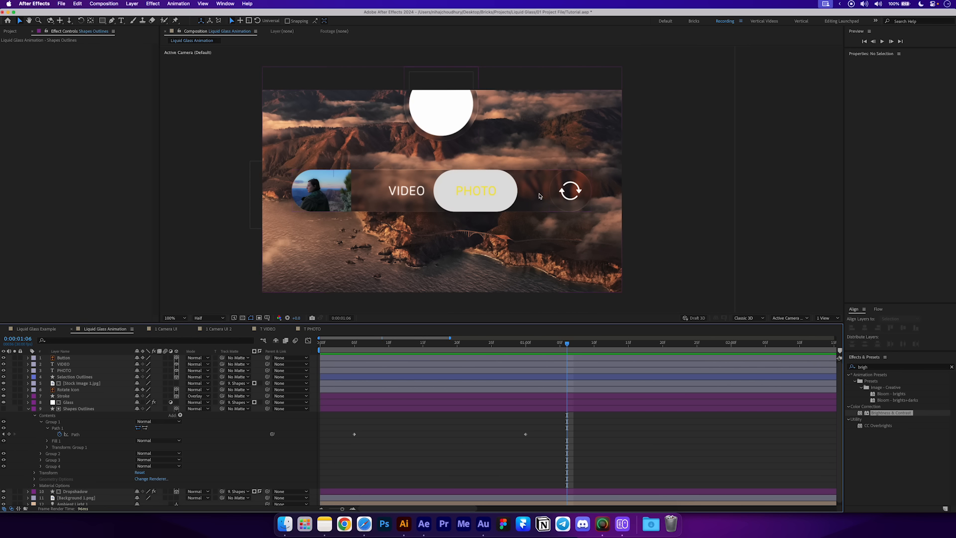
Collapse Group 1 and add a keyframe for the Group 2 position of Shapes Outlines at 0:00:00:05.
left_click(355, 342)
left_click_drag(369, 324, 369, 277)
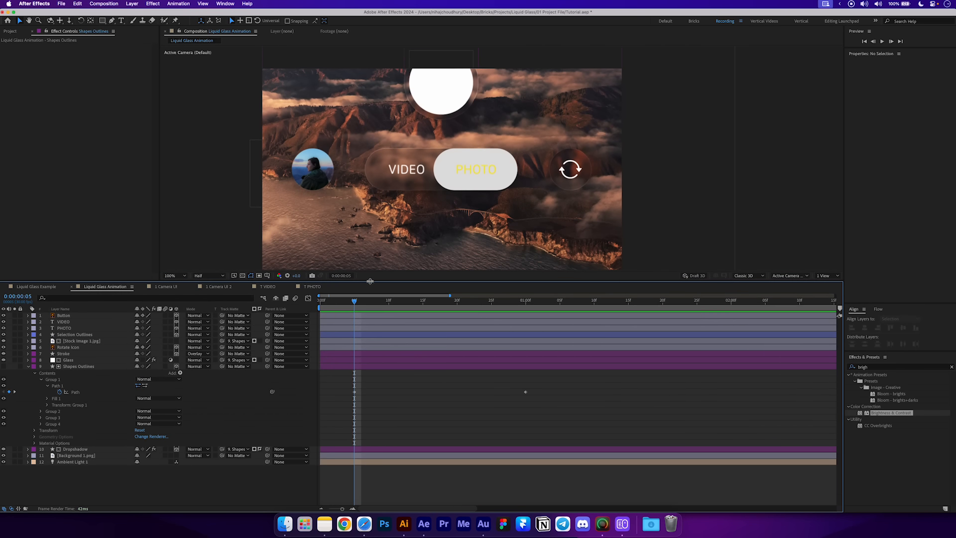
left_click(41, 382)
left_click(53, 385)
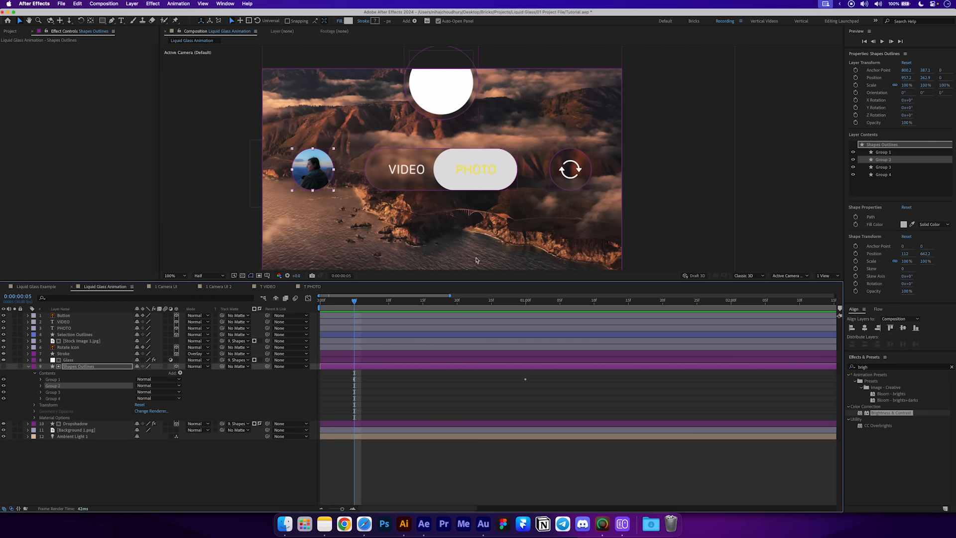
left_click(41, 386)
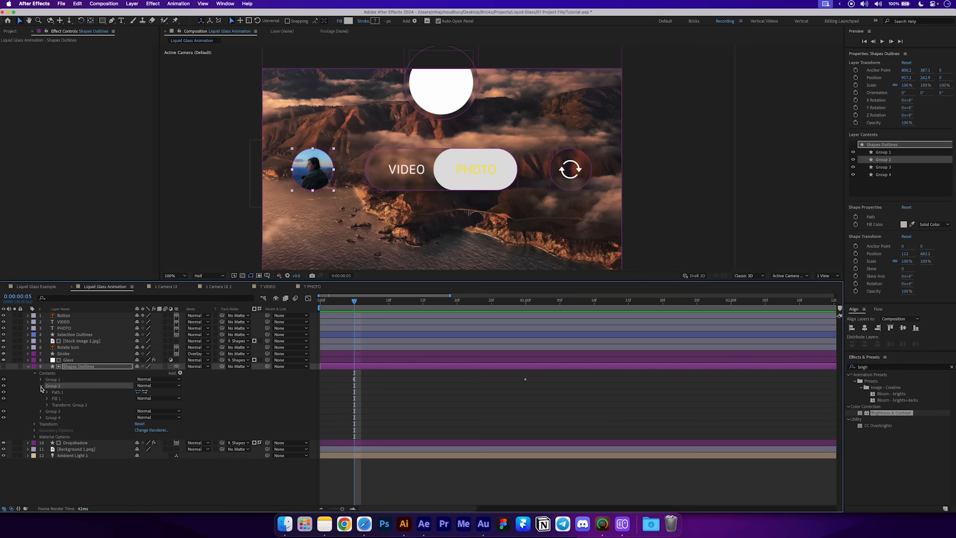
left_click(48, 405)
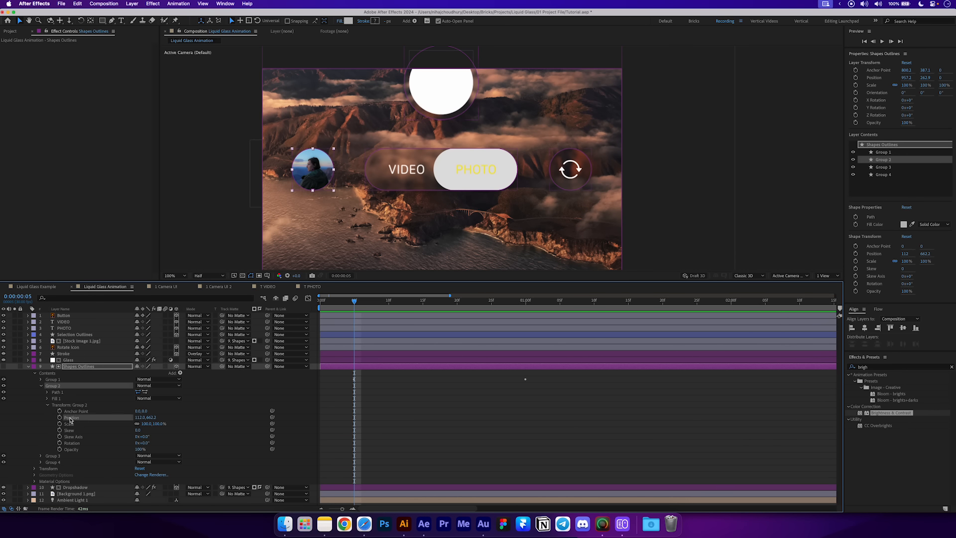
left_click(60, 417)
Collapse Group 2 and add a keyframe for the Group 3 position of Shapes Outlines at 0:00:00:05.
left_click(41, 386)
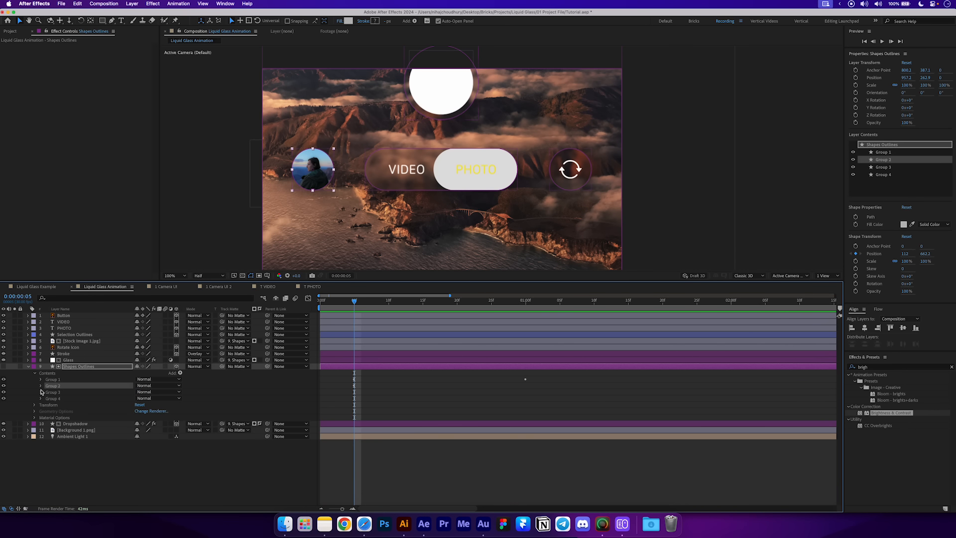
left_click(40, 393)
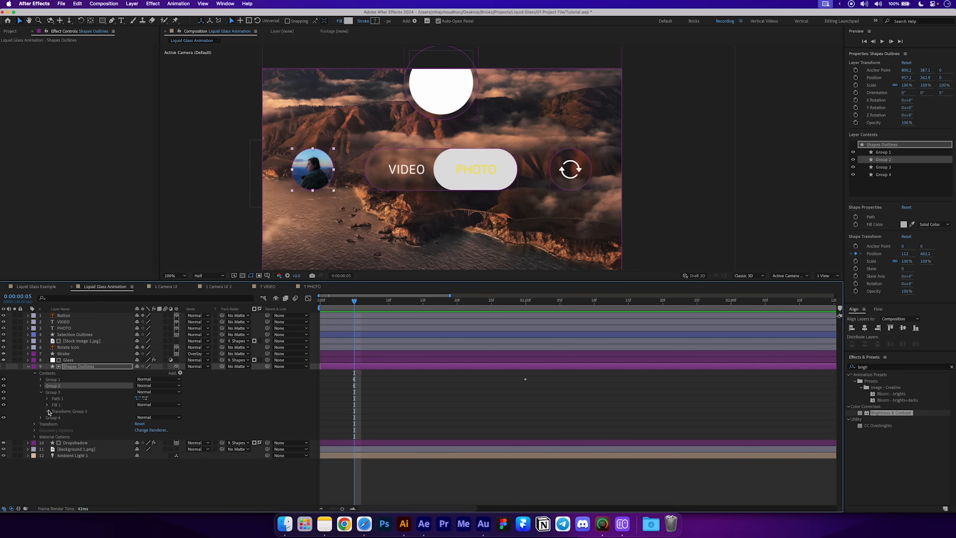
left_click(48, 411)
left_click(60, 423)
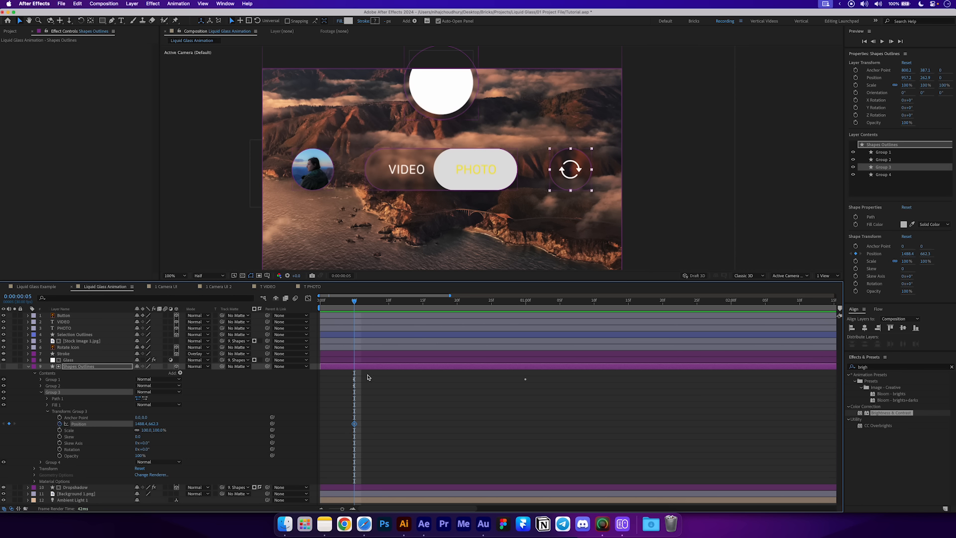
Show only the keyframed properties of Shapes Outlines and add position keyframes to Rotate Icon and Stock Image 1.jpg at 0:00:00:05.
key("u")
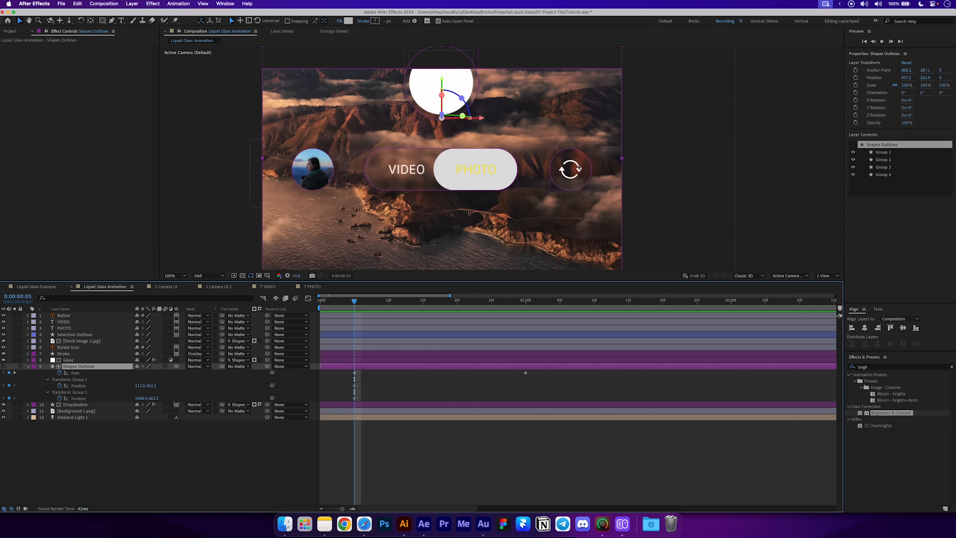
left_click(72, 348)
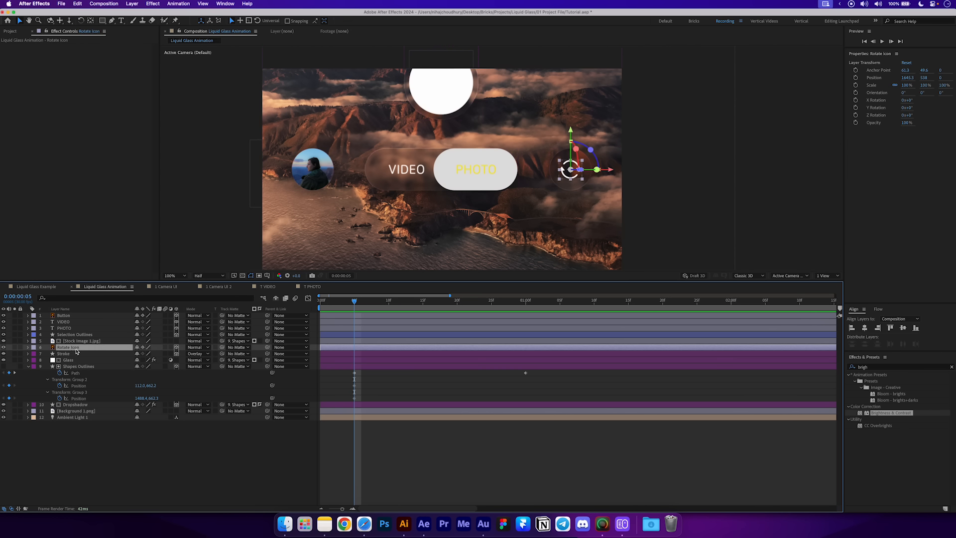
left_click(79, 341, "shift")
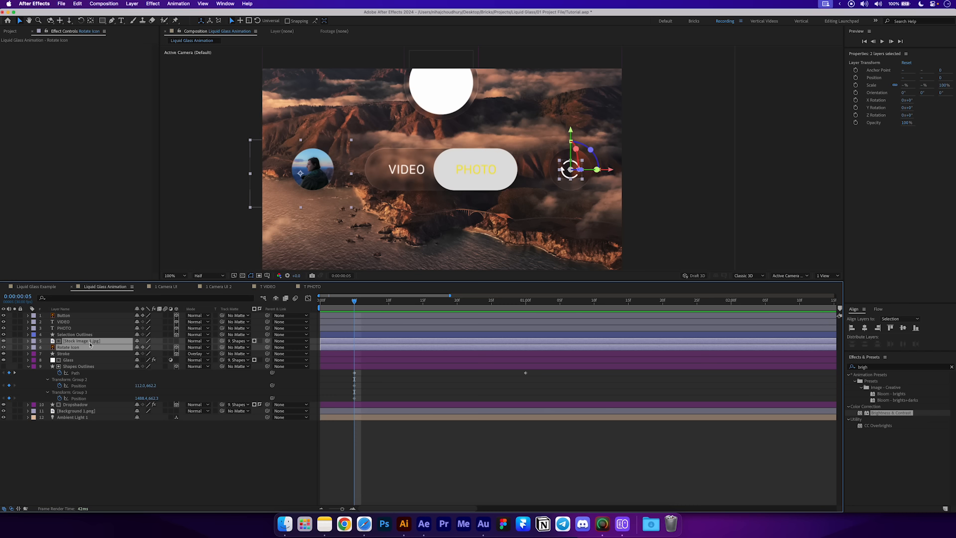
key("p")
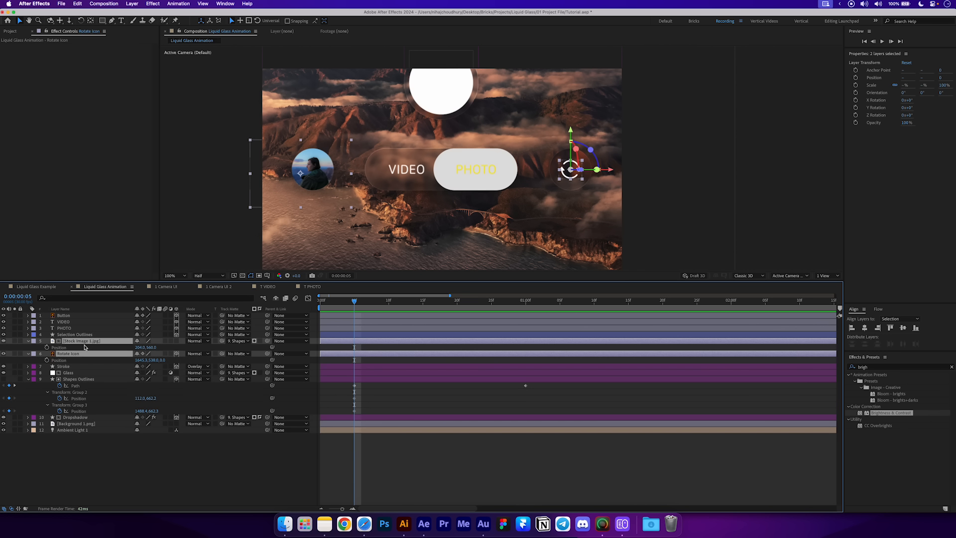
left_click(47, 347)
left_click(393, 397)
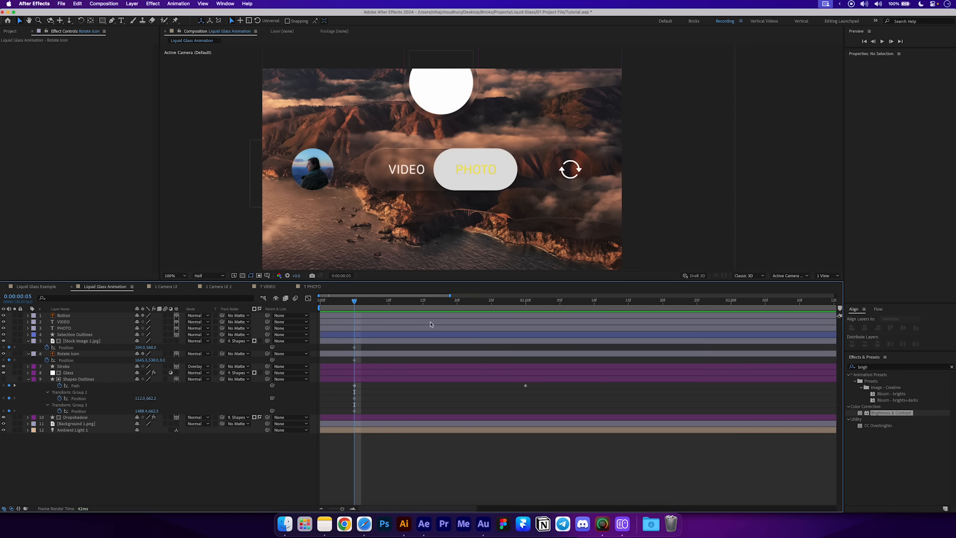
At 0:00:01:00, offset the X position of Group 2 in Shapes Outlines by -400 and that of Group 3 by +400.
left_click_drag(399, 305, 532, 301)
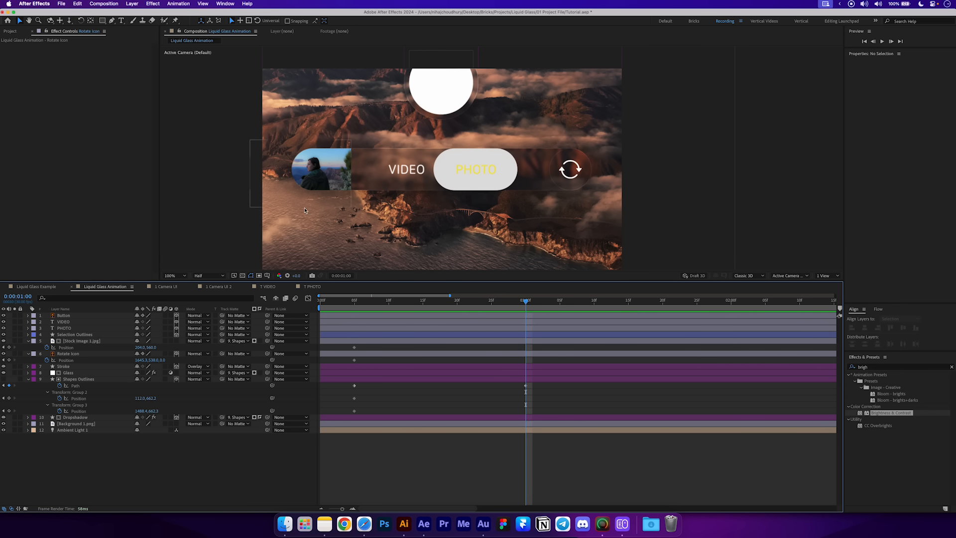
left_click(141, 398)
key("Right")
type("-400")
key("Return")
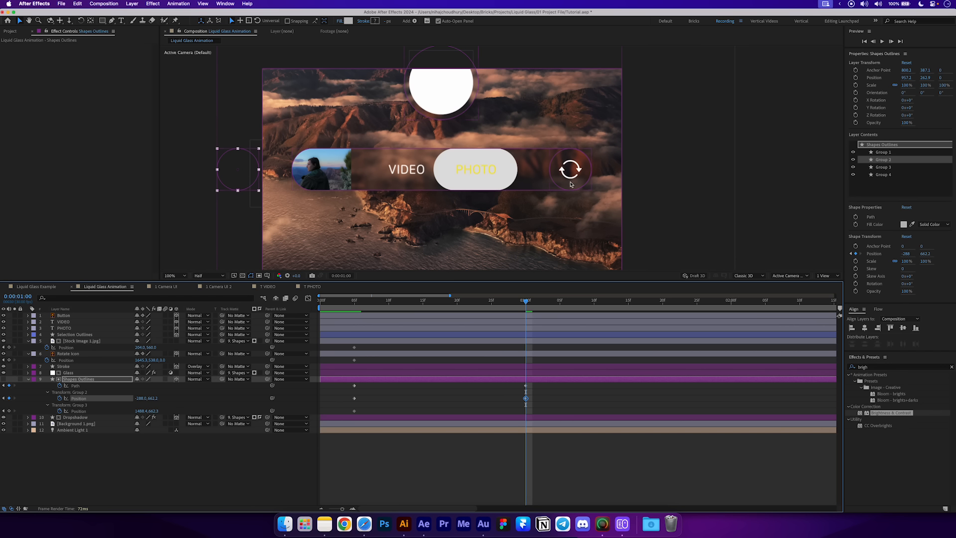
left_click(140, 412)
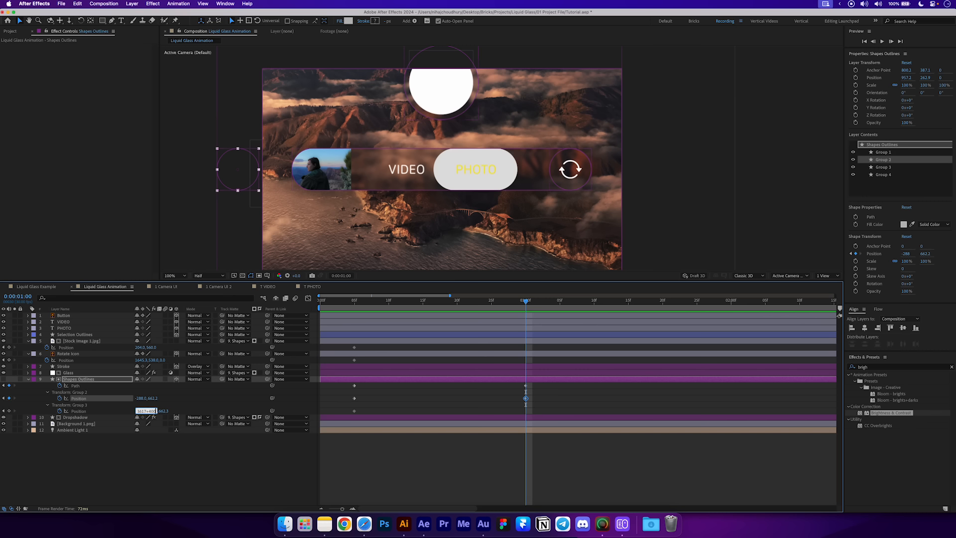
type("+400")
key("Return")
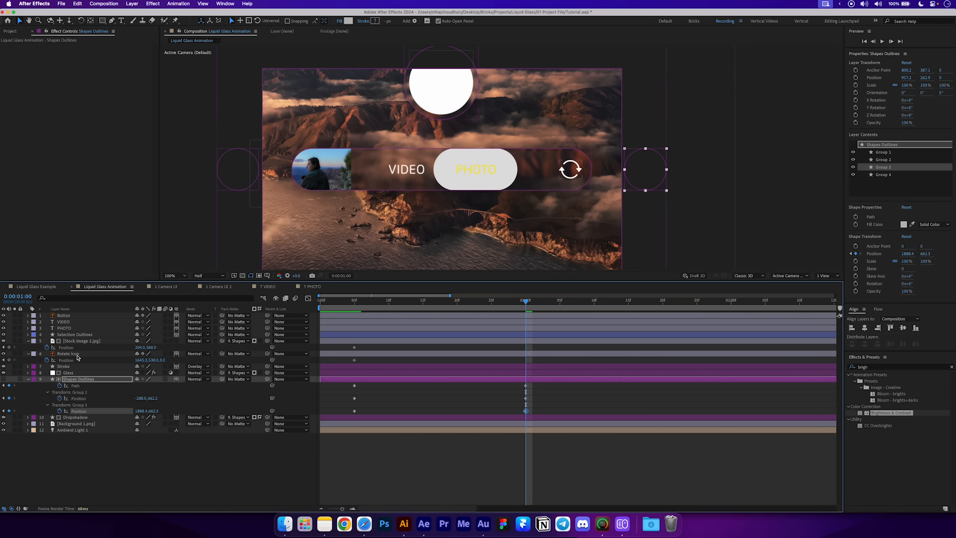
Offset the Rotate Icon layer's X position by +400 at 0:00:01:00.
left_click(77, 357)
left_click(145, 360)
key("Right")
type("+")
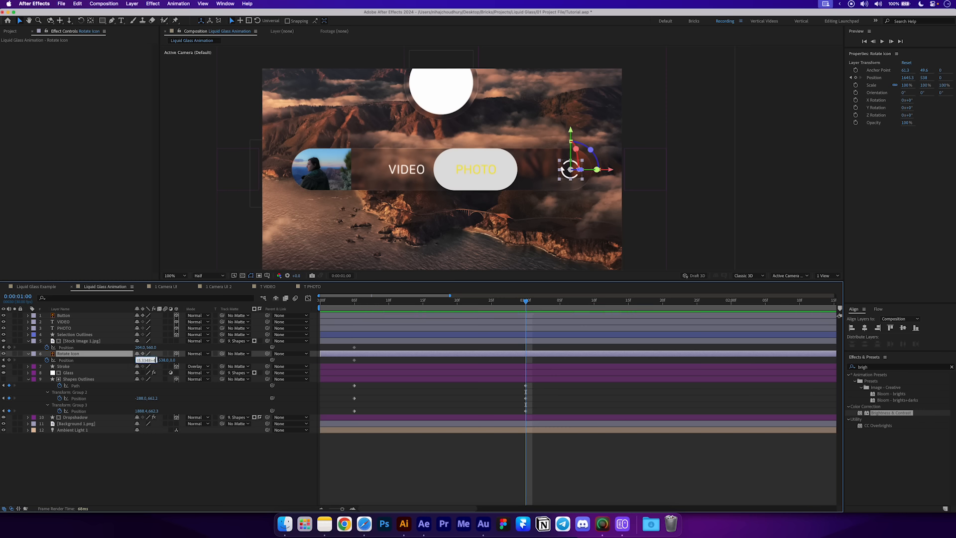
type("400")
key("Return")
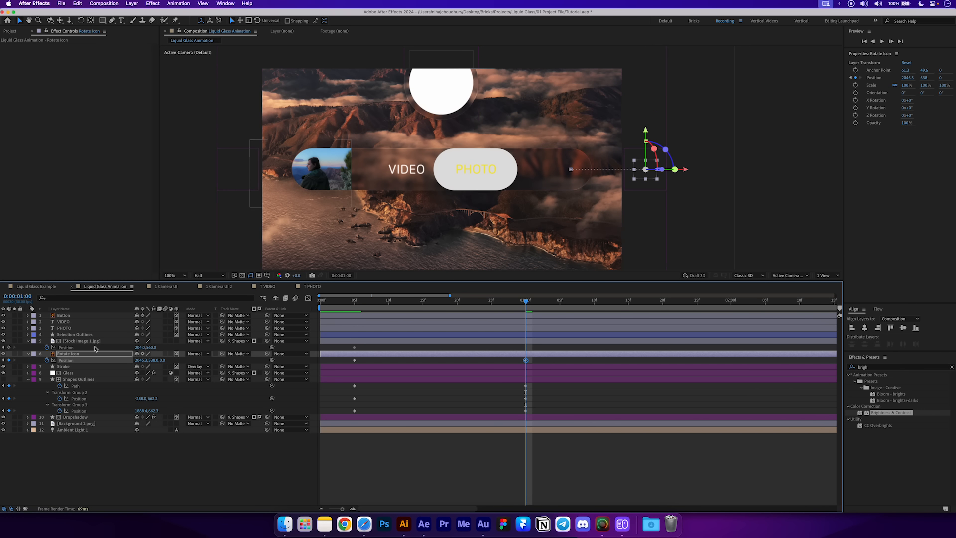
Offset the Stock Image 1.jpg layer's X position by -400 at 0:00:01:00.
left_click(95, 347)
left_click(141, 347)
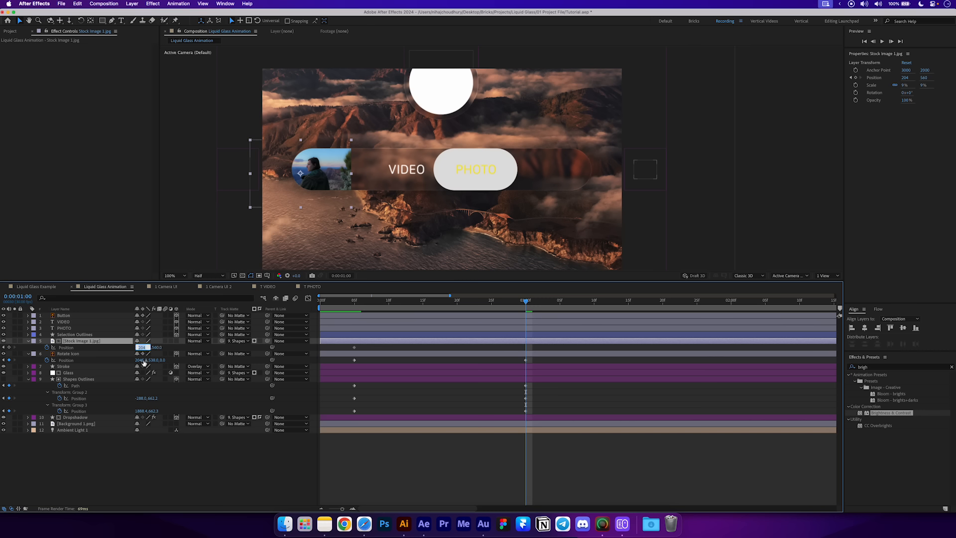
type("-400")
key("Return")
left_click(387, 391)
left_click_drag(351, 304, 368, 319)
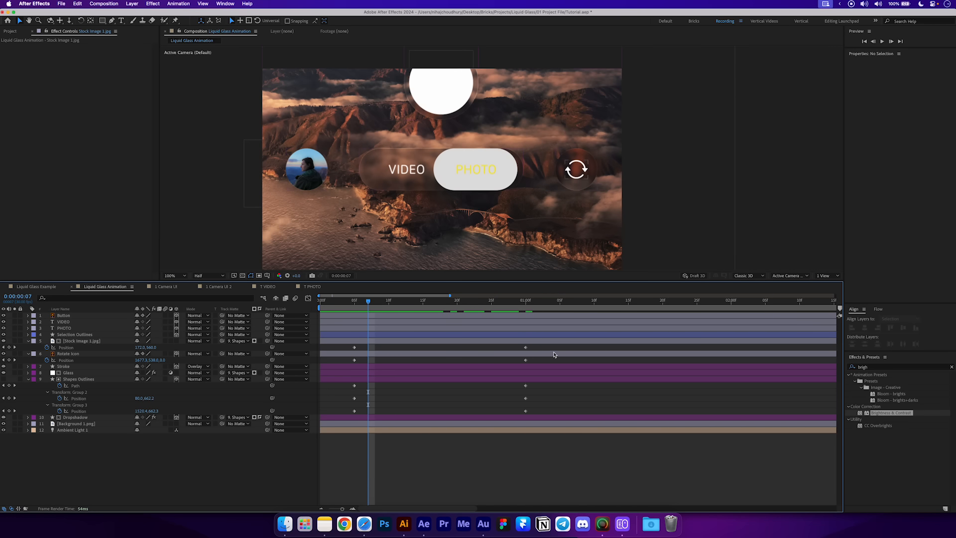
Apply Easy Ease to all path and position keyframes and reshape their speed curves into a sharp peak near frame 15 with long ease-outs.
left_click_drag(551, 348, 329, 414)
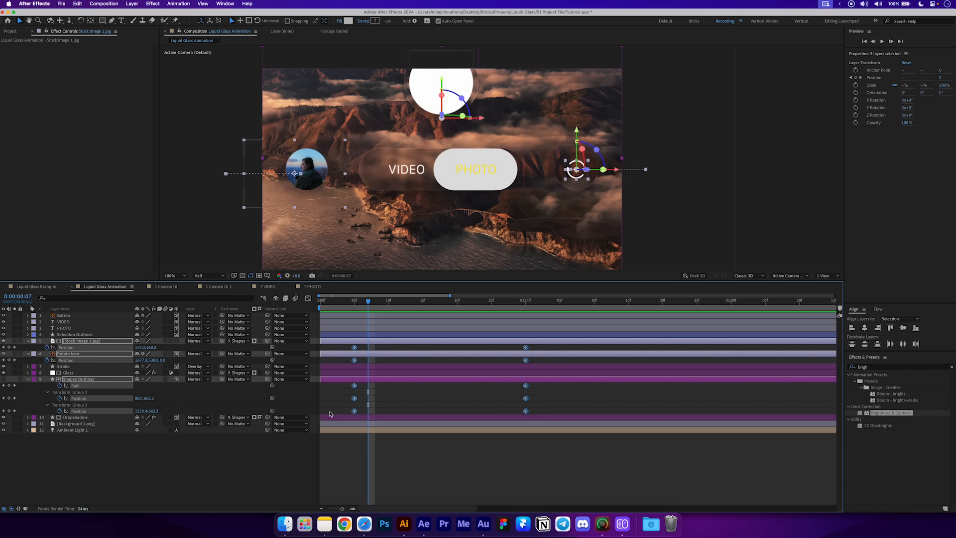
key("F9")
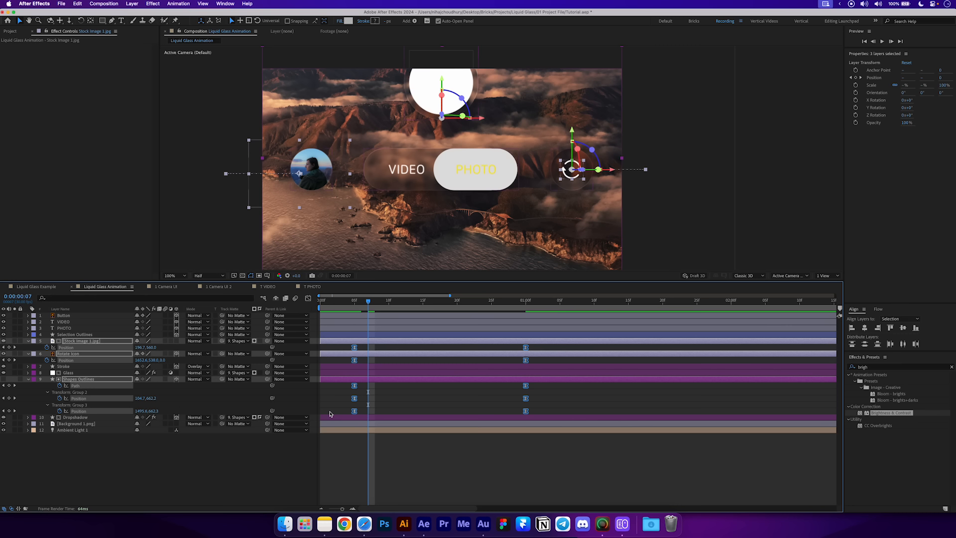
left_click(308, 298)
left_click_drag(331, 453, 410, 480)
left_click_drag(478, 464, 552, 487)
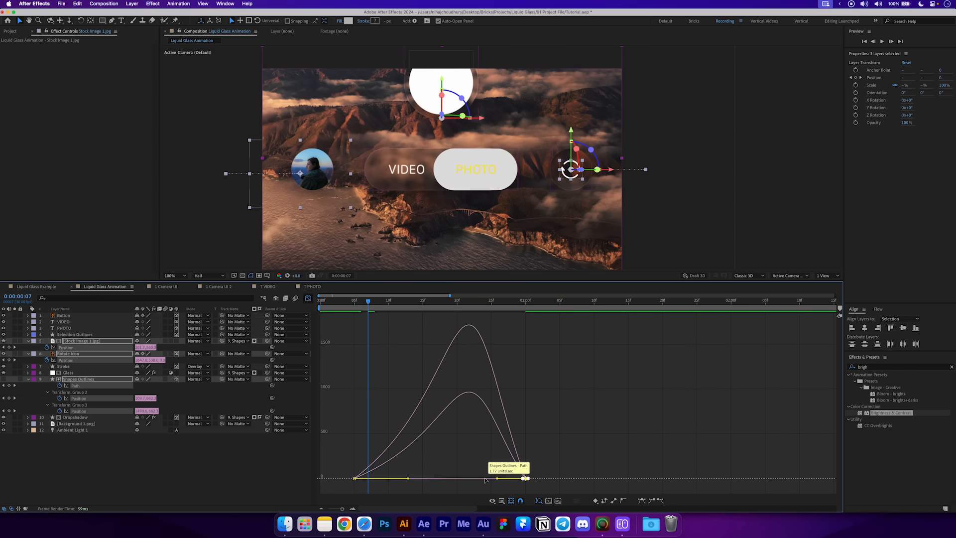
left_click_drag(496, 479, 454, 481)
left_click(444, 462)
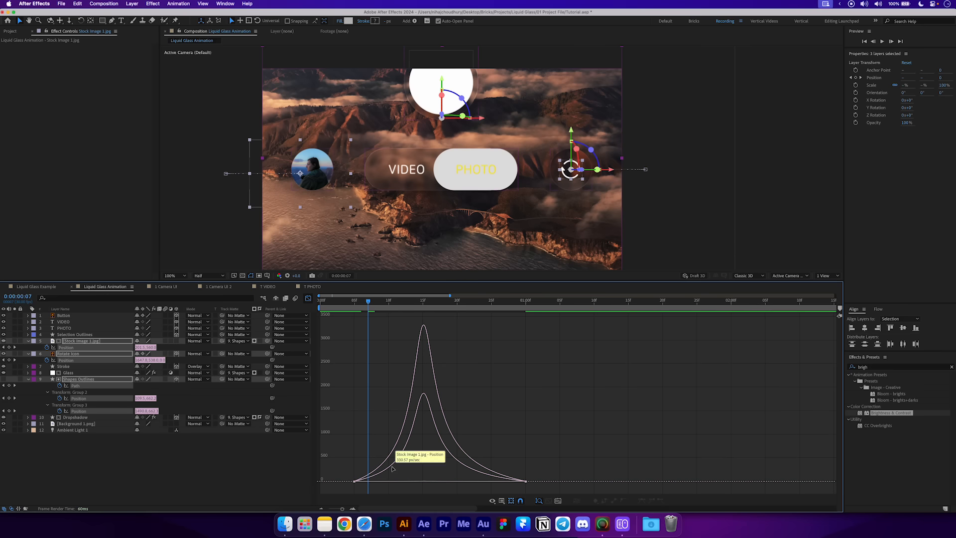
Scrub and play the eased animation from the beginning to check how the side buttons leave while the pill stretches.
left_click(364, 304)
left_click_drag(364, 304, 520, 311)
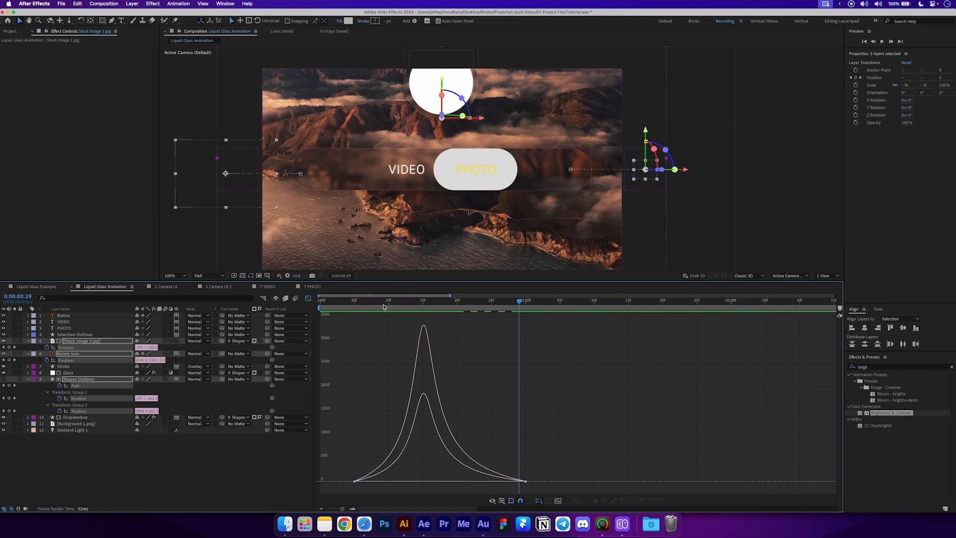
left_click(308, 299)
key("Home")
key("space")
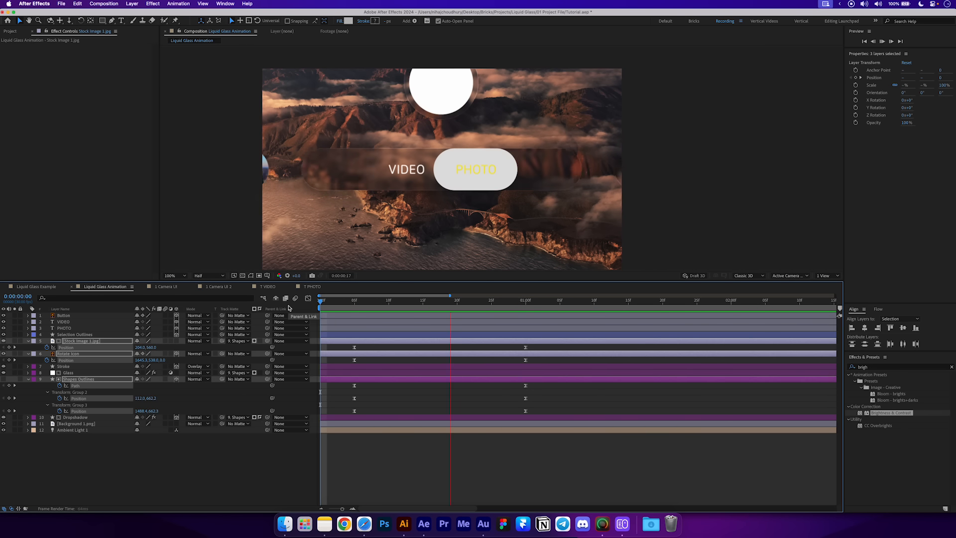
key("space")
key("u")
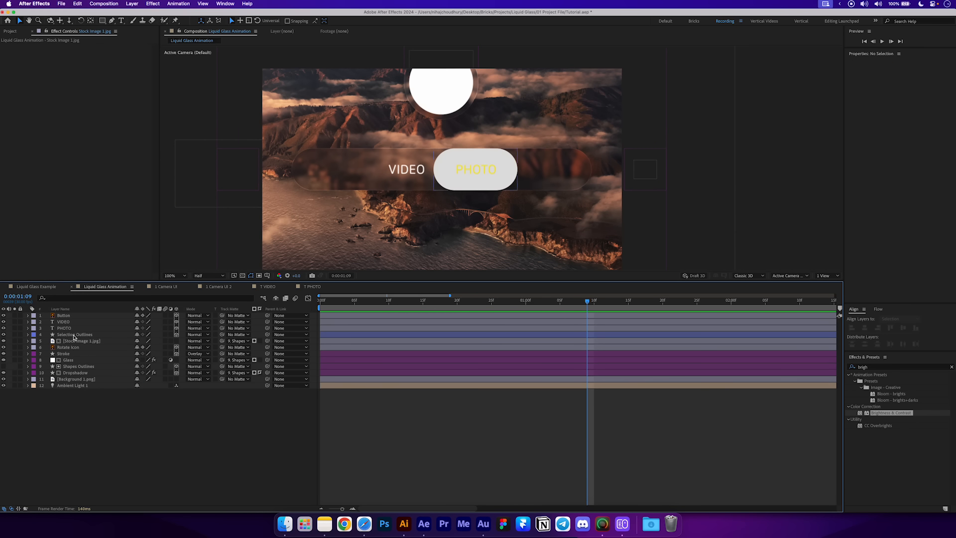
Duplicate the Glass layer, place the copy directly above Selection Outlines and use Selection Outlines as its track matte.
left_click(73, 334)
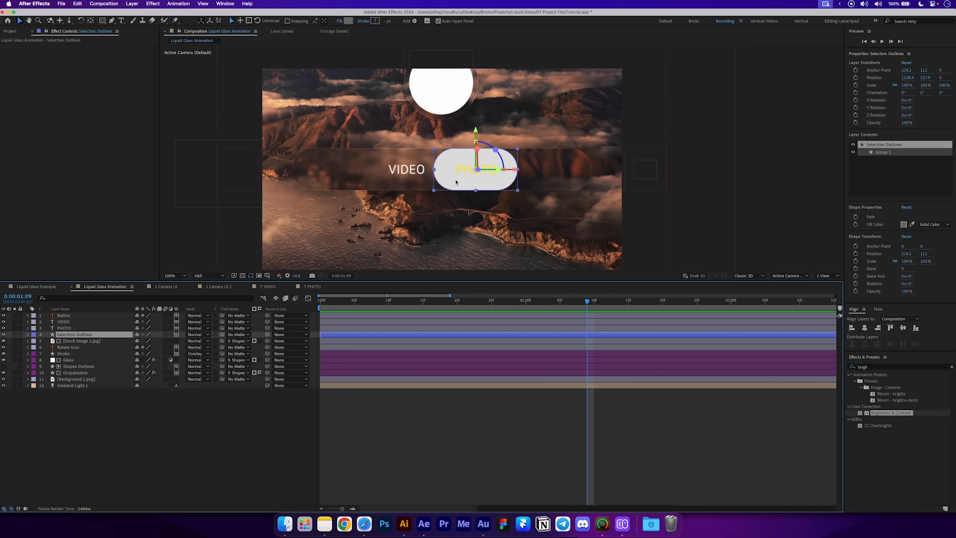
left_click(68, 360)
key("super+d")
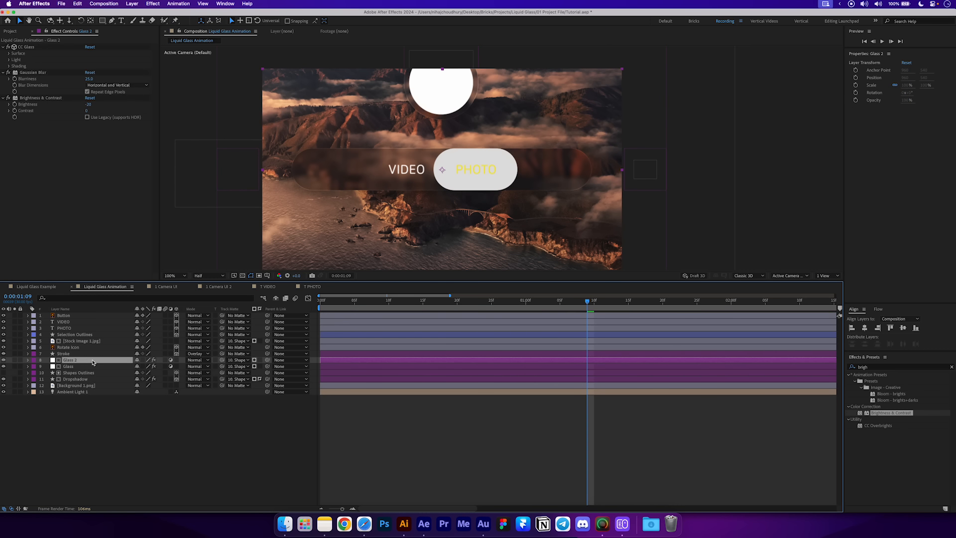
left_click_drag(92, 362, 92, 333)
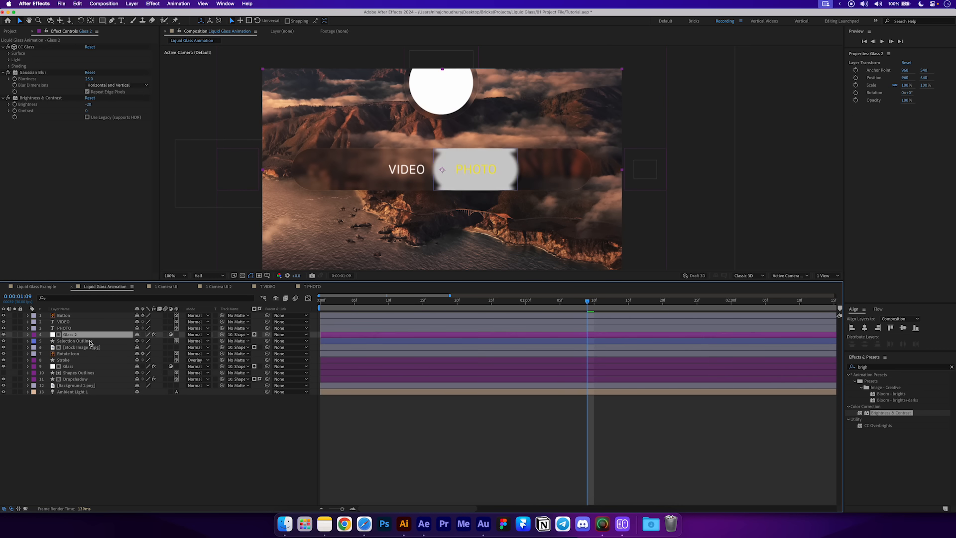
left_click_drag(222, 334, 107, 343)
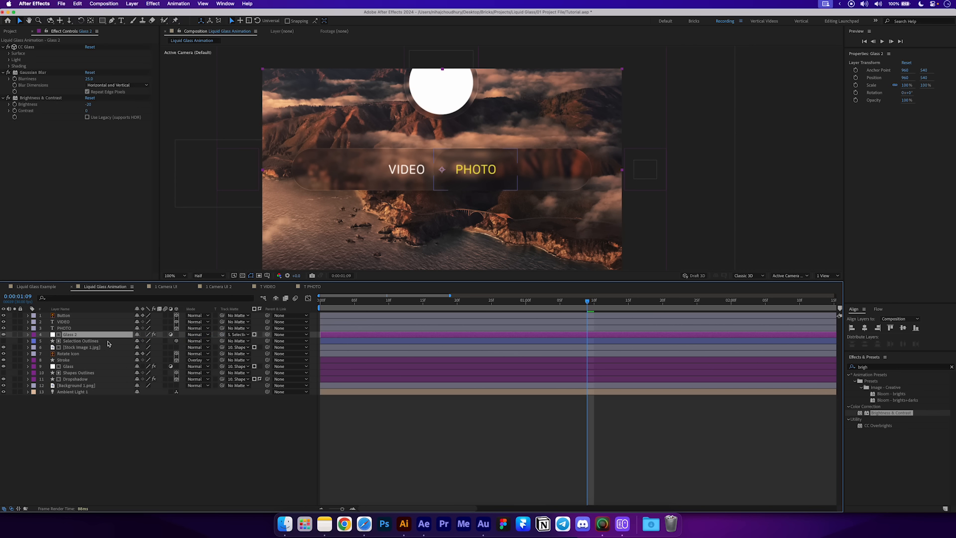
Set the CC Glass bump map of Glass 2 to the Selection Outlines layer.
left_click(9, 54)
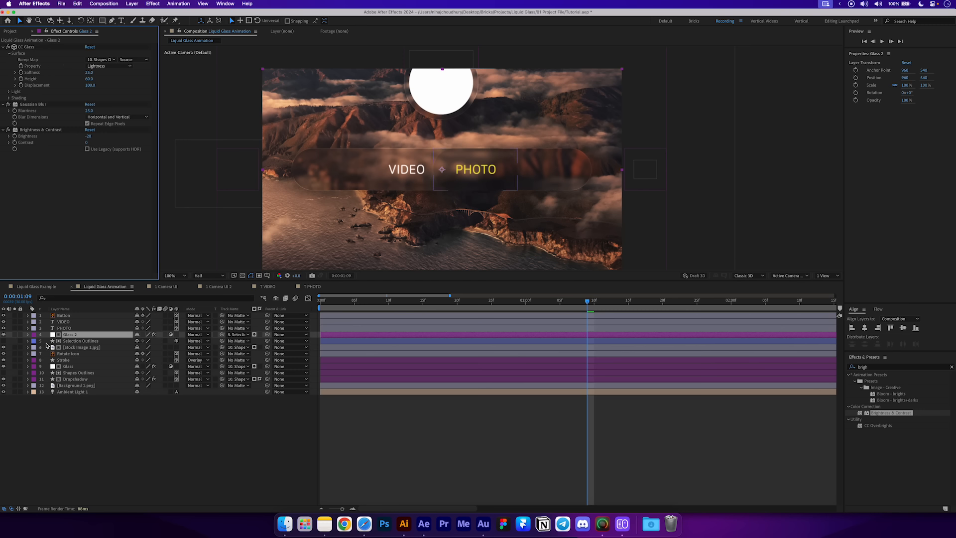
left_click(101, 60)
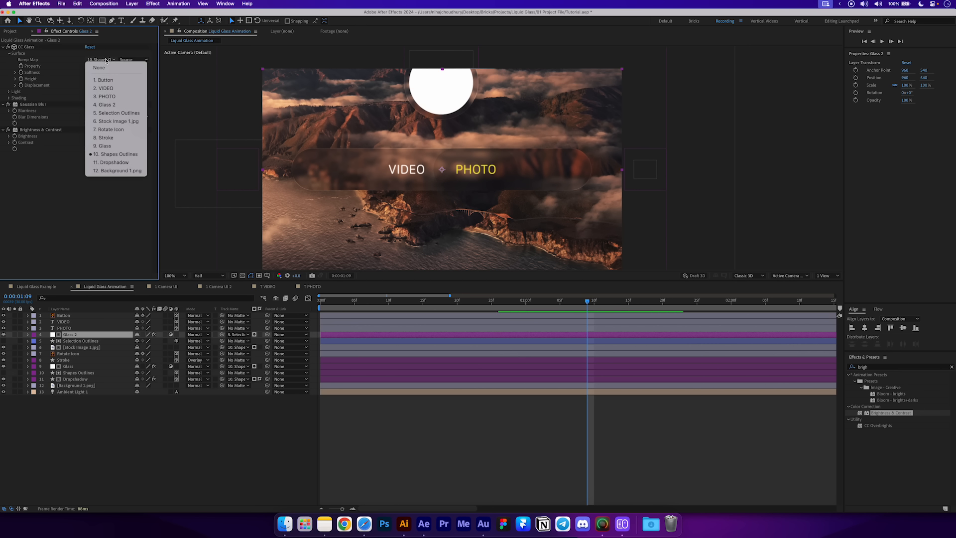
left_click(105, 113)
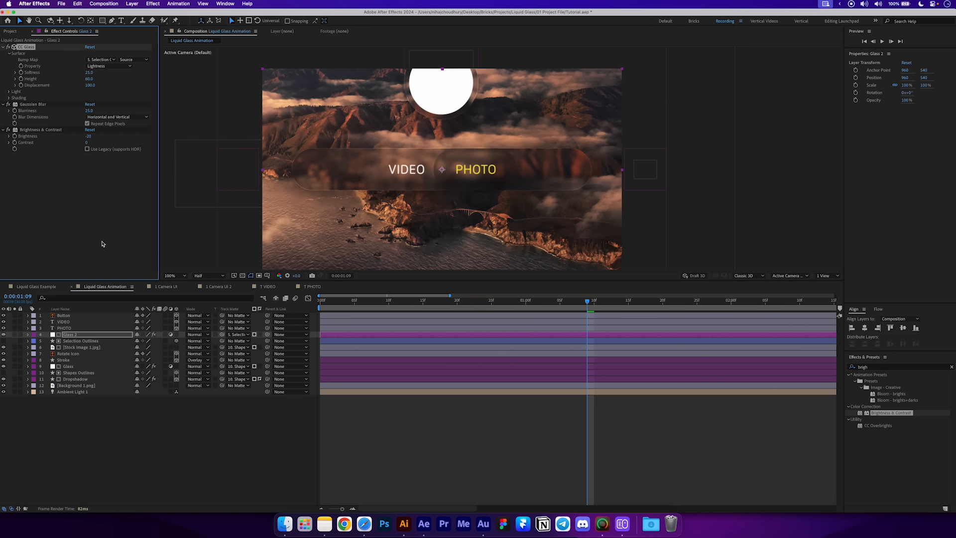
Duplicate Selection Outlines twice and rename the copies Stroke and Drop Shadow.
left_click(93, 342)
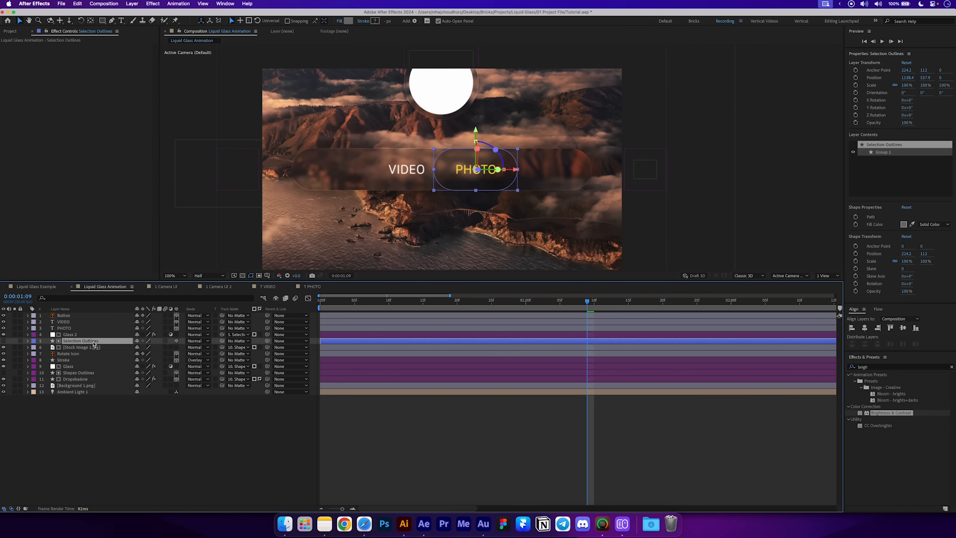
key("ctrl+d")
key("ctrl+d")
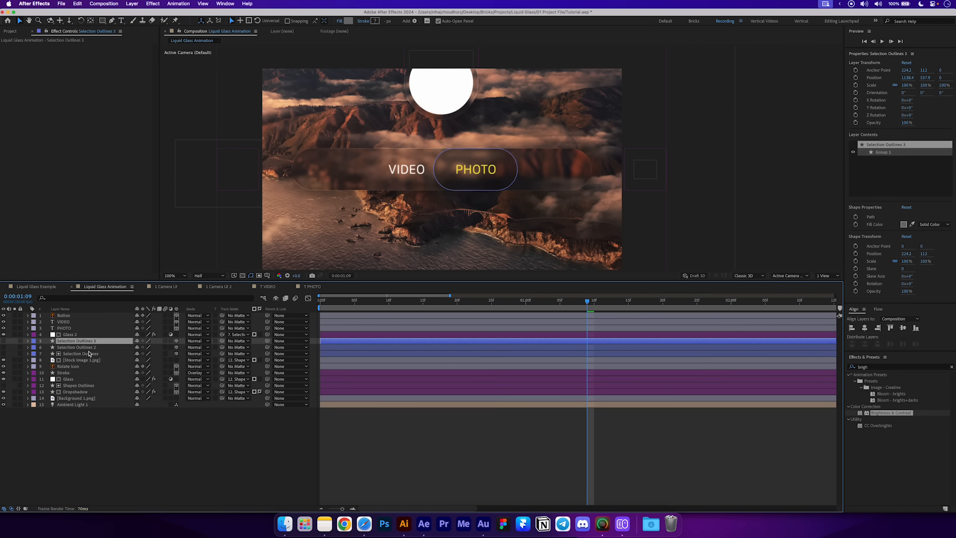
left_click(89, 347)
key("Return")
type("Stroke")
key("Return")
left_click(91, 342)
key("Return")
type("Drop Shadow")
key("Return")
Move the new Drop Shadow layer below Selection Outlines and the new Stroke layer above Glass 2.
left_click_drag(81, 345, 80, 357)
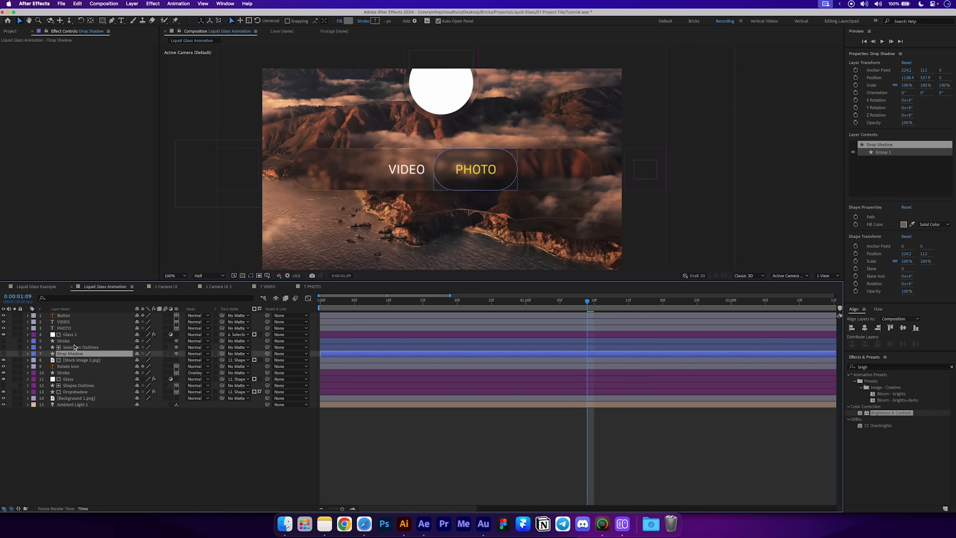
left_click(74, 340)
key("super+bracketright")
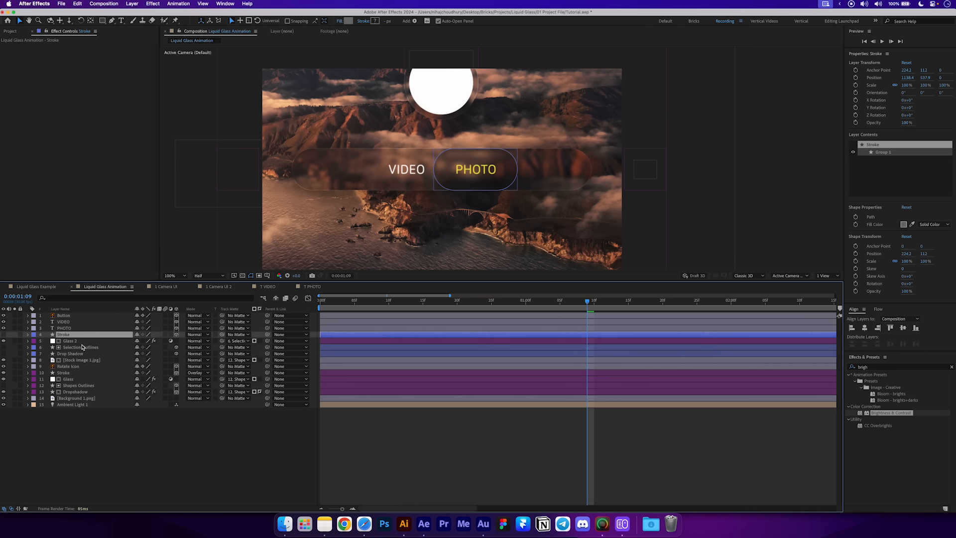
Copy the Fill, Fast Box Blur and Transform effects from Dropshadow to Drop Shadow, and matte Drop Shadow to Selection Outlines, inverted.
left_click(77, 392)
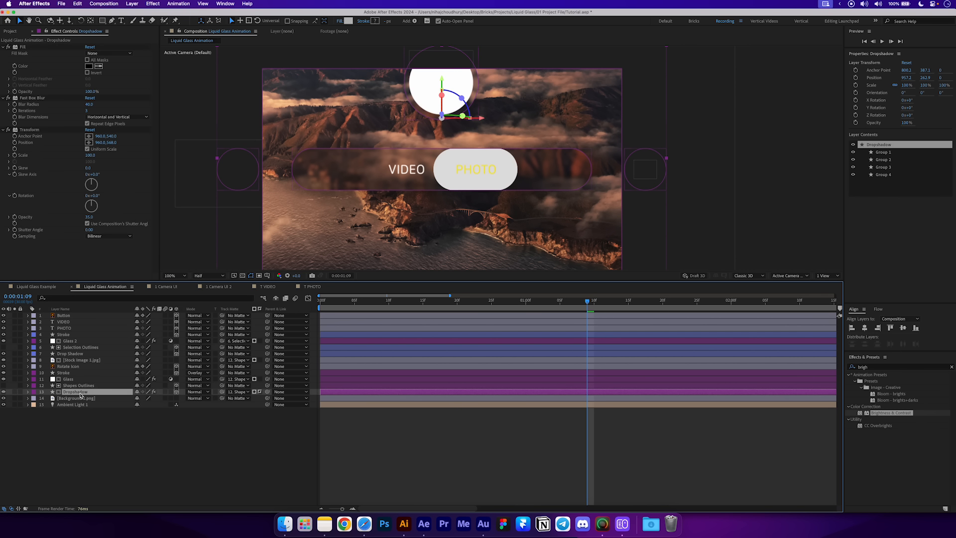
left_click(69, 354)
left_click_drag(223, 354, 124, 348)
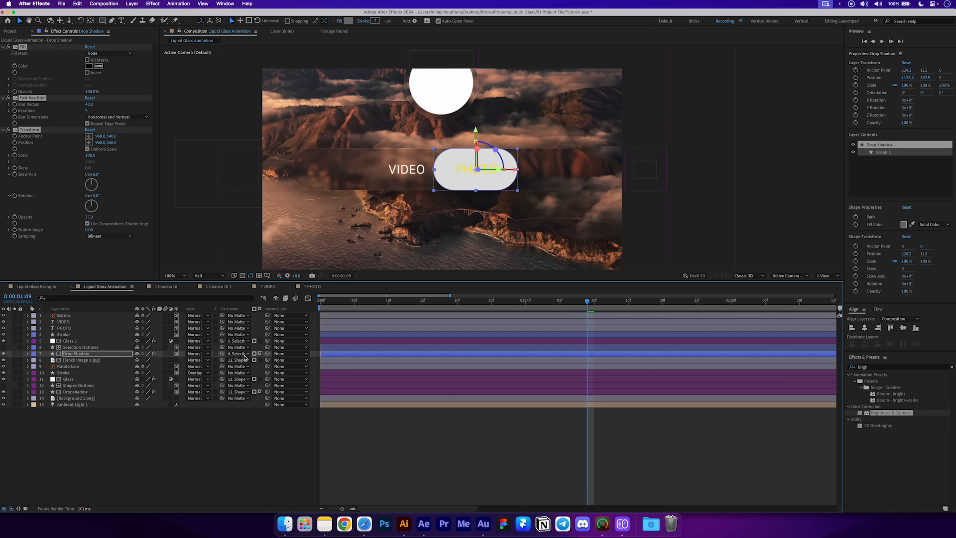
Hide the fill of the selection's Stroke layer above Glass 2 and add a stroke to its shape contents.
left_click(69, 335)
left_click(27, 335)
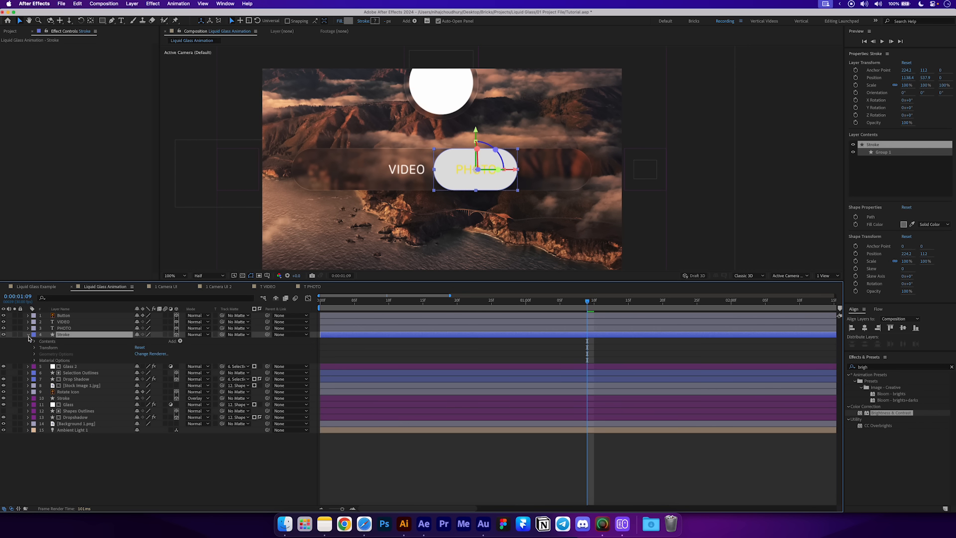
left_click(35, 341)
left_click(41, 348)
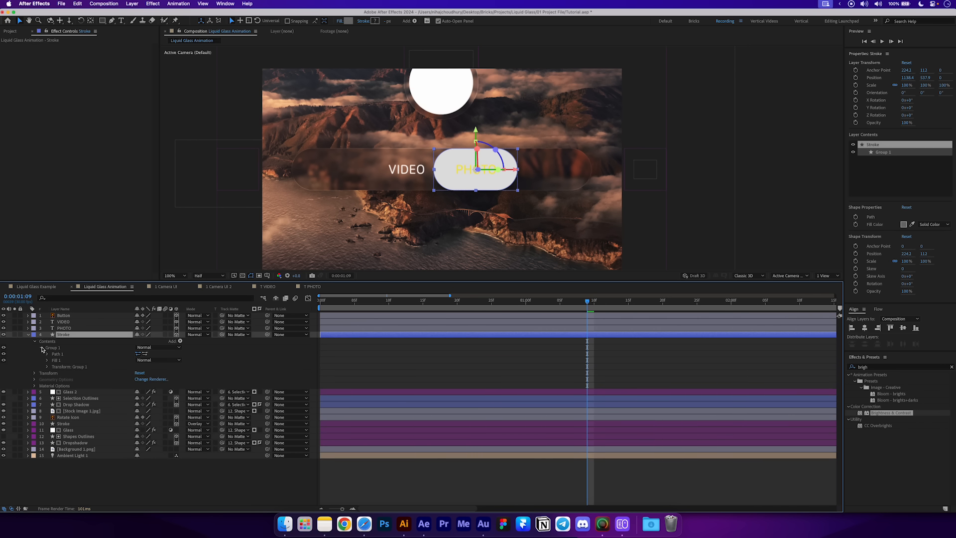
left_click(4, 360)
left_click(179, 341)
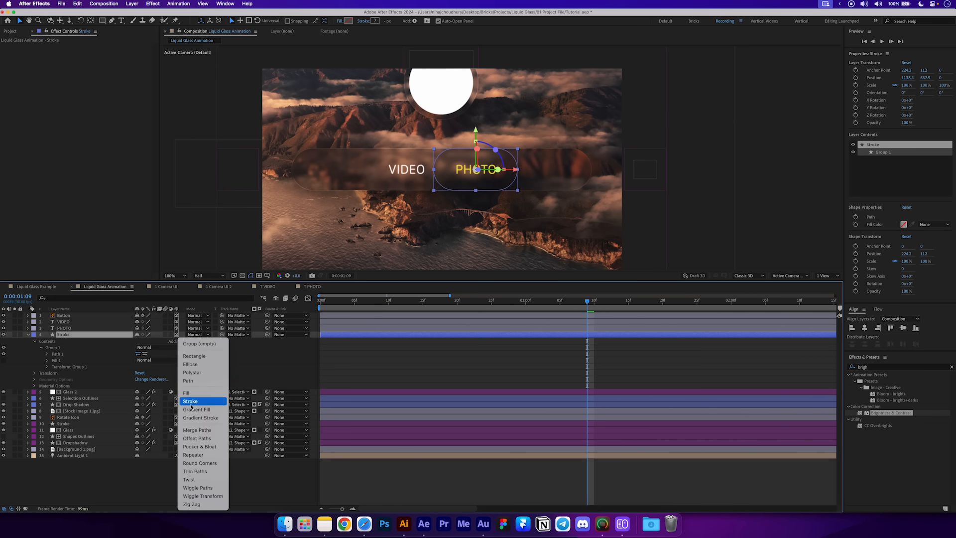
left_click(195, 402)
left_click(42, 373)
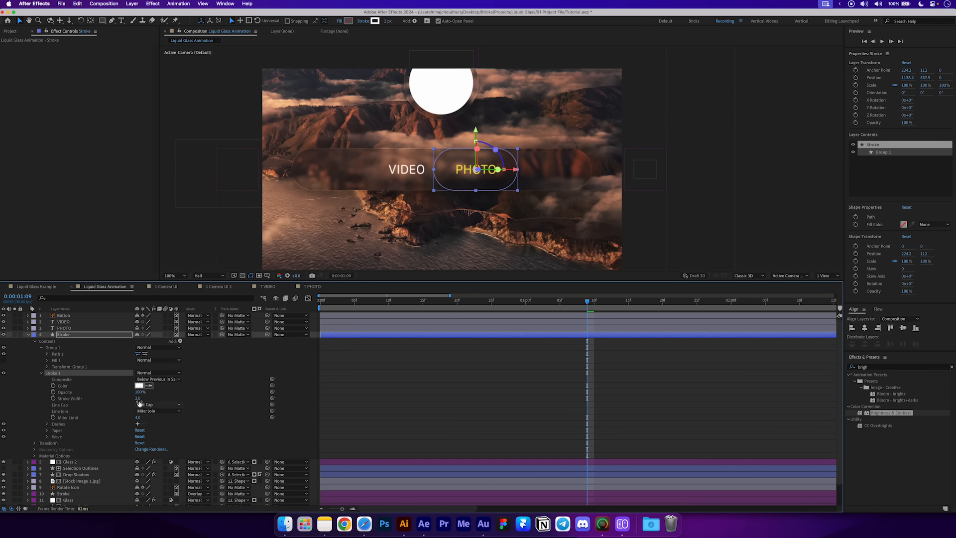
left_click(40, 373)
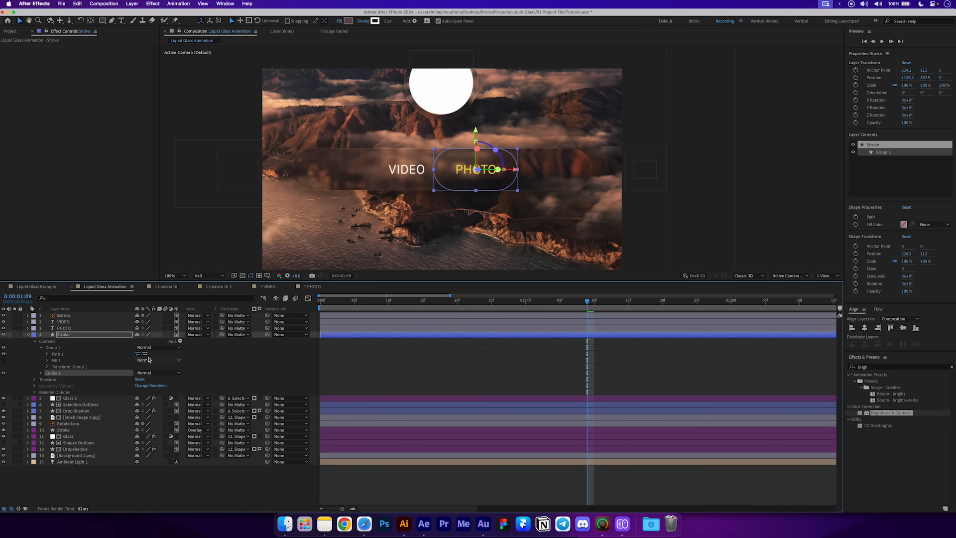
Set the selection's Stroke layer to the Overlay blending mode with 50% opacity.
left_click(198, 334)
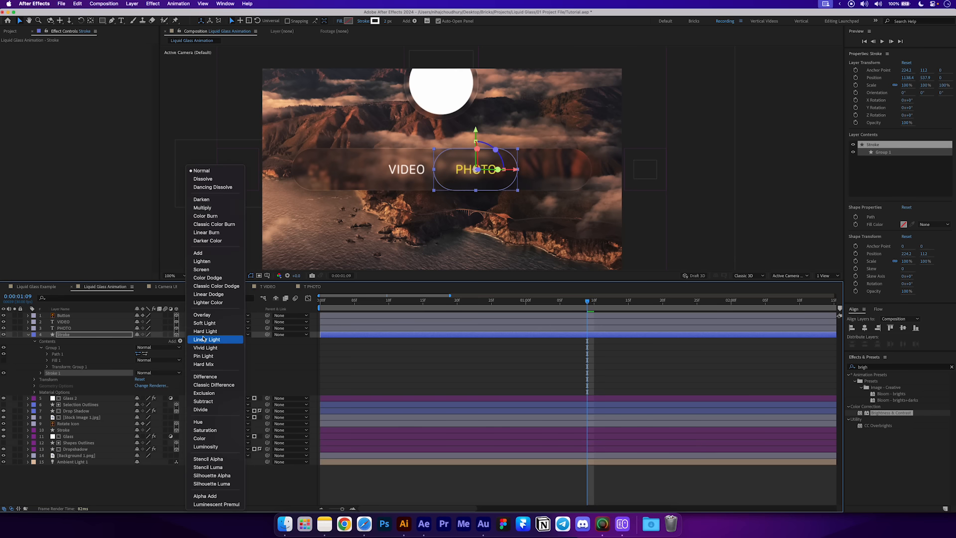
left_click(199, 314)
left_click(89, 337)
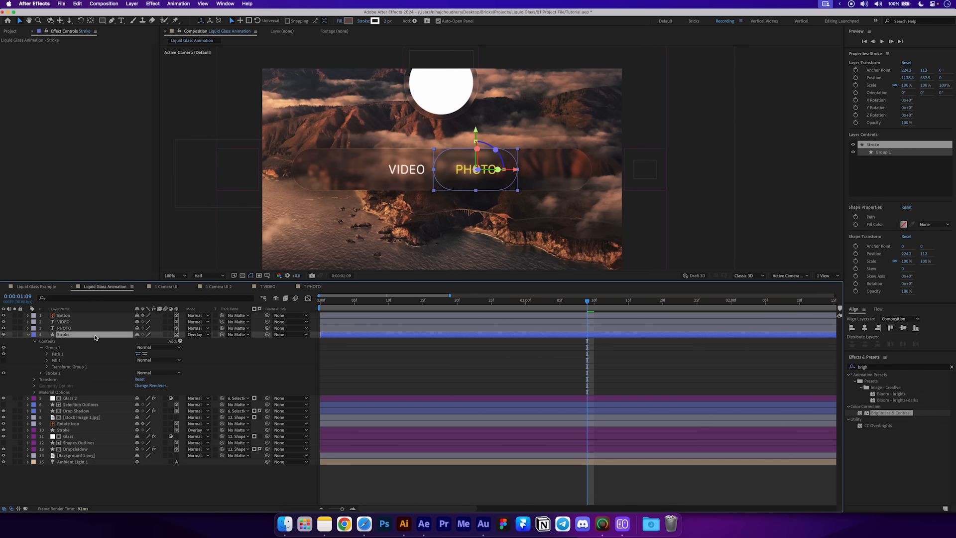
key("t")
left_click(141, 342)
type("50")
key("Return")
left_click(169, 462)
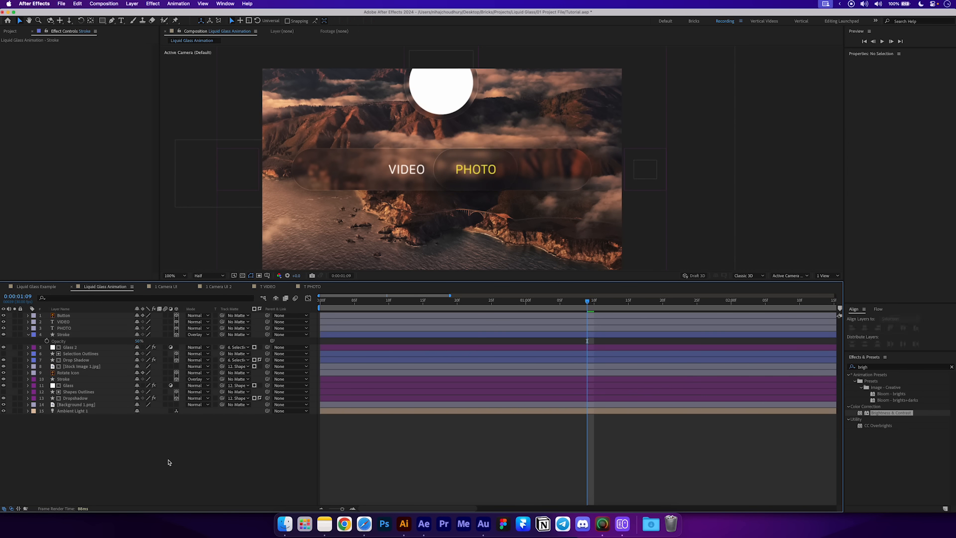
Set the Brightness & Contrast effect on Glass 2 to brightness 30 and contrast -10.
left_click(76, 347)
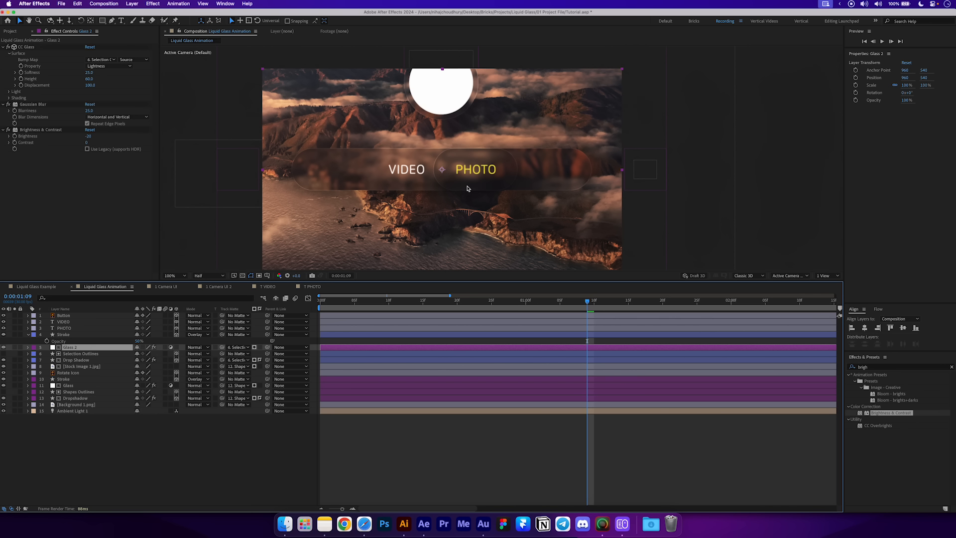
left_click_drag(88, 136, 113, 140)
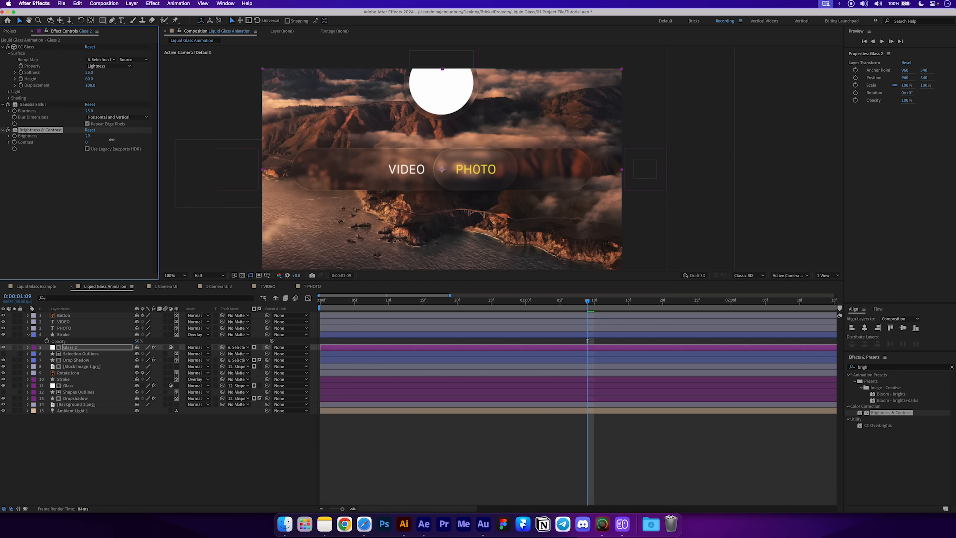
left_click_drag(86, 143, 78, 145)
left_click(108, 206)
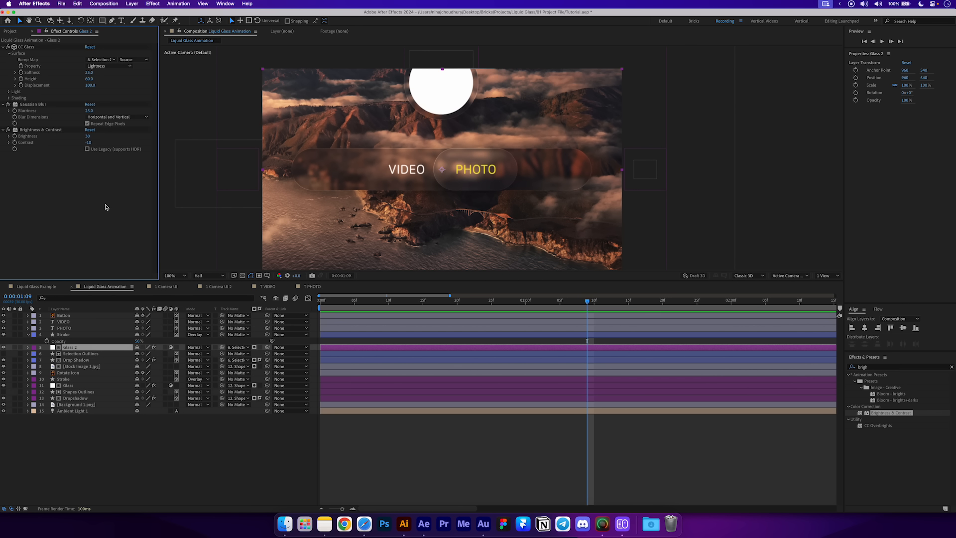
Parent the selection's Stroke and Drop Shadow layers to Selection Outlines.
left_click(75, 335)
left_click(98, 360, "super")
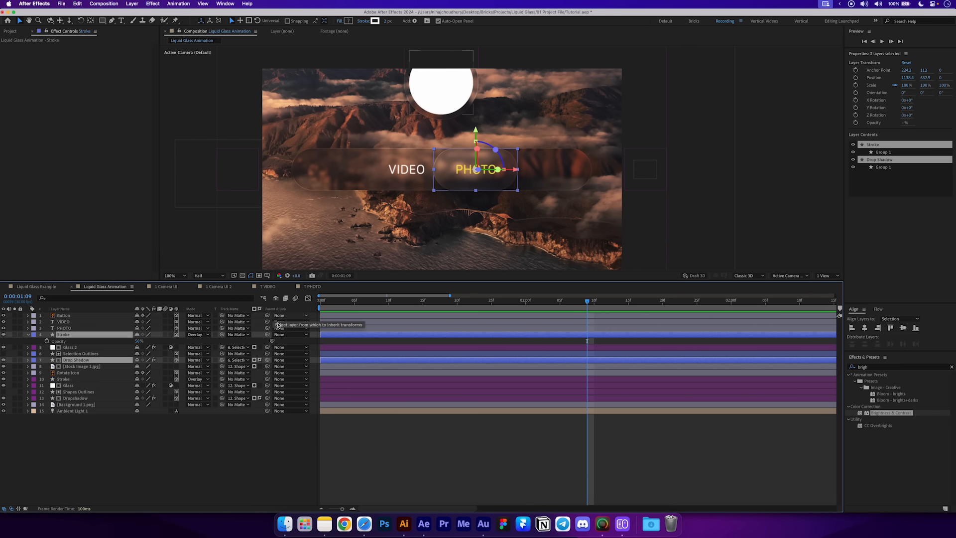
left_click_drag(268, 366, 96, 354)
Test the parenting by moving Selection Outlines away from the PHOTO label, and undo the move.
left_click(97, 355)
left_click_drag(465, 185, 437, 219)
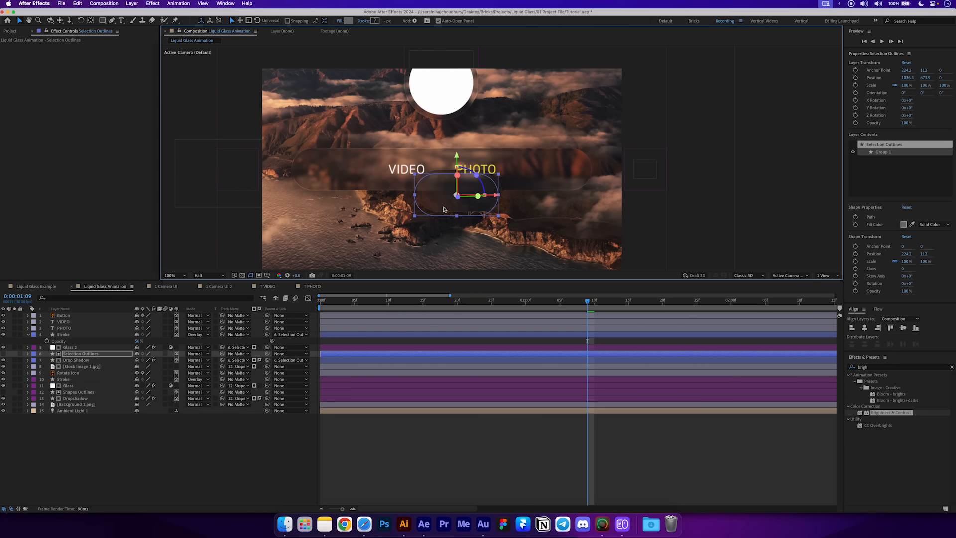
key("cmd+z")
left_click(482, 484)
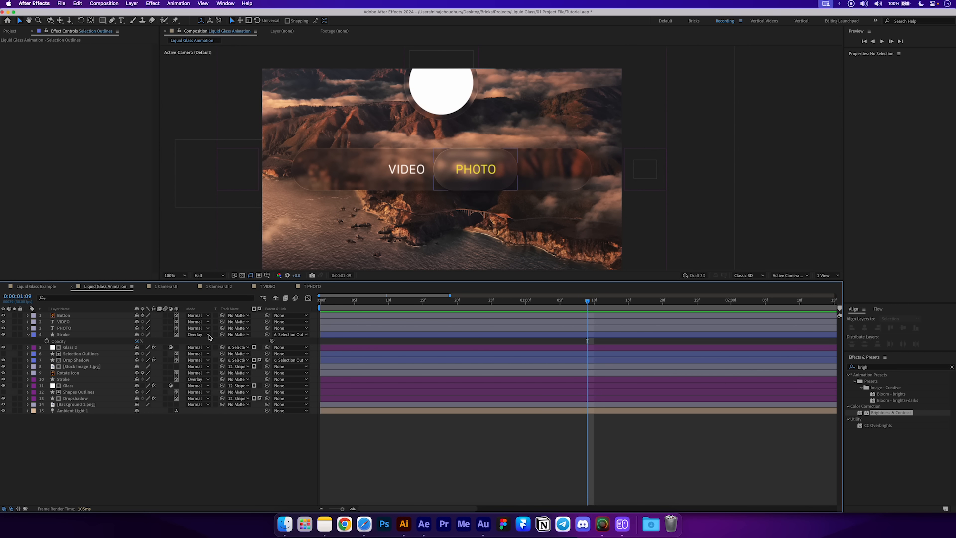
Duplicate the VIDEO text layer, place the copy left of VIDEO and change its text to CINEMATIC.
left_click(71, 323)
key("super+d")
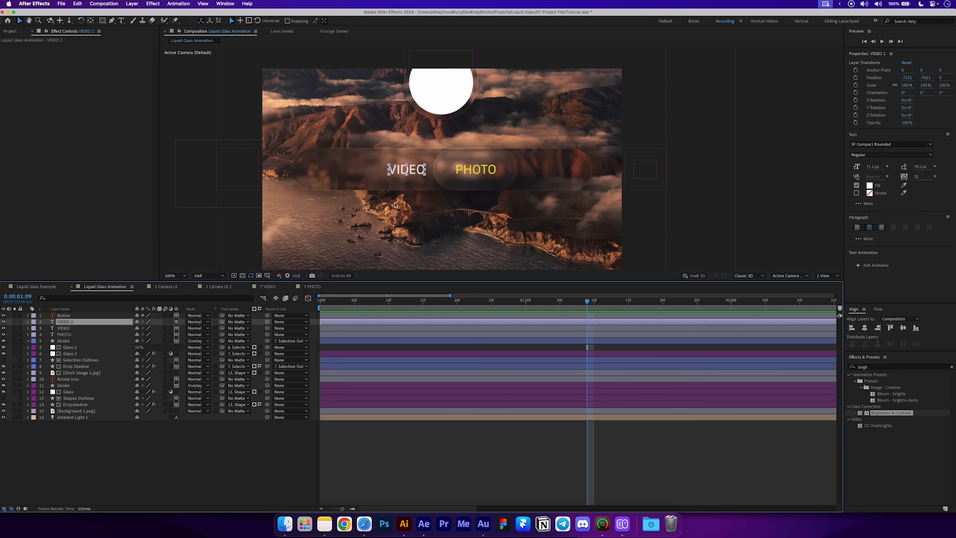
left_click_drag(412, 171, 338, 170)
key("super+t")
type("CINEMATIC")
key("super+Return")
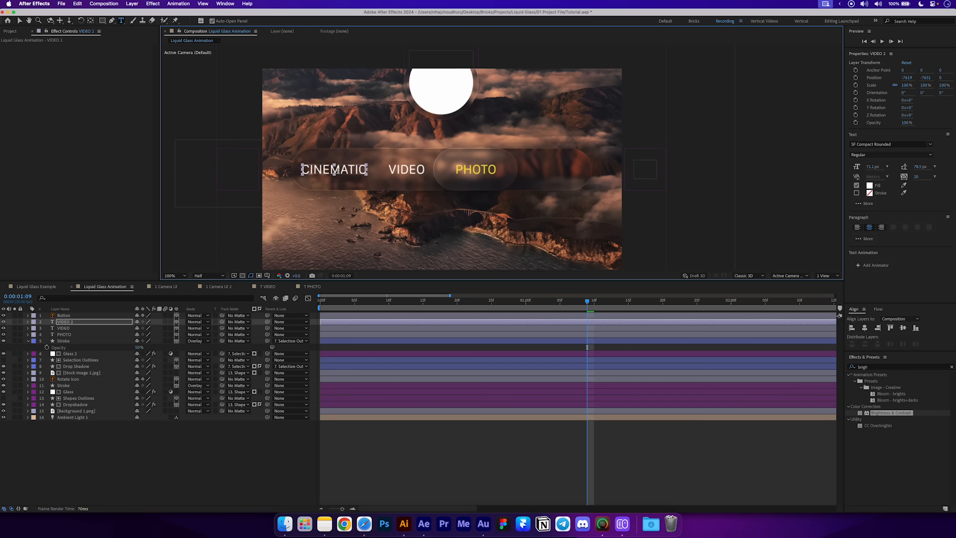
left_click(436, 459)
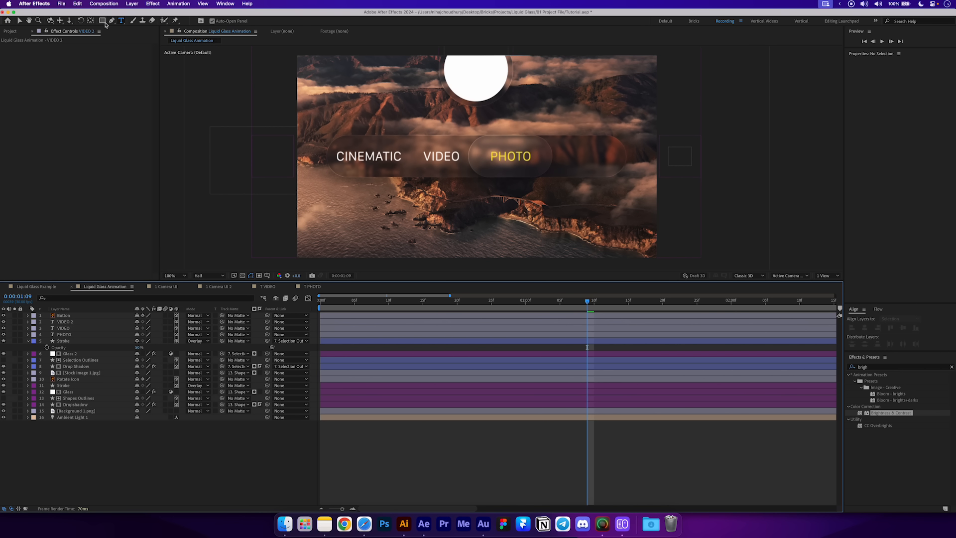
Draw a rectangle spacer about 170 by 63 px spanning the gap between the VIDEO and PHOTO labels.
left_click(103, 21)
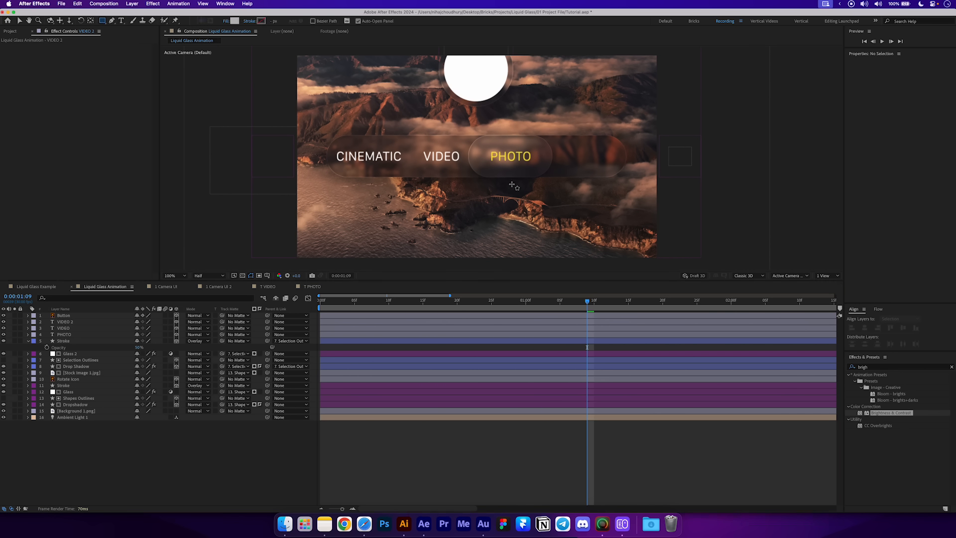
scroll(445, 141, "up", 2)
left_click_drag(366, 158, 522, 214)
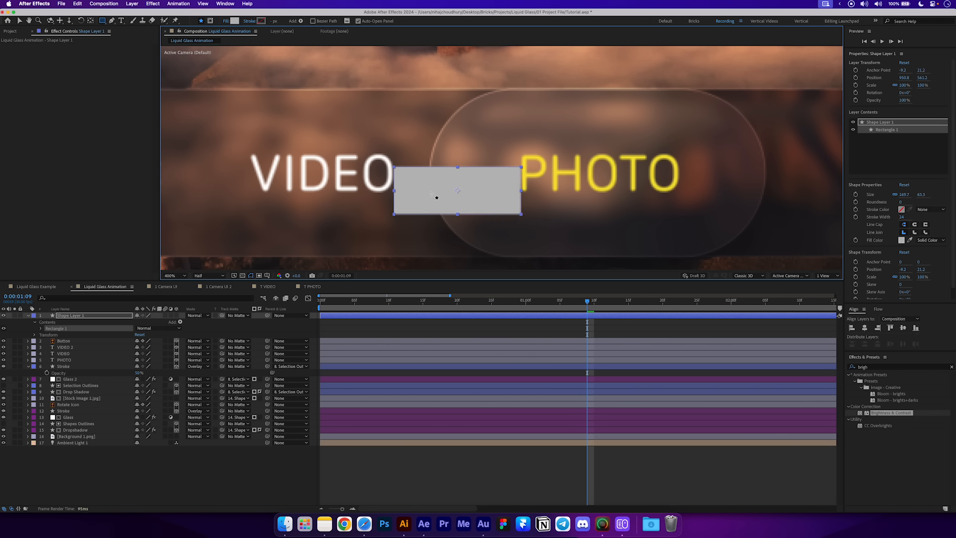
key("v")
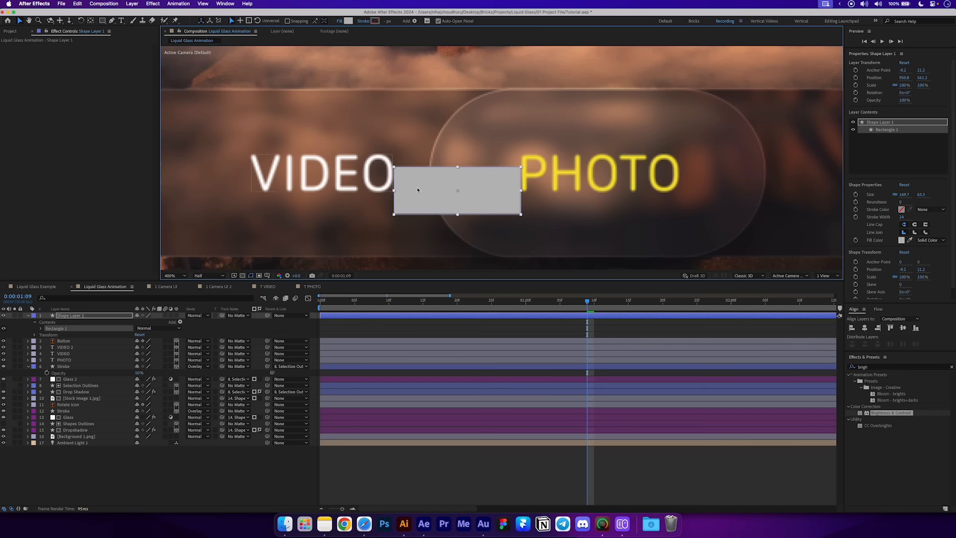
Move the spacer rectangle to the left edge of VIDEO and align the end of CINEMATIC with it.
scroll(478, 192, "down", 1)
left_click_drag(496, 199, 396, 183)
left_click(398, 174)
scroll(393, 174, "up", 1)
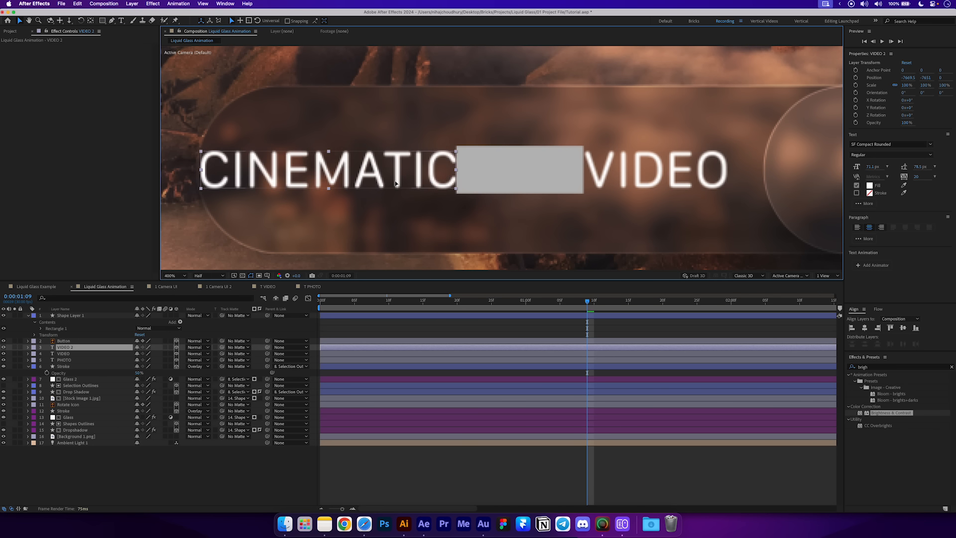
scroll(396, 183, "down", 5)
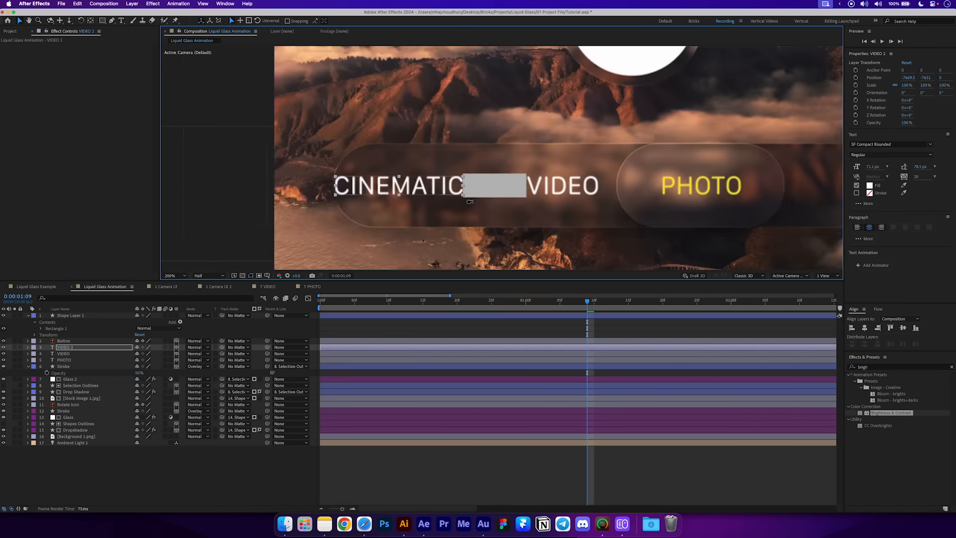
Clear the custom name of the VIDEO 2 layer so it takes its name from its text, CINEMATIC.
left_click(65, 348)
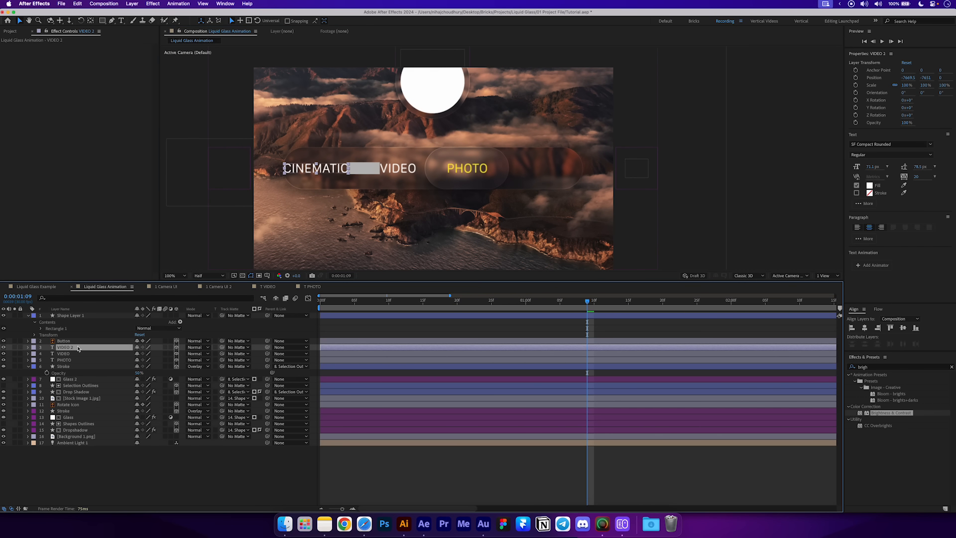
key("Return")
key("BackSpace")
key("Return")
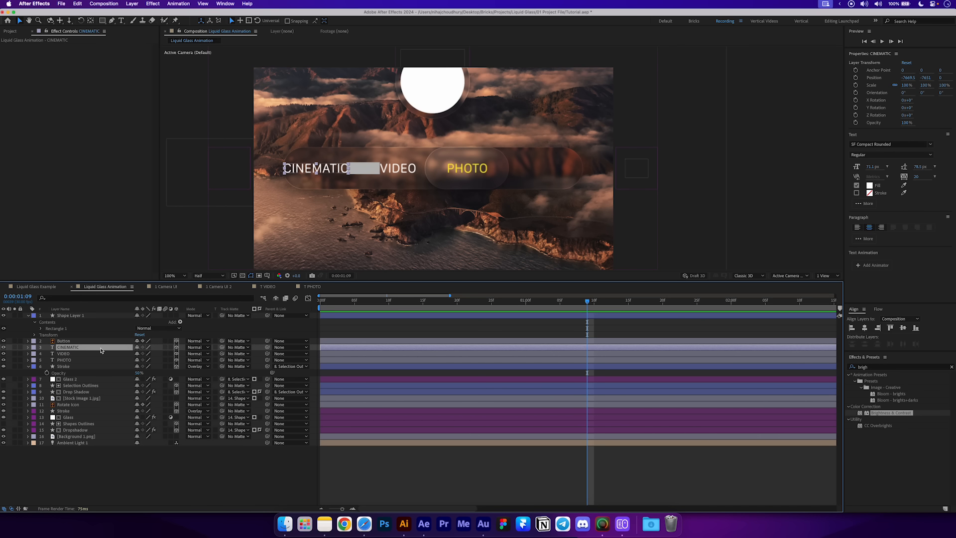
Duplicate the CINEMATIC layer below PHOTO, place the copy right of the PHOTO label and change its text to PORTRAIT.
key("super+d")
left_click_drag(79, 350, 82, 372)
left_click_drag(309, 169, 548, 172)
double_click(548, 173)
type("PORTRAIT")
key("Escape")
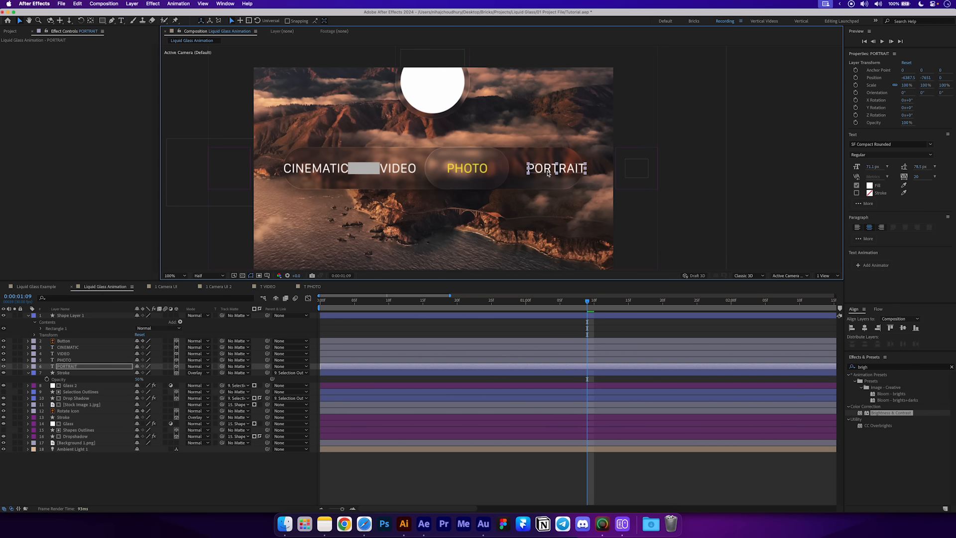
Move the spacer rectangle to the right edge of PHOTO and align the start of PORTRAIT with it.
left_click_drag(359, 174, 508, 176)
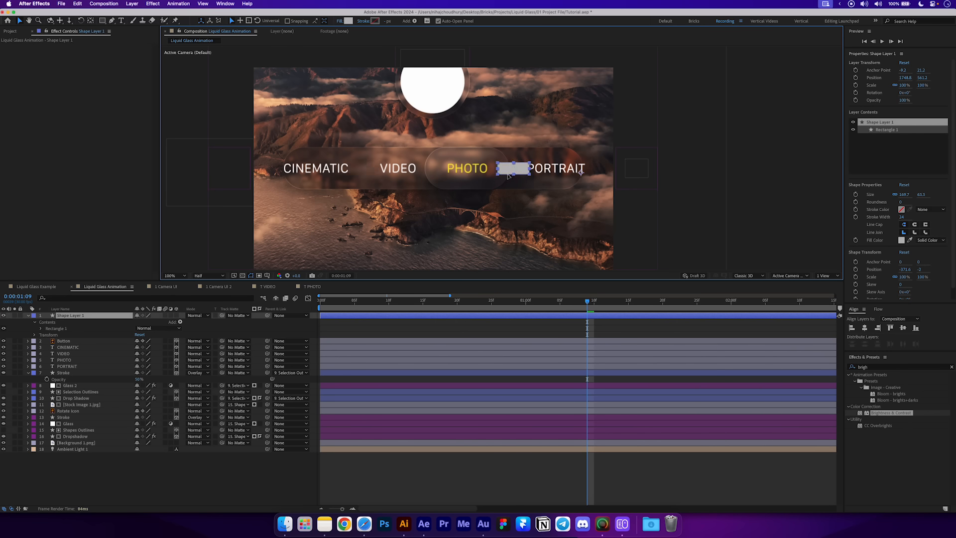
scroll(508, 175, "up", 4)
left_click_drag(433, 134, 423, 137)
left_click_drag(605, 131, 572, 131)
Duplicate the PORTRAIT layer below the original, place the copy to its right and change its text to PANORAMA.
left_click(89, 368)
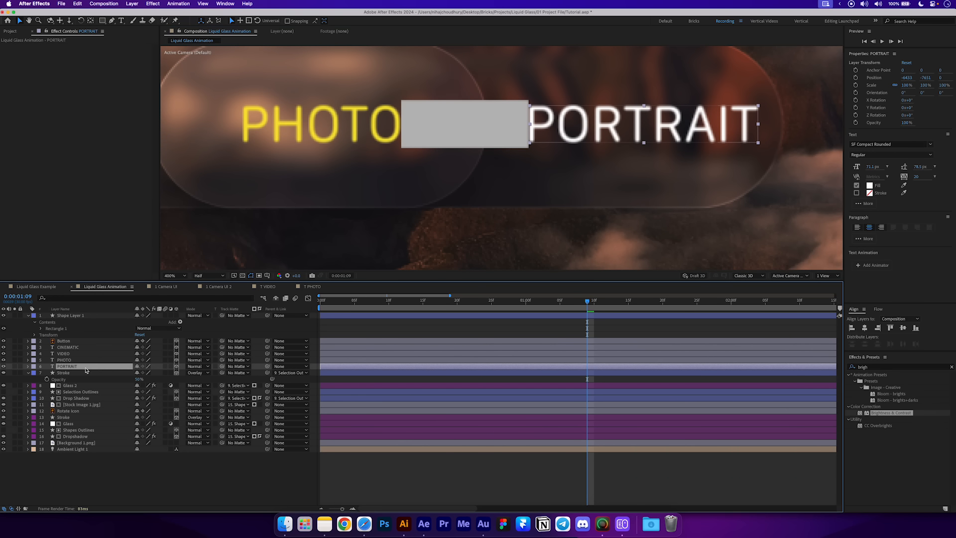
key("super+d")
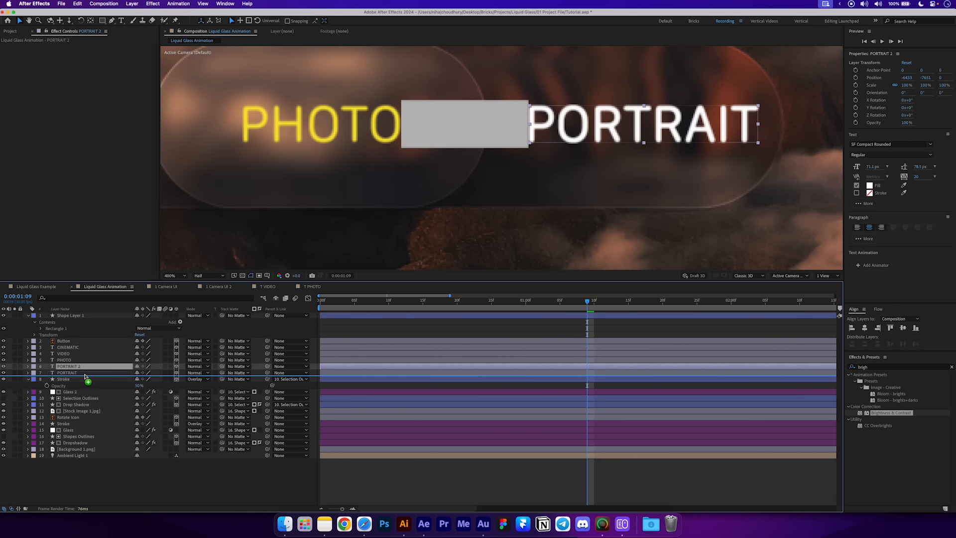
scroll(419, 139, "down", 1)
left_click_drag(439, 161, 277, 194)
left_click_drag(339, 172, 467, 180)
double_click(467, 172)
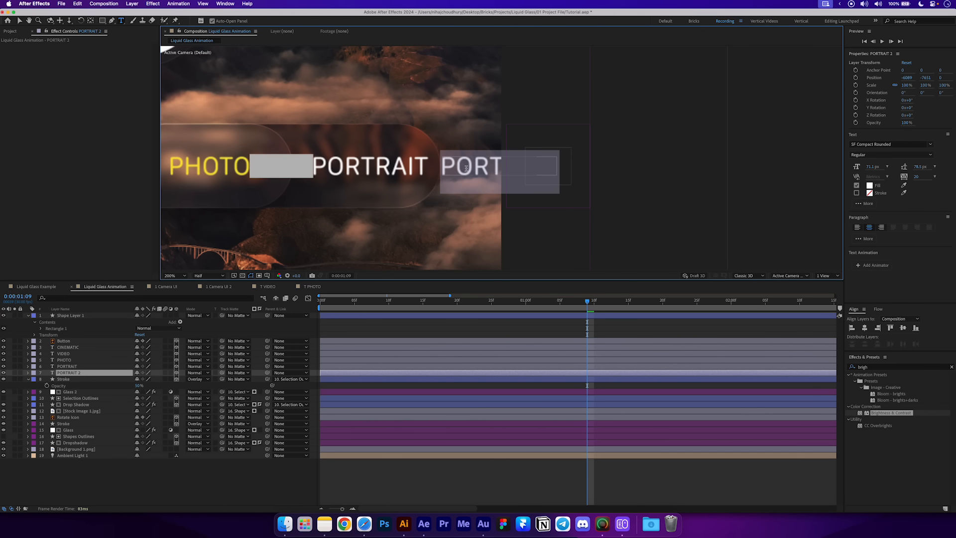
type("PANORAMA")
key("Escape")
Space PANORAMA from PORTRAIT with the spacer rectangle, and delete the spacer.
left_click_drag(302, 168, 504, 172)
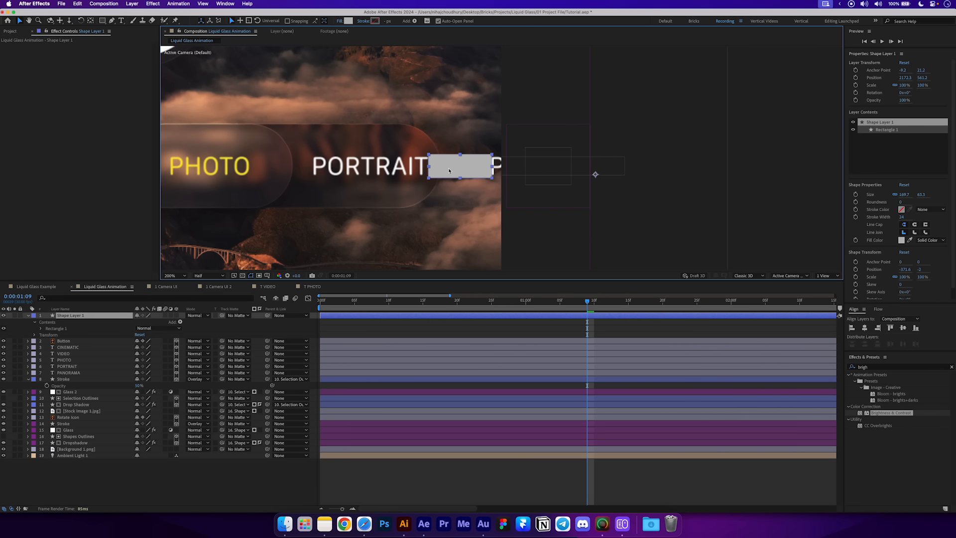
key("Delete")
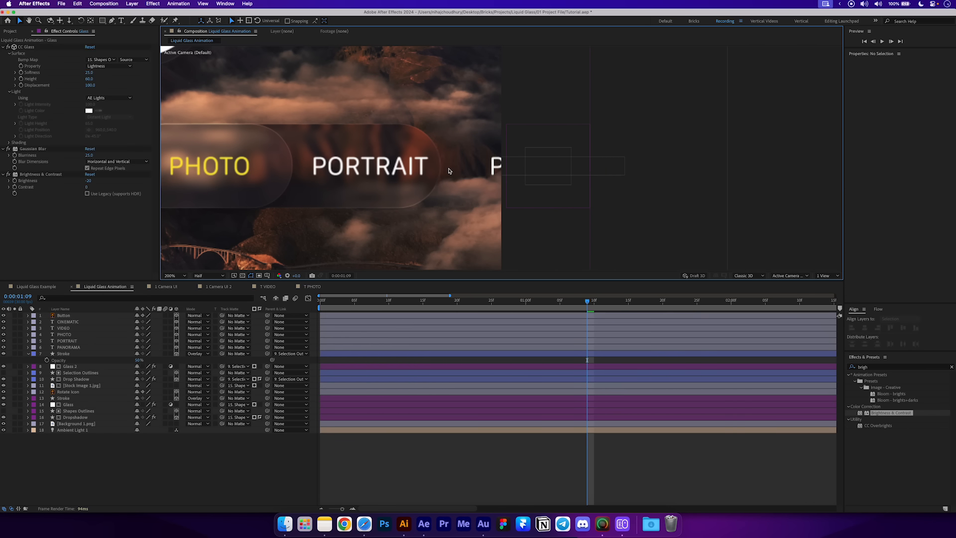
key("/")
Create a new null object above the CINEMATIC layer.
left_click(75, 348)
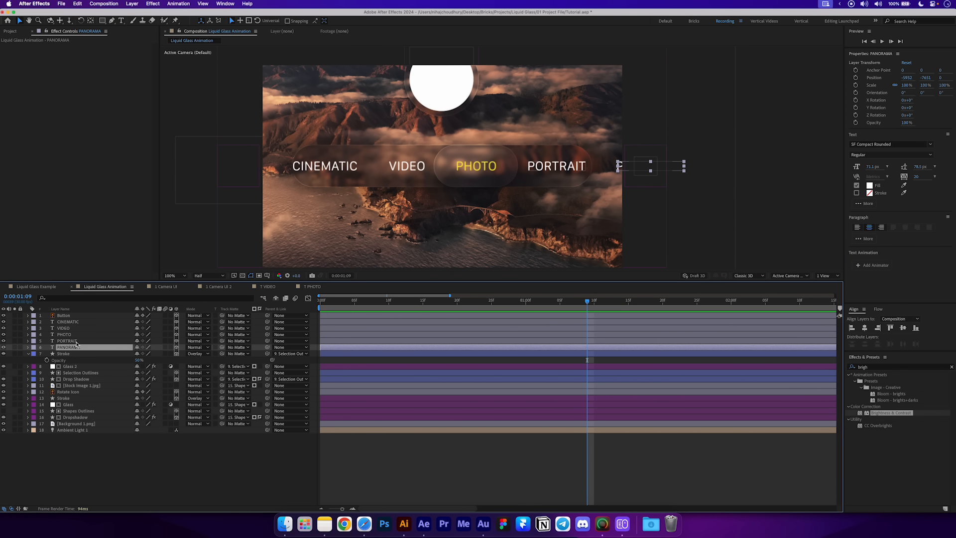
left_click(79, 322)
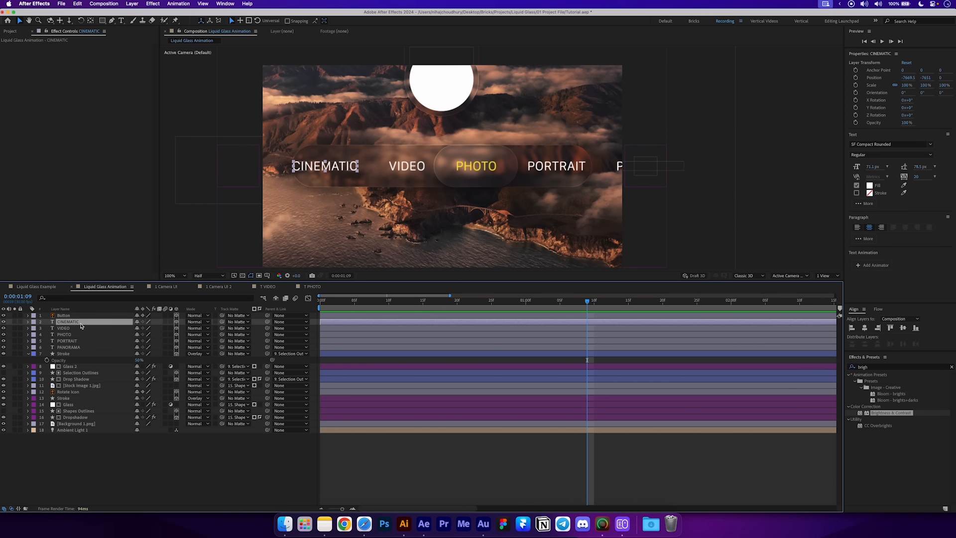
left_click(131, 4)
mouse_move(180, 15)
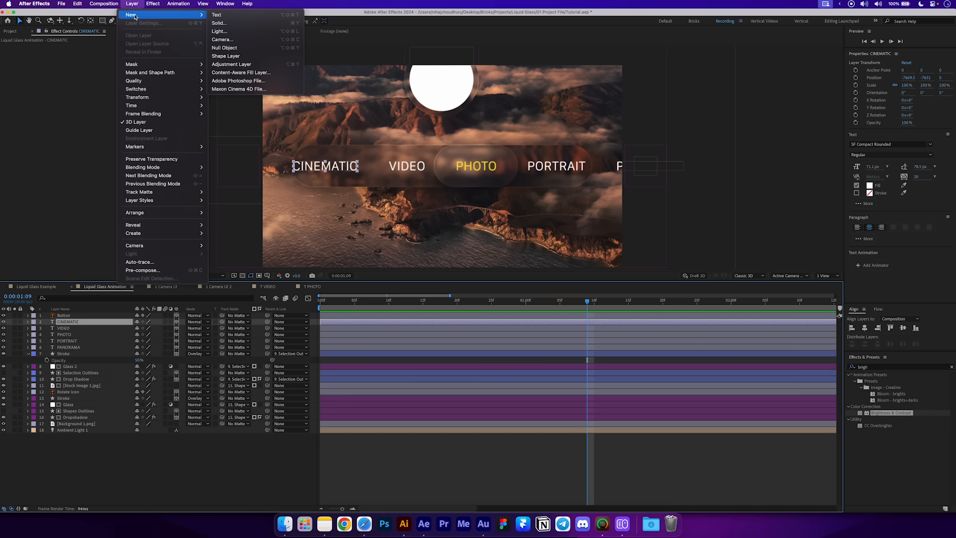
left_click(225, 48)
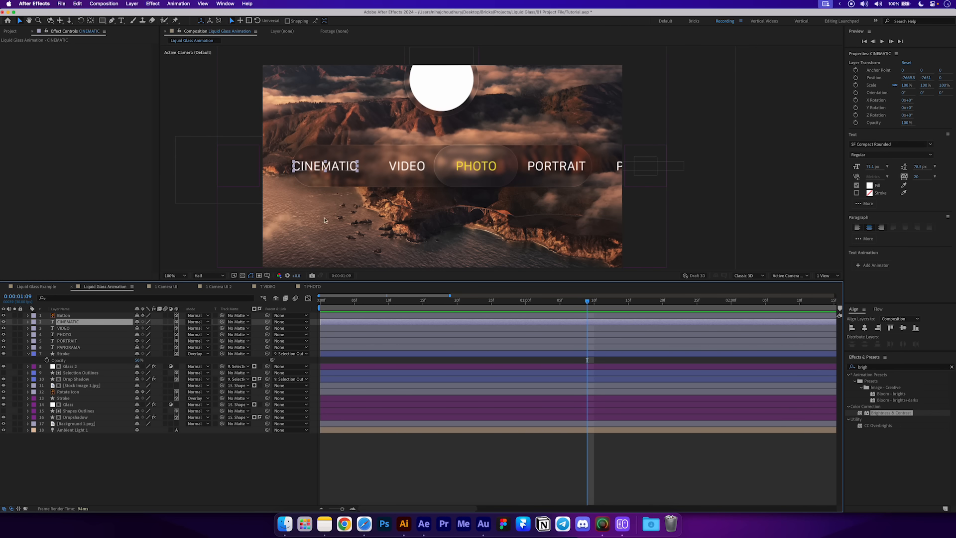
Rename the new null layer as Text Null.
key("Return")
type("Text Null")
key("Return")
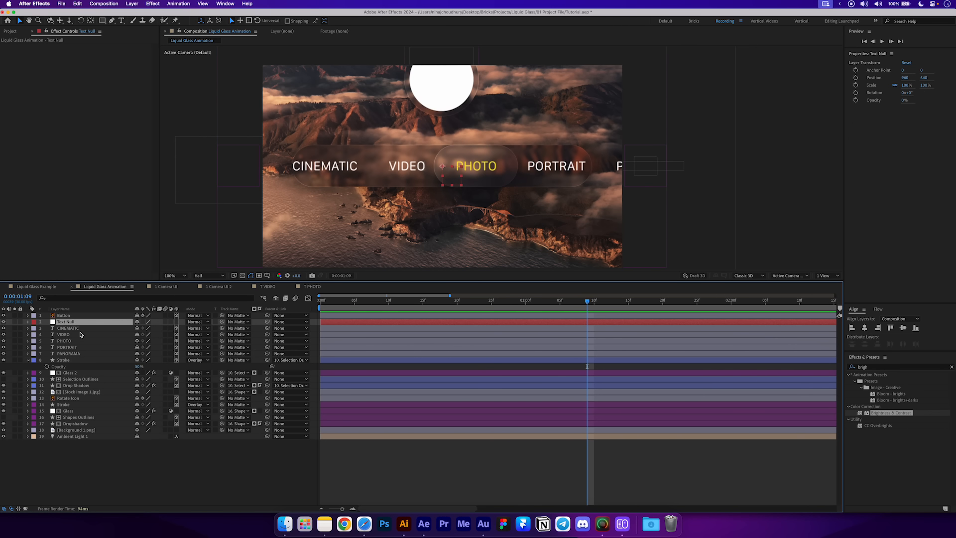
Parent the five text layers, CINEMATIC through PANORAMA, to Text Null and make the null a 3D layer.
left_click(78, 329)
left_click(75, 354, "shift")
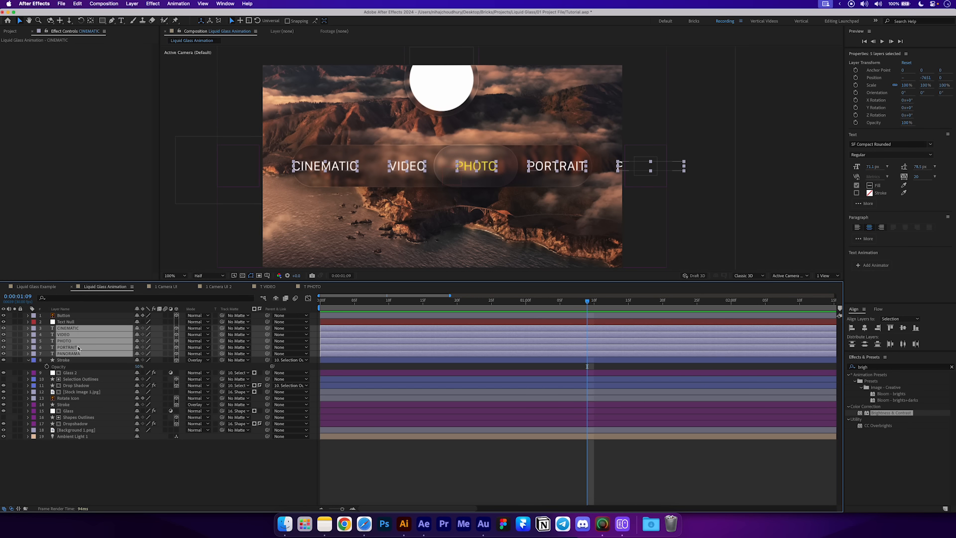
left_click_drag(268, 338, 114, 323)
left_click(113, 325)
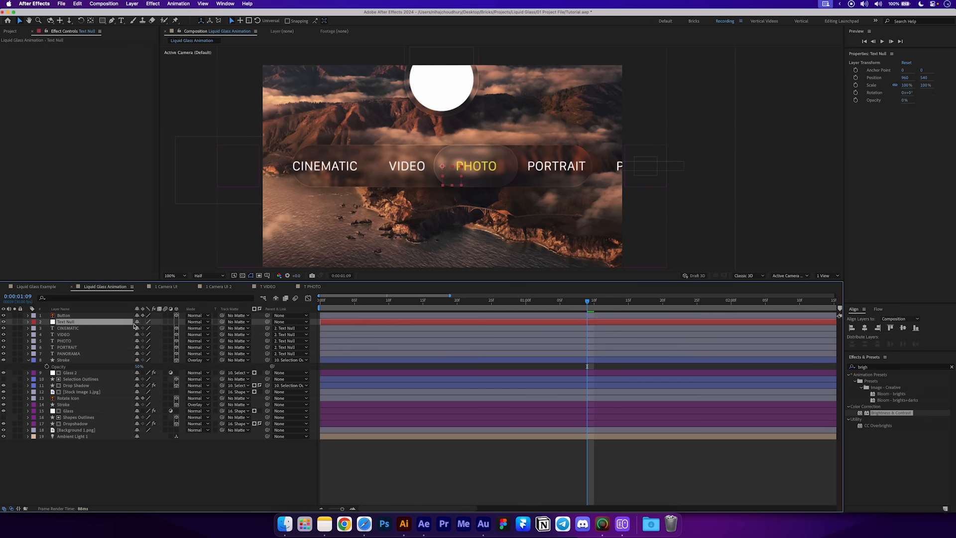
left_click(176, 322)
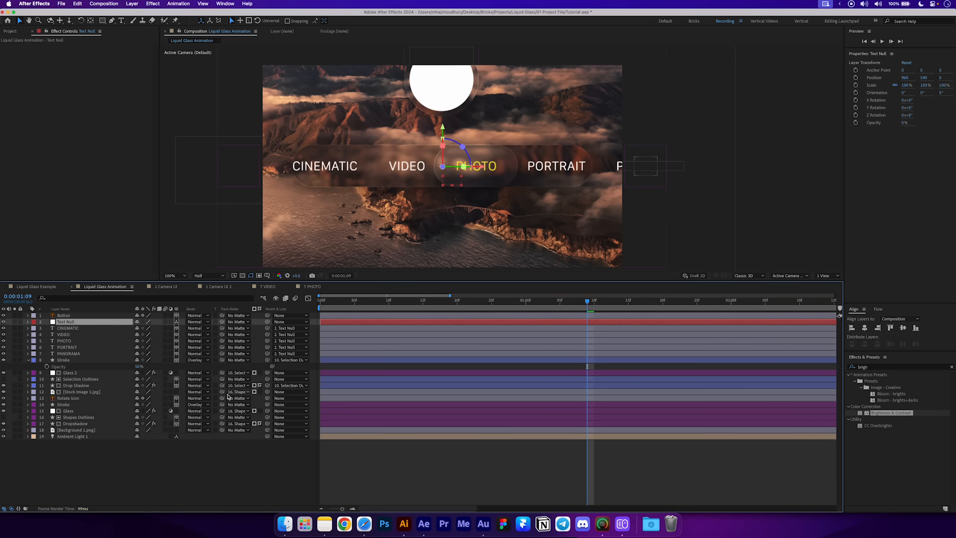
Try shifting Text Null horizontally to test the parented labels, undo the move and collapse the null's properties.
key("p")
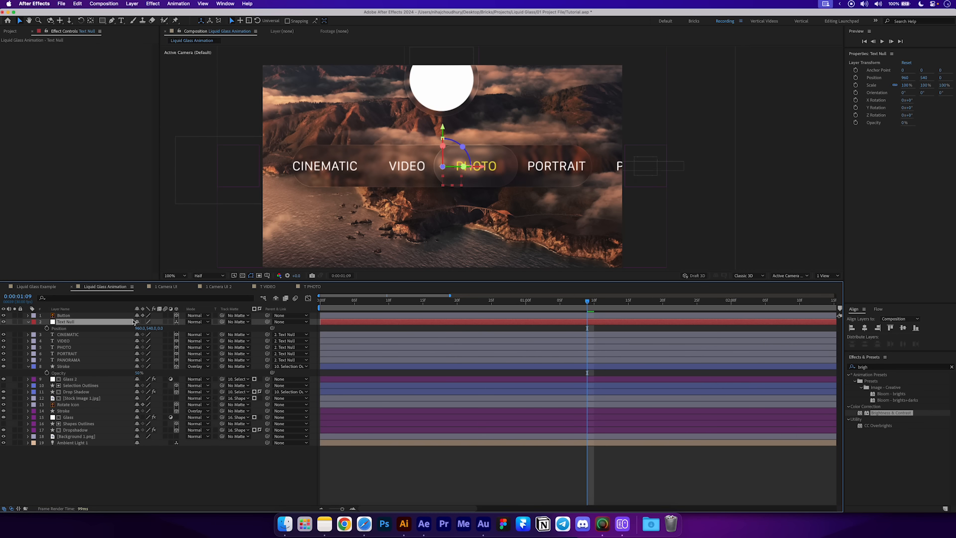
left_click_drag(139, 328, 165, 334)
key("super+z")
left_click(145, 452)
left_click(28, 322)
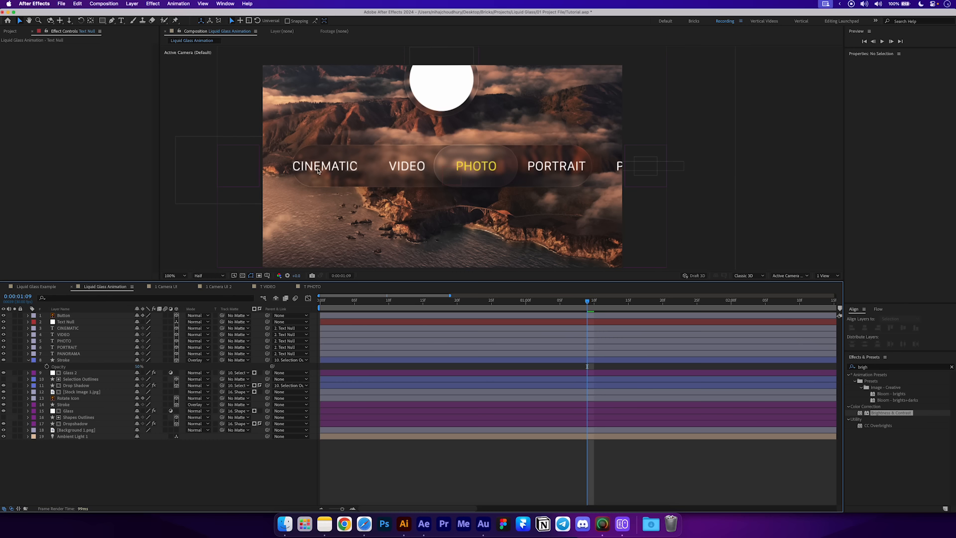
Duplicate the Shapes Outlines layer and rename the copy as Text Mask.
left_click_drag(413, 302, 396, 302)
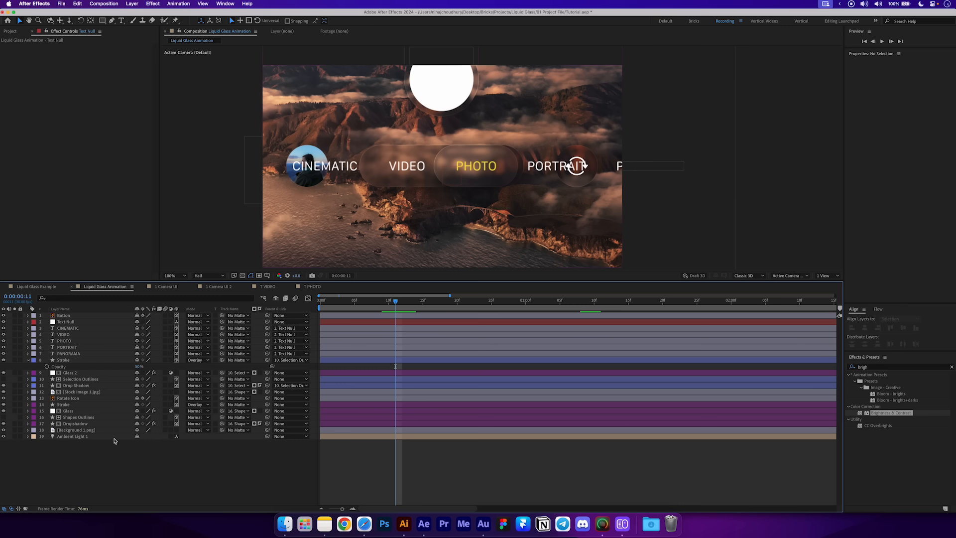
left_click(80, 417)
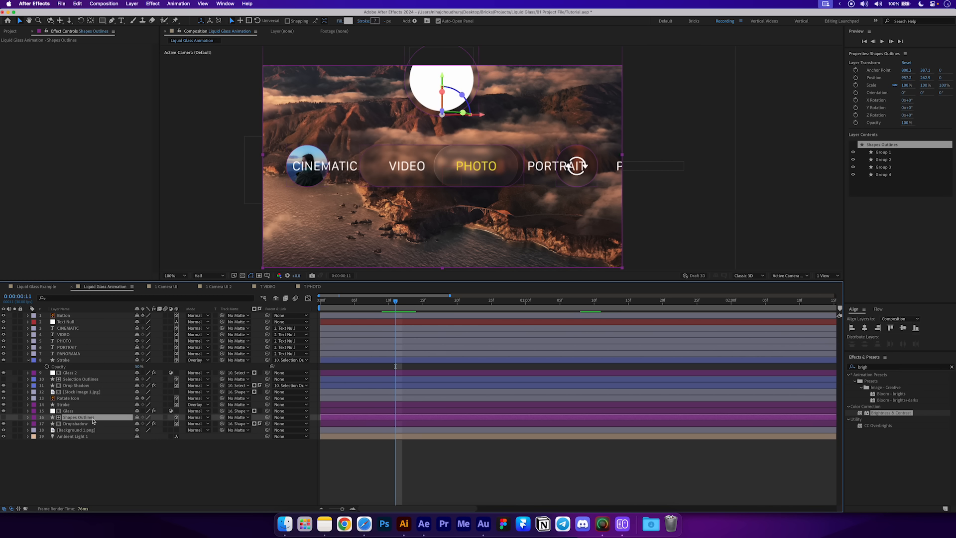
key("super+d")
key("Return")
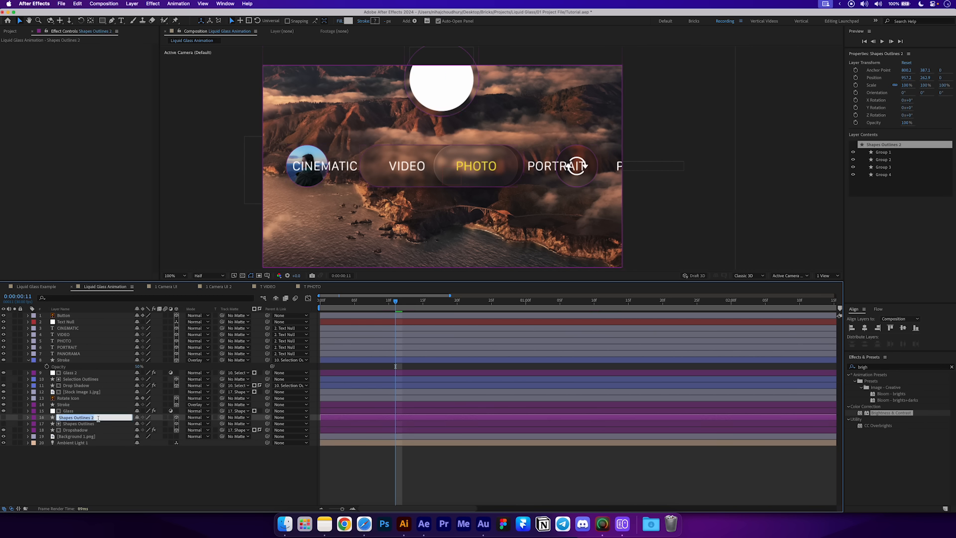
type("Text Mask")
key("Return")
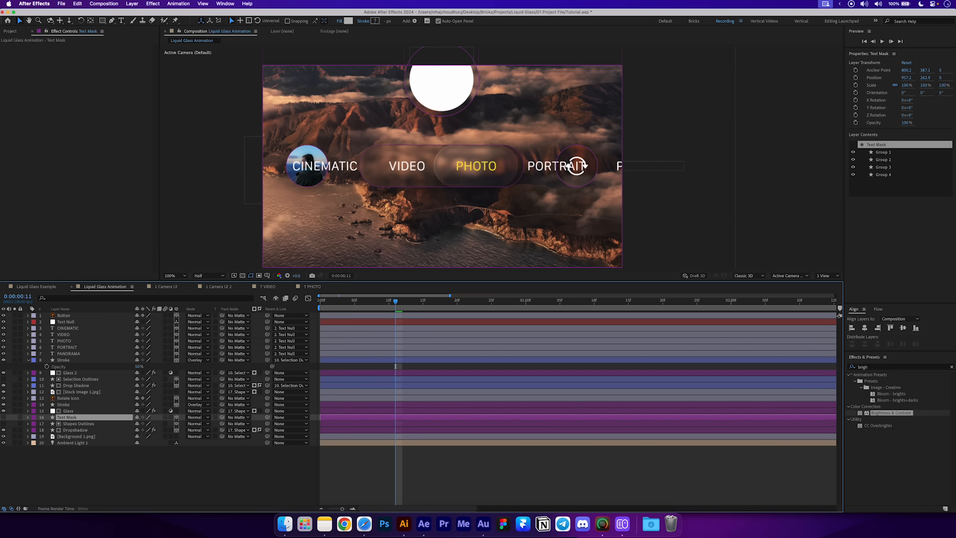
Delete Group 2, Group 3 and Group 4 from the Text Mask layer's contents, keeping only Group 1.
left_click(28, 417)
left_click(34, 424)
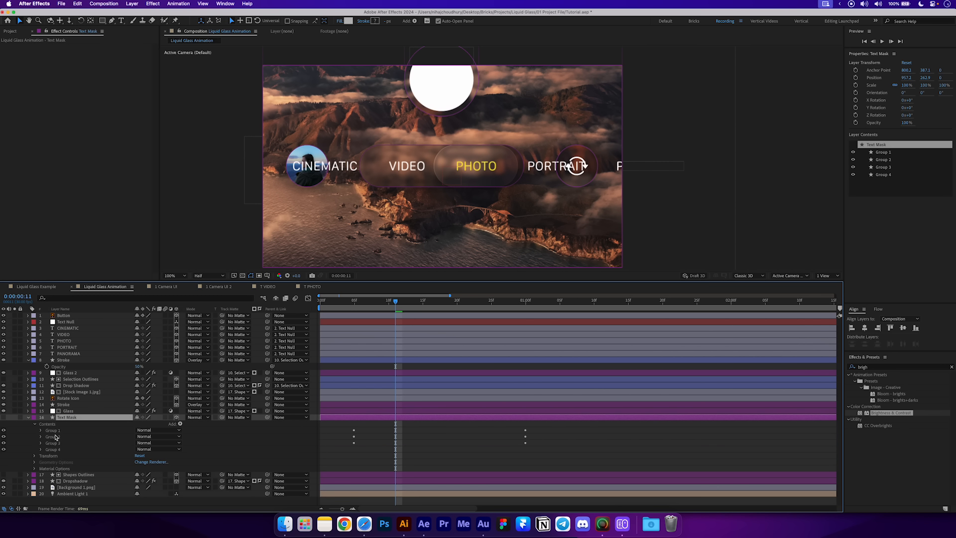
left_click(55, 432)
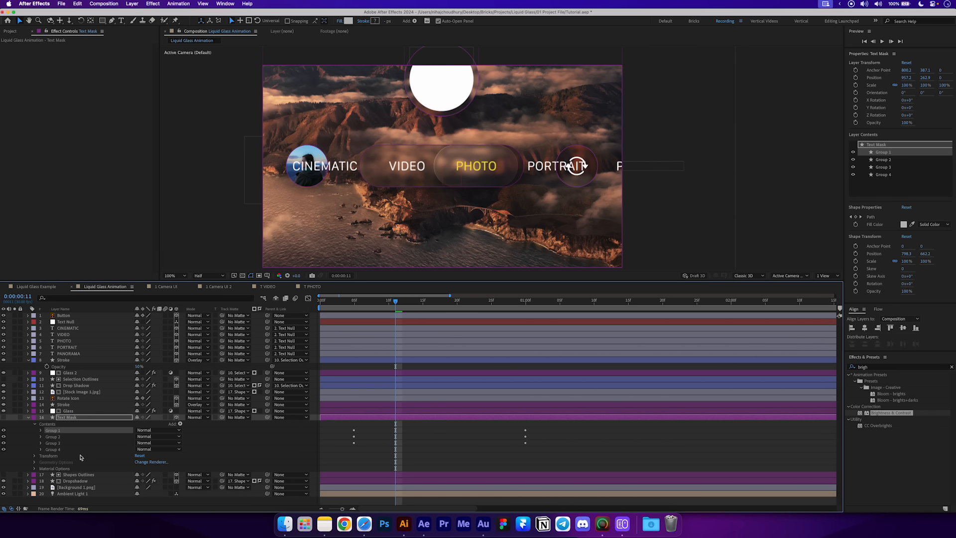
left_click(52, 436)
left_click(63, 450, "shift")
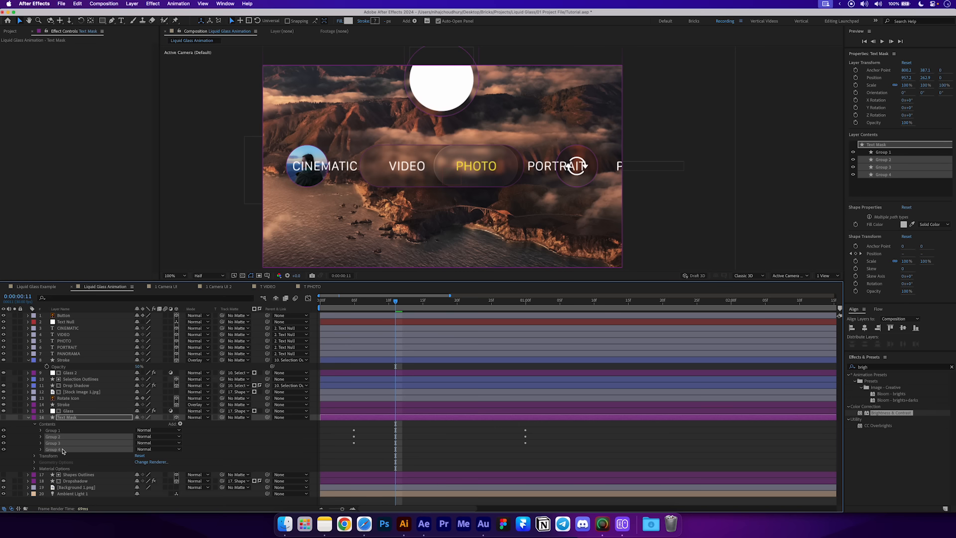
key("Delete")
left_click(28, 417)
Set Text Mask as the track matte for all five text layers, CINEMATIC through PANORAMA.
left_click(68, 353)
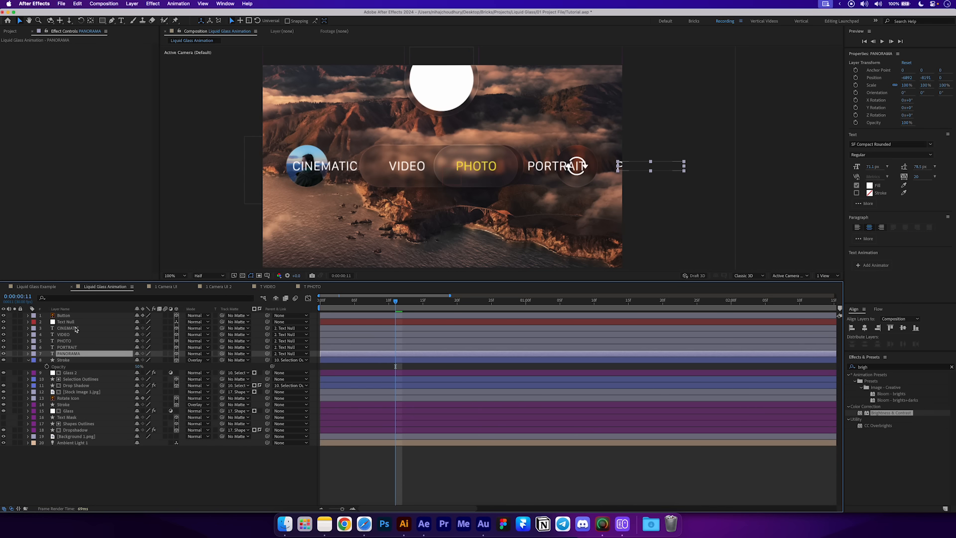
left_click(75, 329, "shift")
left_click_drag(222, 353, 86, 420)
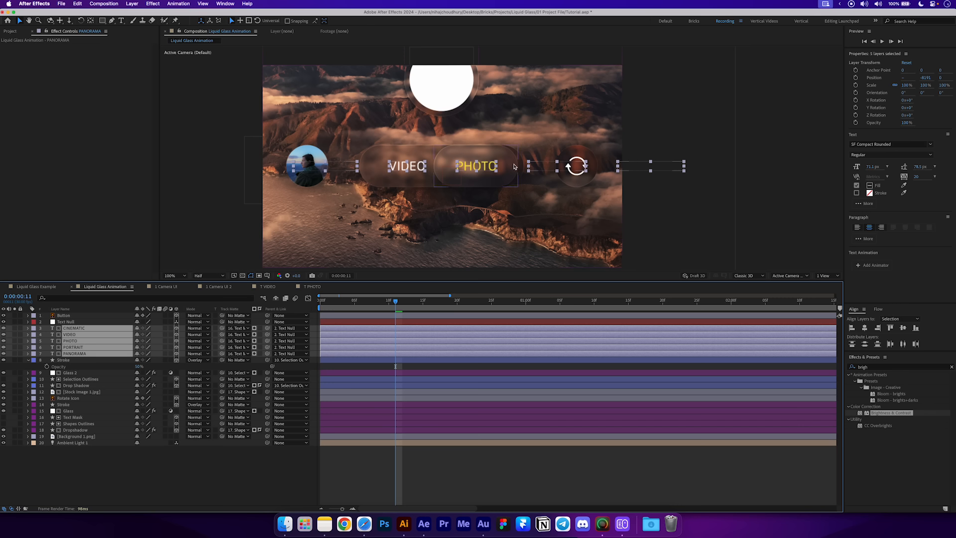
Assign the Orange label colour to the selection's Stroke, Glass 2, Selection Outlines and Drop Shadow layers, and collapse the open layer properties.
left_click(99, 379)
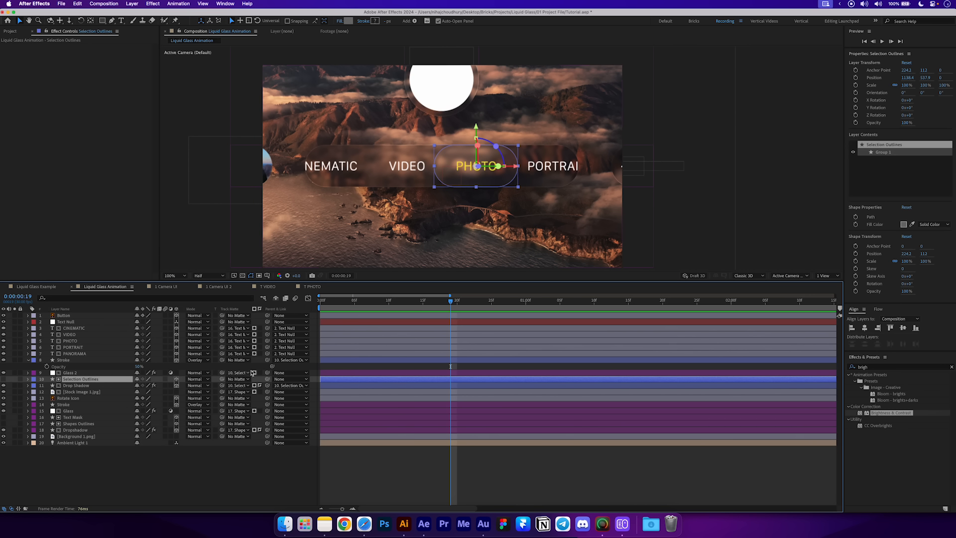
left_click(80, 386)
left_click(59, 360, "shift")
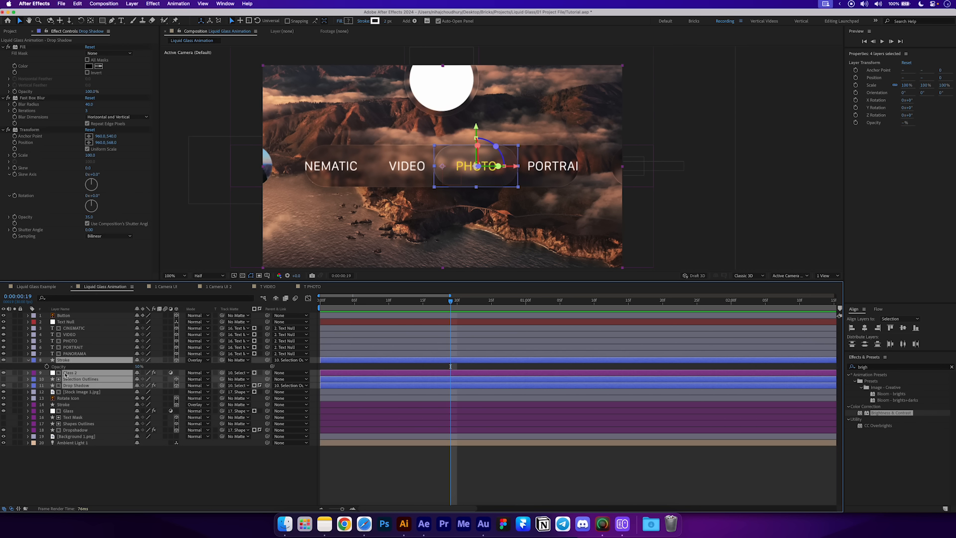
left_click(35, 383)
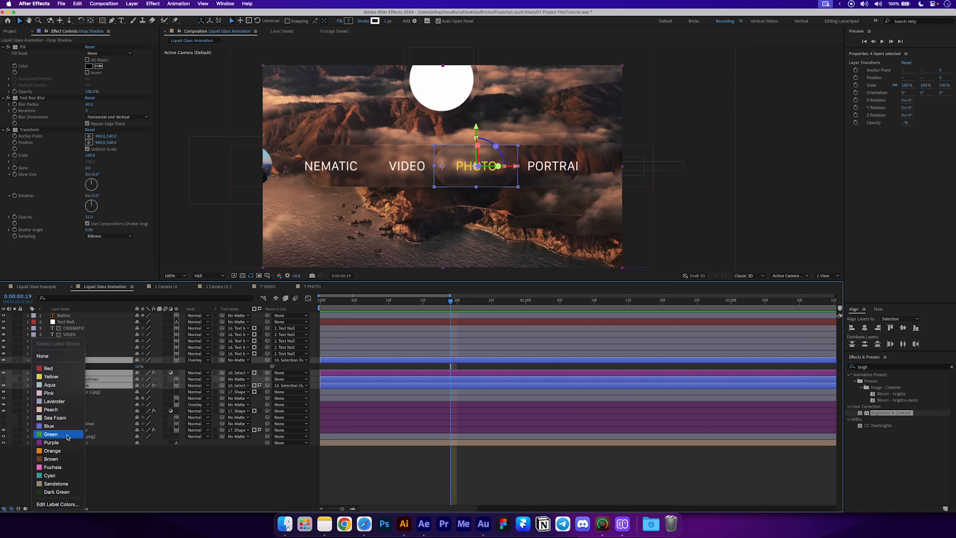
left_click(55, 447)
left_click(160, 456)
key("u")
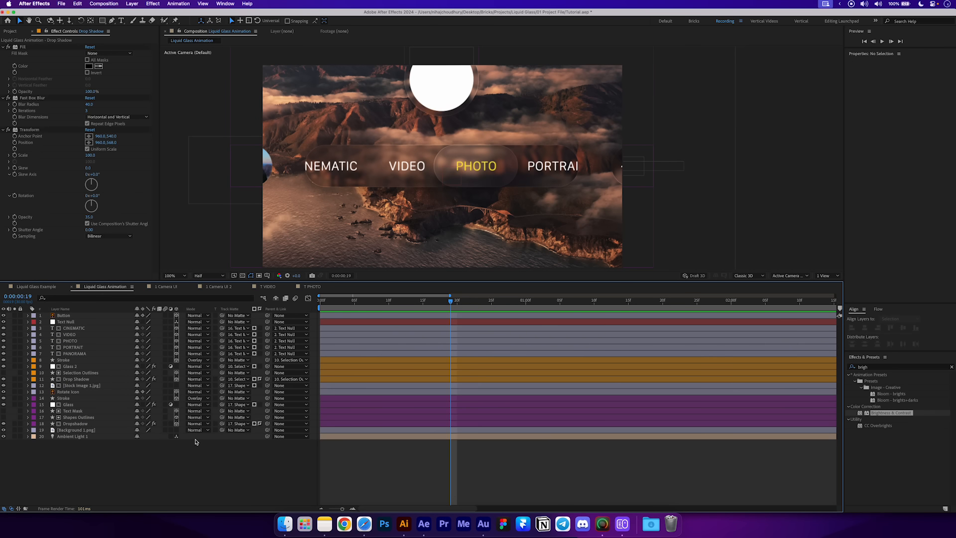
Create a new null object, place it below the Button layer and rename it as Slider Null.
left_click(132, 4)
left_click(239, 44)
left_click_drag(66, 317, 64, 325)
key("Return")
type("Slider Null")
key("Return")
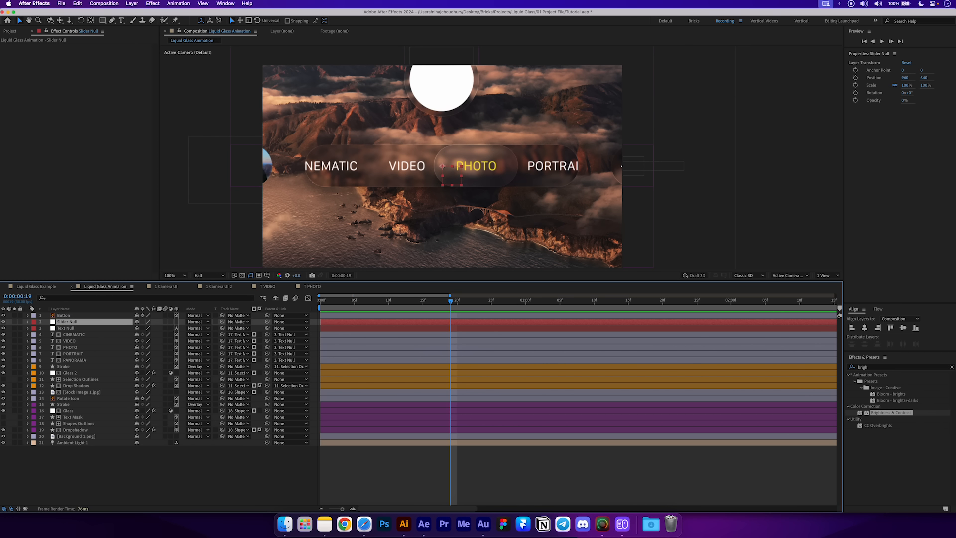
Parent the Selection Outlines layer and Text Null to Slider Null.
left_click(75, 367)
left_click(87, 386)
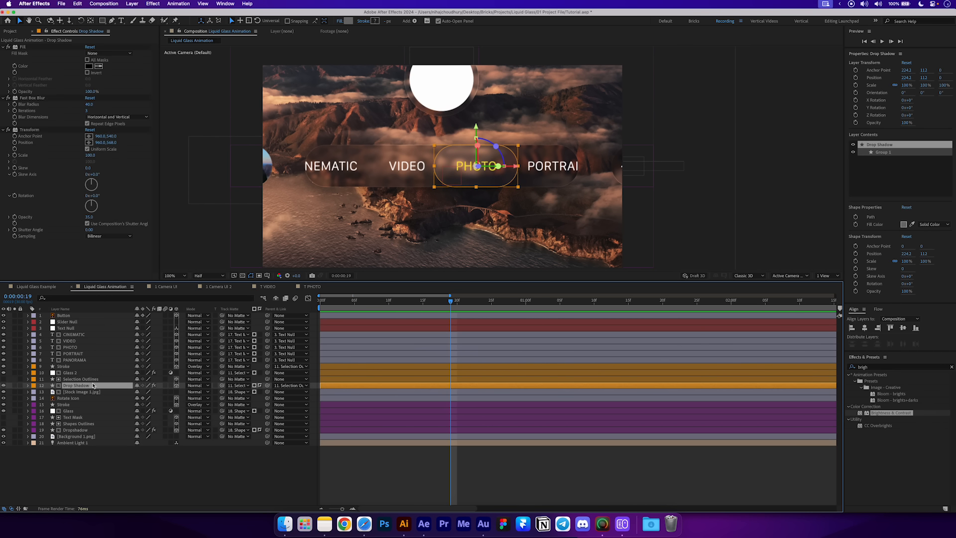
left_click(92, 381)
left_click_drag(267, 379, 86, 323)
left_click(85, 323)
key("p")
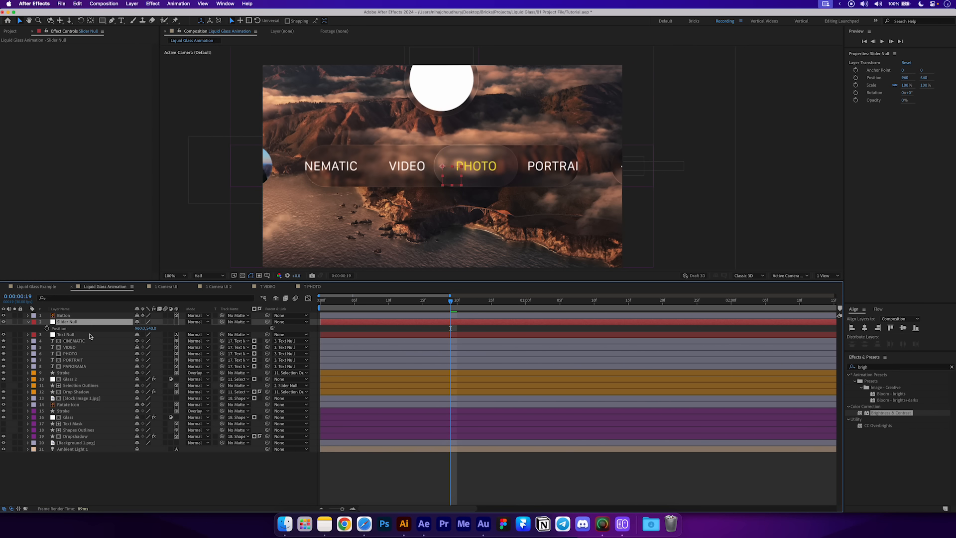
left_click(62, 335)
left_click_drag(268, 335, 79, 332)
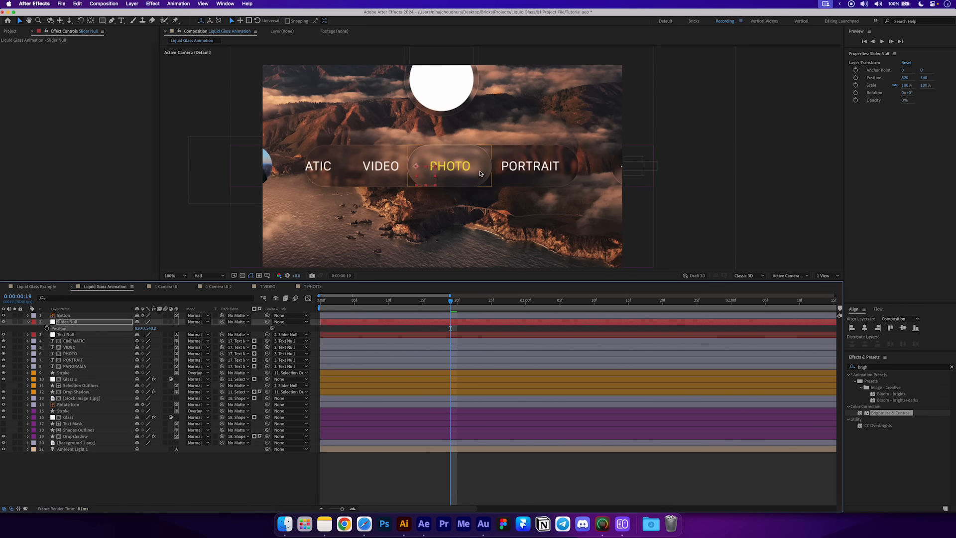
Try moving Slider Null horizontally to an X position of 820, and undo the move.
left_click_drag(139, 329, 154, 333)
key("super+z")
key("super+z")
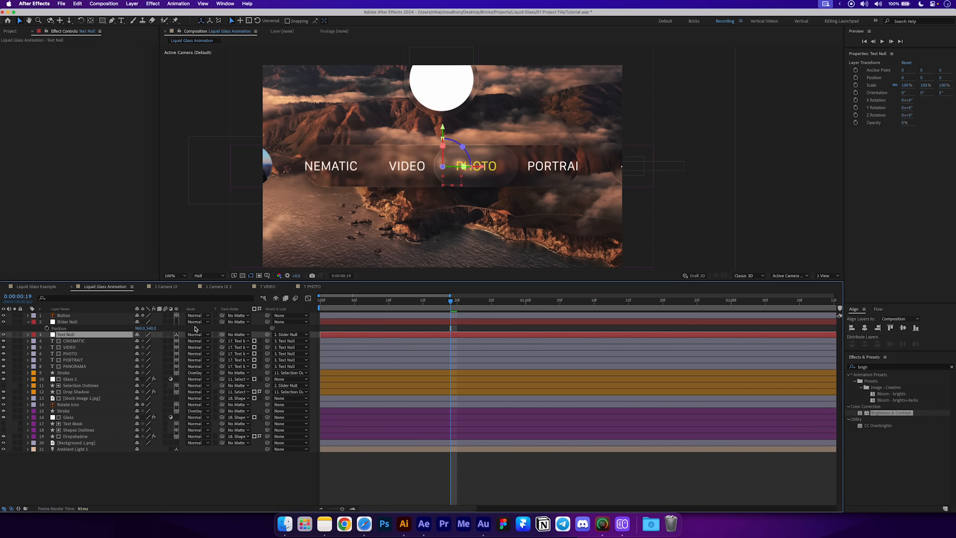
Make Slider Null a 3D layer and collapse its open properties.
left_click(177, 322)
left_click(183, 353)
key("u")
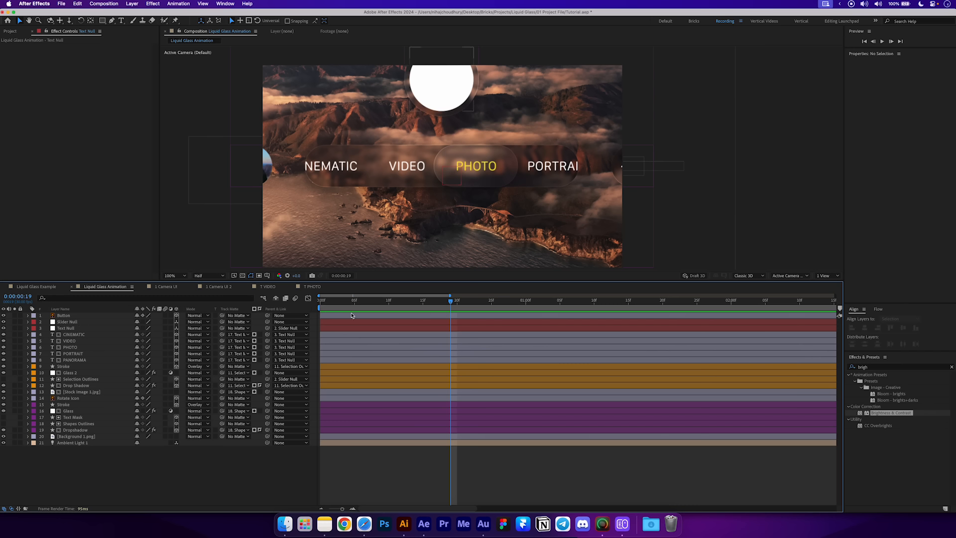
Add a Position keyframe to Slider Null at 0:00:00:05.
left_click(354, 300)
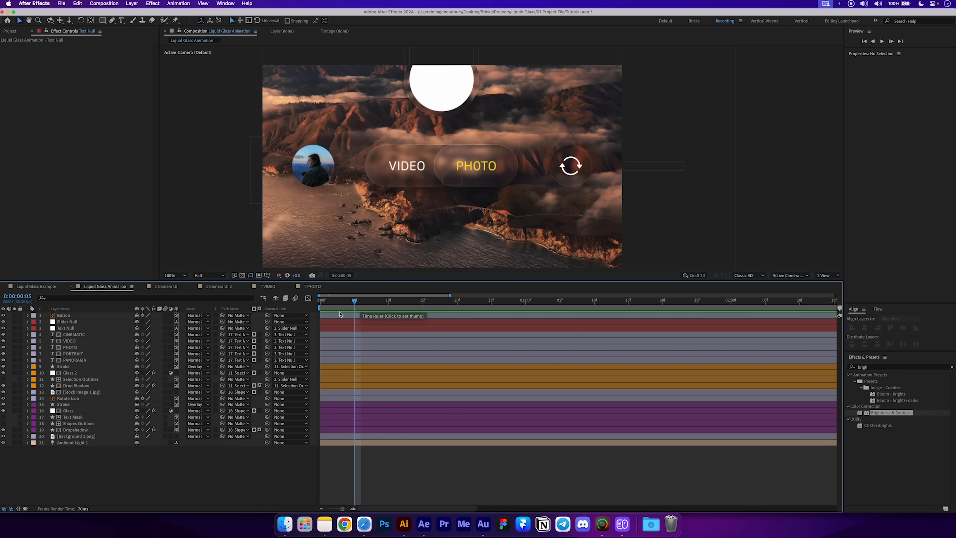
left_click(74, 323)
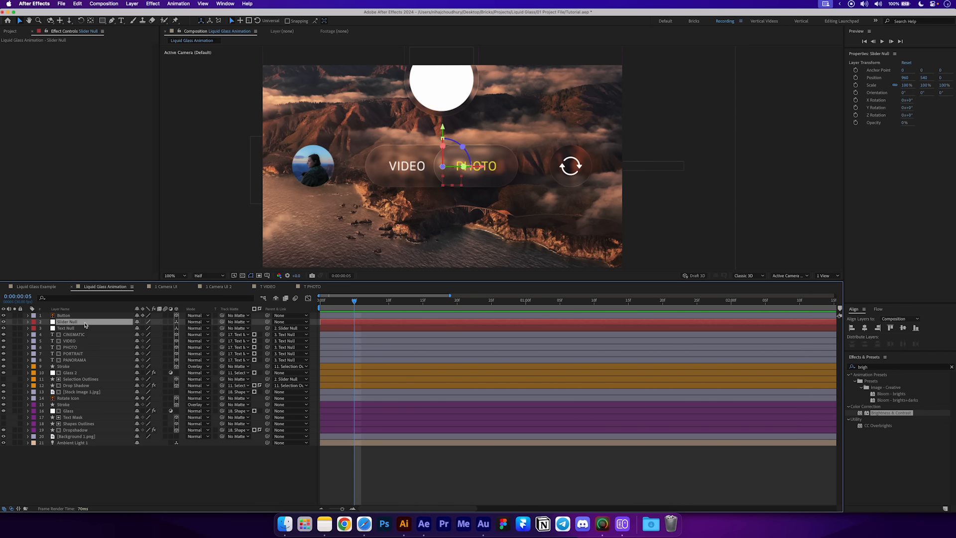
key("p")
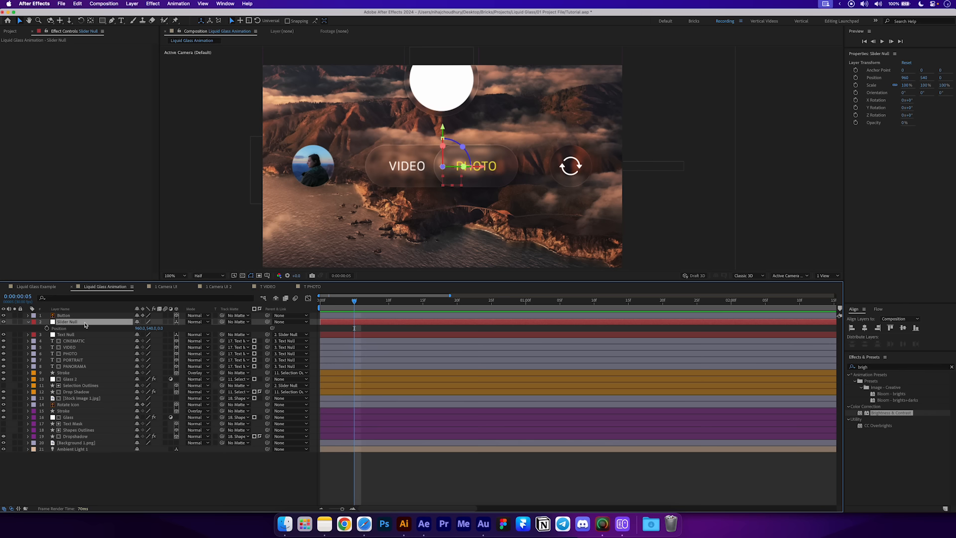
left_click(46, 328)
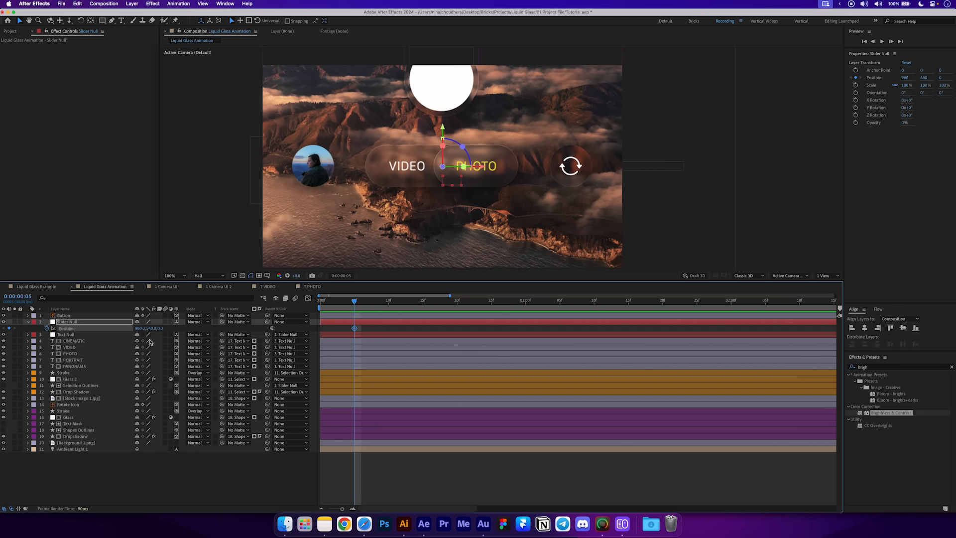
Move the playhead to 0:00:01:00, duplicate the Selection Outlines layer and place the copy at the top of the layer stack.
left_click_drag(504, 303, 525, 309)
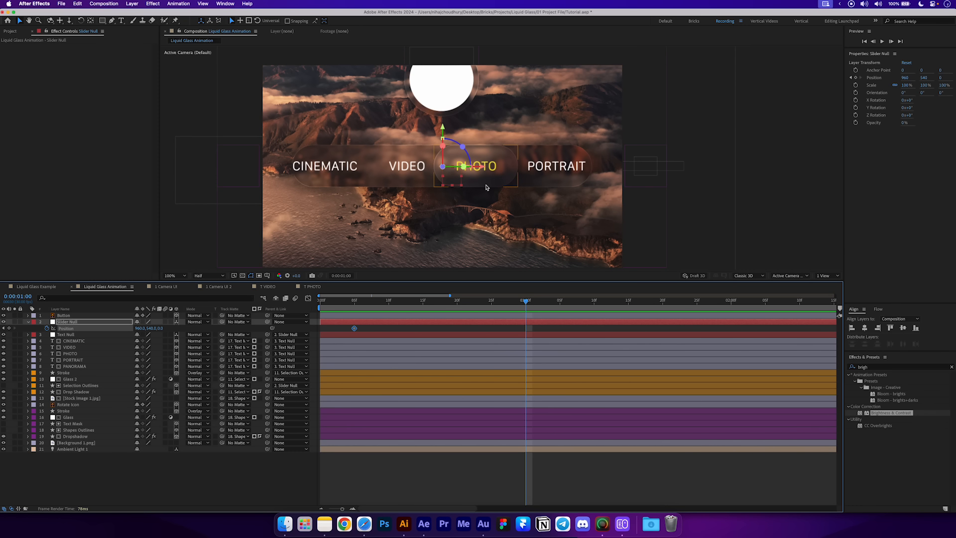
left_click(75, 386)
key("super+d")
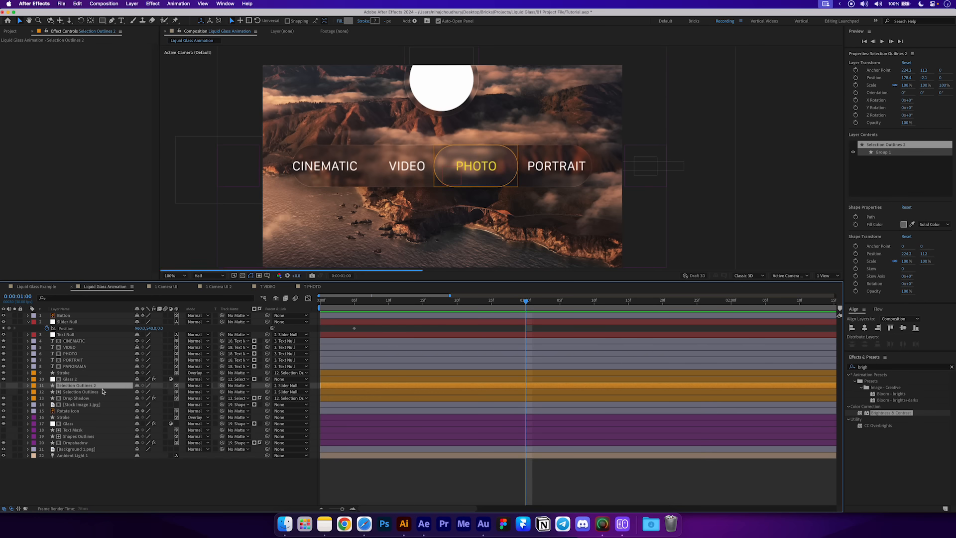
left_click_drag(94, 389, 88, 317)
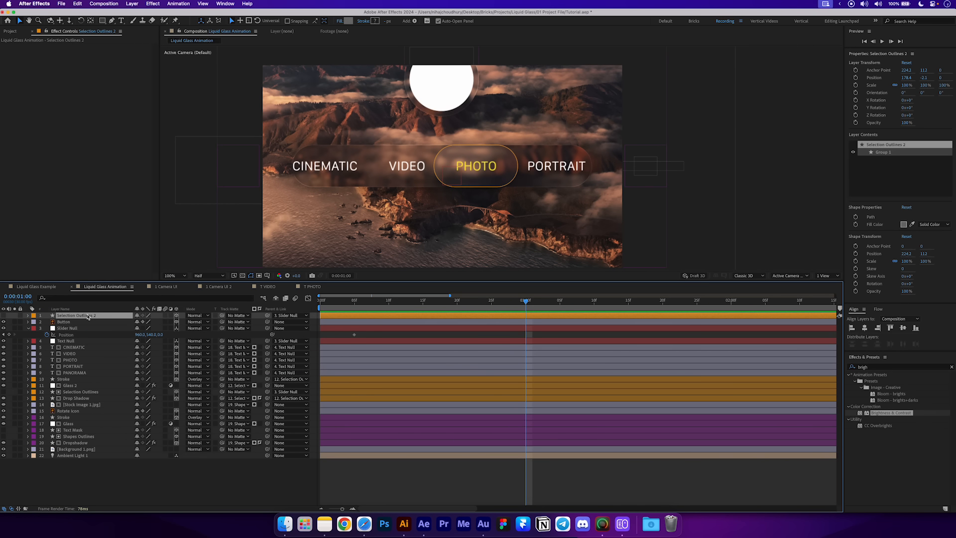
Make the Selection Outlines copy a visible 2D layer and centre it horizontally in the composition.
left_click(177, 316)
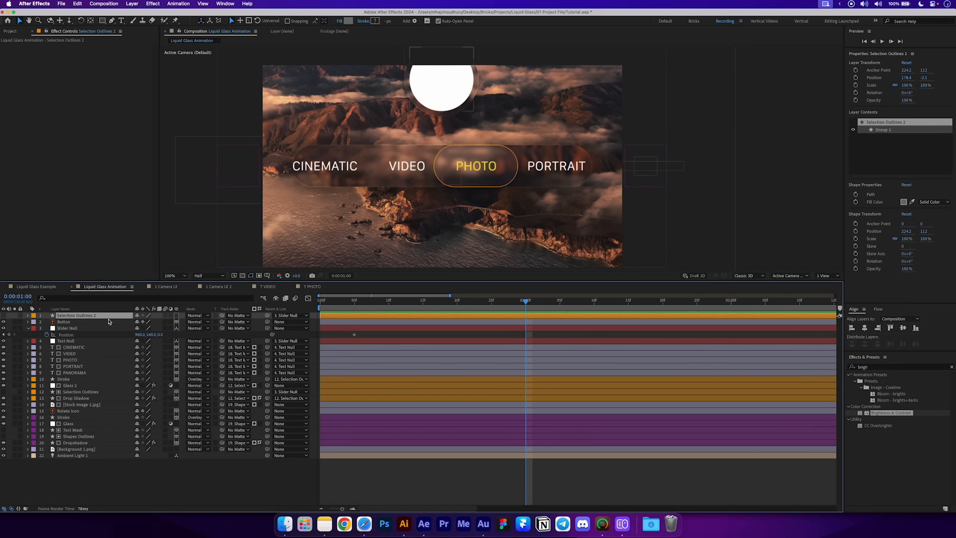
left_click(3, 315)
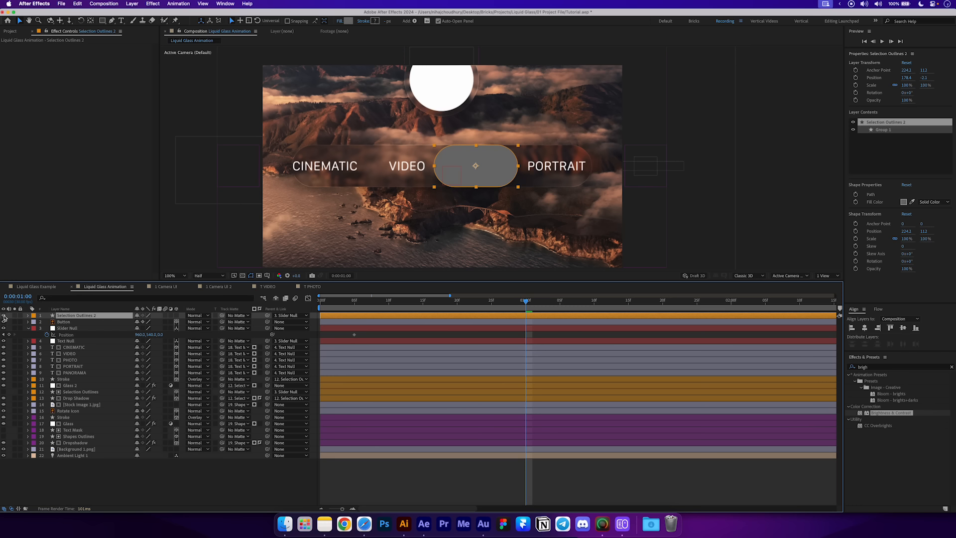
left_click(865, 328)
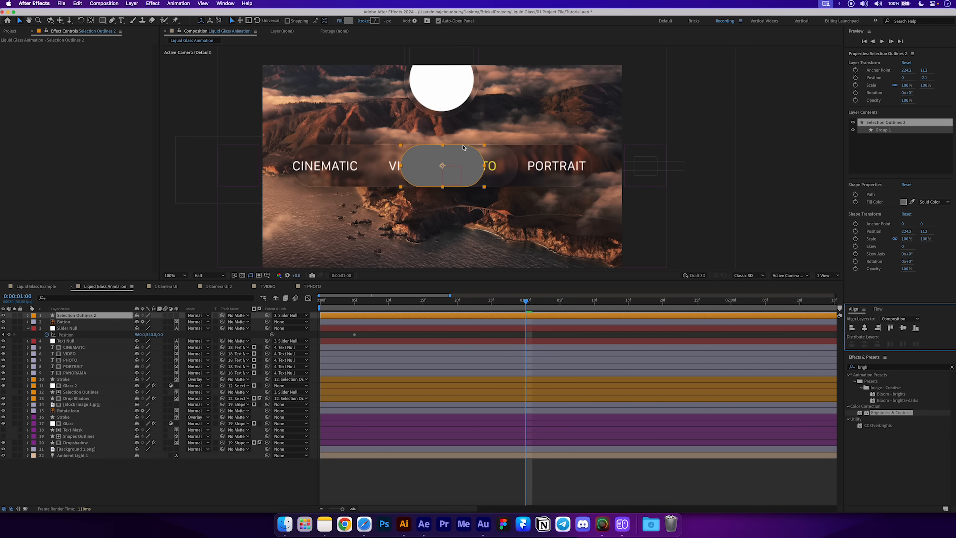
Unparent Selection Outlines 2 from Slider Null and set Slider Null's X position to 782 at 0:00:01:00 to centre the glass selection.
scroll(546, 158, "up", 4)
scroll(546, 158, "left", 3)
left_click(131, 335)
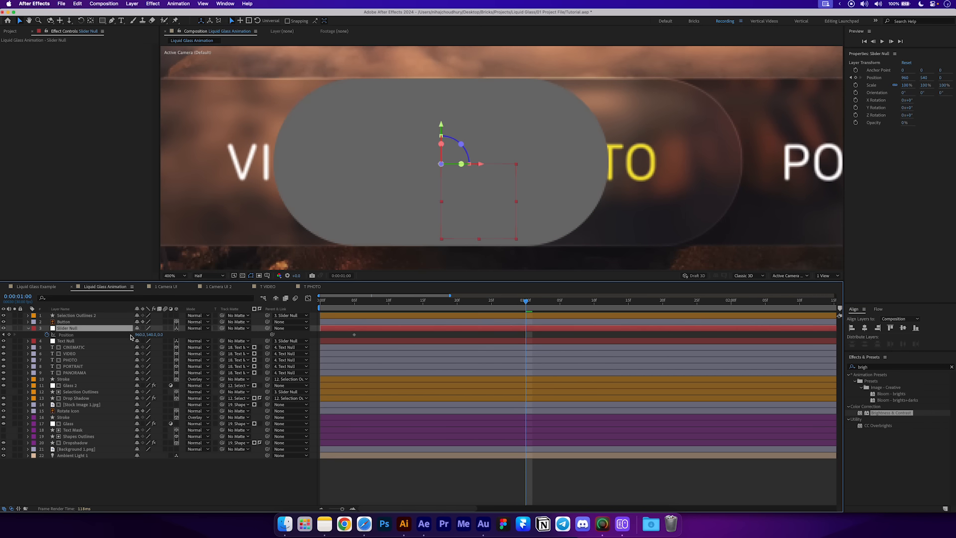
left_click(286, 315)
left_click(283, 315)
left_click_drag(137, 335, 74, 340)
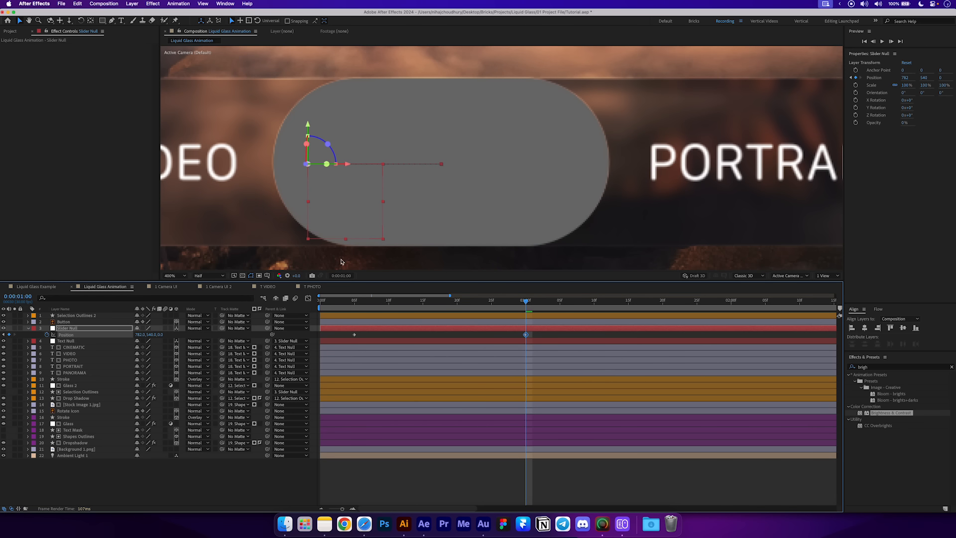
Delete the temporary Selection Outlines 2 guide layer.
key("comma")
key("comma")
left_click(99, 317)
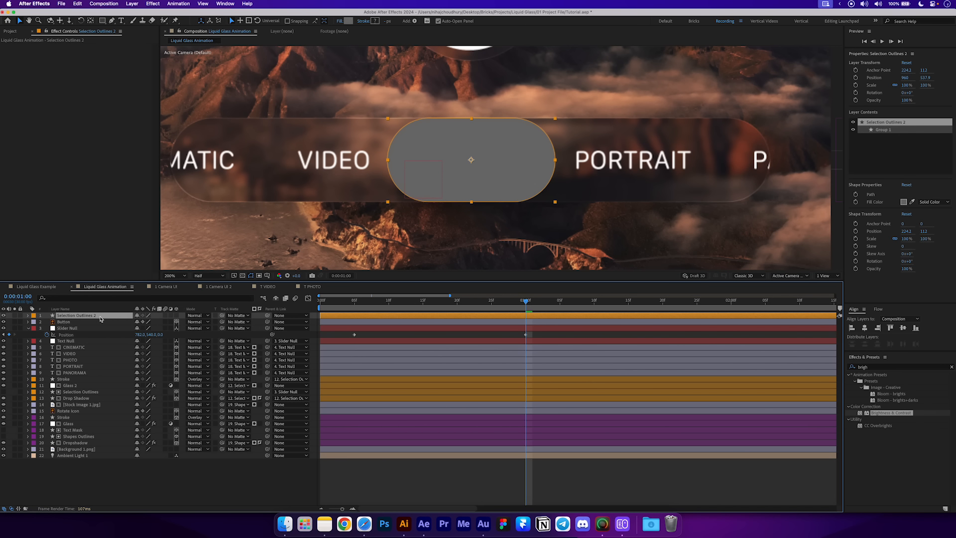
key("Delete")
key("comma")
Easy Ease both Slider Null Position keyframes and reshape their speed graph into a steep, early peak with a long ease-out.
left_click_drag(355, 300, 340, 332)
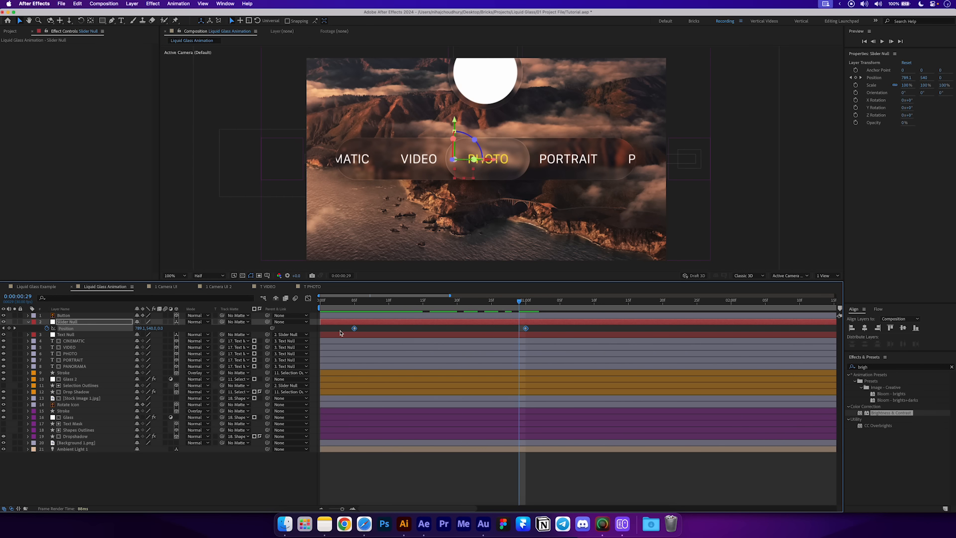
key("F9")
left_click(308, 298)
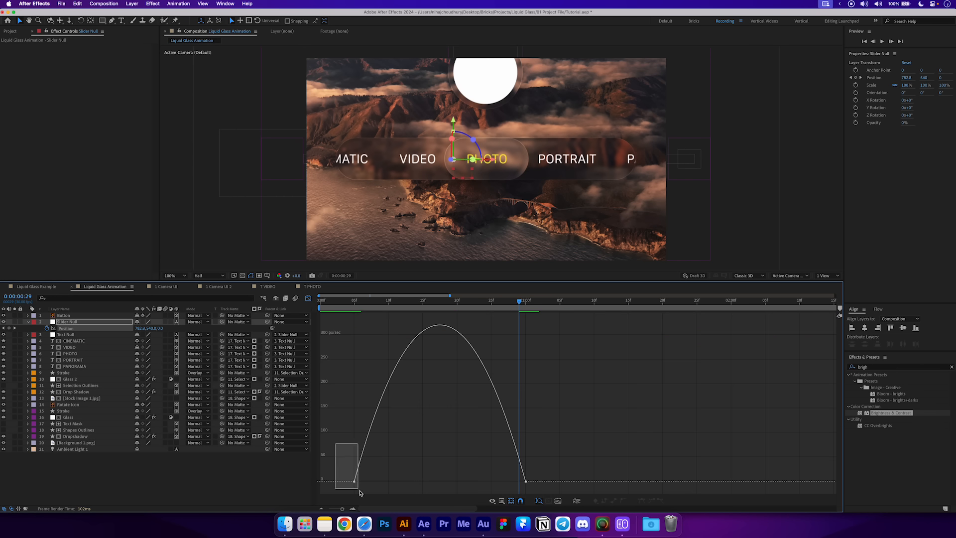
left_click_drag(386, 483, 409, 483)
left_click_drag(497, 481, 452, 484)
Preview the eased slider animation from the start of the composition.
left_click(367, 302)
left_click_drag(367, 302, 315, 309)
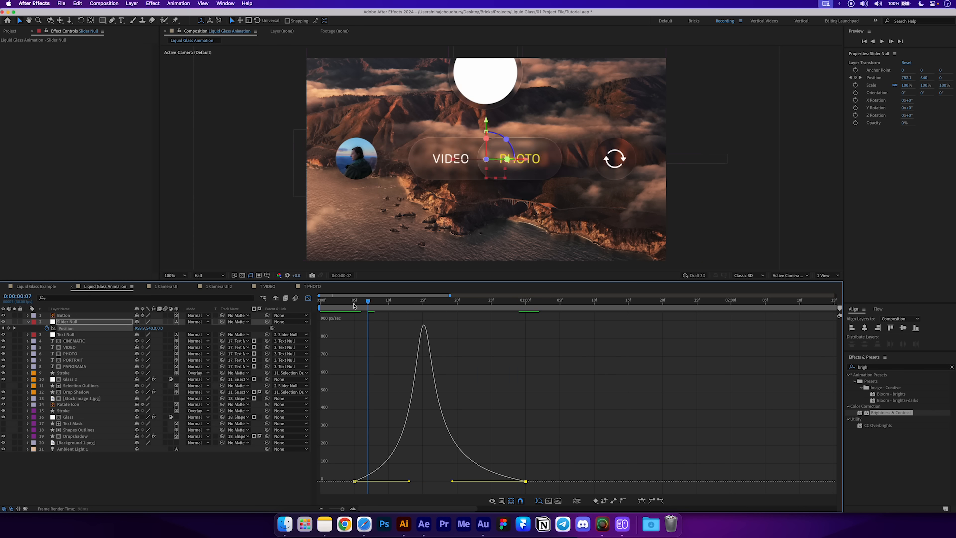
key("space")
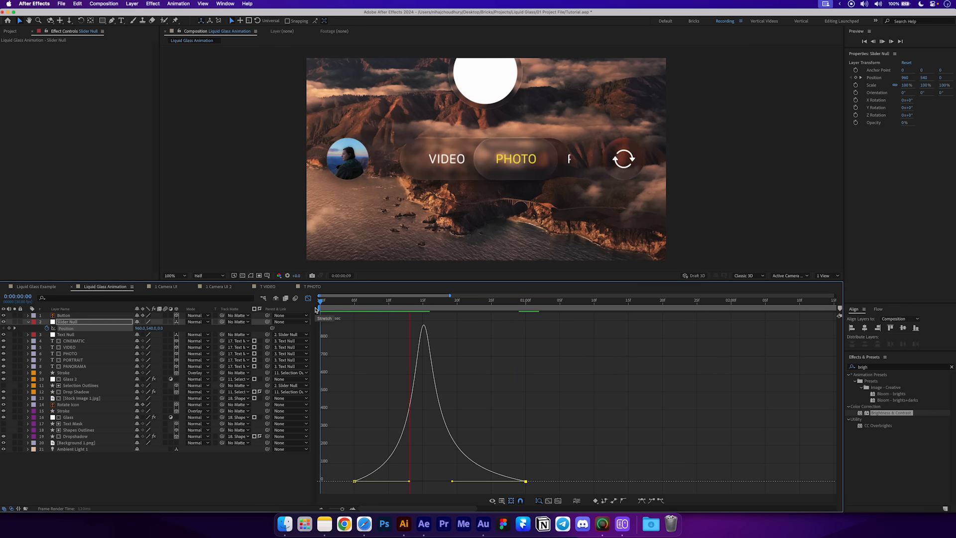
key("space")
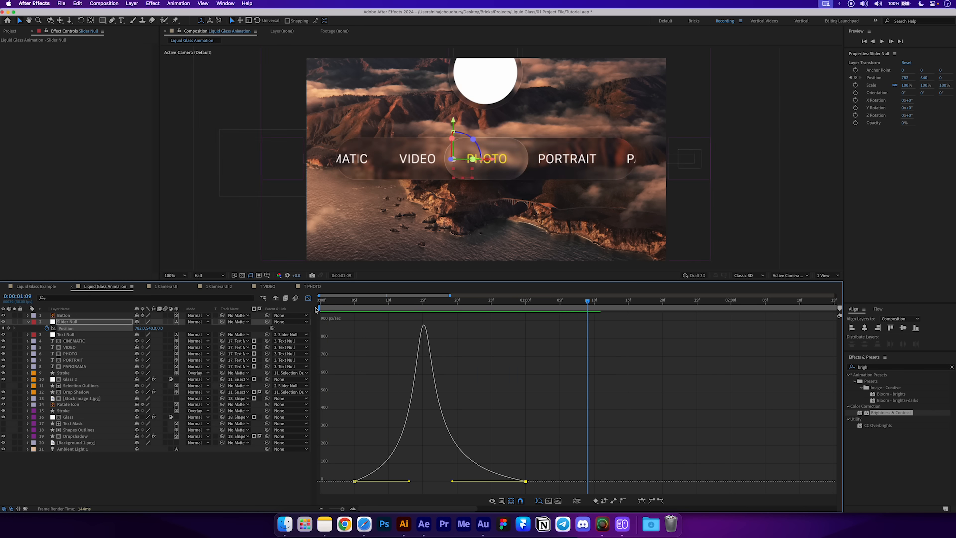
Close the graph editor and add a Position keyframe to Text Null at 0:00:00:15.
left_click(309, 299)
left_click(427, 334)
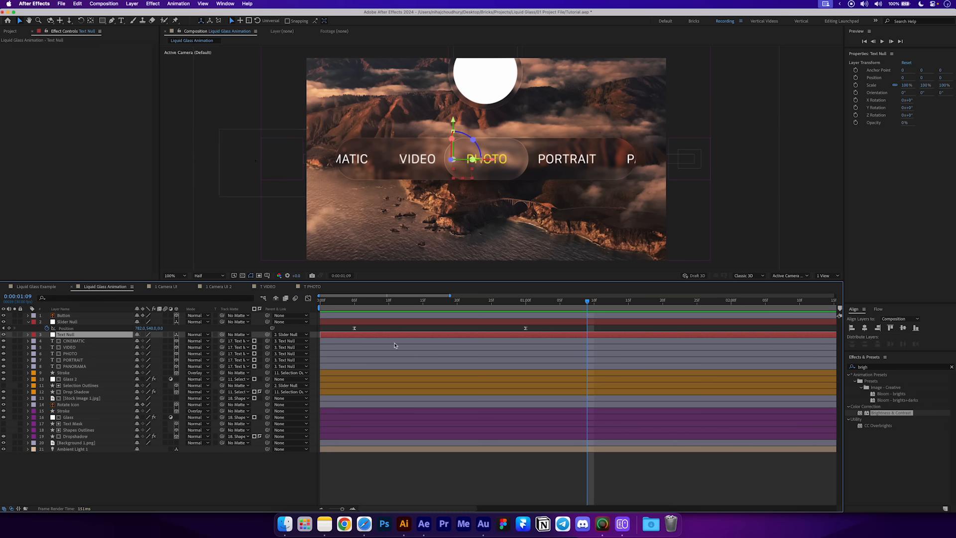
left_click(374, 328)
left_click_drag(355, 306, 427, 319)
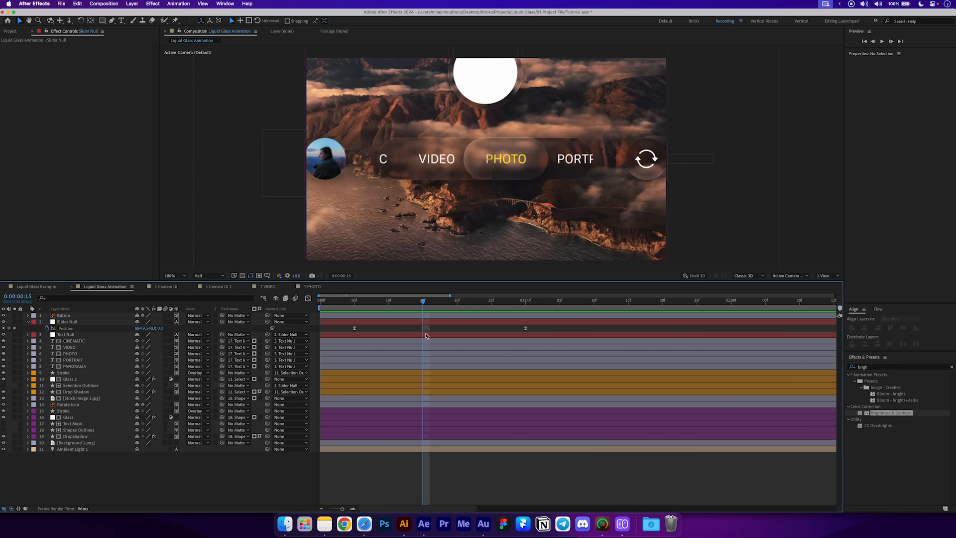
left_click(427, 335)
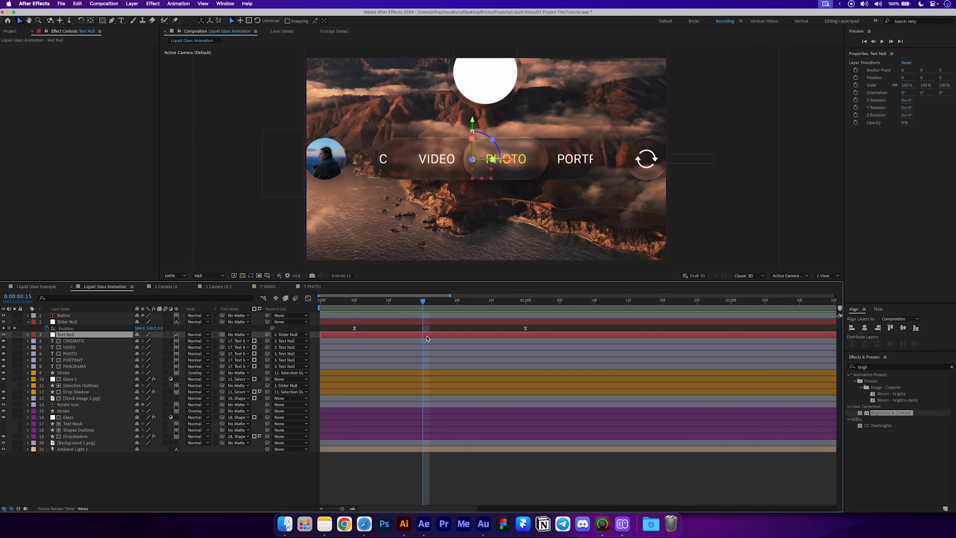
key("p")
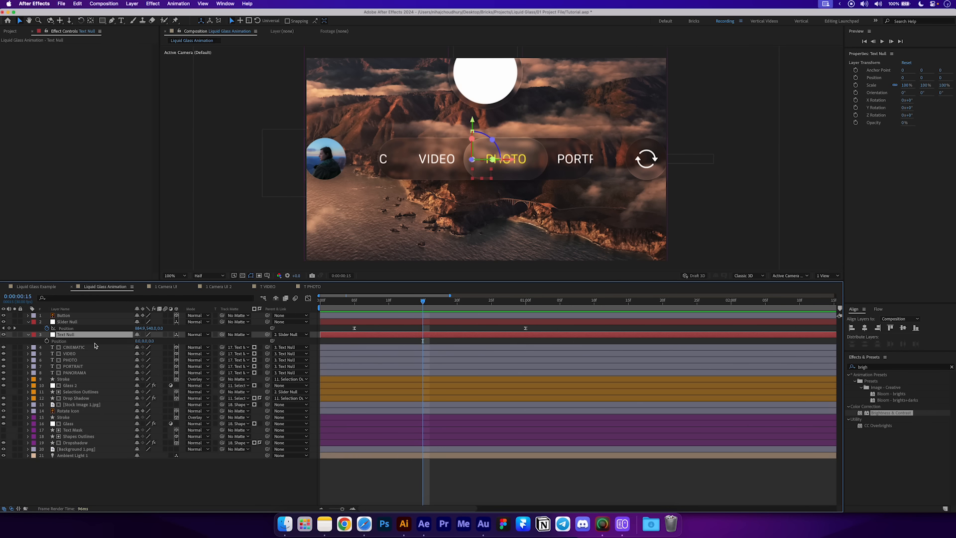
left_click(47, 341)
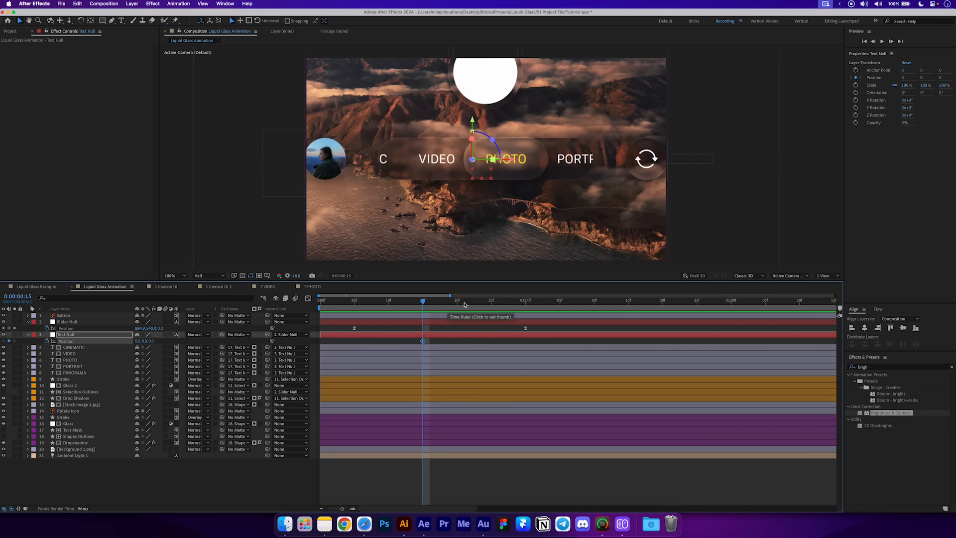
Set Text Null's X position to -682 at 0:00:01:00 and scrub through the text movement.
left_click_drag(464, 305, 524, 314)
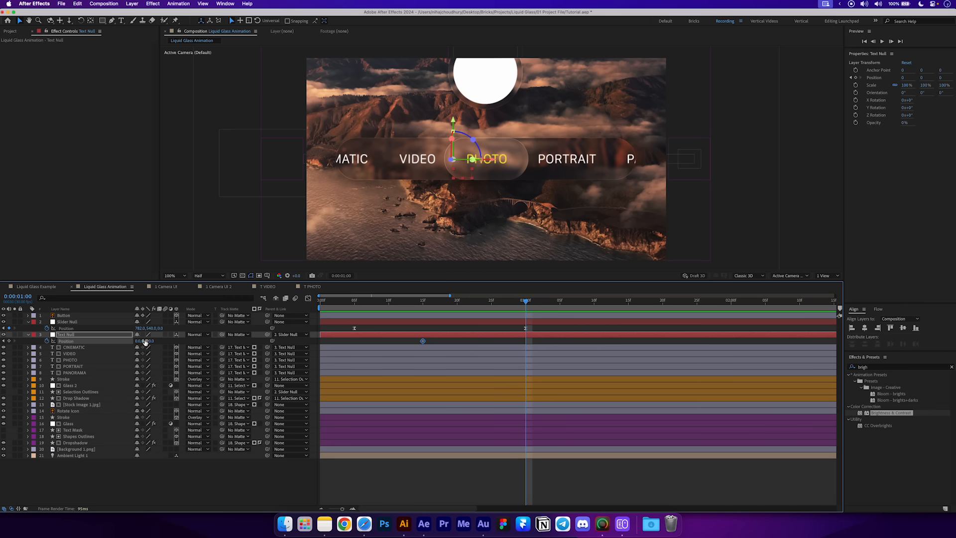
left_click_drag(137, 342, 80, 342)
left_click(462, 341)
left_click_drag(423, 310, 521, 311)
Easy Ease both Text Null Position keyframes and reshape the speed graph so the movement peaks near the second keyframe.
left_click_drag(542, 344, 401, 345)
key("F9")
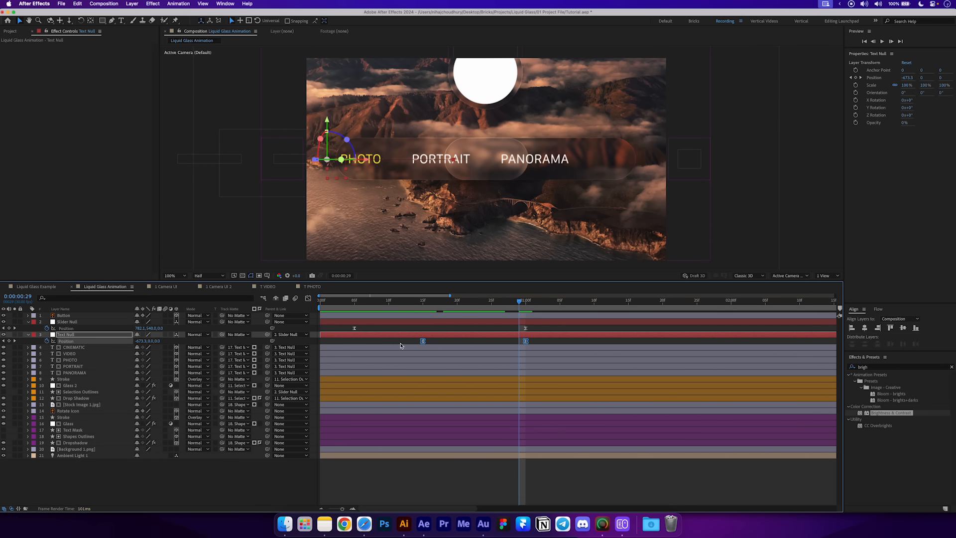
left_click(308, 298)
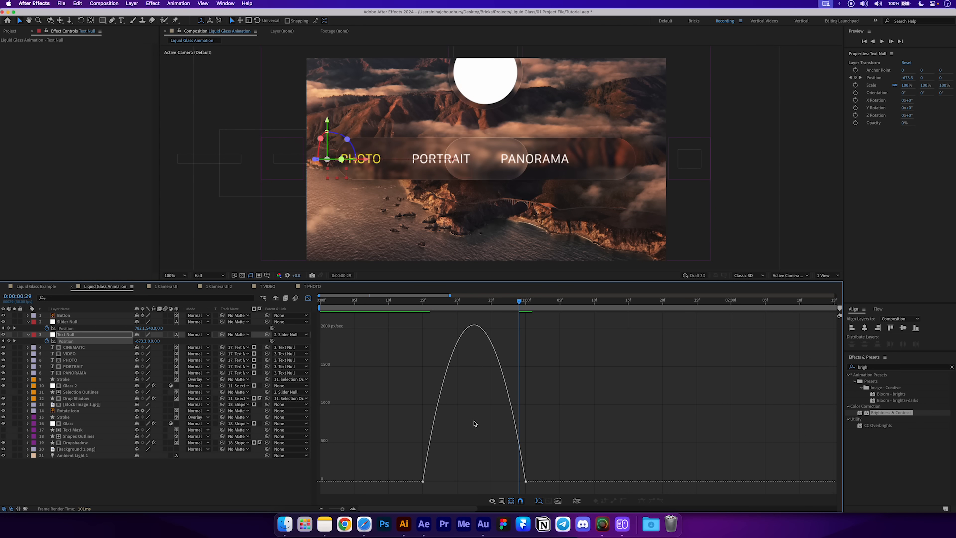
left_click_drag(474, 424, 501, 481)
left_click(504, 465)
left_click(309, 298)
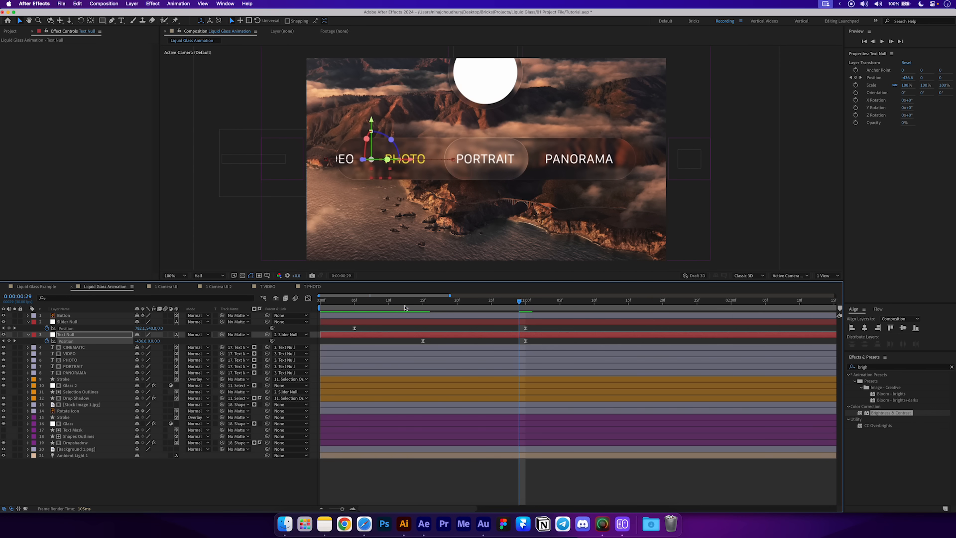
Preview the text slide from 0:00:00:11.
left_click(397, 303)
key("space")
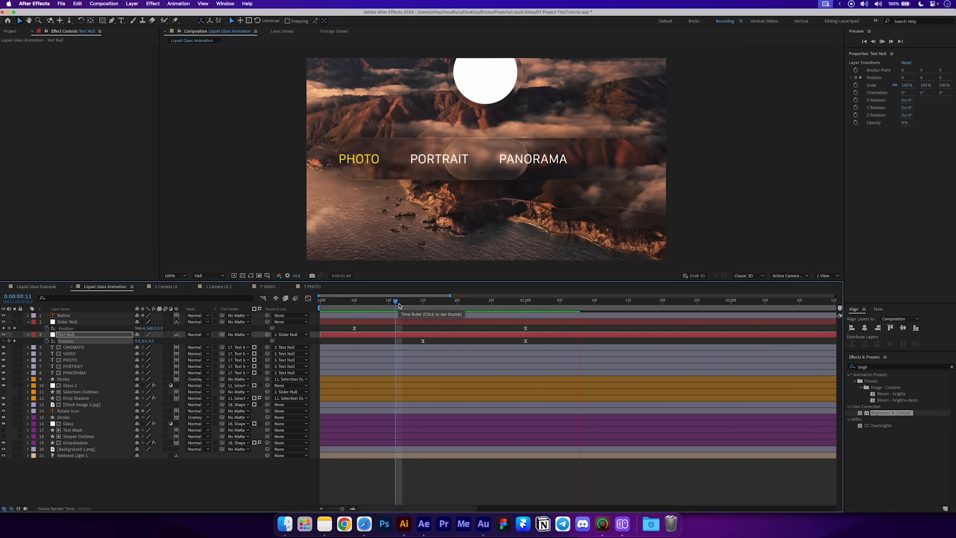
key("j")
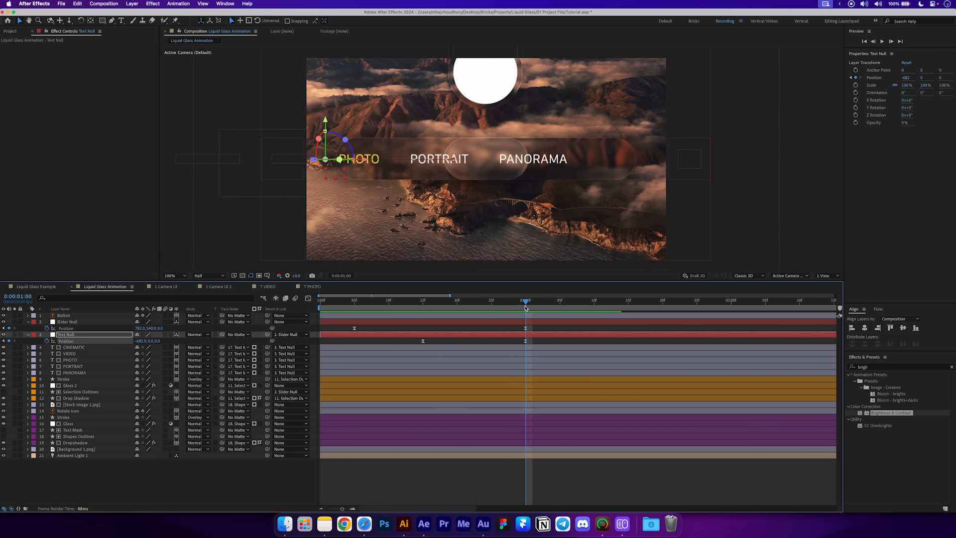
Trim the out points of all layers except Ambient Light 1 to 0:00:00:29.
left_click_drag(525, 303, 520, 303)
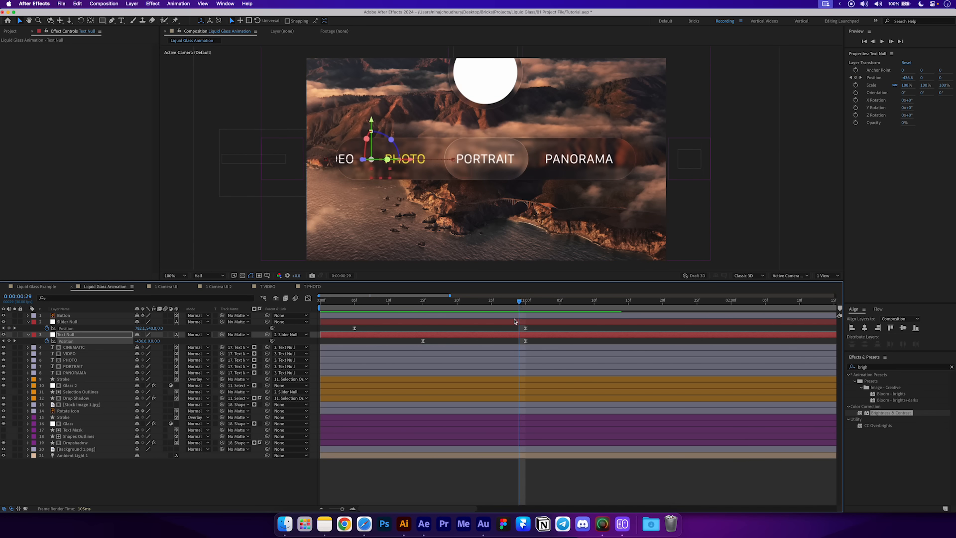
left_click(515, 316)
left_click(92, 450, "shift")
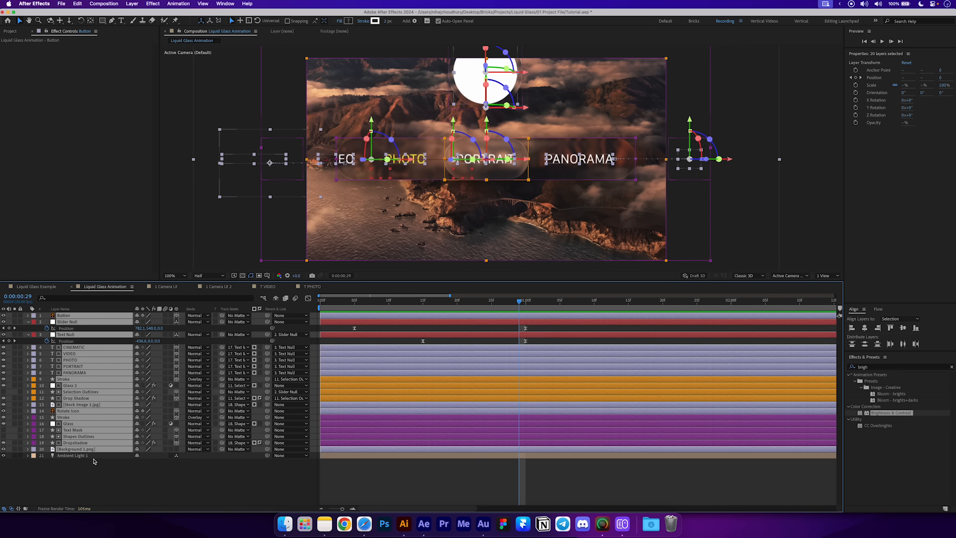
key("alt+bracketright")
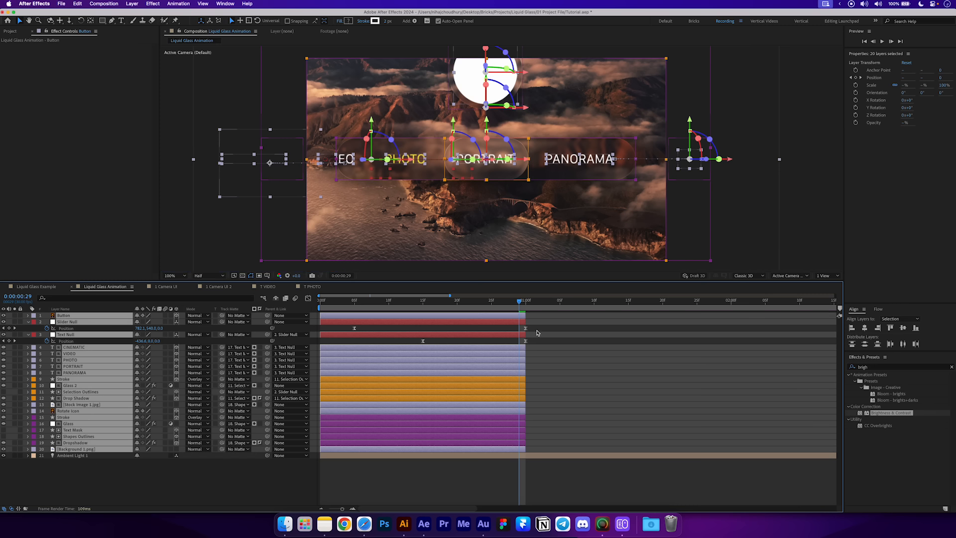
Play back the trimmed animation to check the cut point.
left_click_drag(523, 301, 376, 302)
left_click(548, 345)
key("space")
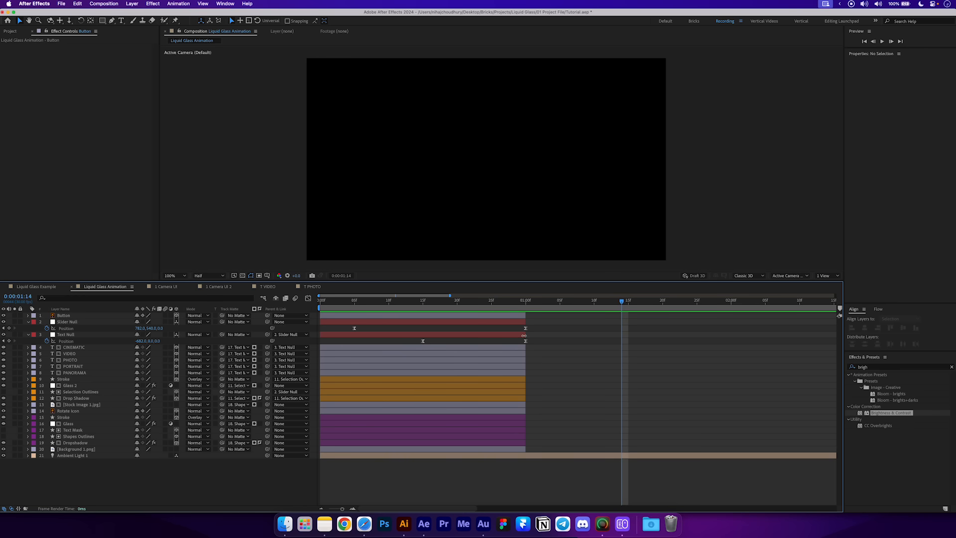
key("space")
Split the PHOTO and PORTRAIT text layers at 0:00:00:26.
left_click_drag(409, 302, 491, 303)
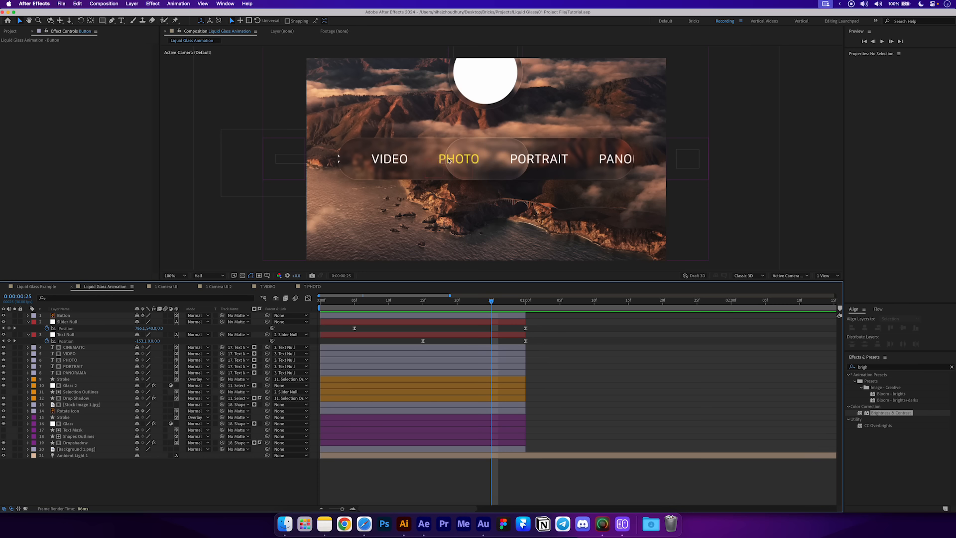
key("Page_Down")
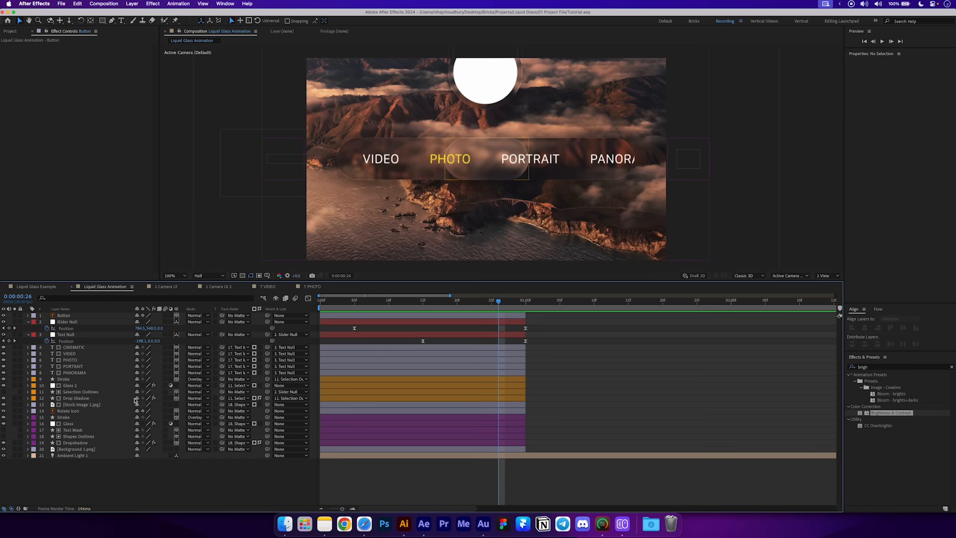
left_click(81, 367, "shift")
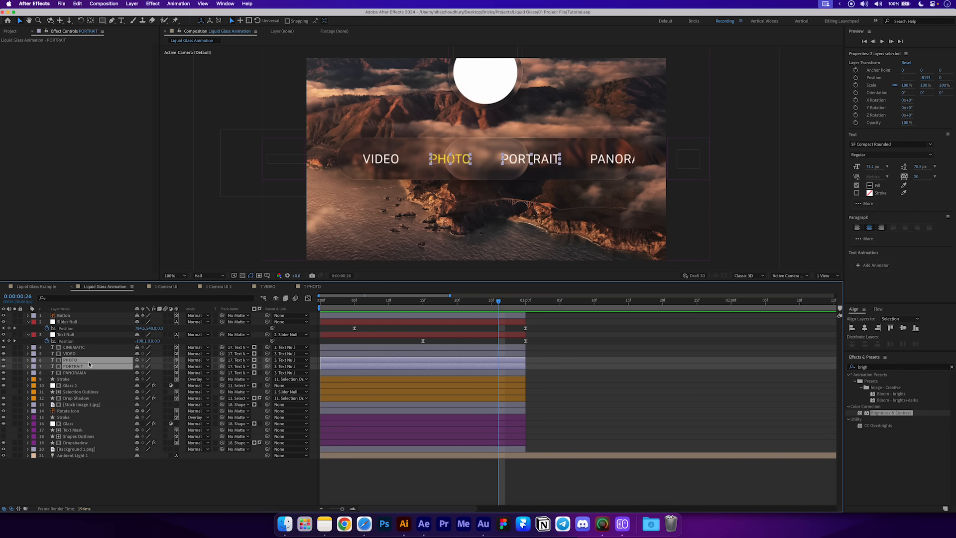
key("super+shift+d")
Copy the yellow fill of the PHOTO text and apply it, F7E431, to the PORTRAIT 2 text.
scroll(510, 378, "up", 4)
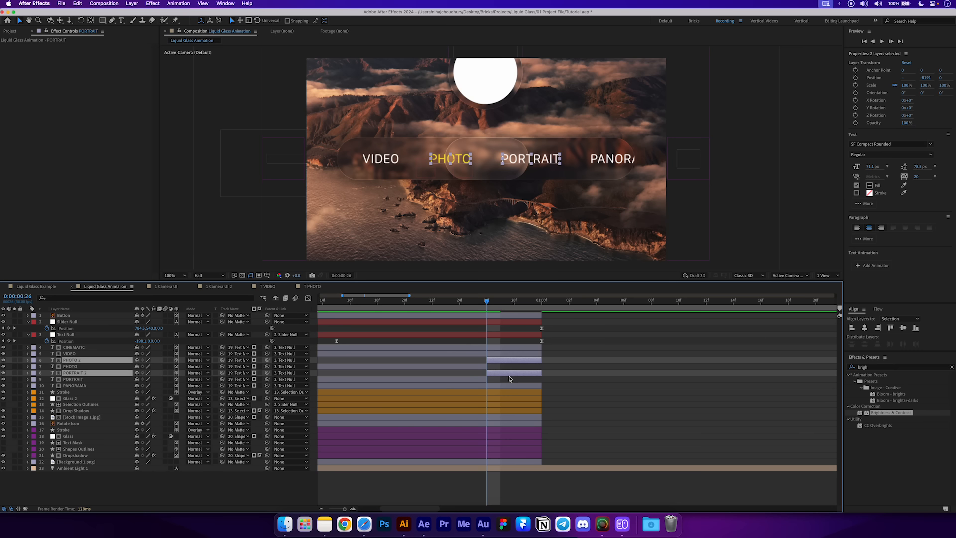
left_click(77, 367)
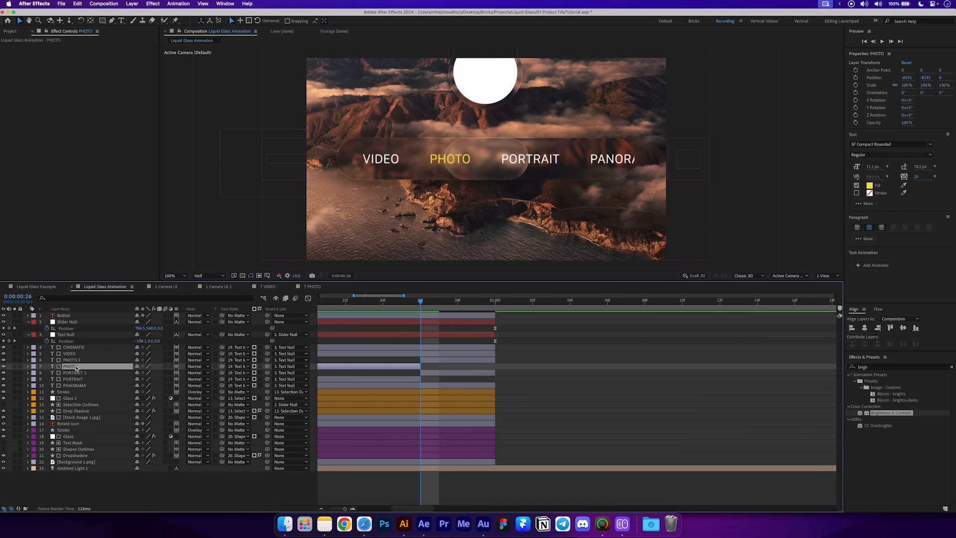
left_click(869, 187)
left_click(296, 73)
left_click(427, 374)
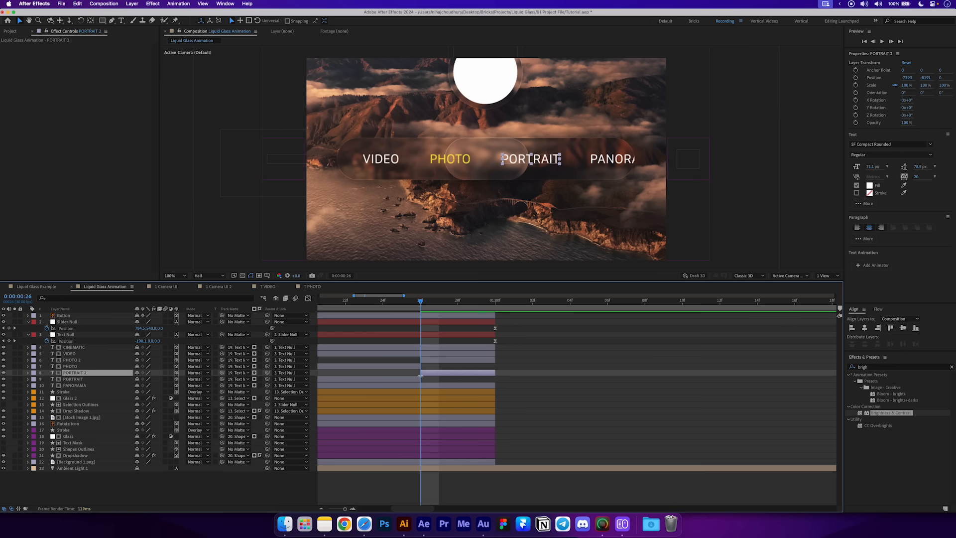
left_click(869, 187)
key("super+v")
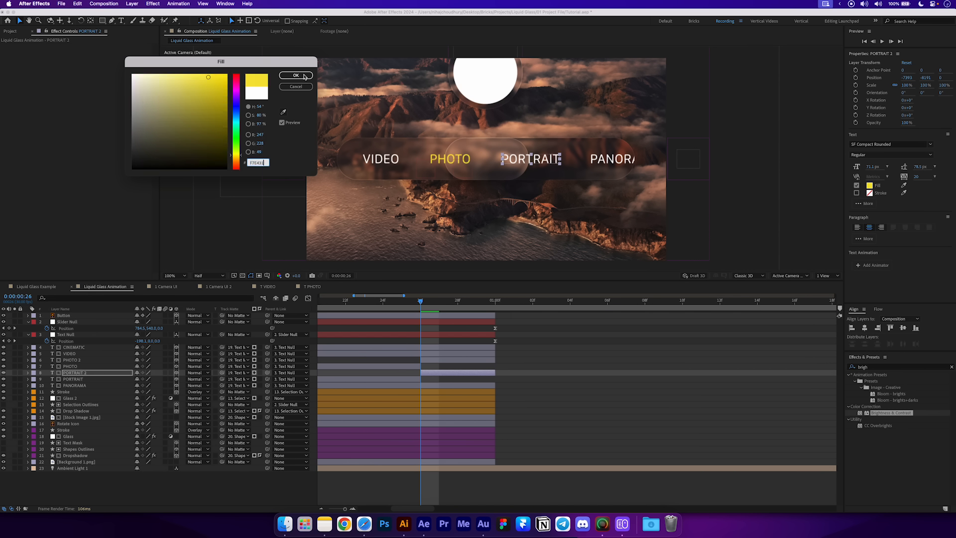
left_click(302, 74)
Set the PHOTO 2 text fill to white, FFFFFF, and deselect the layer.
left_click(440, 361)
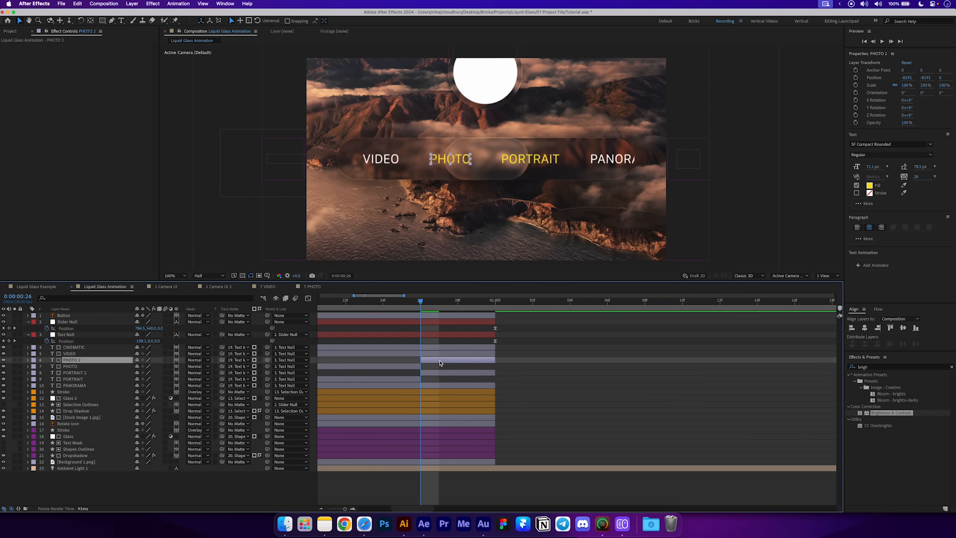
left_click(869, 186)
left_click(132, 75)
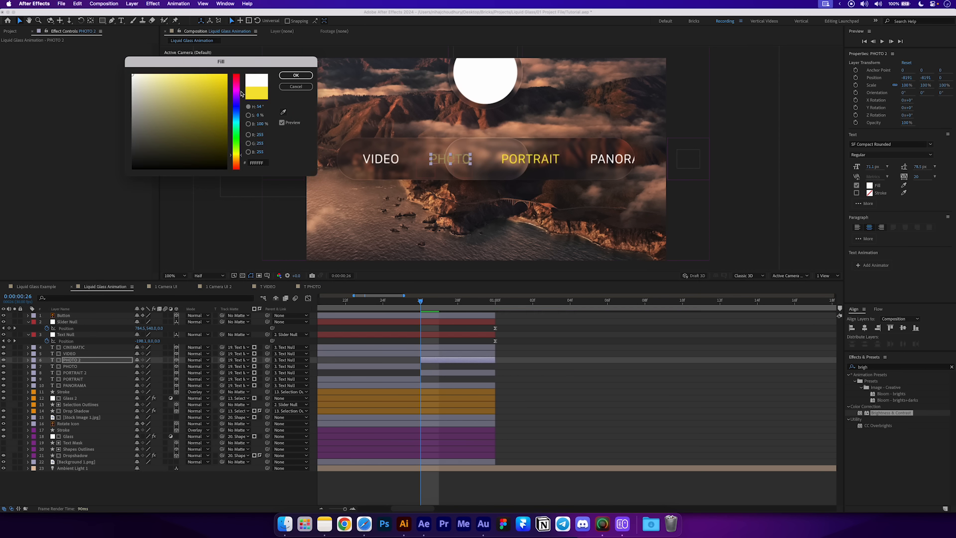
left_click(293, 76)
left_click(517, 366)
Add a Scale keyframe to the Background 1.png layer at 0:00:00:00.
left_click_drag(421, 302, 285, 313)
key("minus")
key("minus")
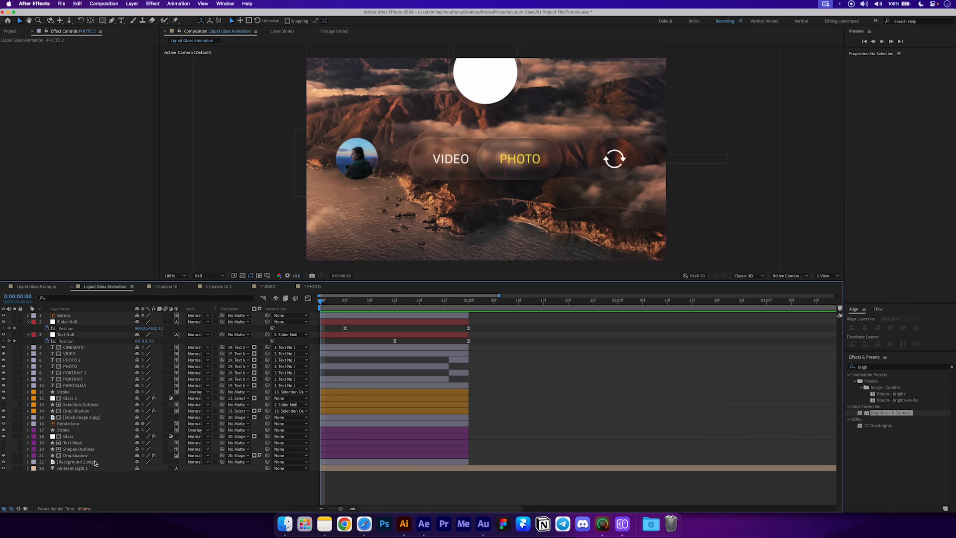
left_click(94, 463)
key("s")
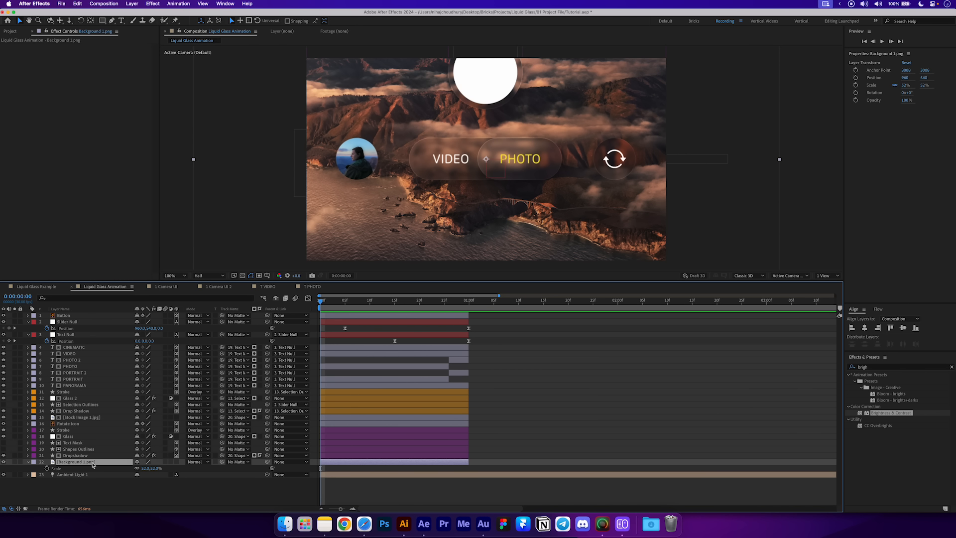
left_click(47, 469)
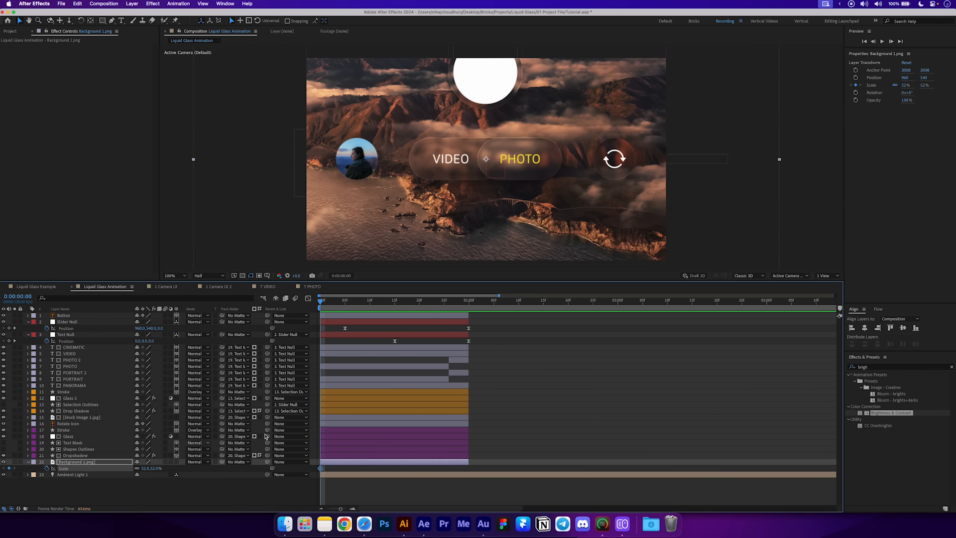
Set Background 1.png's end scale to 42%, align that keyframe to 0:00:01:00, and preview the zoom.
left_click(468, 307)
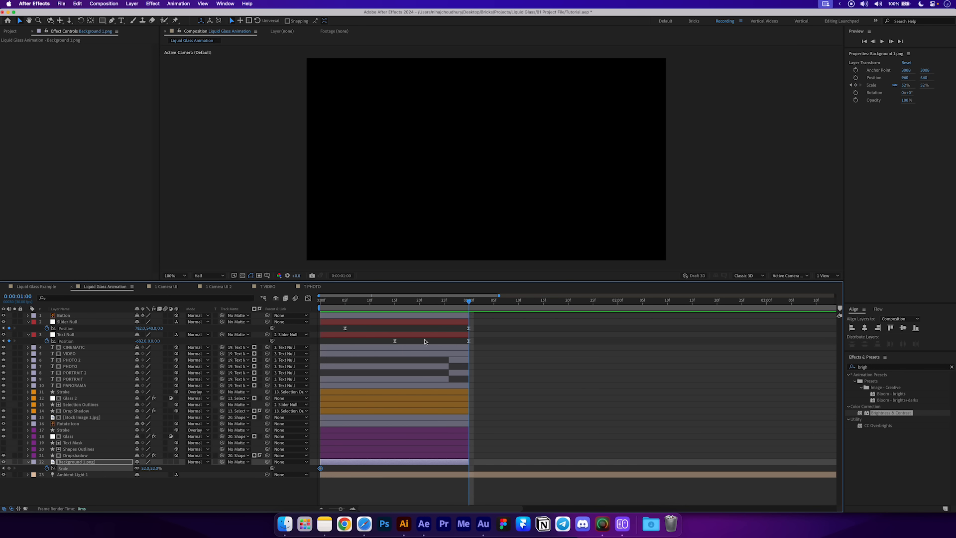
left_click(466, 305)
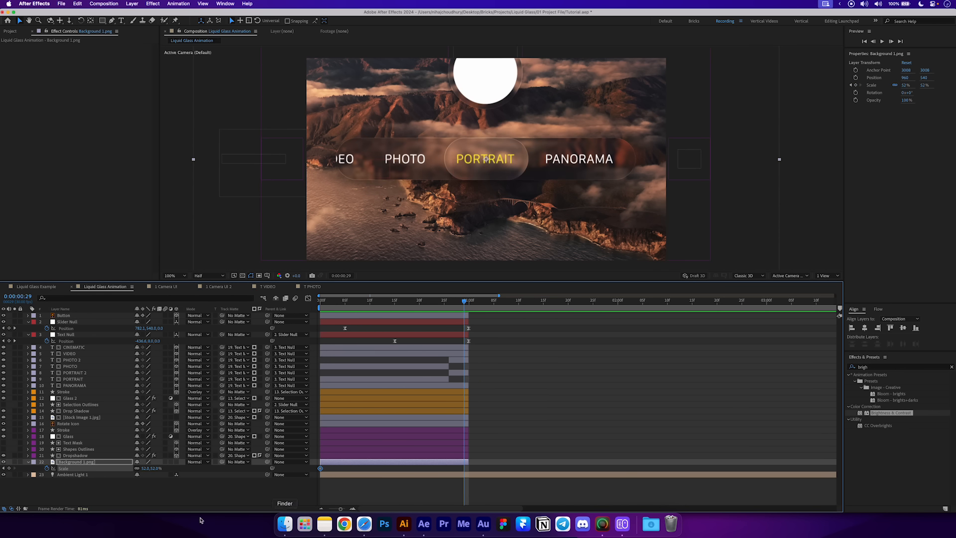
left_click_drag(145, 468, 143, 471)
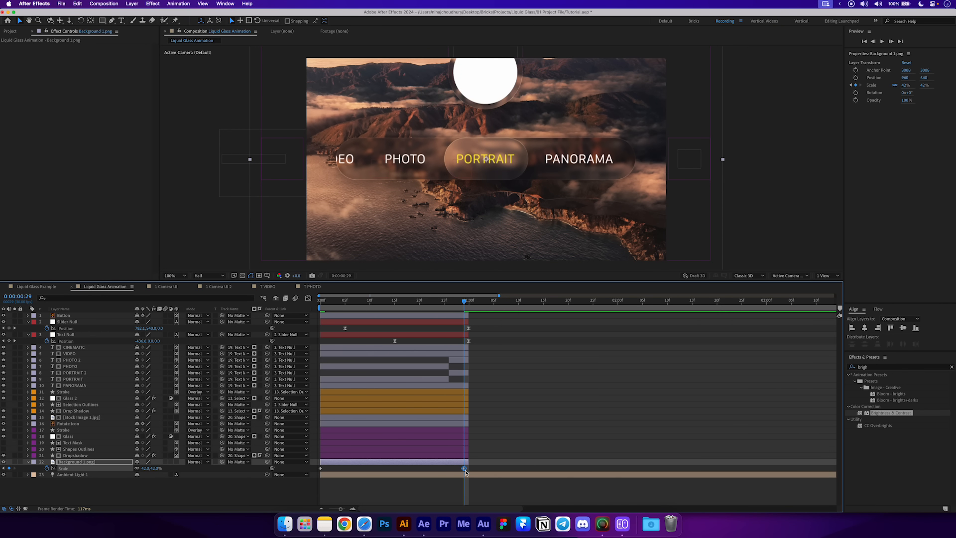
left_click_drag(465, 469, 469, 469)
left_click_drag(463, 312, 260, 312)
key("space")
key("space")
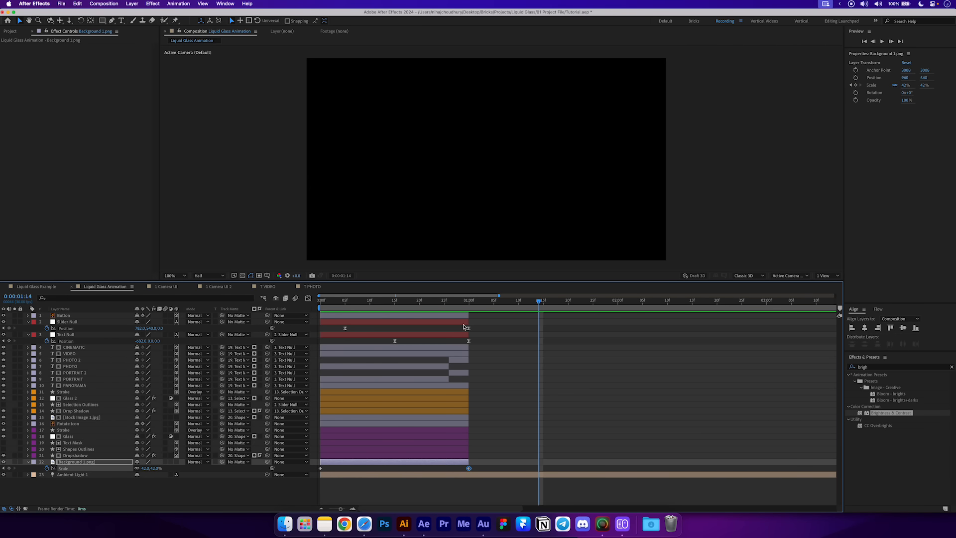
Set the Background 1.png Scale keyframe at 0:00:01:00 to 46% and preview the animation.
left_click(470, 301)
left_click(144, 469)
type("52")
key("Return")
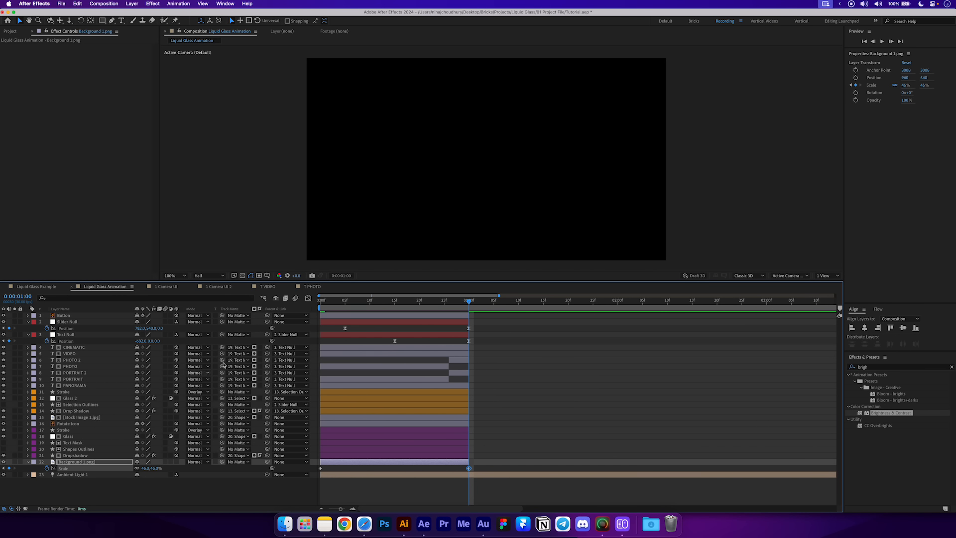
key("Home")
key("space")
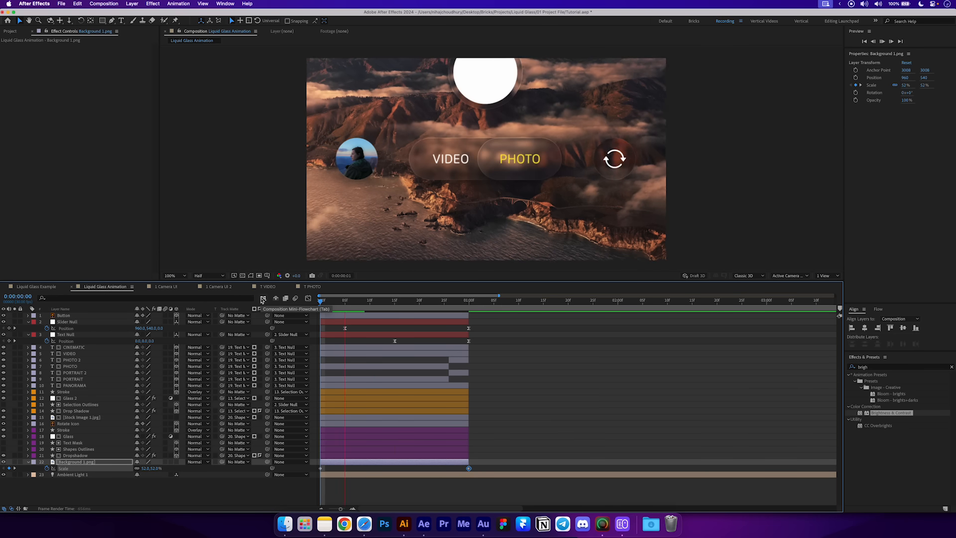
key("space")
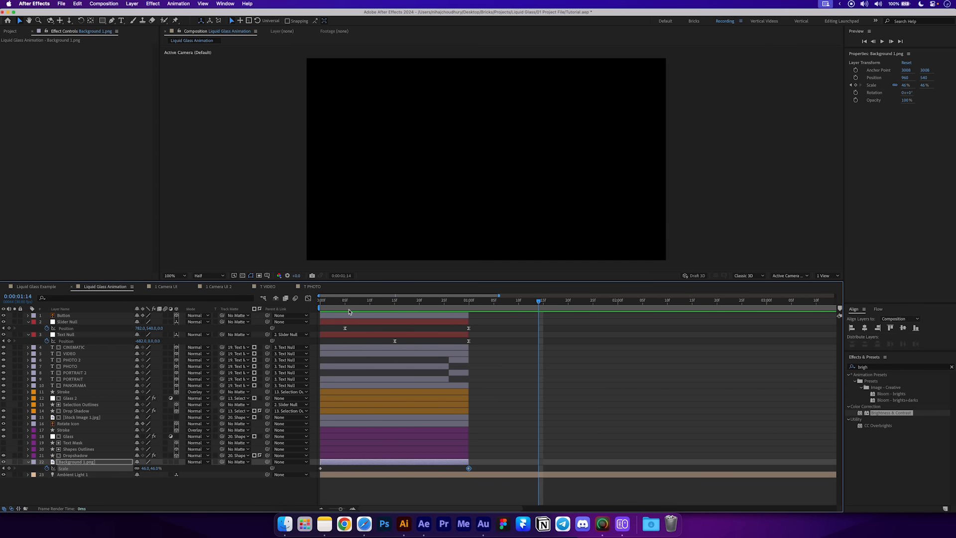
Close the open camera UI and text compositions, keeping Liquid Glass Example and Liquid Glass Animation open, and deselect all layers.
left_click(142, 286)
left_click(142, 287)
left_click(142, 287)
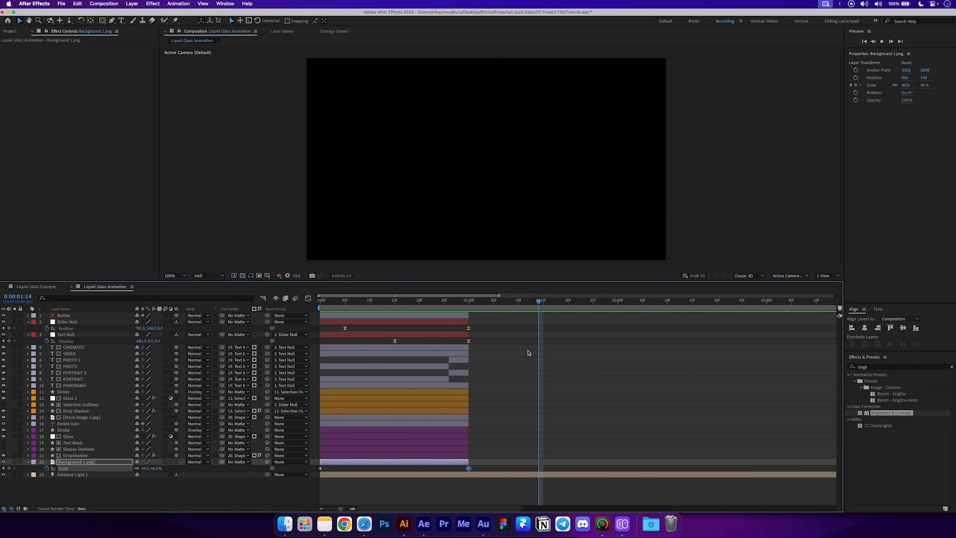
left_click(528, 353)
Find the 2 IOS Call composition in the project's 2 IOS Call Ai folder and open it.
left_click(15, 31)
left_click(2, 106)
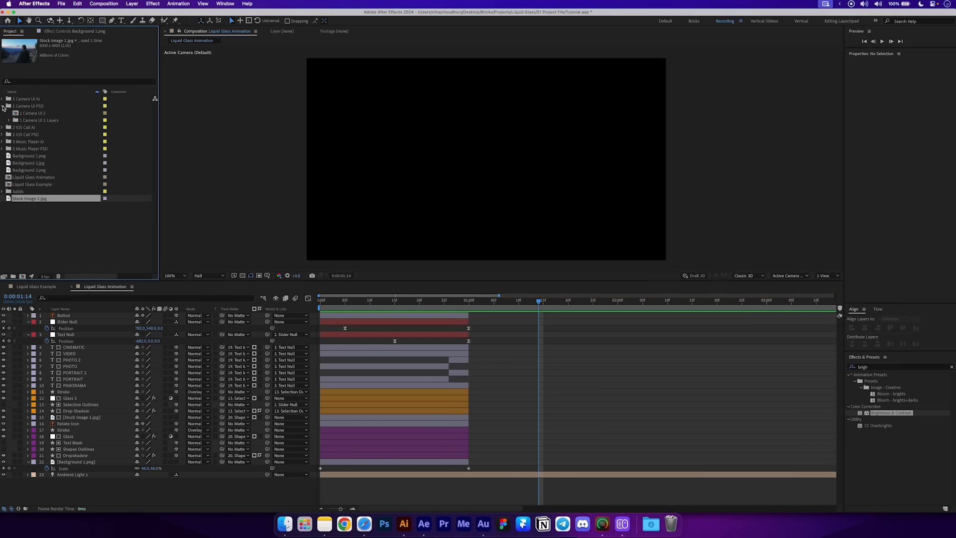
left_click(2, 106)
left_click(15, 115)
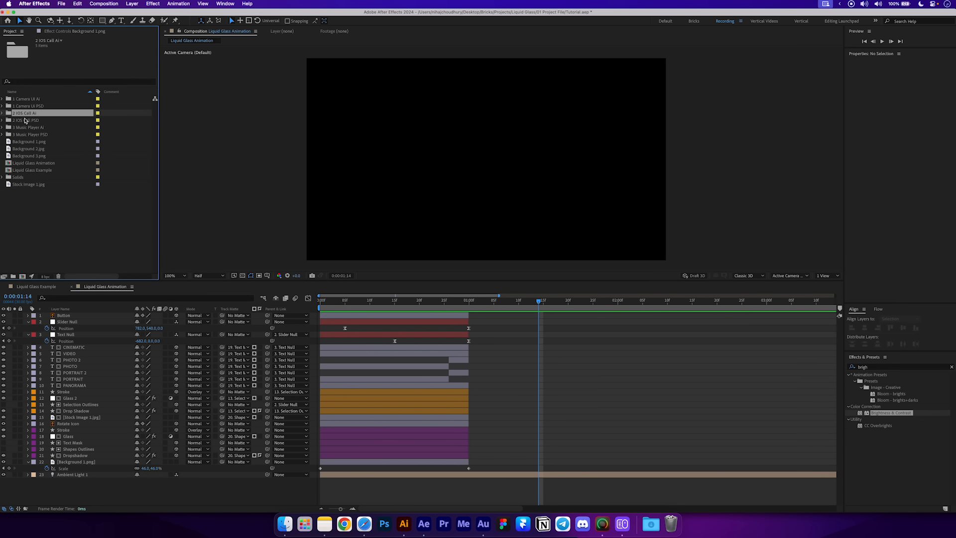
left_click(2, 114)
double_click(35, 120)
Copy the slide to answer layer from the PSD version's T Slide to Unlock composition into the 2 IOS Call composition.
left_click(14, 135)
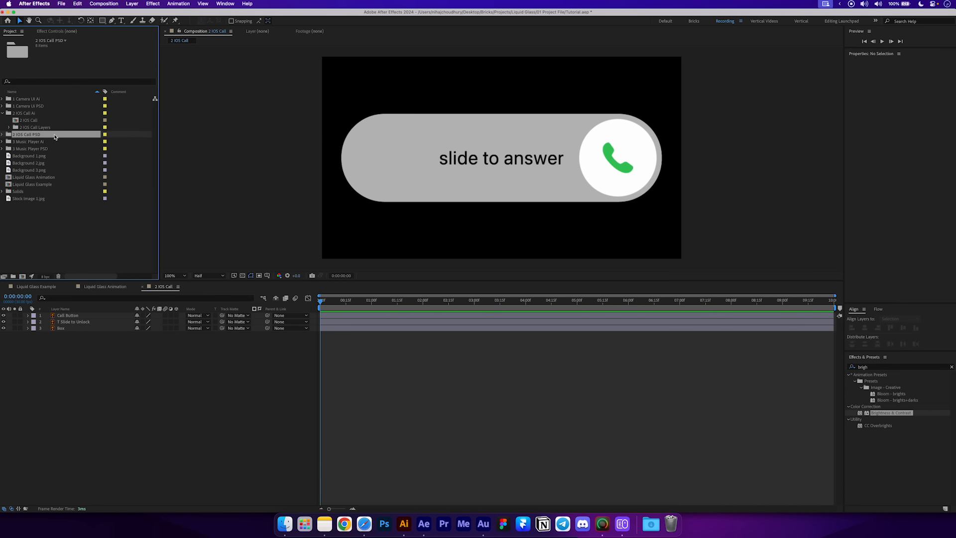
left_click(2, 135)
double_click(30, 142)
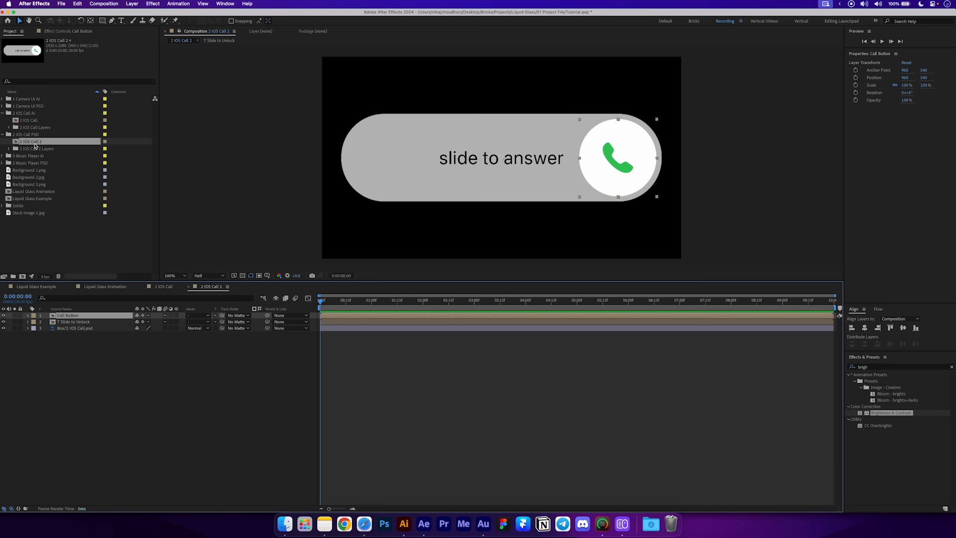
left_click(73, 322)
double_click(75, 322)
left_click(160, 288)
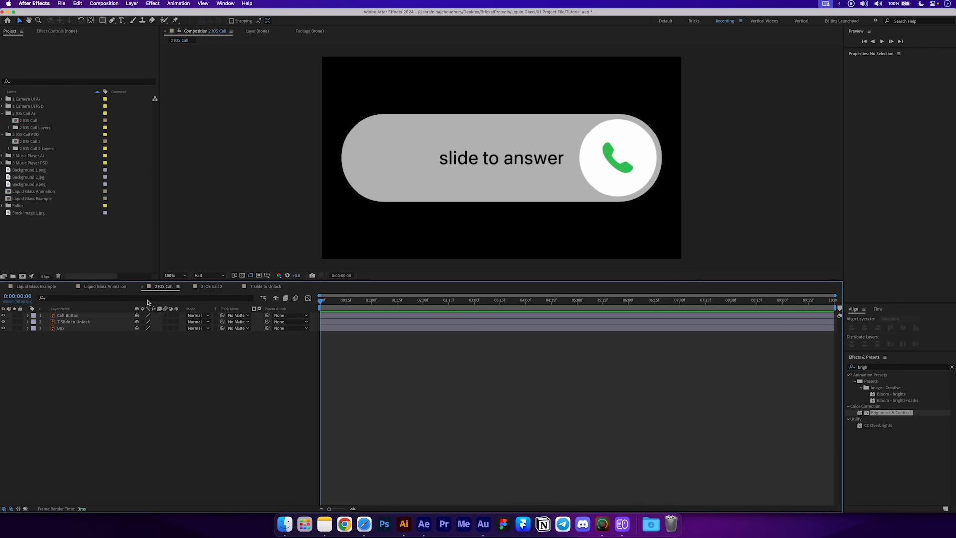
left_click(91, 323)
key("super+v")
Convert the pasted slide to answer layer to editable text and delete the original T Slide to Unlock layer.
right_click(91, 322)
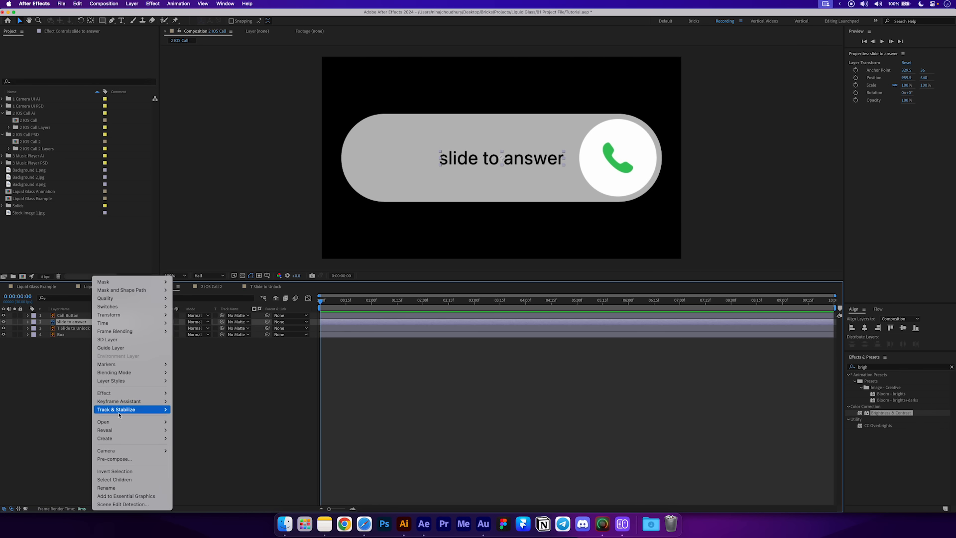
left_click(204, 442)
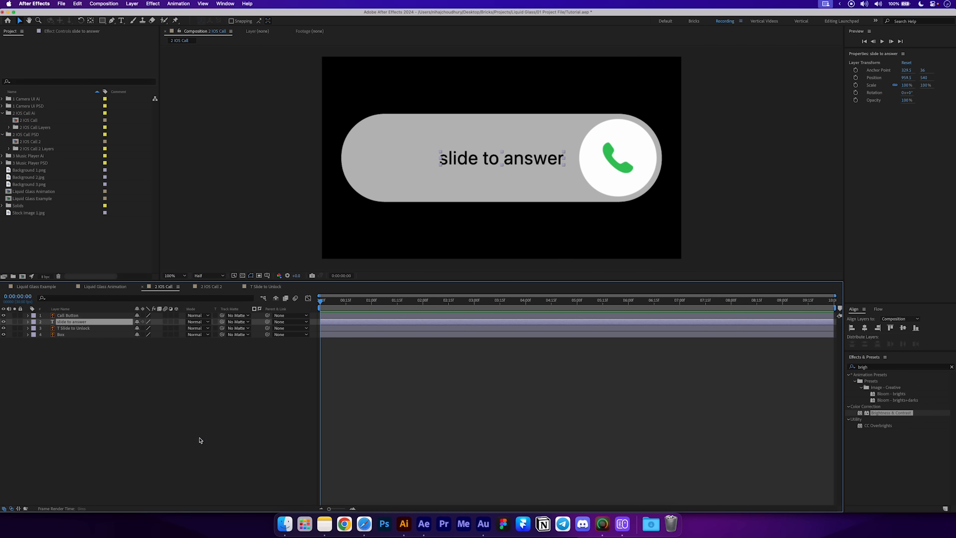
left_click(57, 330)
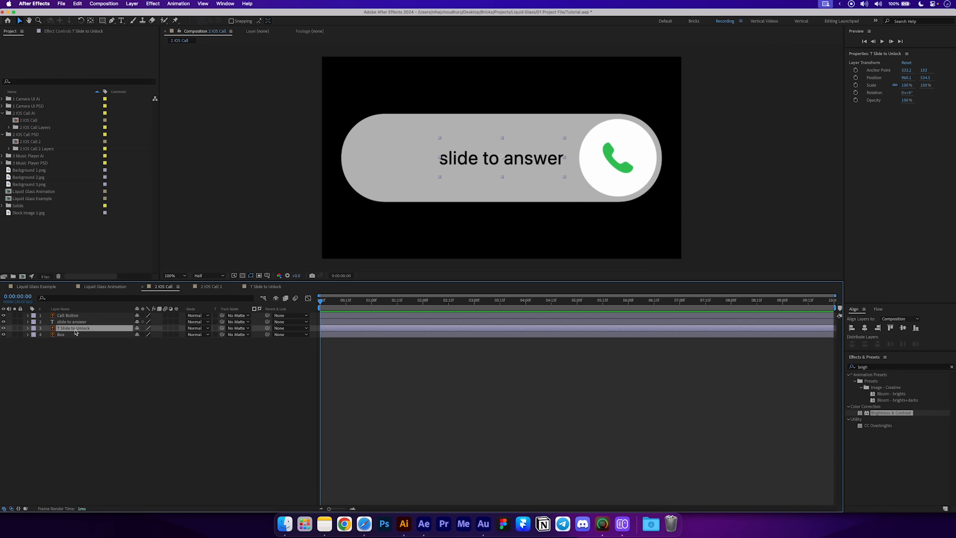
key("Delete")
Create shapes from the Box vector layer and delete the original Box layer.
left_click(68, 328)
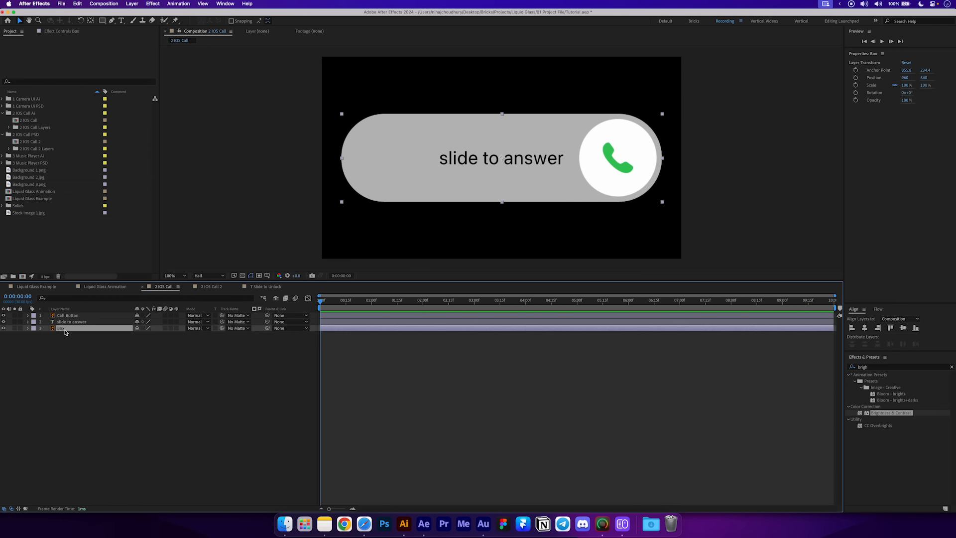
right_click(68, 330)
mouse_move(109, 439)
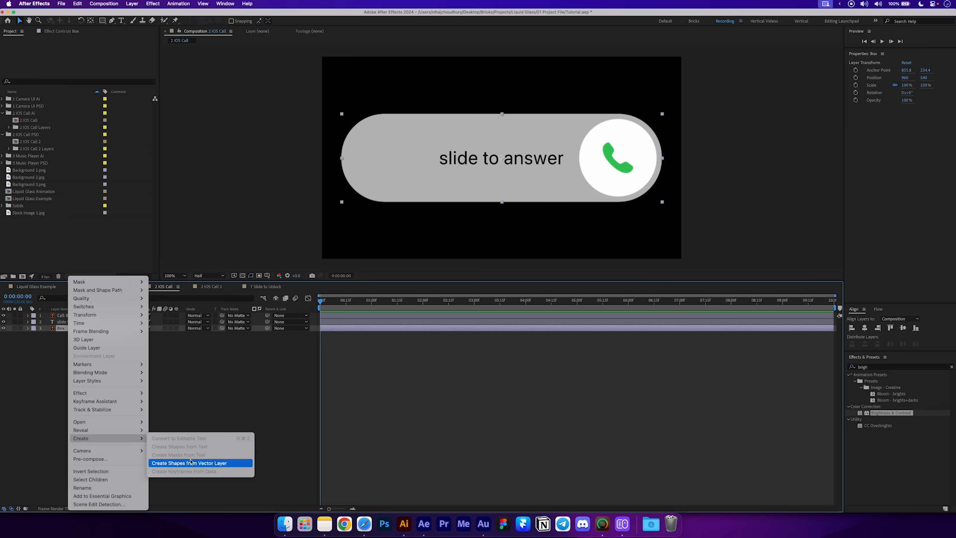
left_click(191, 463)
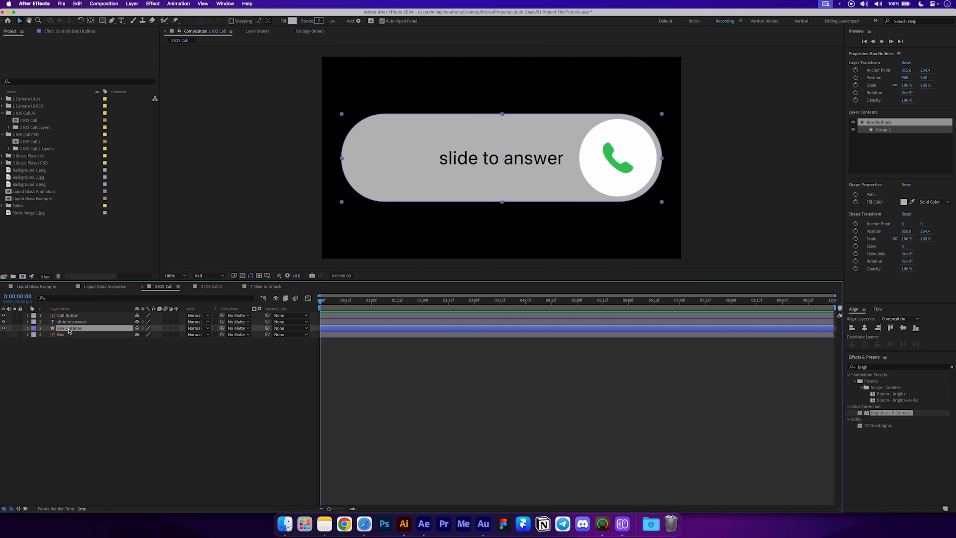
left_click(64, 334)
key("Delete")
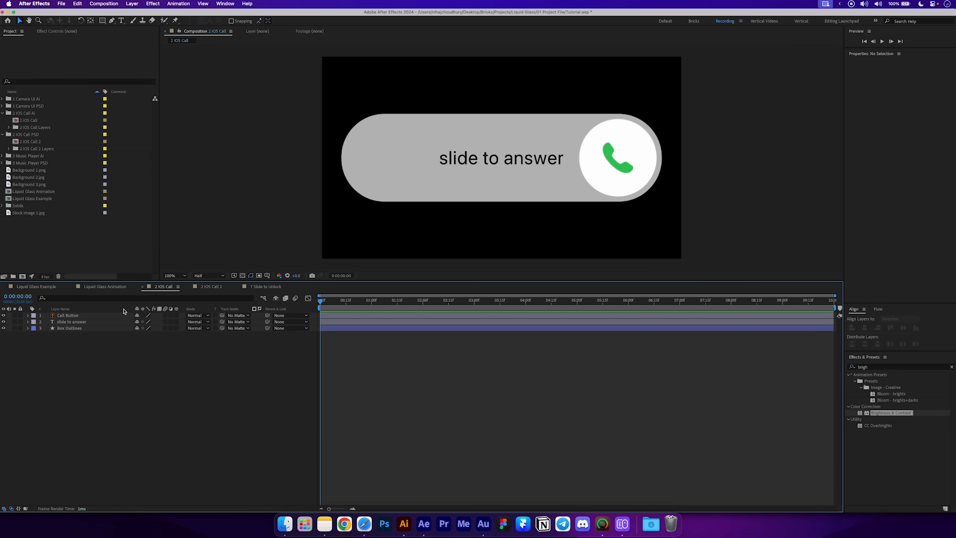
Turn on continuous rasterization for Call Button and make the Call Button, slide to answer and Box Outlines layers 3D.
left_click(143, 315)
left_click_drag(176, 315, 177, 327)
Copy all three call layers into the Liquid Glass Animation composition and make them start at 0:00:01:00.
left_click(81, 317)
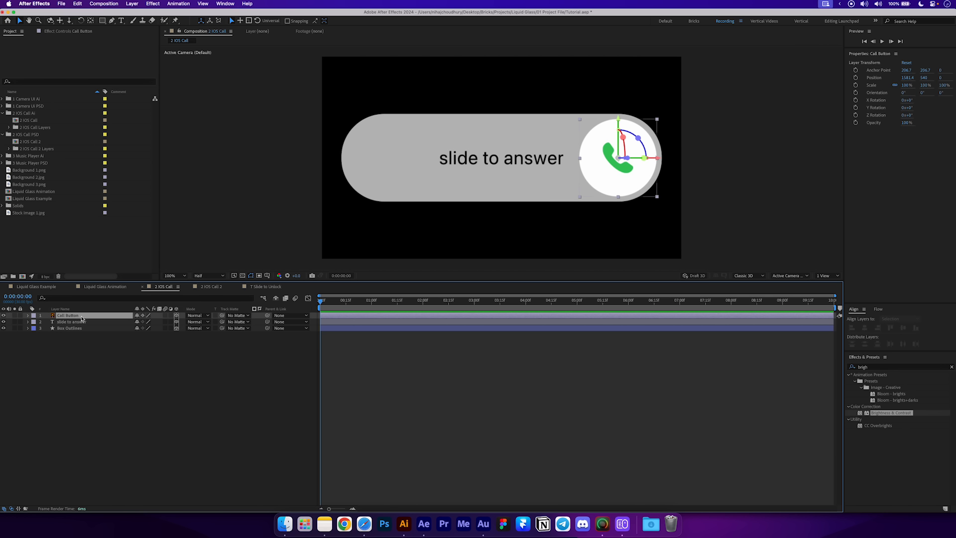
left_click(82, 329, "shift")
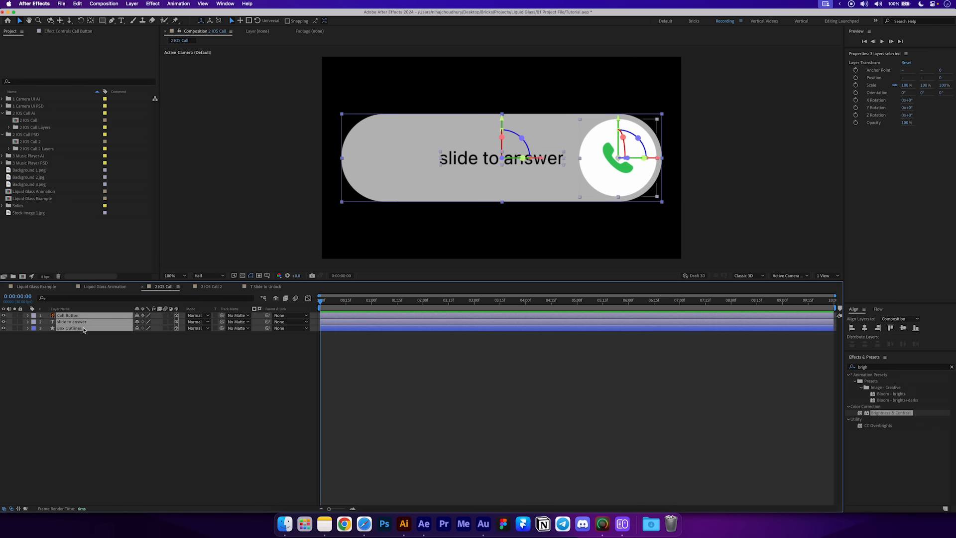
left_click(103, 287)
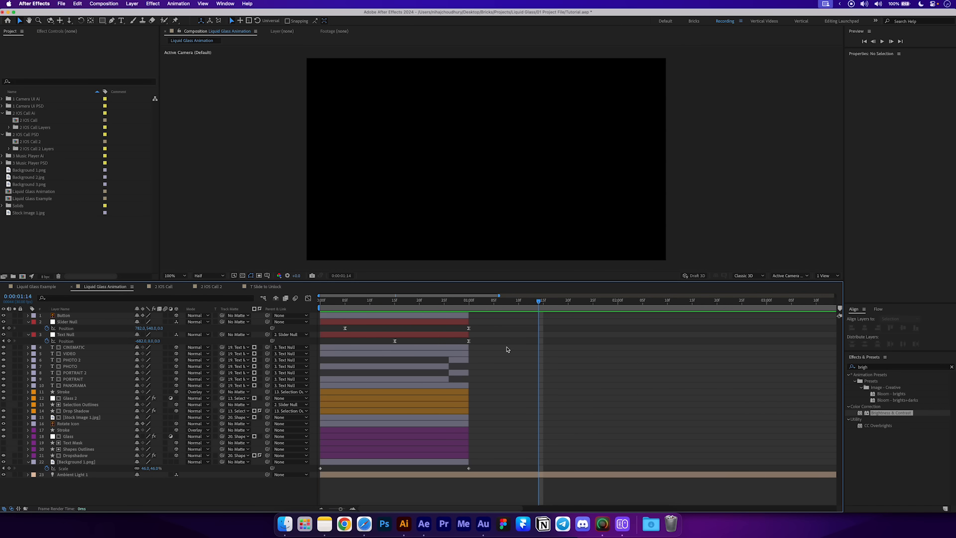
key("super+v")
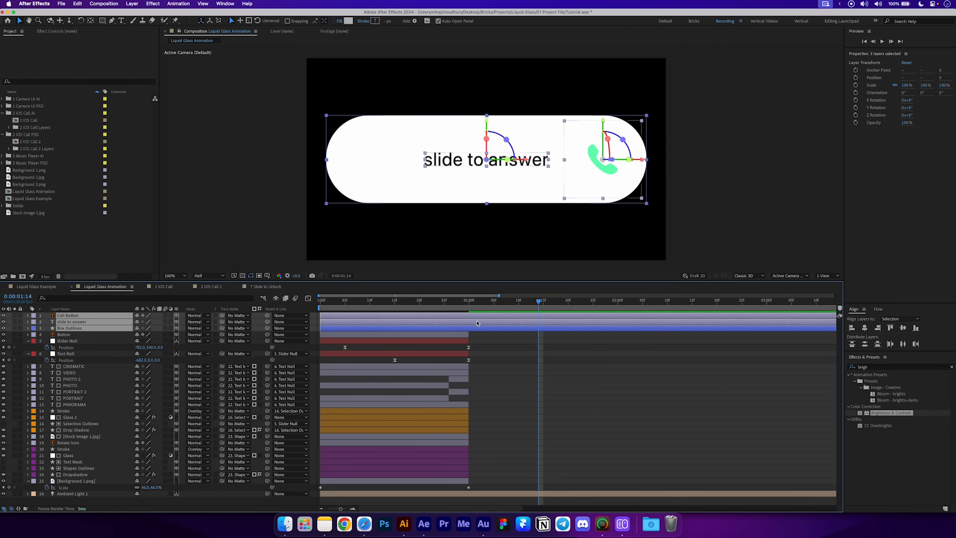
left_click(470, 303)
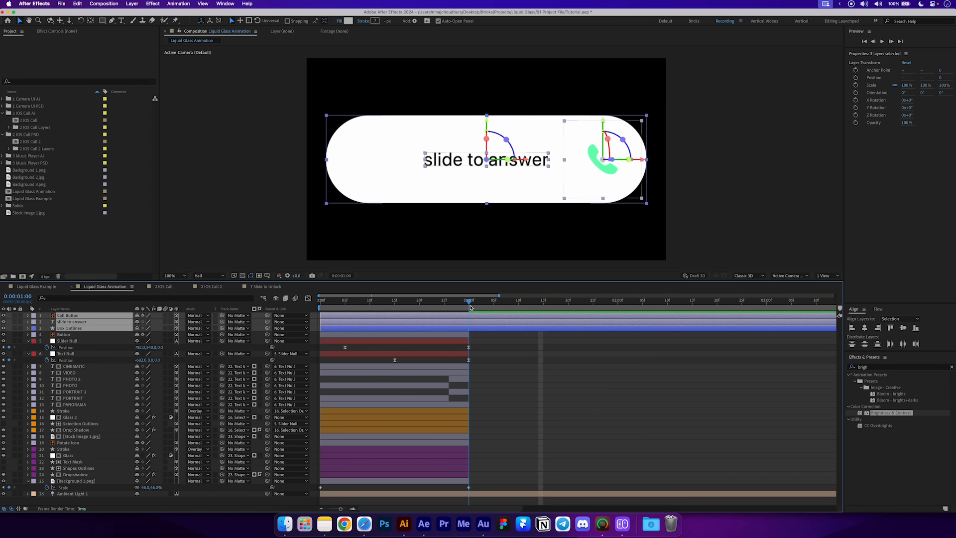
scroll(471, 307, "up", 3)
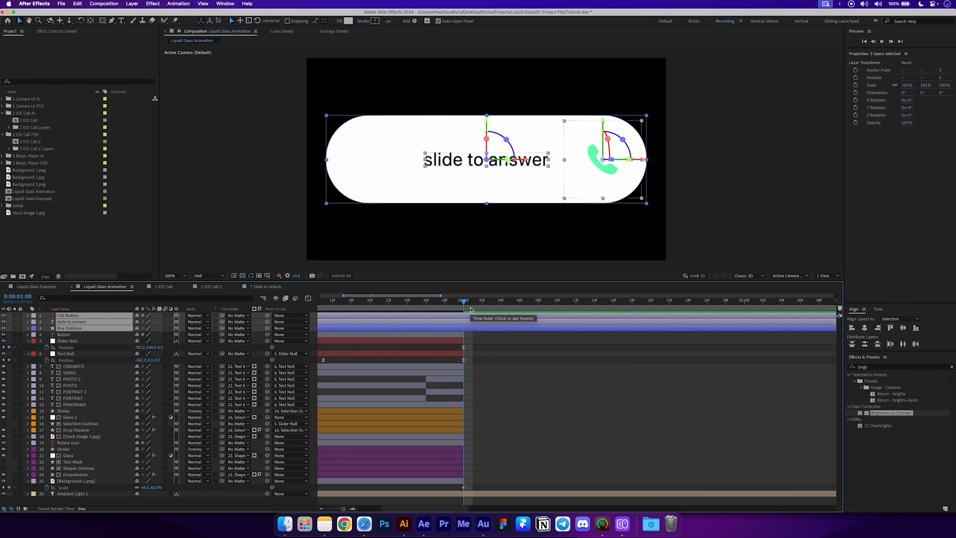
key("bracketleft")
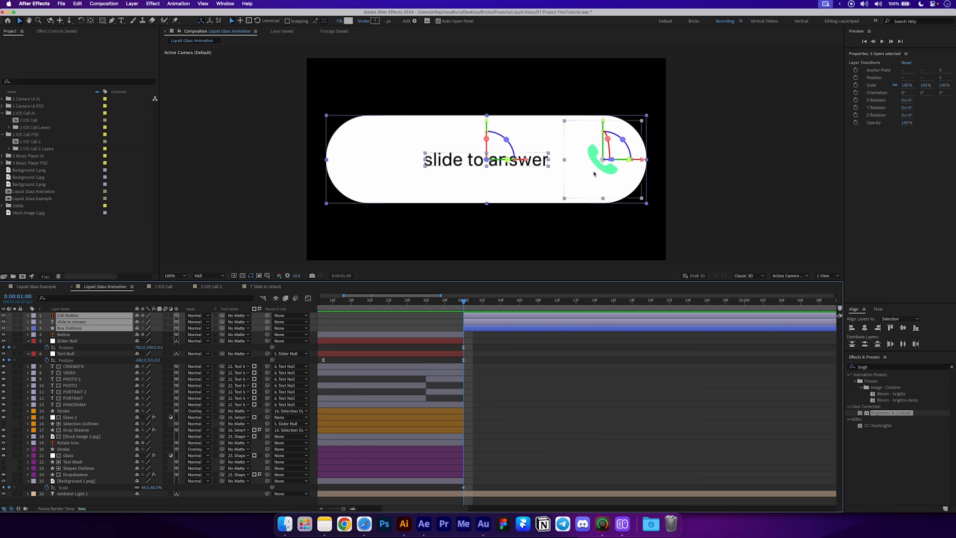
Turn off Accepts Lights in the Call Button layer's material options and collapse its properties.
left_click(60, 334)
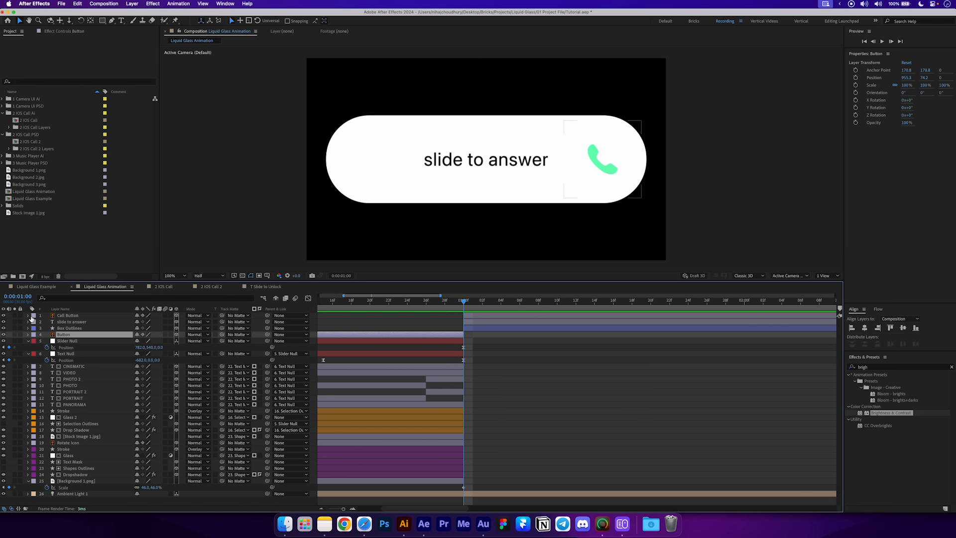
left_click(28, 315)
left_click(34, 336)
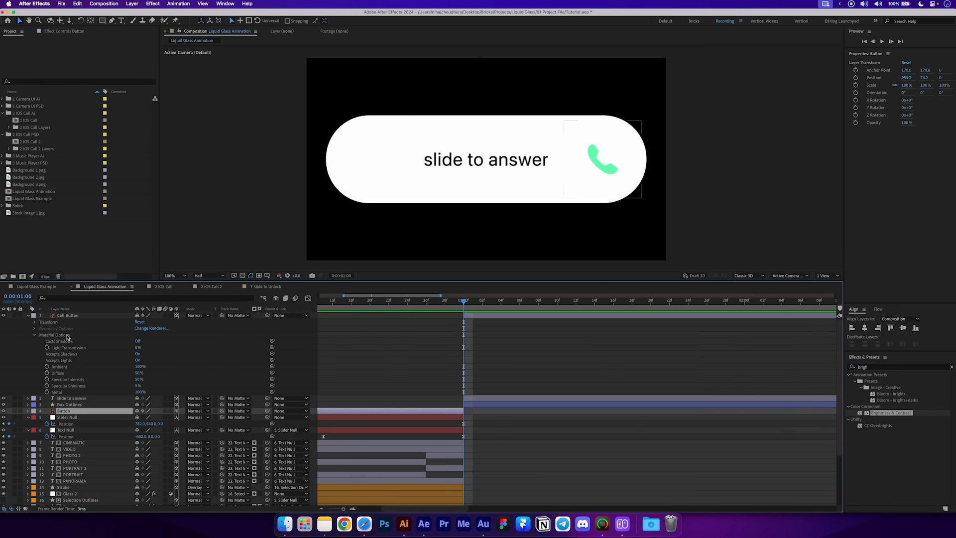
left_click(79, 361)
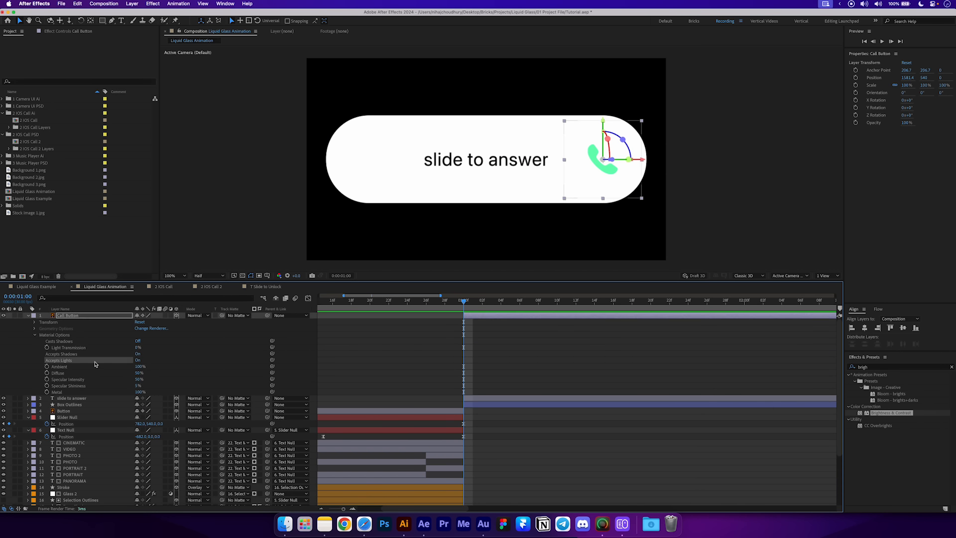
left_click(138, 360)
left_click(53, 335)
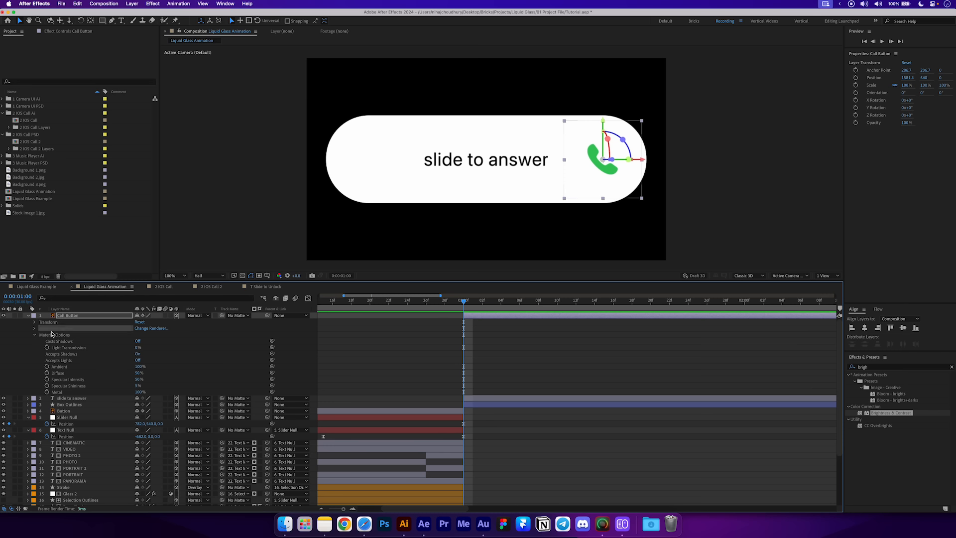
left_click(28, 316)
left_click(75, 321)
key("Return")
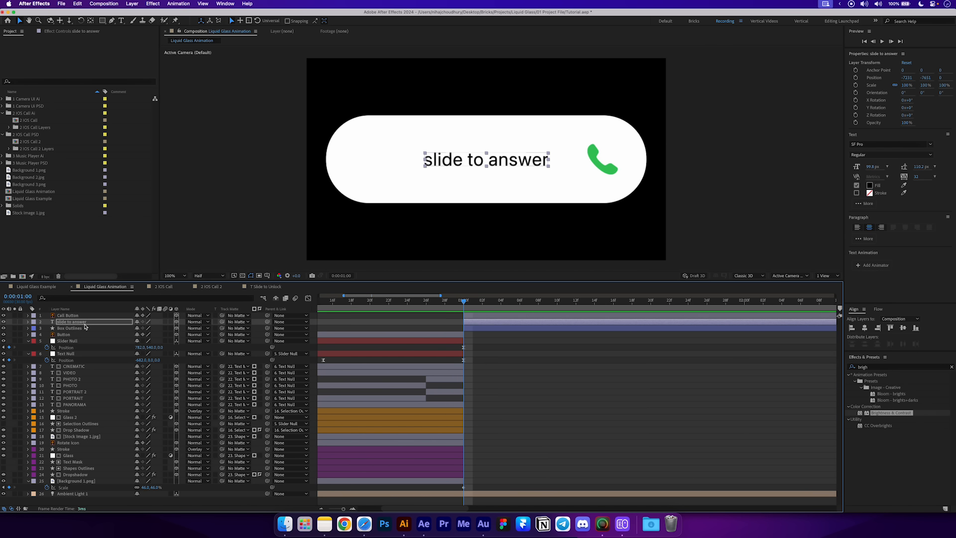
left_click(85, 329)
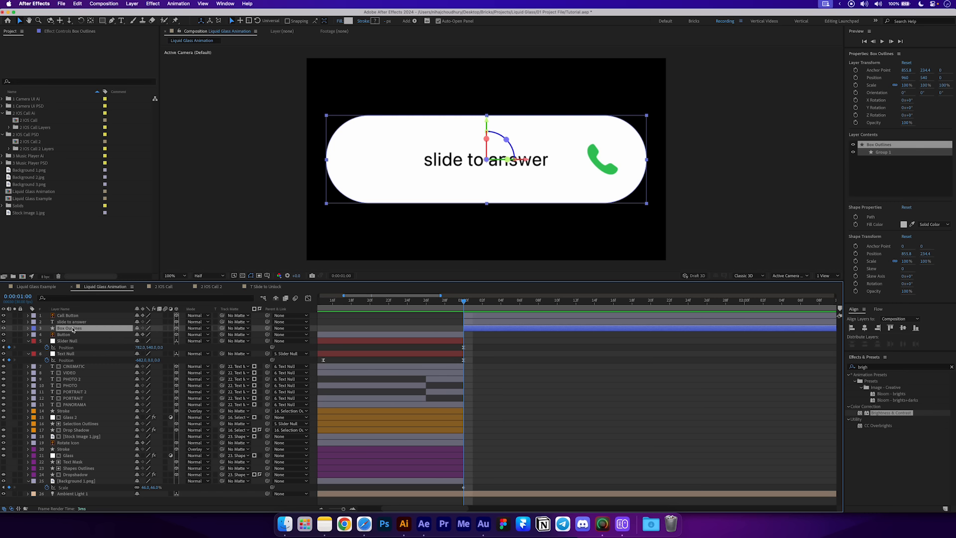
Add Background 2.jpg directly below the Box Outlines layer, starting at 0:00:01:00.
key("F2")
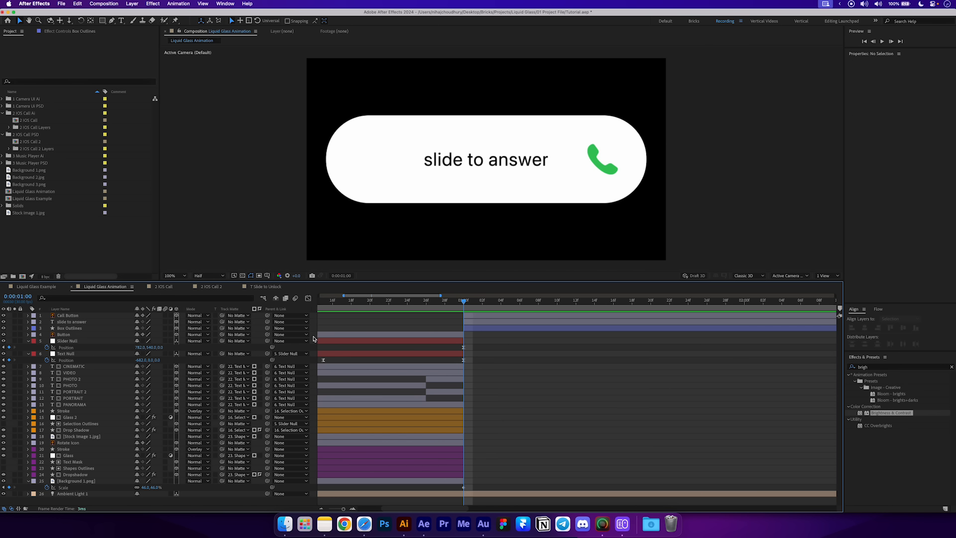
left_click_drag(43, 182, 467, 339)
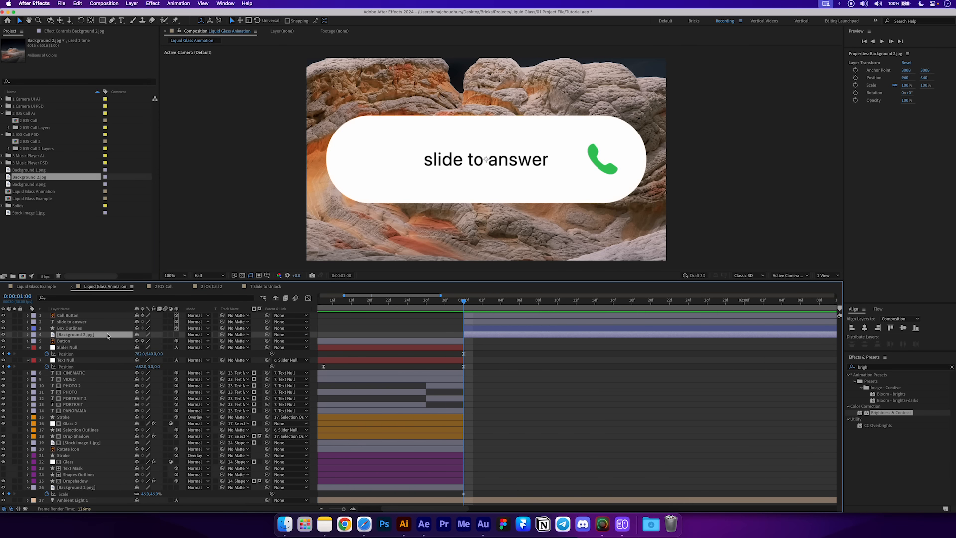
Make the Background 2.jpg layer 3D and turn off Accepts Lights in its material options.
key("s")
left_click(177, 335)
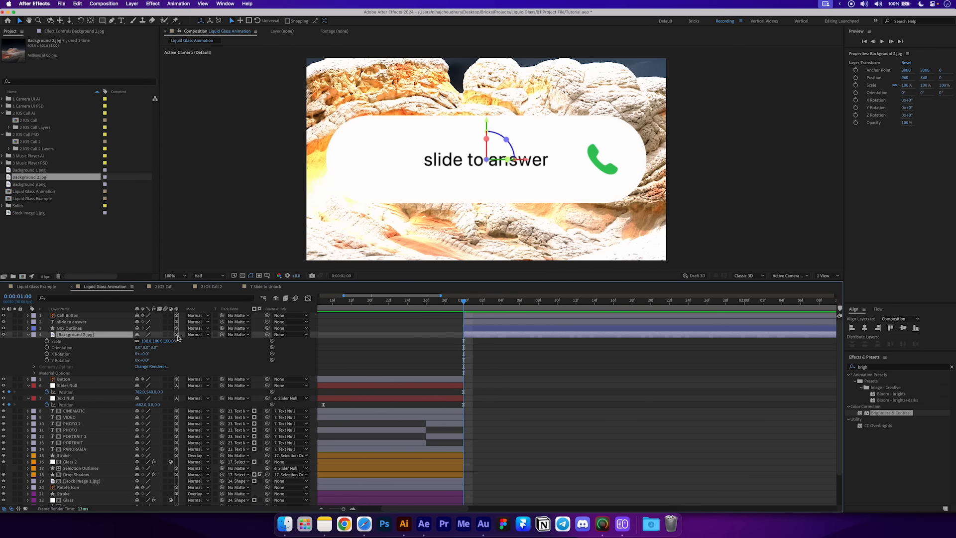
left_click(34, 373)
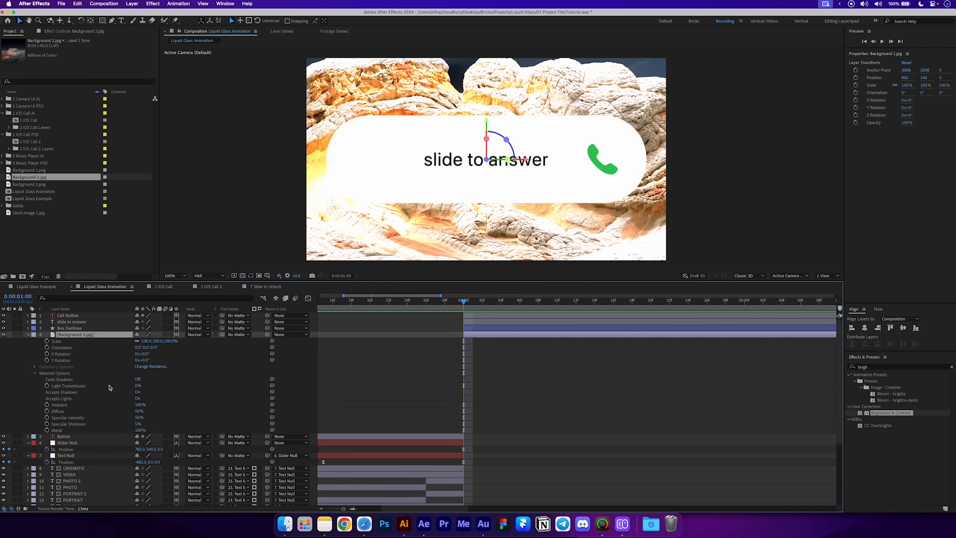
left_click(138, 398)
left_click(28, 335)
Scale the Background 2.jpg layer to 65% and push it back to a Z position of 620.
left_click(105, 335)
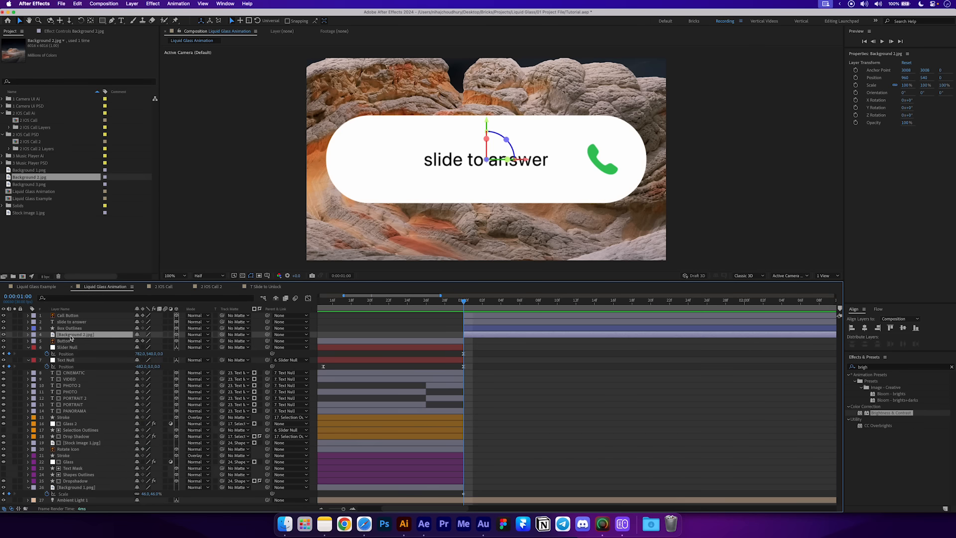
key("s")
mouse_move(151, 342)
left_mouse_down()
mouse_move(134, 344)
mouse_move(141, 346)
left_mouse_up()
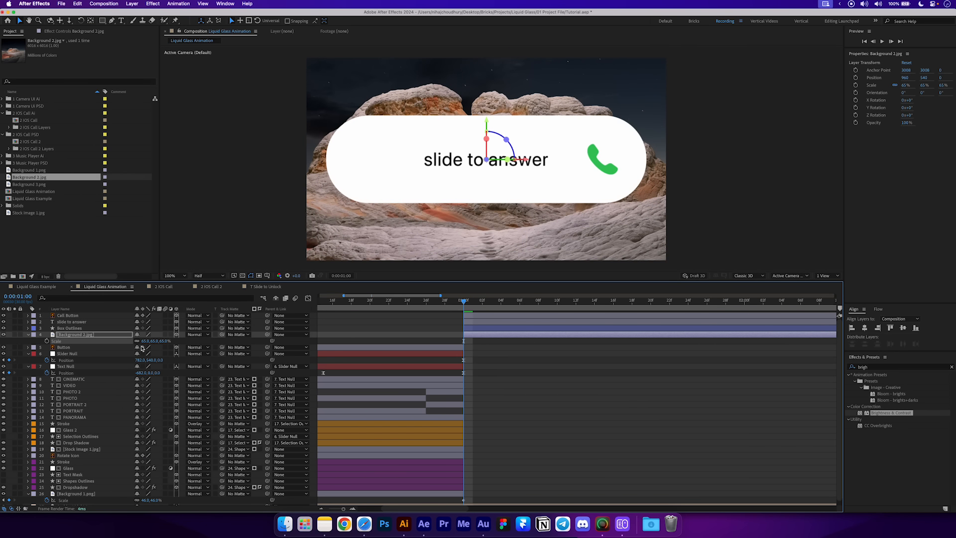
left_click(108, 337)
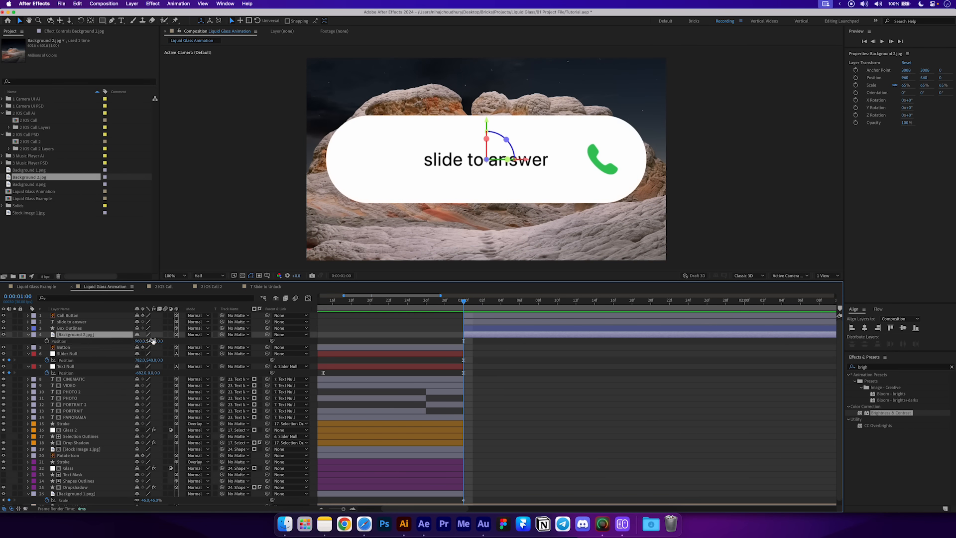
left_click_drag(161, 341, 398, 349)
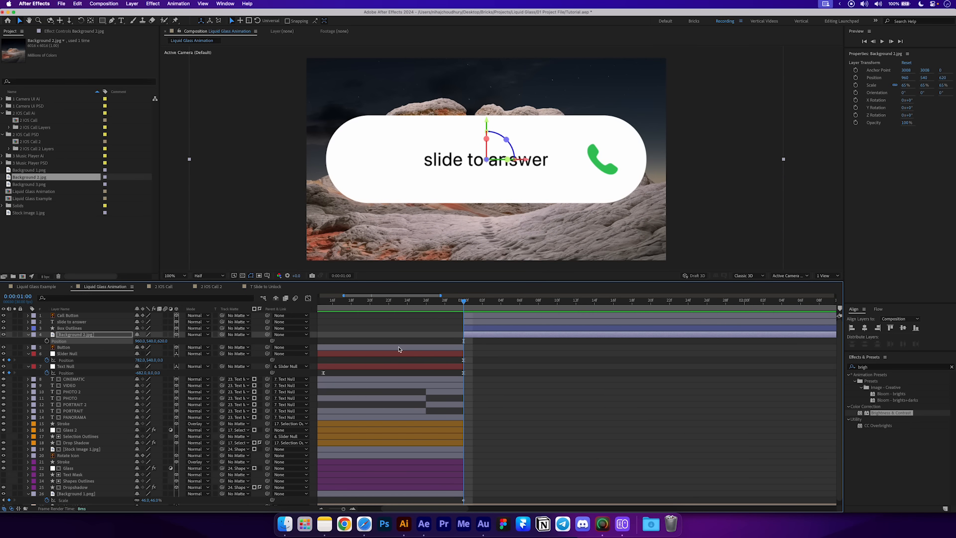
left_click(481, 358)
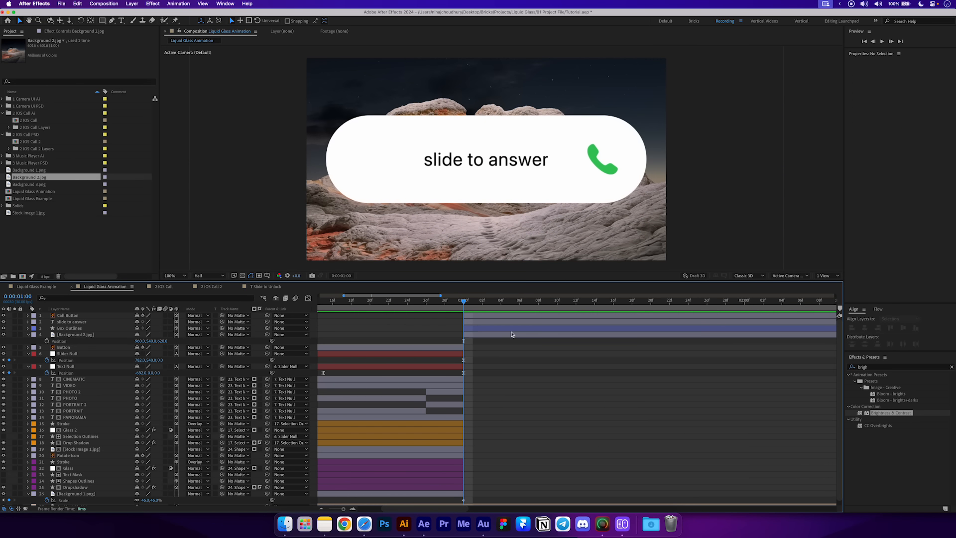
Duplicate the Glass 2 layer, place the copy directly above Box Outlines and make it start at 0:00:01:00.
left_click(84, 328)
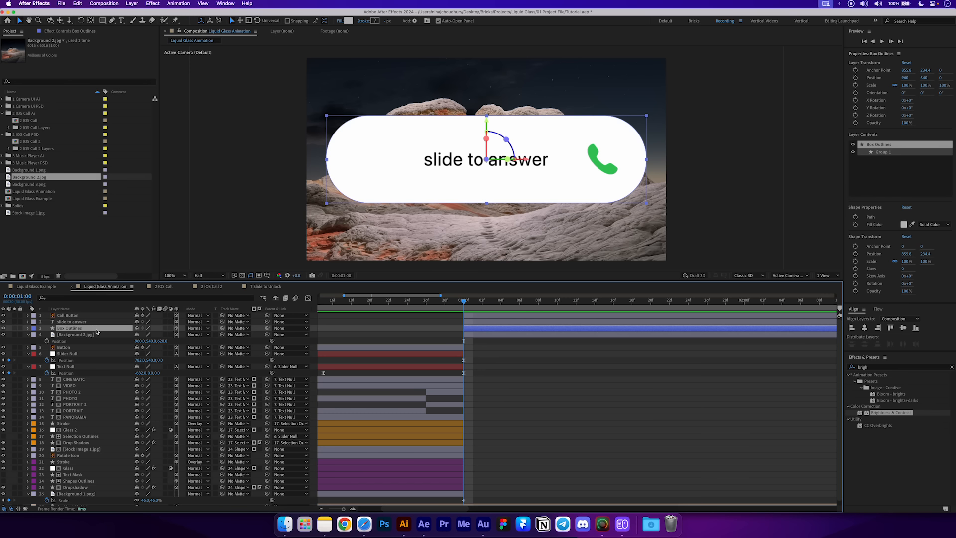
left_click(69, 430)
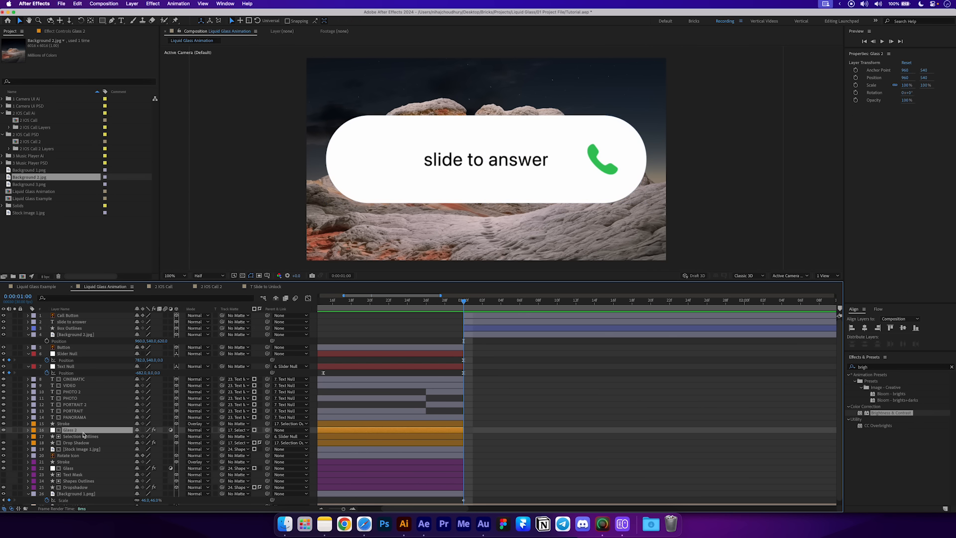
key("ctrl+d")
left_click_drag(81, 431, 64, 339)
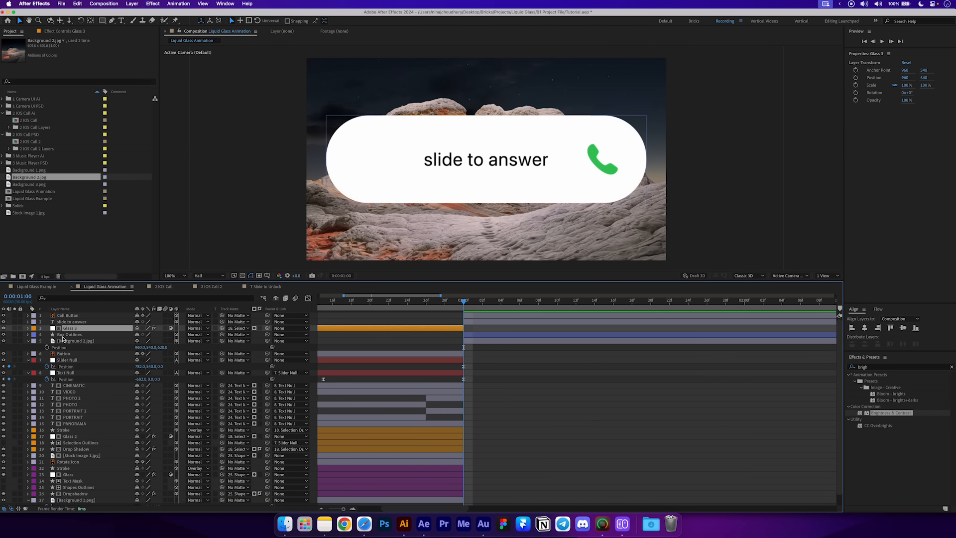
left_click(74, 335)
left_click(81, 329)
key("bracketleft")
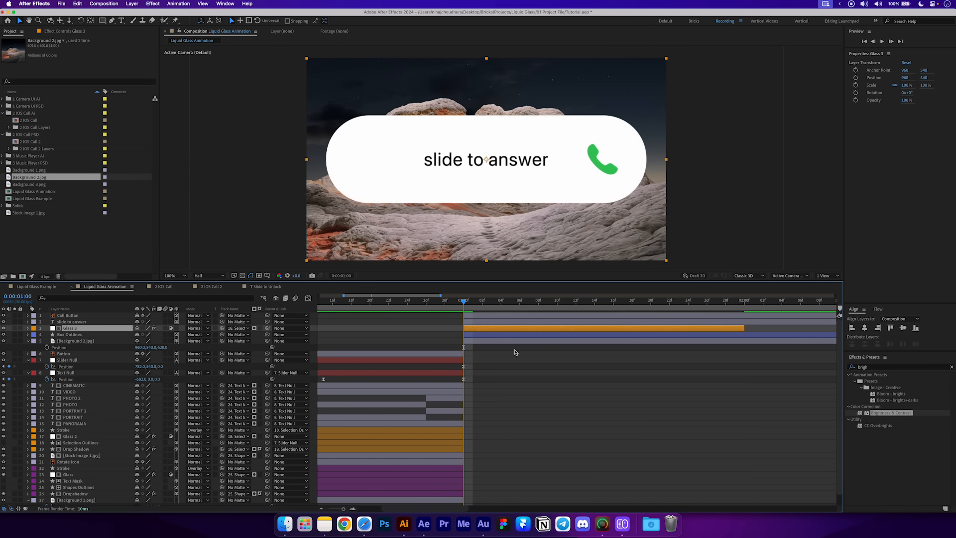
Use Box Outlines as both the track matte and the CC Glass bump map of the Glass 3 layer.
left_click_drag(190, 332, 87, 336)
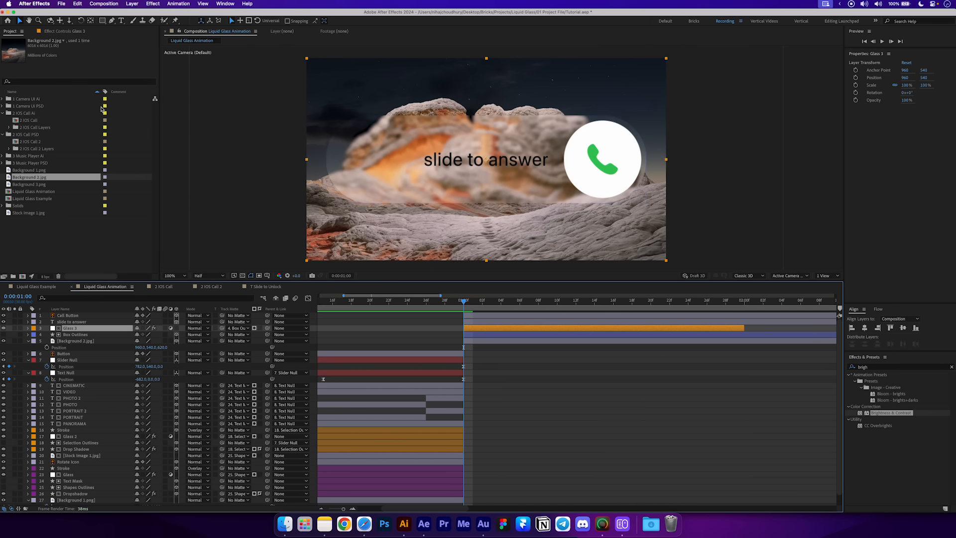
left_click(65, 32)
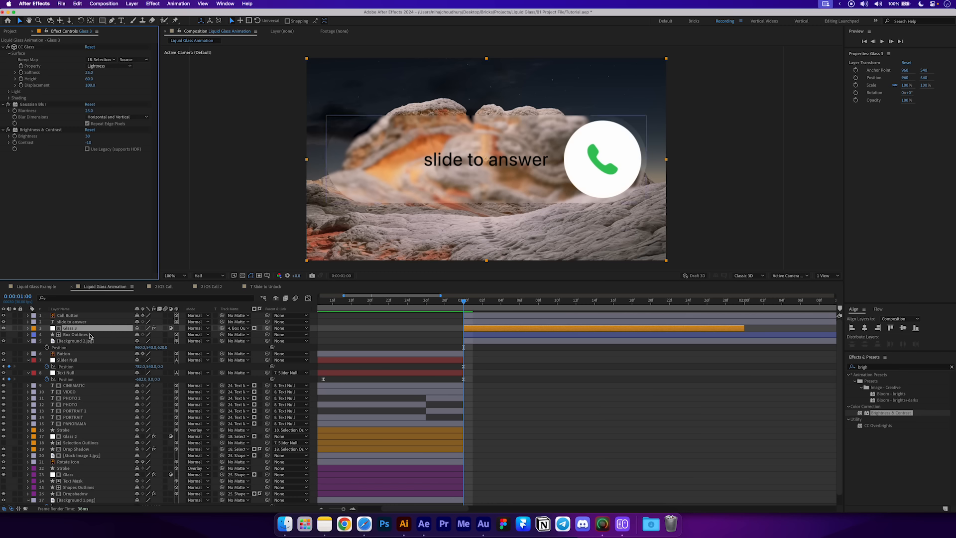
left_click(102, 59)
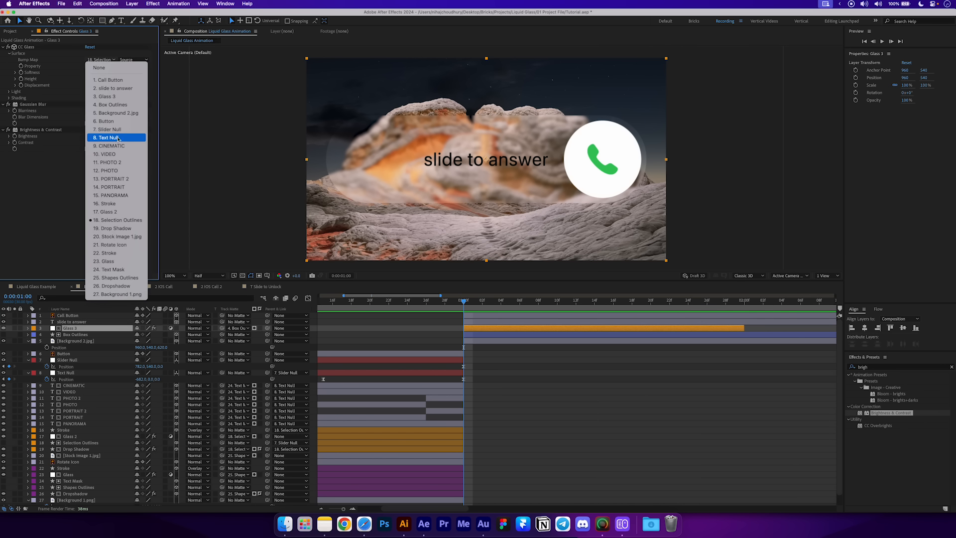
left_click(121, 105)
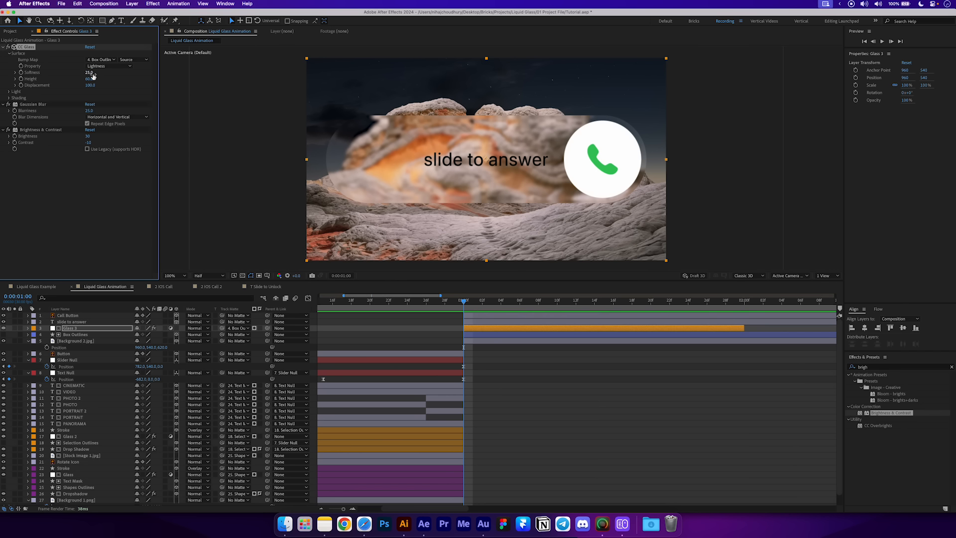
On Glass 3, increase the CC Glass softness, set its displacement to 180 and set the Gaussian Blur blurriness to 15.
left_click_drag(93, 75, 115, 85)
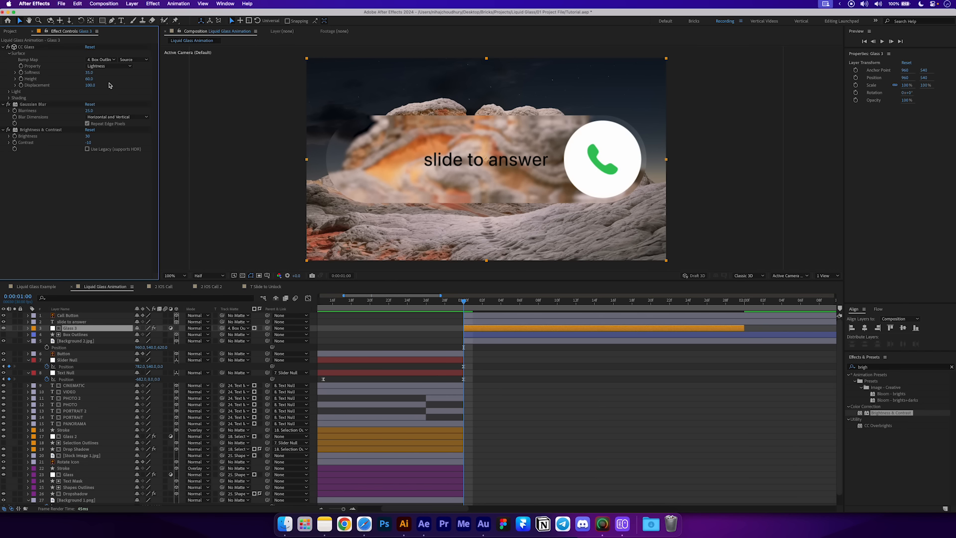
left_click(93, 86)
type("130")
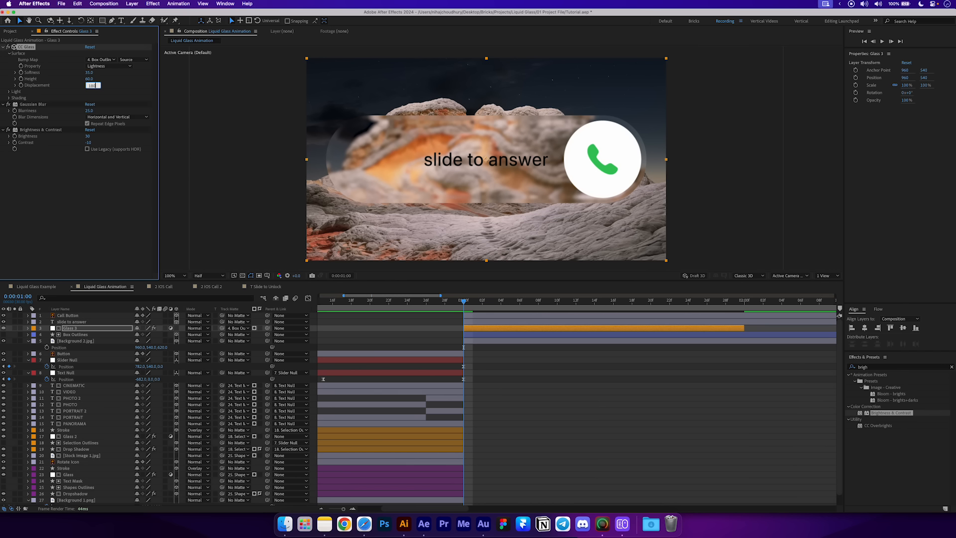
key("Return")
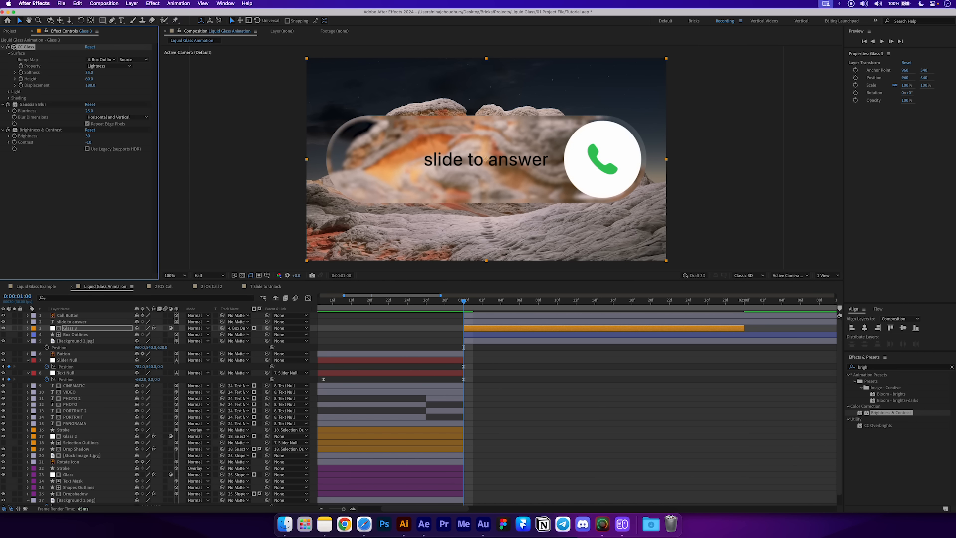
left_click(90, 111)
key("Return")
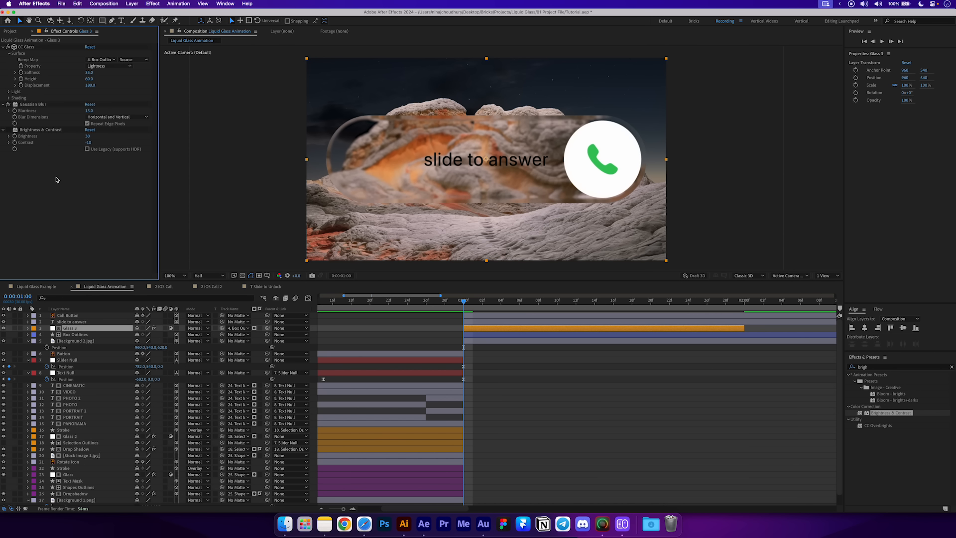
Duplicate the Box Outlines layer twice and rename the copies Stroke and Drop Shadow.
left_click(84, 335)
key("super+d")
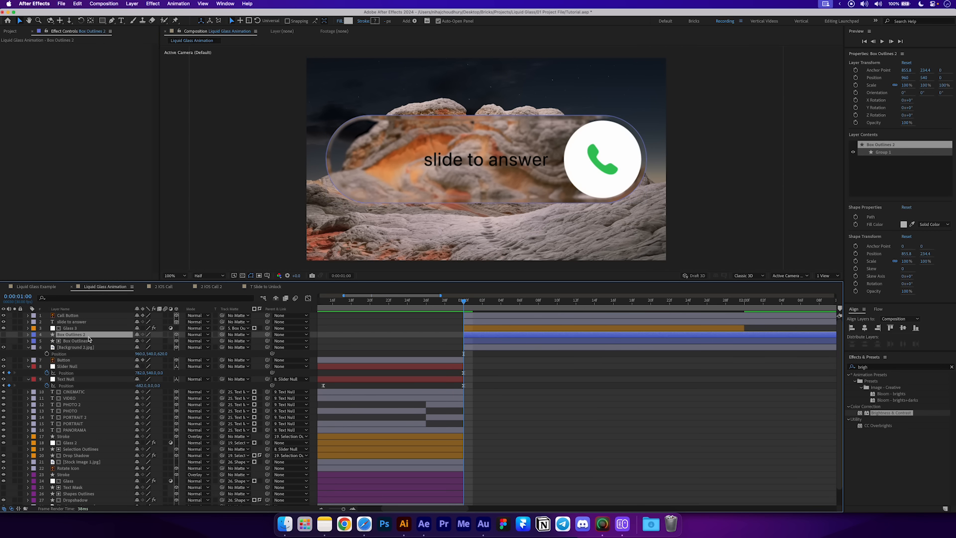
left_click(85, 342)
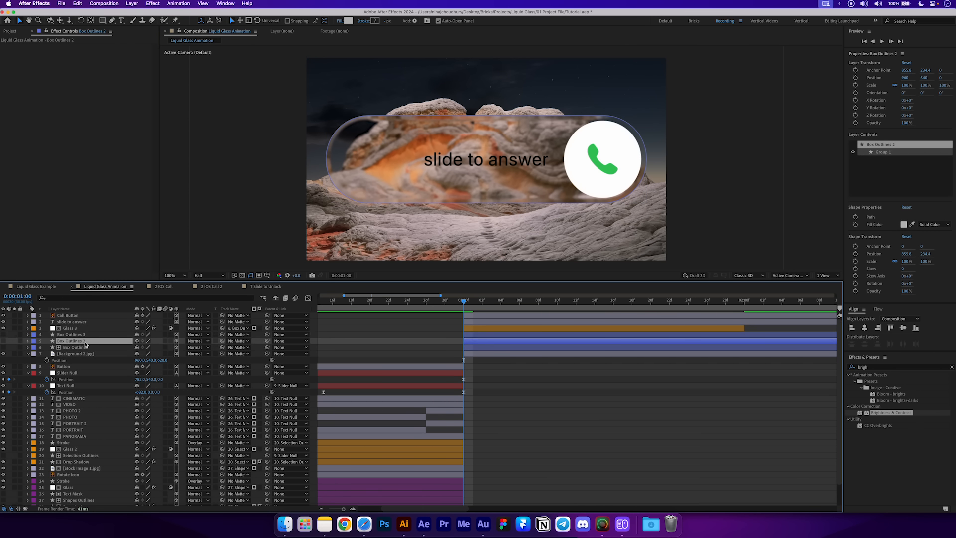
key("Return")
type("Stroke")
key("Return")
key("super+Up")
key("Return")
type("Drop Shadow")
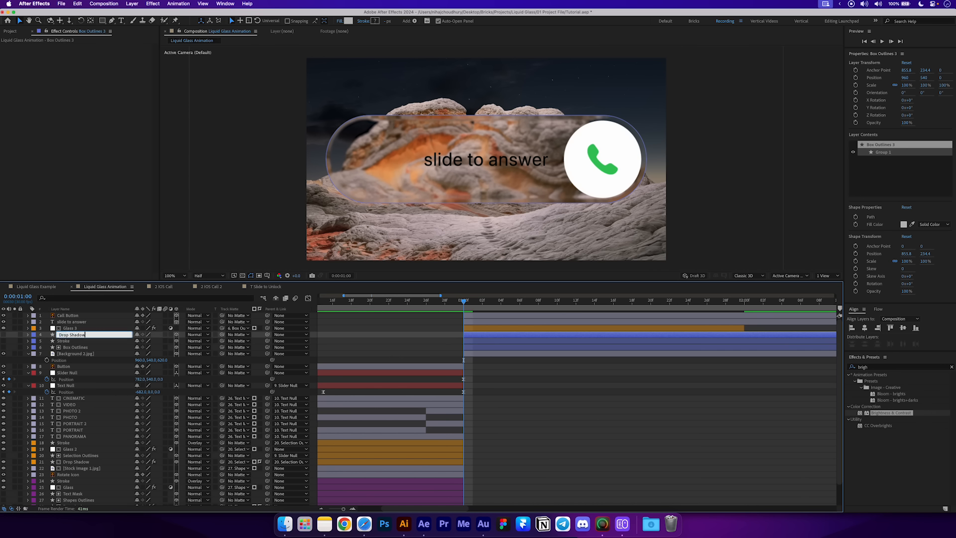
key("Return")
Place the Stroke layer above Glass 3 and the new Drop Shadow layer below Box Outlines, and make both visible.
mouse_move(70, 334)
left_mouse_down()
mouse_move(76, 352)
mouse_move(73, 328)
left_mouse_up()
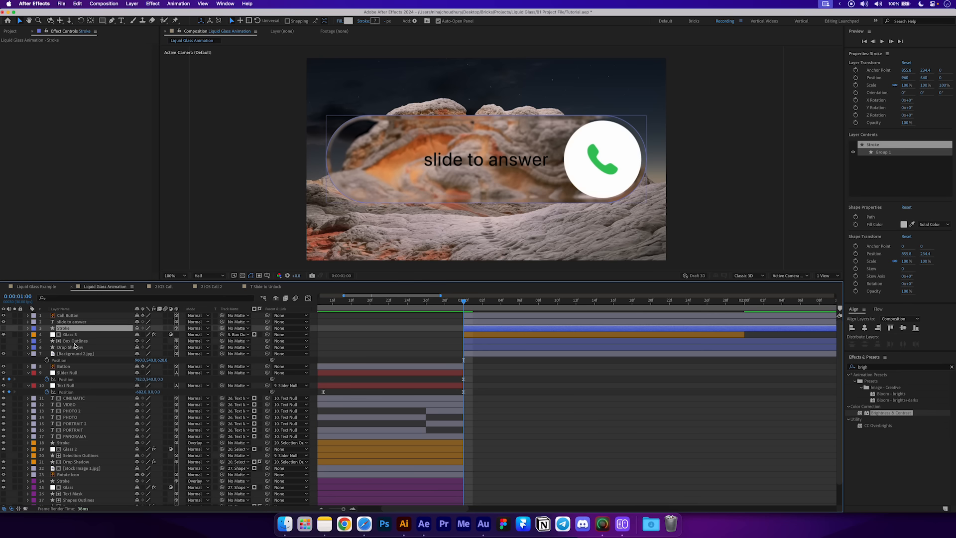
left_click(4, 334)
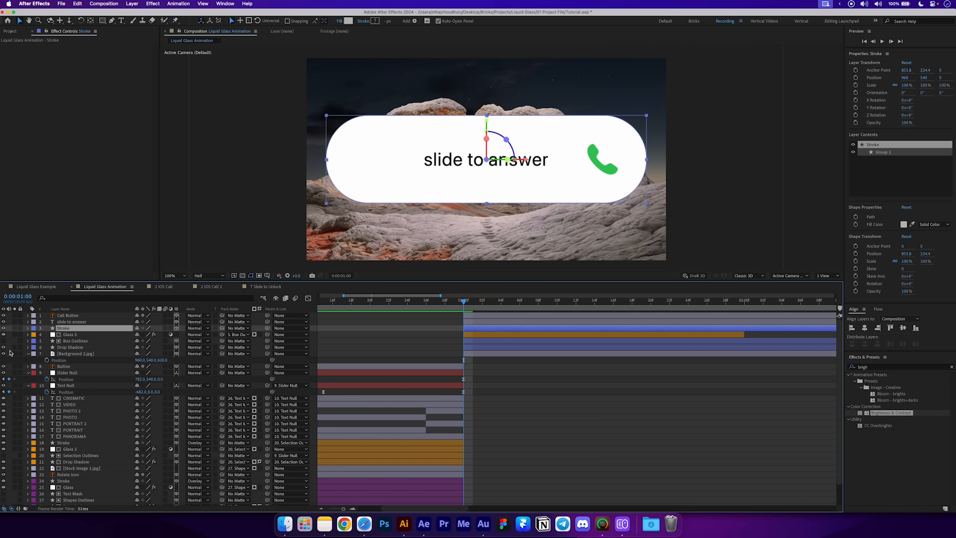
Copy the Fill, Fast Box Blur and Transform effects from the orange Drop Shadow to the new Drop Shadow and give it an inverted Box Outlines matte.
scroll(110, 415, "down", 2)
left_click(75, 438)
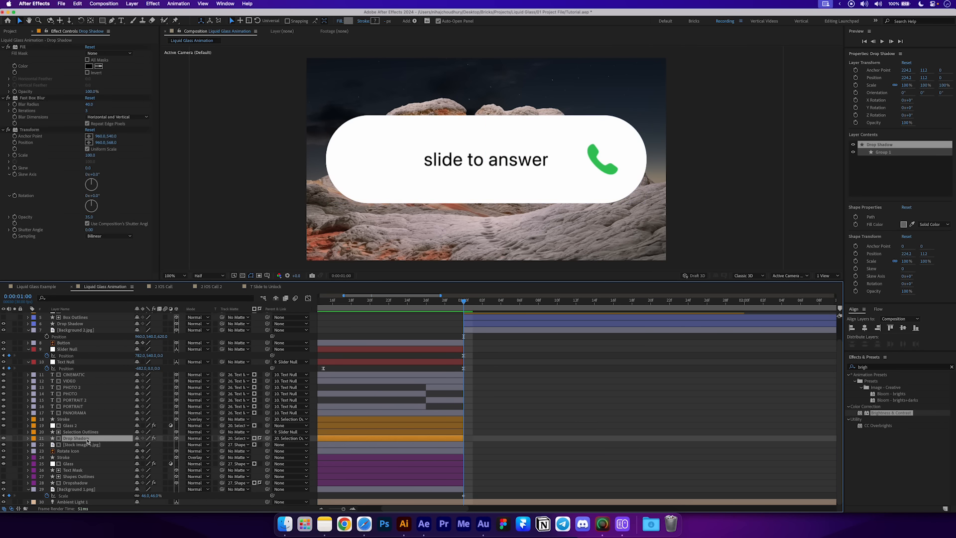
left_click(23, 47)
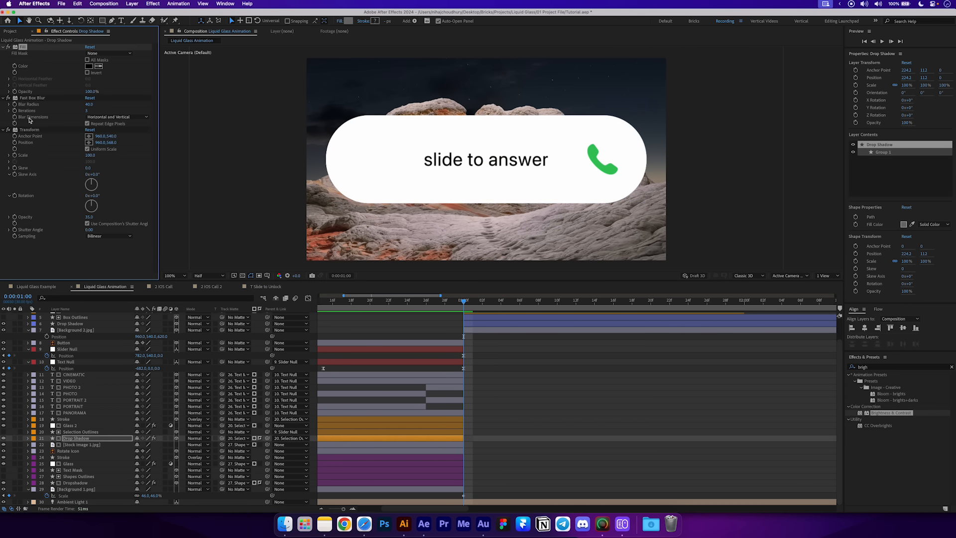
left_click(31, 130, "shift")
scroll(78, 371, "up", 2)
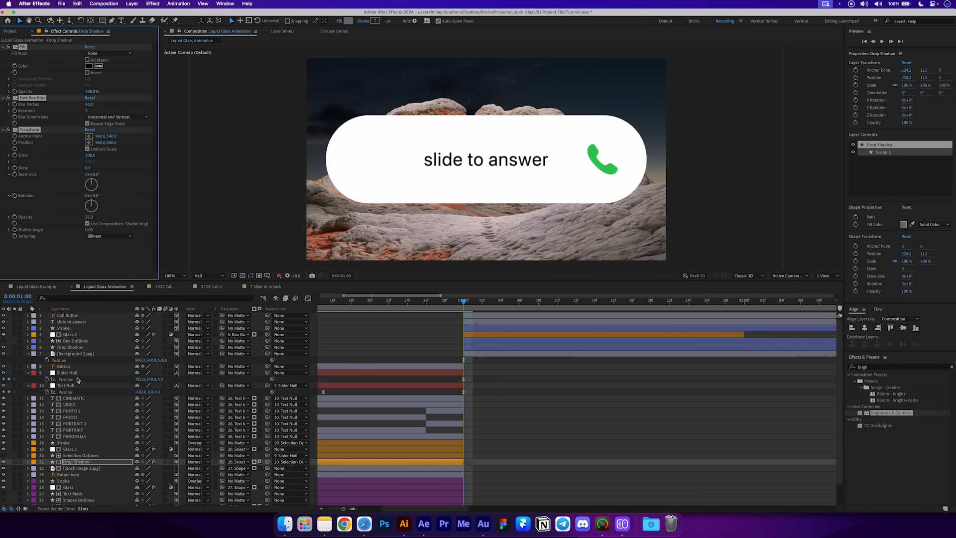
left_click(77, 348)
key("super+v")
left_click_drag(222, 347, 101, 342)
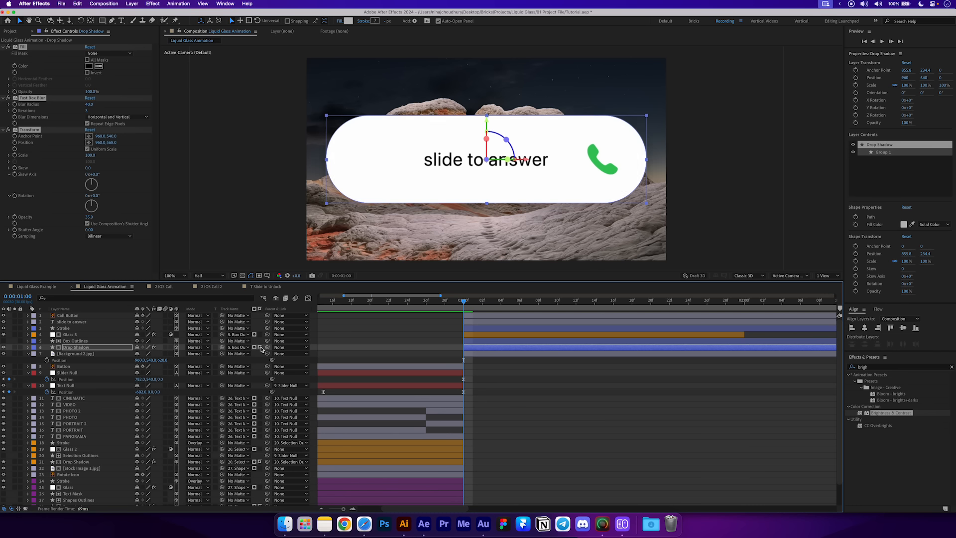
Hide the fill of the new Stroke layer's shape group and add a stroke to its contents.
left_click(79, 335)
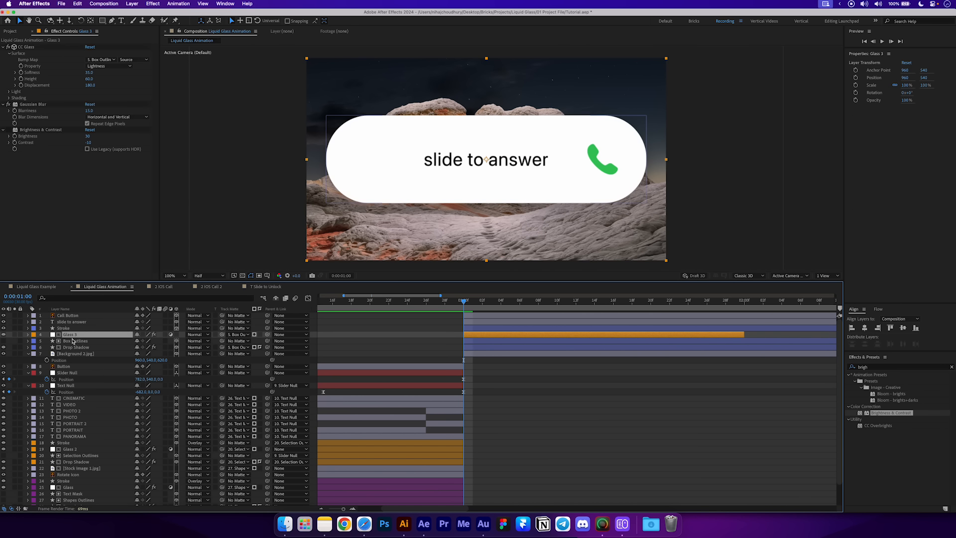
left_click(65, 329)
left_click(27, 328)
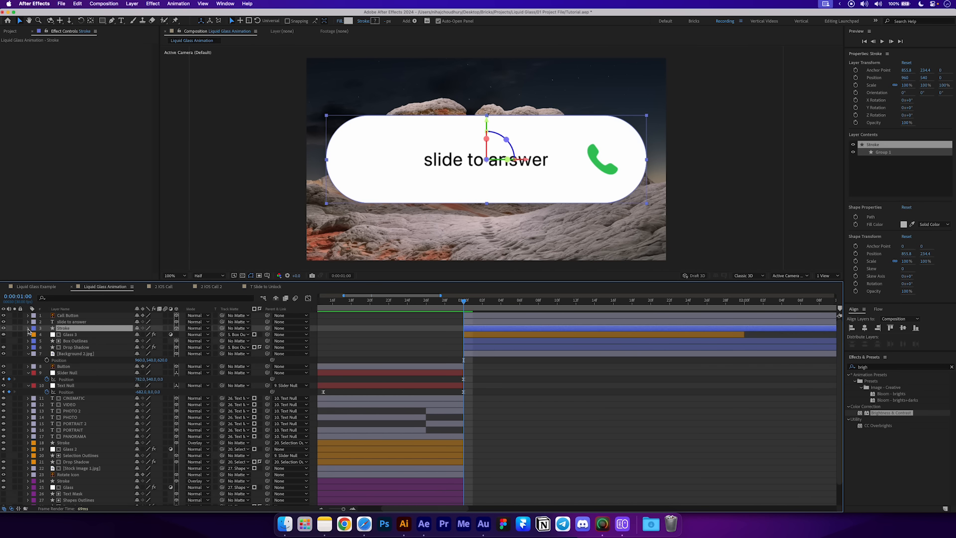
left_click(41, 342)
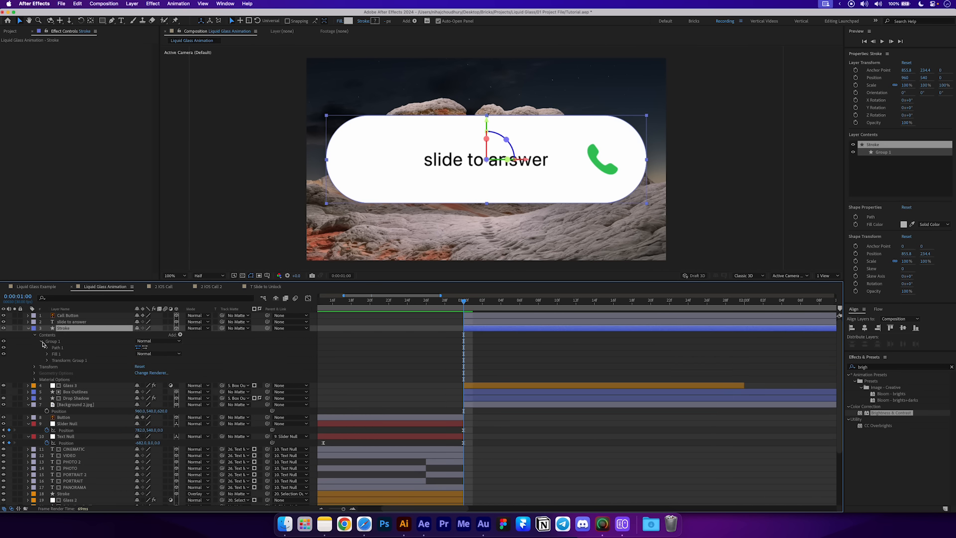
left_click(3, 353)
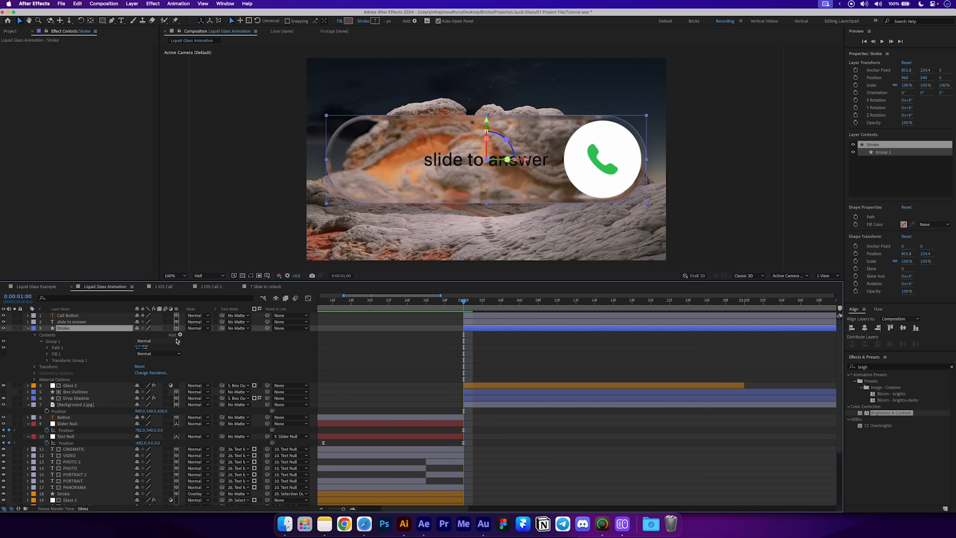
left_click(180, 335)
left_click(200, 400)
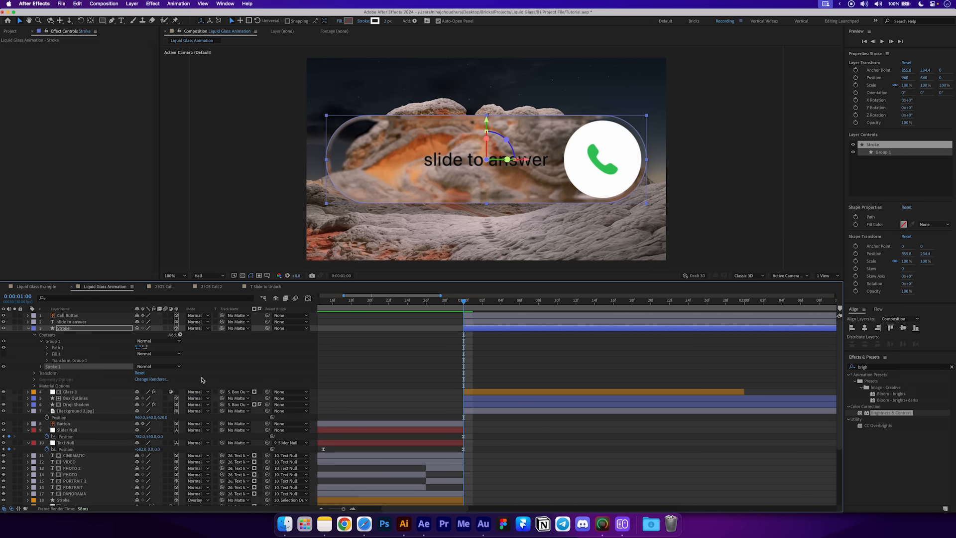
Set the new Stroke layer's blending mode to Overlay and its opacity to 50%.
left_click(197, 328)
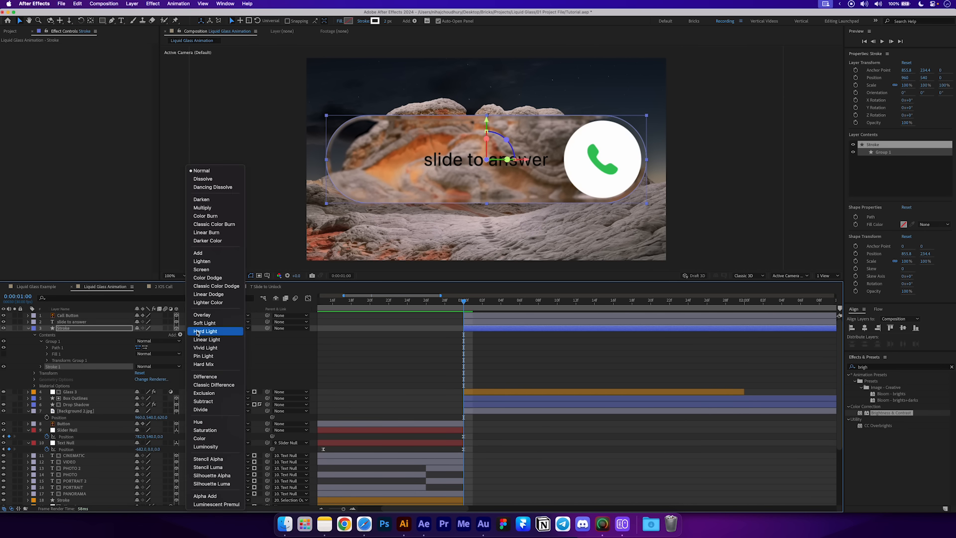
left_click(206, 315)
left_click(105, 330)
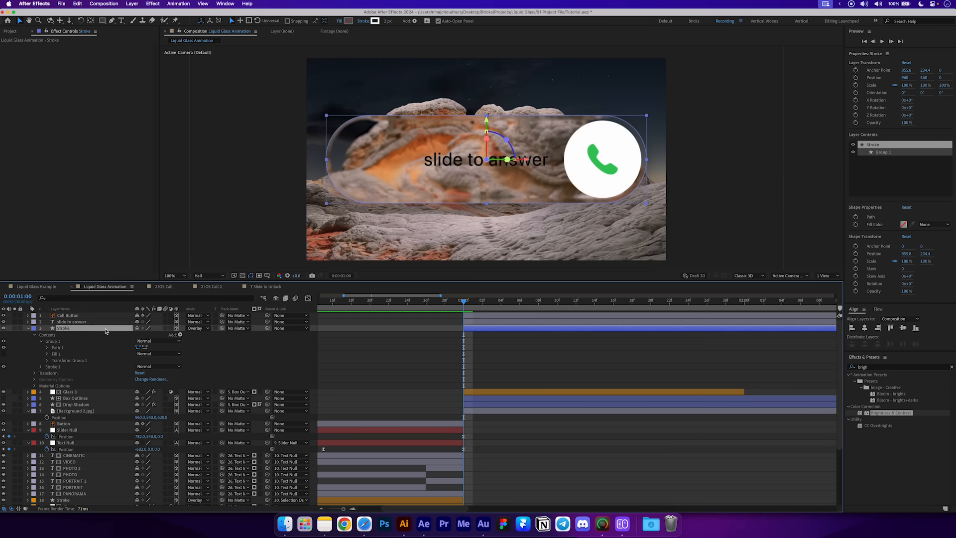
key("t")
left_click(141, 335)
type("50")
key("Return")
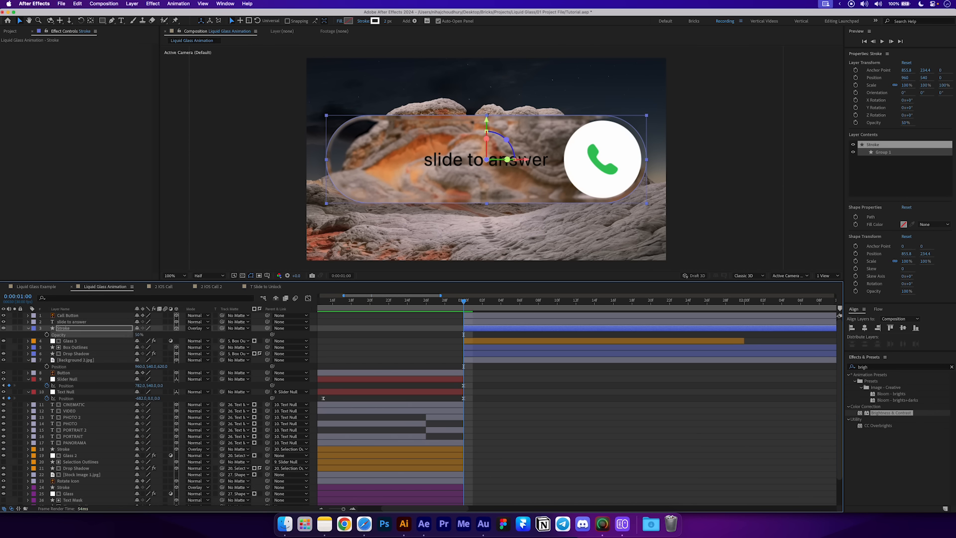
Give the new Stroke, Glass 3, Box Outlines and new Drop Shadow layers a green label color.
left_click(94, 323)
left_click(66, 329)
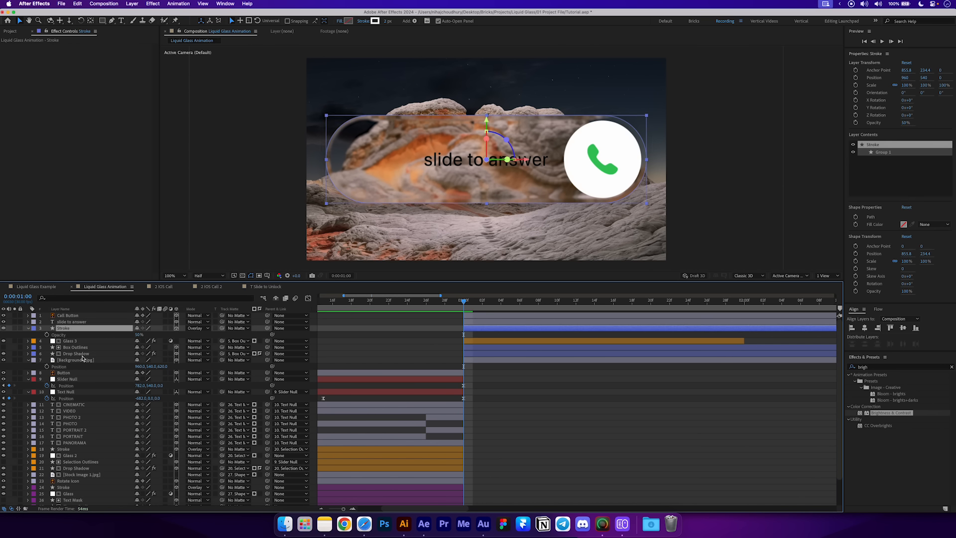
left_click(81, 355, "shift")
left_click(34, 354)
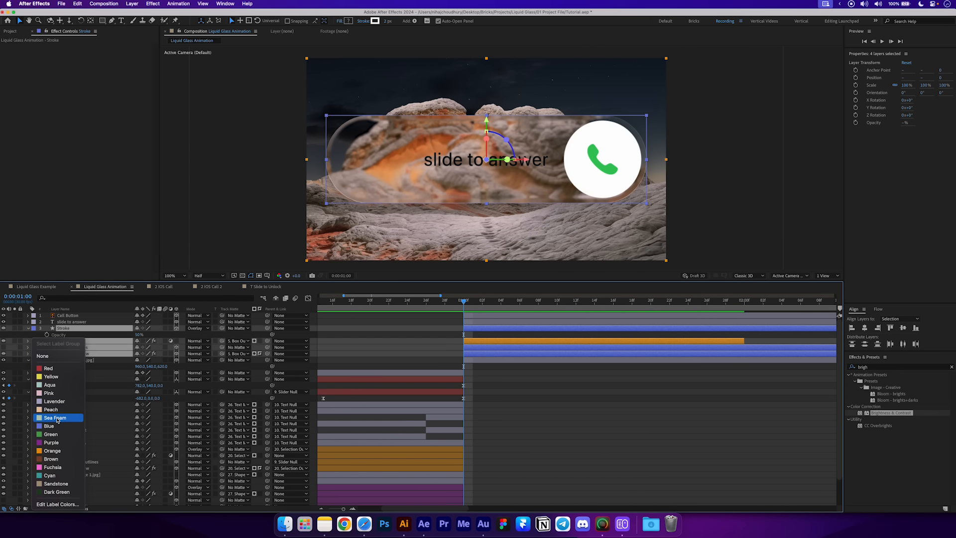
left_click(51, 434)
left_click(506, 384)
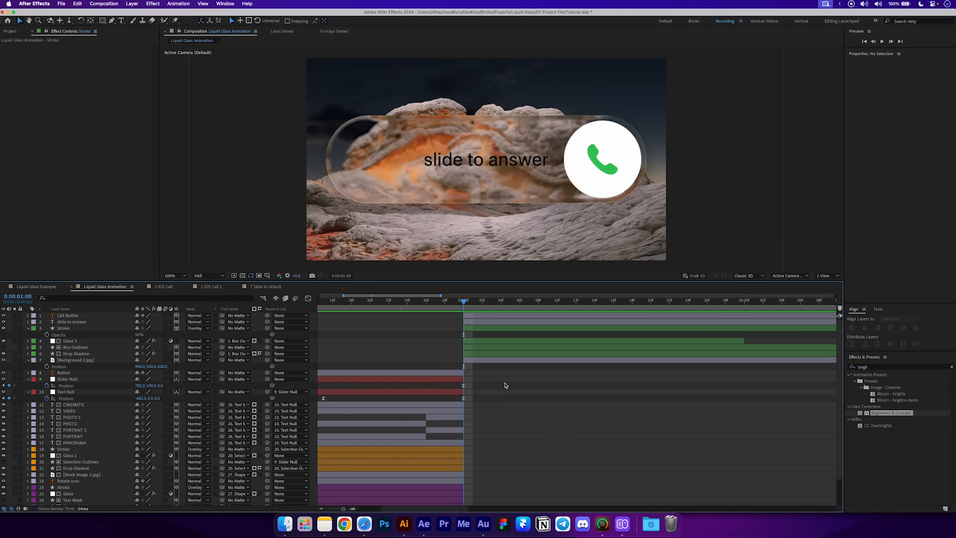
Select the slide to answer text layer.
left_click(72, 322)
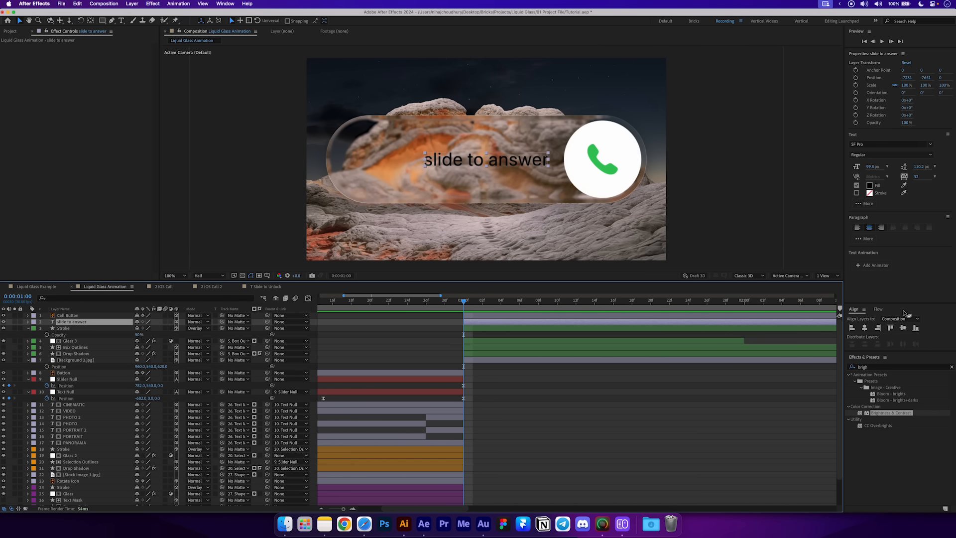
Make the "slide to answer" text white with Overlay blending and save the project.
left_click(869, 187)
left_click_drag(174, 143, 87, 55)
key("Return")
left_click(207, 322)
left_click(207, 320)
left_click(388, 361)
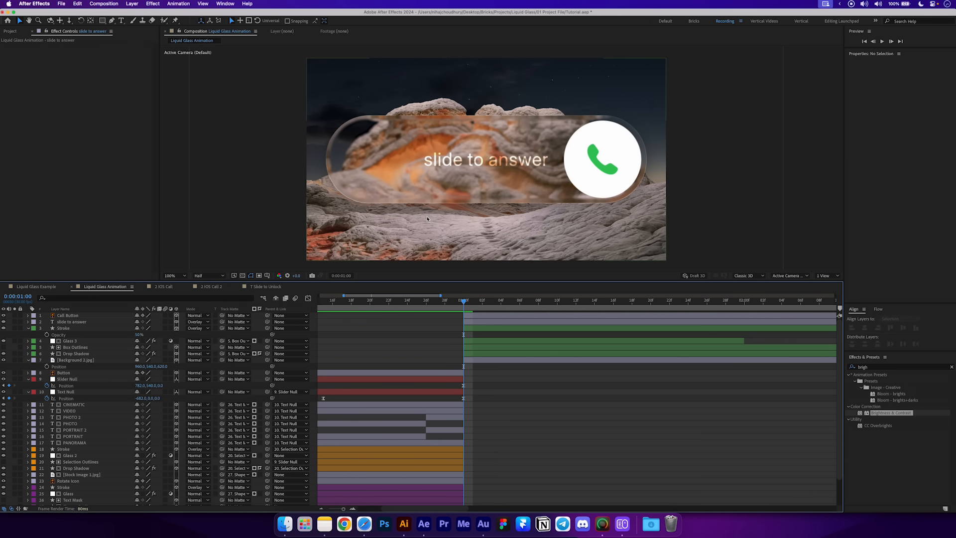
key("super+s")
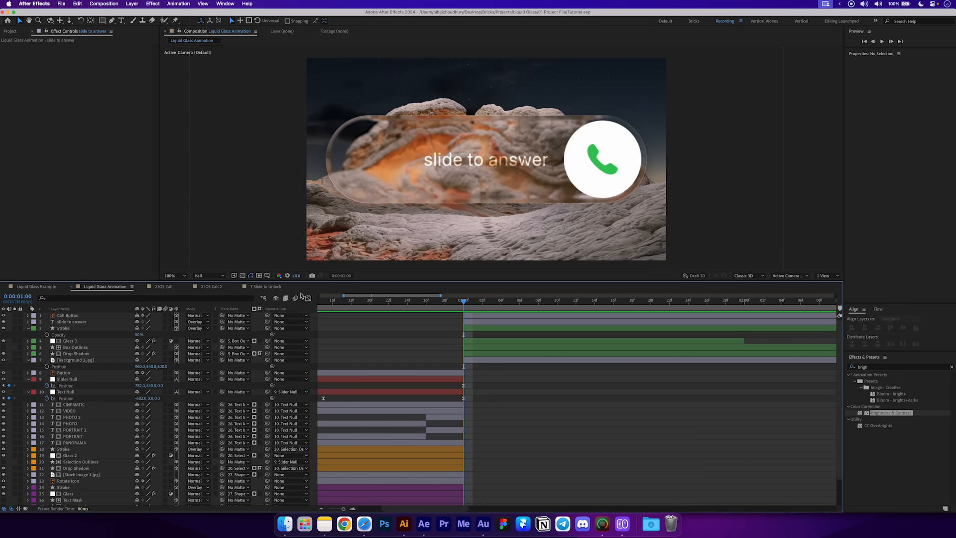
Add a null object above the "slide to answer" layer, starting at 0:00:01:00, and name it "Call Slider Null".
left_click(77, 322)
left_click(132, 4)
mouse_move(136, 16)
left_click(230, 47)
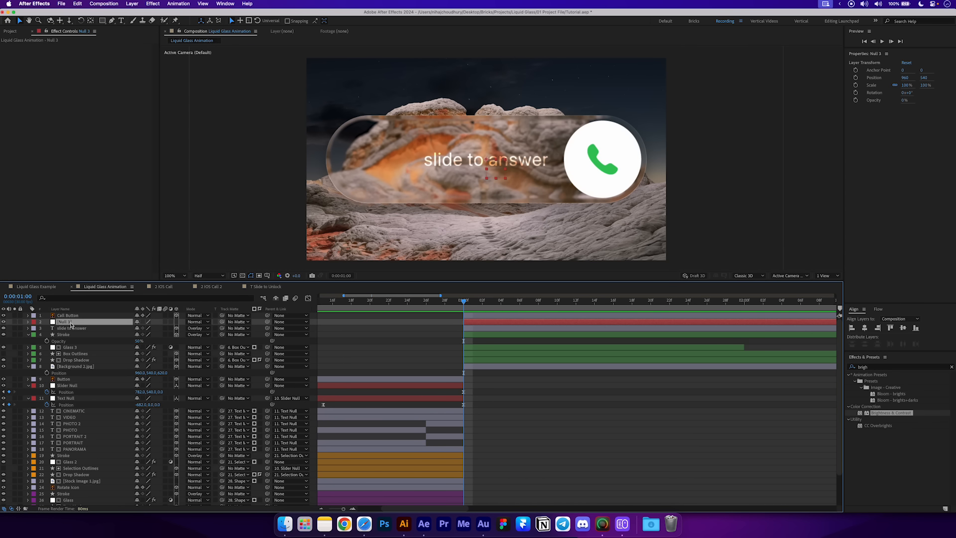
key("Return")
type("Call")
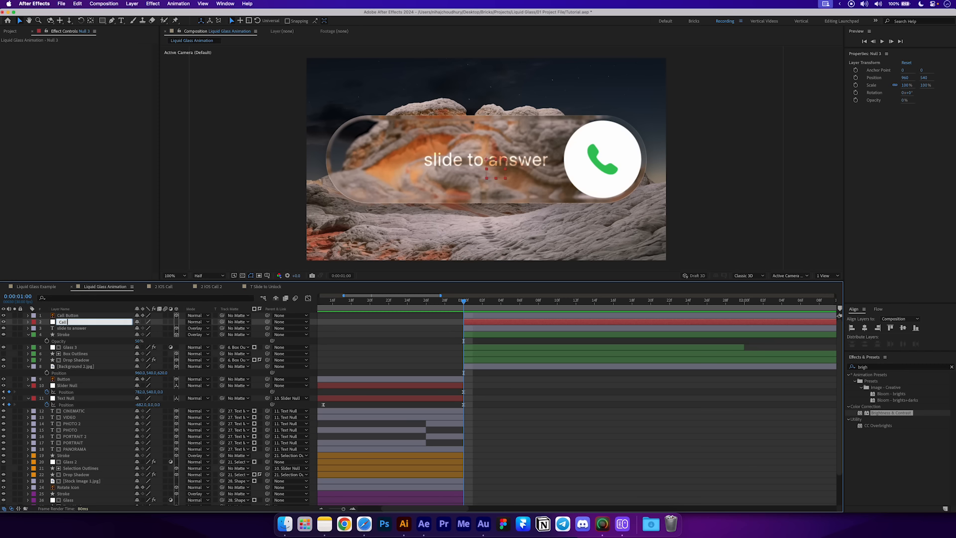
type(" Slider Null")
key("Return")
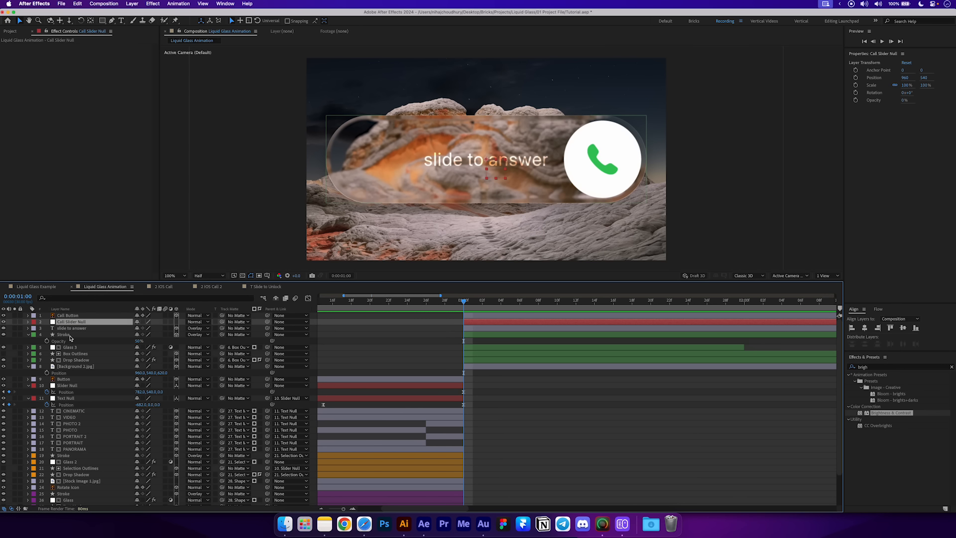
Parent the call slider's Stroke and Drop Shadow layers to Box Outlines.
left_click(70, 335)
left_click(86, 360, "super")
left_click_drag(270, 360, 75, 353)
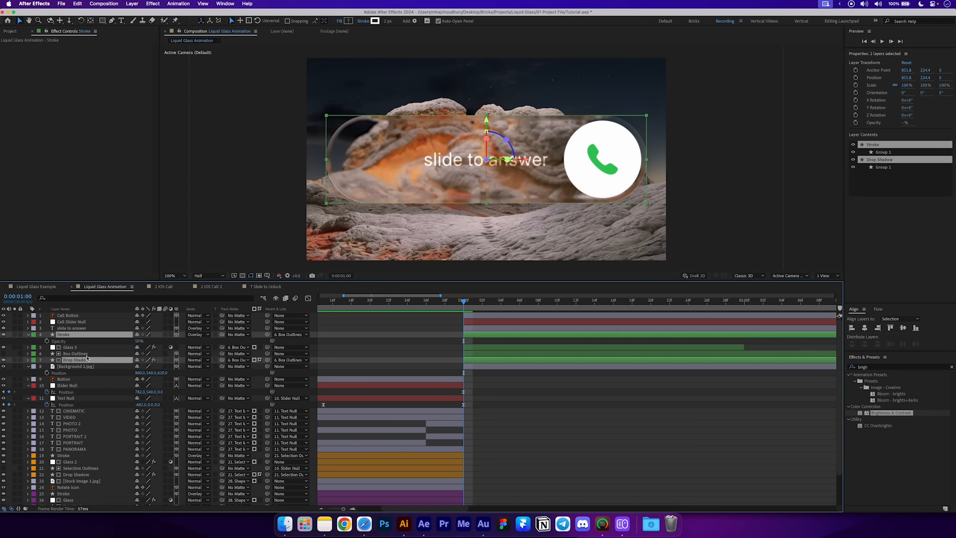
Parent Box Outlines, Background 2.jpg and the "slide to answer" text to Call Slider Null.
left_click(88, 354)
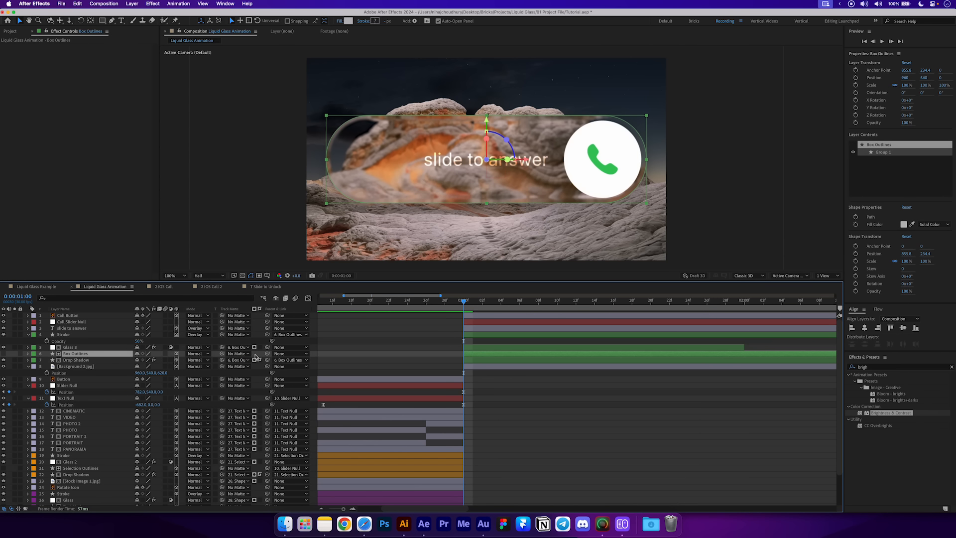
left_click_drag(267, 354, 86, 324)
left_click(88, 367)
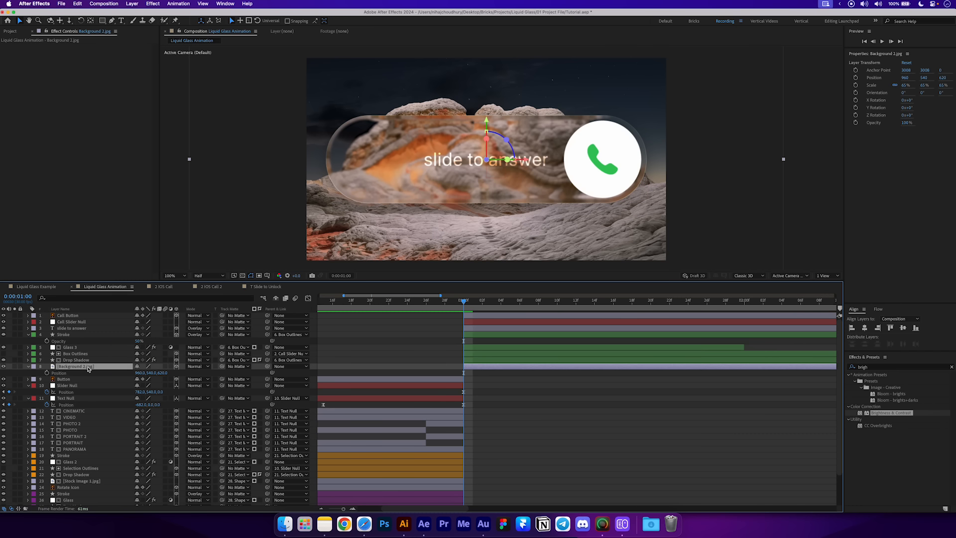
left_click(80, 328, "super")
left_click_drag(267, 328, 85, 322)
Center the Call Button horizontally in the composition, switching its 3D off for the alignment and restoring it.
left_click(67, 315)
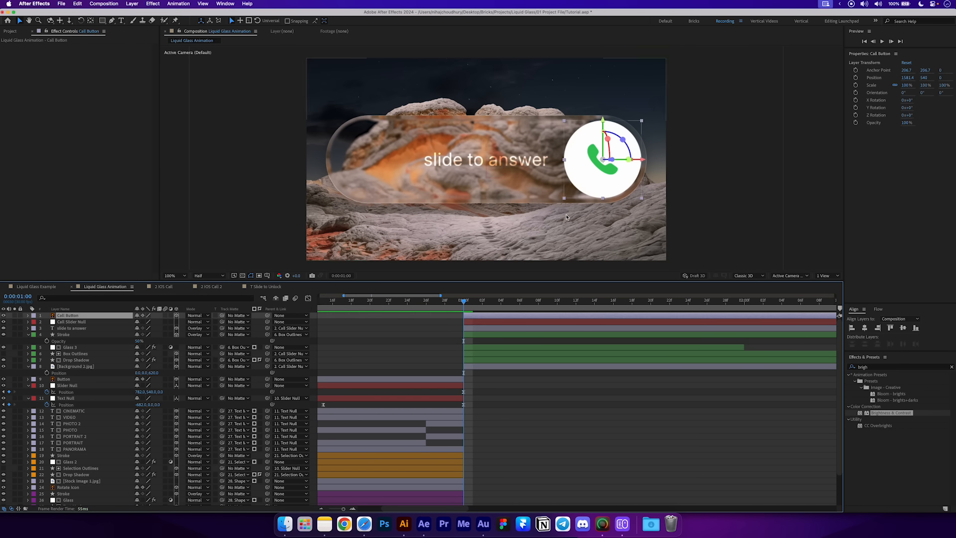
left_click(177, 316)
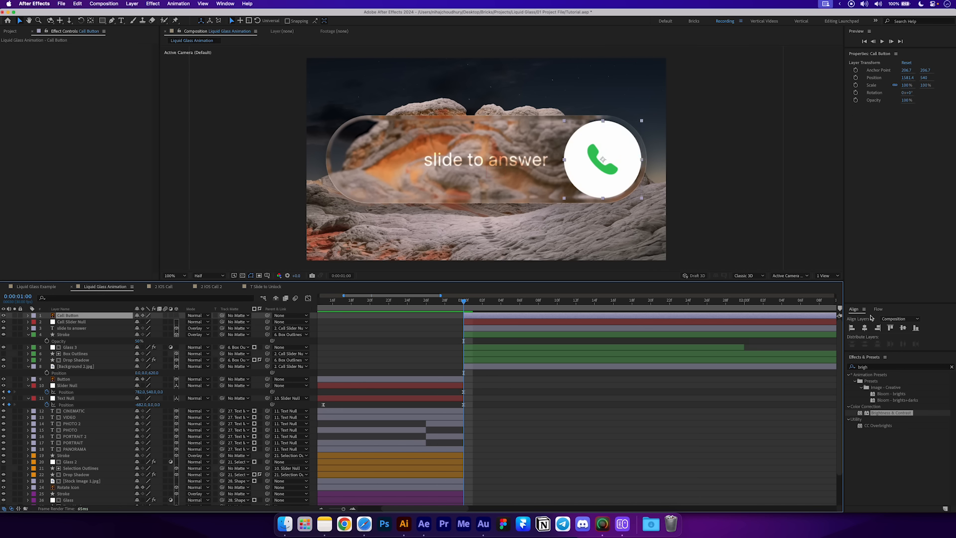
left_click(864, 327)
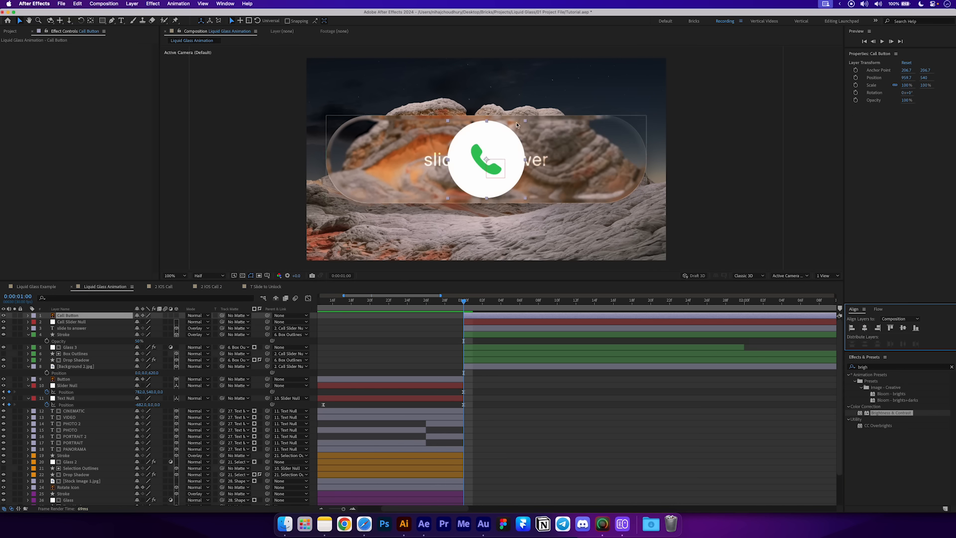
left_click(176, 315)
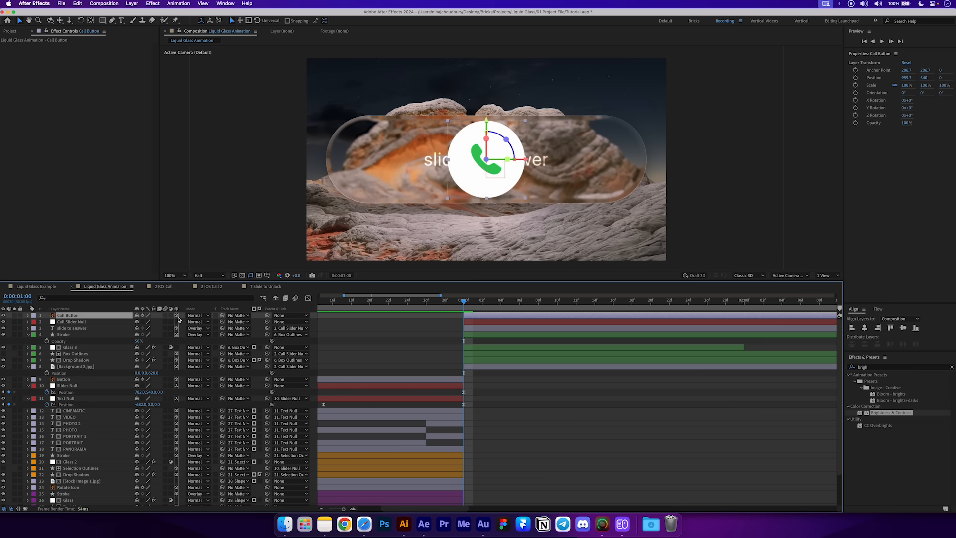
Make Call Slider Null a 3D layer and set a Position keyframe on it at 0:00:01:00.
left_click(97, 323)
key("p")
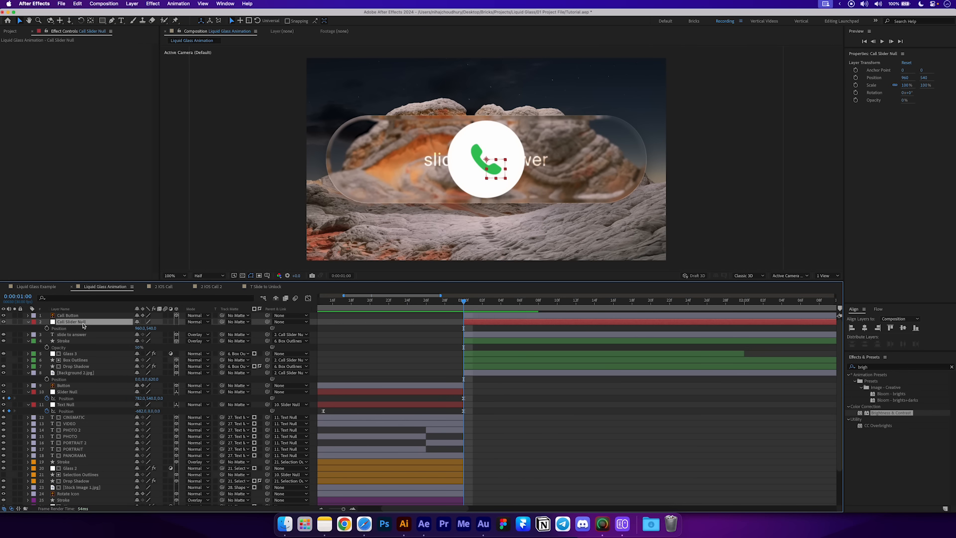
left_click(177, 322)
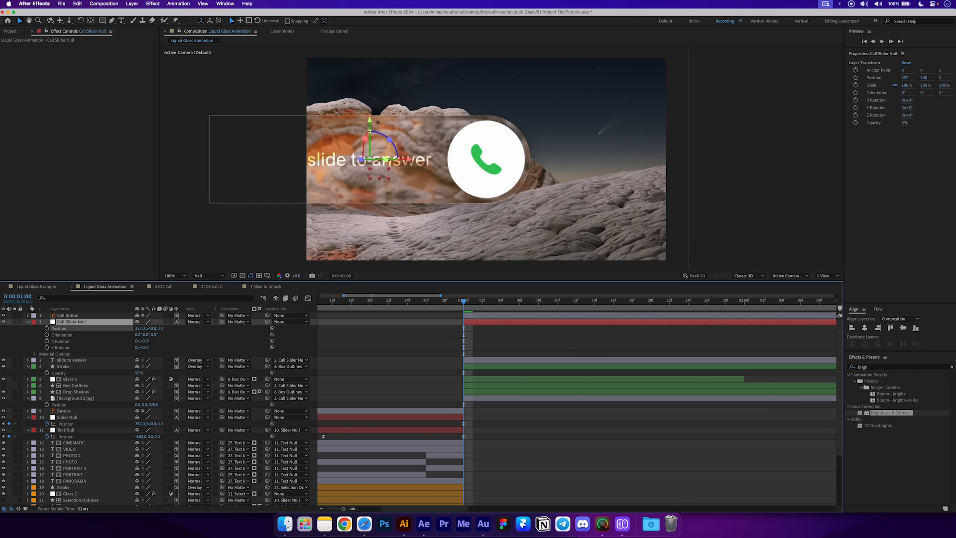
key("super+z")
left_click(47, 328)
Keyframe Call Slider Null's X position at 343 at 0:00:01:20.
scroll(551, 348, "down", 3, "alt")
scroll(550, 348, "down", 2, "alt")
left_click_drag(445, 311, 486, 314)
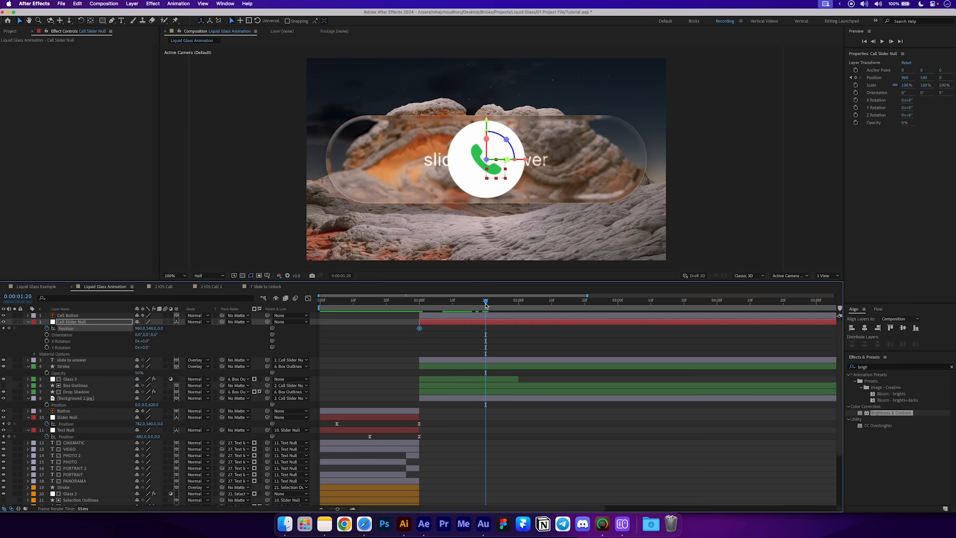
left_click_drag(138, 329, 24, 328)
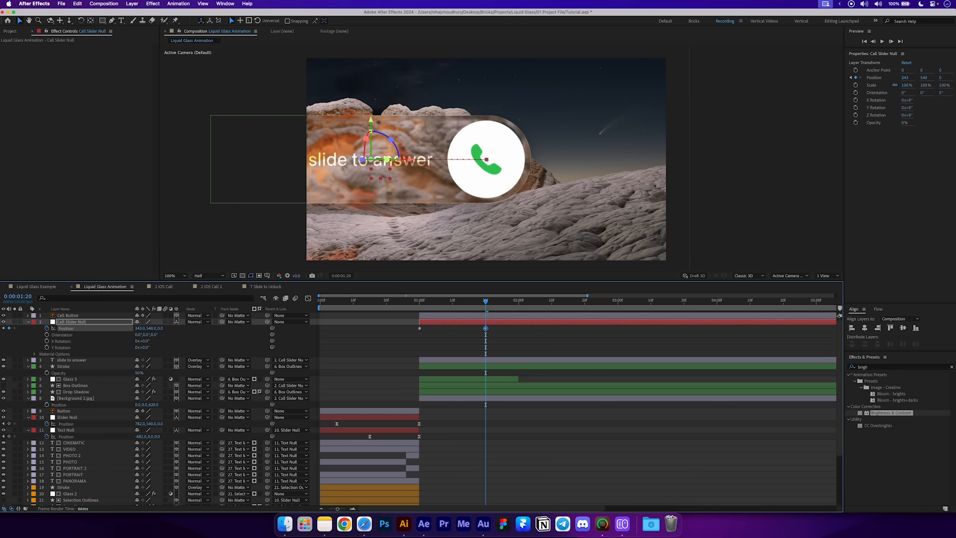
Ease both Call Slider Null Position keyframes and shape their speed graph into a sharp initial peak with a long slowdown.
left_click_drag(382, 344, 523, 329)
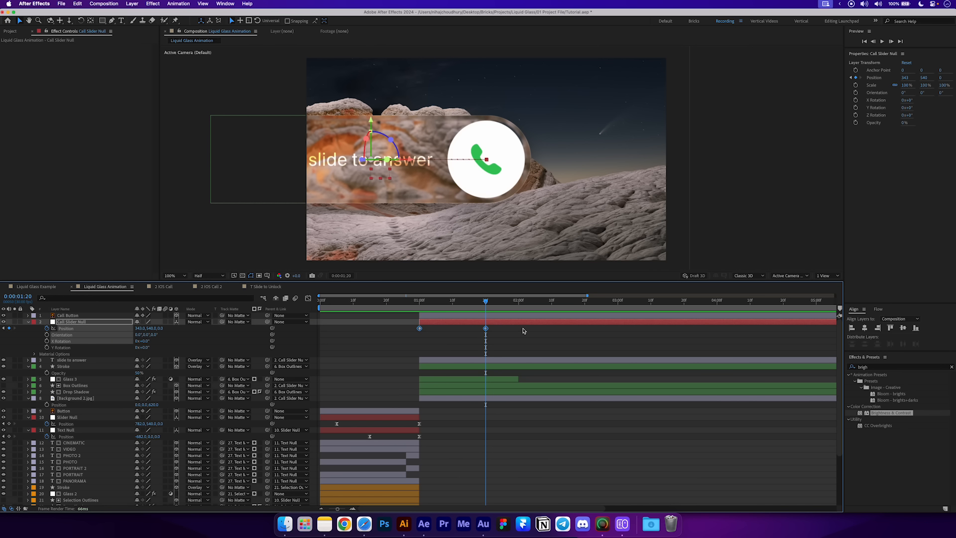
left_click(308, 298)
left_click_drag(442, 467, 417, 486)
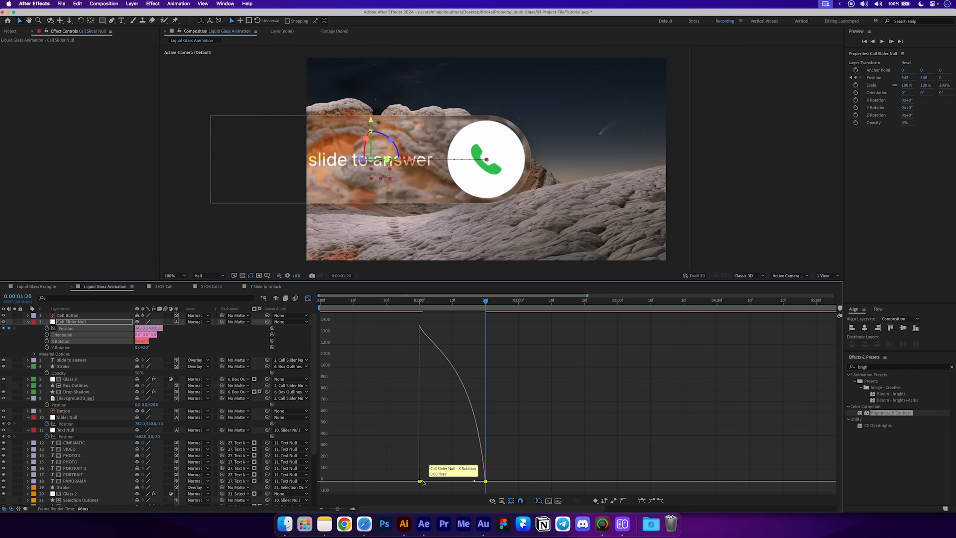
left_click_drag(475, 484, 421, 482)
Preview the transition from the camera slider to the call slider and scrub through its movement to 0:00:01:24.
left_click_drag(402, 301, 355, 309)
key("space")
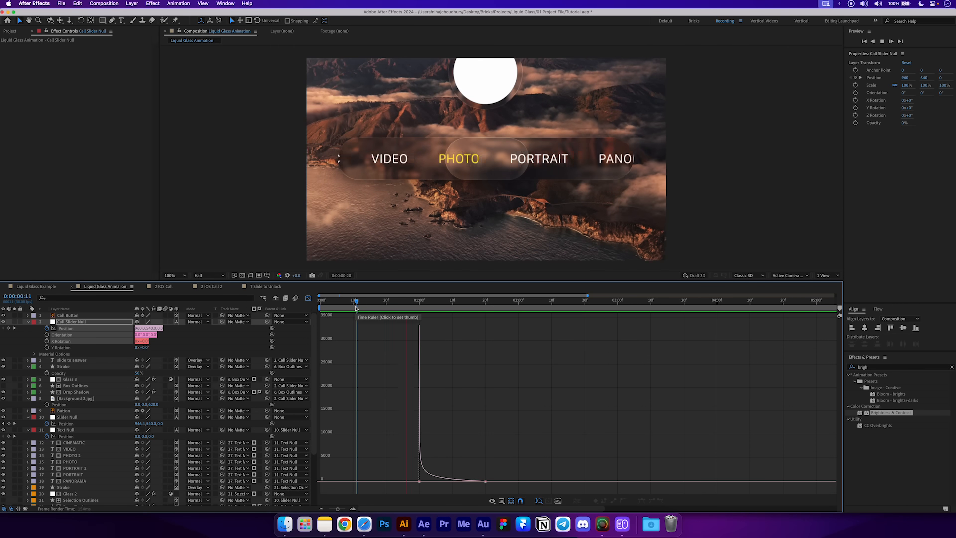
left_click(368, 309)
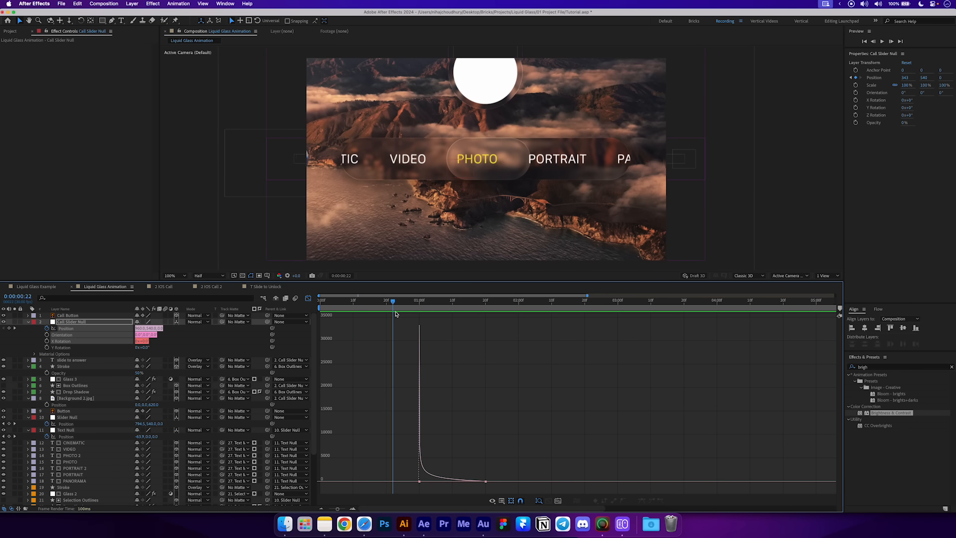
left_click_drag(408, 307, 423, 307)
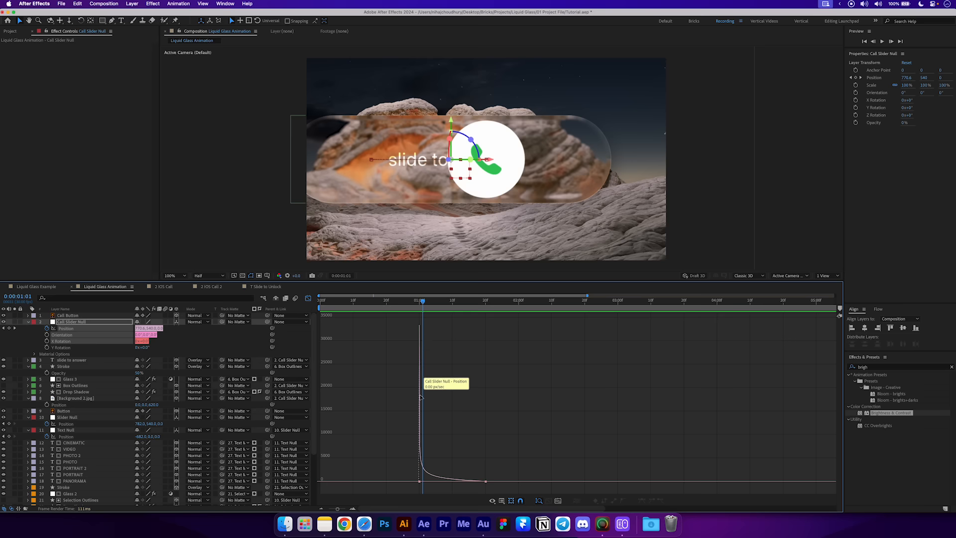
left_click_drag(432, 303, 499, 307)
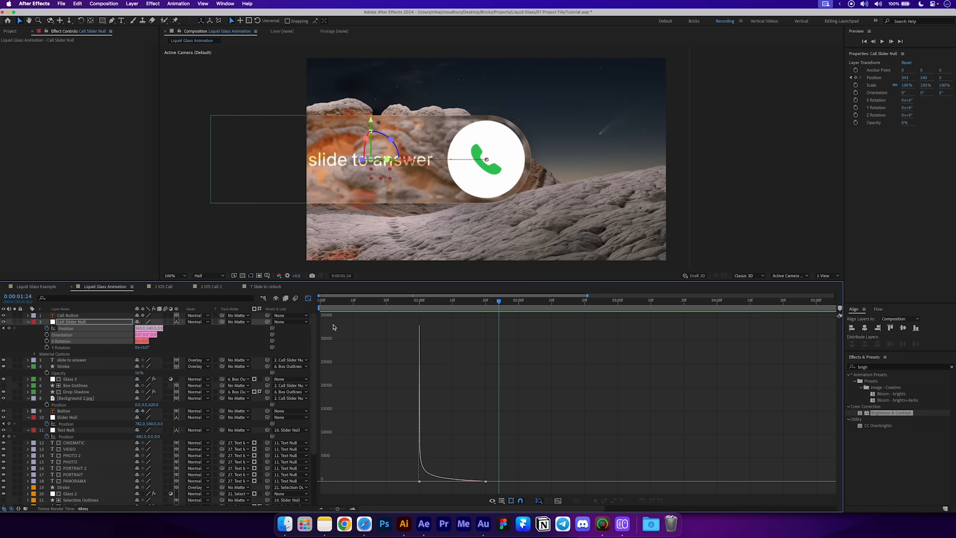
left_click(308, 297)
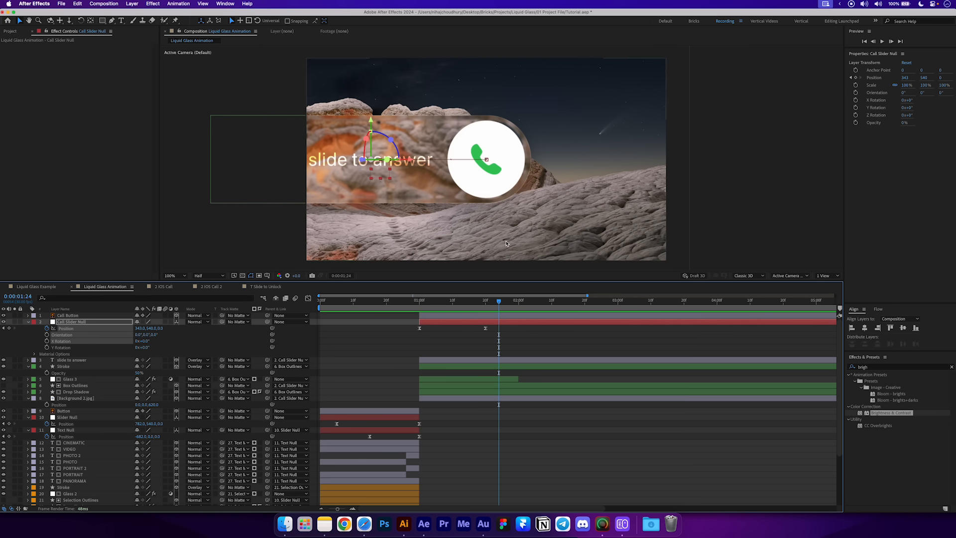
Extend the end of the Glass 3 layer well past the three-second mark.
left_click(499, 379)
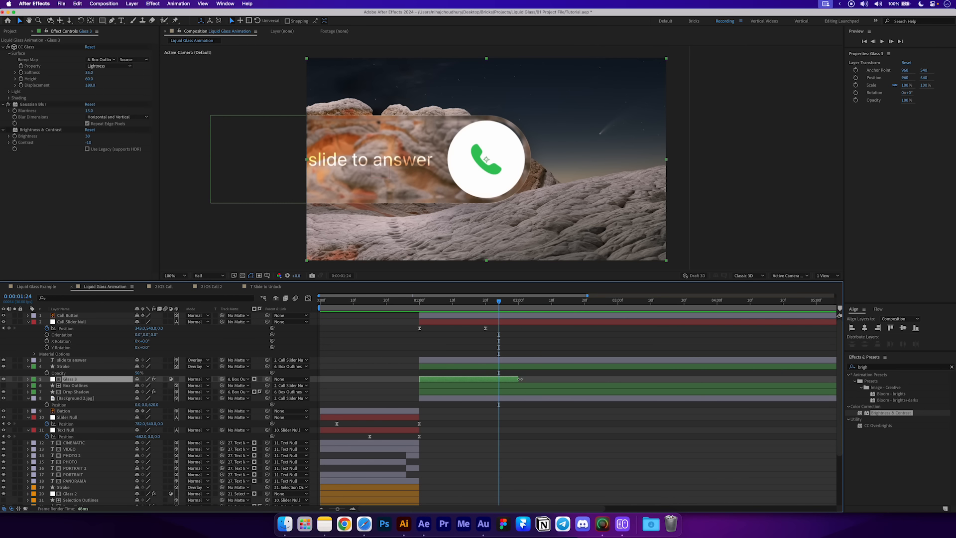
left_click_drag(519, 379, 700, 379)
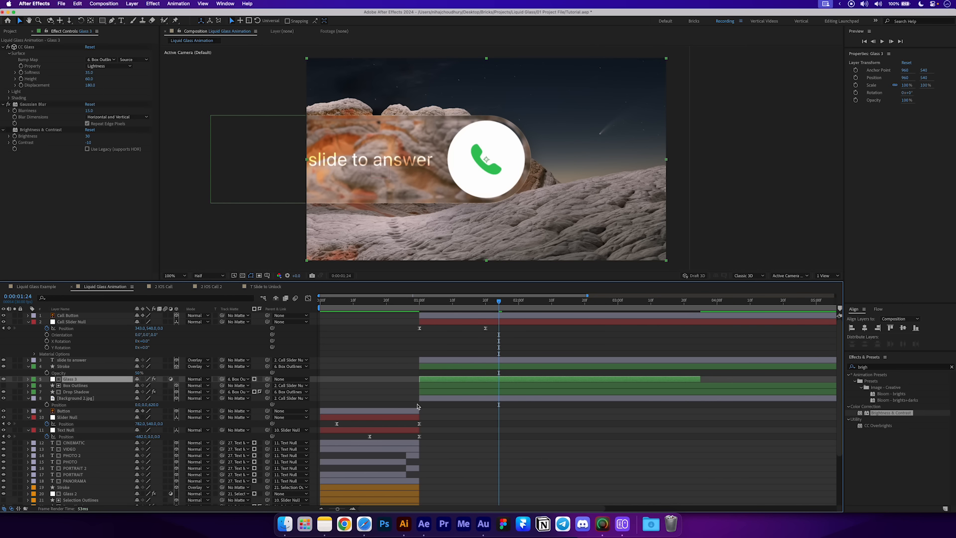
left_click(438, 404)
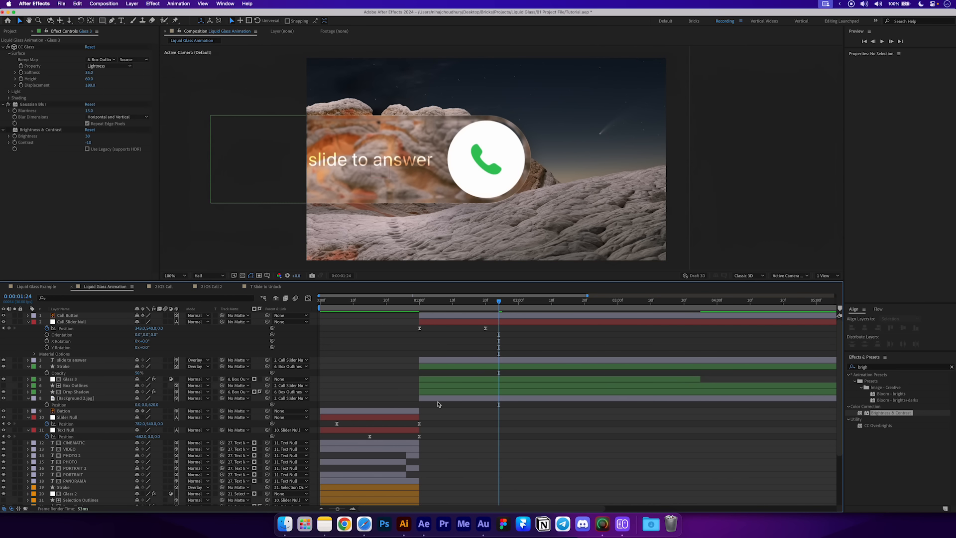
Add another null object at the top of the layer stack and trim its start to 0:00:01:00.
left_click(132, 3)
mouse_move(150, 12)
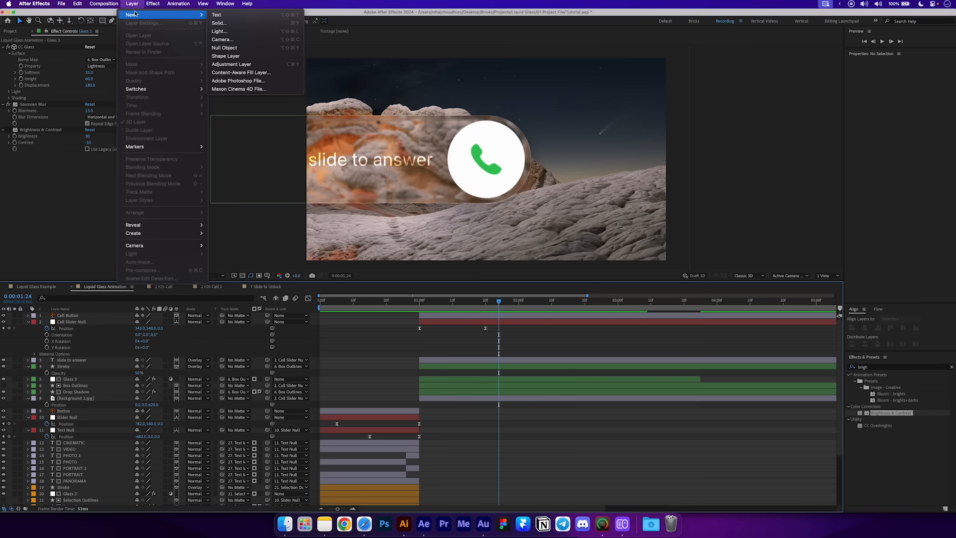
left_click(229, 48)
left_click(417, 302)
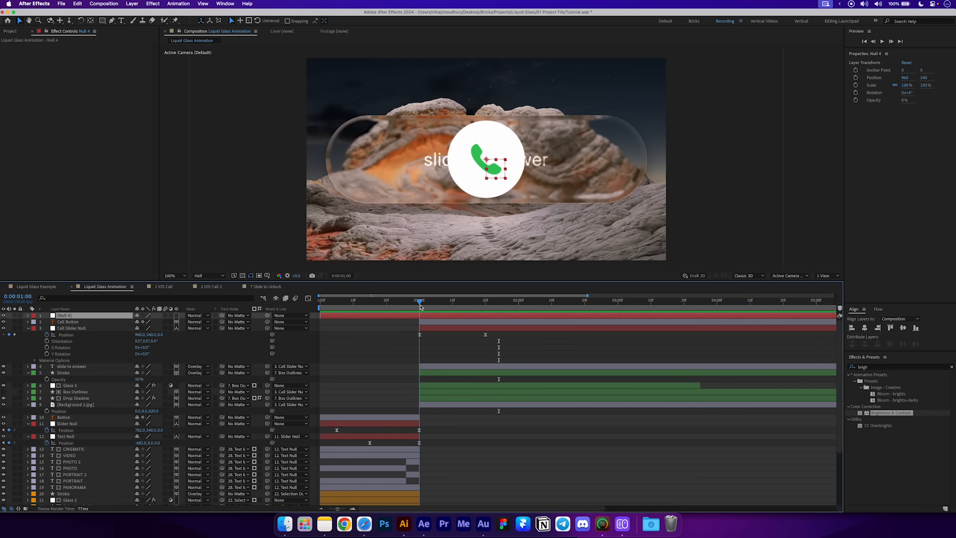
key("alt+bracketleft")
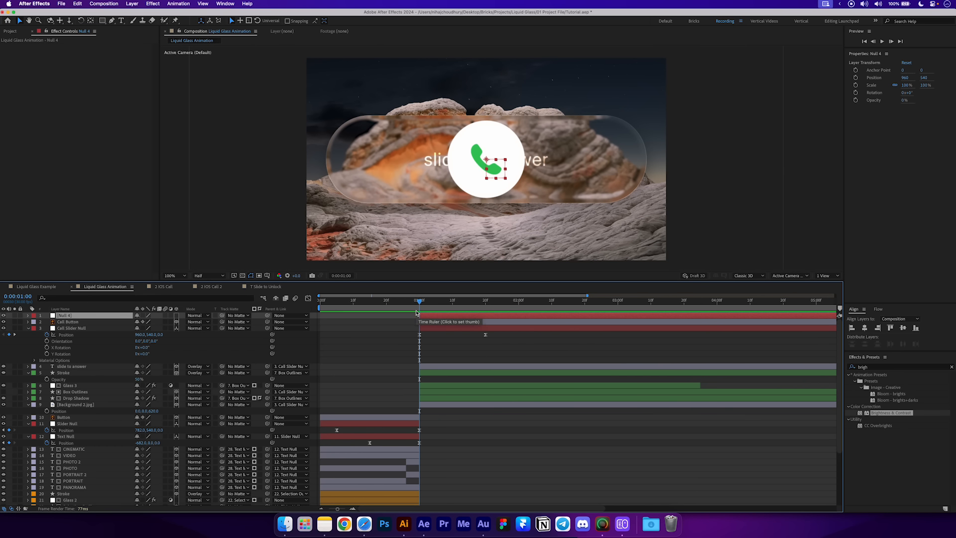
Rename the new null "Call Out Animation" and make it a 3D layer.
key("Return")
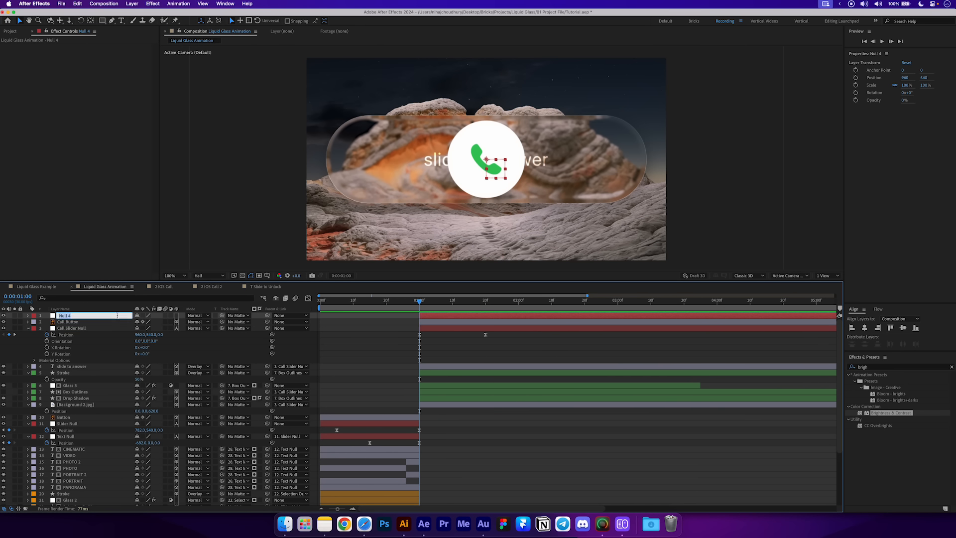
type("Call Out Animation")
key("Return")
left_click(177, 316)
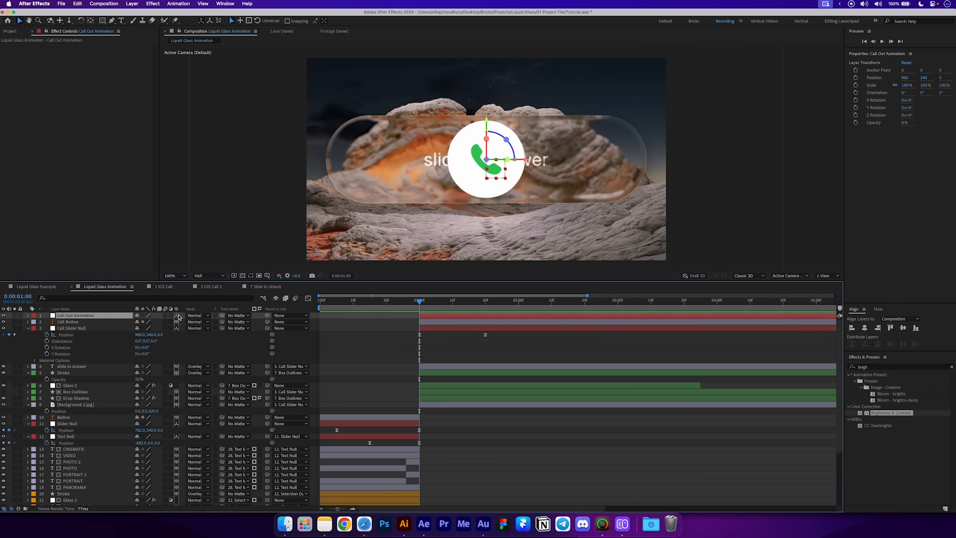
Parent Call Button and Call Slider Null to the Call Out Animation null.
left_click(85, 328)
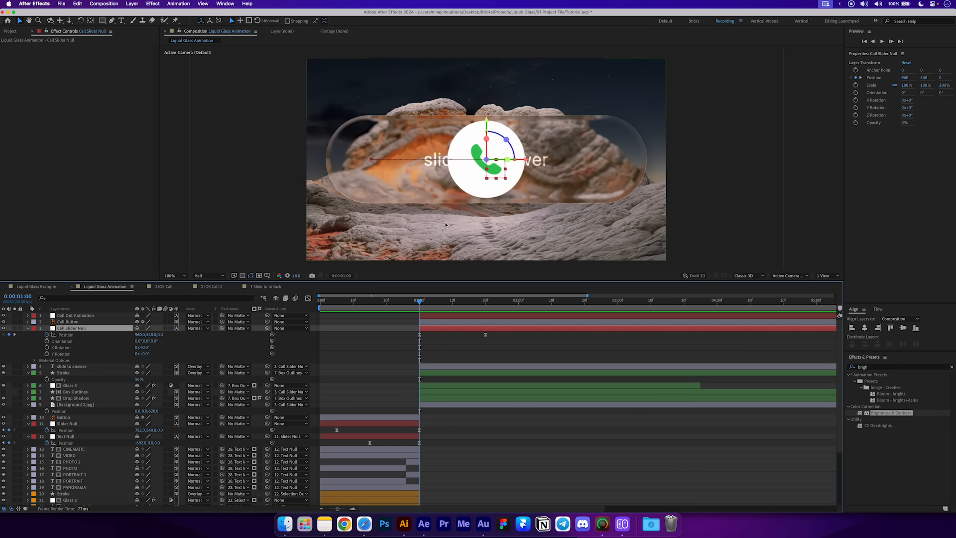
left_click(75, 322, "shift")
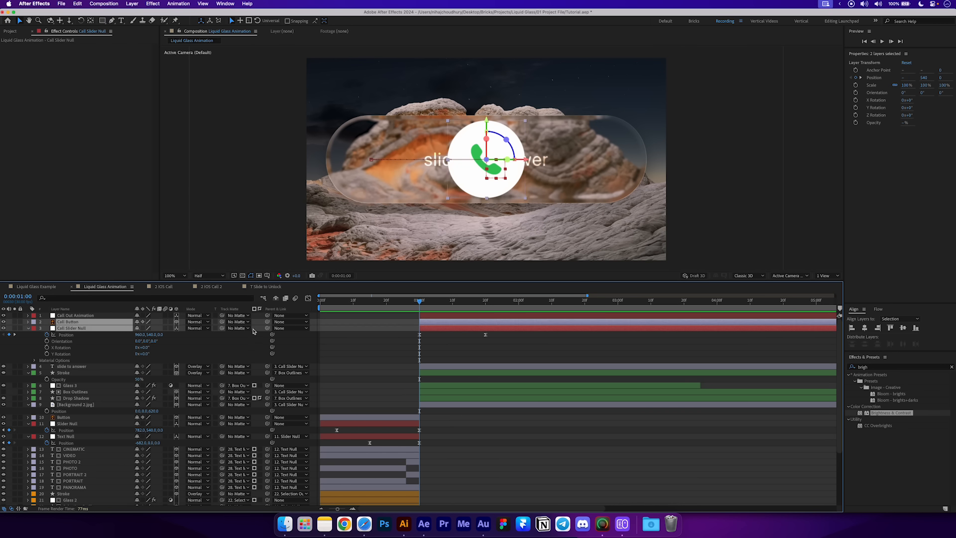
left_click_drag(268, 328, 92, 317)
Animate the Call Out Animation null's scale from 100% at 0:00:01:15 to 75% at 0:00:02:00.
left_click(92, 317)
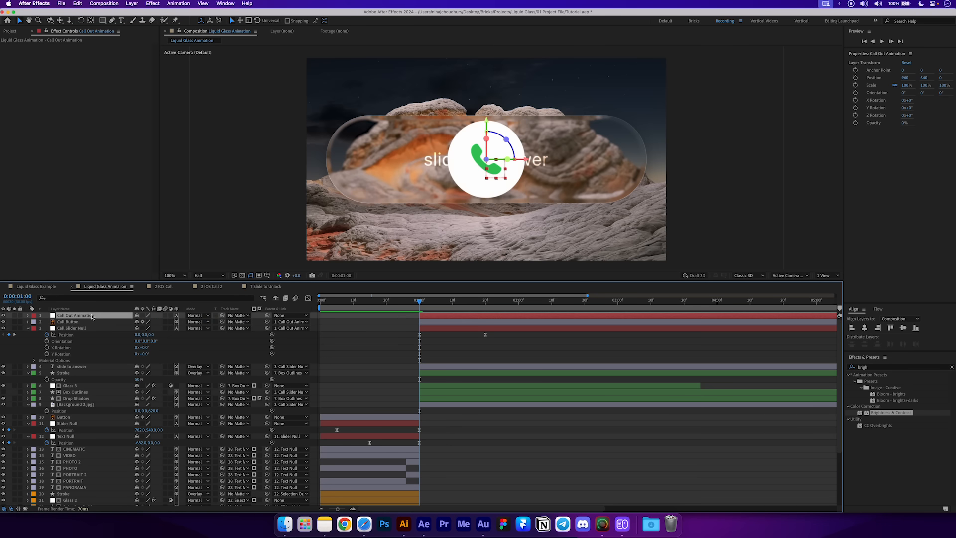
left_click_drag(420, 301, 467, 314)
key("Page_Down")
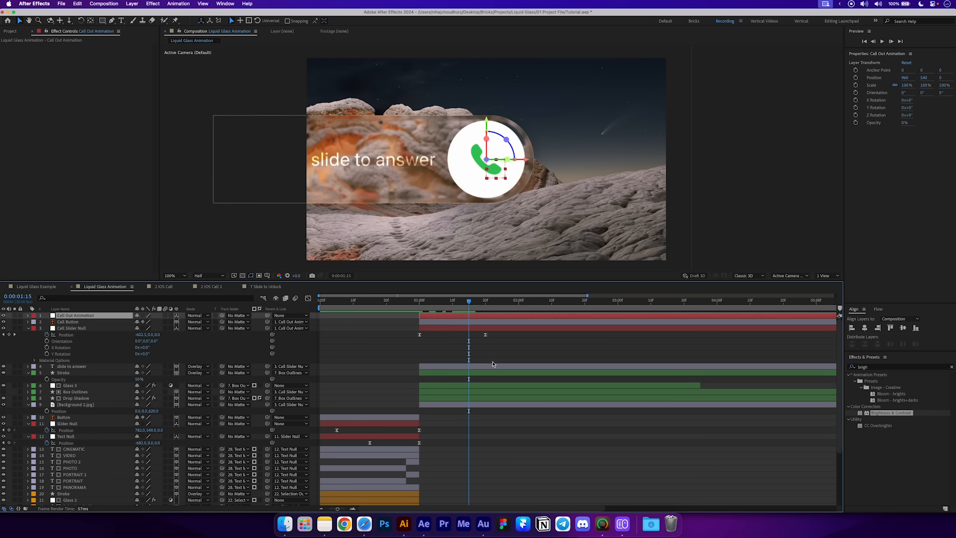
key("s")
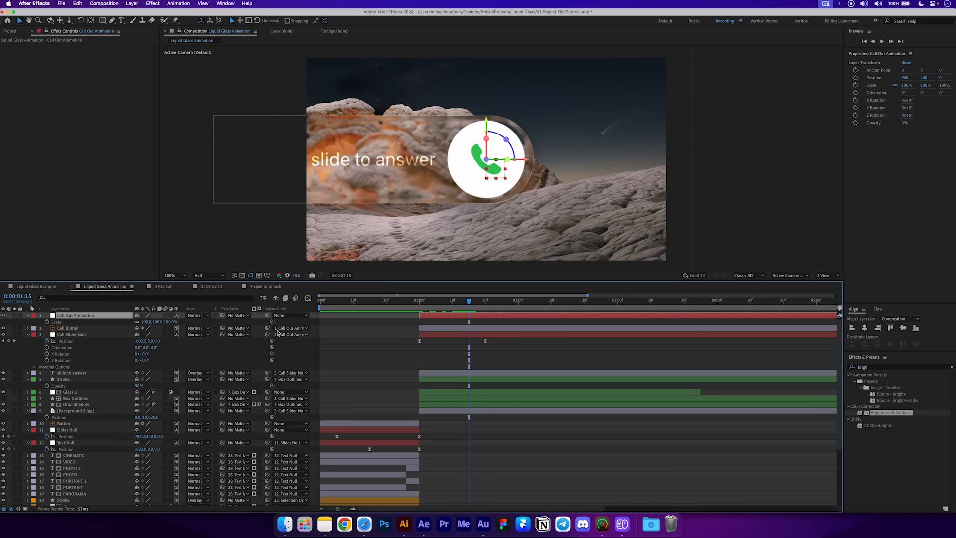
left_click(47, 322)
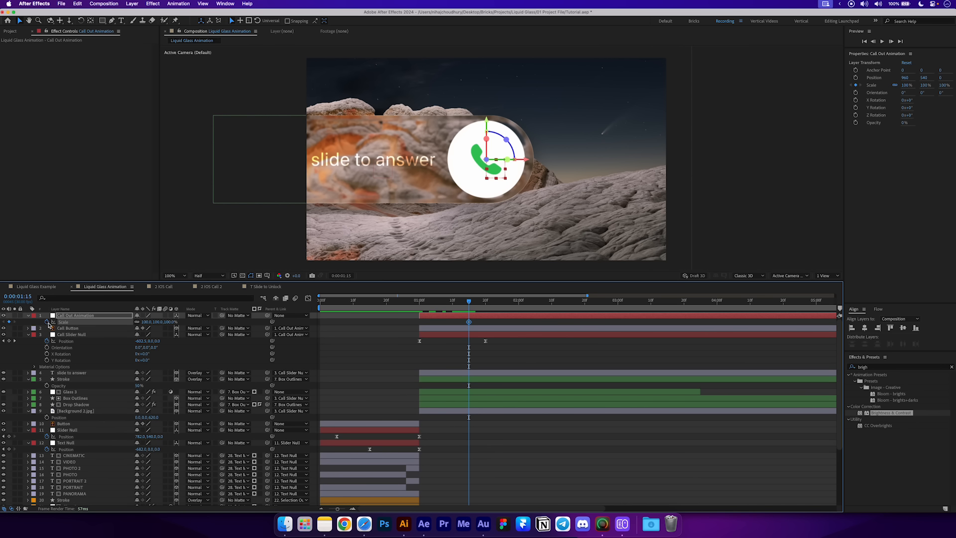
left_click_drag(504, 312, 525, 311)
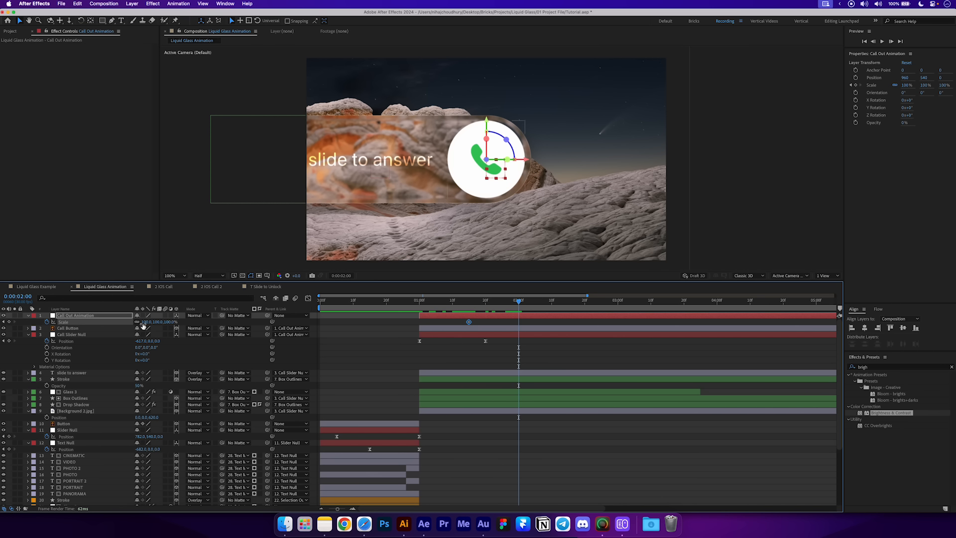
left_click_drag(149, 322, 141, 327)
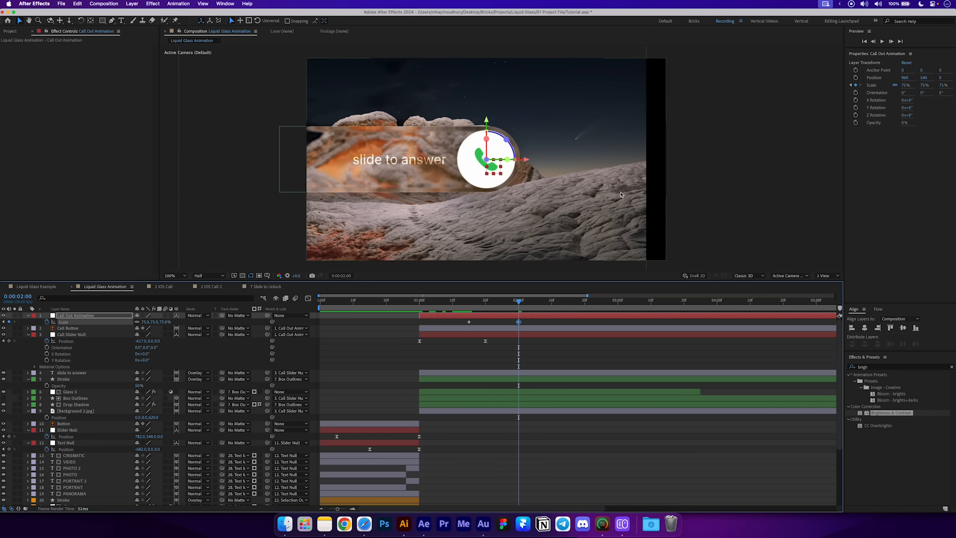
Scale the Background 2.jpg layer to 71% so it fills the frame at the end of the shrink.
left_click(636, 246)
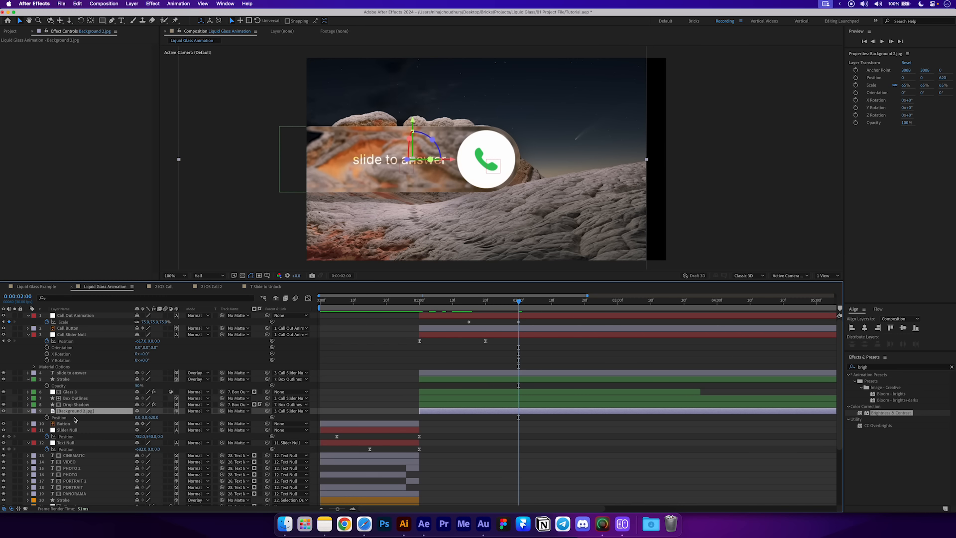
key("s")
left_click_drag(144, 418, 148, 422)
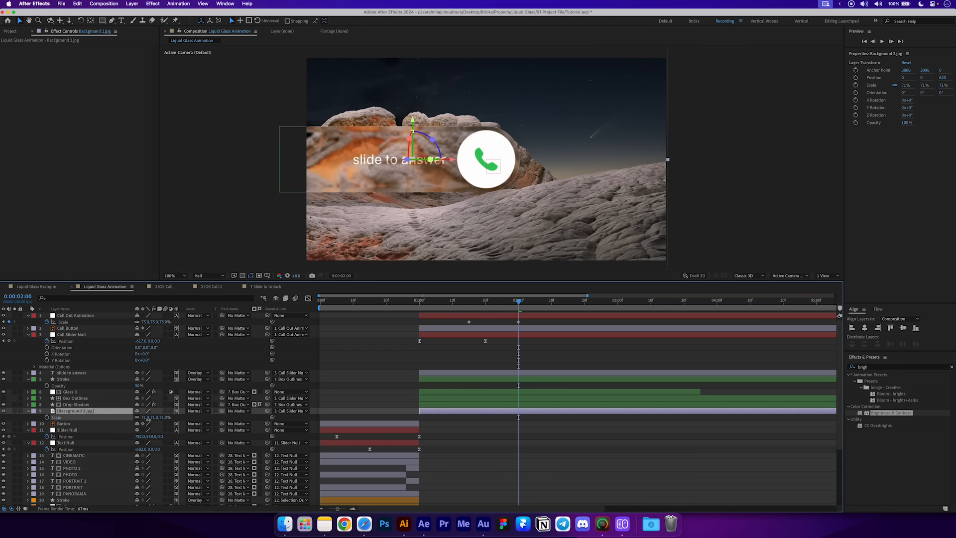
left_click(477, 356)
left_click_drag(498, 303, 476, 305)
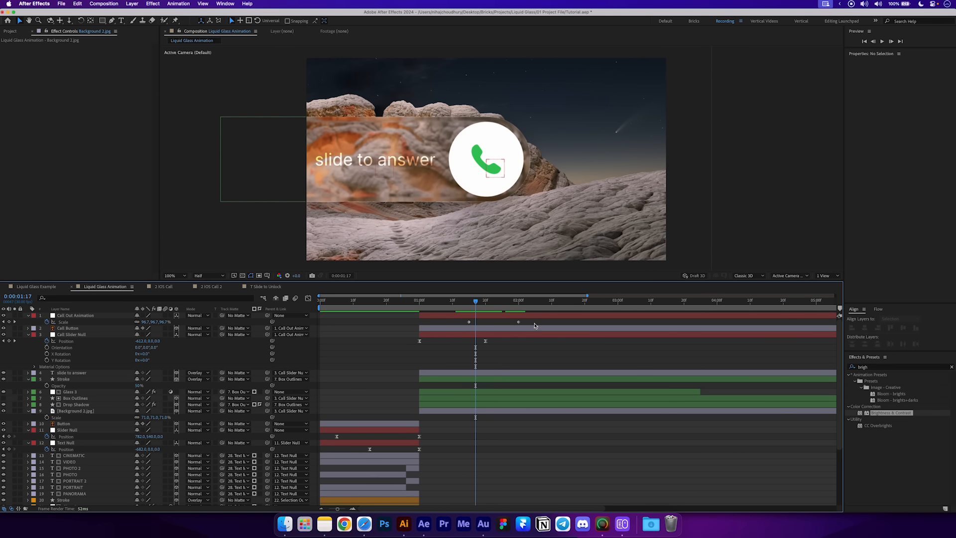
Easy-ease both Call Out Animation scale keyframes, reshape the speed graph to start slowly and peak sharply at the last keyframe, and preview it.
left_click_drag(534, 324, 469, 327)
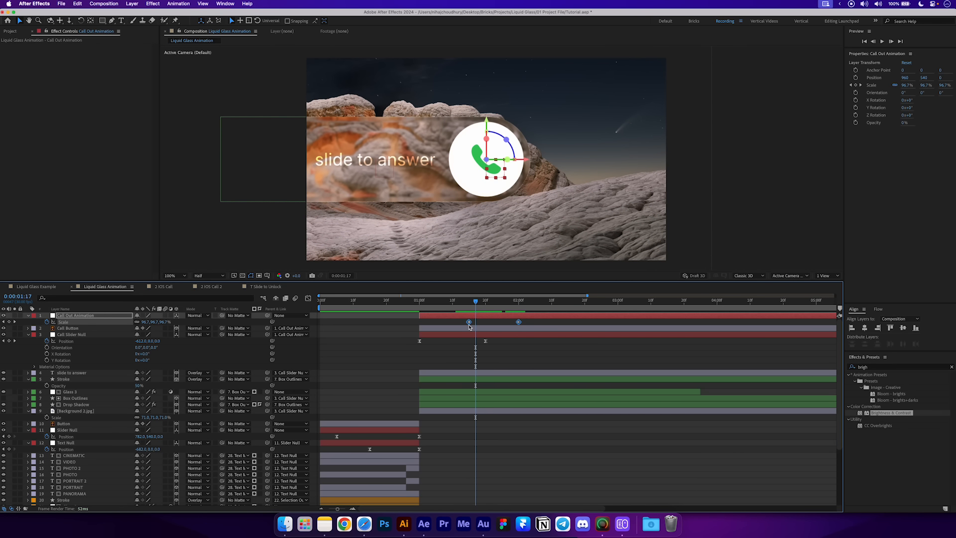
key("F9")
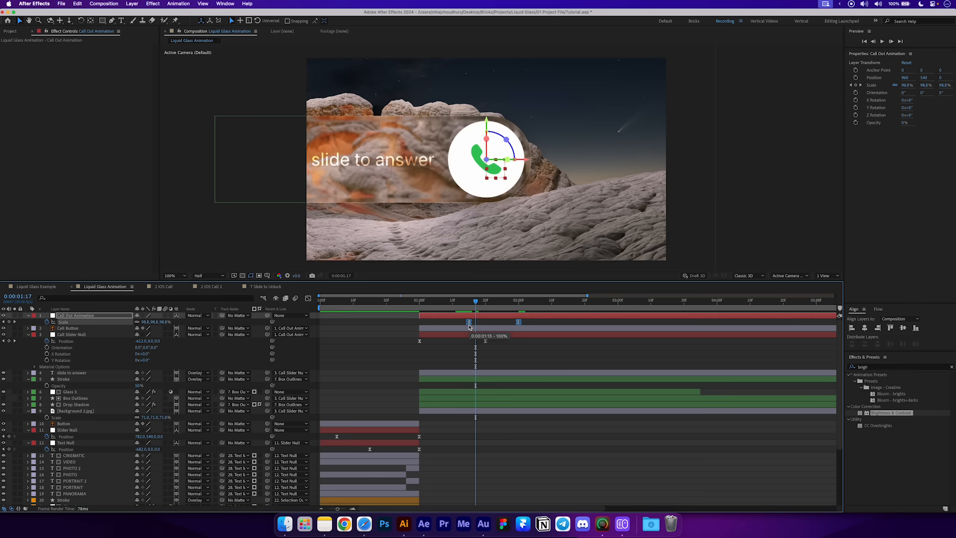
left_click(309, 299)
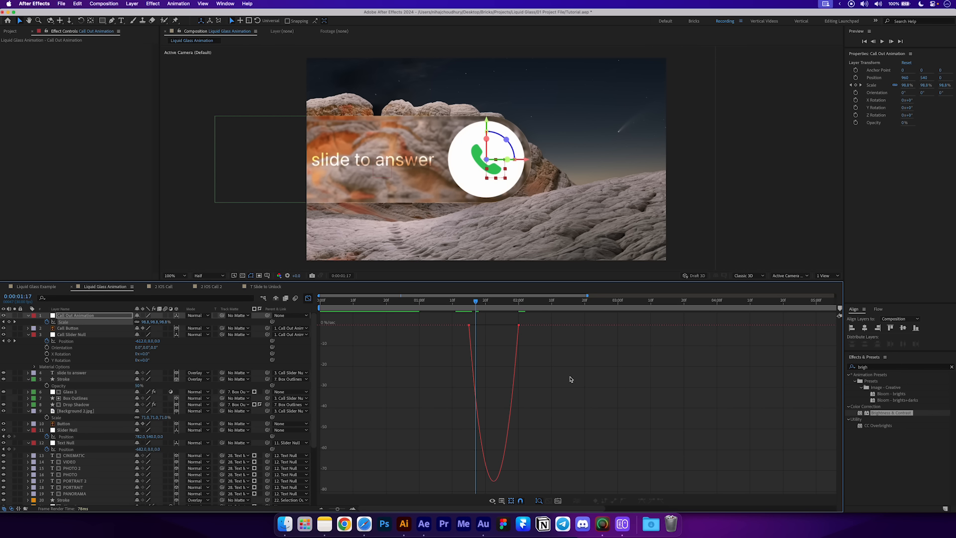
left_click_drag(511, 325, 530, 327)
left_click_drag(447, 318, 493, 326)
left_click(478, 342)
left_click_drag(415, 302, 388, 304)
key("space")
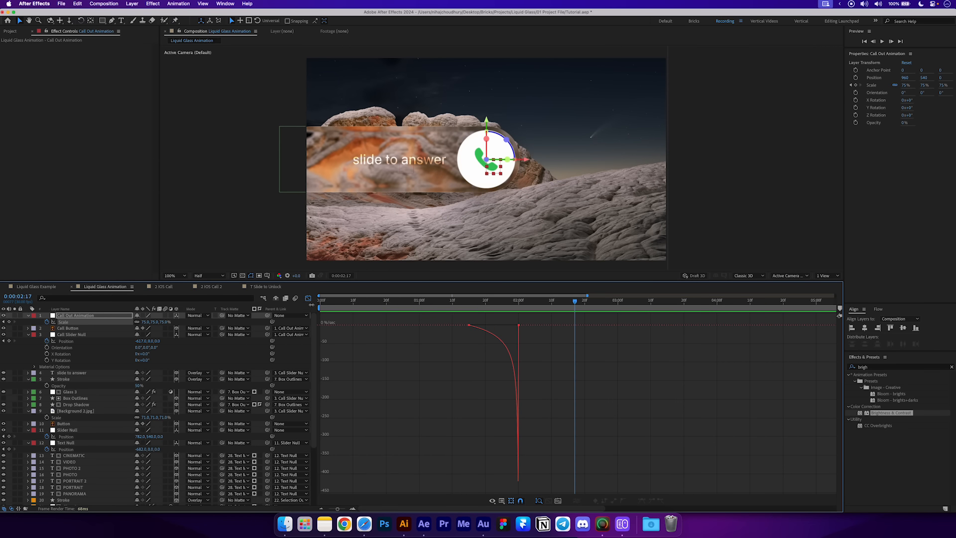
left_click(308, 299)
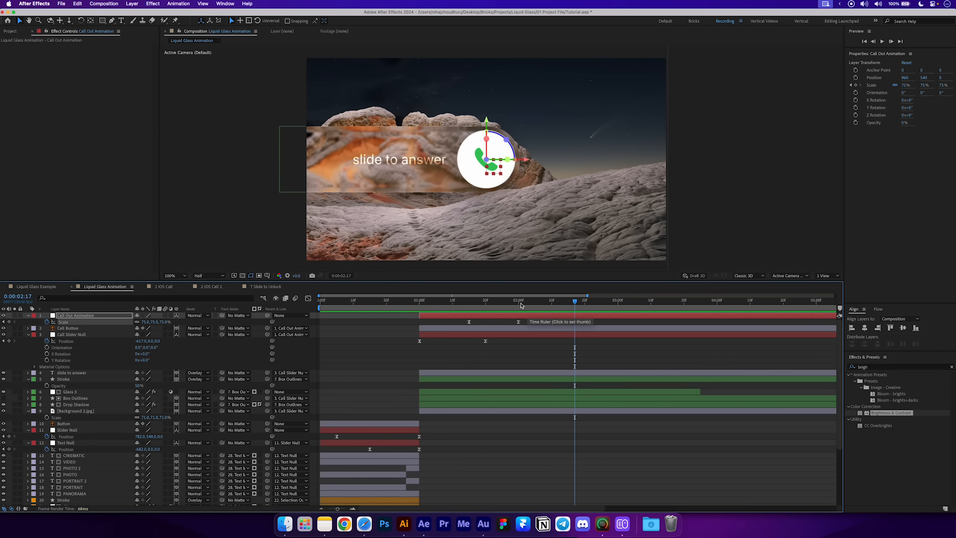
Trim the ends of all nine call slider layers, from Call Out Animation through Background 2.jpg, at 0:00:01:29.
left_click(520, 305)
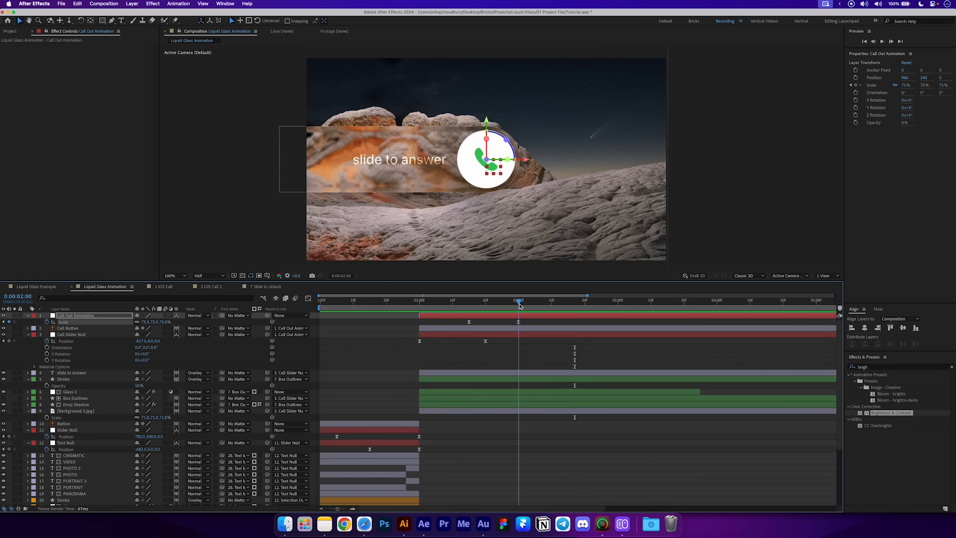
left_click_drag(519, 305, 515, 305)
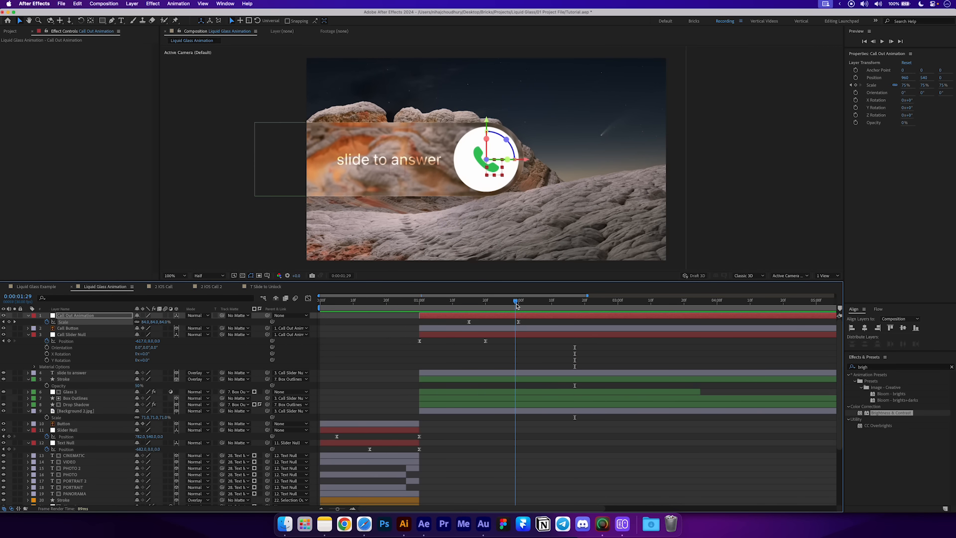
left_click(482, 404, "shift")
left_click(480, 411, "shift")
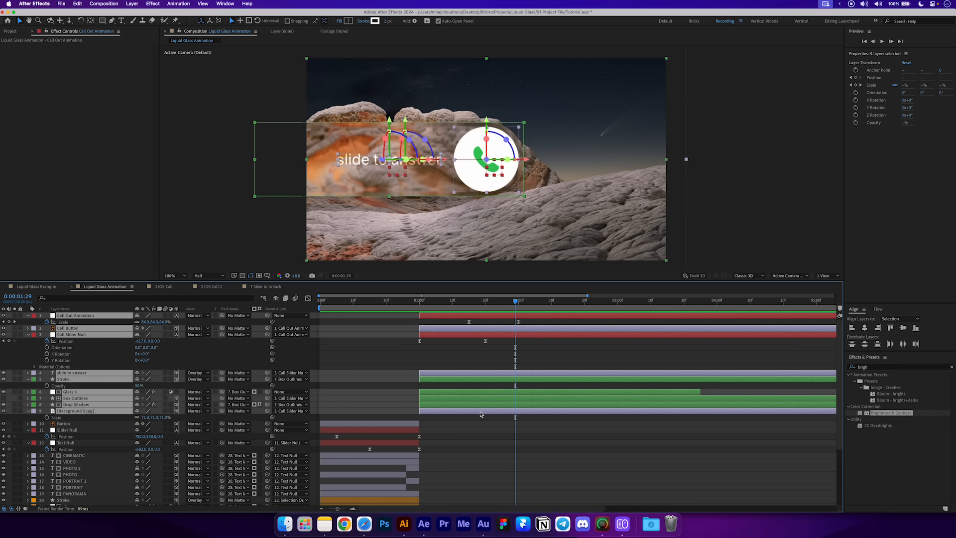
key("alt+bracketright")
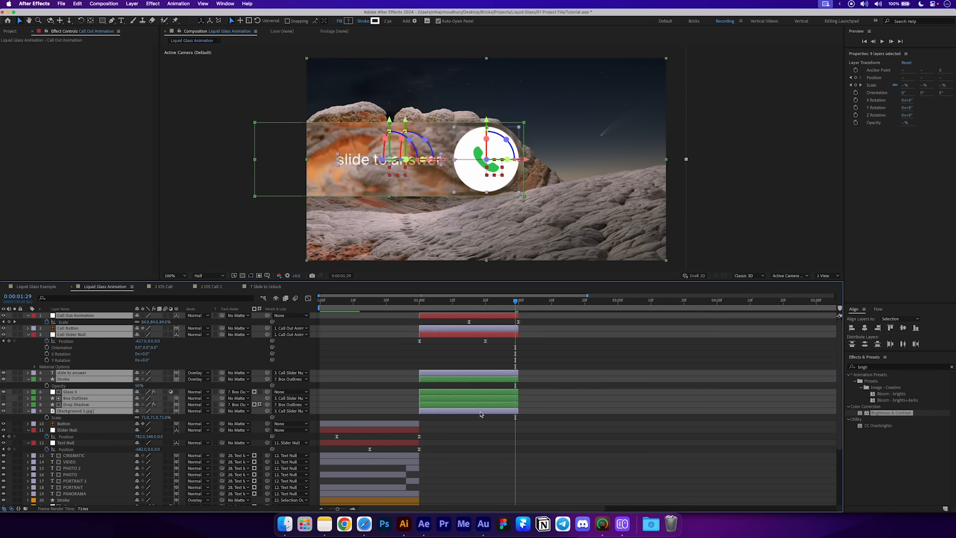
left_click(523, 322)
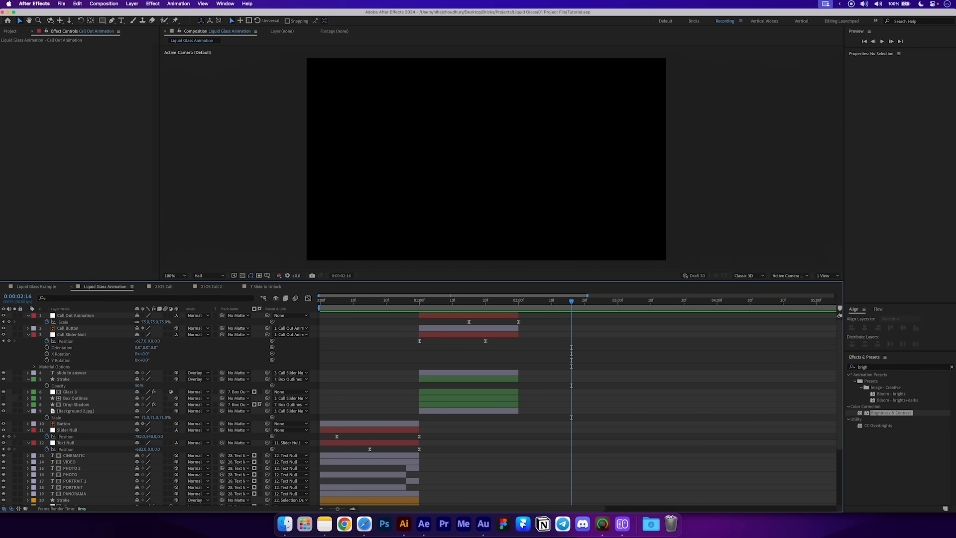
Open the 3 Music Player composition from the Ai folder and the 3 Music Player 2 composition from the PSD folder.
left_click(10, 32)
left_click(2, 113)
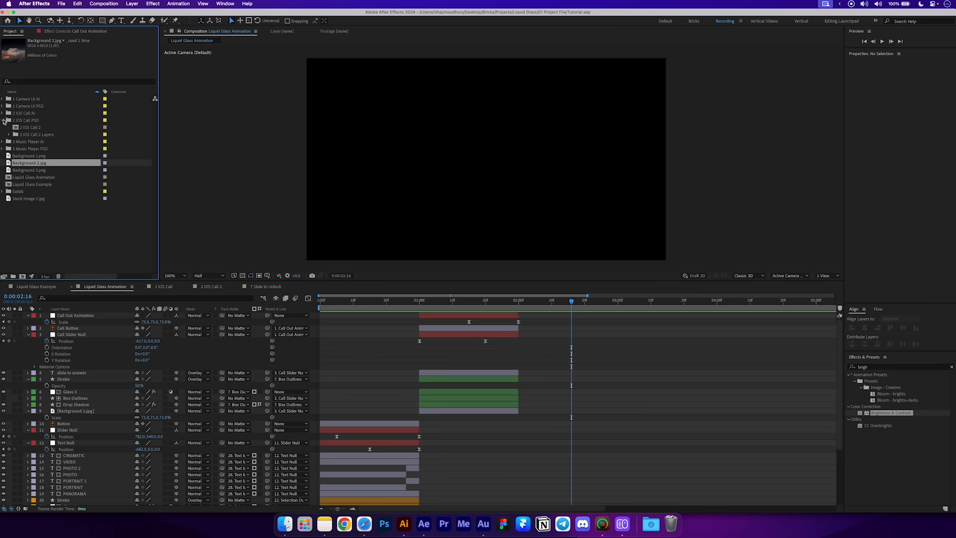
left_click(2, 120)
left_click(2, 127)
left_click(2, 148)
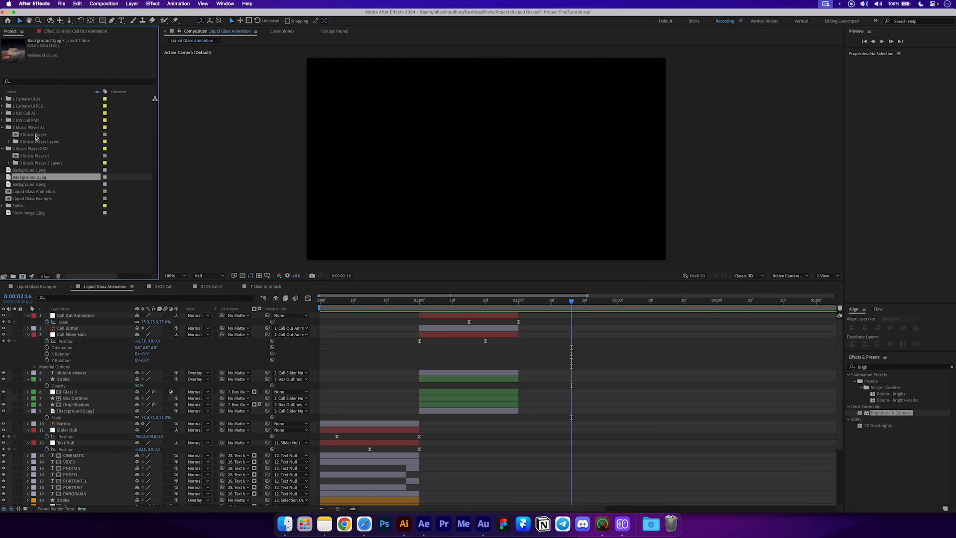
double_click(36, 135)
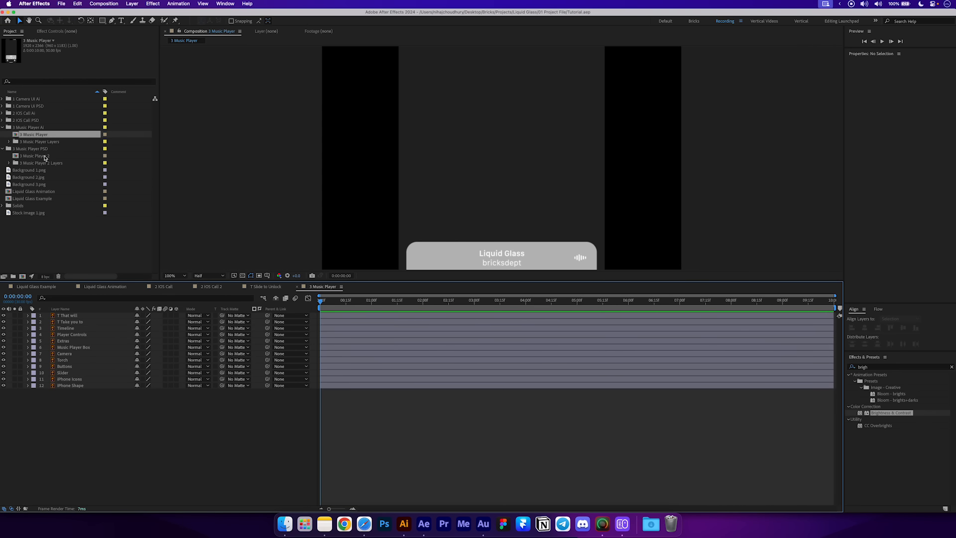
double_click(43, 156)
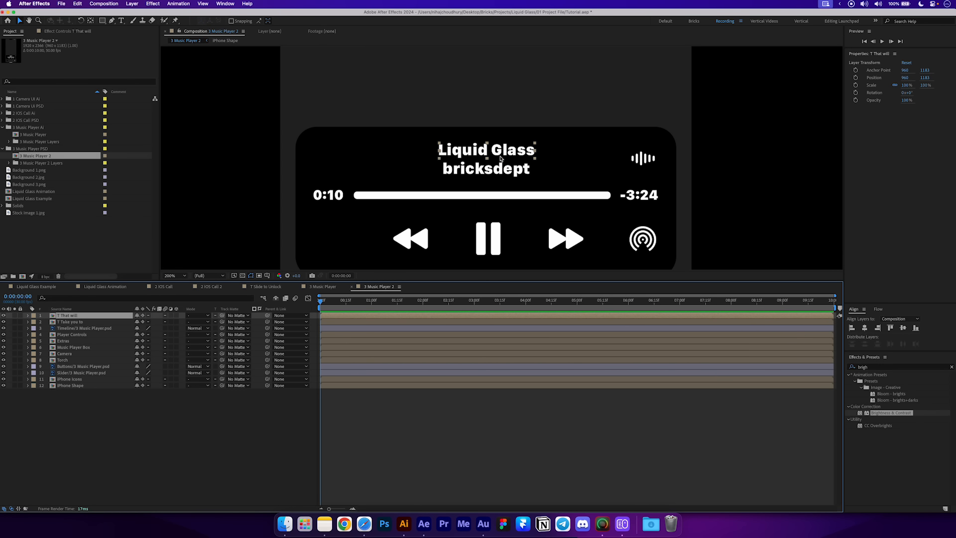
Copy the T That will title layer from 3 Music Player 2 into 3 Music Player and convert it to editable text.
double_click(112, 316)
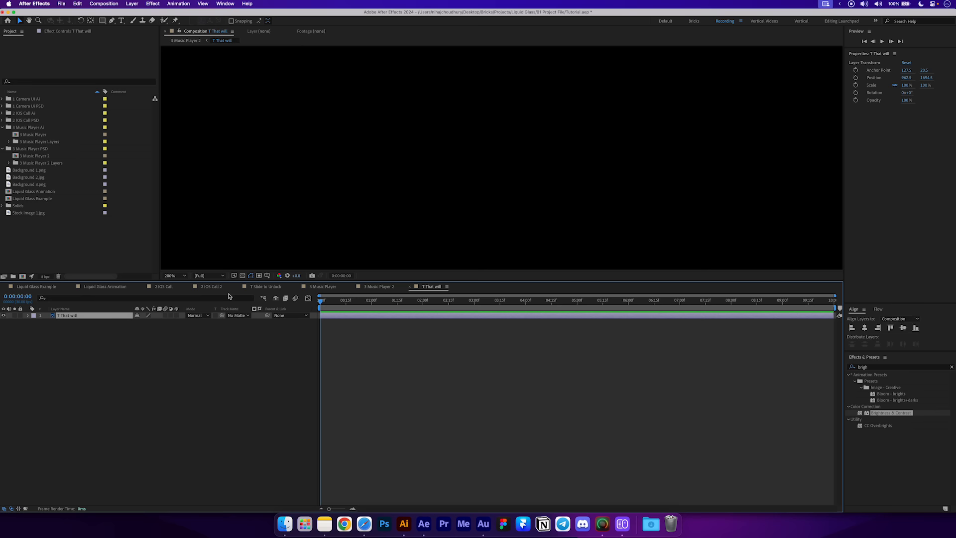
left_click(331, 287)
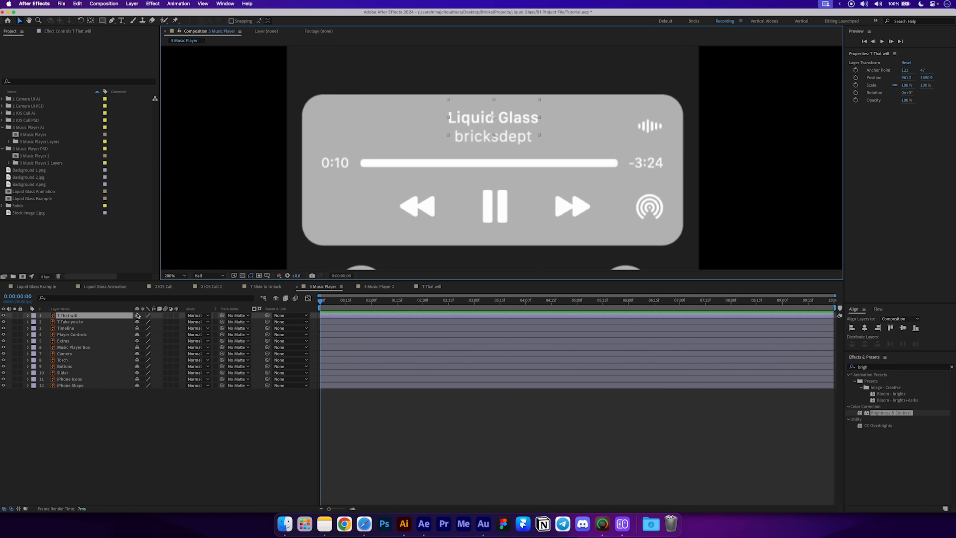
right_click(80, 319)
mouse_move(119, 438)
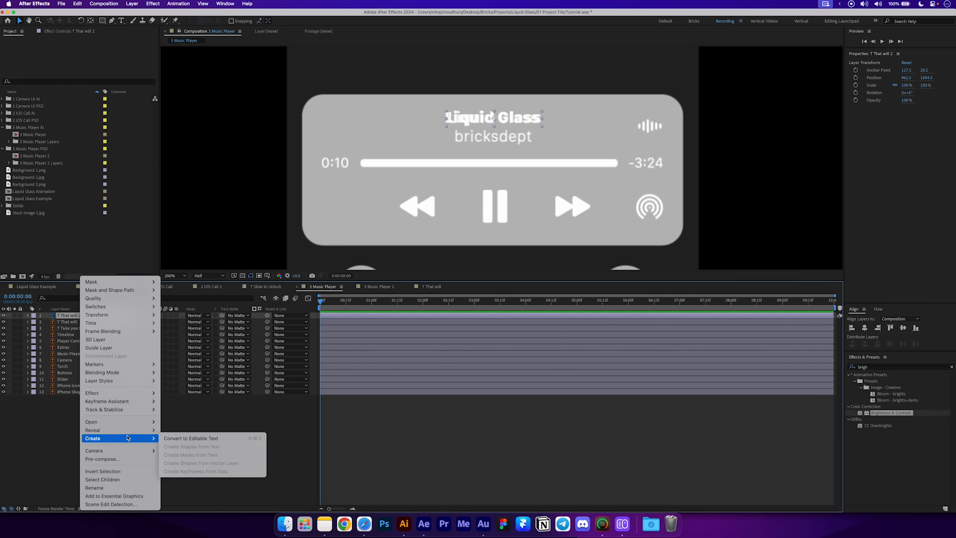
left_click(193, 440)
Copy the T Take you to layer from 3 Music Player 2 into 3 Music Player and convert it to editable text.
left_click(383, 288)
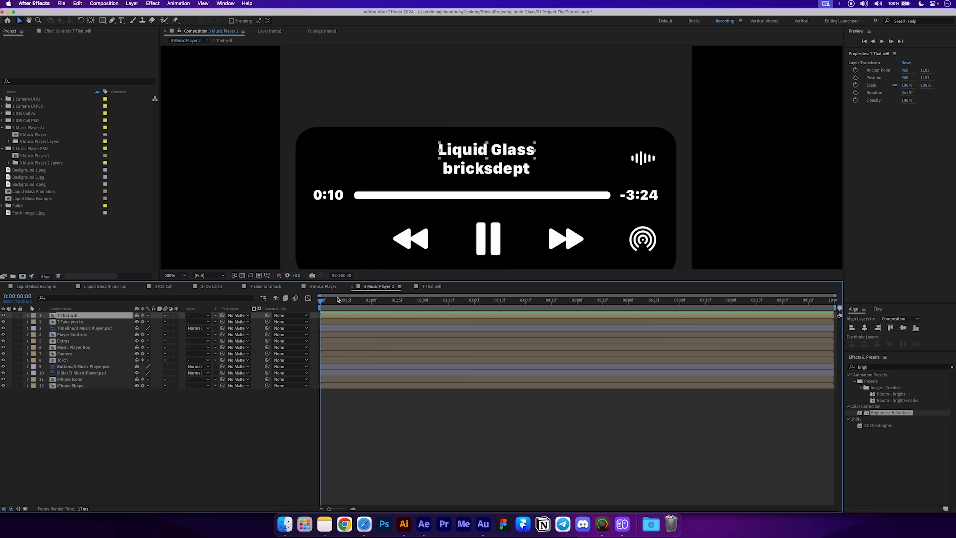
left_click(66, 322)
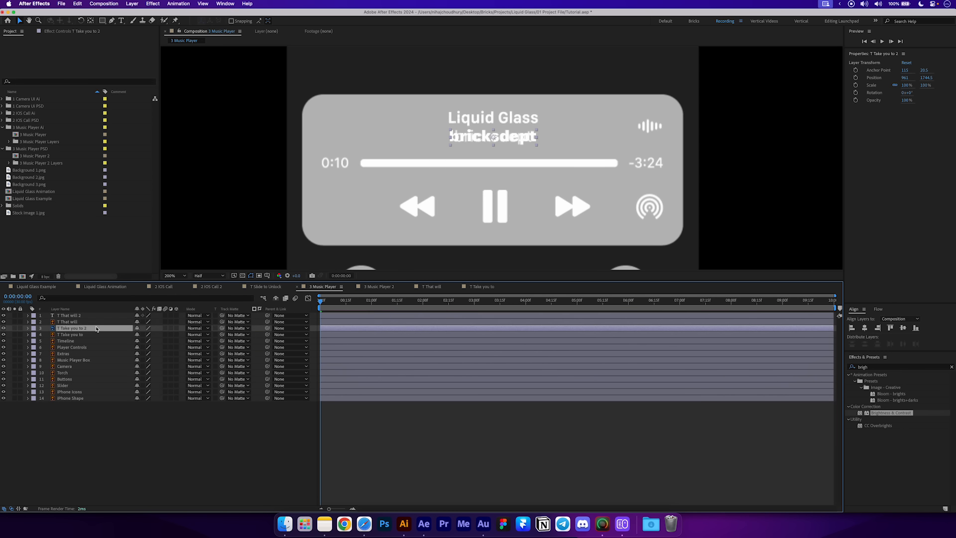
right_click(96, 329)
mouse_move(144, 438)
left_click(214, 442)
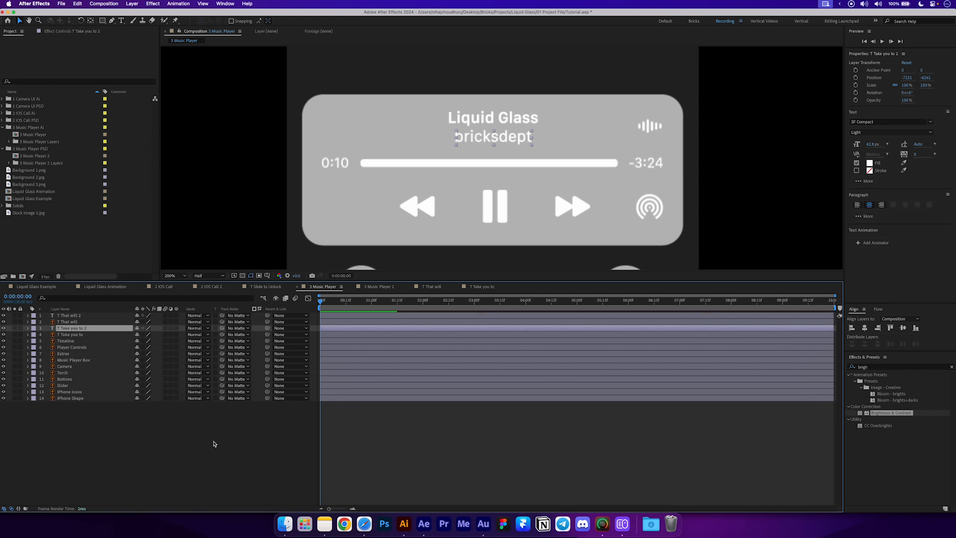
Delete the original Illustrator layers T That will and T Take you to from 3 Music Player.
left_click(78, 335)
left_click(77, 323, "super")
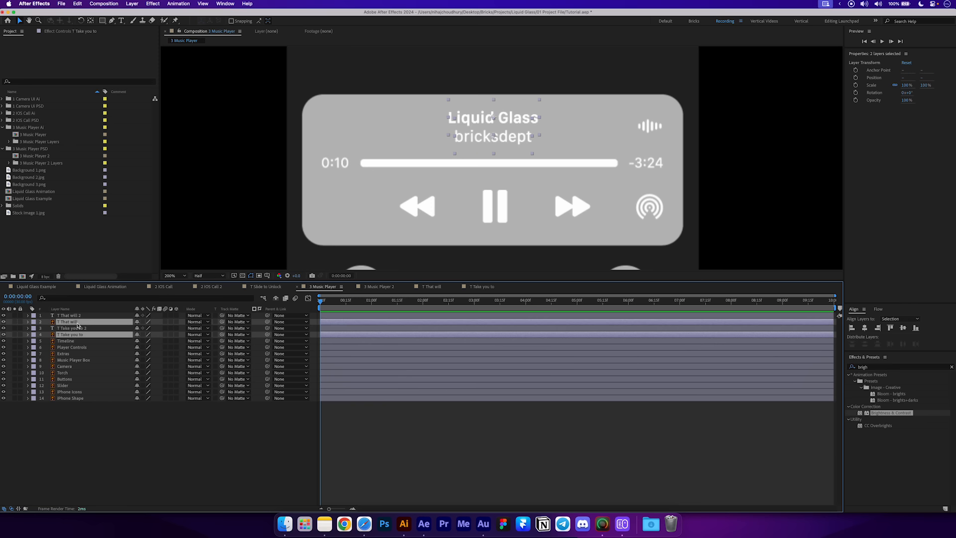
key("Delete")
scroll(354, 180, "down", 2)
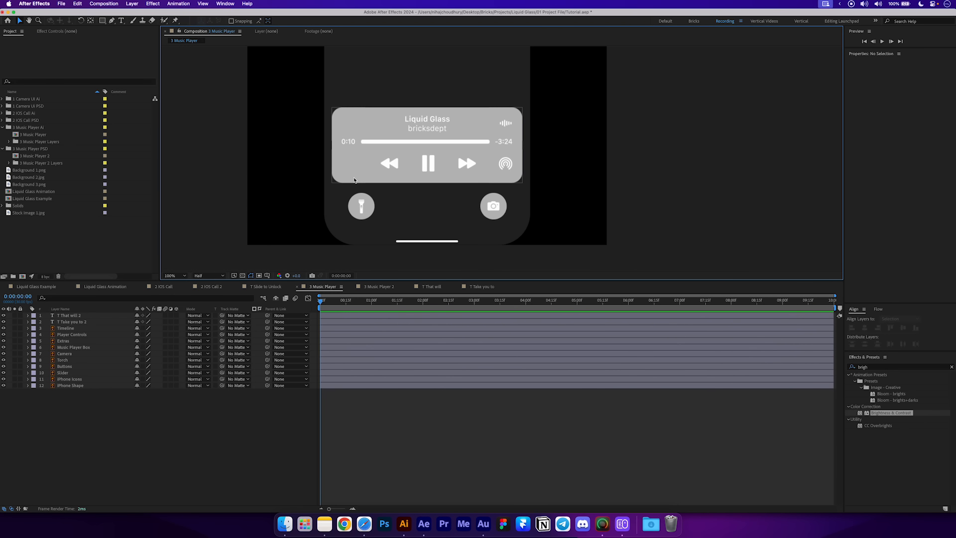
left_click(354, 180)
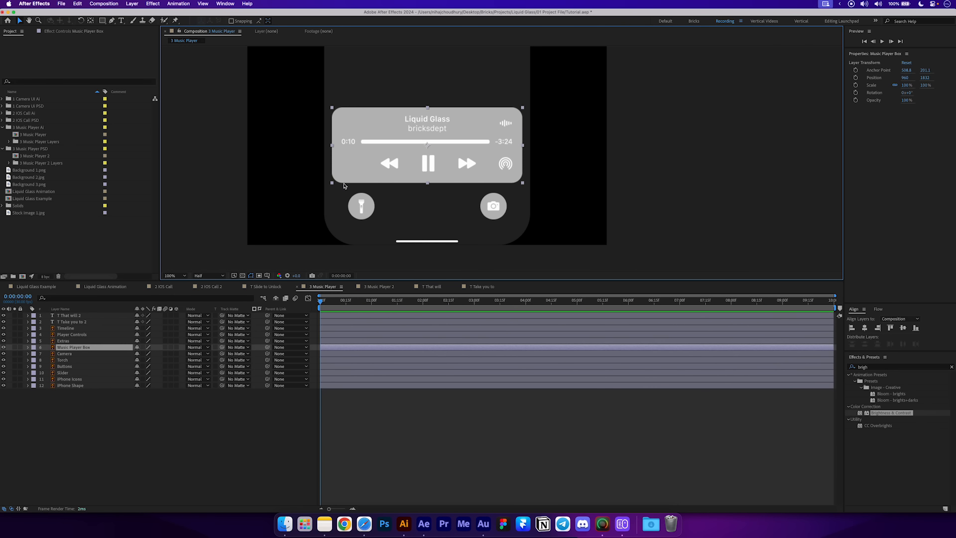
left_click_drag(372, 213, 375, 233)
key("z")
key("super+z")
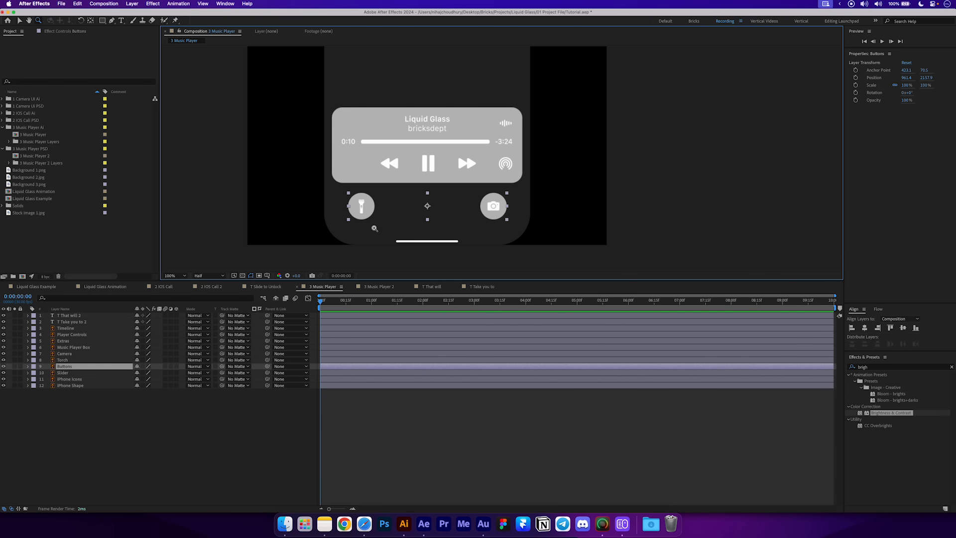
Create shape layers from the Music Player Box and Buttons vector layers in 3 Music Player.
left_click(347, 173)
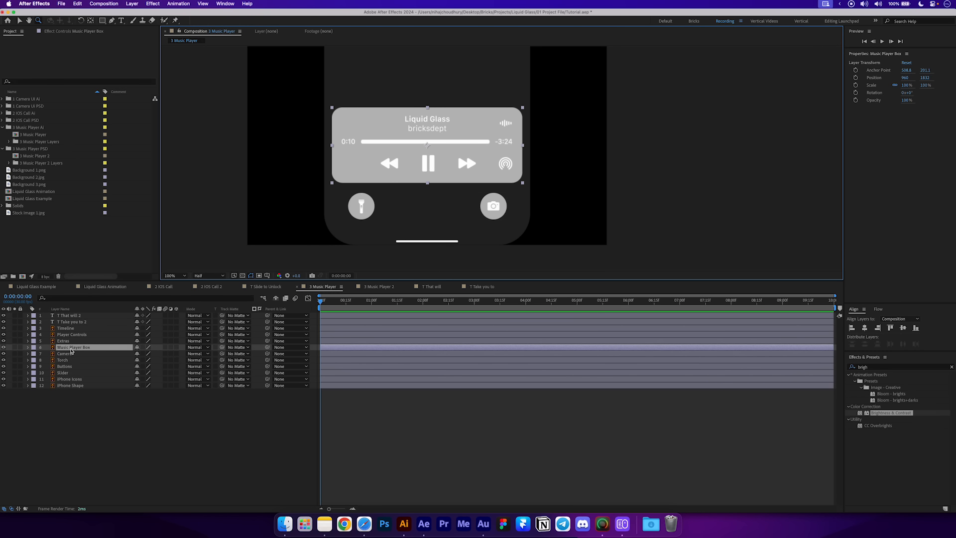
left_click(83, 367, "super")
right_click(83, 368)
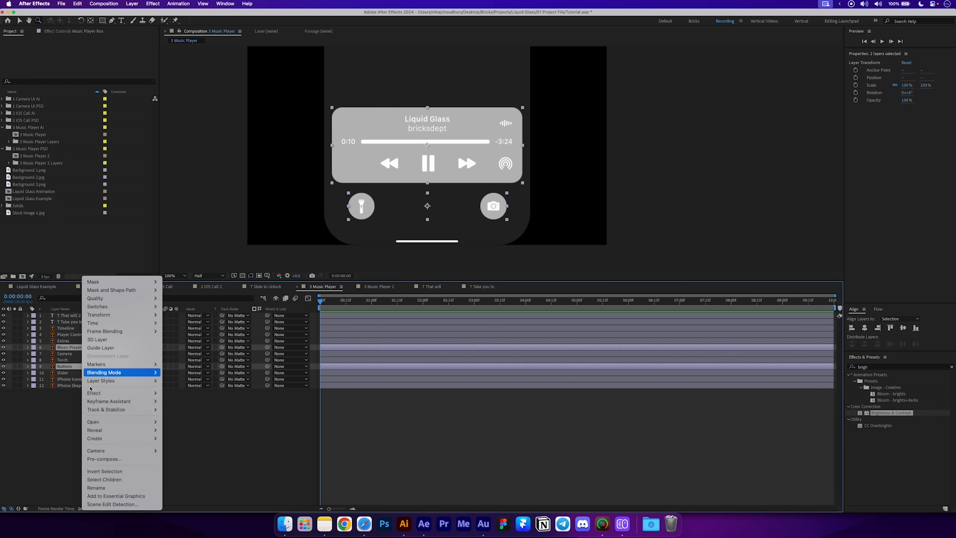
mouse_move(95, 439)
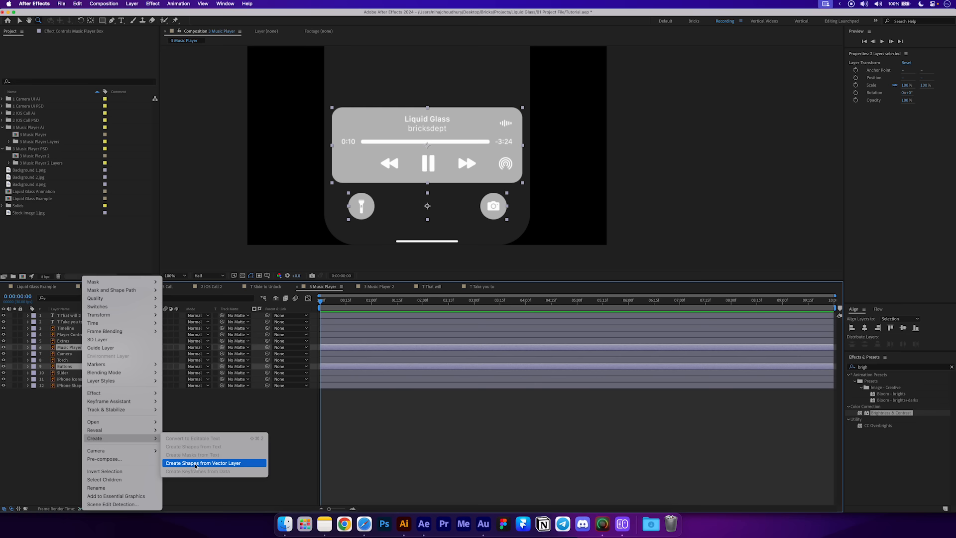
left_click(196, 464)
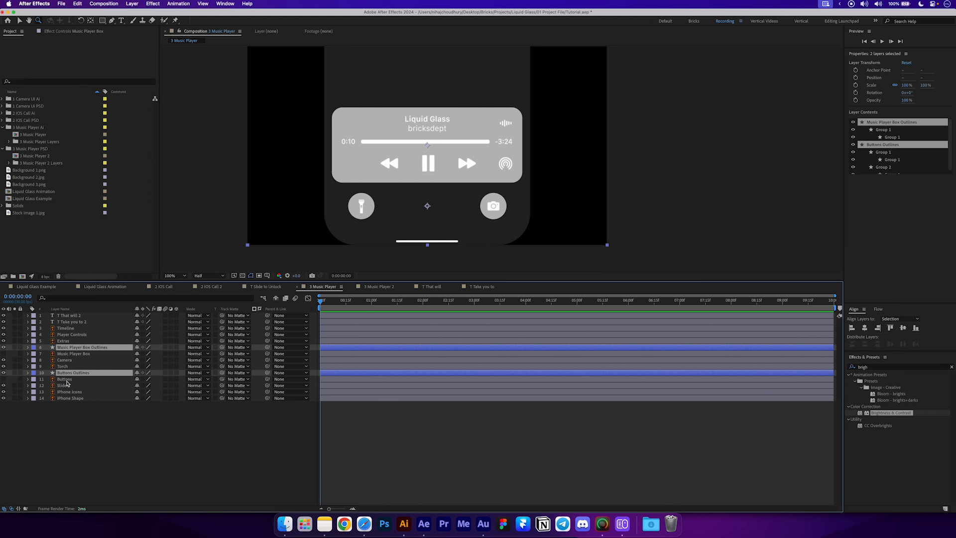
Delete the original Illustrator layers Music Player Box and Buttons, keeping only their outline shape layers.
left_click(65, 379)
left_click(88, 355, "super")
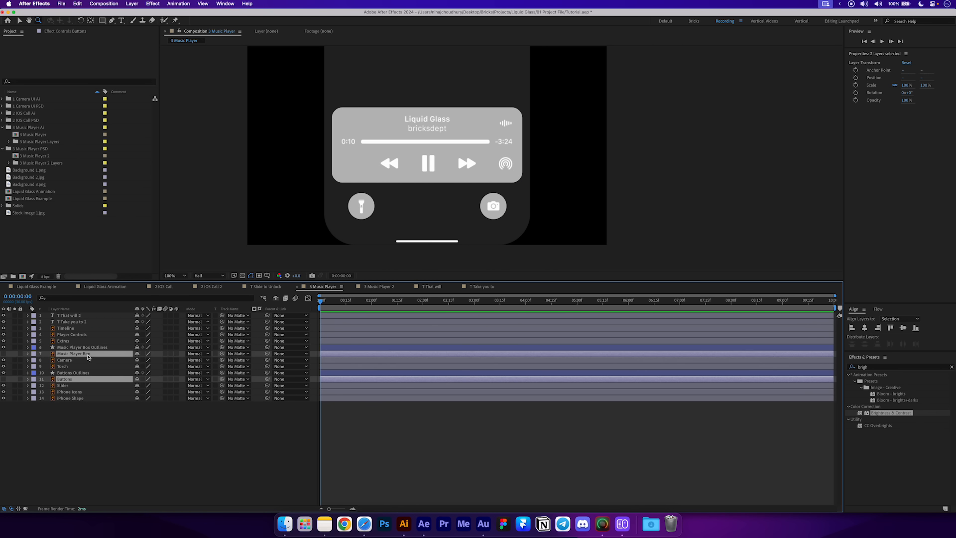
key("Delete")
left_click(89, 348)
left_click(88, 368)
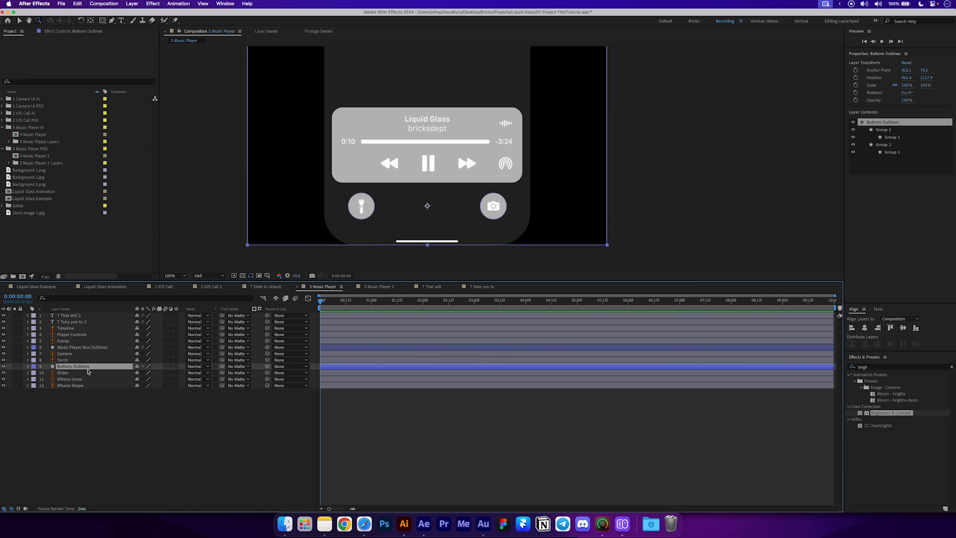
left_click(91, 402)
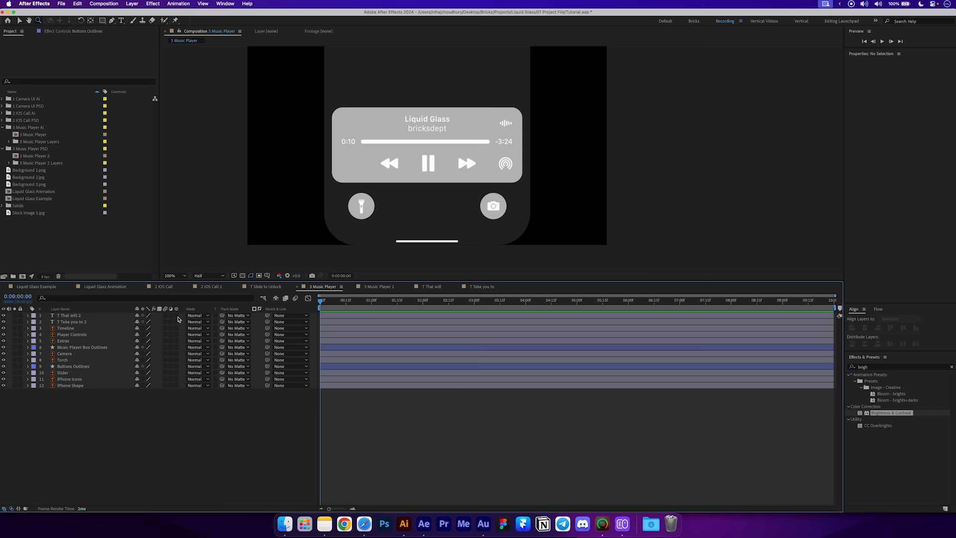
Make all layers of 3 Music Player 3D and turn off Accepts Lights in the iPhone Shape layer's material options.
left_click_drag(177, 319, 177, 401)
left_click(73, 386)
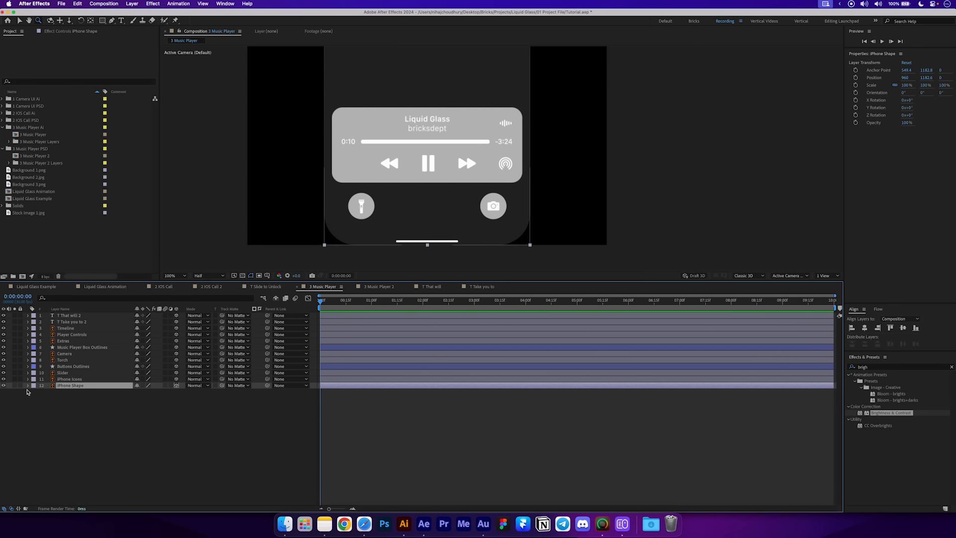
left_click(27, 387)
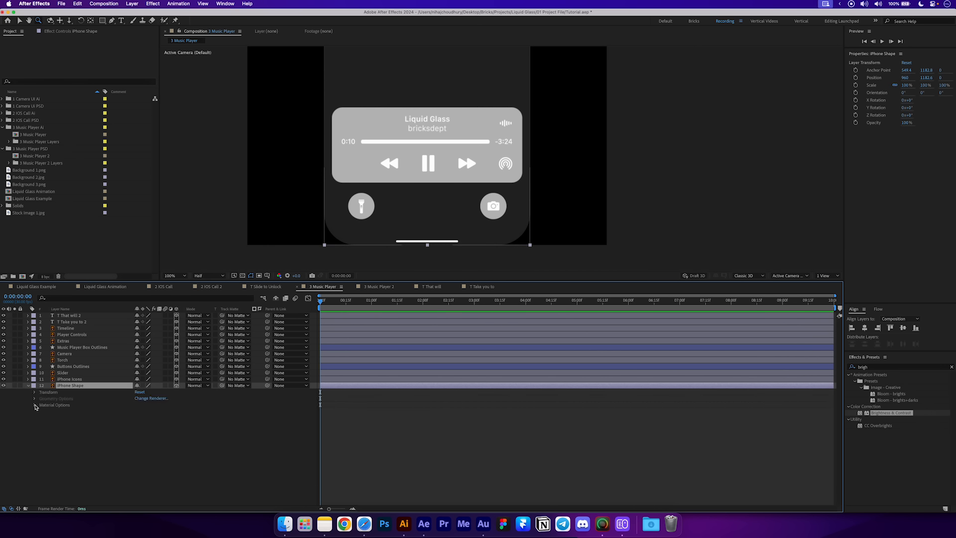
left_click(34, 406)
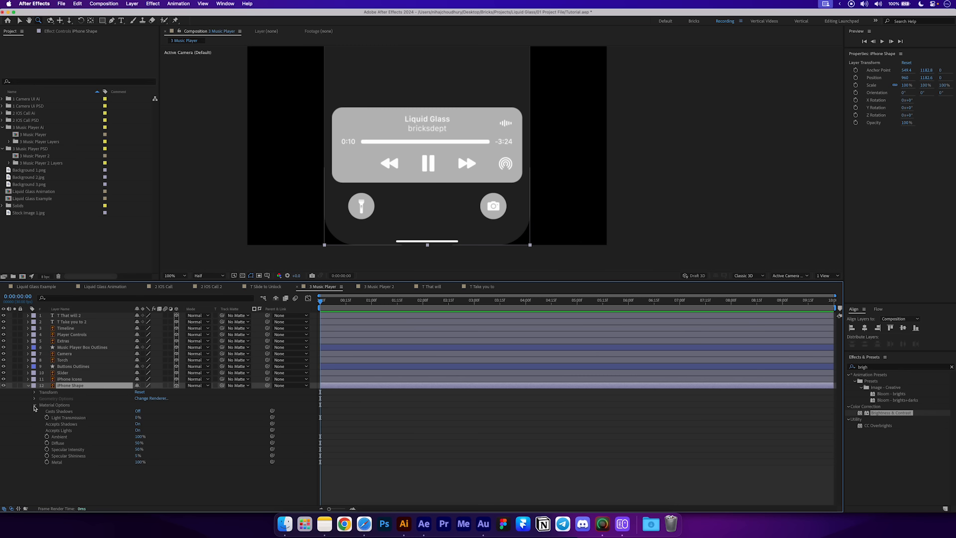
left_click(68, 430)
left_click(138, 431)
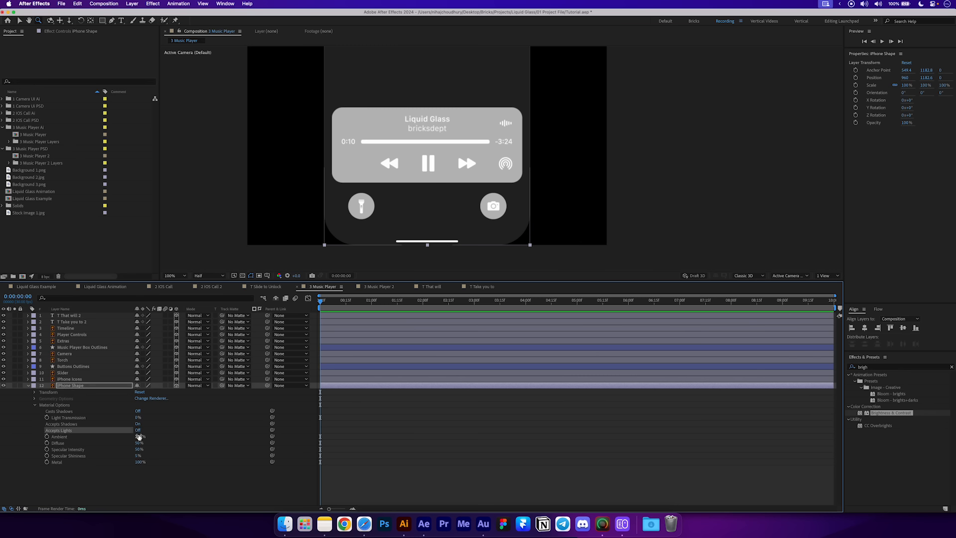
left_click(56, 406)
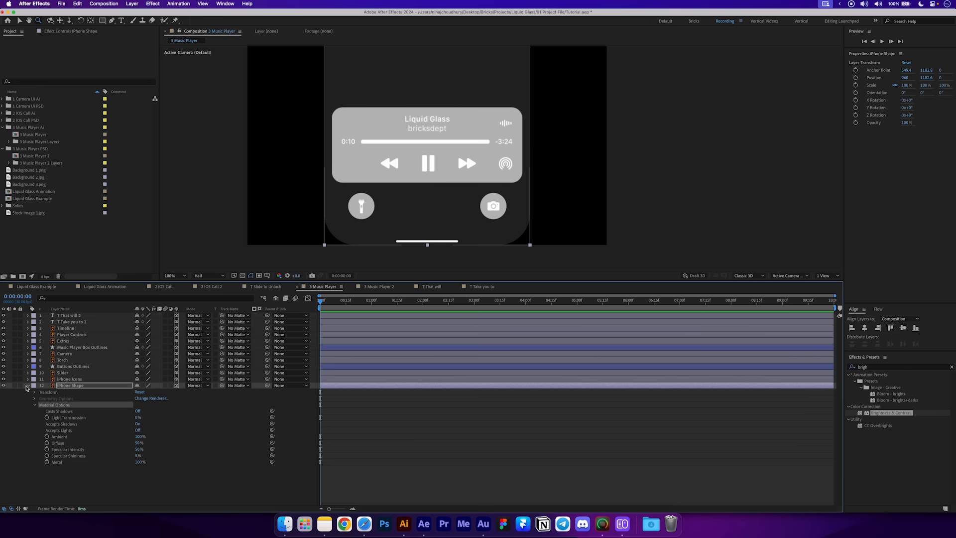
left_click(27, 387)
Enable continuous rasterization for the 3 Music Player layers from Timeline down to iPhone Shape.
key("super+a")
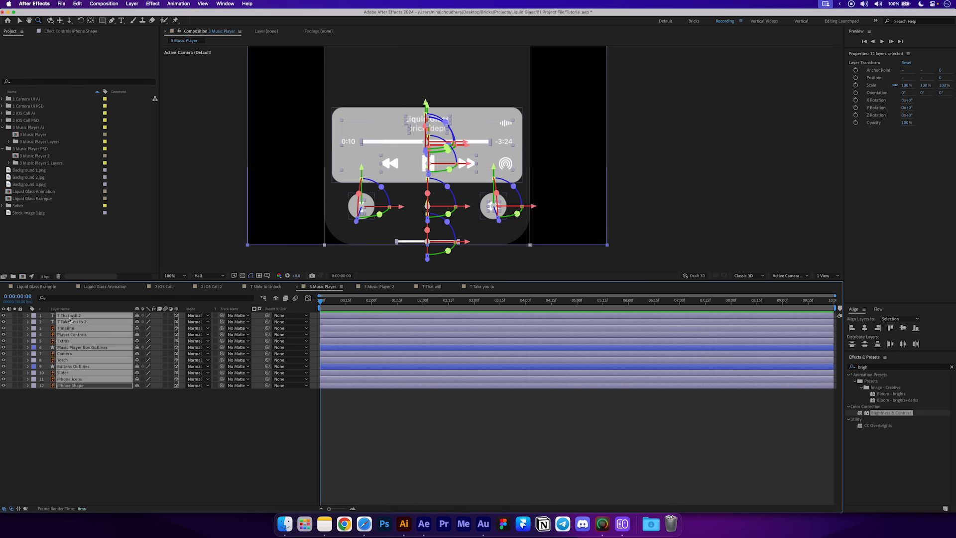
left_click(84, 349, "super")
left_click(100, 366, "super")
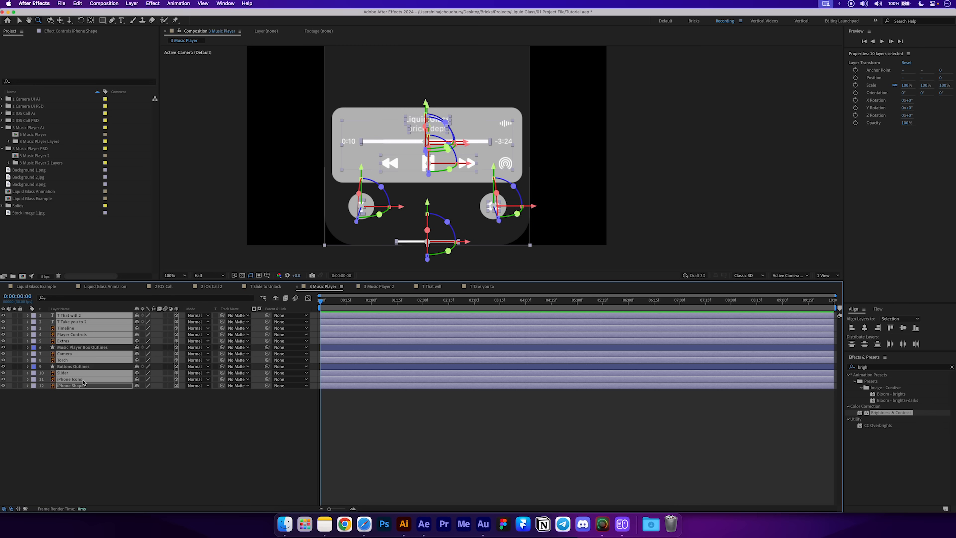
left_click(113, 433)
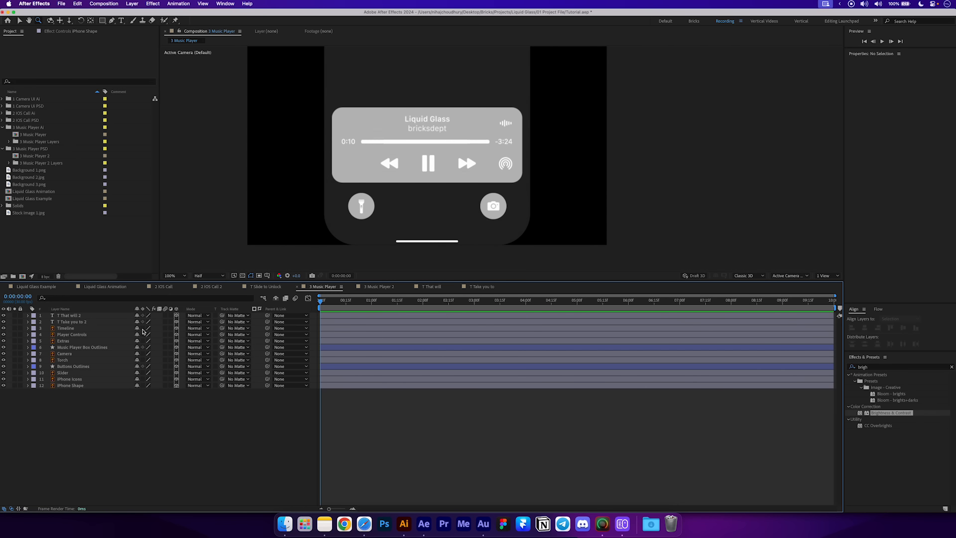
left_click_drag(143, 329, 131, 403)
Copy all 3 Music Player layers into the Liquid Glass Animation composition and trim their start to 0:00:02:00.
left_click(81, 316)
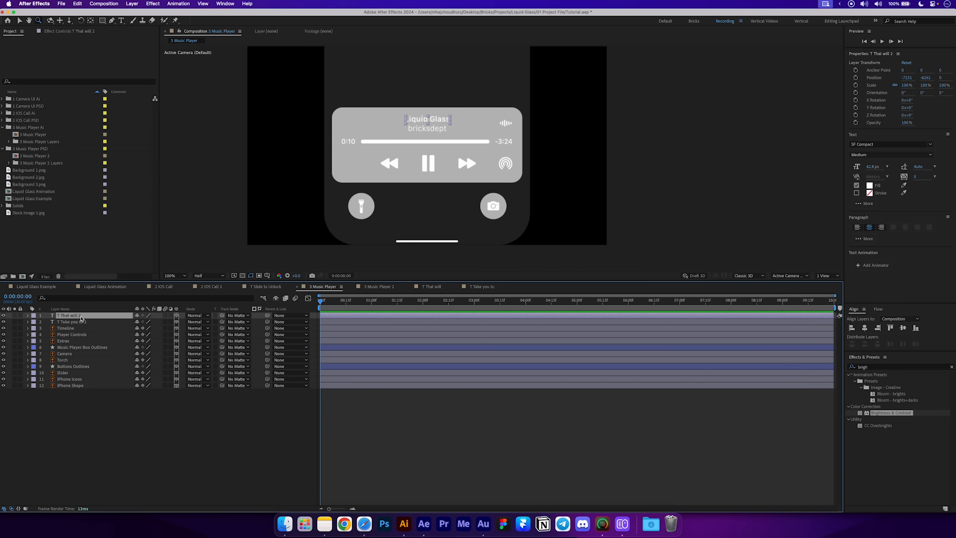
left_click(85, 386, "shift")
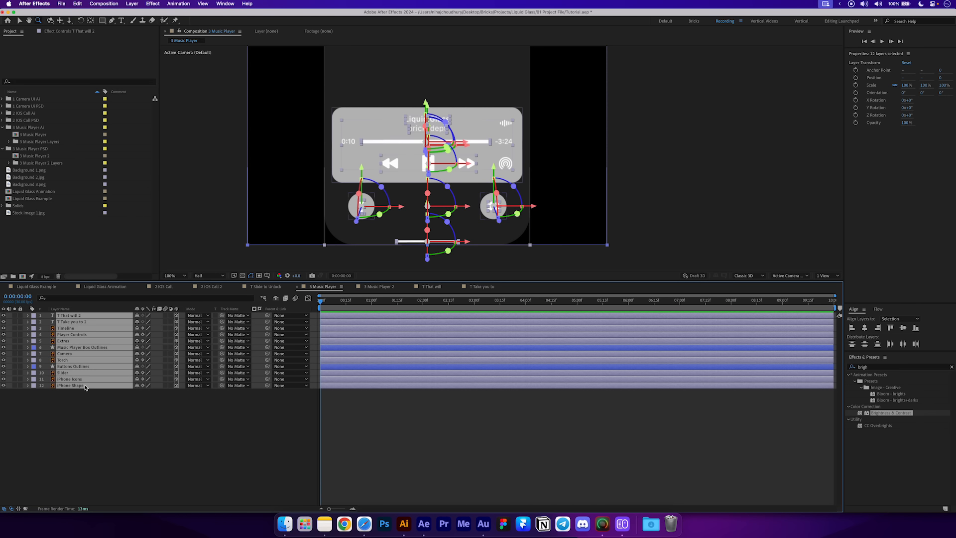
left_click(111, 288)
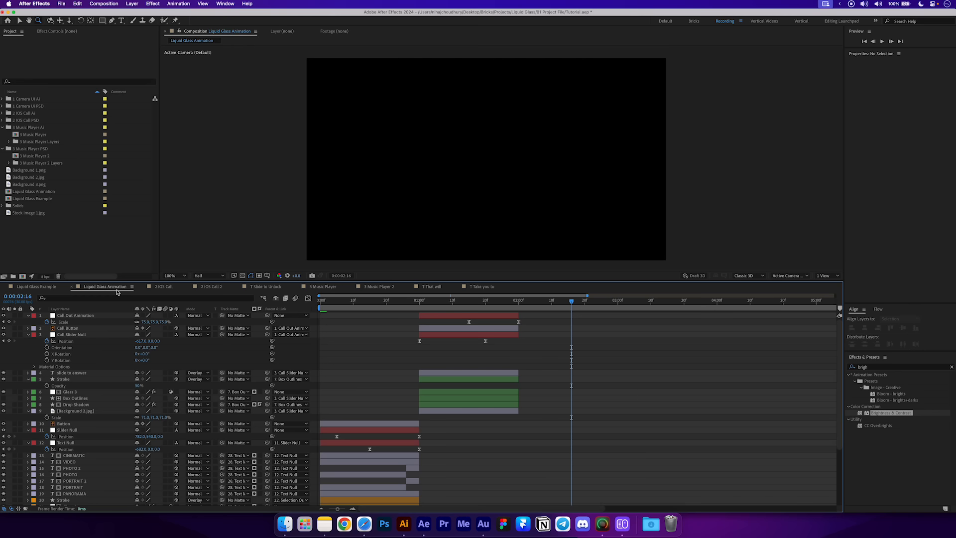
left_click(509, 305)
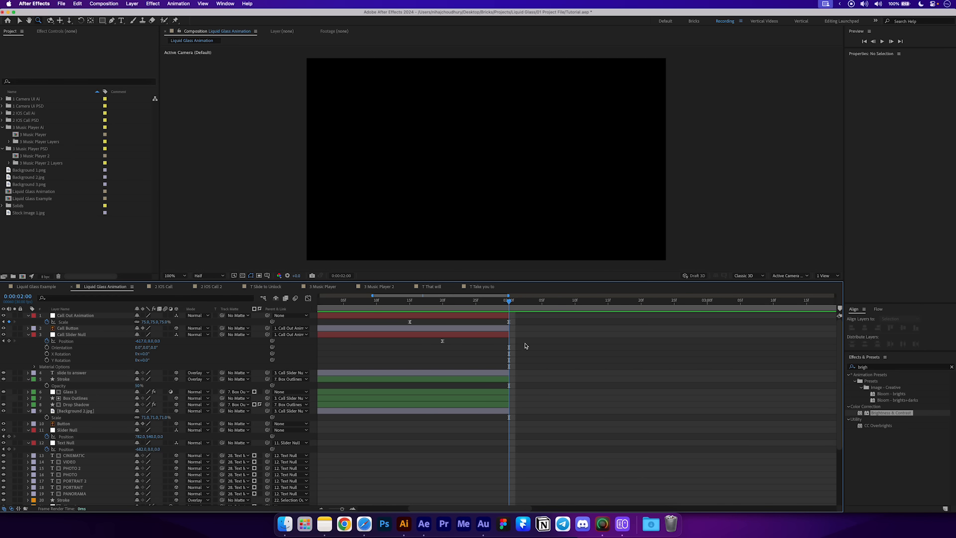
key("ctrl+v")
key("alt+[")
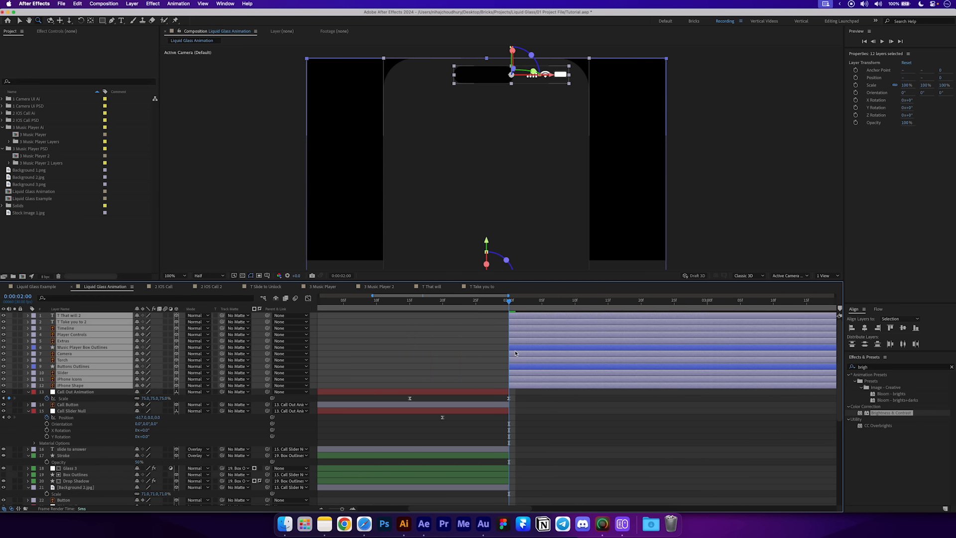
left_click(530, 409)
Add a 3D null object above the music player layers, trim its start to 0:00:02:00 and name it iPhone Null.
left_click(520, 315)
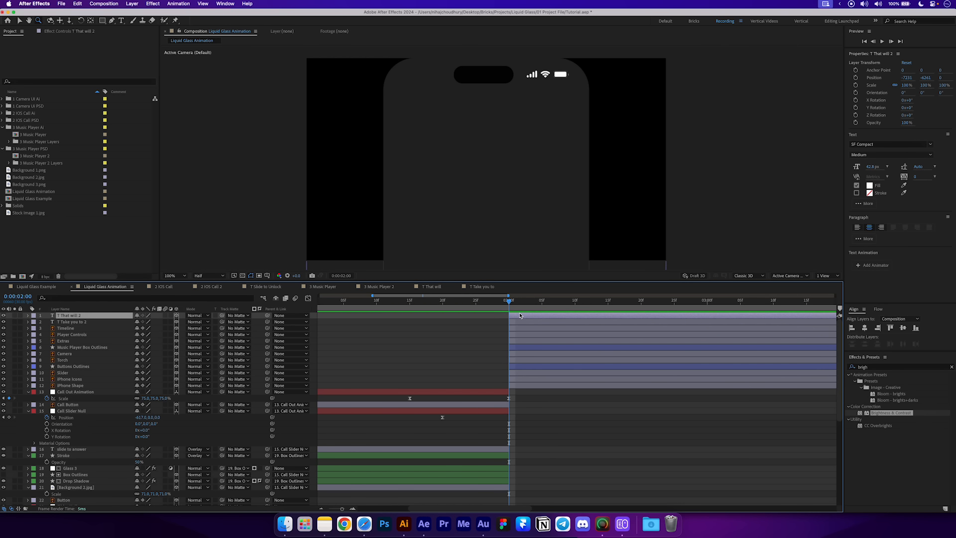
key("ctrl+alt+shift+y")
key("alt+[")
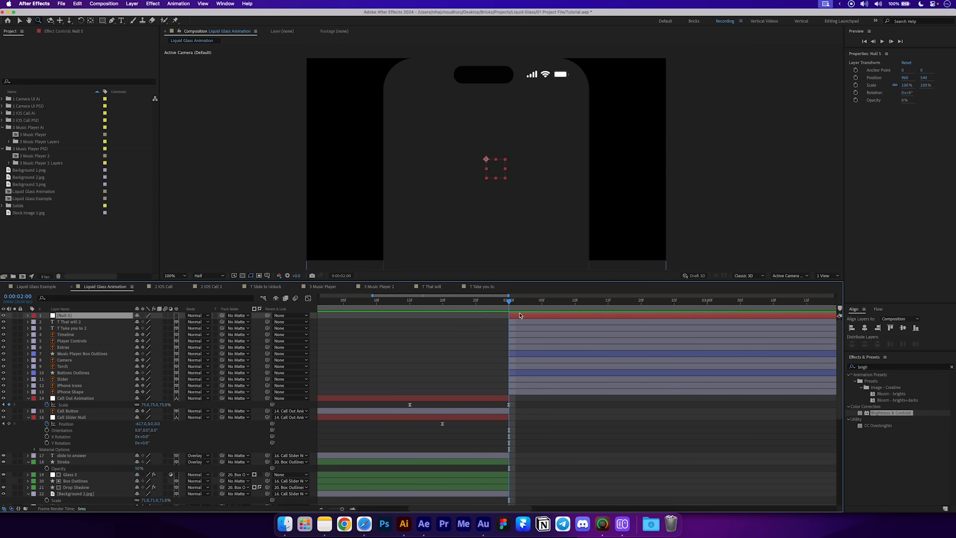
left_click(176, 315)
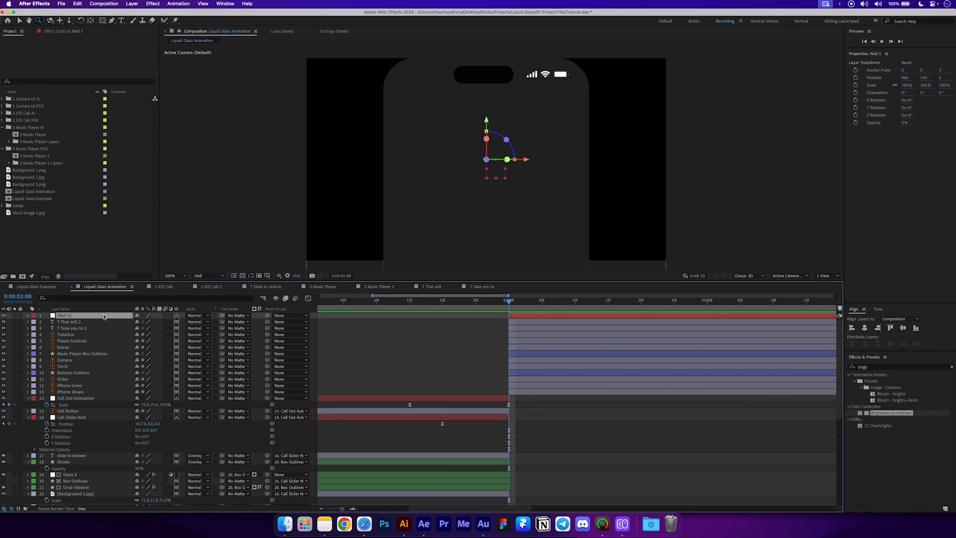
key("Return")
key("BackSpace")
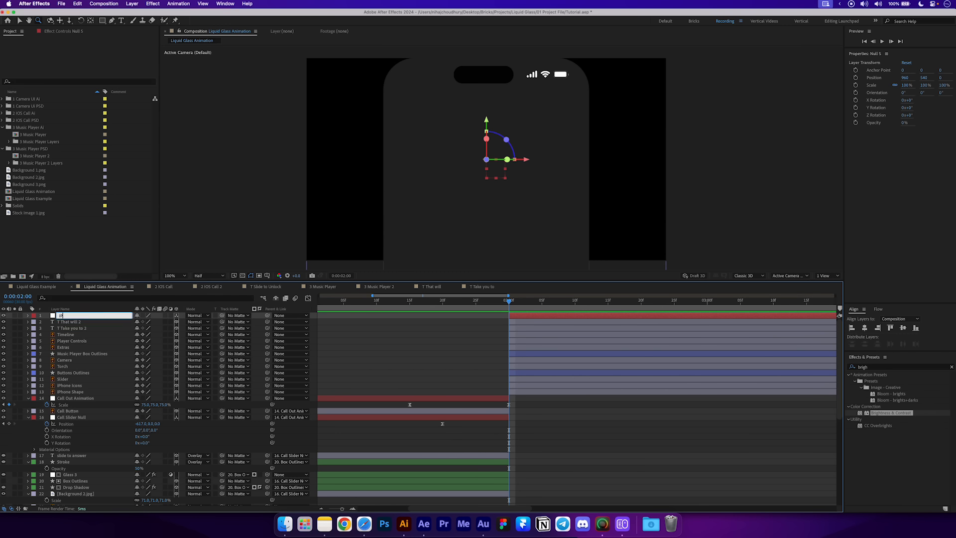
type("iPhone Null")
key("Return")
Parent the music player layers from T That will 2 through iPhone Shape to iPhone Null.
left_click(68, 323)
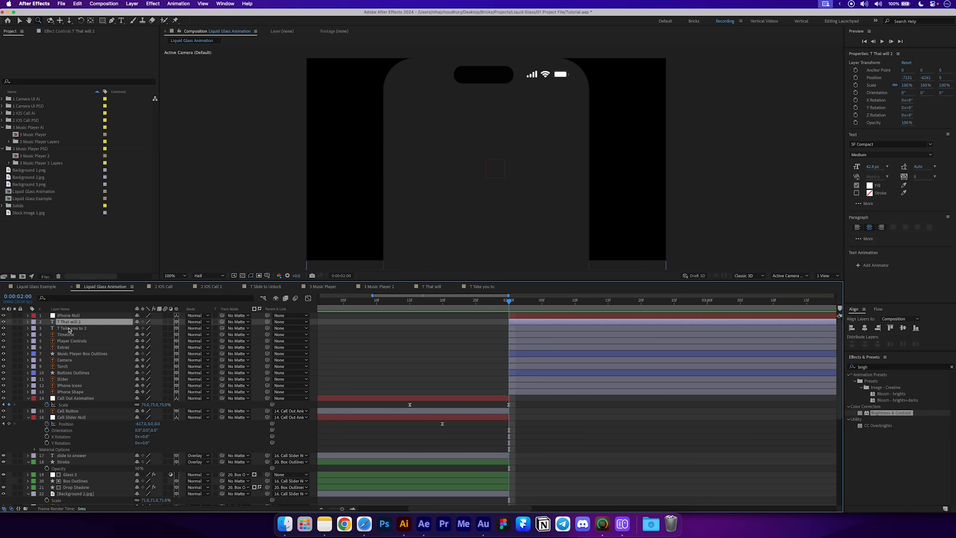
left_click(74, 391, "shift")
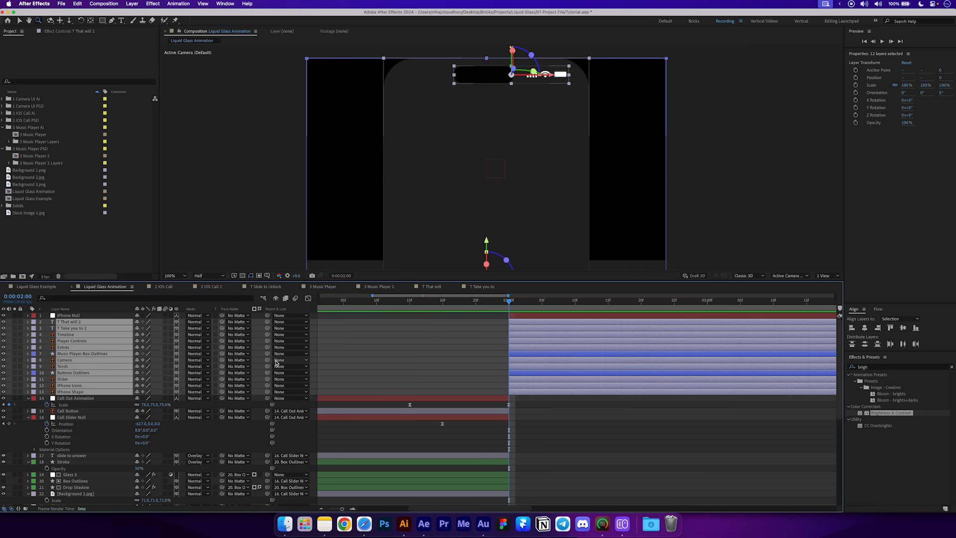
left_click_drag(268, 365, 84, 367)
Scale iPhone Null to 89% and set its Y position to -658 to frame the phone's lower part.
key("p")
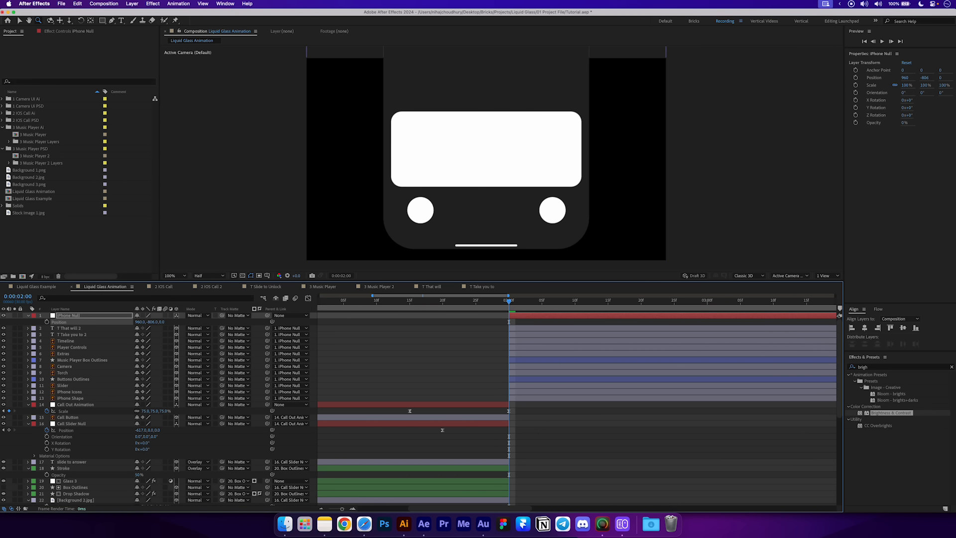
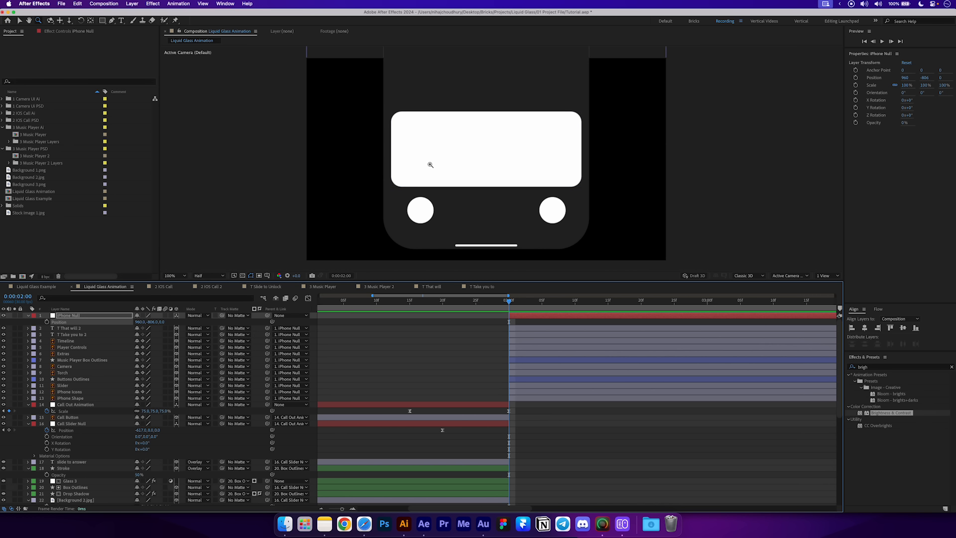
key("s")
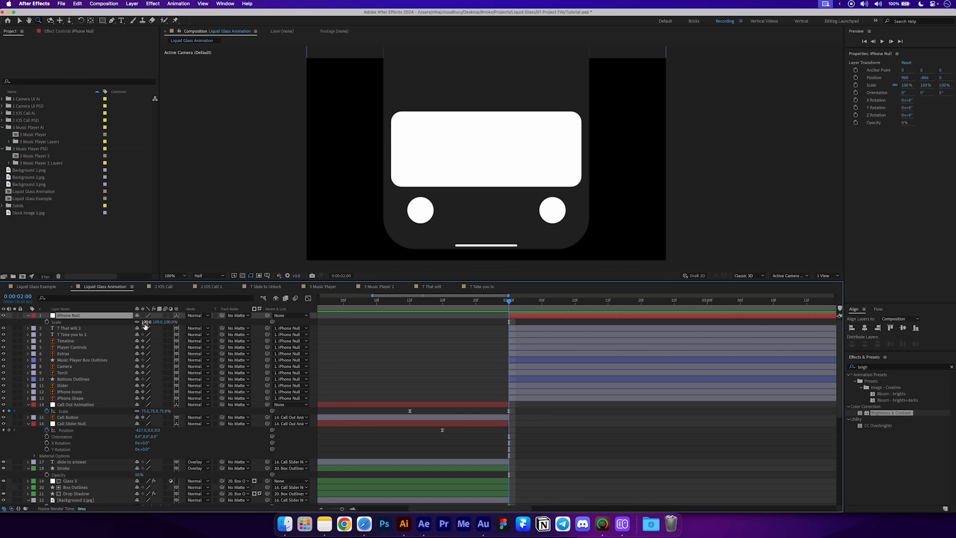
left_click_drag(146, 322, 206, 326)
key("p")
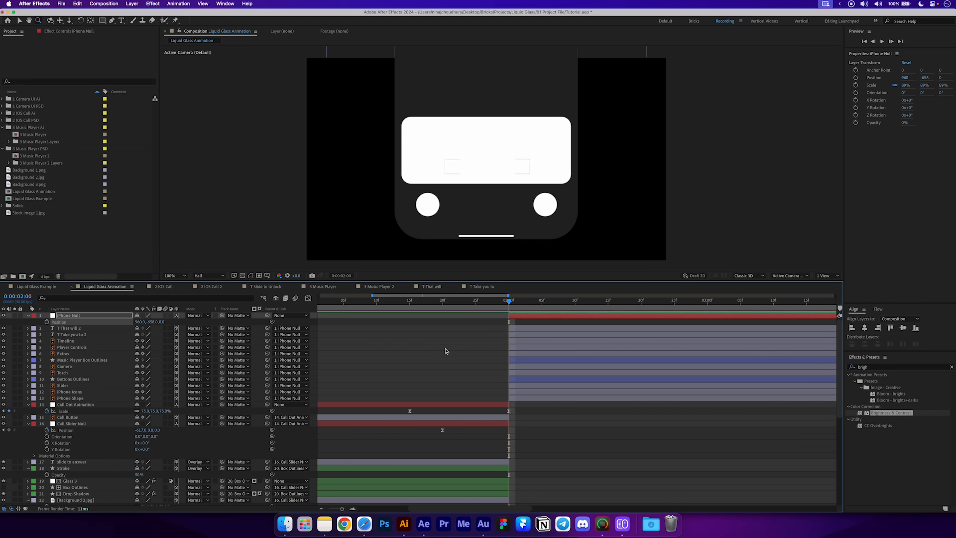
left_click(444, 352)
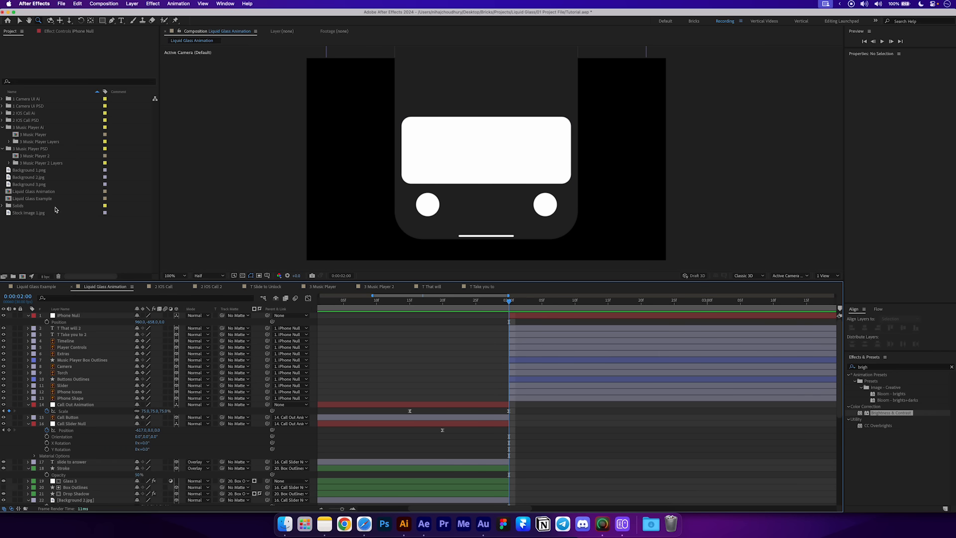
Place Background 3.png directly above iPhone Shape from 0:00:02:00 and use iPhone Shape as its track matte.
left_click_drag(34, 187, 516, 397)
left_click(78, 405)
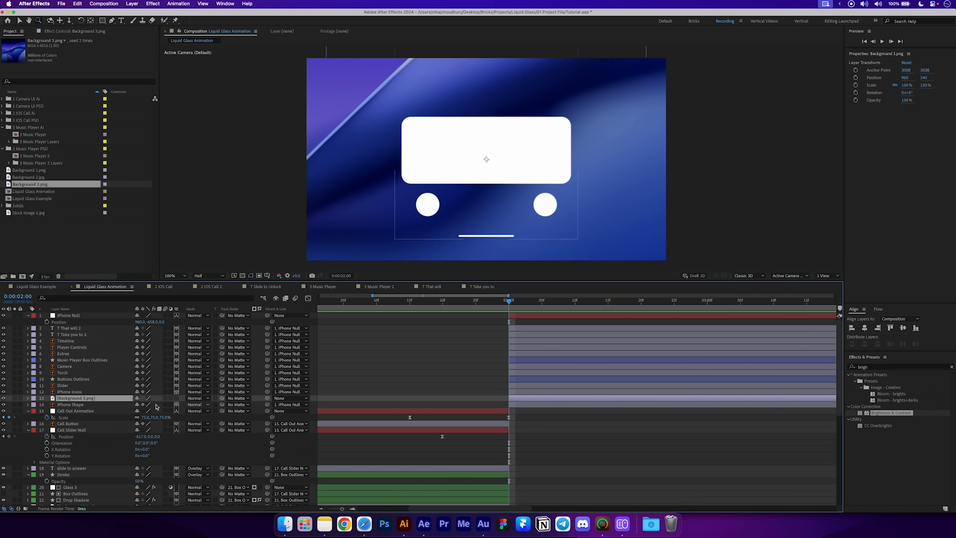
left_click(88, 399)
left_click_drag(222, 398, 114, 404)
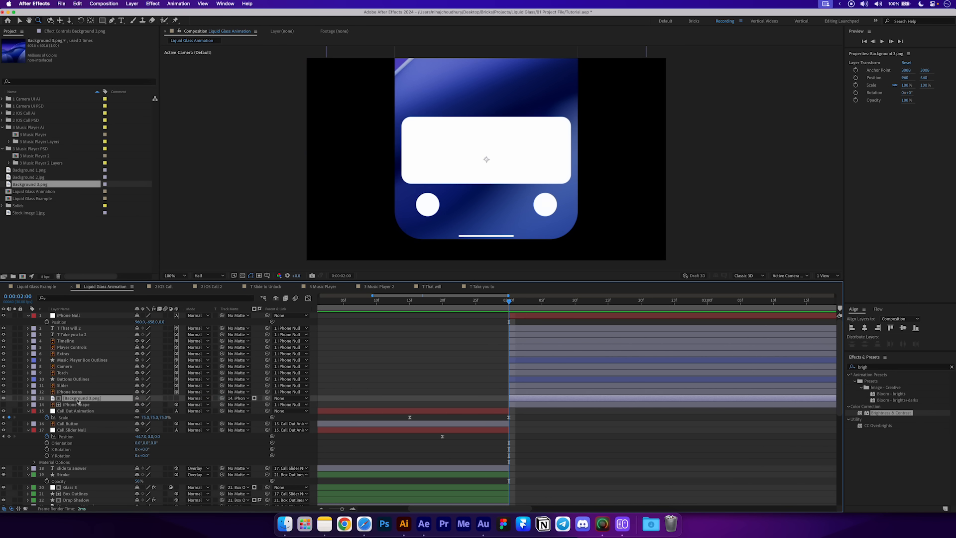
Set the Background 3.png layer's scale to 20%.
key("s")
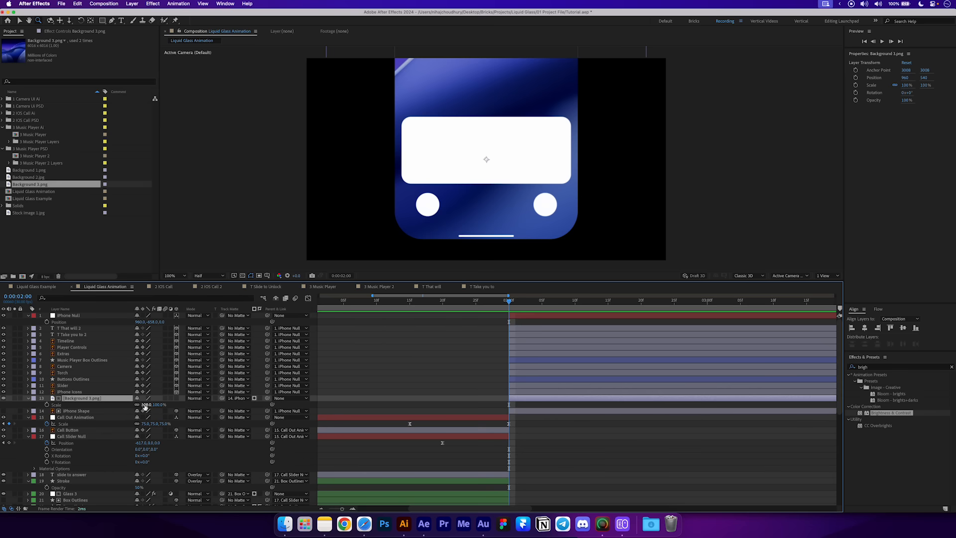
left_click_drag(145, 404, 121, 412)
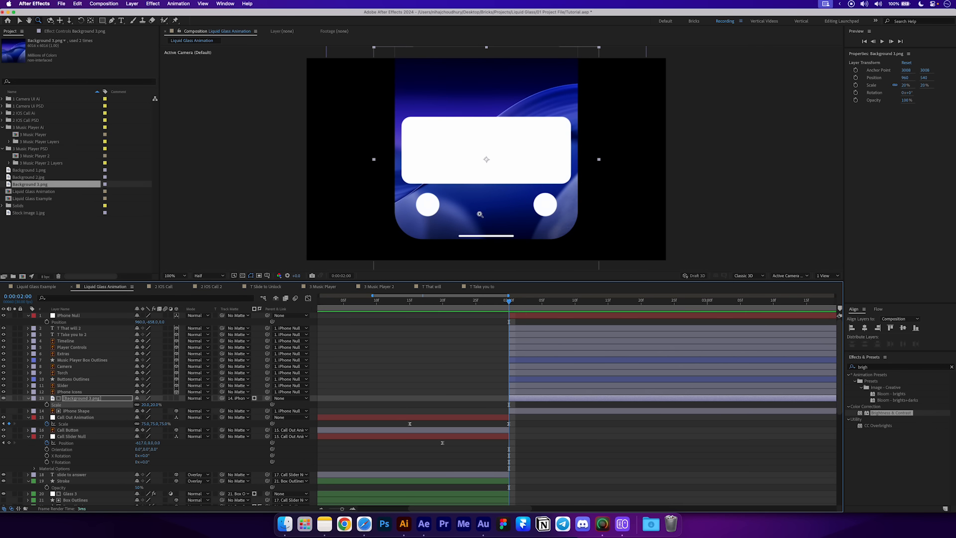
Move the Background 3.png layer up to a Y position of about 446 within the phone shape.
left_click_drag(481, 216, 481, 198)
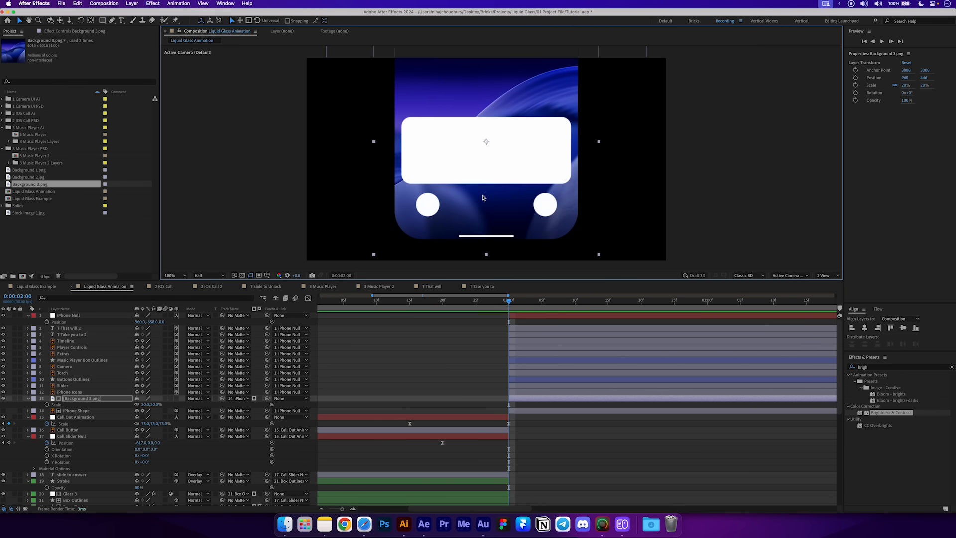
left_click(28, 399)
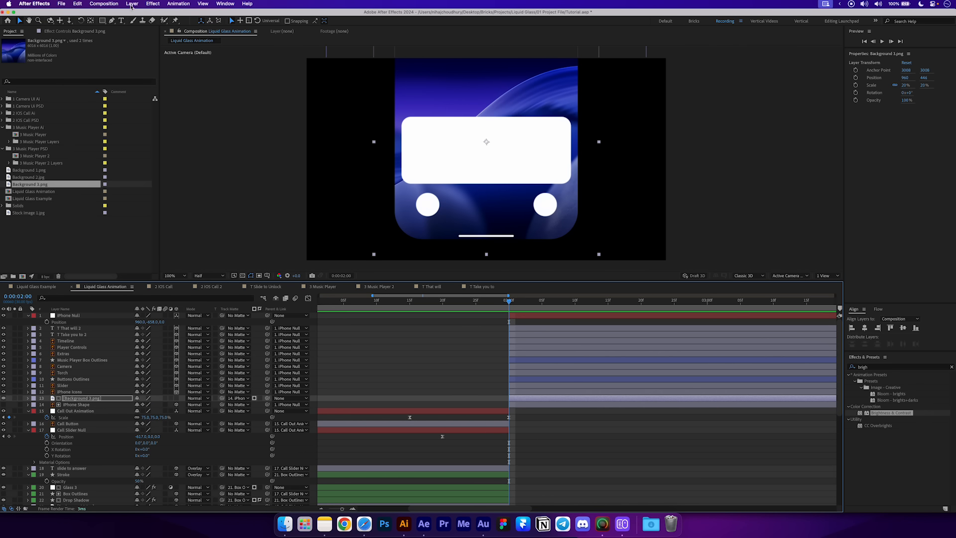
Create a white comp-size solid named Background, starting at 0:00:02:00, and place it directly below iPhone Shape.
left_click(131, 4)
mouse_move(149, 13)
left_click(224, 31)
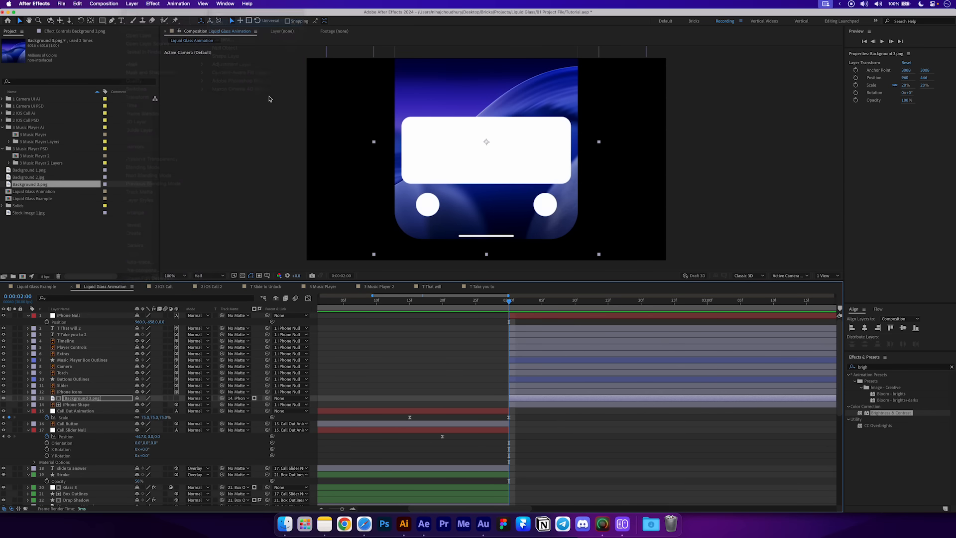
type("Background")
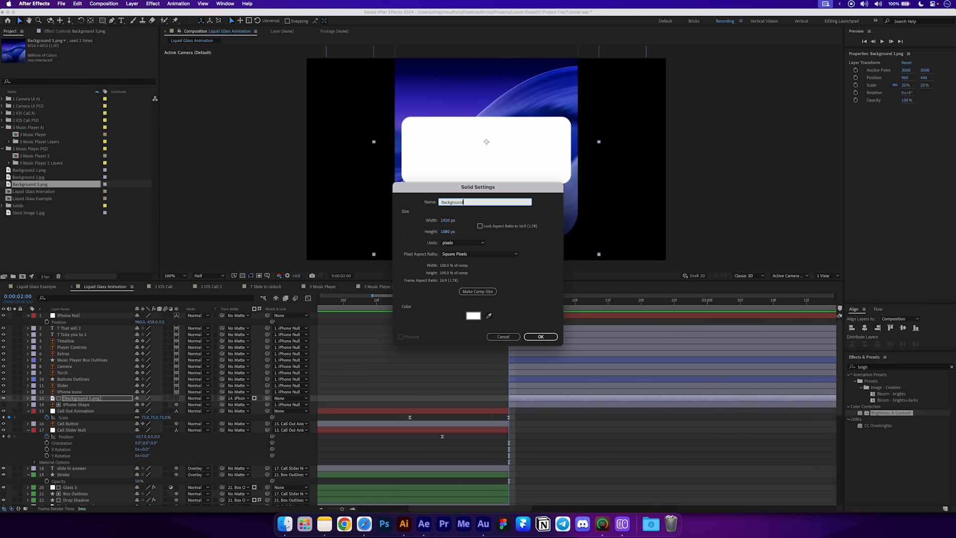
key("Return")
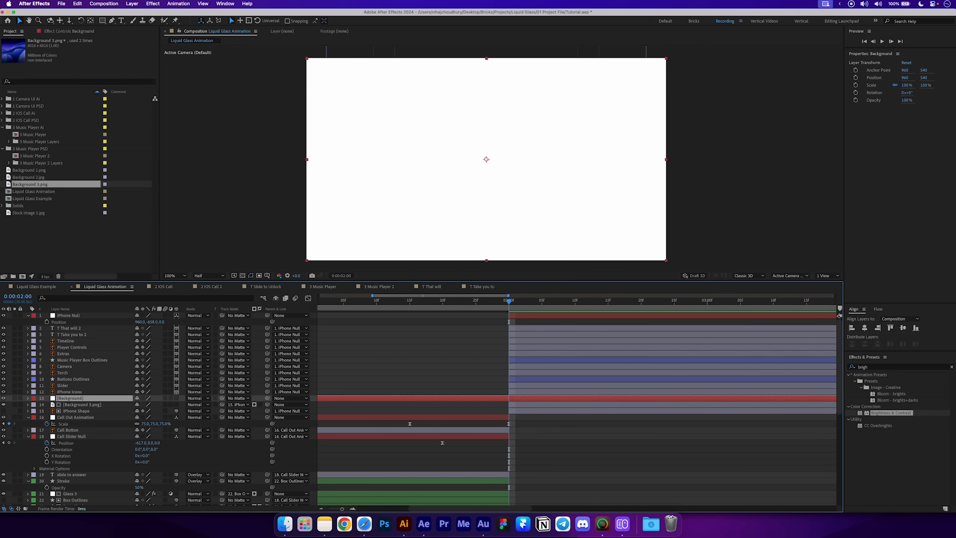
key("alt+[")
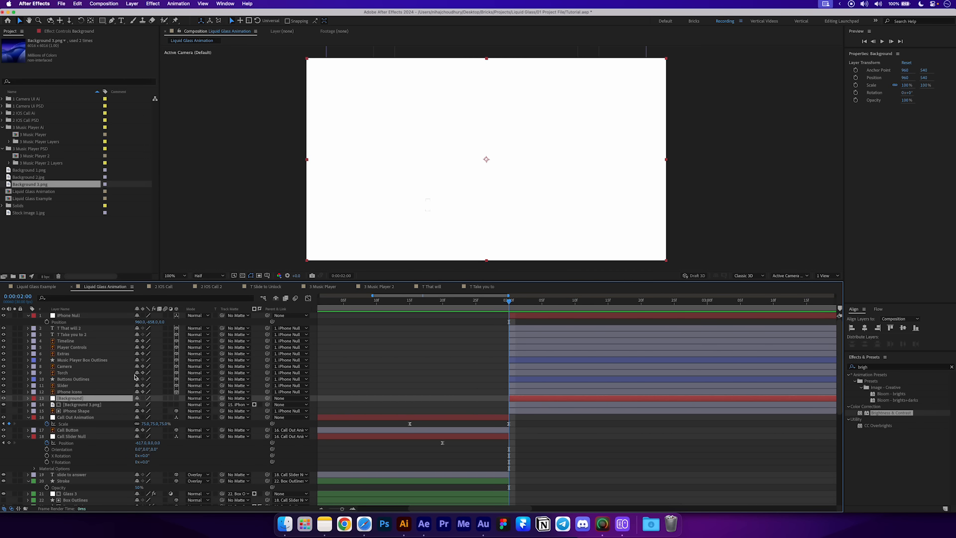
left_click_drag(102, 400, 106, 413)
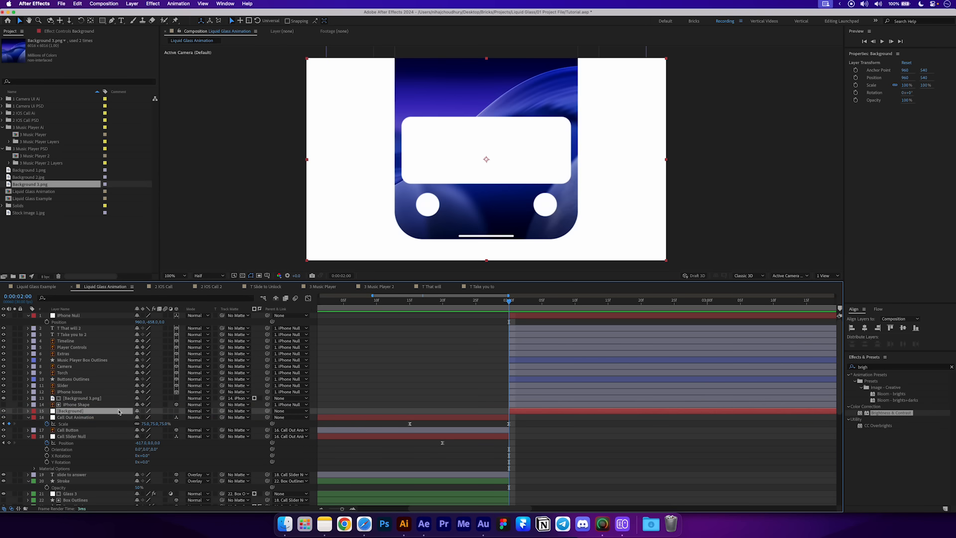
Apply the 4-Color Gradient effect to the Background solid.
left_click(896, 367)
type("4-co")
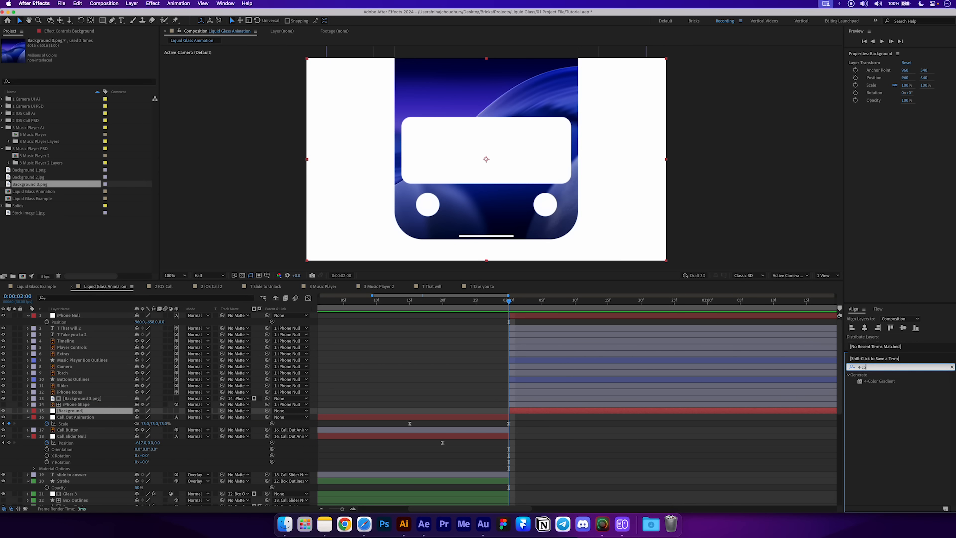
left_click_drag(880, 381, 621, 412)
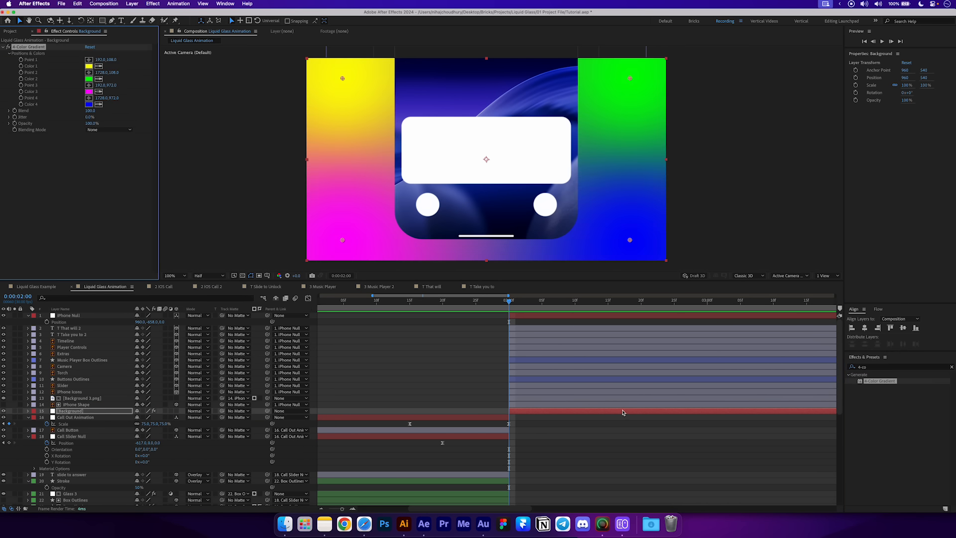
Set Color 1 and Color 4 of the Background's 4-Color Gradient to white.
left_click(89, 66)
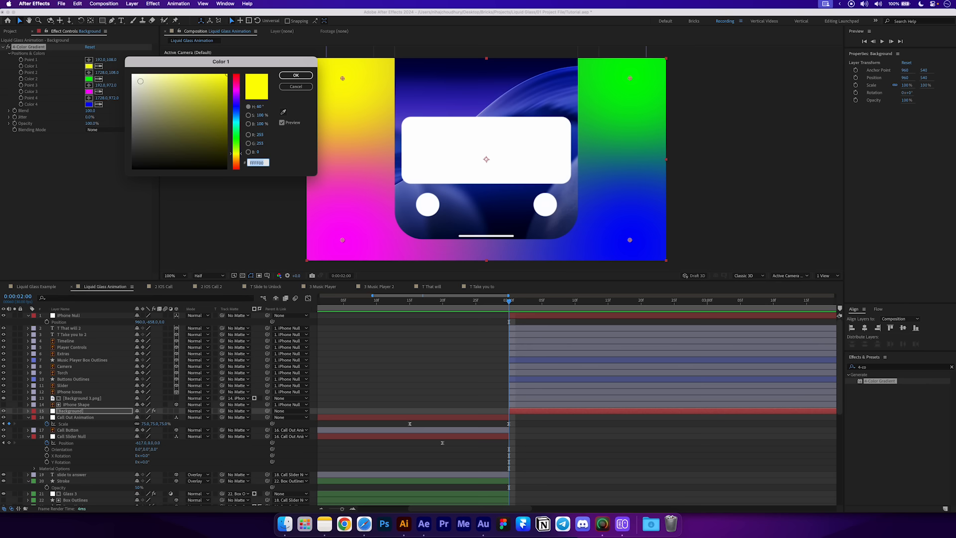
left_click_drag(137, 79, 120, 68)
left_click(291, 77)
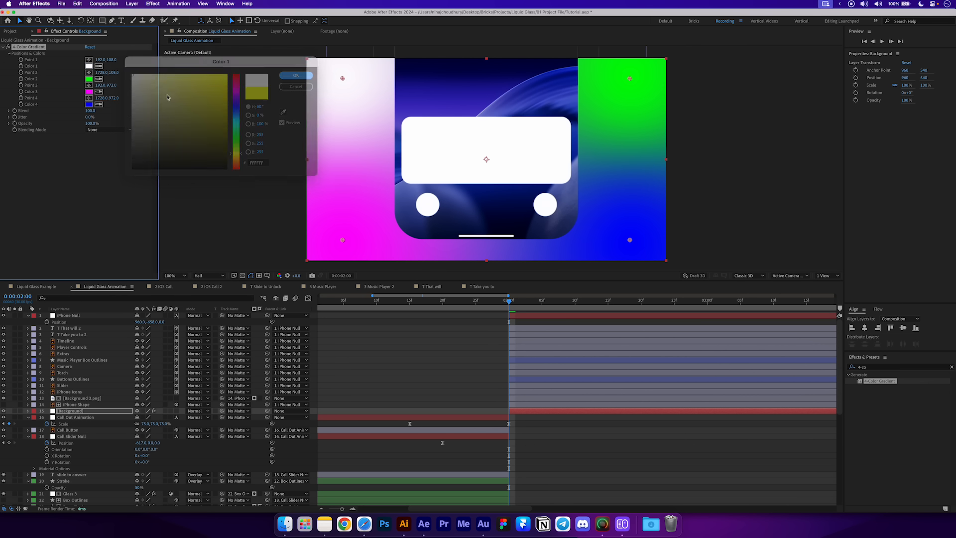
left_click(89, 104)
left_click_drag(174, 107, 112, 68)
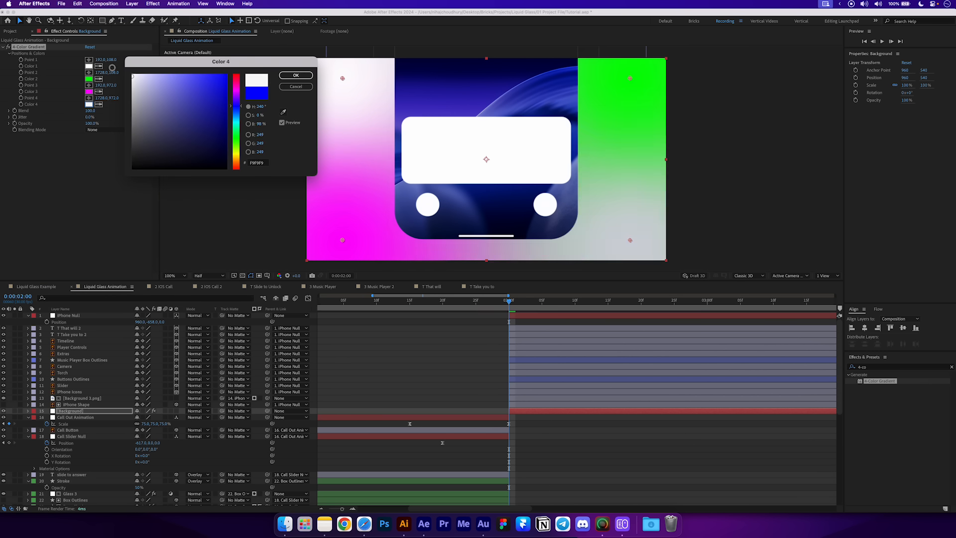
left_click(282, 77)
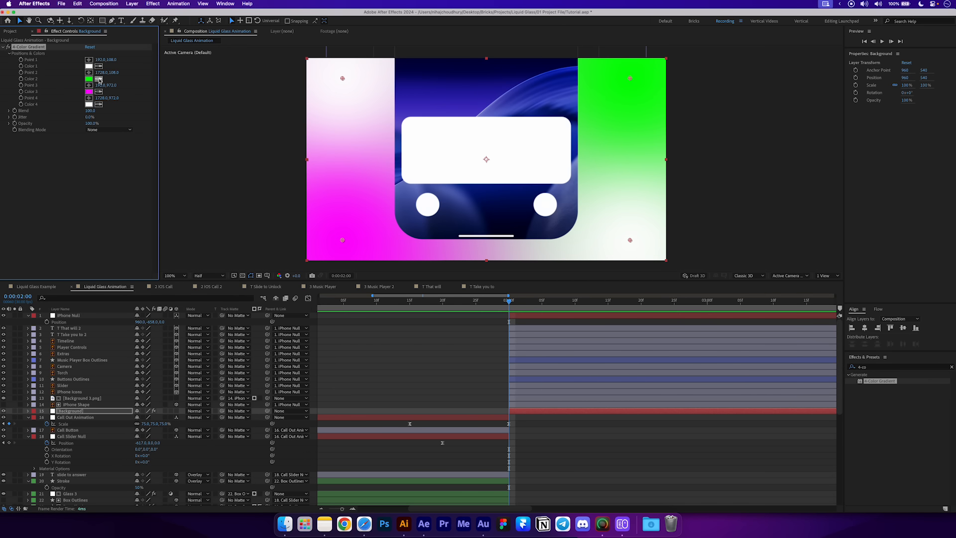
Set the gradient's Color 2 to a pale lavender blue and sample that same color for Color 3.
left_click(88, 78)
left_click(236, 113)
left_click_drag(227, 76, 153, 88)
left_click_drag(236, 113, 236, 109)
left_click(295, 76)
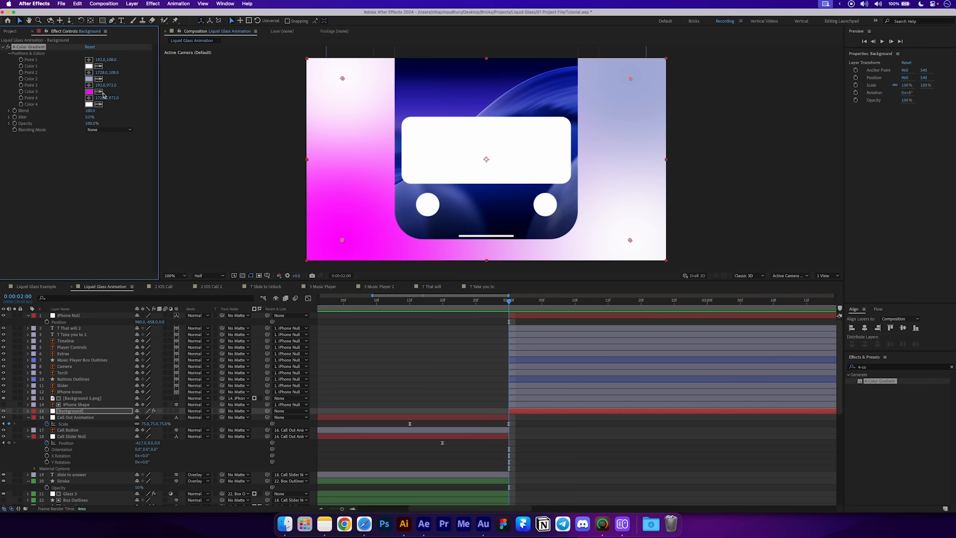
left_click(99, 92)
left_click(89, 79)
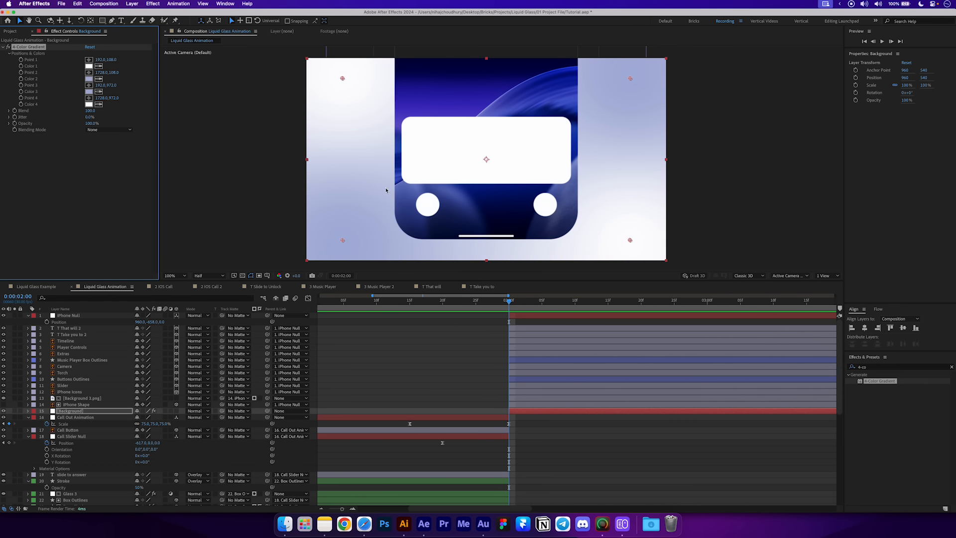
left_click(562, 449)
Create a shape layer from the iPhone Shape vector layer, place it below iPhone Shape and rename it iPhone Stroke.
key("space")
left_click_drag(474, 218, 411, 214)
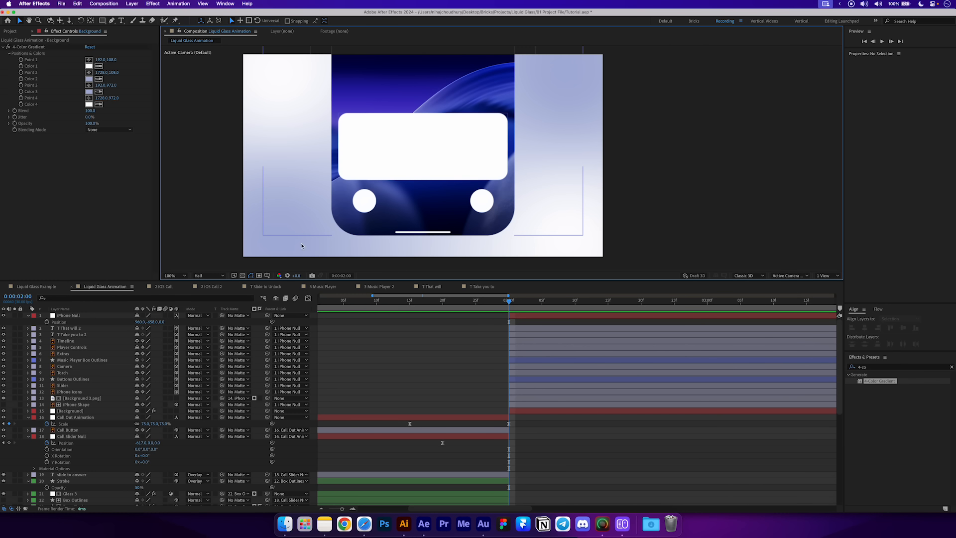
left_click(90, 405)
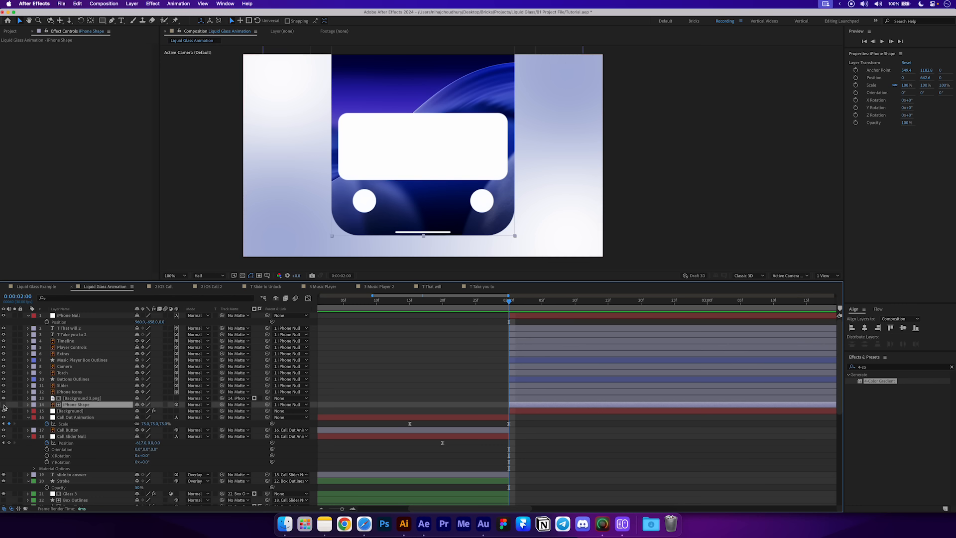
right_click(73, 407)
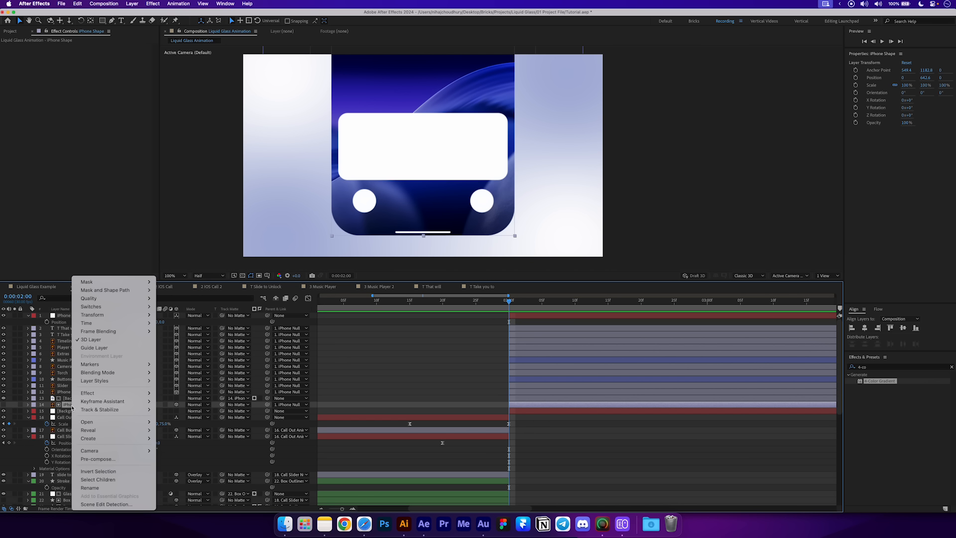
mouse_move(114, 438)
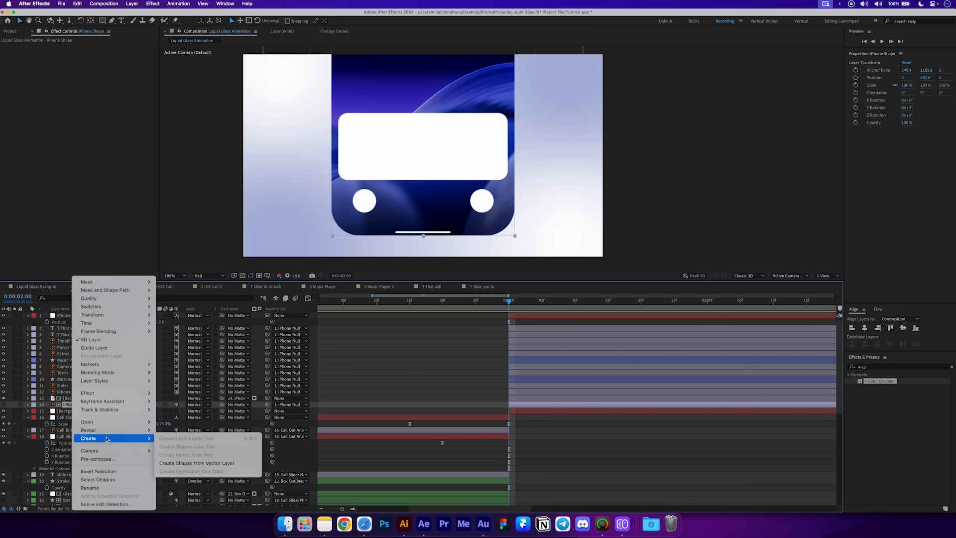
left_click(199, 463)
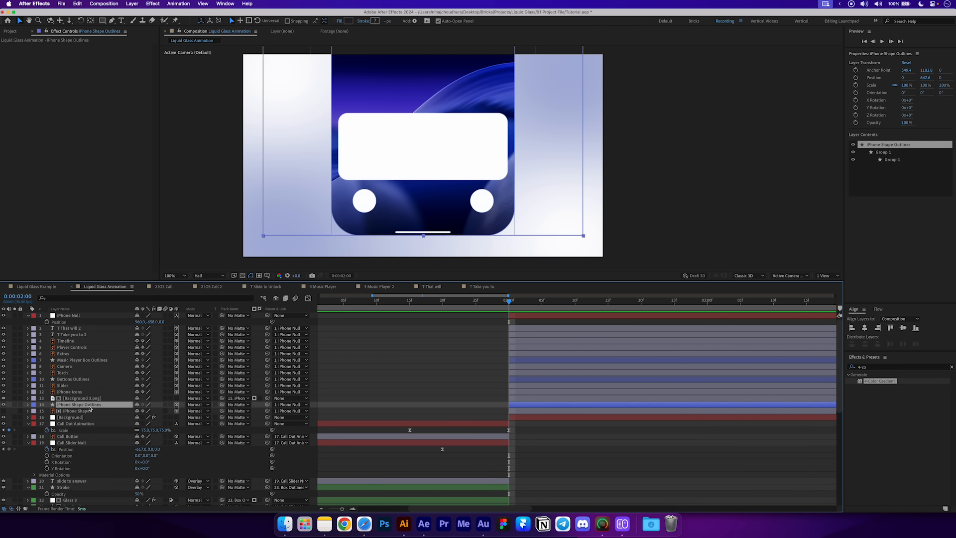
left_click_drag(89, 409, 86, 412)
key("Return")
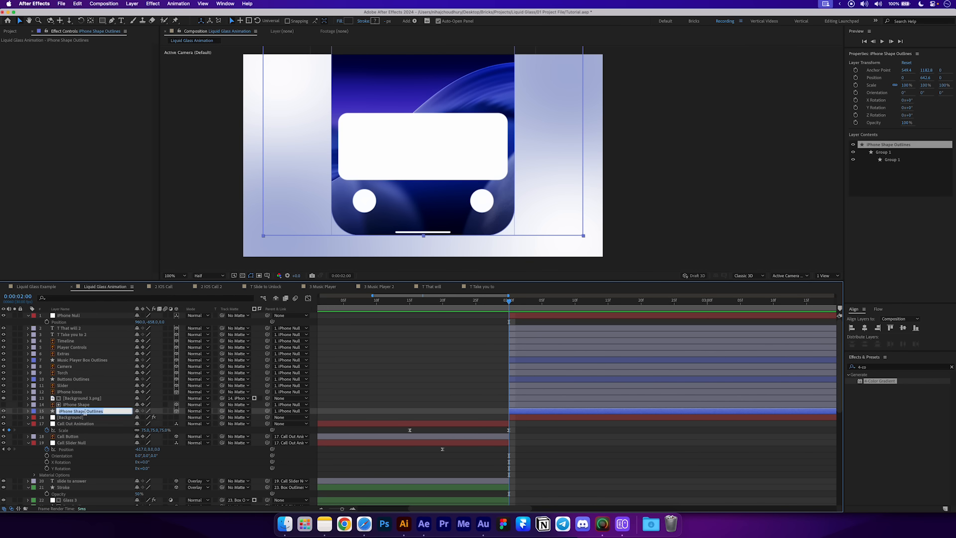
type("iPhone Stroke")
key("Return")
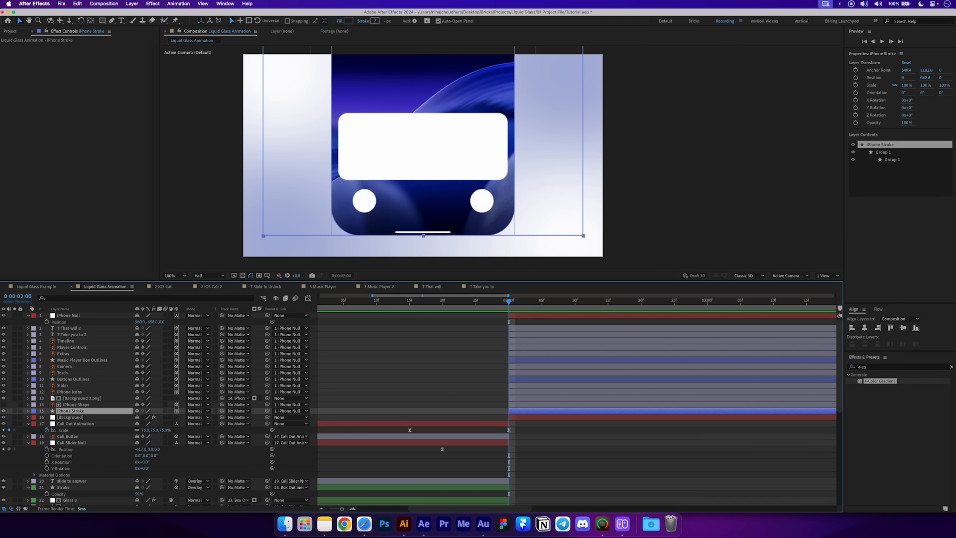
Add a black stroke with a width of 47 to the iPhone Stroke layer.
left_click(28, 411)
left_click(34, 417)
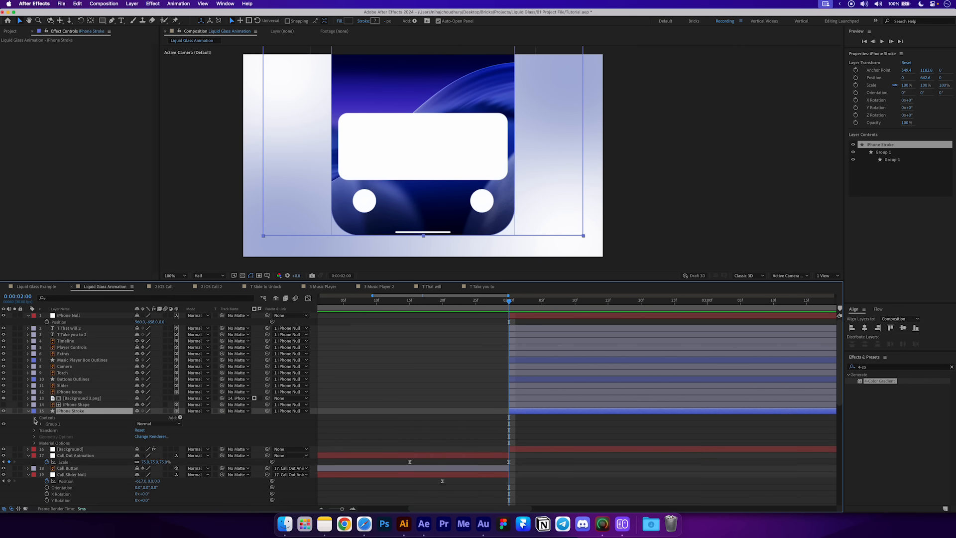
left_click(181, 418)
left_click(196, 401)
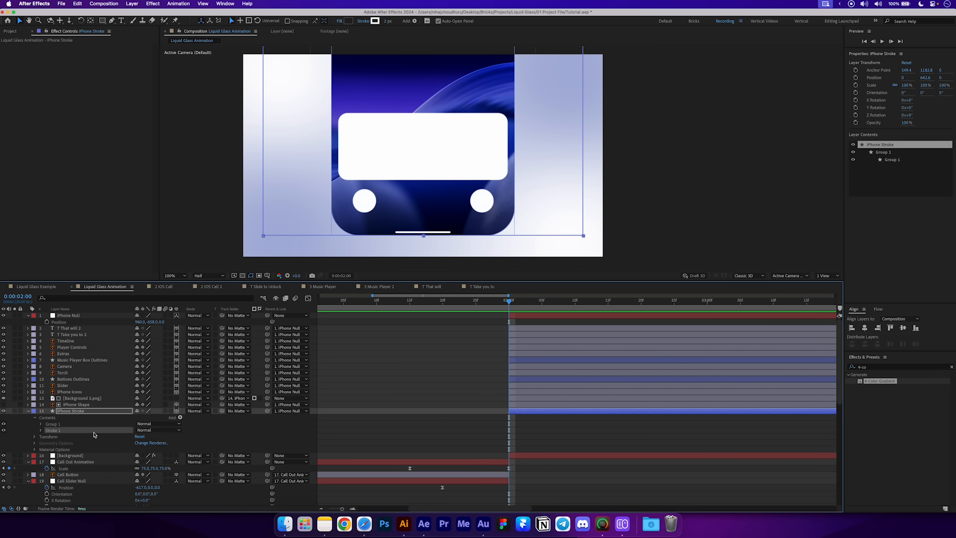
left_click(41, 430)
left_click(139, 442)
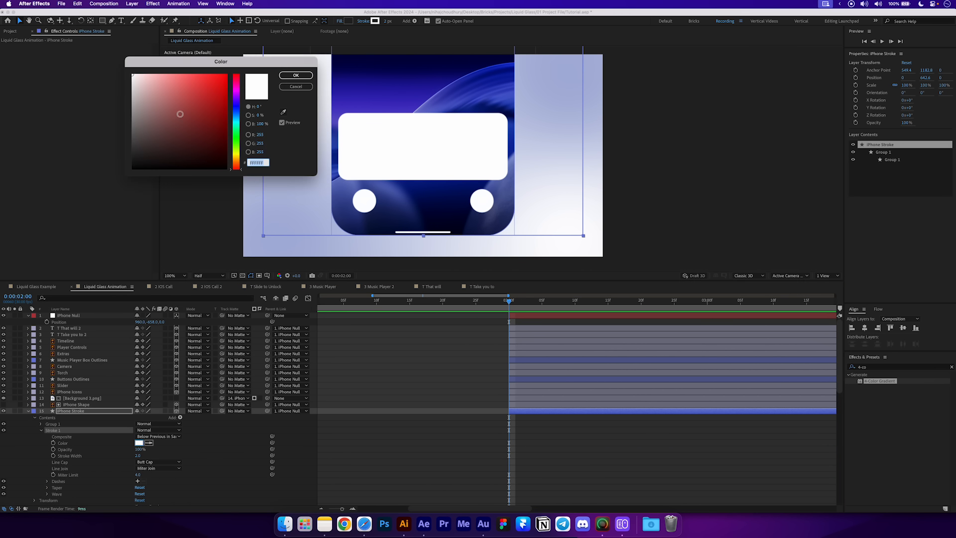
left_click_drag(179, 114, 95, 207)
left_click(296, 76)
left_click_drag(138, 456, 156, 455)
left_click(478, 437)
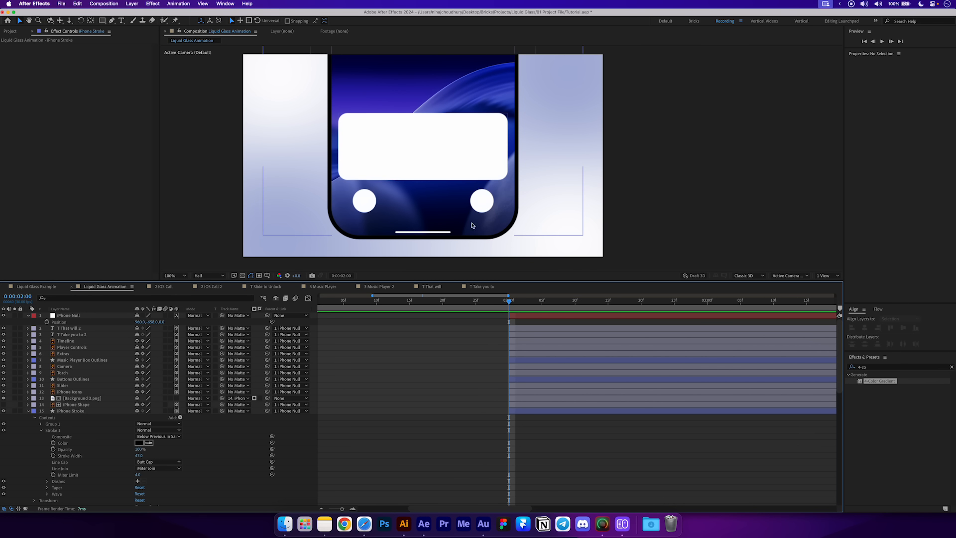
left_click(28, 411)
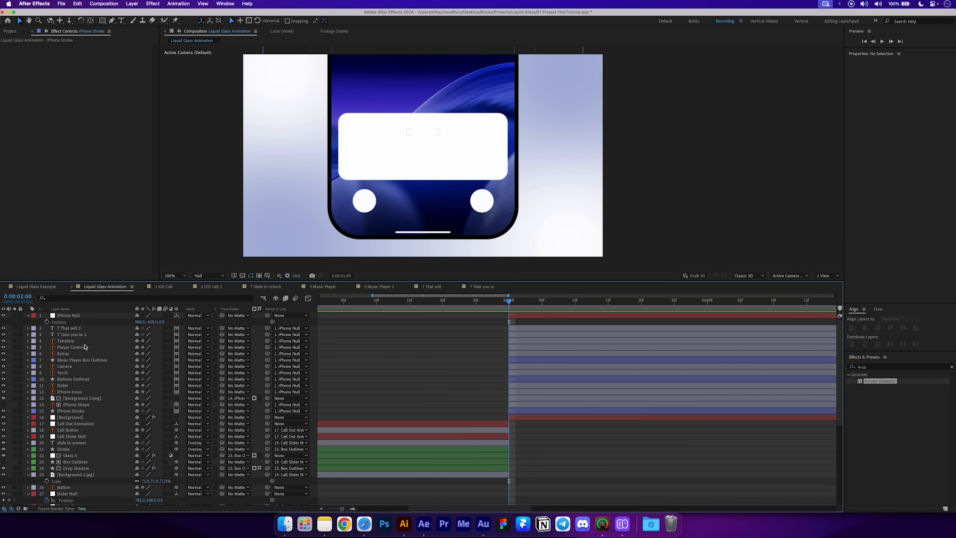
left_click(28, 316)
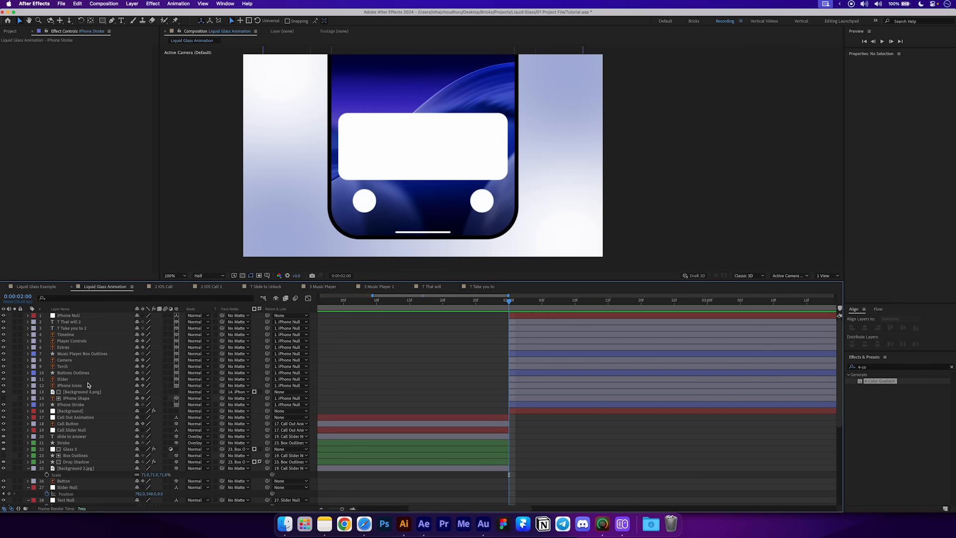
Give the layers from Slider through iPhone Stroke the Peach label color.
left_click(68, 387)
left_click(62, 379)
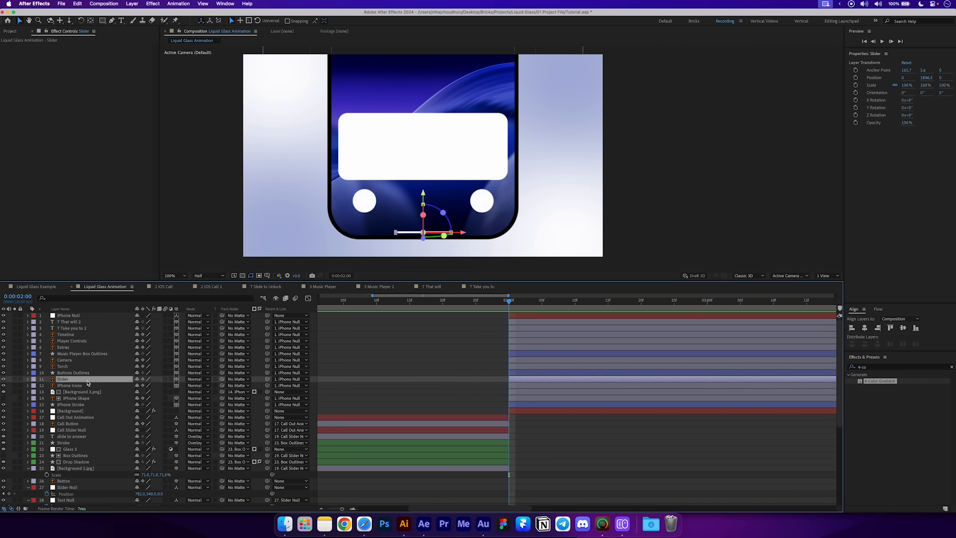
left_click(79, 405, "shift")
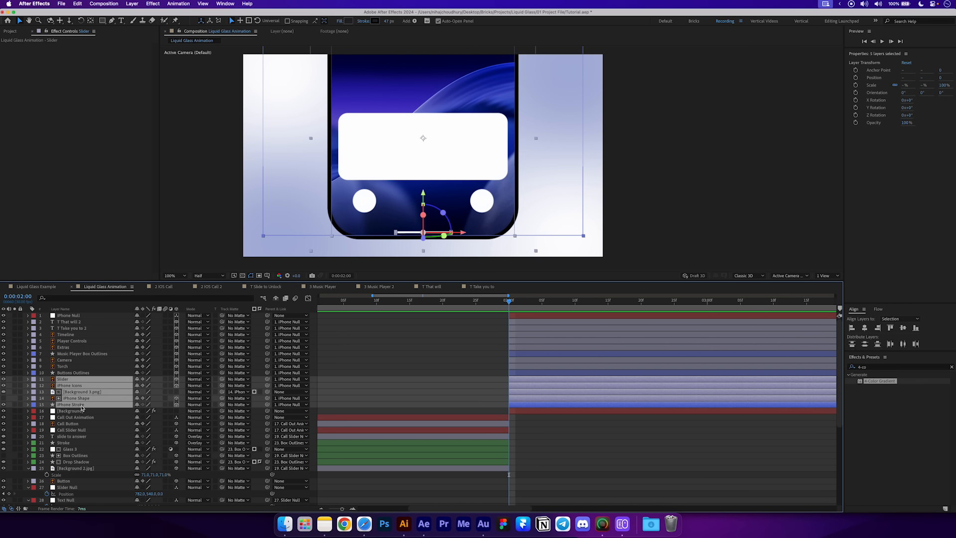
left_click(36, 399)
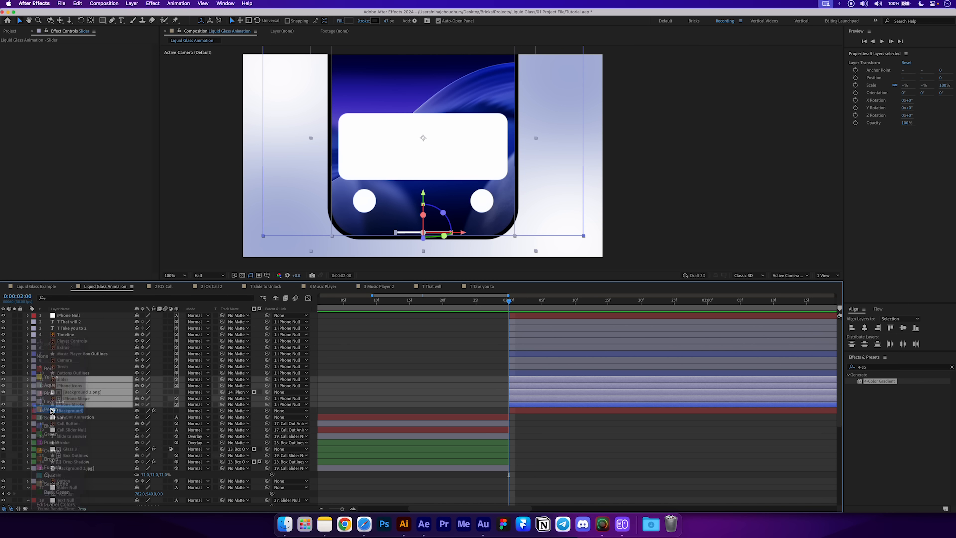
left_click(70, 401)
left_click(72, 412)
Give the Camera, Torch and Buttons Outlines layers the Green label color.
left_click(72, 375)
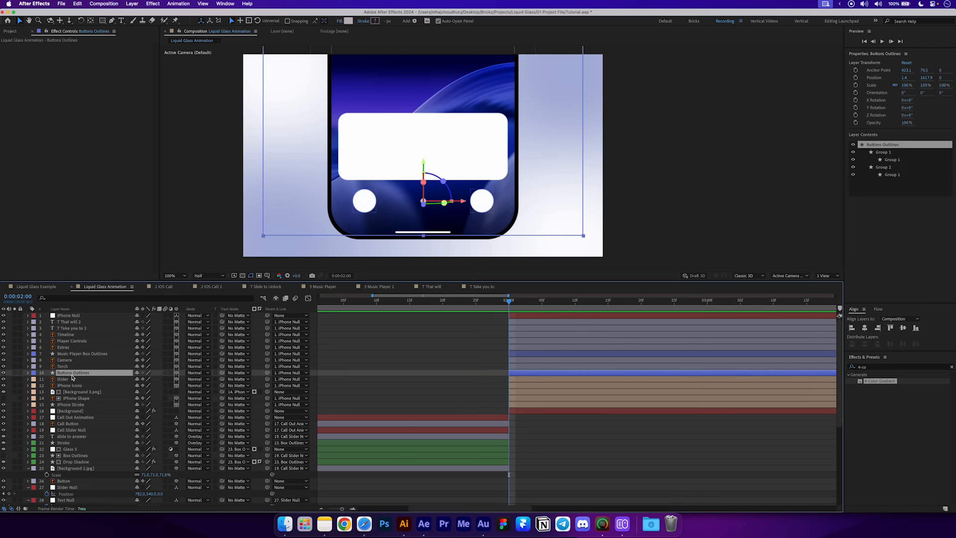
left_click(4, 373)
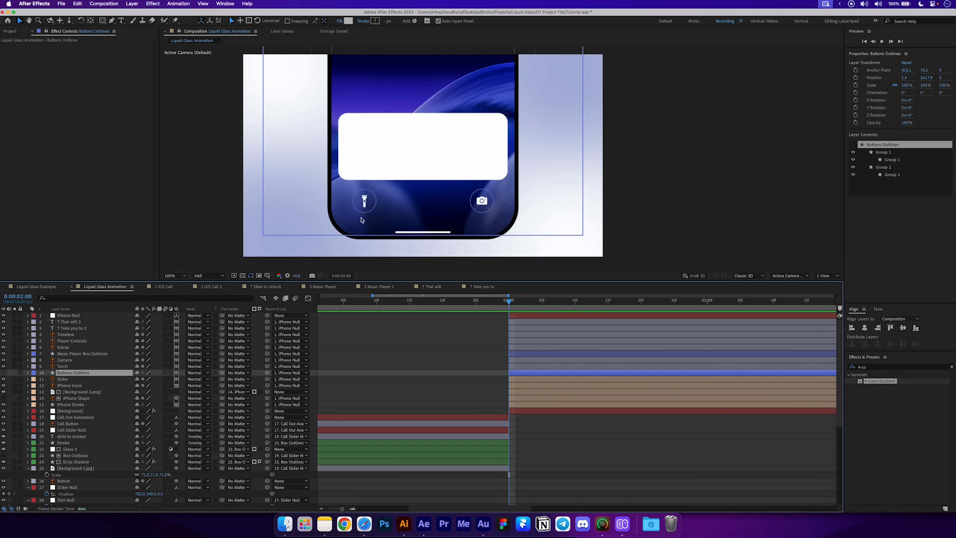
left_click(3, 373)
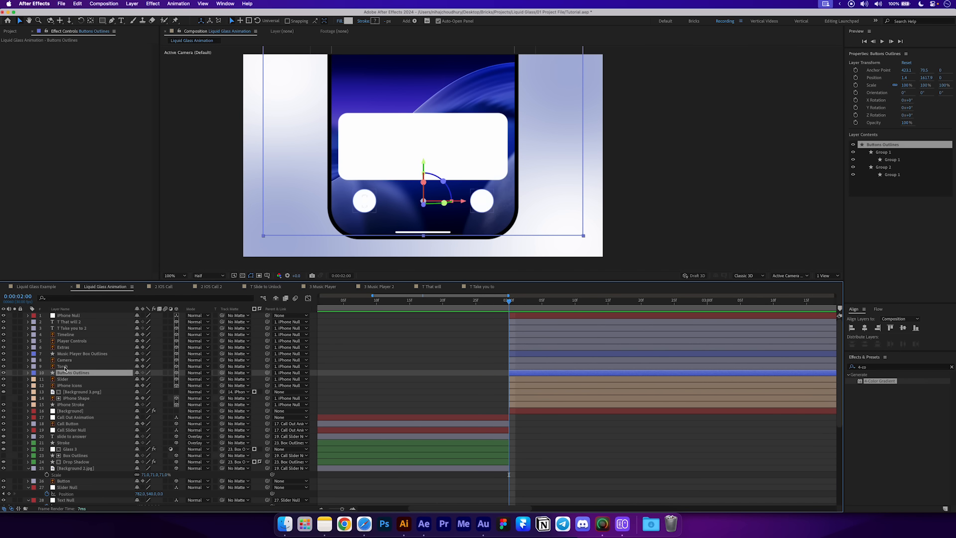
left_click(66, 362, "shift")
left_click(33, 373)
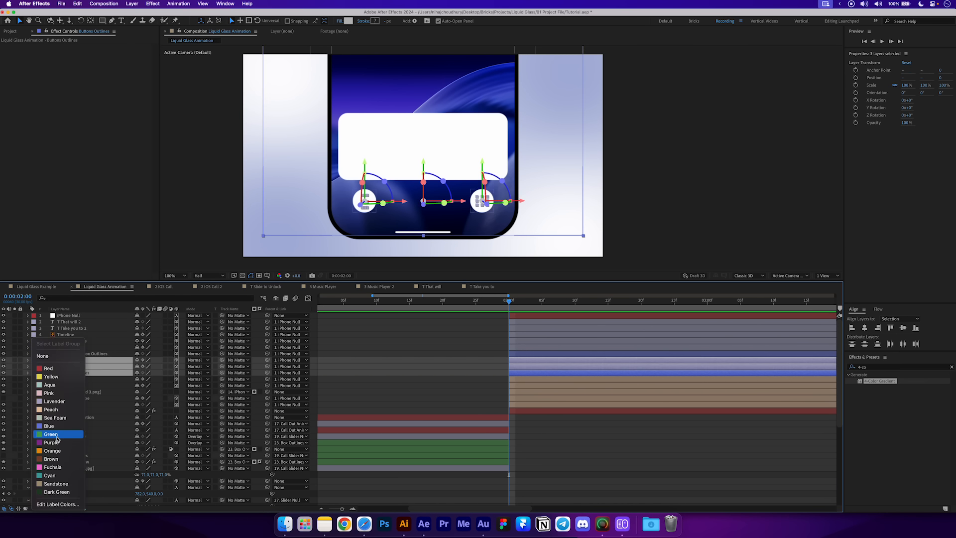
left_click(55, 435)
Give the layers from Timeline through Music Player Box Outlines the Purple label color.
left_click(78, 353)
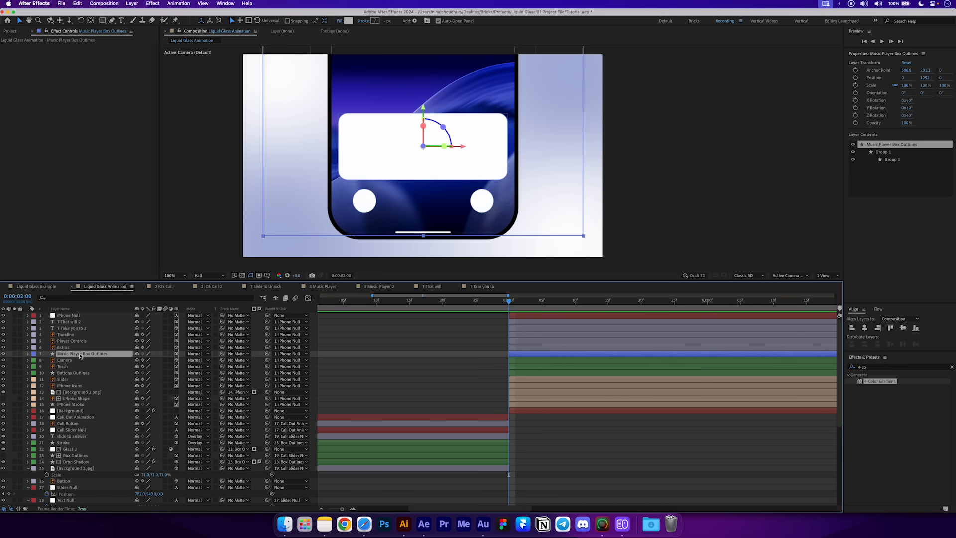
left_click(3, 354)
left_click(3, 341)
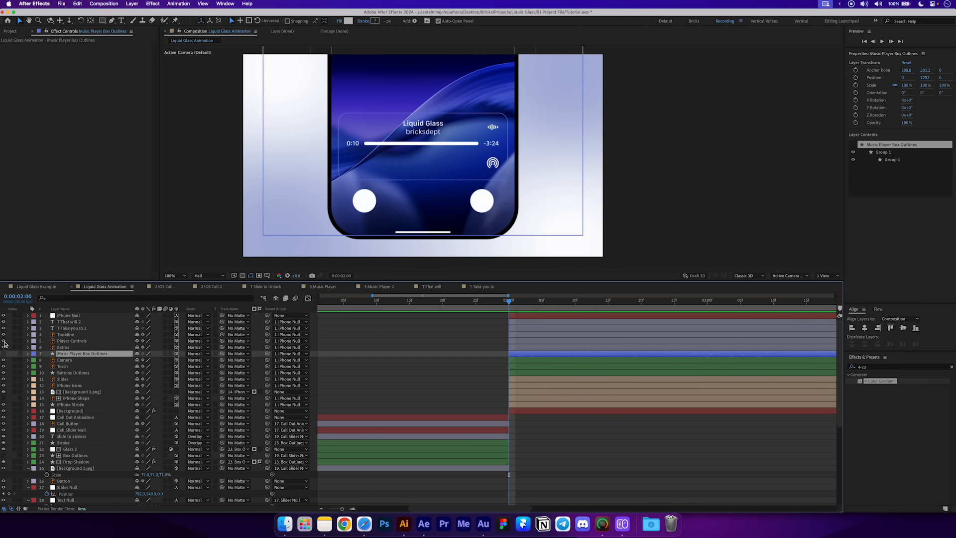
left_click(3, 341)
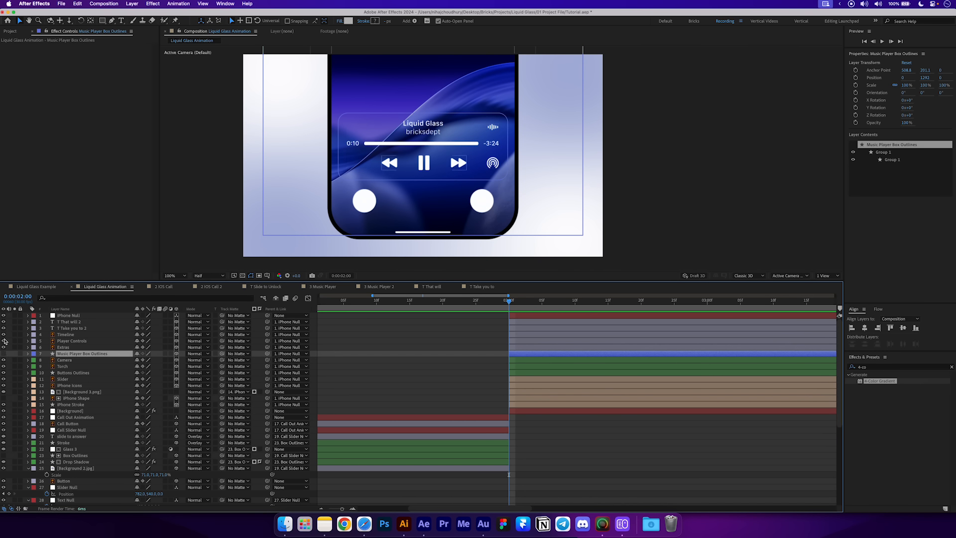
left_click(64, 334, "shift")
left_click(3, 354)
left_click(33, 353)
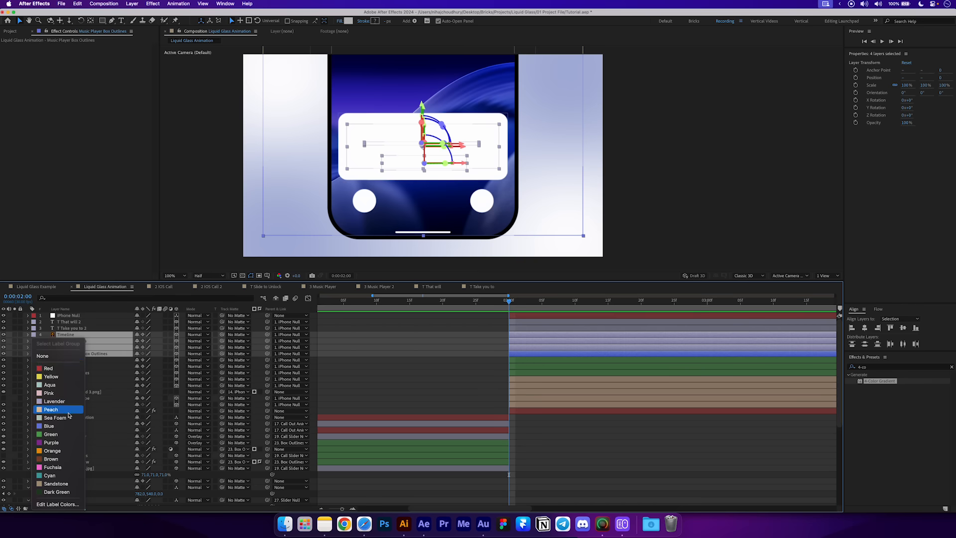
left_click(51, 442)
key("F2")
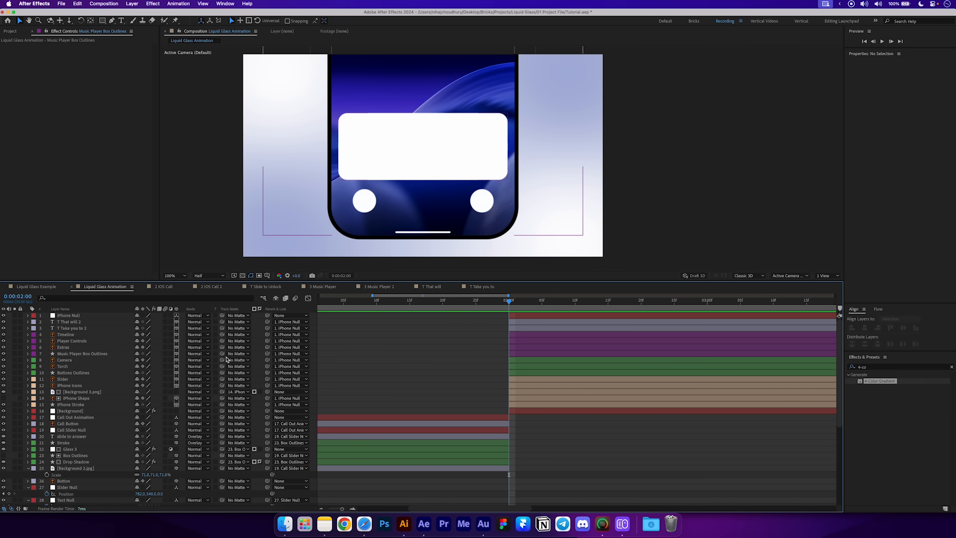
Duplicate the Glass 3 adjustment layer and place the copy directly above Music Player Box Outlines.
left_click(83, 374)
key("F2")
left_click(72, 354)
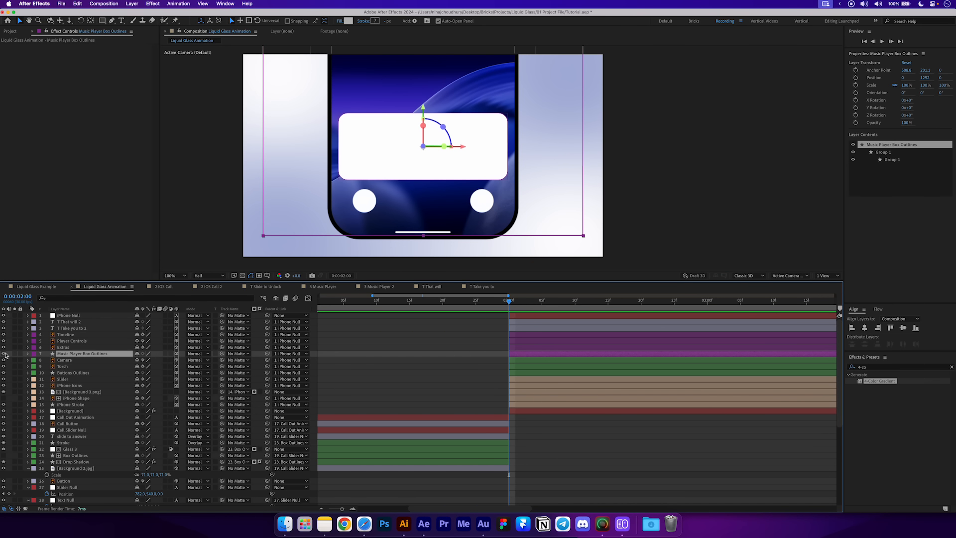
left_click(69, 450)
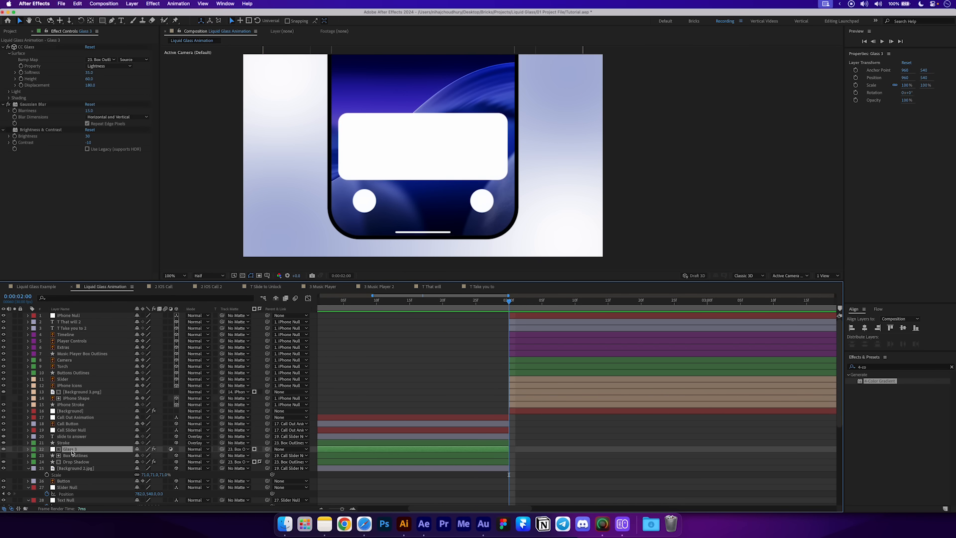
key("ctrl+d")
left_click_drag(72, 451, 64, 358)
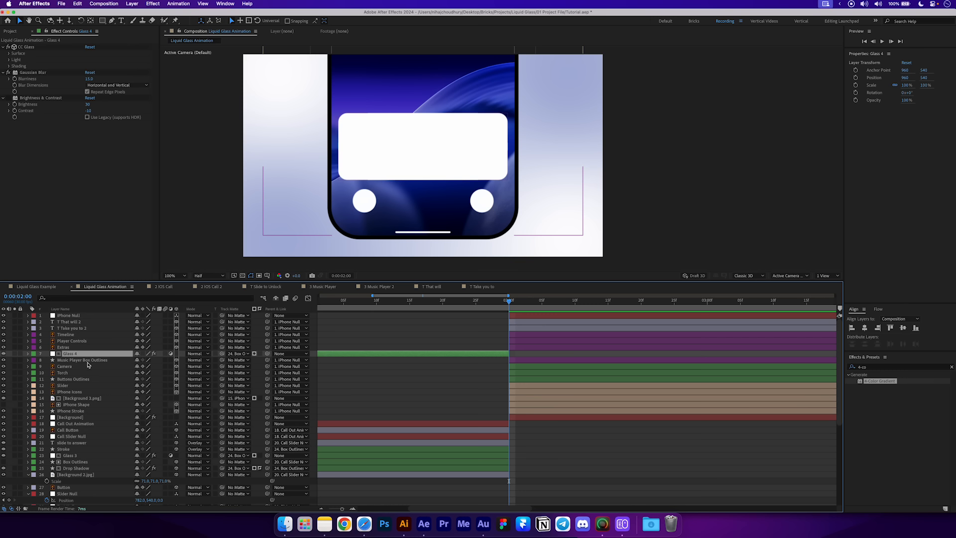
Start the Glass 4 layer at 0:00:02:00, extend its end across the music player scene and label it Purple.
key("bracketleft")
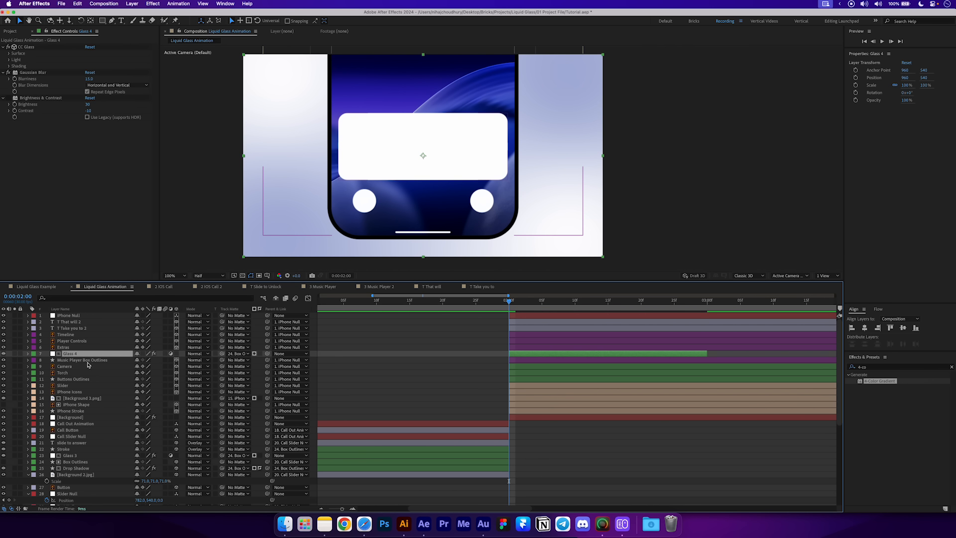
left_click_drag(707, 354, 826, 354)
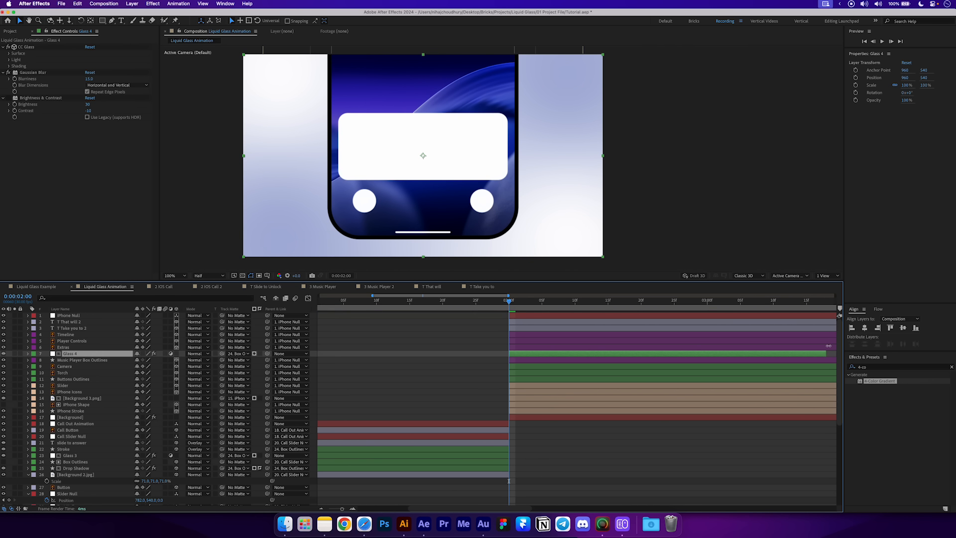
left_click(34, 354)
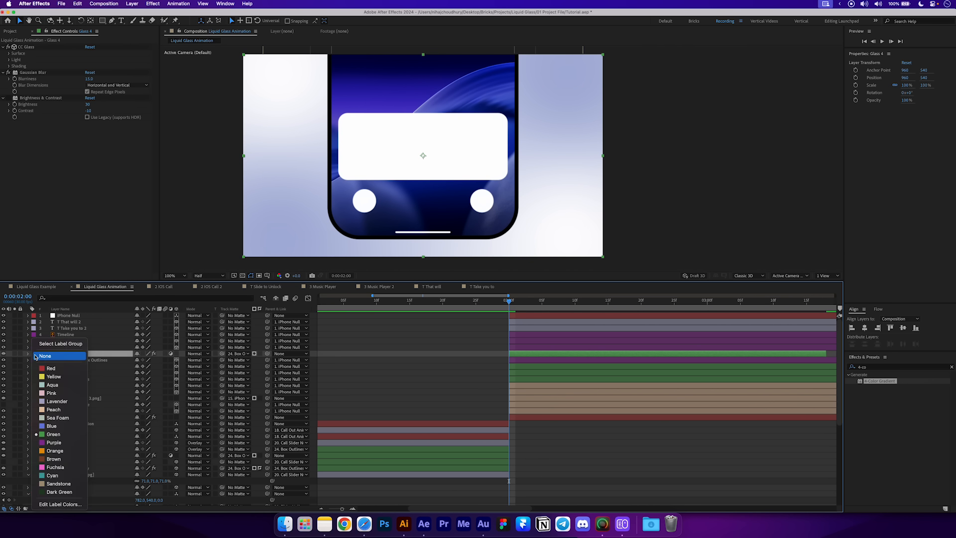
left_click(52, 442)
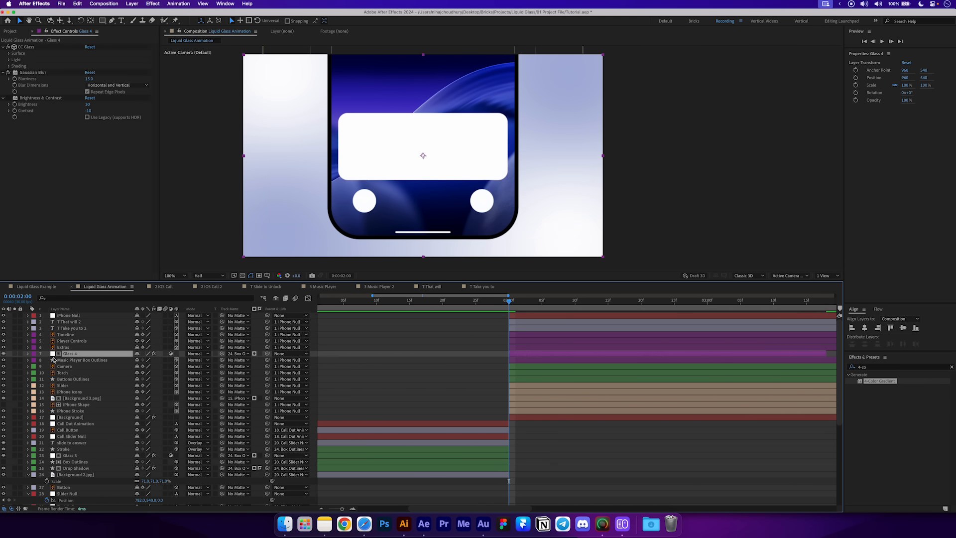
In Glass 4's CC Glass effect, set the Bump Map to Music Player Box Outlines, Softness to 25 and Displacement to 100.
left_click(9, 54)
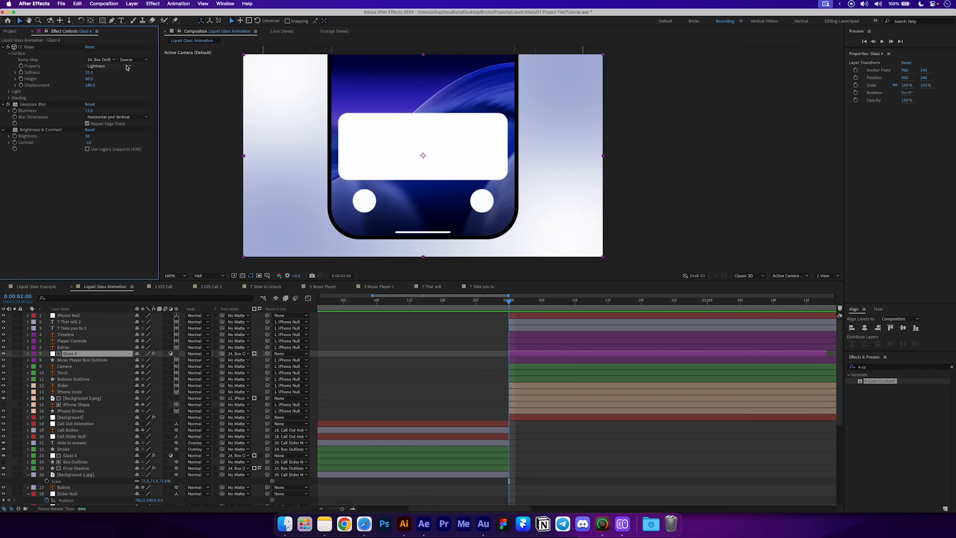
left_click(102, 60)
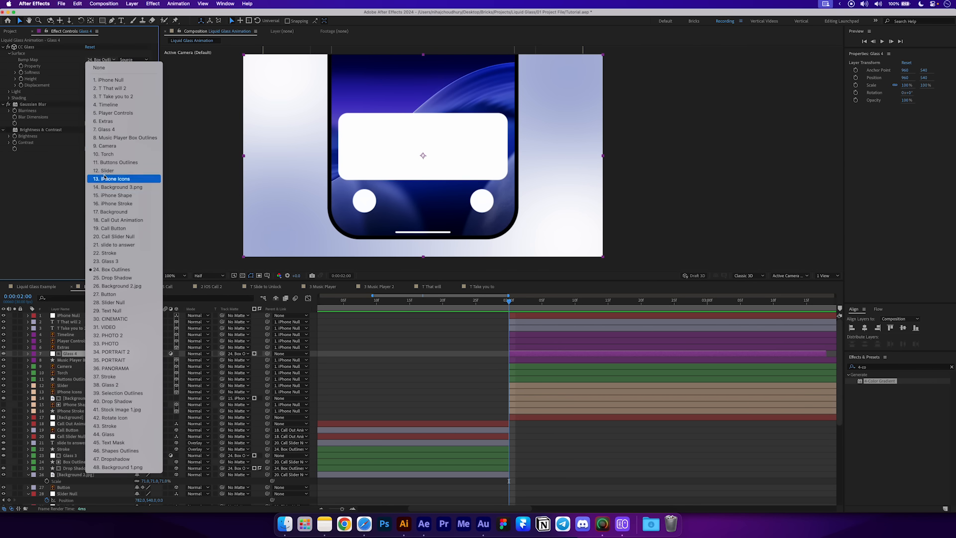
left_click(111, 139)
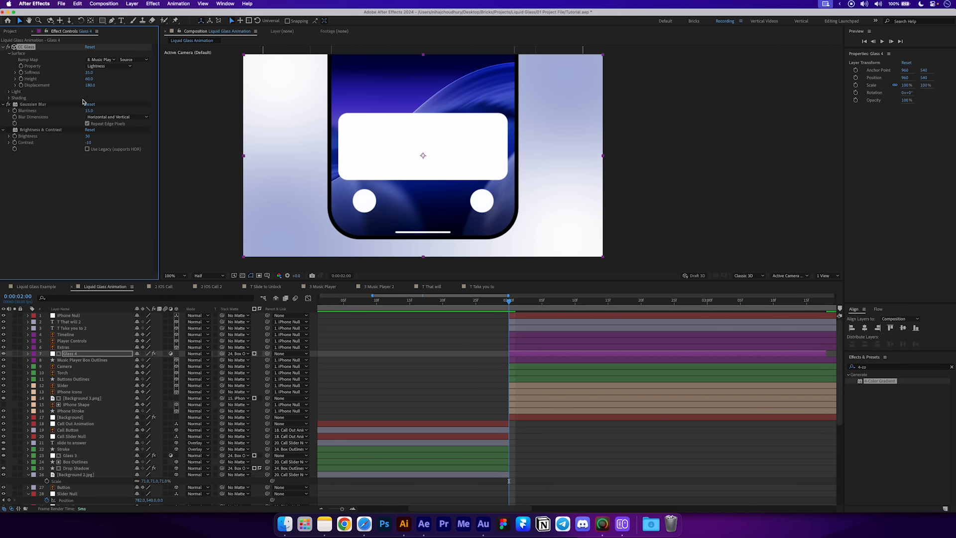
left_click(90, 73)
type("25")
left_click(77, 218)
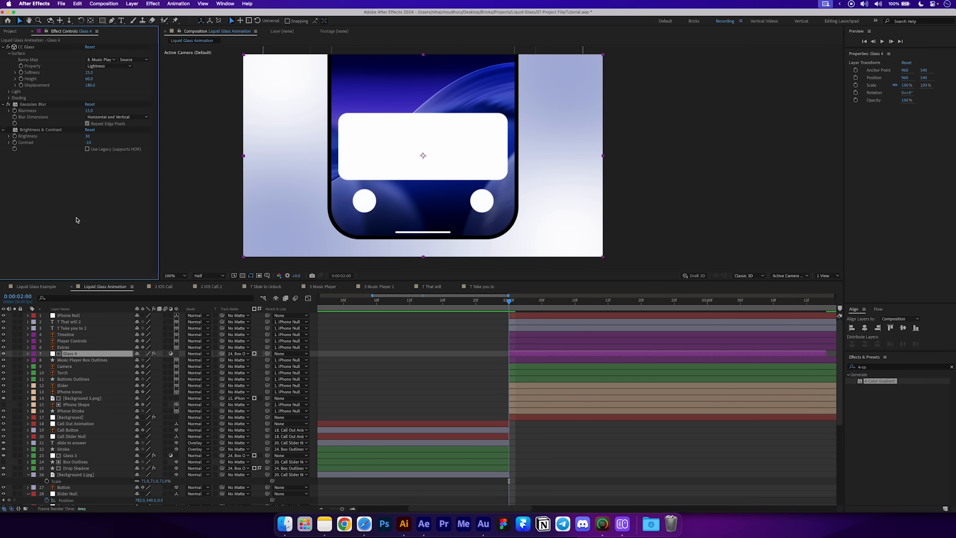
left_click(91, 86)
key("Return")
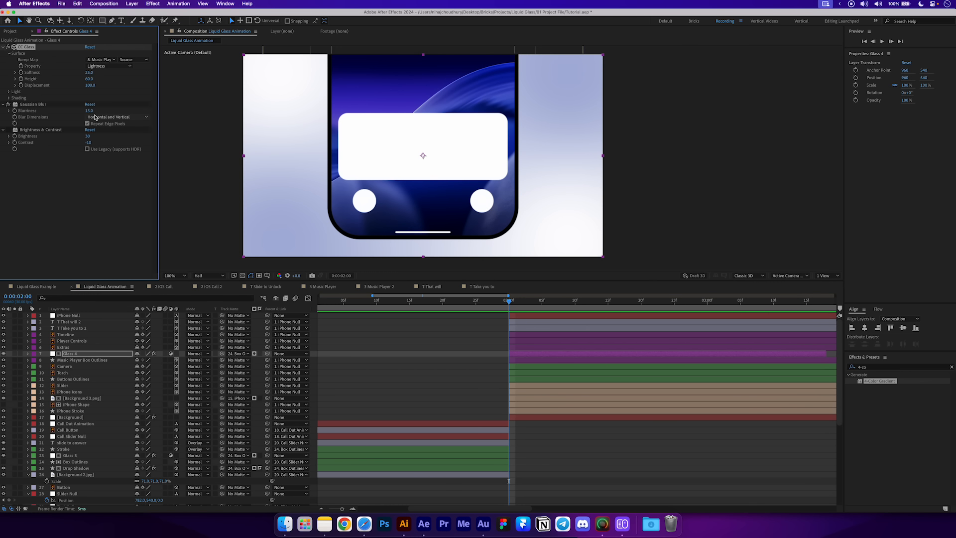
Set Glass 4's Gaussian Blur blurriness to 25 and use Music Player Box Outlines as its track matte.
left_click(89, 111)
type("25")
left_click(80, 182)
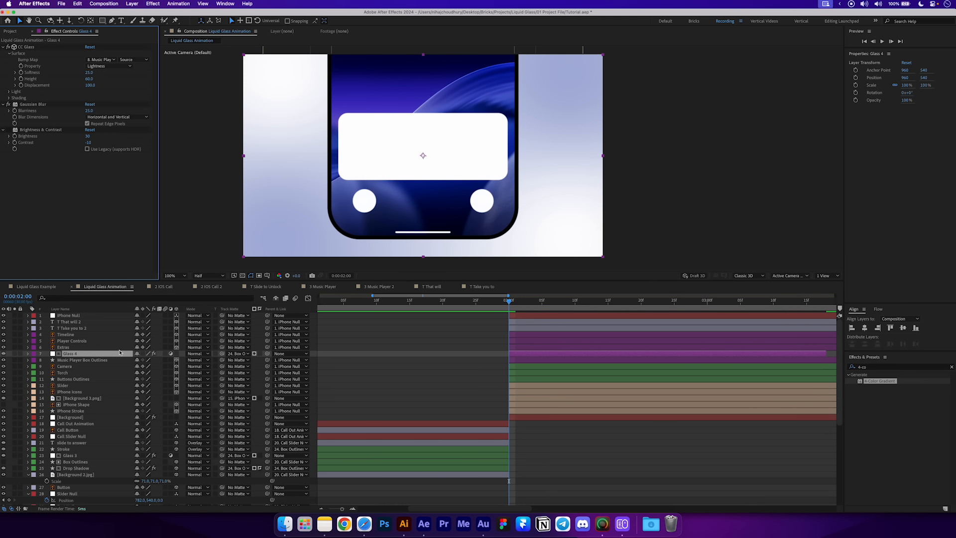
left_click_drag(222, 355, 77, 361)
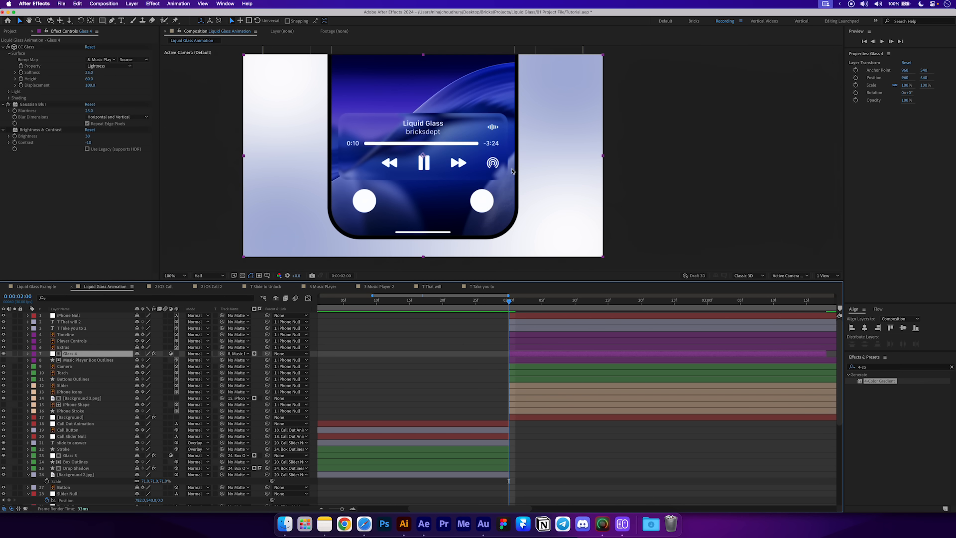
Duplicate Music Player Box Outlines twice and rename the copies Stroke and Drop Shadow.
left_click(94, 360)
key("super+d")
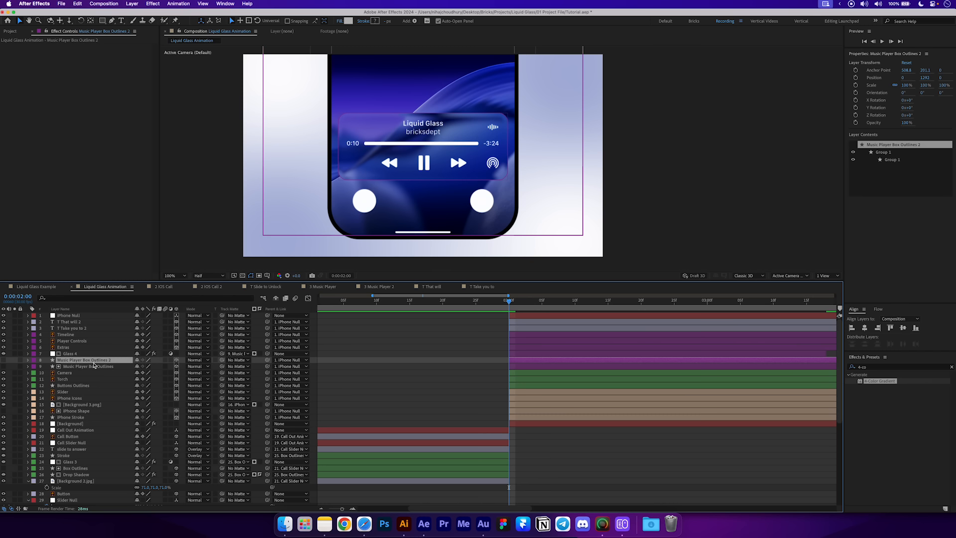
key("super+d")
left_click(93, 366)
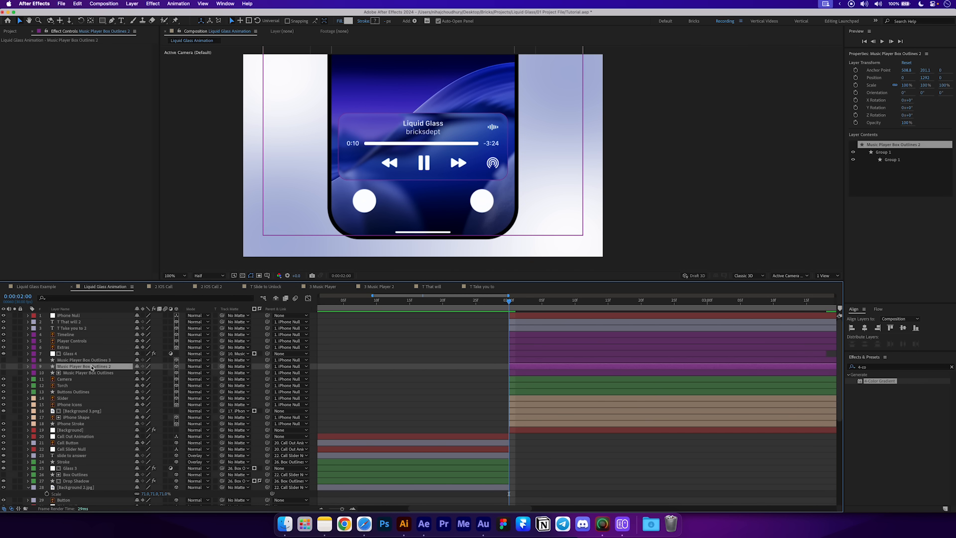
key("Return")
type("Stroke")
key("Return")
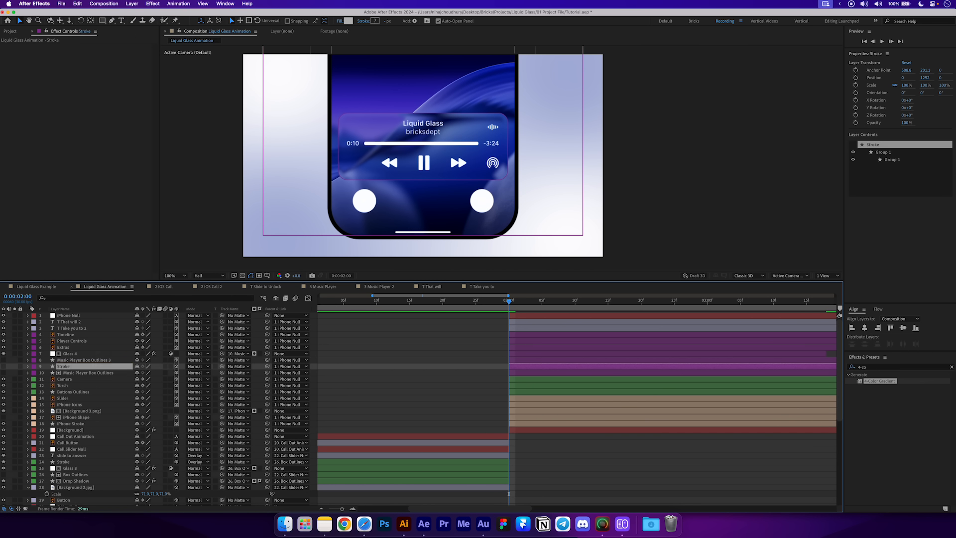
left_click(90, 360)
key("Return")
type("Drop Shadow")
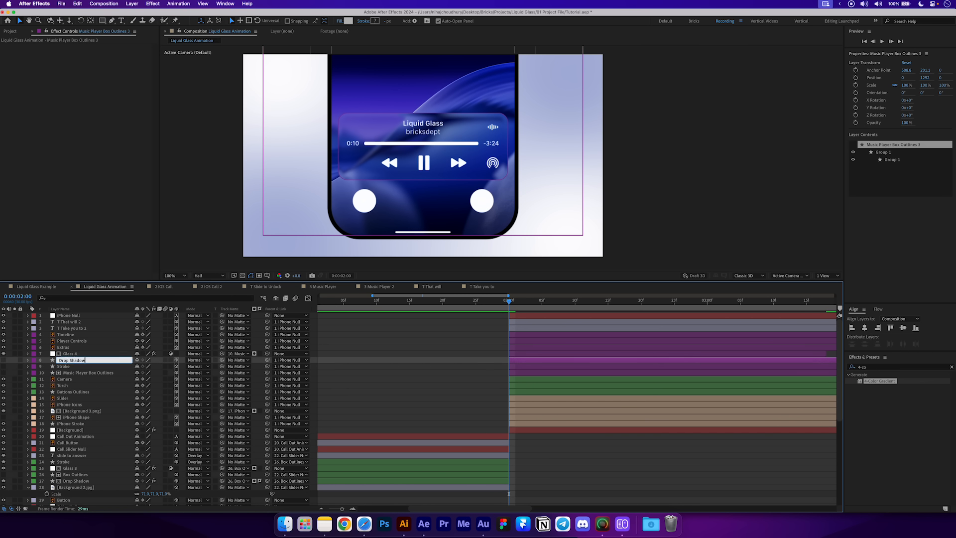
key("Return")
Place Stroke above Glass 4 and Drop Shadow below Music Player Box Outlines, and turn on the visibility of both layers.
mouse_move(66, 359)
left_mouse_down()
mouse_move(73, 375)
mouse_move(72, 354)
left_mouse_up()
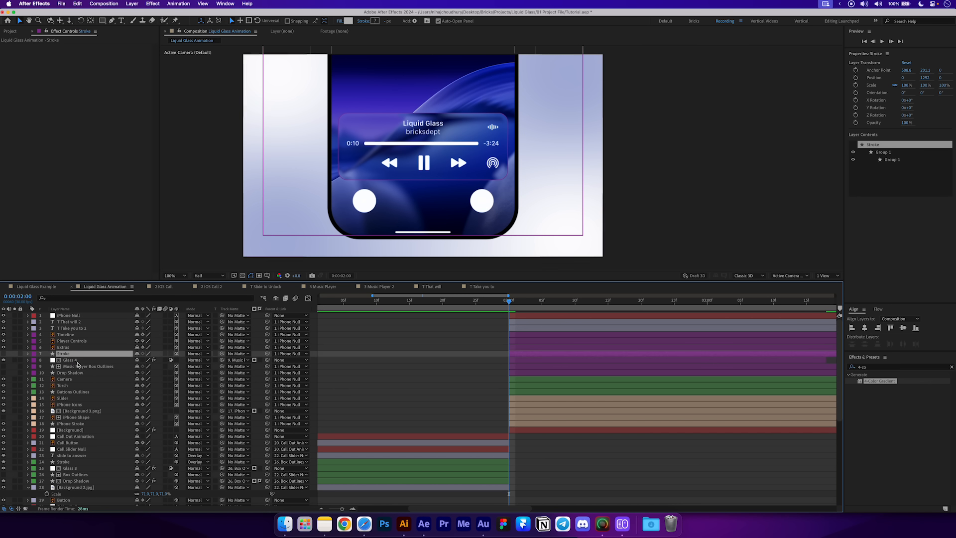
left_click(4, 360)
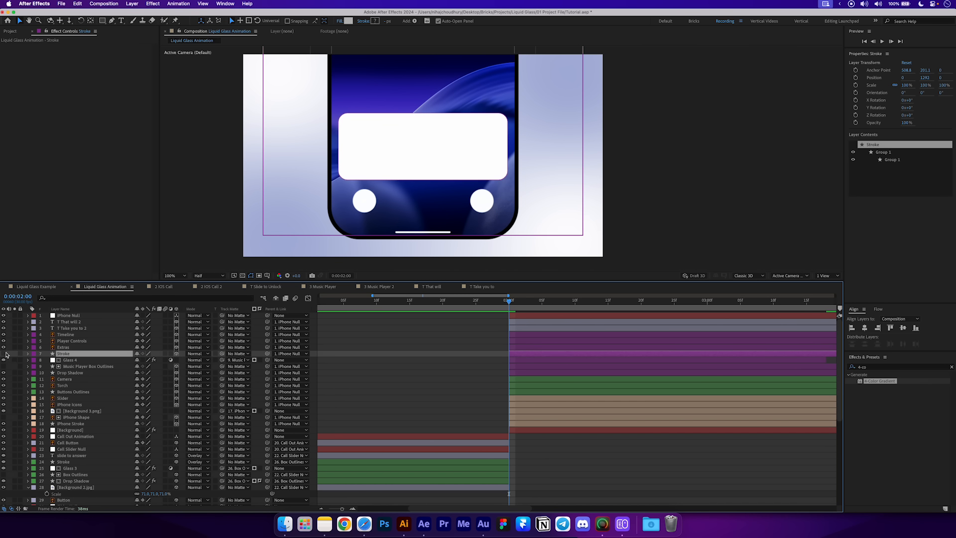
Copy Fill, Fast Box Blur and Transform from the call scene's Drop Shadow to the music player's, and matte it with inverted Music Player Box Outlines.
scroll(100, 430, "down", 2)
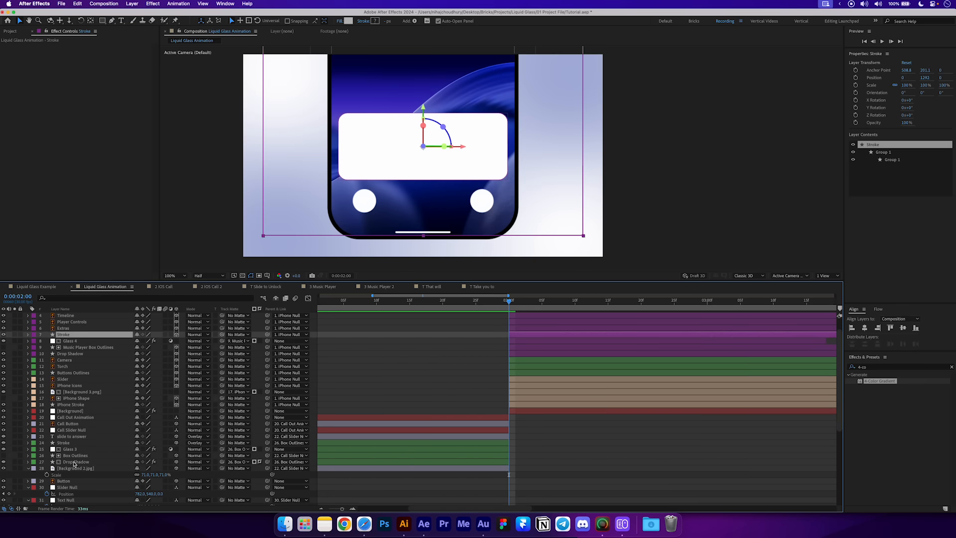
left_click(75, 462)
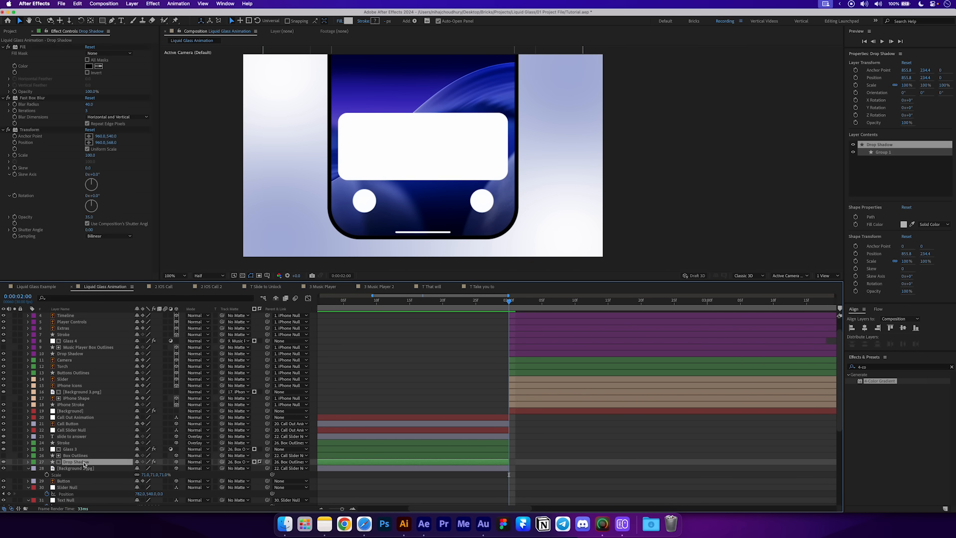
left_click(23, 48)
left_click(29, 131, "shift")
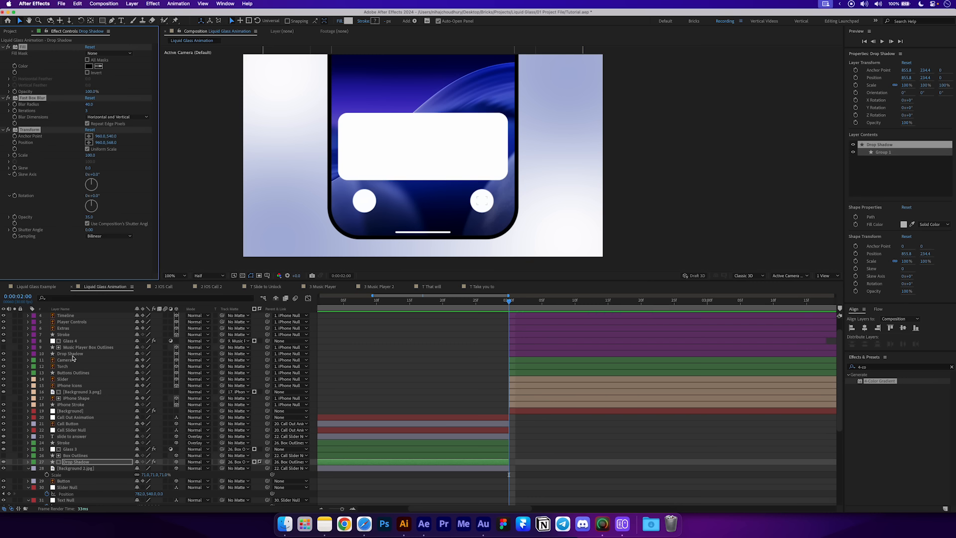
left_click(73, 354)
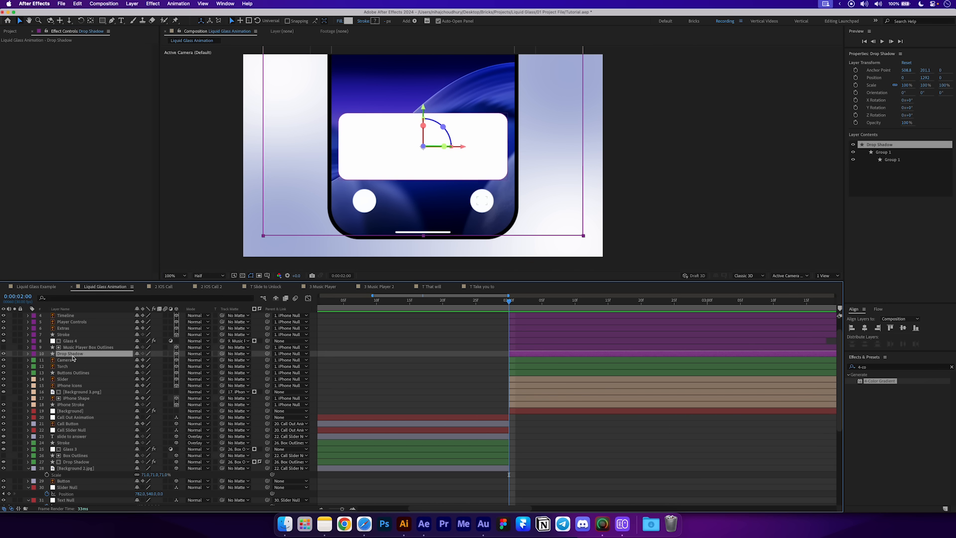
key("ctrl+v")
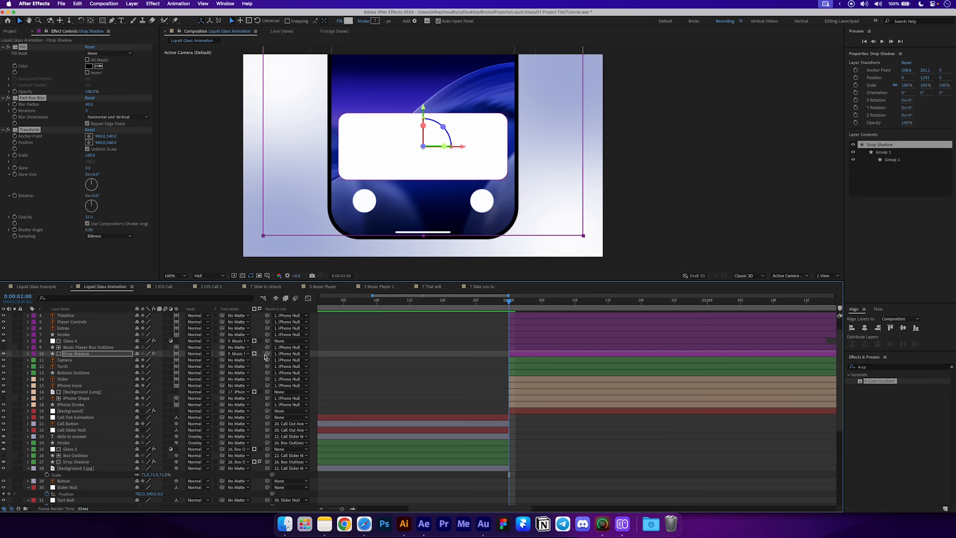
Hide Fill 1 in the music player box's Stroke layer and add a stroke to its contents.
left_click(75, 335)
left_click(28, 334)
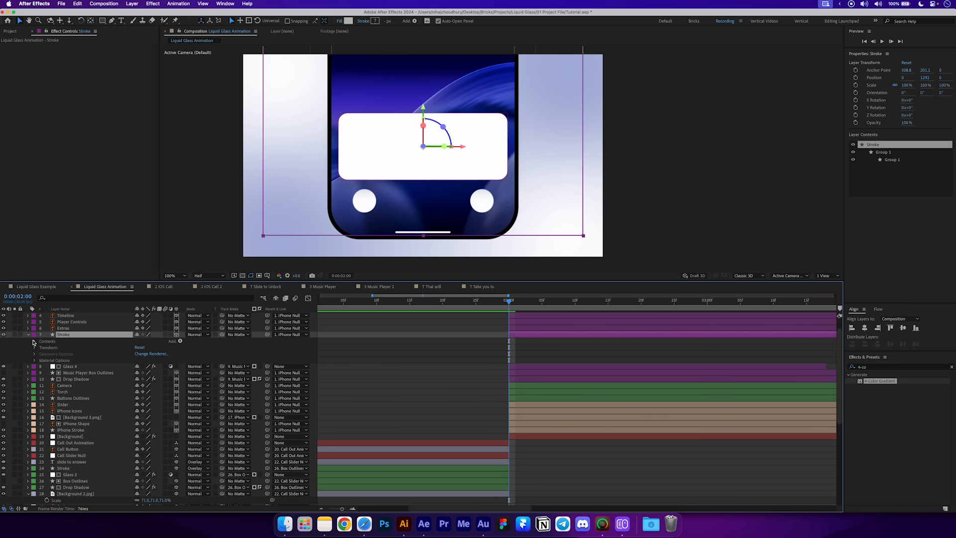
left_click(34, 341)
left_click(40, 347)
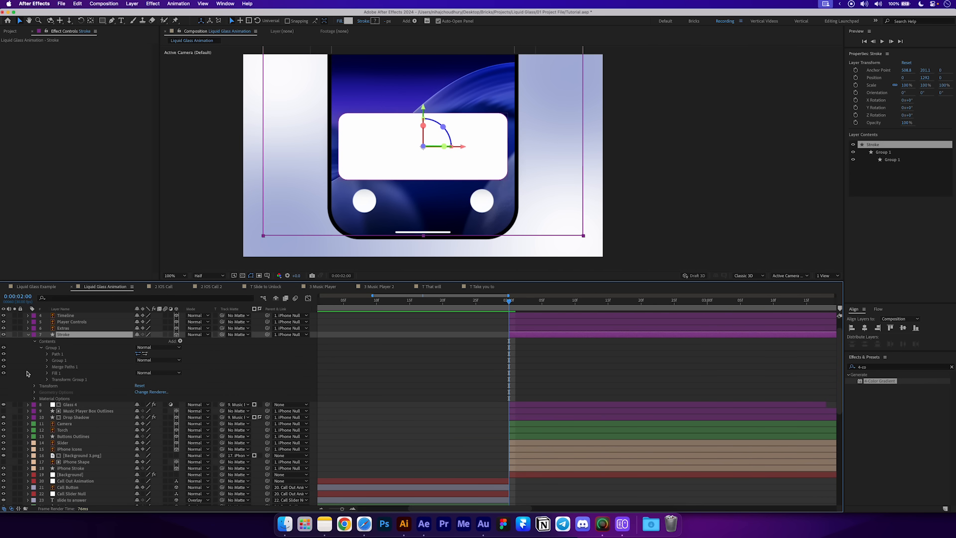
left_click(179, 341)
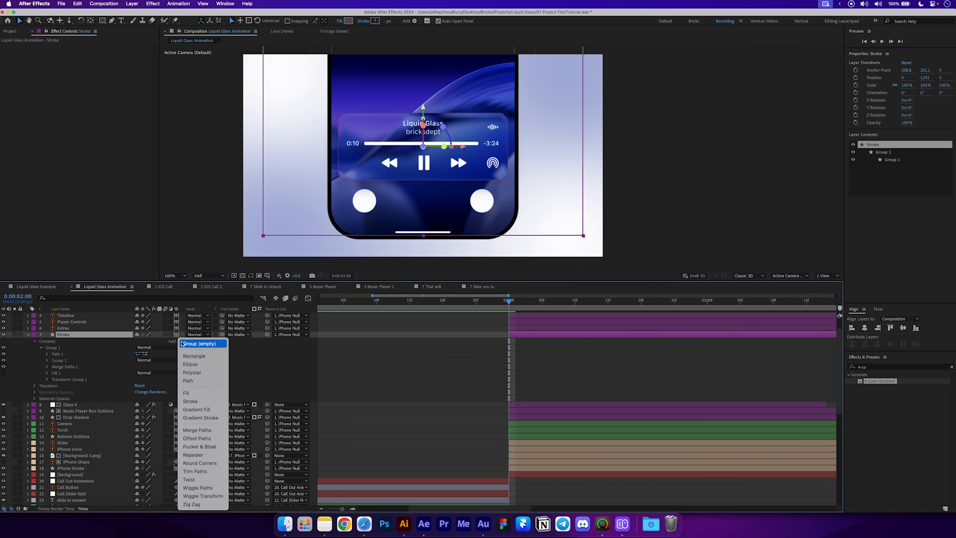
left_click(190, 402)
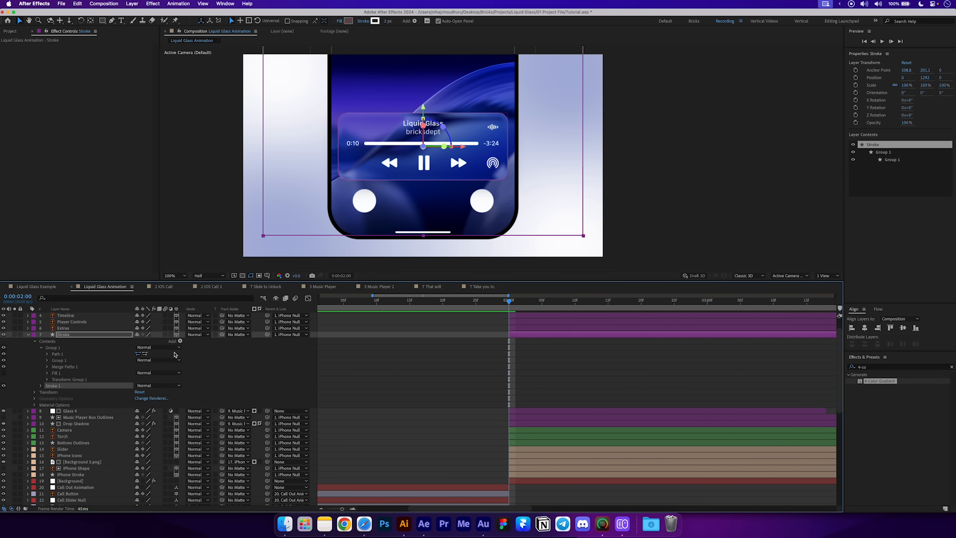
Set the music player box's Stroke layer to Overlay blending and 50% opacity.
left_click(197, 334)
left_click(201, 321)
left_click(108, 334)
key("t")
left_click(139, 341)
type("50")
key("Return")
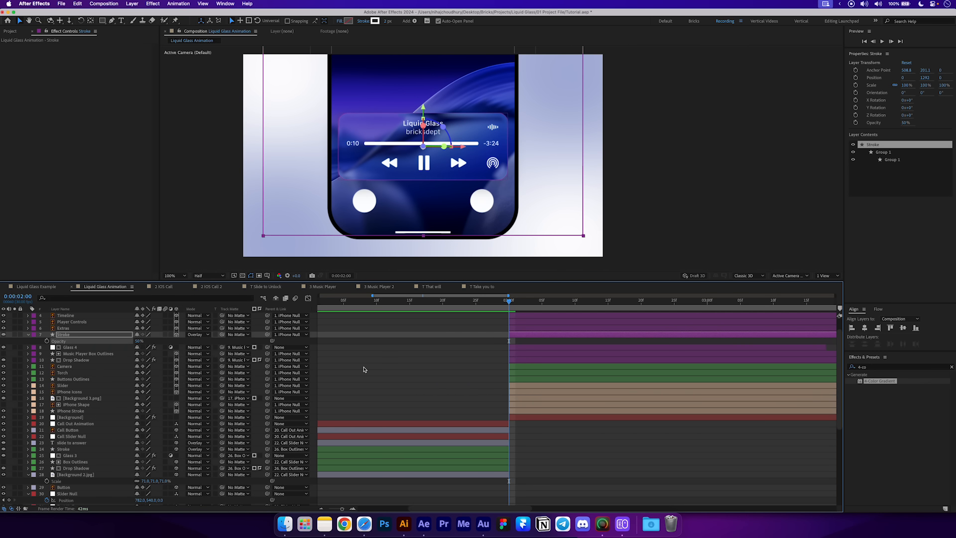
left_click(363, 369)
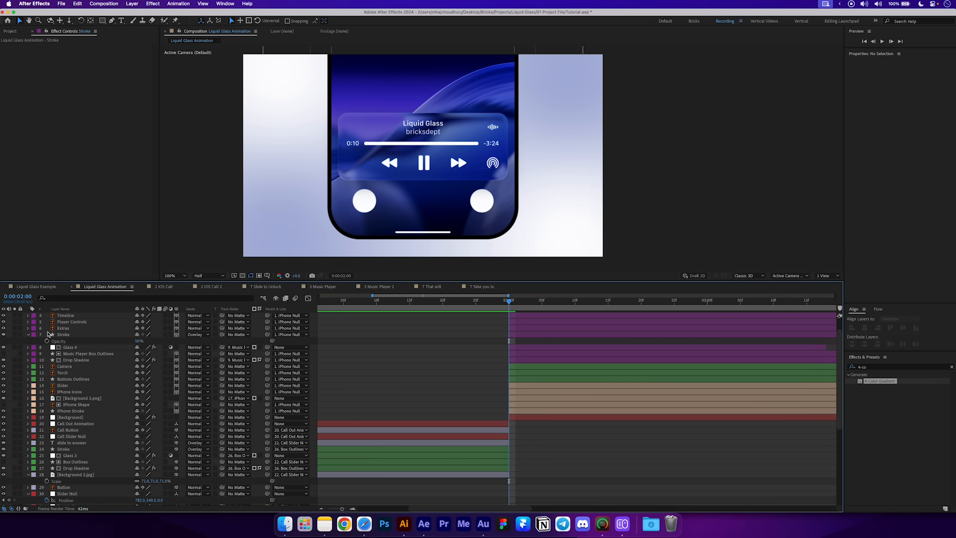
left_click(28, 335)
Duplicate Glass 4, place the copy directly above Buttons Outlines, and use Buttons Outlines as its track matte.
scroll(82, 395, "up", 2)
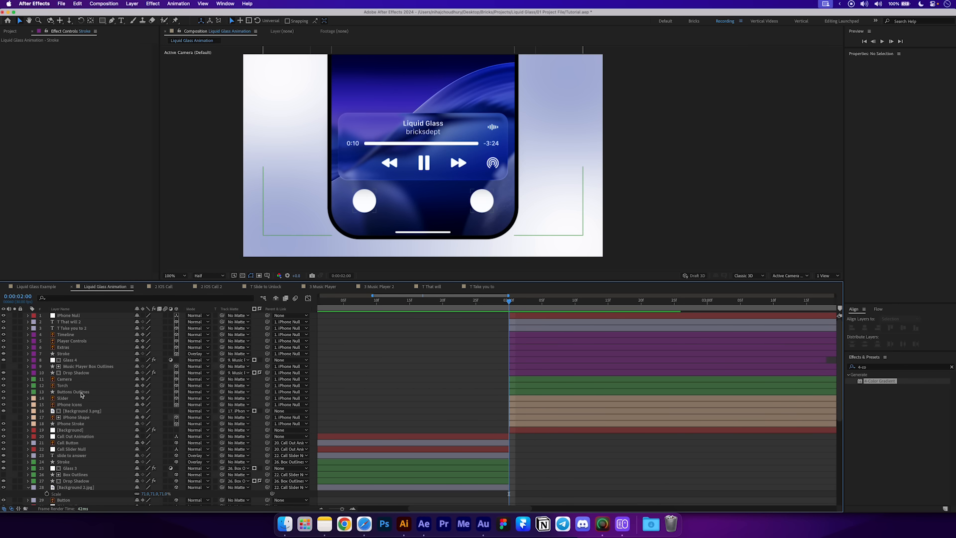
left_click(80, 393)
left_click(71, 361)
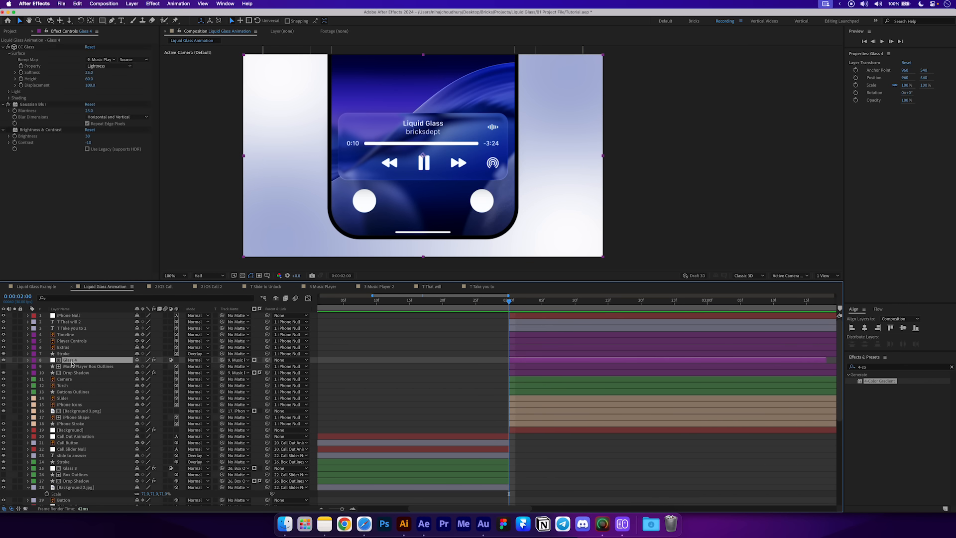
key("super+d")
left_click_drag(84, 364, 68, 401)
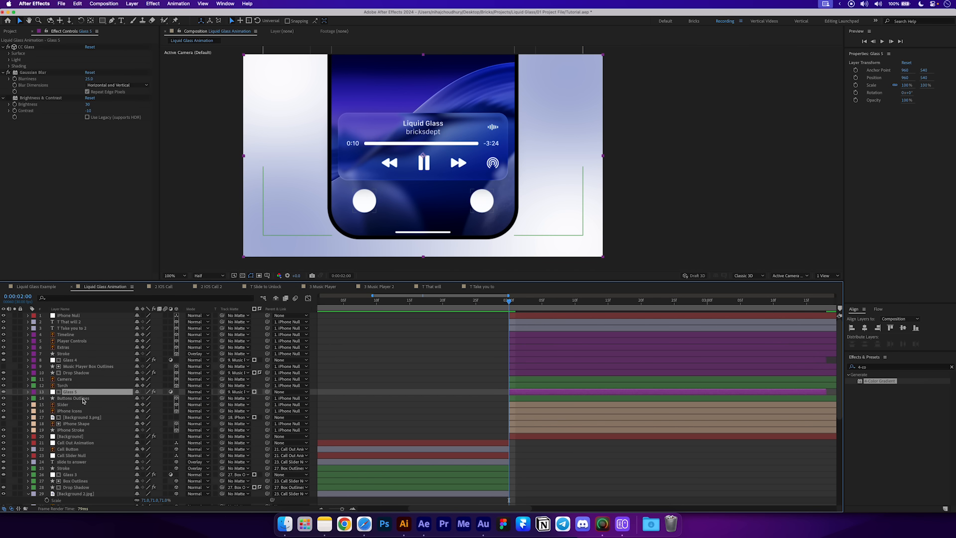
left_click_drag(223, 392, 78, 400)
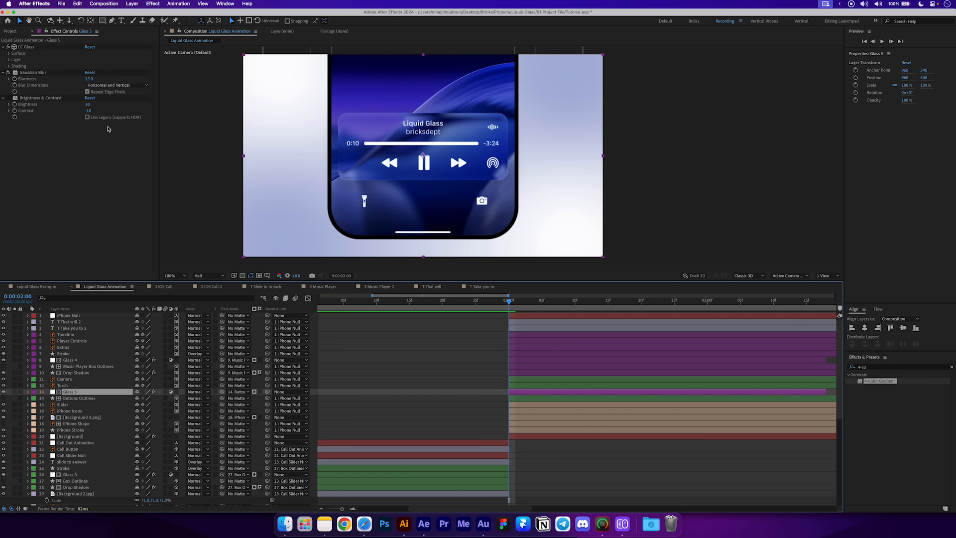
Set Glass 5's CC Glass bump map to Buttons Outlines, with softness 20.1 and height 40.
left_click(18, 54)
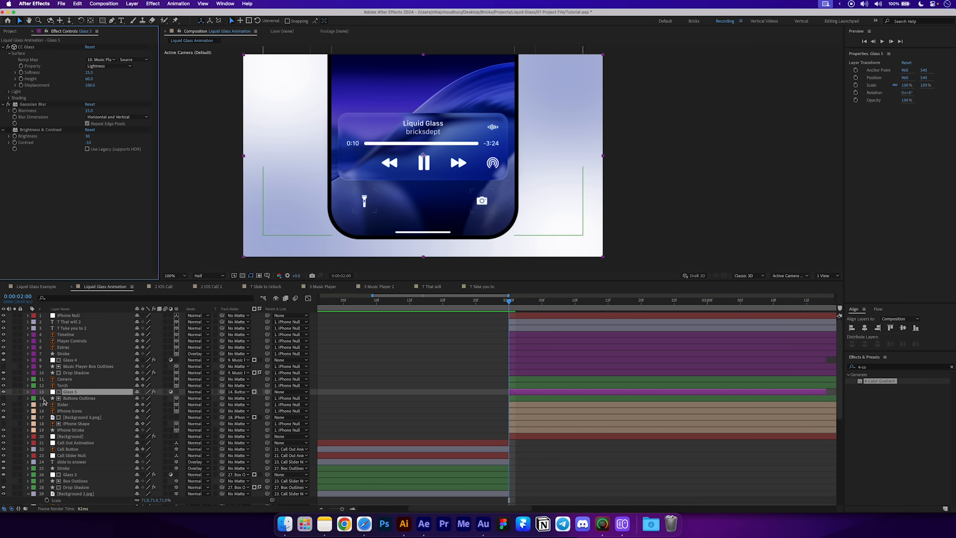
left_click(101, 60)
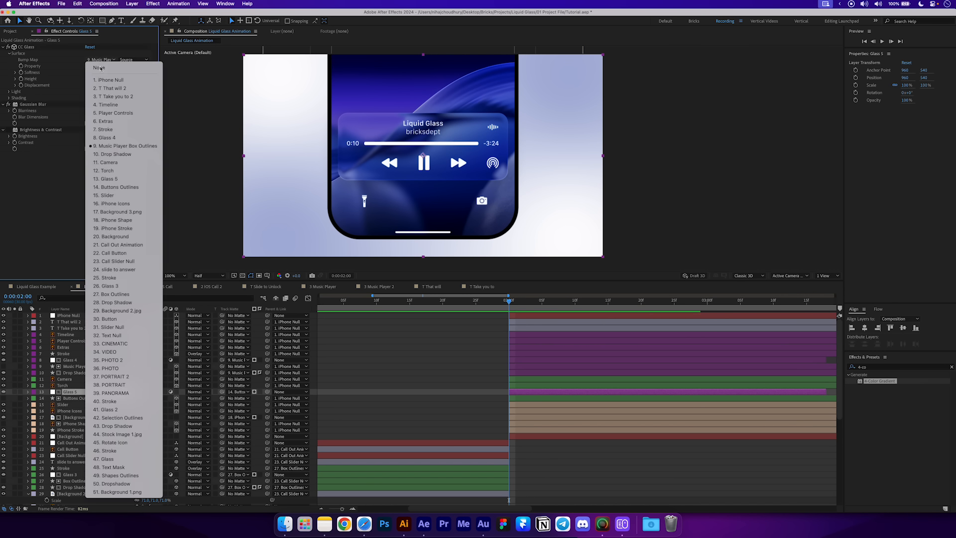
left_click(114, 187)
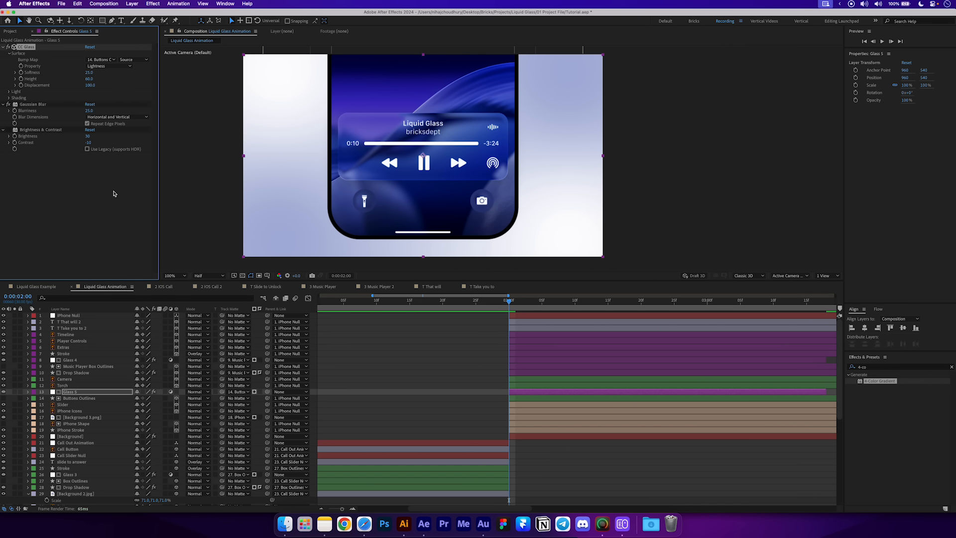
mouse_move(88, 72)
left_mouse_down()
mouse_move(73, 85)
mouse_move(89, 85)
left_mouse_up()
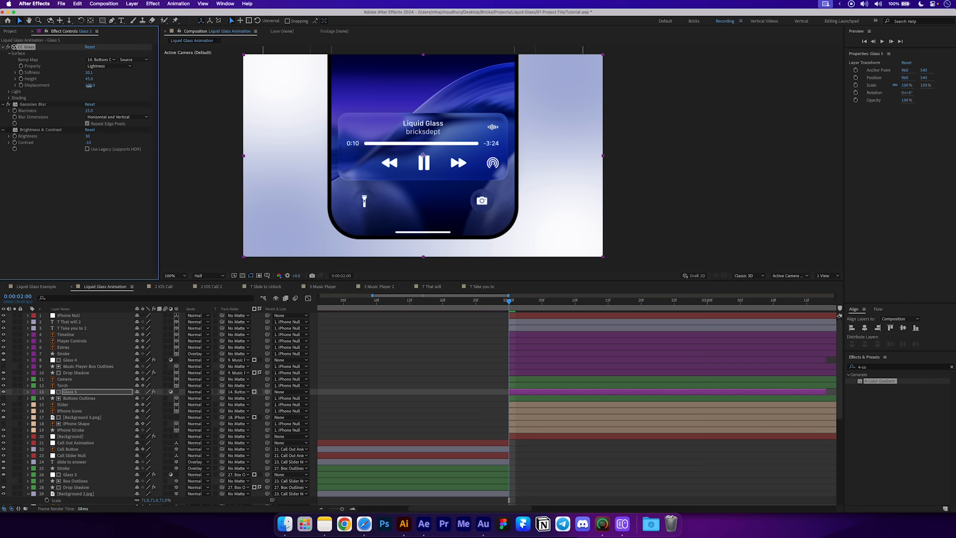
left_click(102, 197)
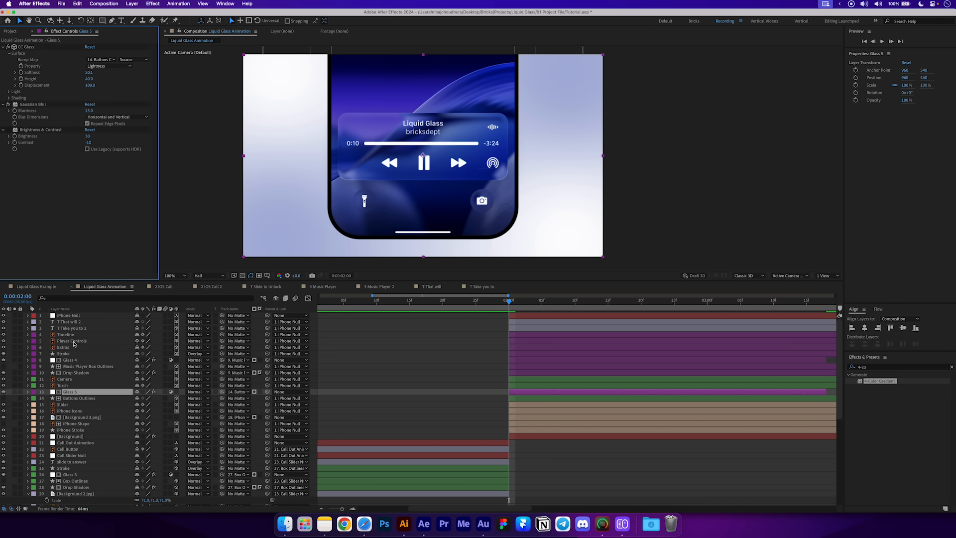
Duplicate Buttons Outlines twice and rename the copies Stroke and Drop Shadow.
left_click(89, 399)
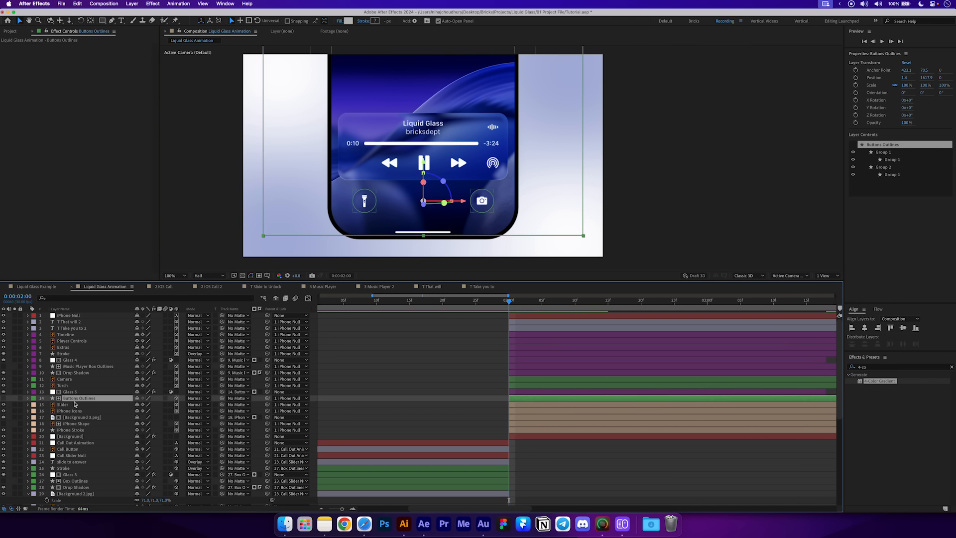
key("super+d")
key("super+d")
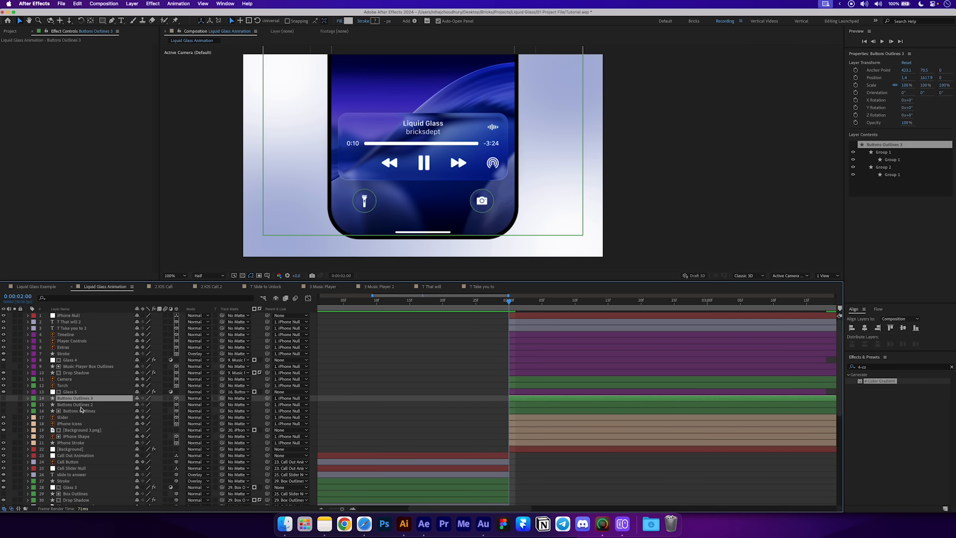
left_click(78, 404)
key("Return")
type("Stroke")
key("Return")
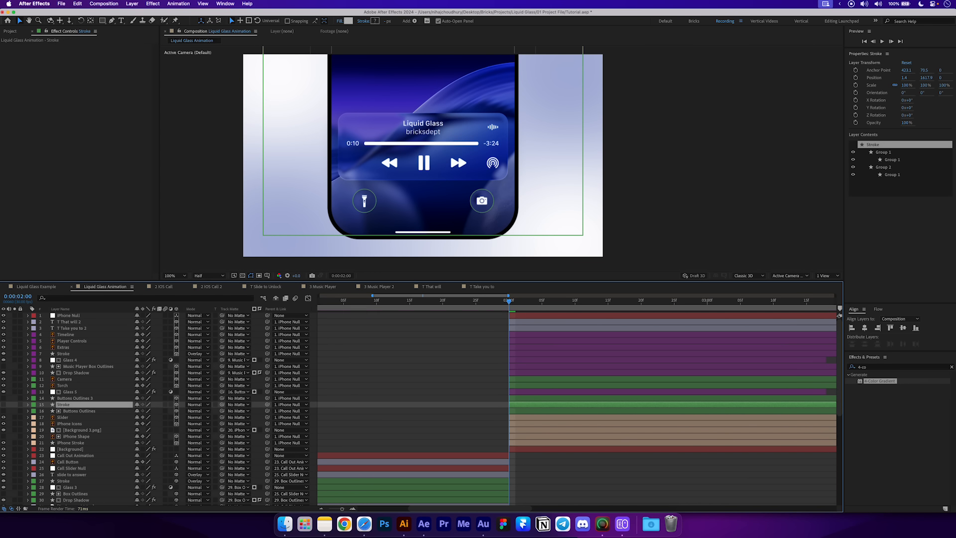
left_click(78, 398)
key("Return")
type("Drop Shadow")
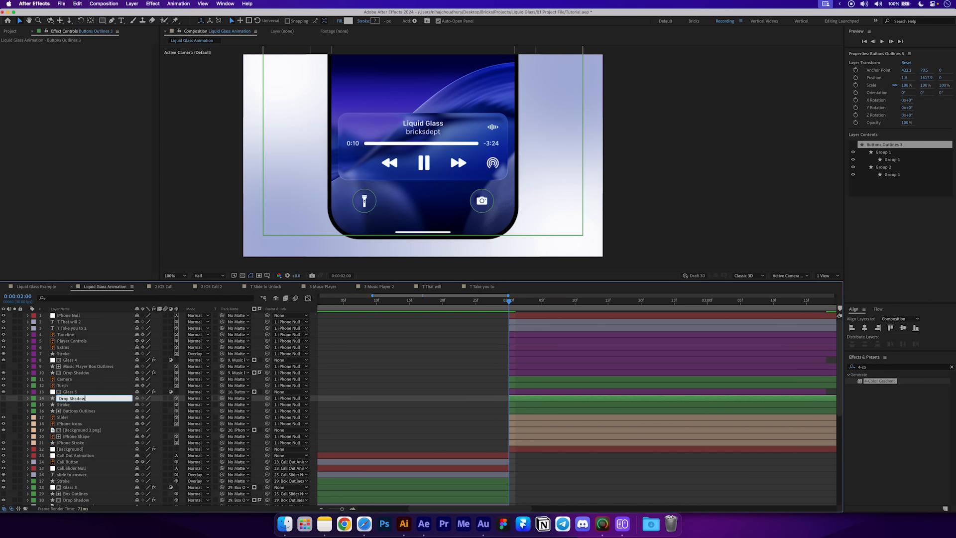
key("Return")
Place the buttons' Stroke above Glass 5 and Drop Shadow below Buttons Outlines, and turn on both layers' visibility.
mouse_move(79, 398)
left_mouse_down()
mouse_move(76, 408)
mouse_move(72, 393)
left_mouse_up()
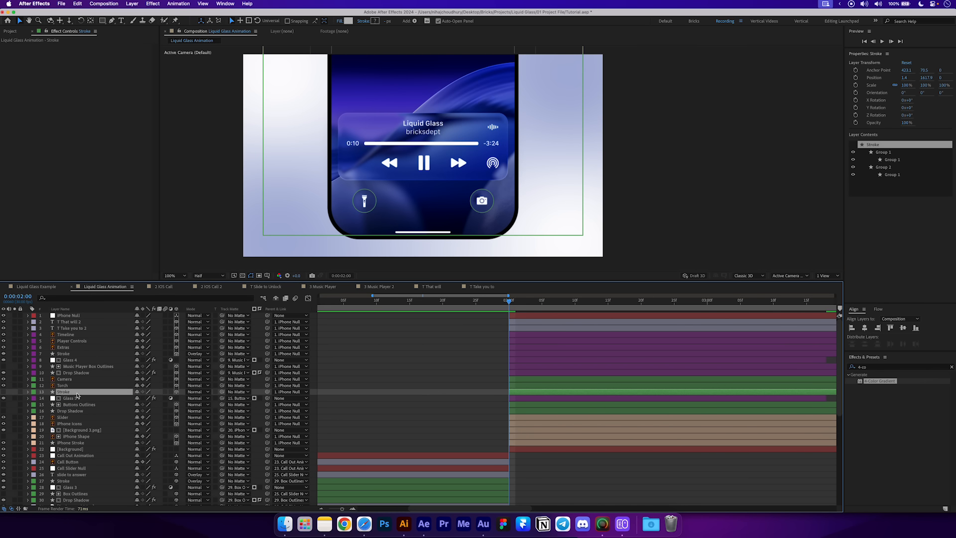
left_click(4, 391)
left_click(3, 411)
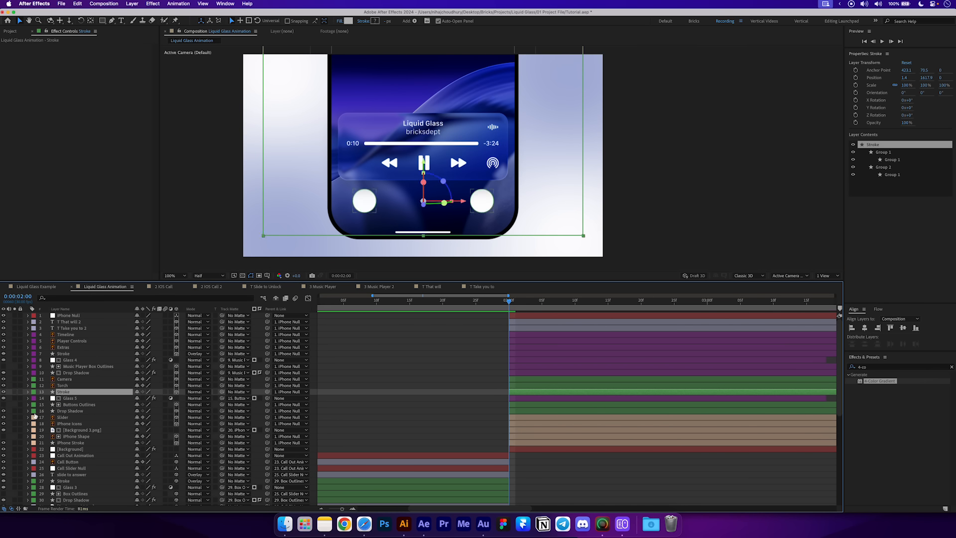
Copy Fill, Fast Box Blur and Transform from the call scene's Drop Shadow to the buttons' Drop Shadow, and matte it with inverted Buttons Outlines.
left_click(60, 411)
scroll(74, 424, "down", 3)
left_click(77, 461)
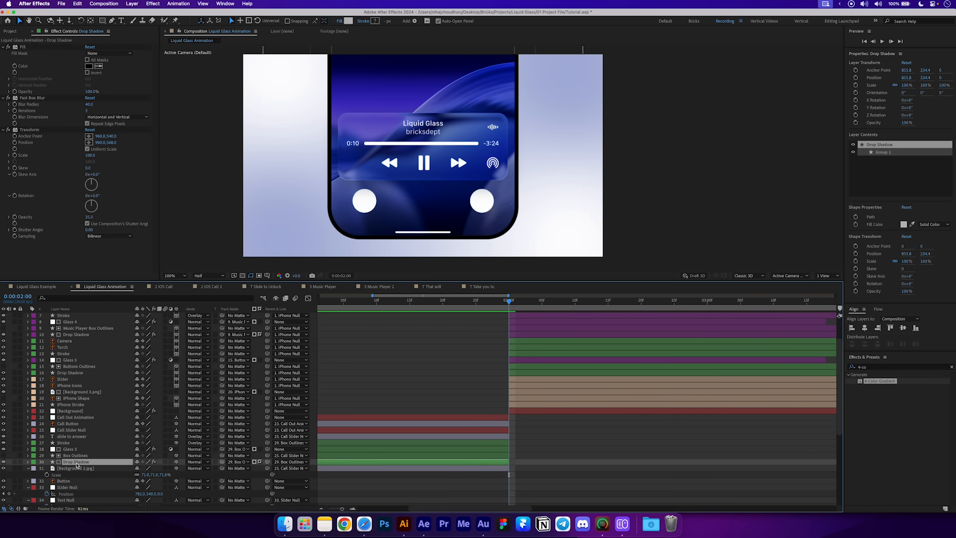
left_click(39, 131)
left_click(22, 47)
left_click(32, 131, "shift")
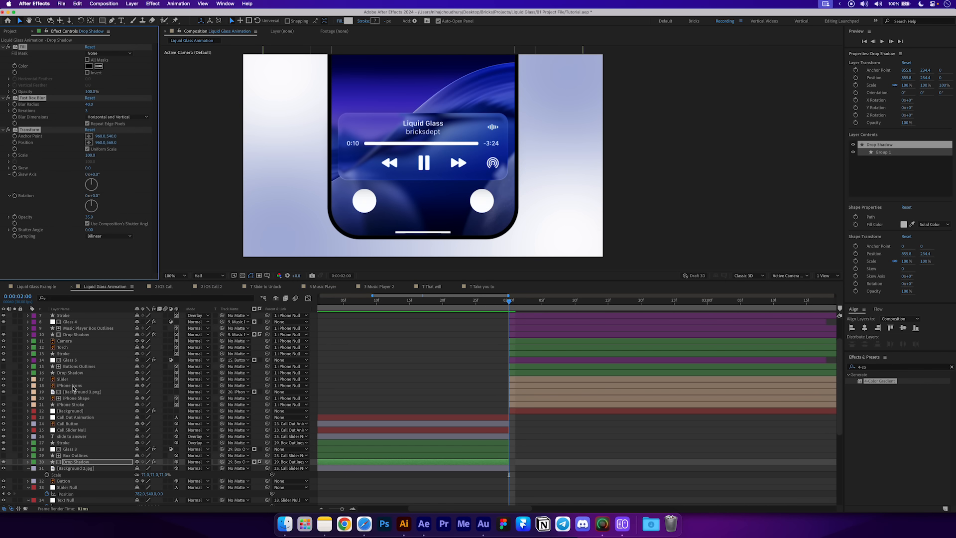
left_click(79, 374)
key("super+v")
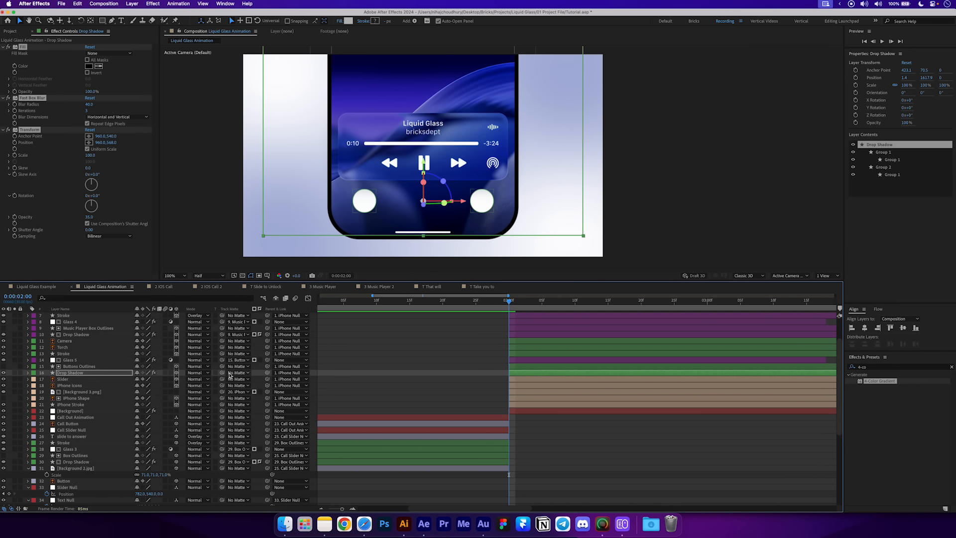
left_click_drag(222, 372, 134, 367)
Hide Fill 1 in both Group 1 and Group 2 of the buttons' Stroke layer.
left_click(58, 354)
left_click(28, 354)
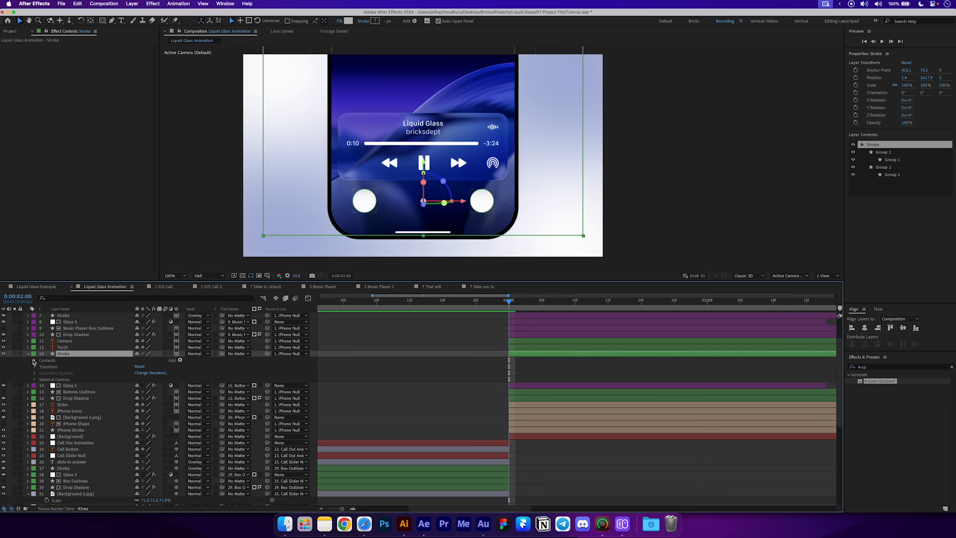
left_click(35, 360)
left_click(42, 373)
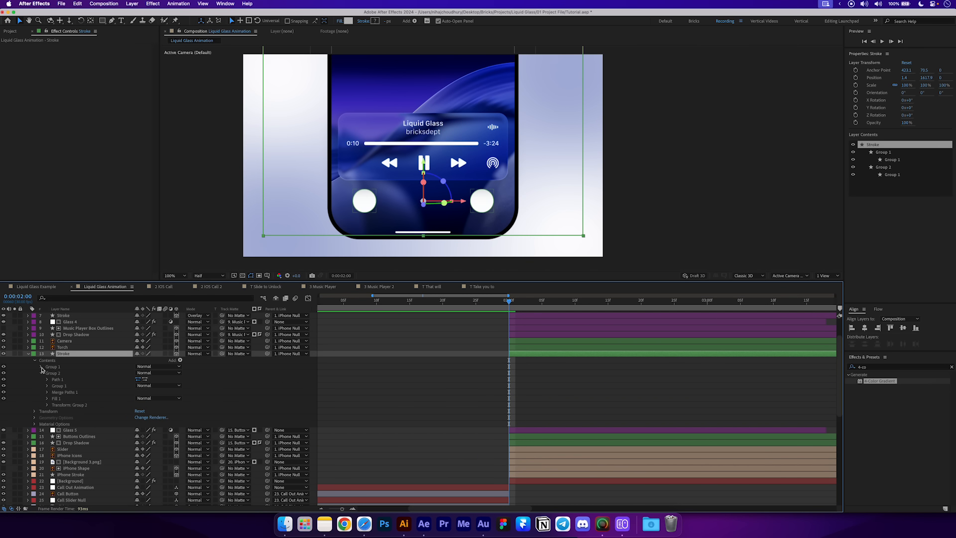
left_click(41, 366)
left_click(56, 430)
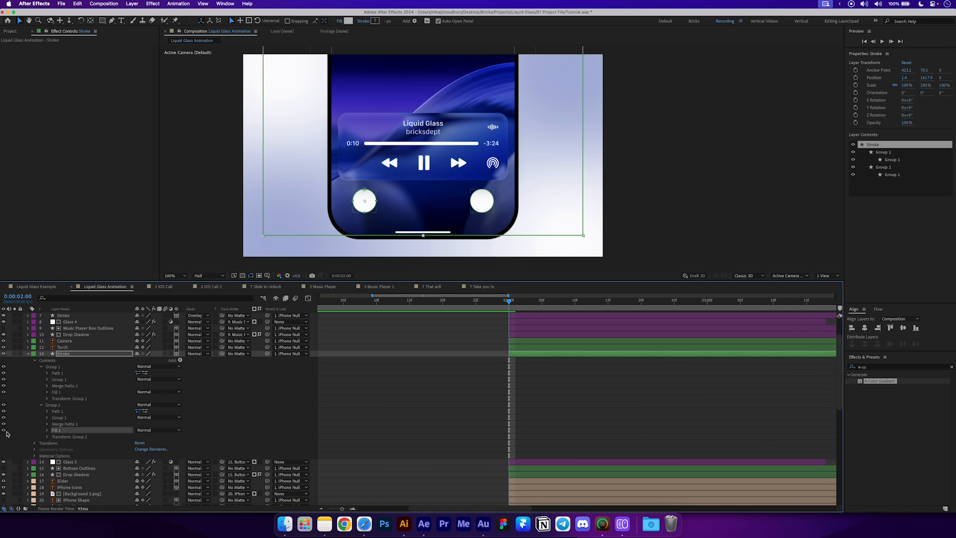
left_click(3, 430)
left_click(3, 391)
left_click(41, 366)
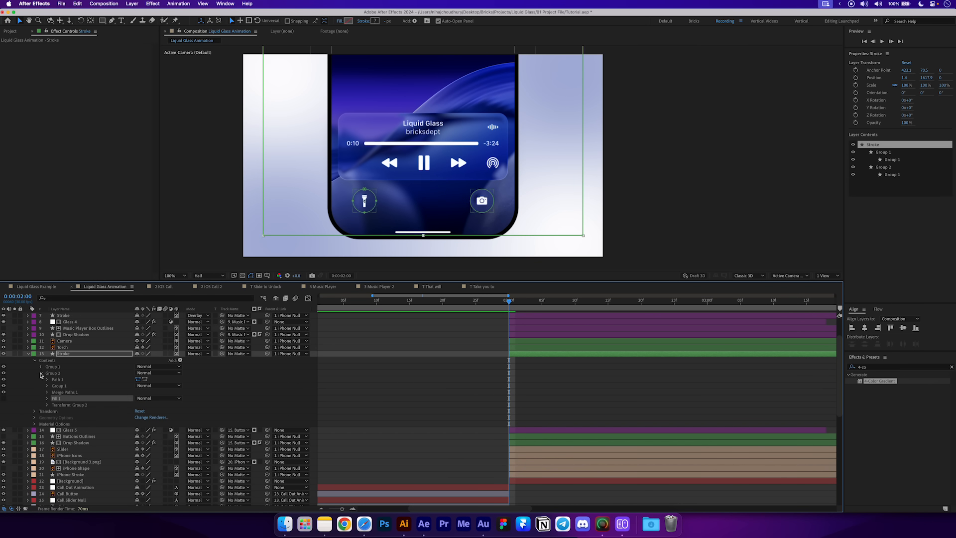
left_click(41, 373)
Add a stroke to the buttons' Stroke layer and move it out of Group 2 to below both groups.
left_click(180, 360)
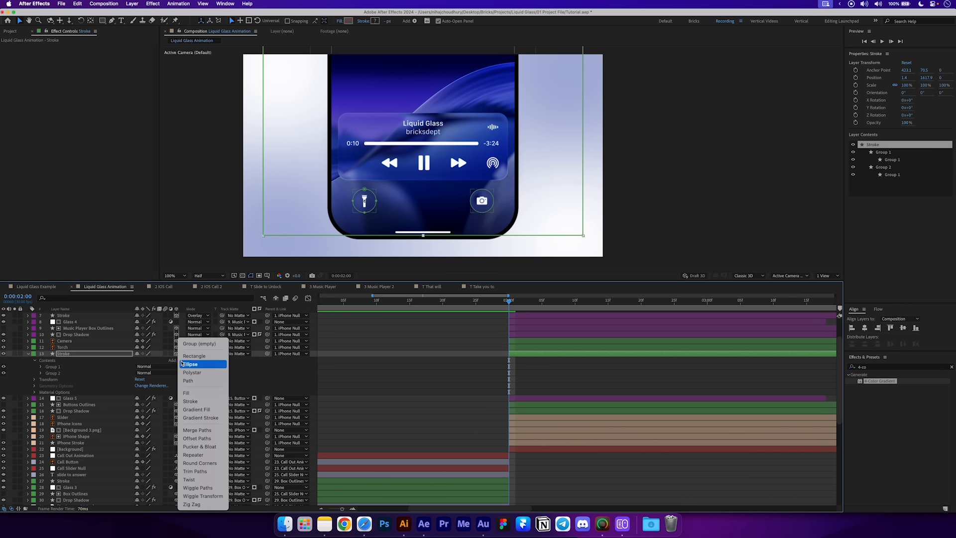
left_click(195, 401)
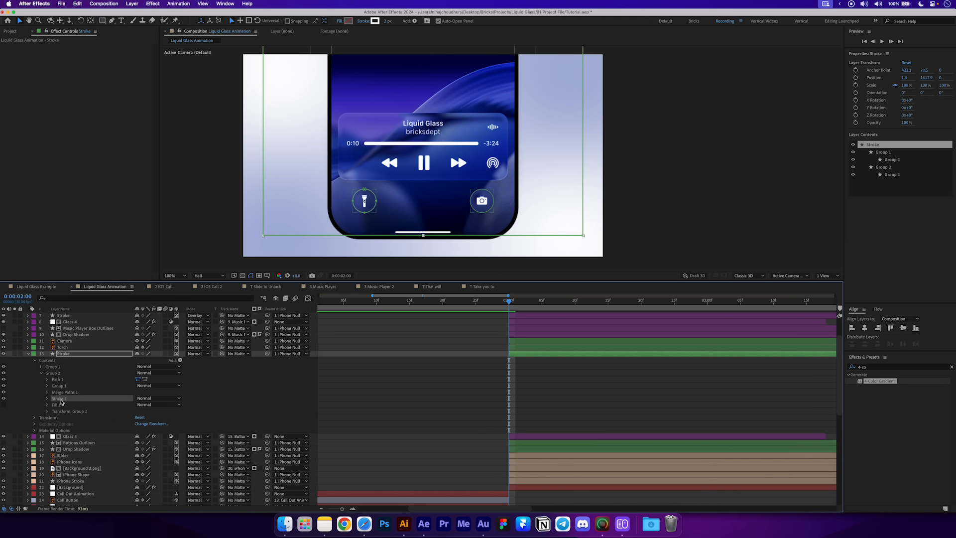
left_click_drag(62, 400, 51, 374)
left_click(42, 380)
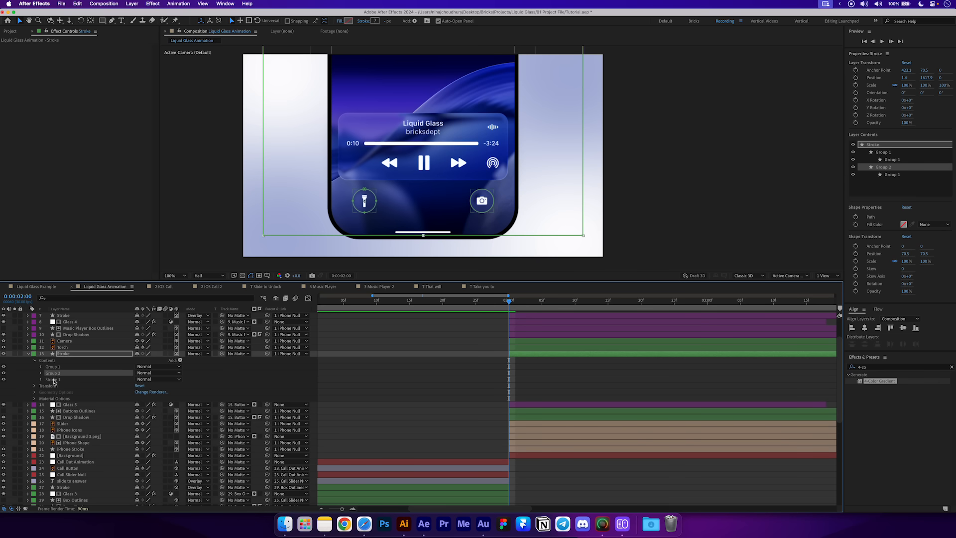
left_click(52, 380)
Set the buttons' Stroke layer to Overlay blending and reveal its Opacity property.
left_click(200, 354)
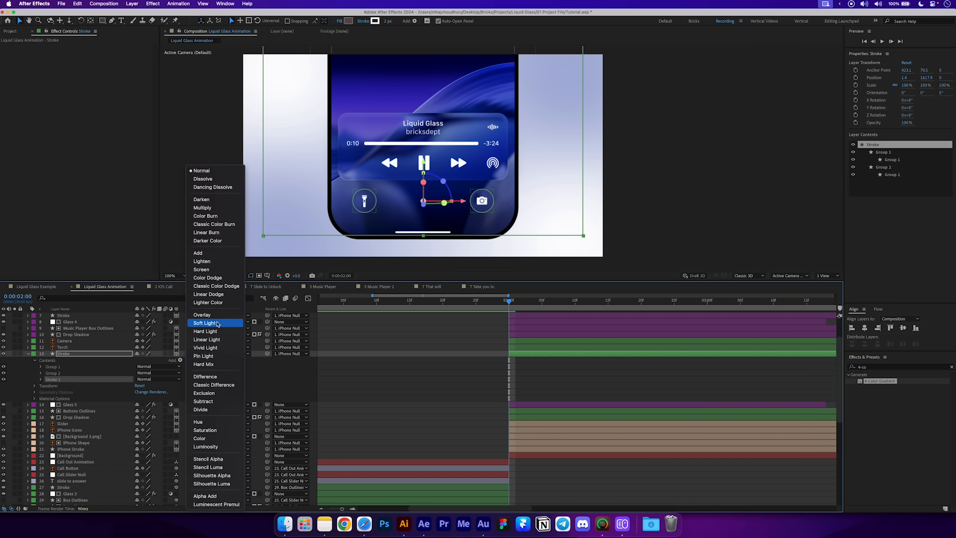
left_click(218, 316)
left_click(110, 354)
key("t")
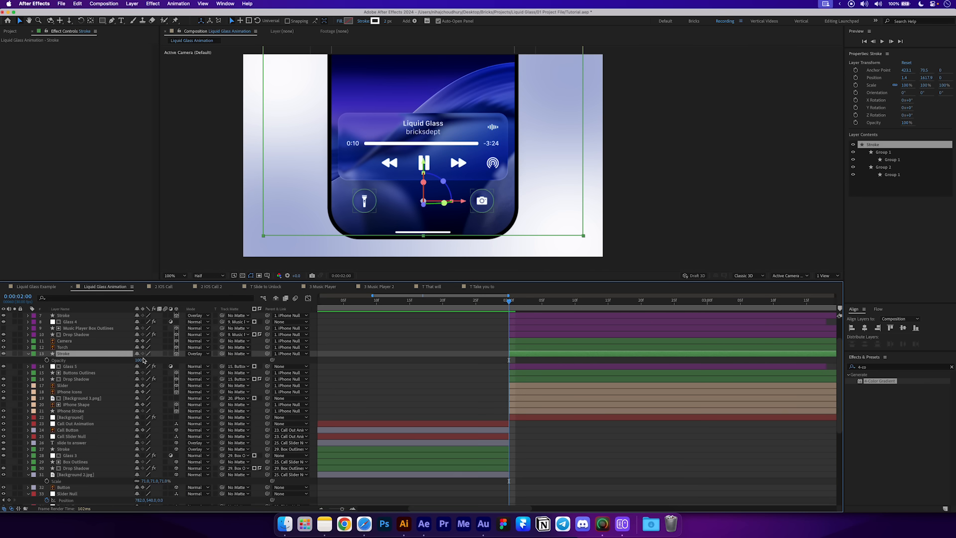
left_click(423, 362)
key("u")
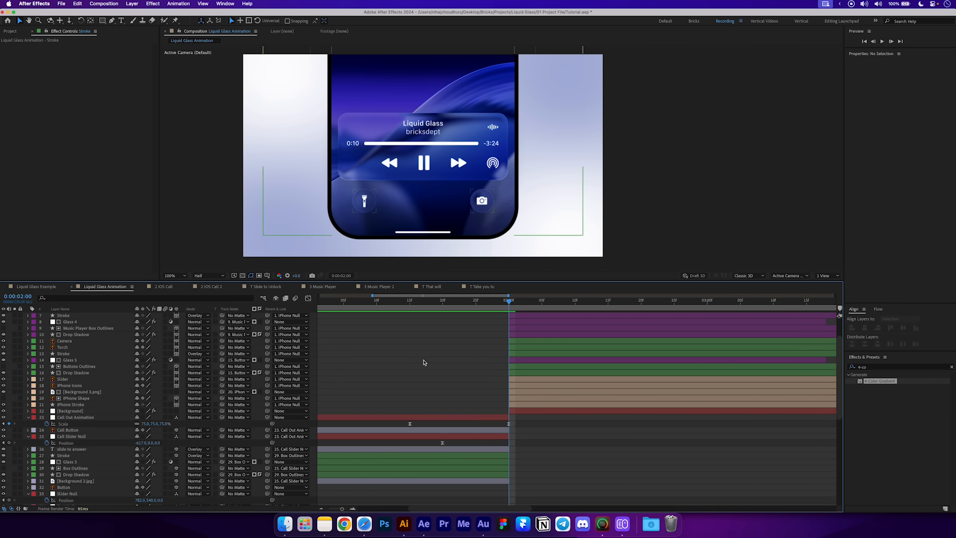
Change the label colour of the buttons' Glass 5 layer to Green.
scroll(424, 362, "up", 3)
left_click(69, 398)
left_click(34, 398)
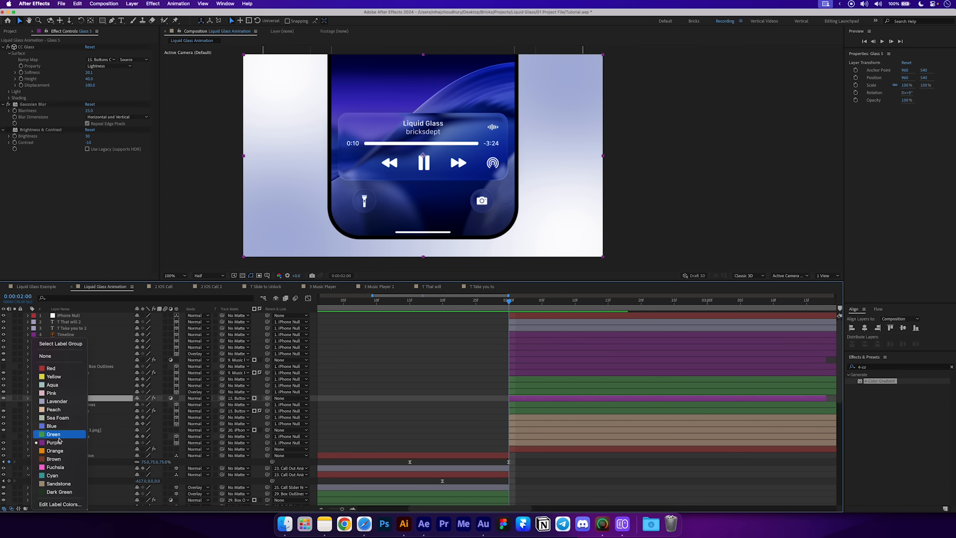
left_click(58, 438)
Parent the buttons' Stroke and Drop Shadow layers to Buttons Outlines.
left_click(69, 392)
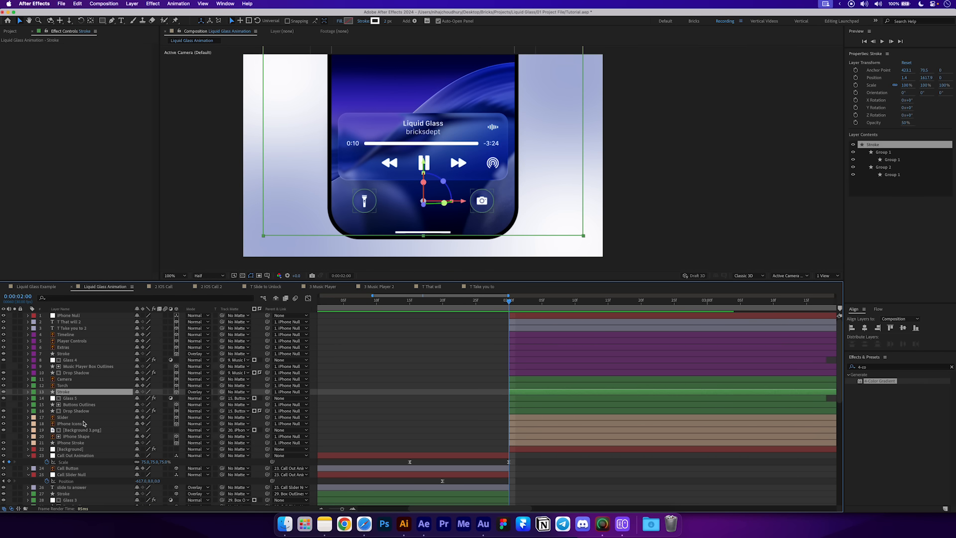
left_click(85, 411, "super")
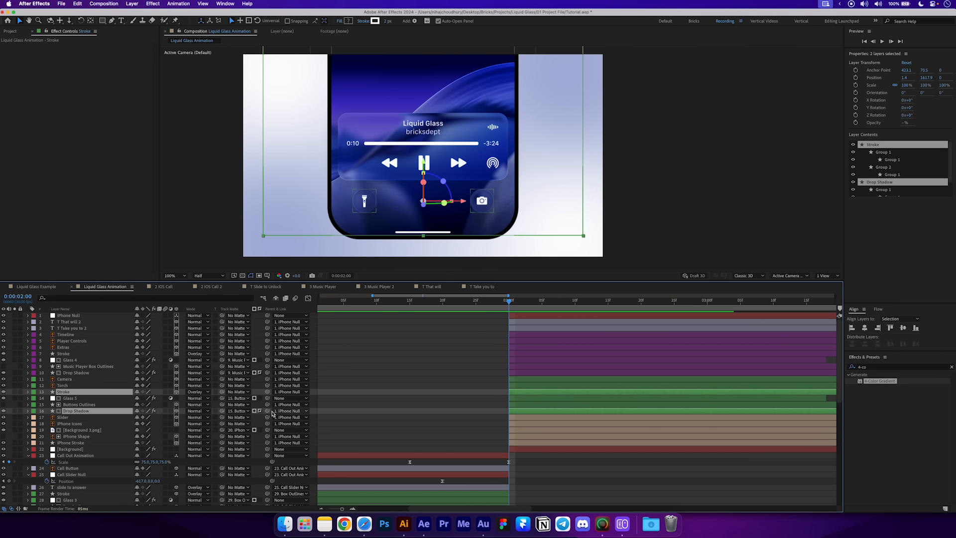
left_click_drag(268, 411, 80, 405)
left_click(81, 407)
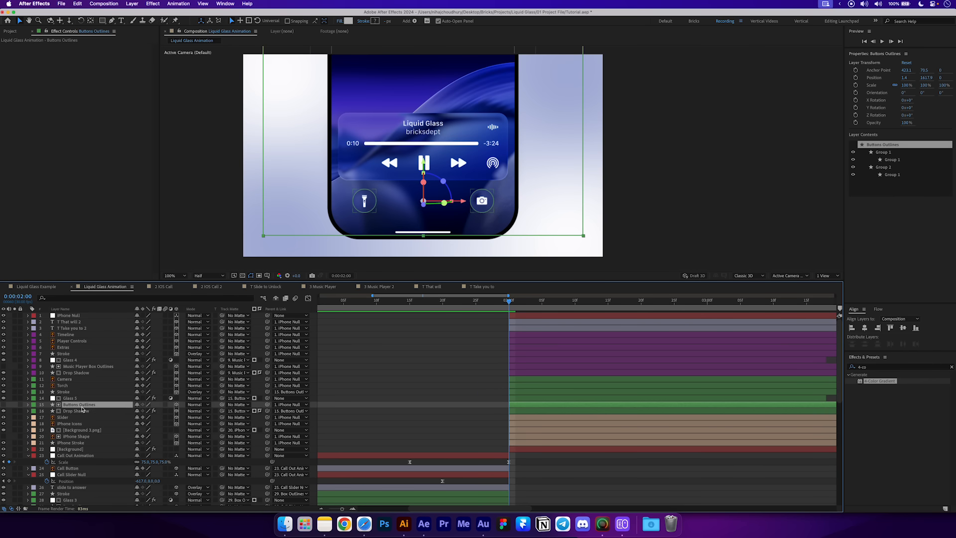
Parent the music player's Stroke and Drop Shadow layers to Music Player Box Outlines and save the project.
left_click(67, 354)
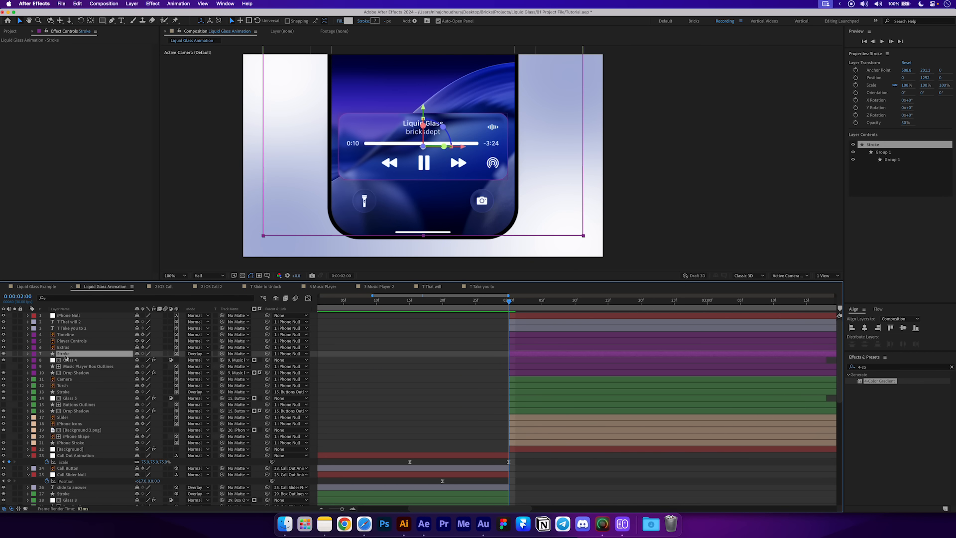
left_click(86, 371, "super")
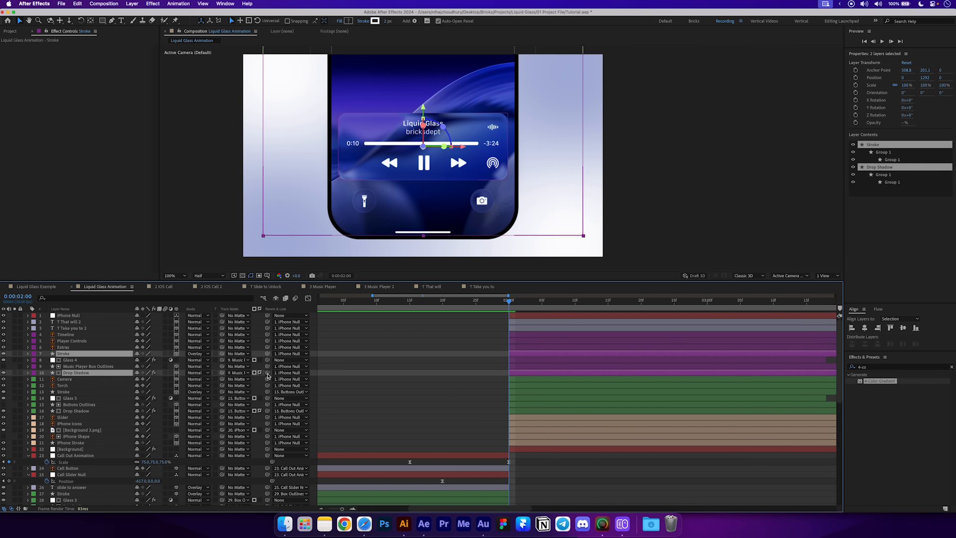
left_click_drag(268, 372, 61, 368)
left_click(60, 368)
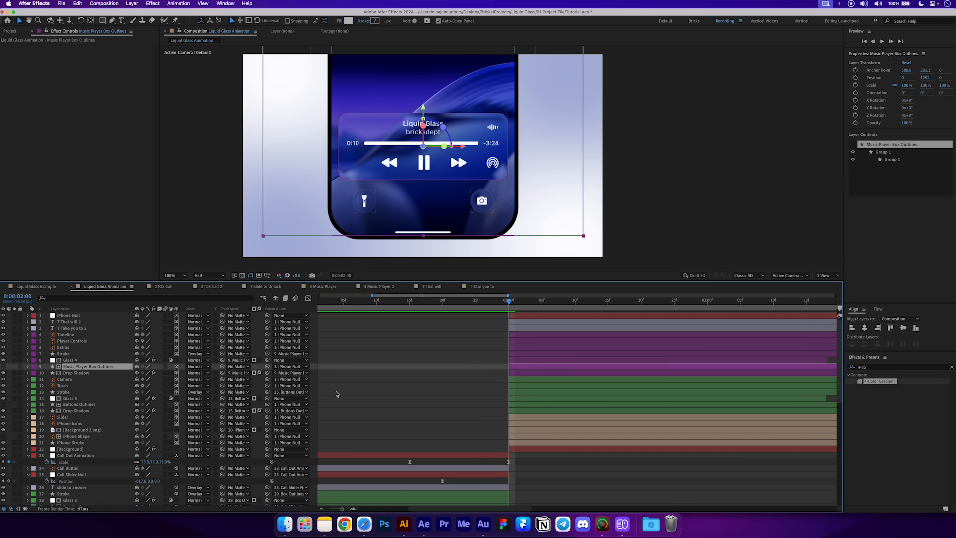
left_click(335, 390)
key("super+s")
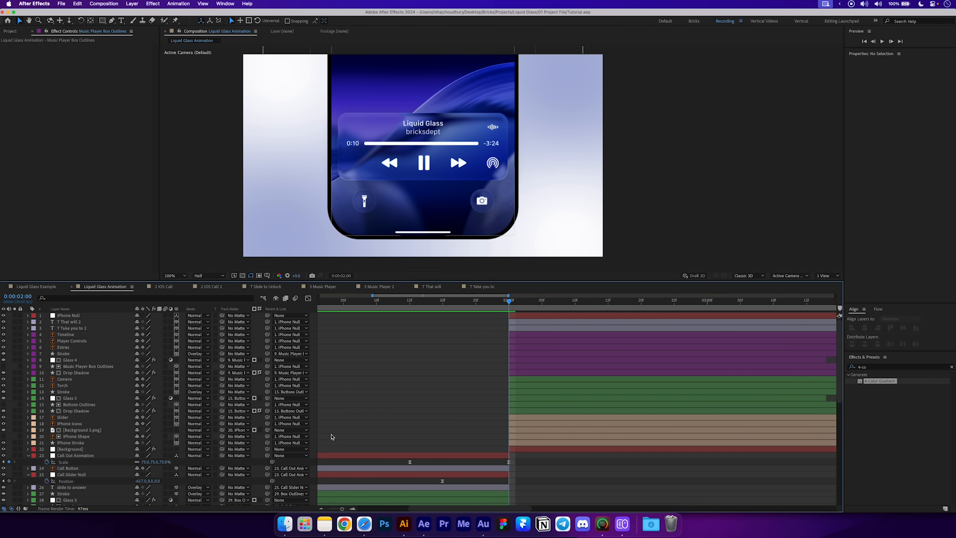
Set the Extras layer's Opacity to 50% and collapse its properties.
left_click(63, 347)
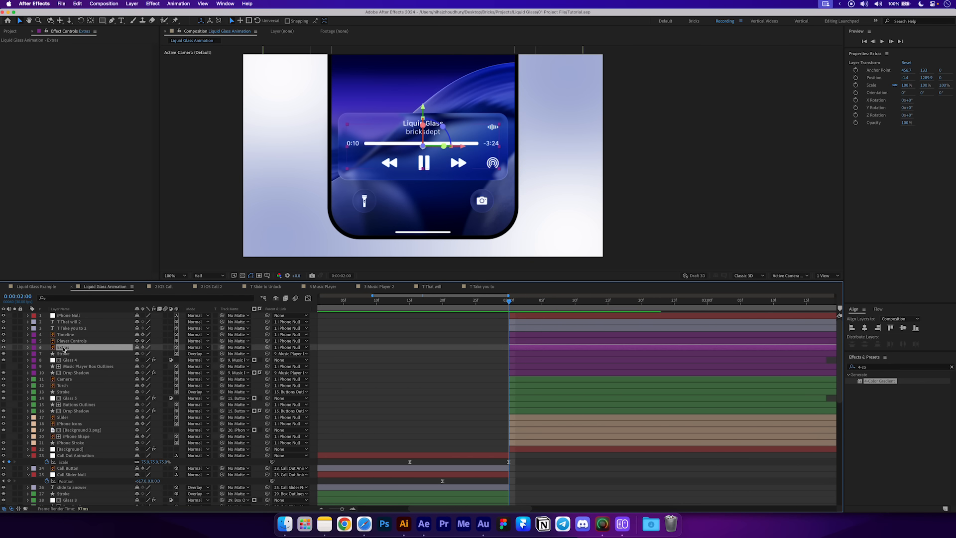
key("t")
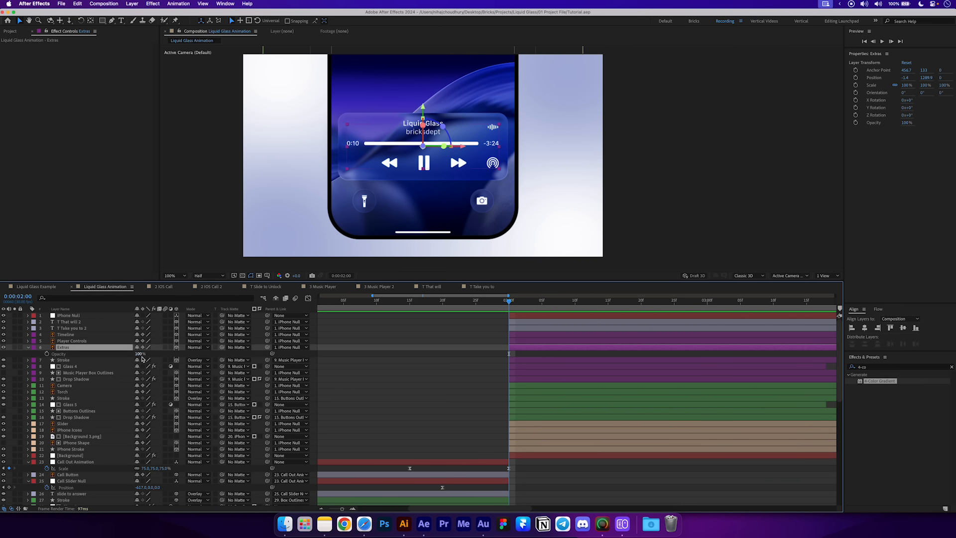
left_click(142, 353)
type("50")
key("Return")
left_click(365, 357)
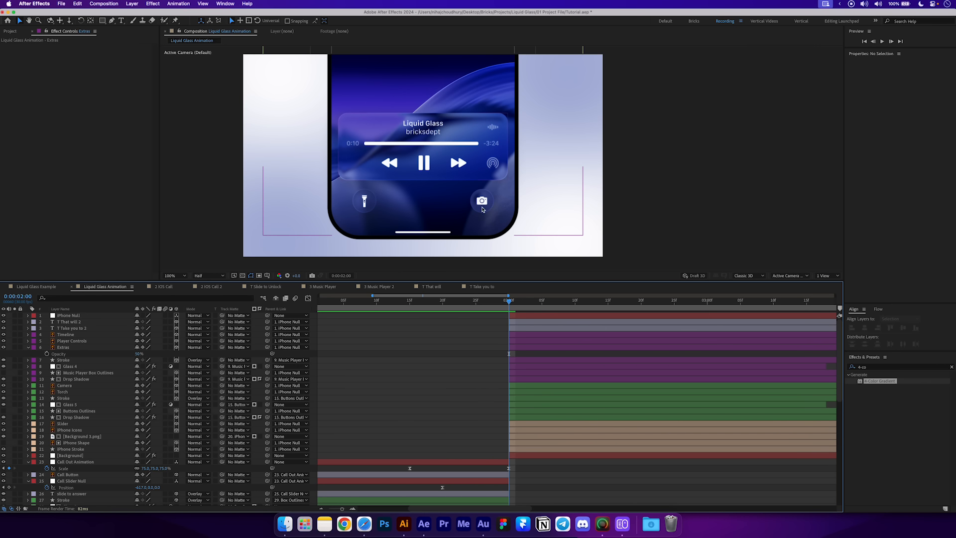
left_click_drag(423, 300, 520, 327)
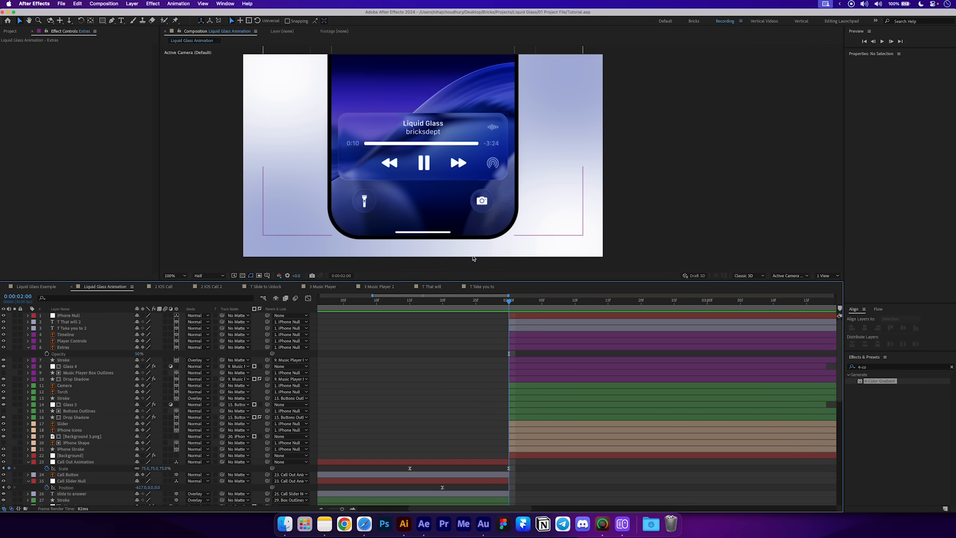
left_click(28, 347)
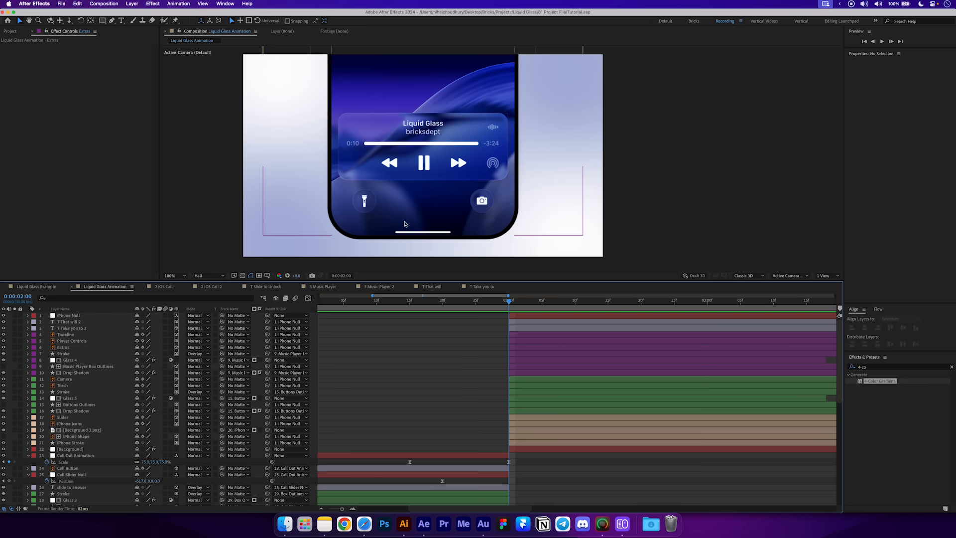
Add a null object above the song title text layer, make it 3D and rename it Music Player.
left_click(70, 321)
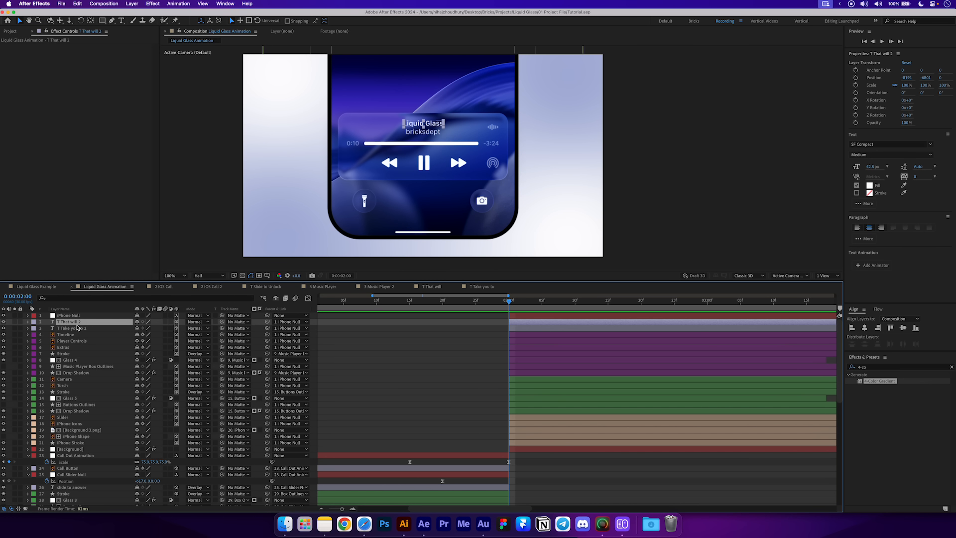
key("super+alt+shift+y")
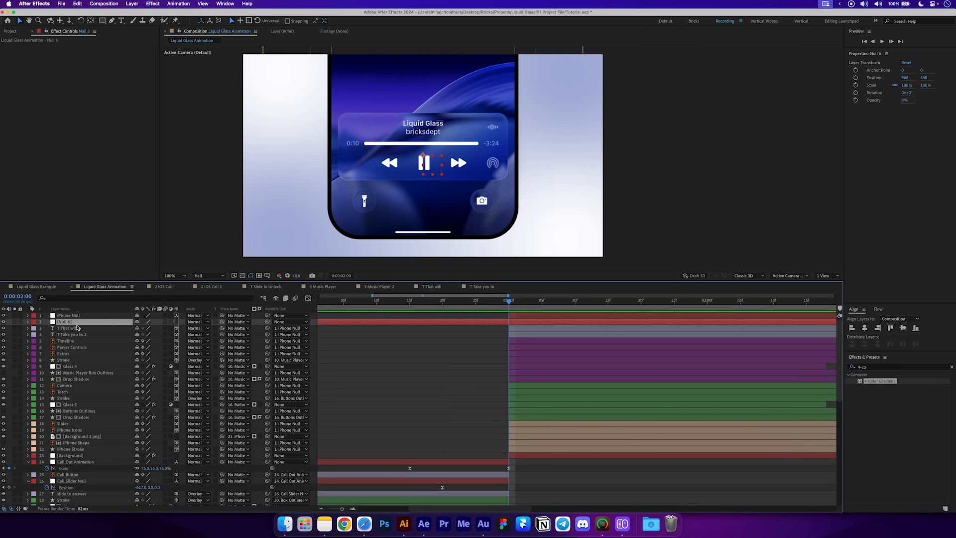
left_click(176, 322)
key("Return")
type("Music")
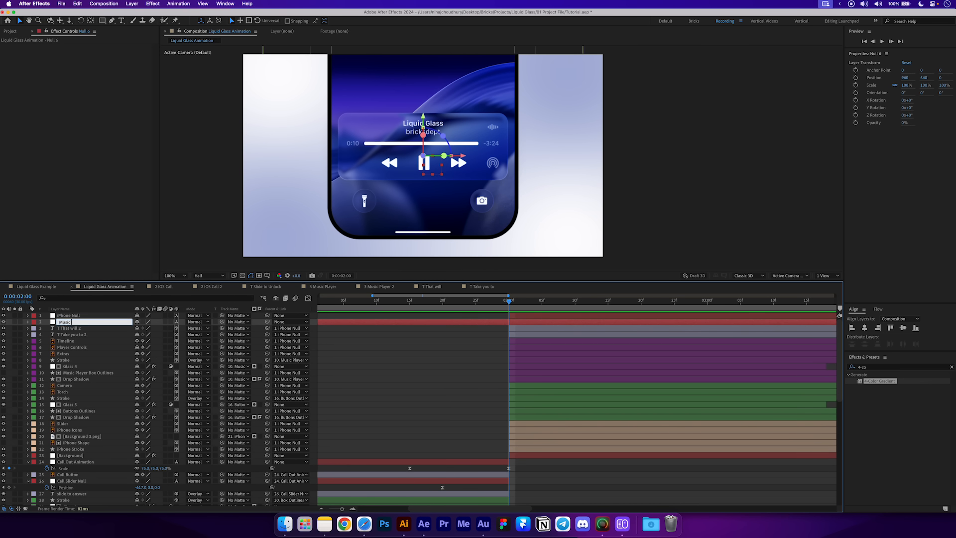
type(" Player")
key("Return")
Parent the two text layers, Timeline, Player Controls, Extras and Music Player Box Outlines to the Music Player null.
left_click(76, 328)
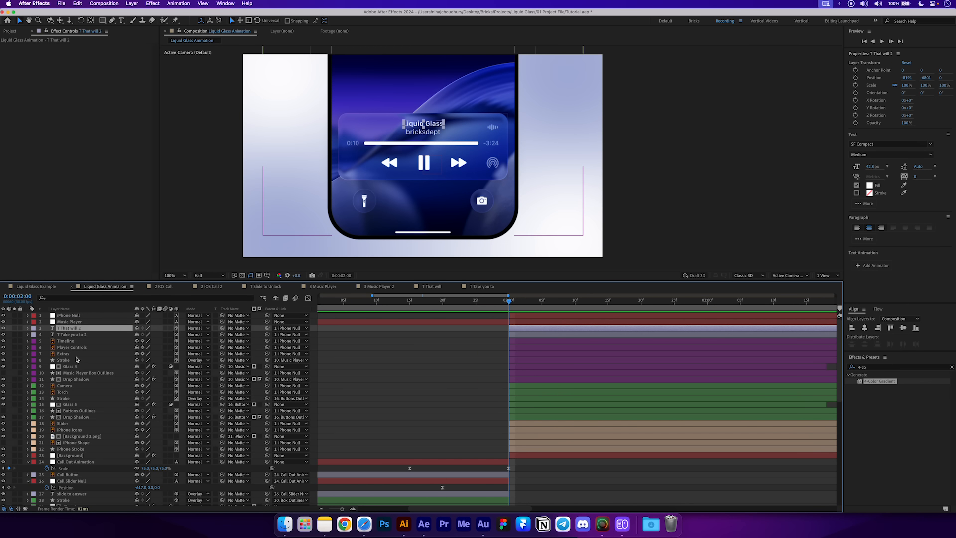
left_click(76, 354, "shift")
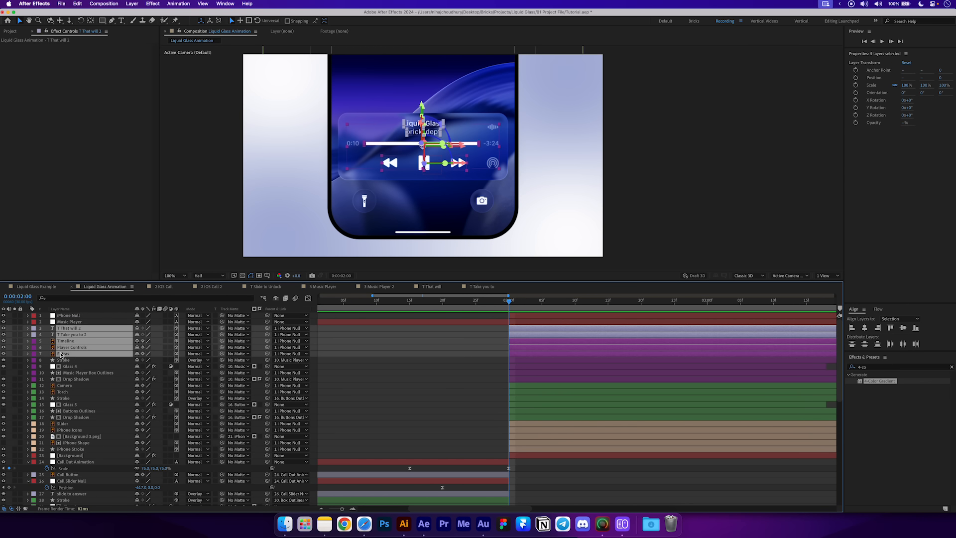
left_click(83, 373, "super")
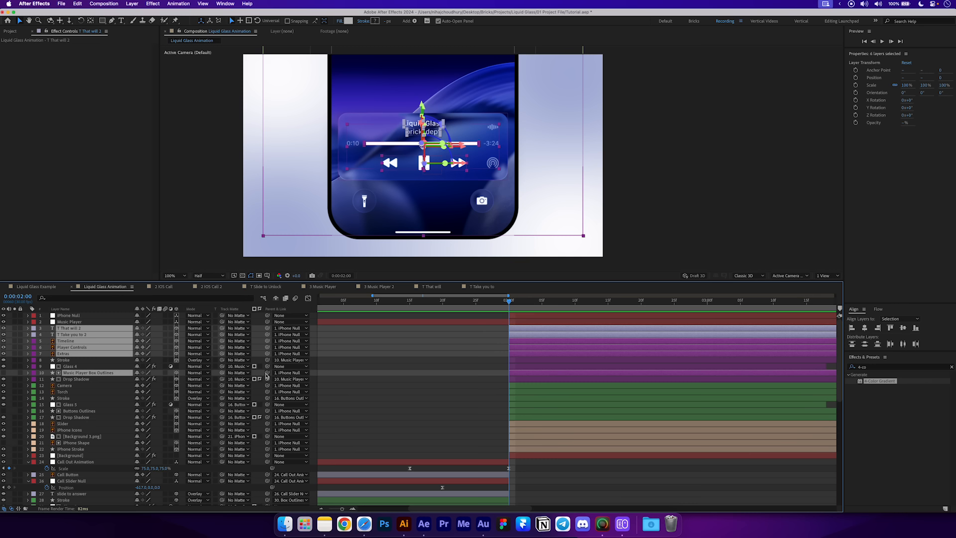
left_click_drag(266, 377, 103, 322)
left_click(103, 322)
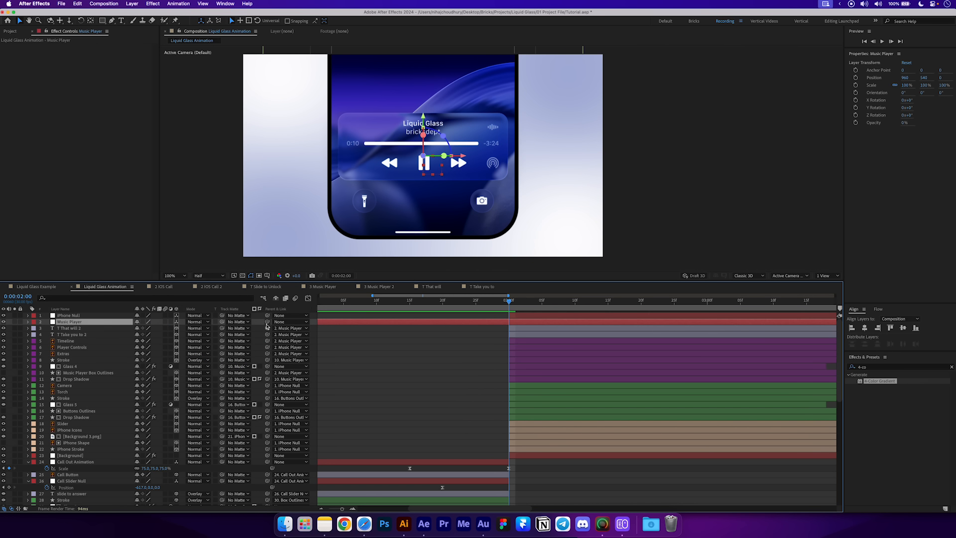
Parent the Music Player null to iPhone Null.
left_click_drag(267, 322, 92, 317)
left_click(92, 317)
left_click(90, 322)
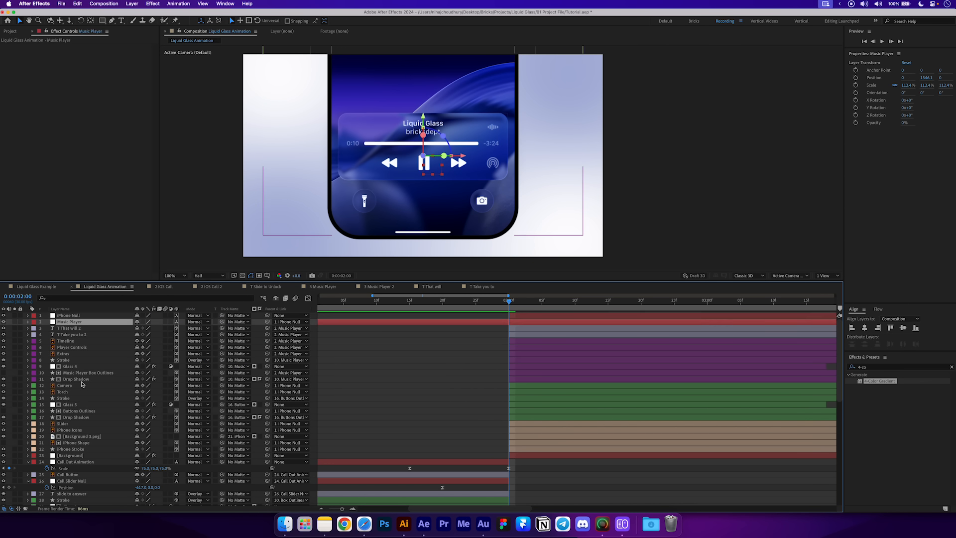
Try moving the Music Player null with its Position values to test the parenting, and undo the move.
key("p")
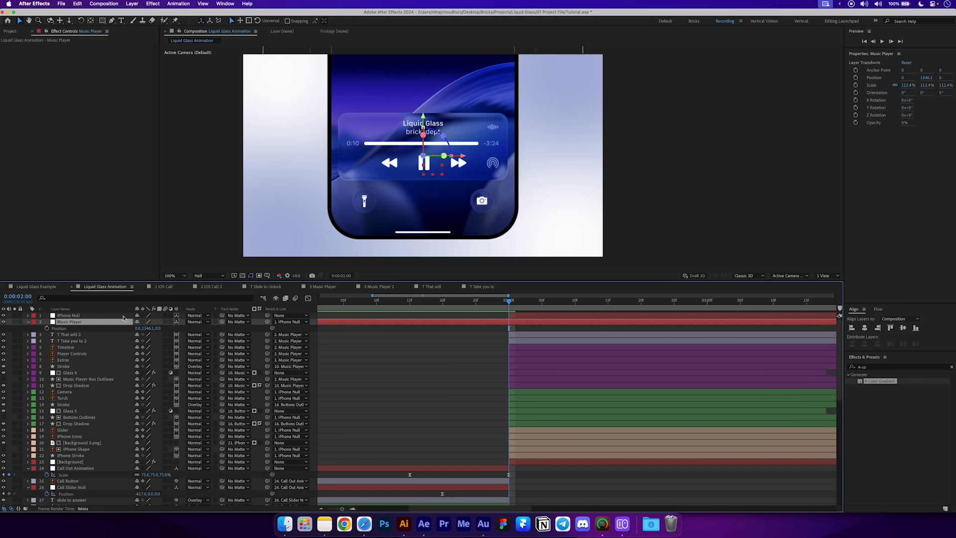
left_click_drag(146, 329, 602, 166)
key("super+z")
left_click(28, 322)
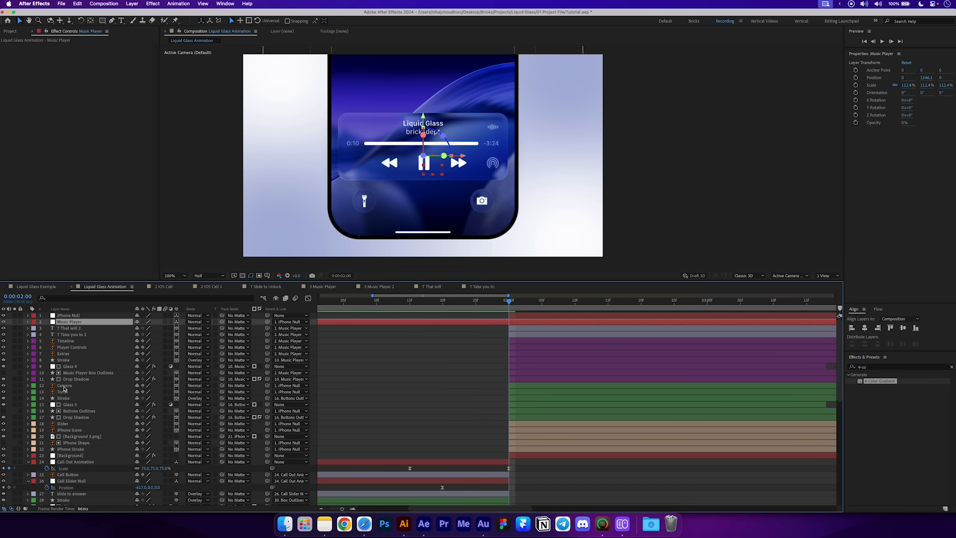
Add a null object above the Camera layer and trim it and the Music Player null to start at 0:00:02:00.
left_click(82, 387)
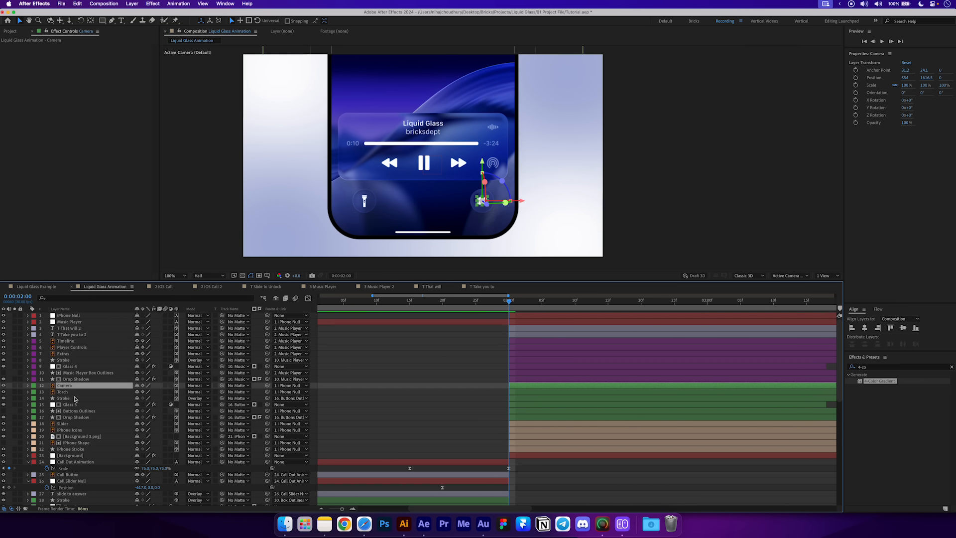
key("super+alt+shift+y")
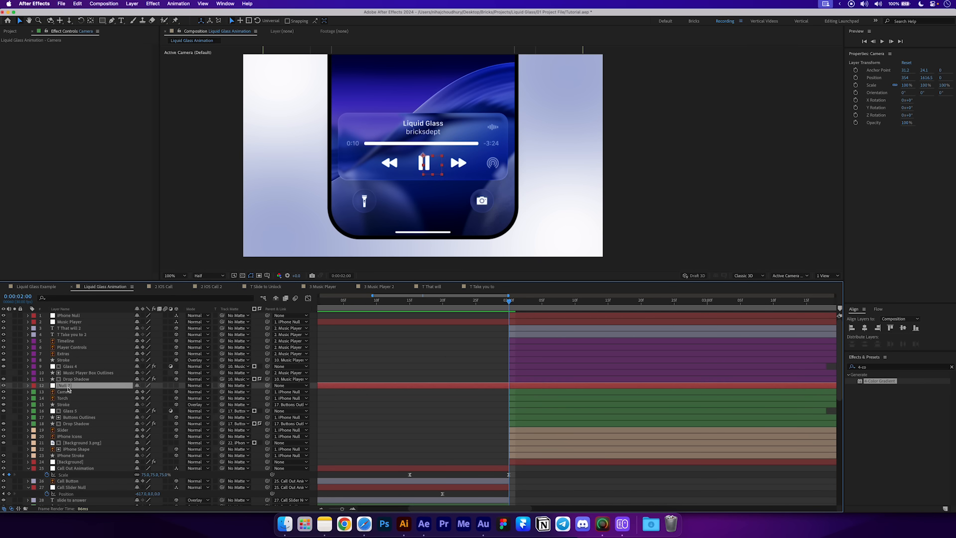
key("alt+bracketleft")
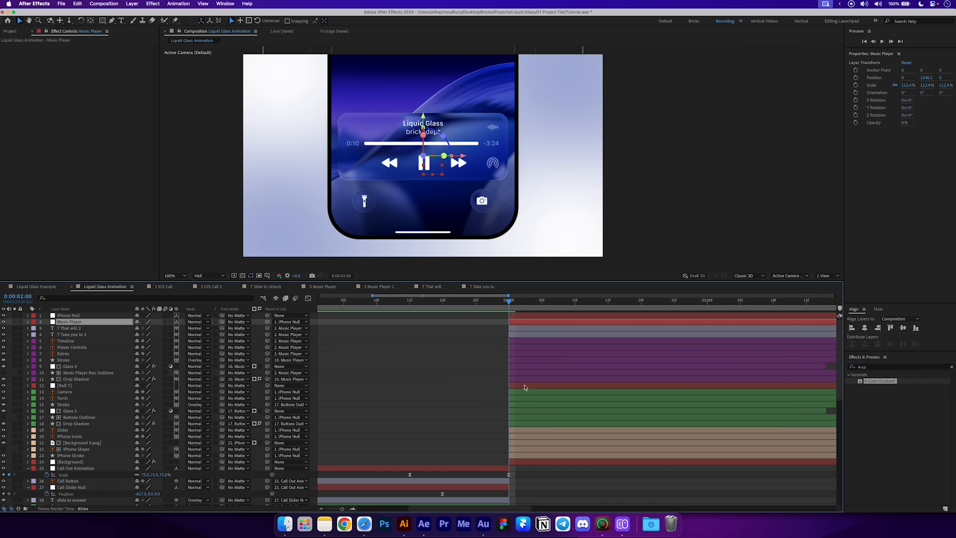
Parent the Camera, Torch and Buttons Outlines layers to the new null above them.
left_click(73, 393)
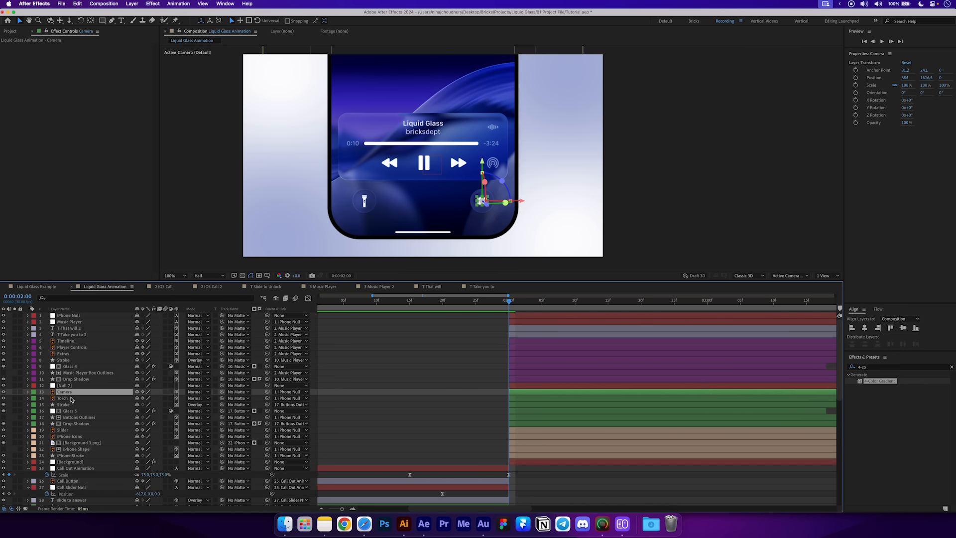
left_click(75, 397, "shift")
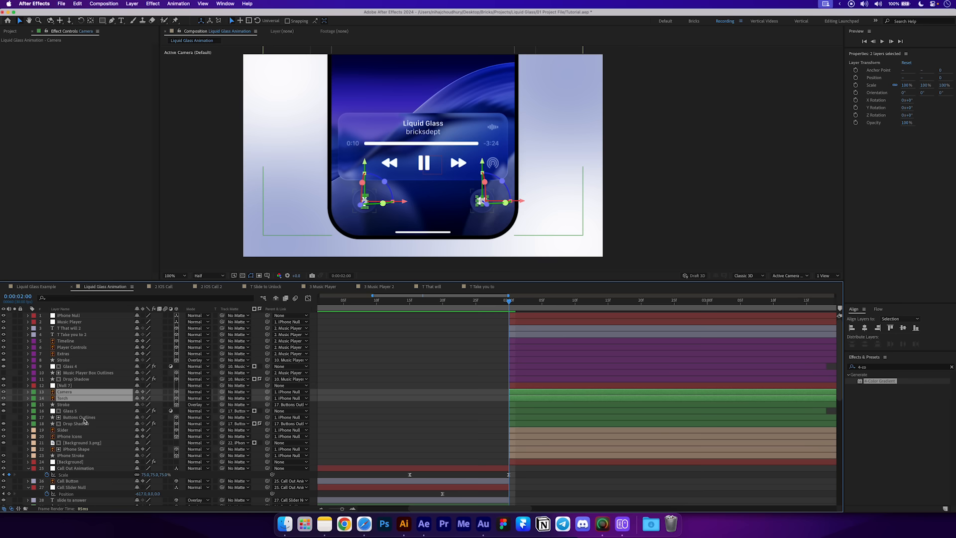
left_click(83, 418, "super")
left_click_drag(267, 418, 69, 386)
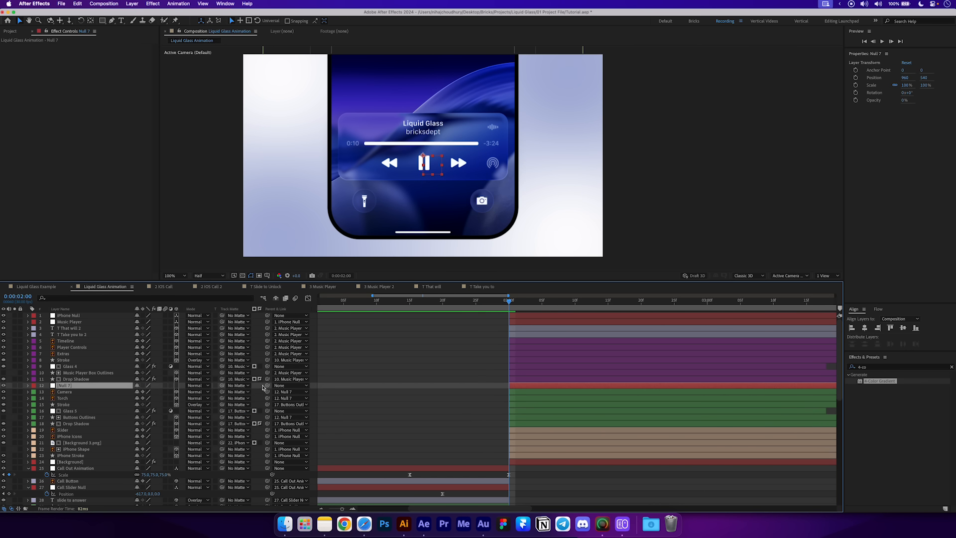
Parent the buttons' null to iPhone Null and rename it Buttons Null.
left_click_drag(268, 385, 79, 320)
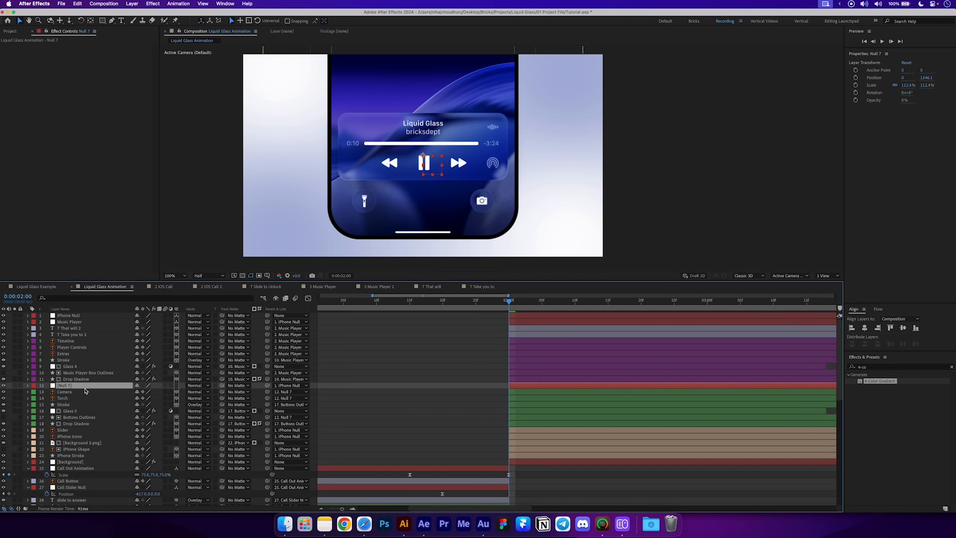
key("Return")
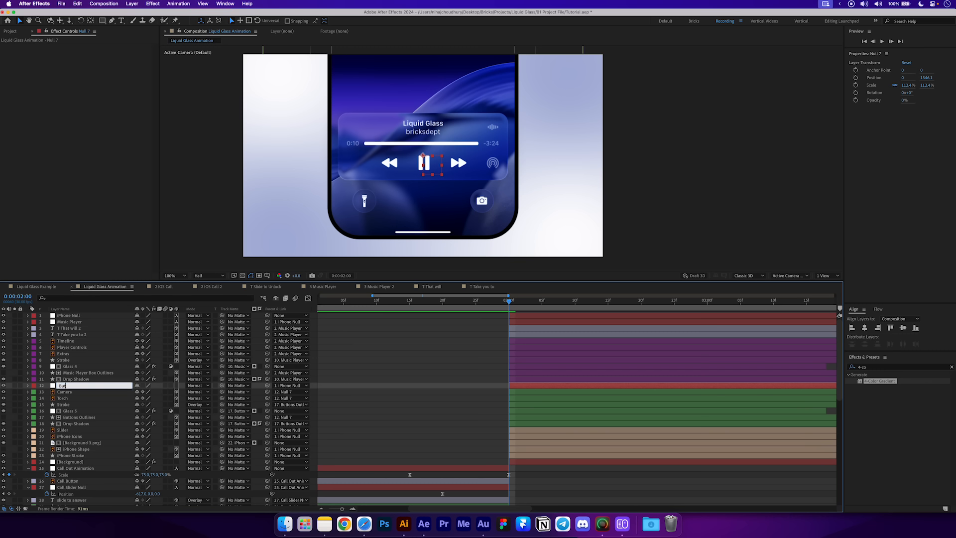
type("Buttons Null")
key("Return")
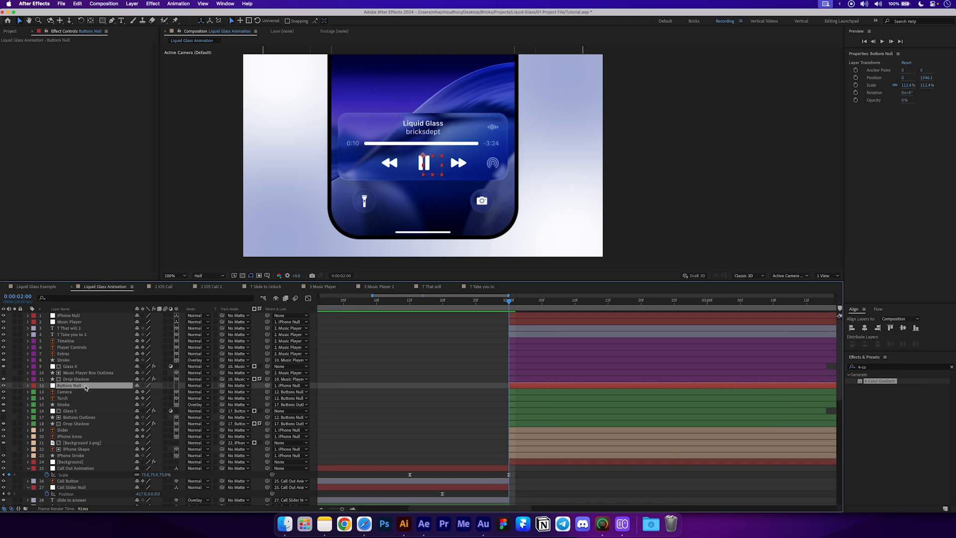
Try moving Buttons Null vertically with its Position values to test the parenting, restore it and select the null again.
key("p")
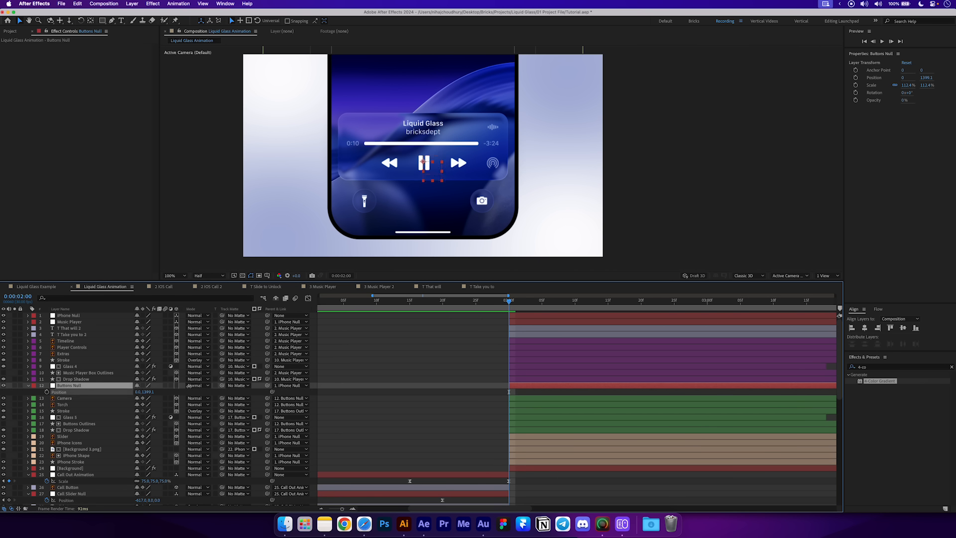
left_click_drag(148, 392, 239, 379)
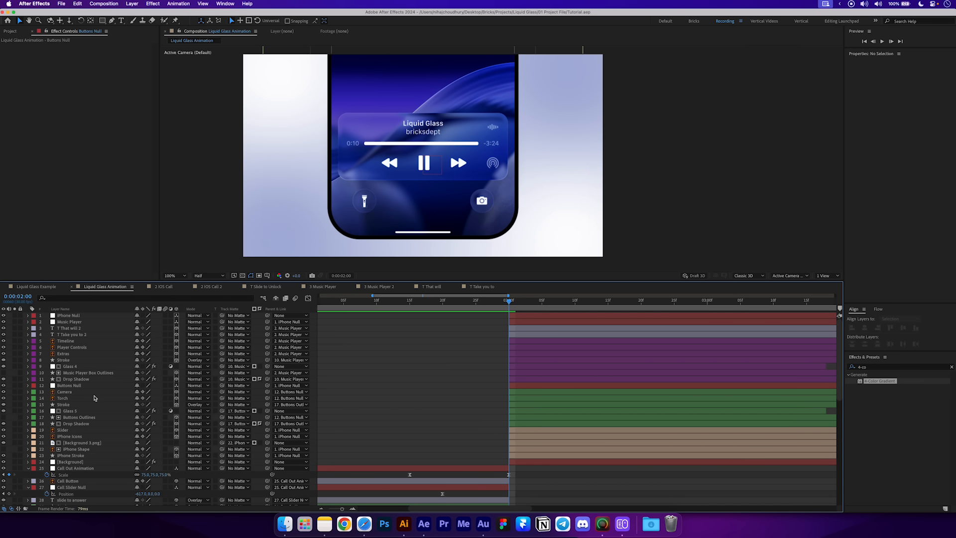
left_click(69, 386)
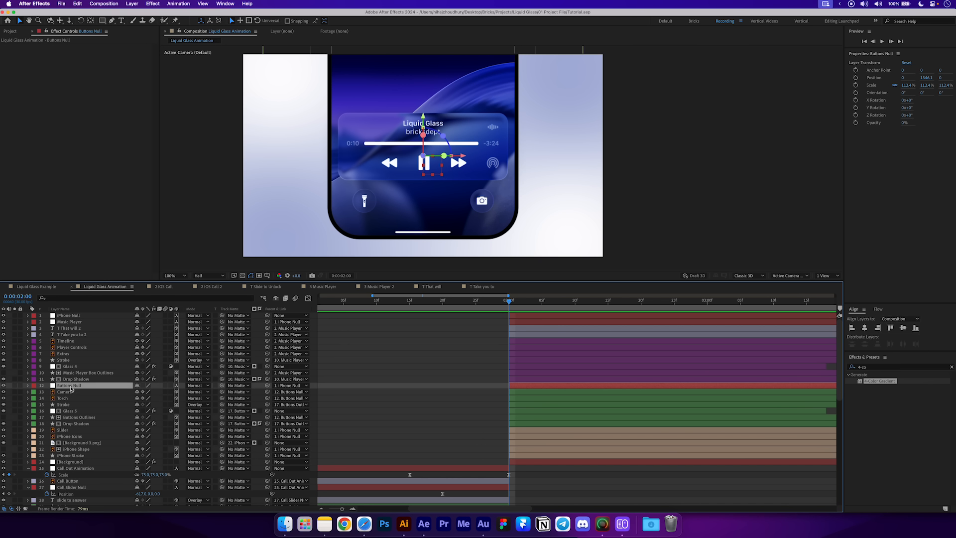
Animate the Position of the Music Player and Buttons nulls from Y about 1571 at 0:00:02:00 to their current position at 0:00:02:20.
left_click(79, 322, "super")
key("p")
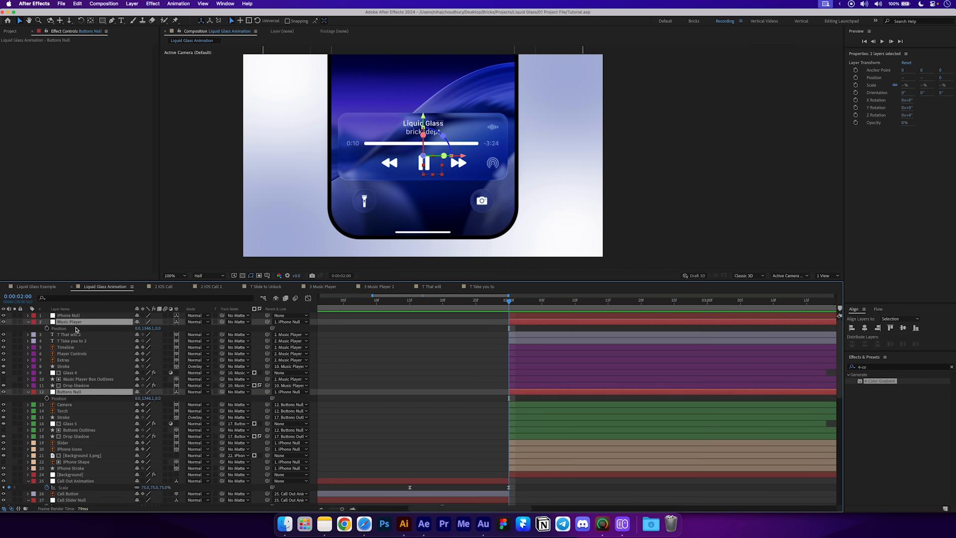
left_click(47, 328)
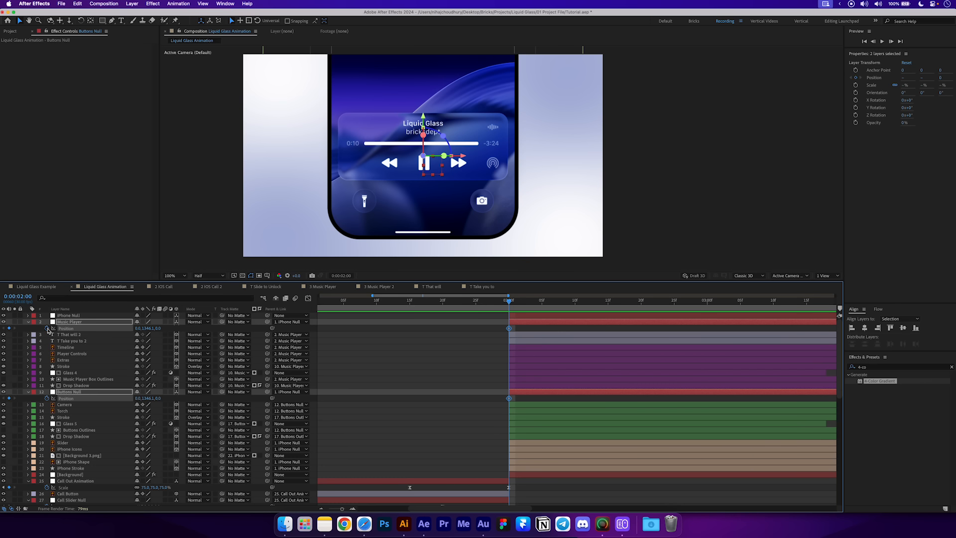
key("minus")
key("minus")
left_click_drag(455, 329, 501, 329)
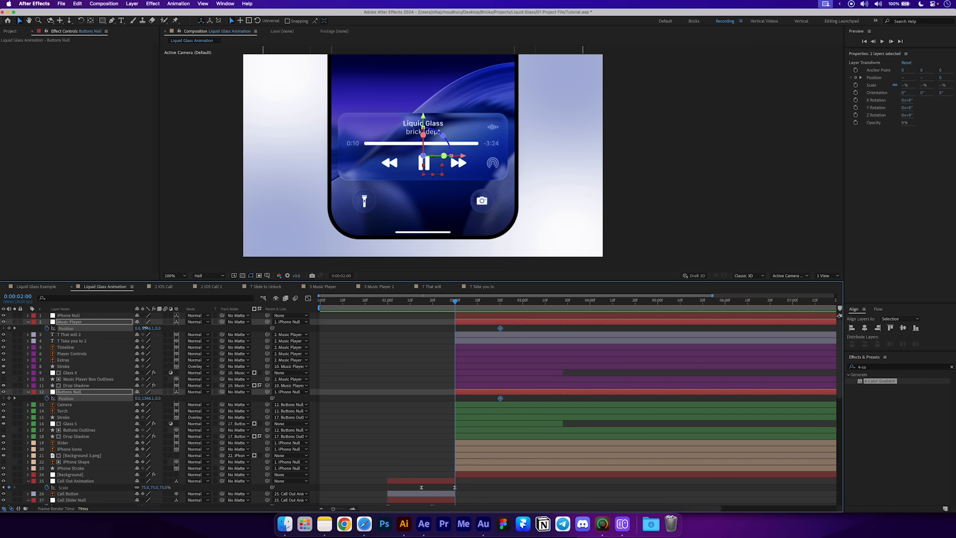
left_click_drag(146, 328, 239, 322)
Ease both nulls' Position keyframes, shape the speed curve to start fast and slow down gradually, and preview the motion.
left_click_drag(518, 322, 451, 401)
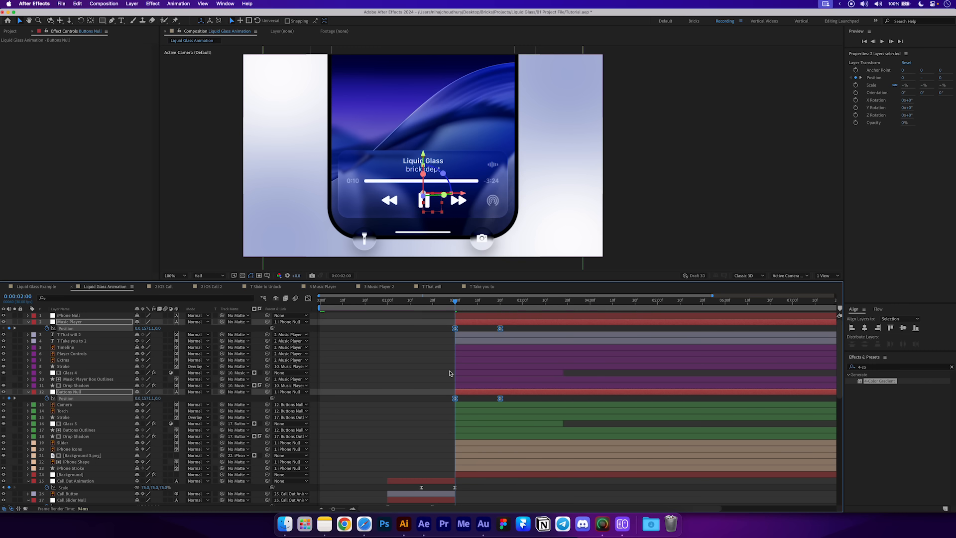
key("shift+F3")
left_click_drag(468, 456, 478, 480)
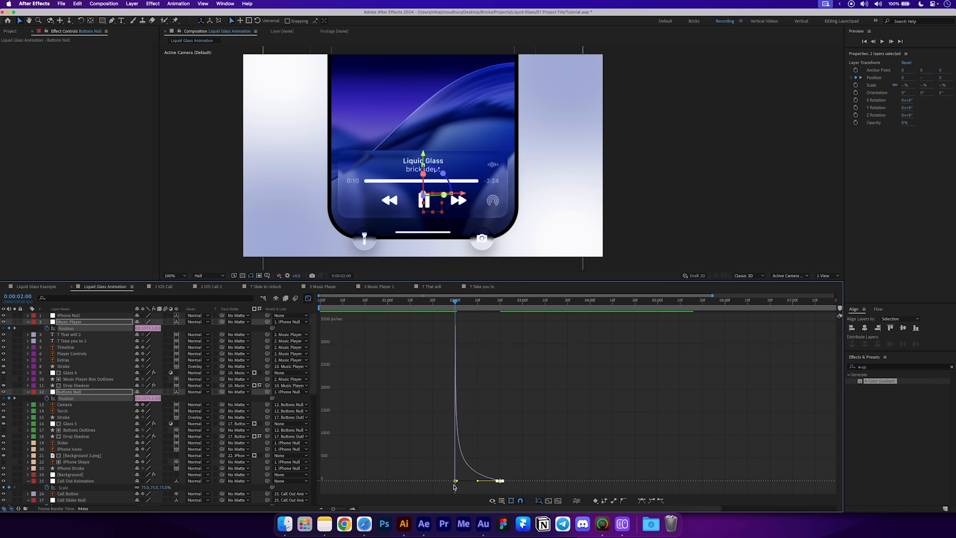
left_click(444, 303)
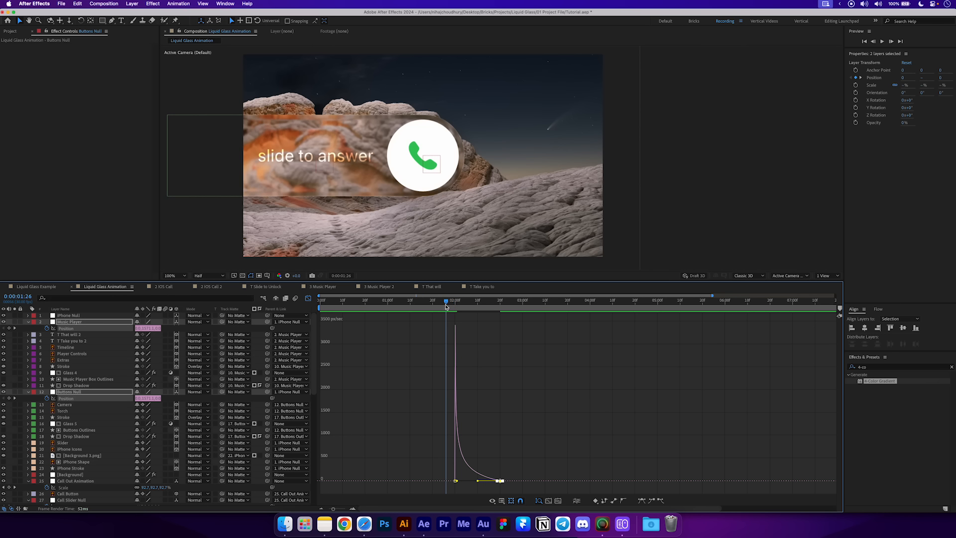
key("space")
key("space")
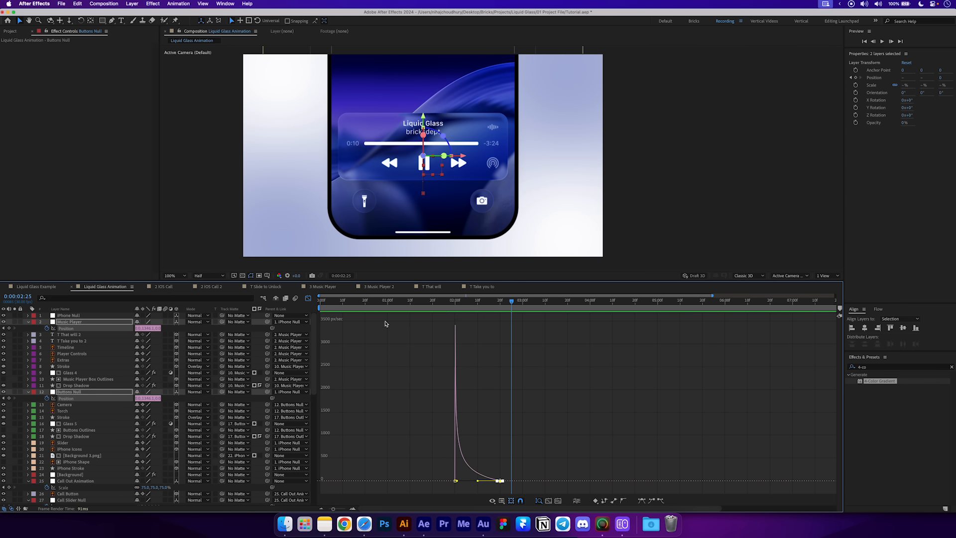
key("shift+F3")
Shift Buttons Null and its button layers, down to their Drop Shadow, about three frames later in the timeline.
mouse_move(452, 310)
left_mouse_down()
mouse_move(467, 317)
mouse_move(459, 316)
left_mouse_up()
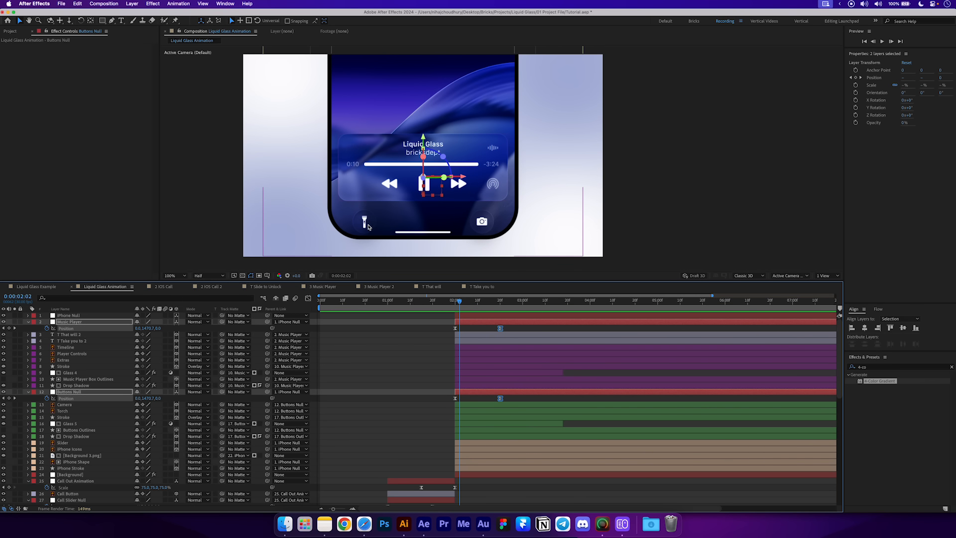
left_click(391, 413)
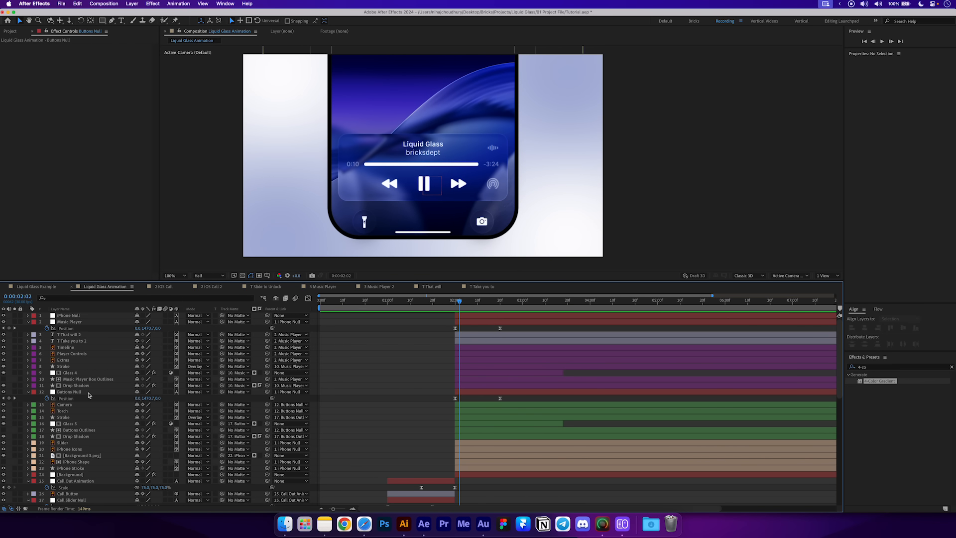
left_click(80, 392)
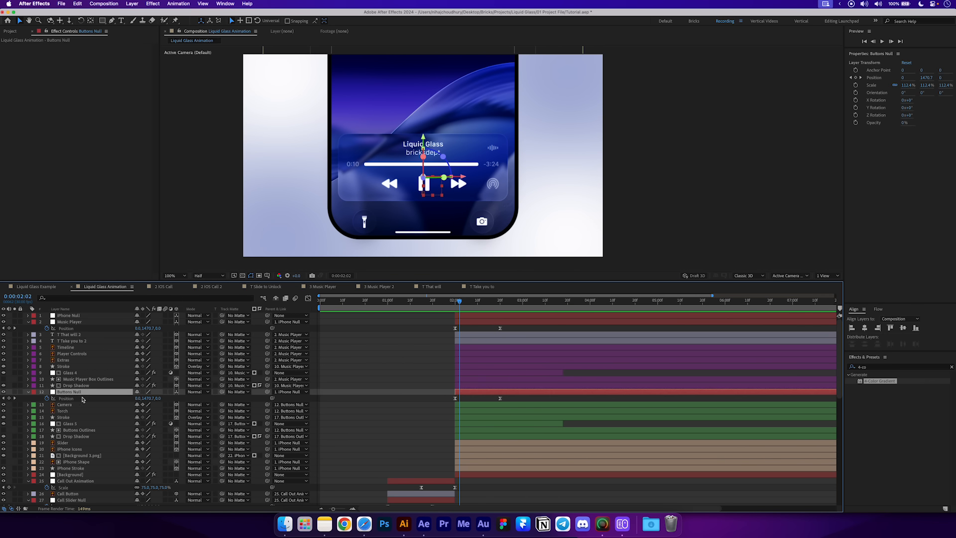
left_click(76, 437, "shift")
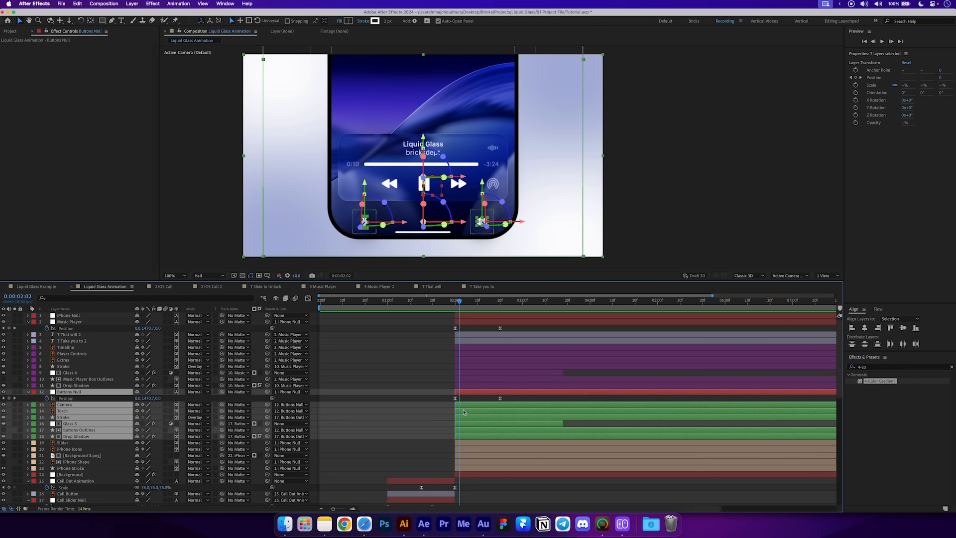
key("super+shift+a")
left_click(465, 392)
left_click(463, 438, "shift")
left_click_drag(461, 420, 465, 403)
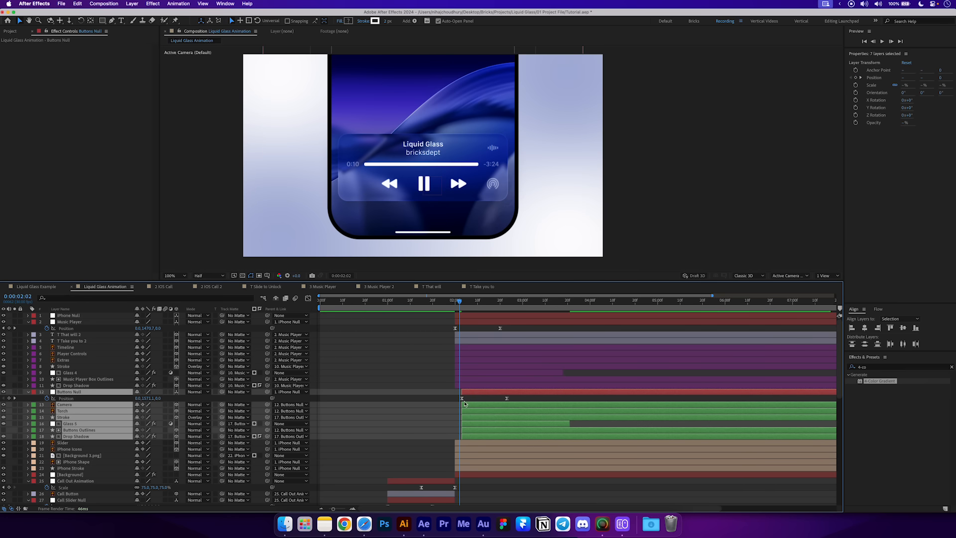
Preview the staggered entrance of the player and buttons and collapse the revealed keyframe properties.
left_click_drag(460, 301, 445, 302)
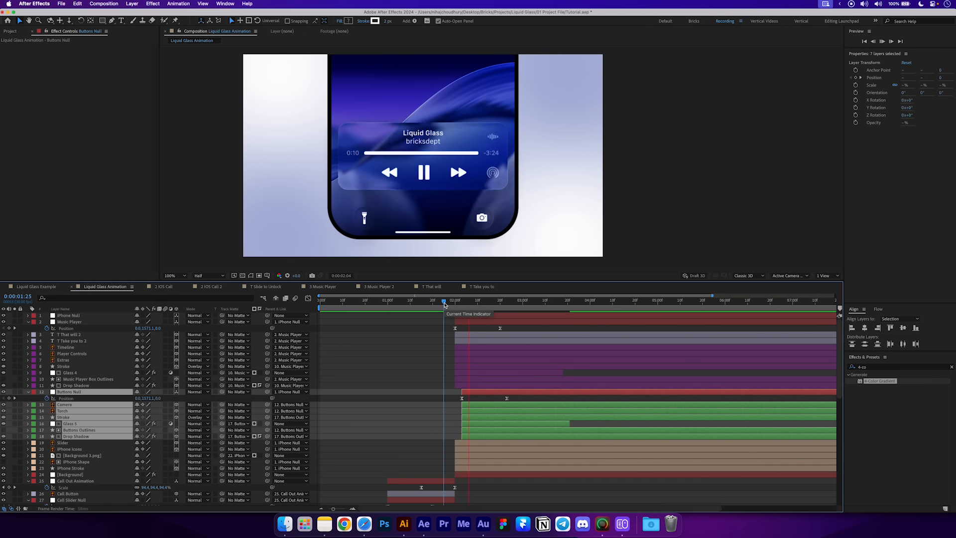
key("space")
left_click(443, 385)
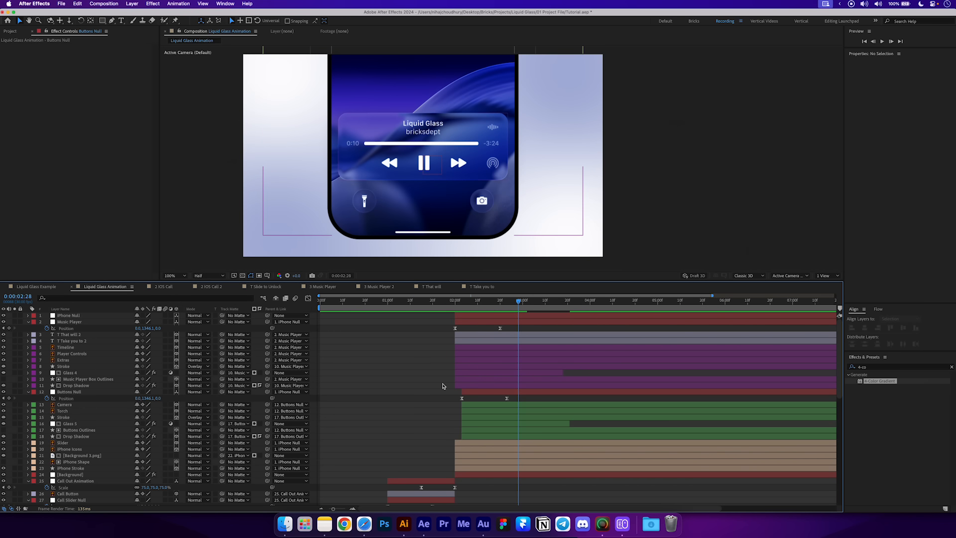
key("u")
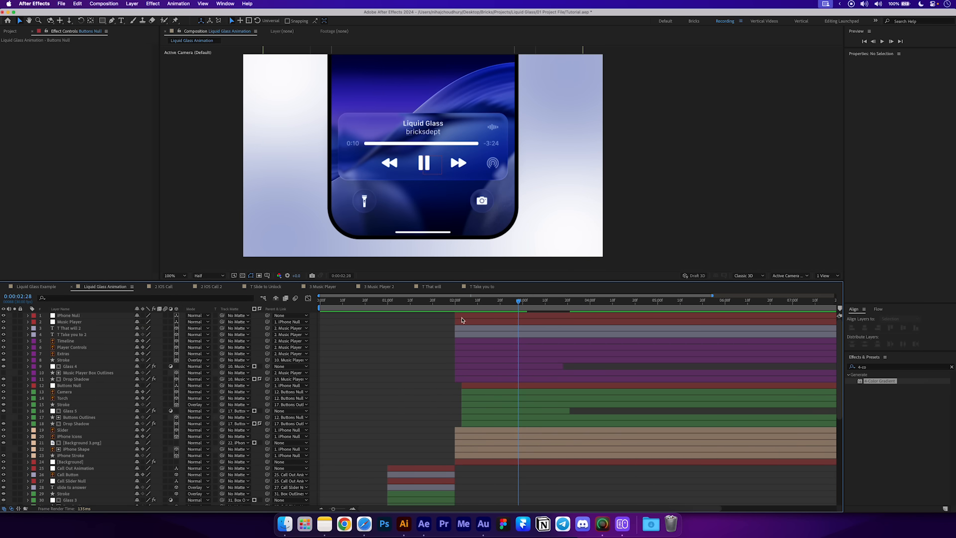
Add a 3D null object starting at 0:00:02:00 and name it Entry Animation.
mouse_move(452, 308)
left_mouse_down()
mouse_move(420, 311)
mouse_move(476, 309)
mouse_move(456, 326)
left_mouse_up()
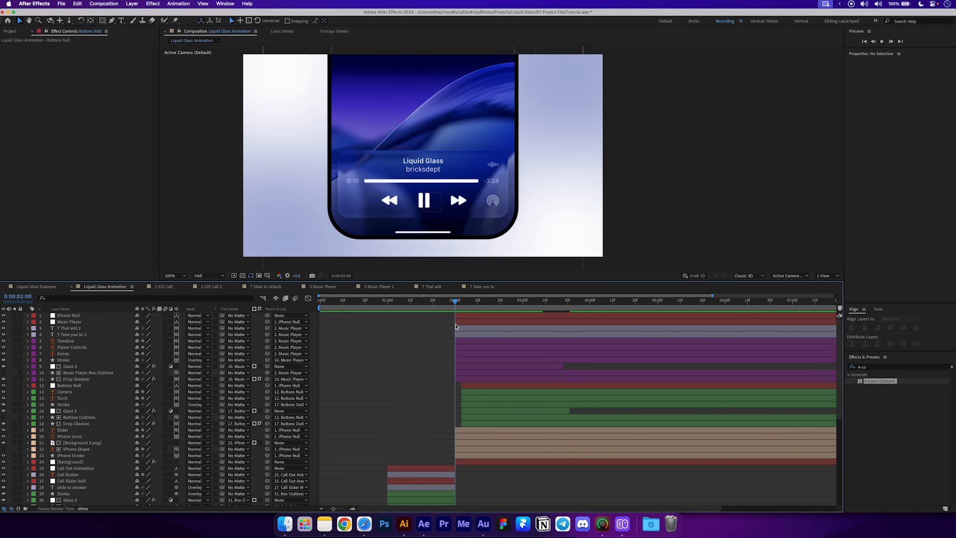
key("super+alt+shift+y")
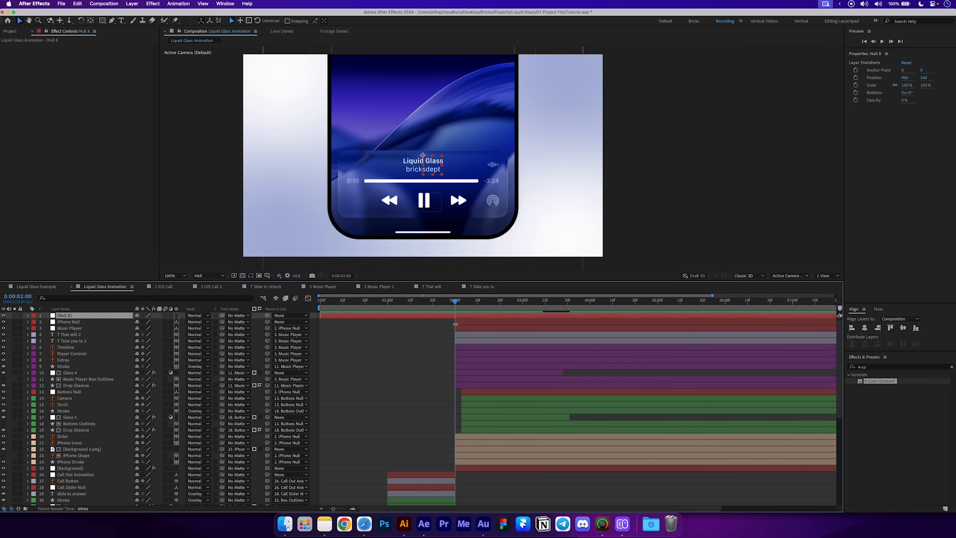
key("alt+bracketleft")
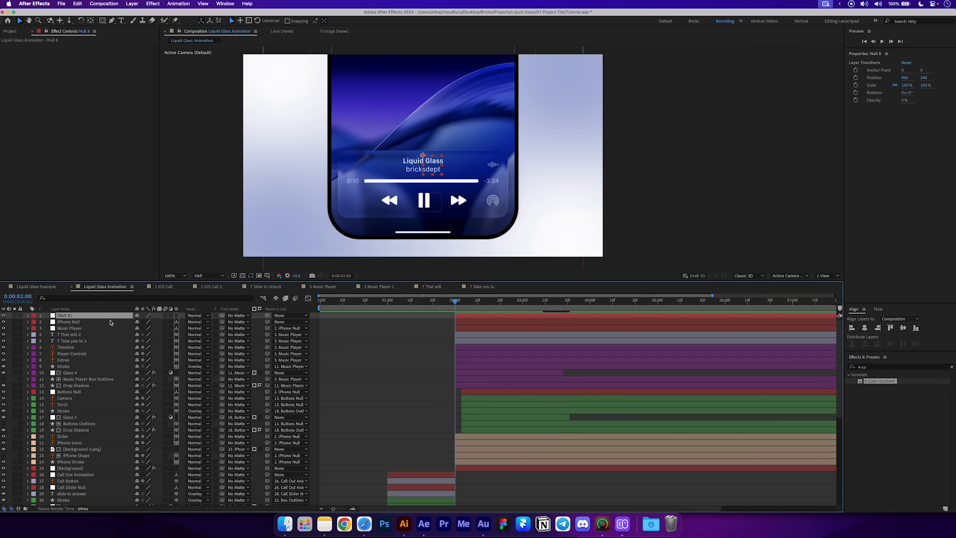
key("Return")
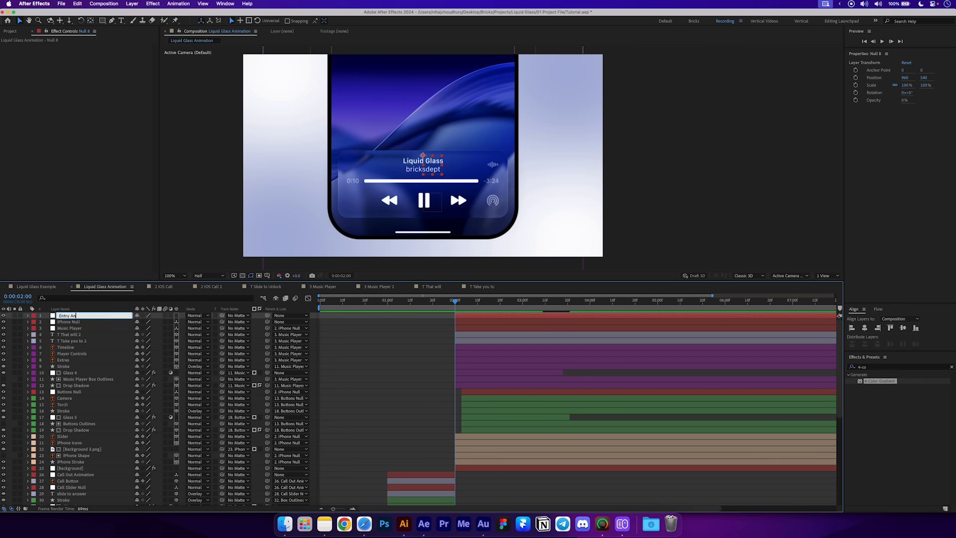
type("Entry Animation")
key("Return")
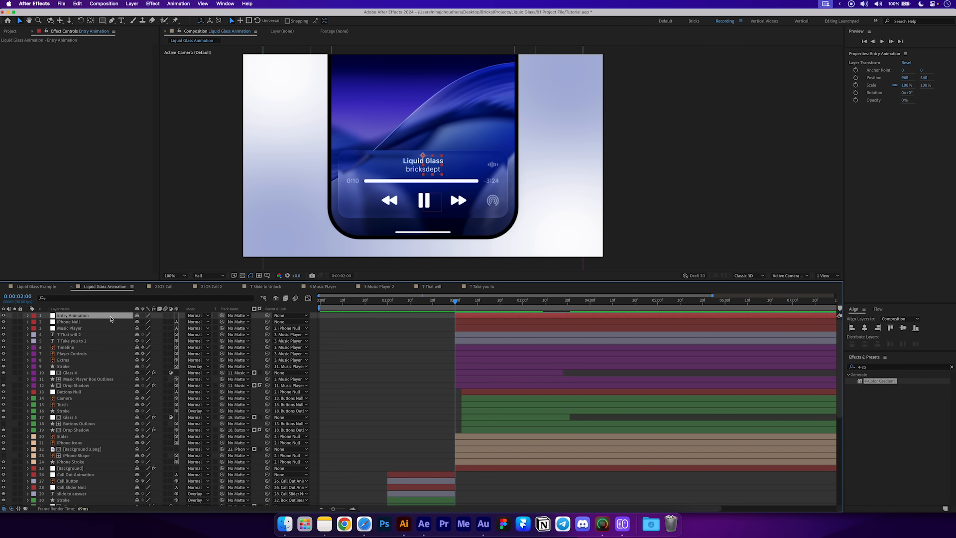
left_click(177, 316)
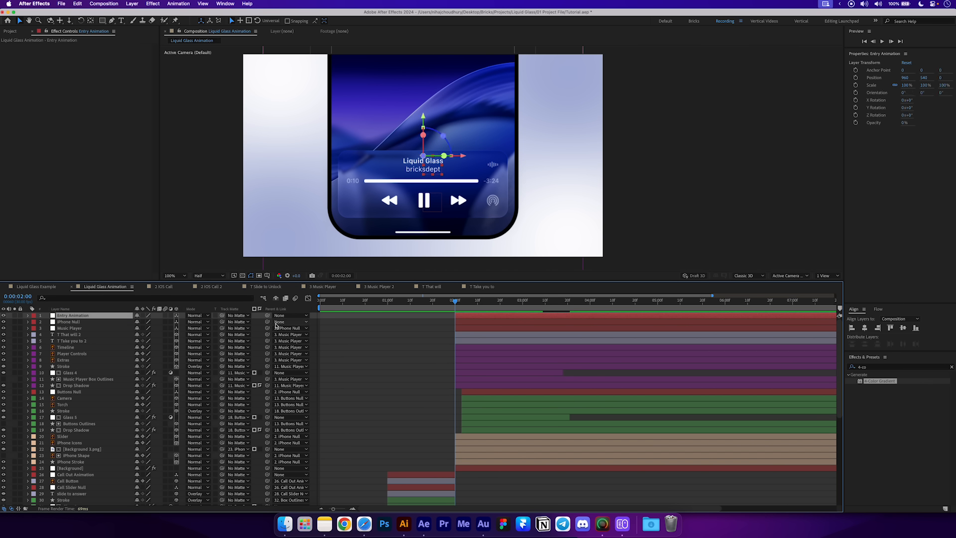
Parent iPhone Null to the Entry Animation null.
left_click(91, 322)
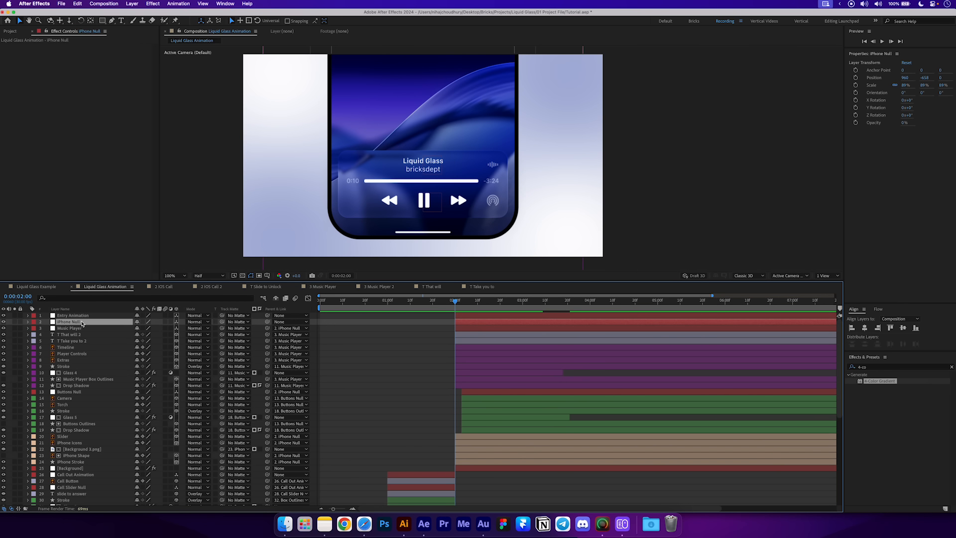
left_click(77, 316)
left_click(87, 322)
left_click_drag(267, 321, 106, 317)
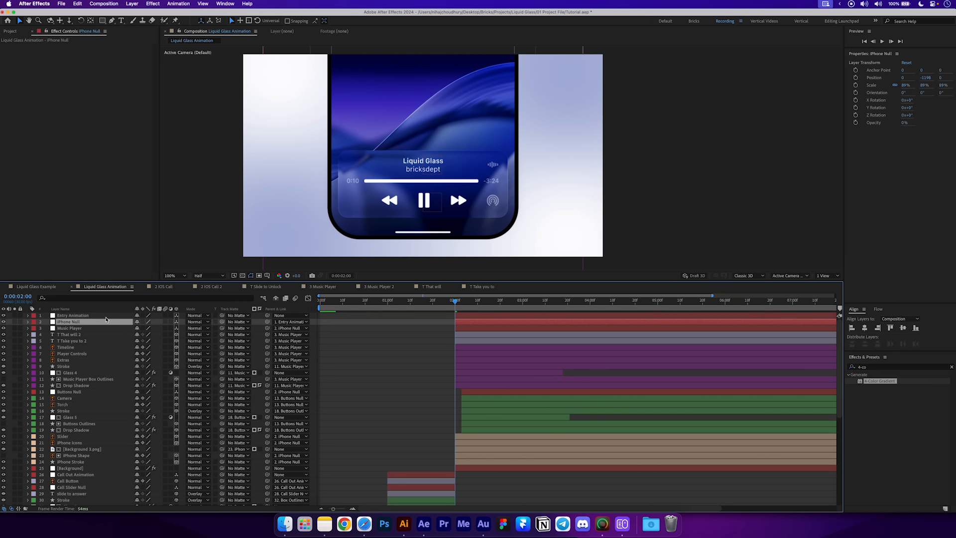
Keyframe Entry Animation's Scale at 100% at about 0:00:02:24, then try a 145% starting scale at 0:00:02:00 and undo it.
left_click(102, 317)
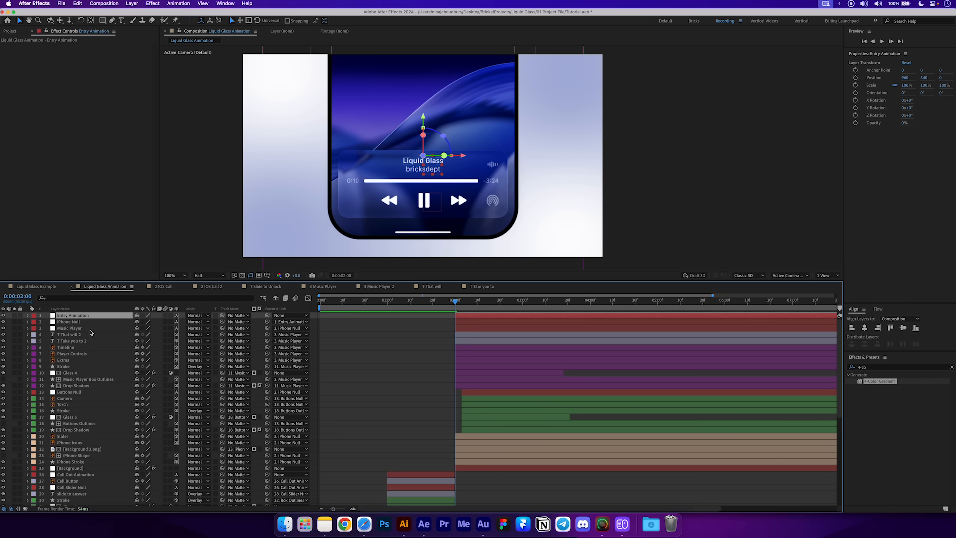
key("s")
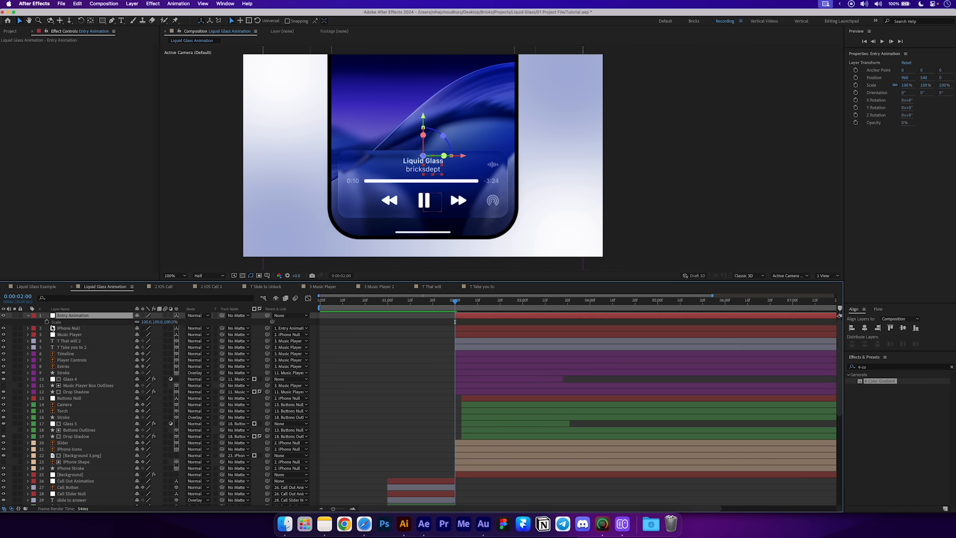
left_click(47, 321)
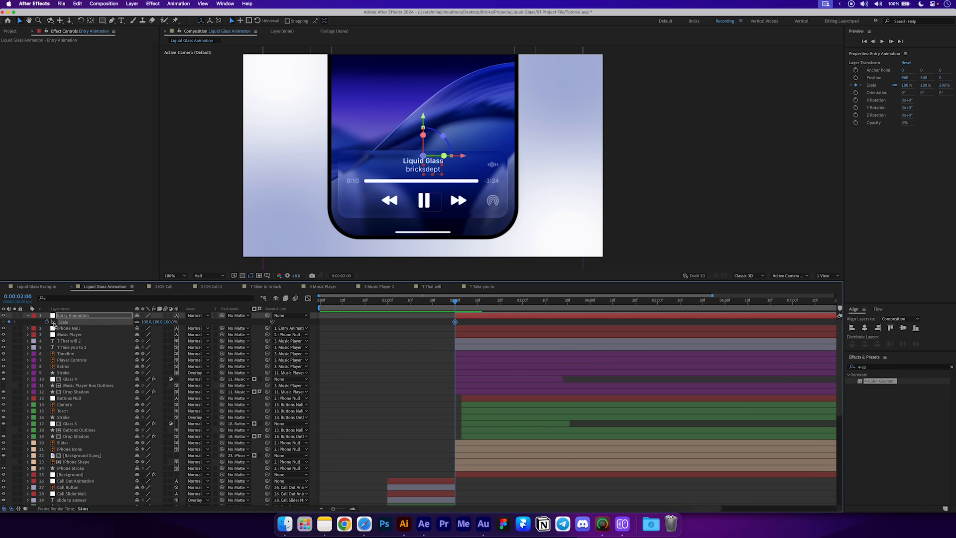
left_click_drag(455, 323, 508, 322)
left_click_drag(145, 322, 160, 322)
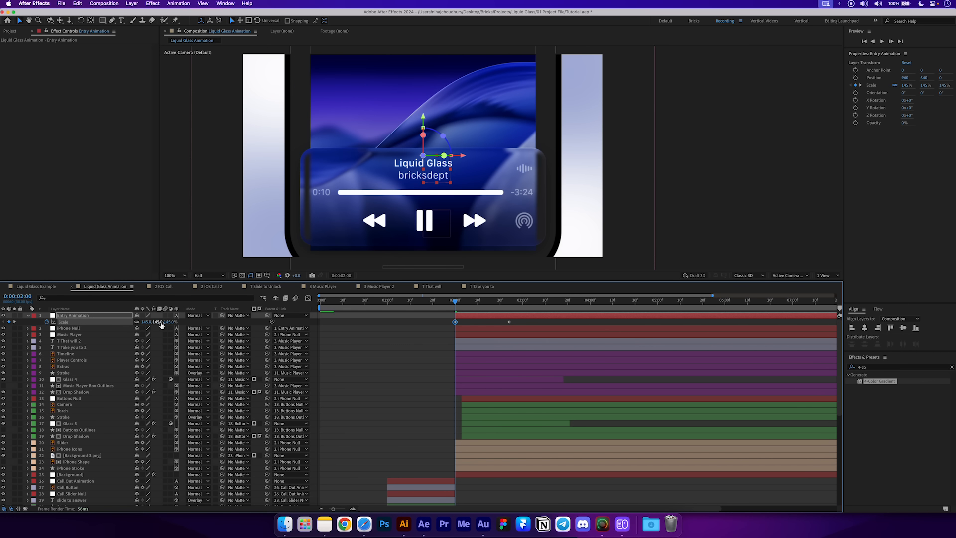
key("super+z")
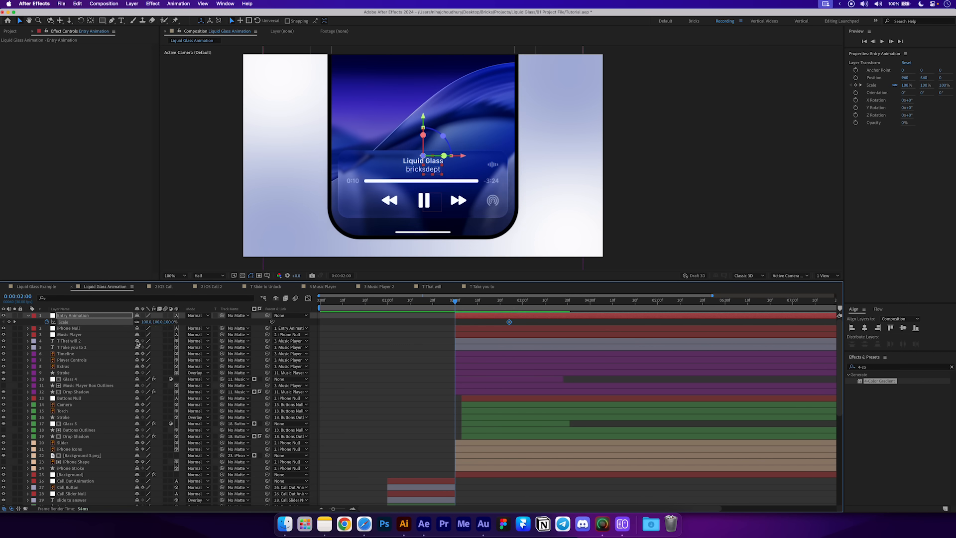
Parent the Background 3.png layer to iPhone Null and set Entry Animation's Scale to 140% at 0:00:02:00.
scroll(96, 424, "down", 3)
left_click(95, 436)
scroll(123, 435, "up", 3)
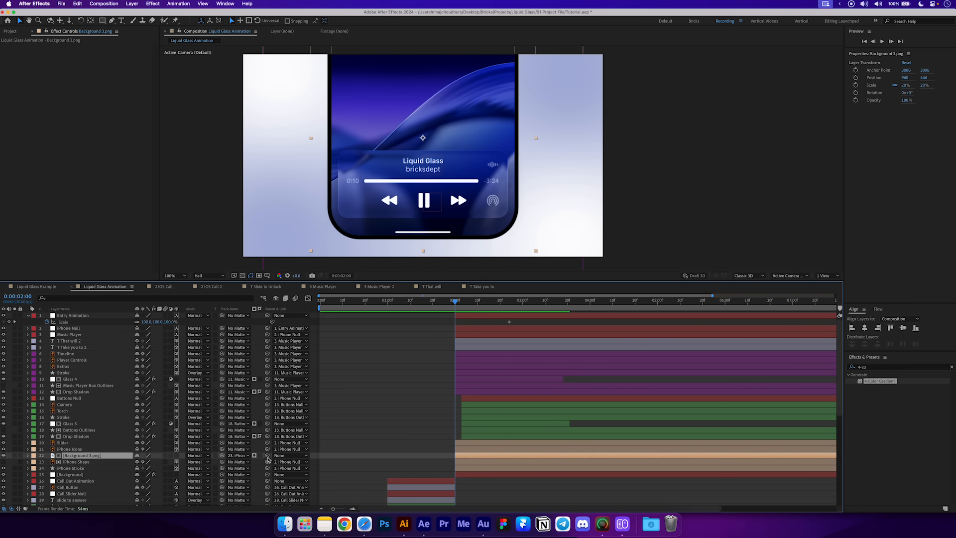
left_click_drag(268, 455, 163, 328)
left_click(390, 330)
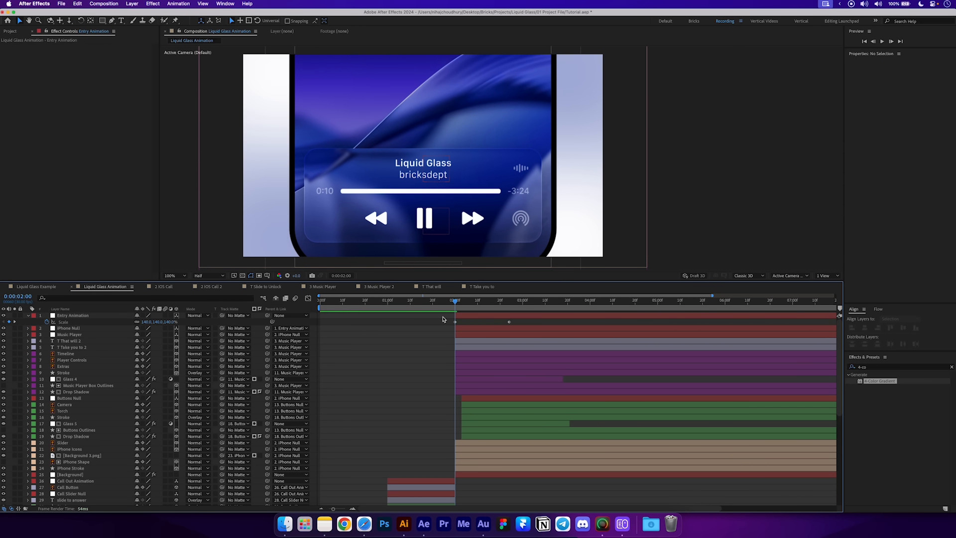
Ease Entry Animation's Scale keyframes, shape the speed curve to start fast and settle slowly, and preview from 0:00:01:00.
left_click_drag(447, 304, 434, 329)
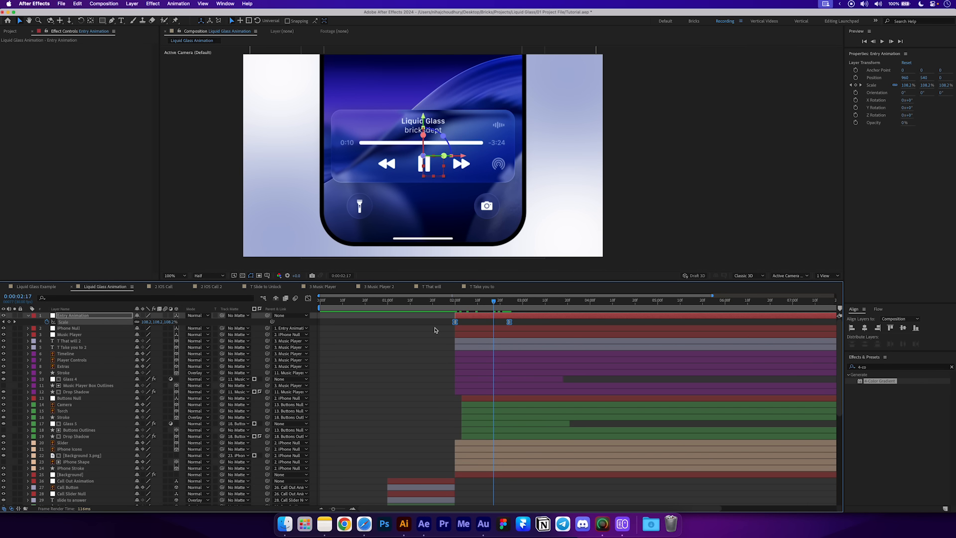
left_click(309, 297)
left_click_drag(480, 377, 388, 303)
key("space")
key("space")
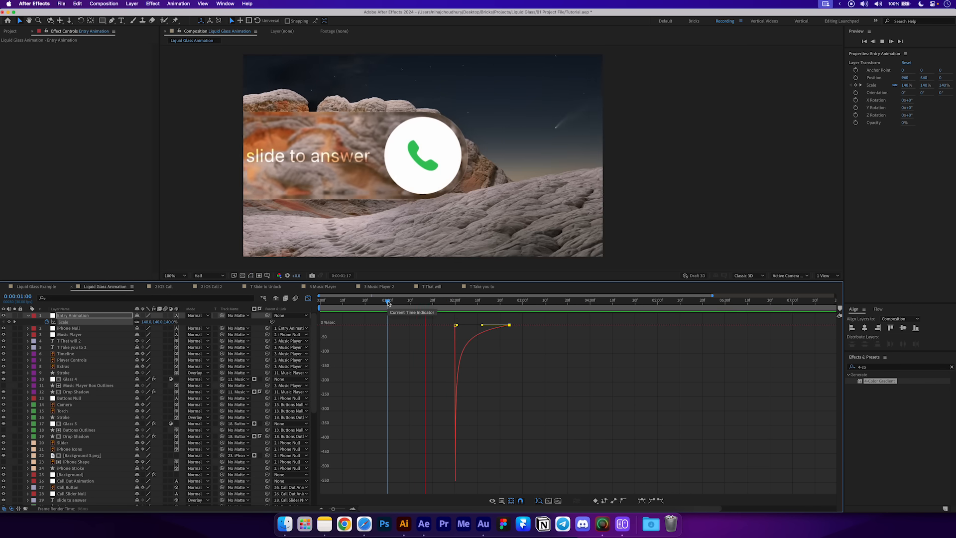
key("space")
left_click(308, 298)
Duplicate the Timeline layer at 0:00:02:14 and set the original Timeline layer's opacity to 50%.
left_click_drag(455, 303, 487, 303)
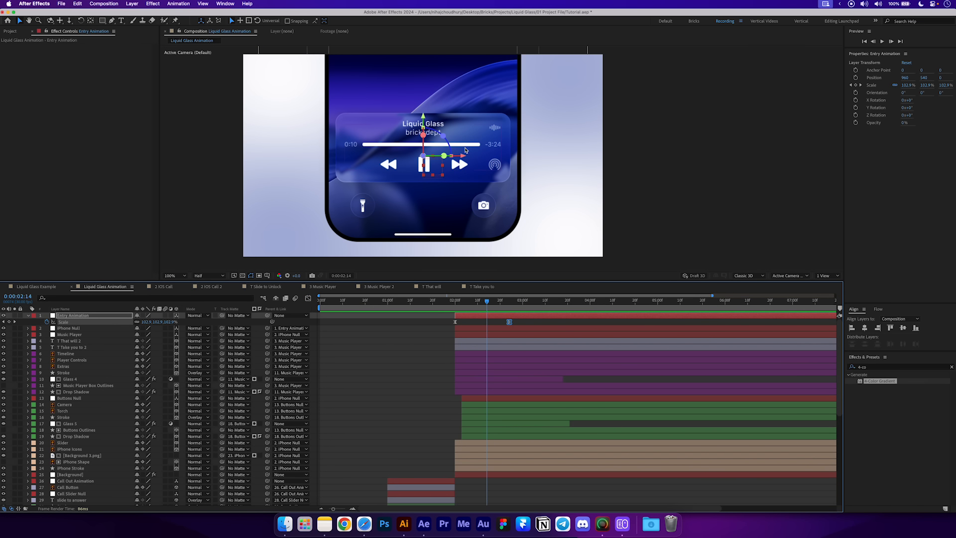
left_click(371, 409)
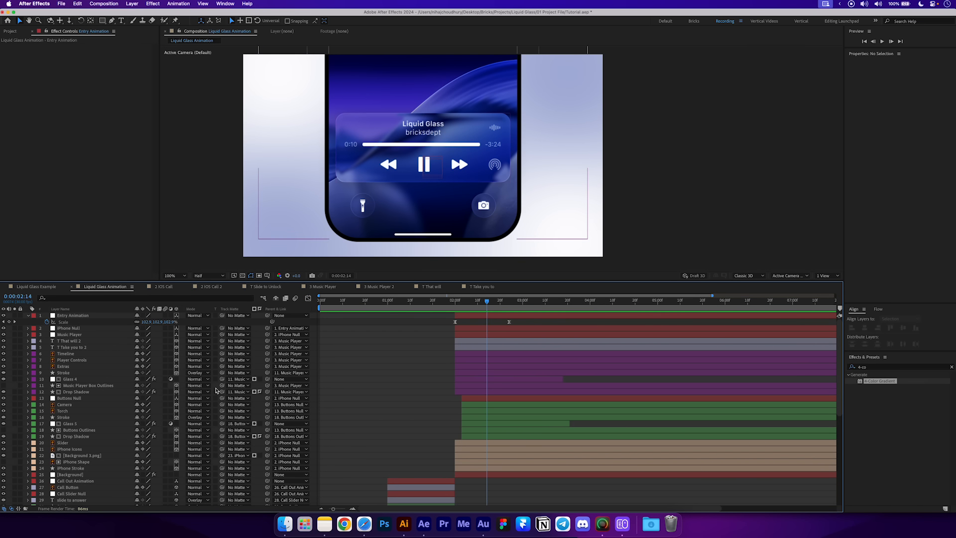
left_click(77, 355)
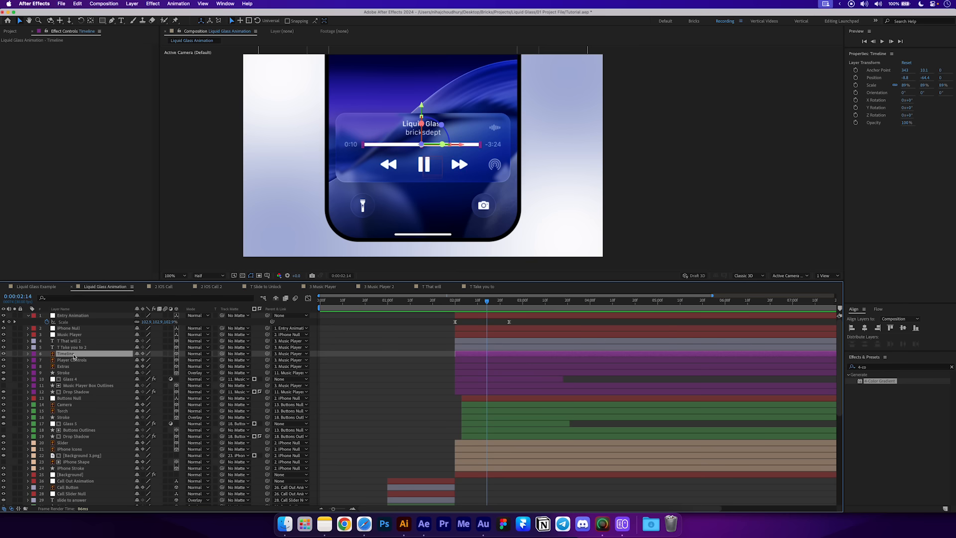
key("super+d")
left_click(82, 360)
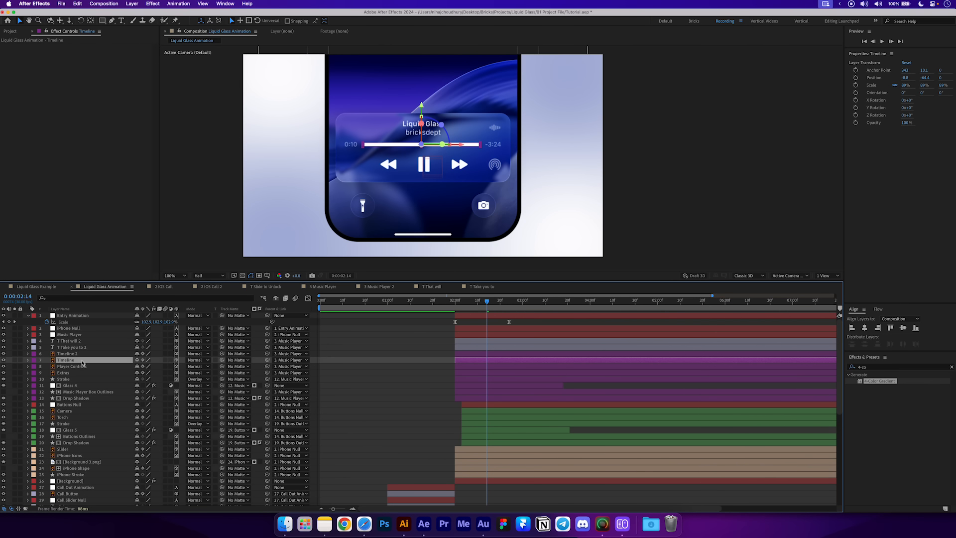
key("t")
left_click(142, 367)
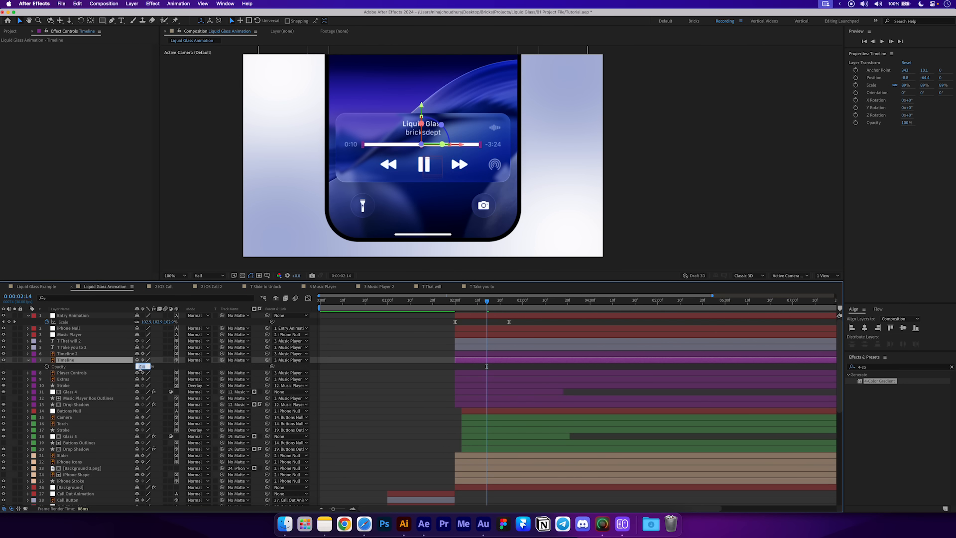
key("Return")
Draw a rectangular mask over the start of the progress bar on Timeline 2 and keyframe its Mask Path at 0:00:02:00.
left_click(63, 354)
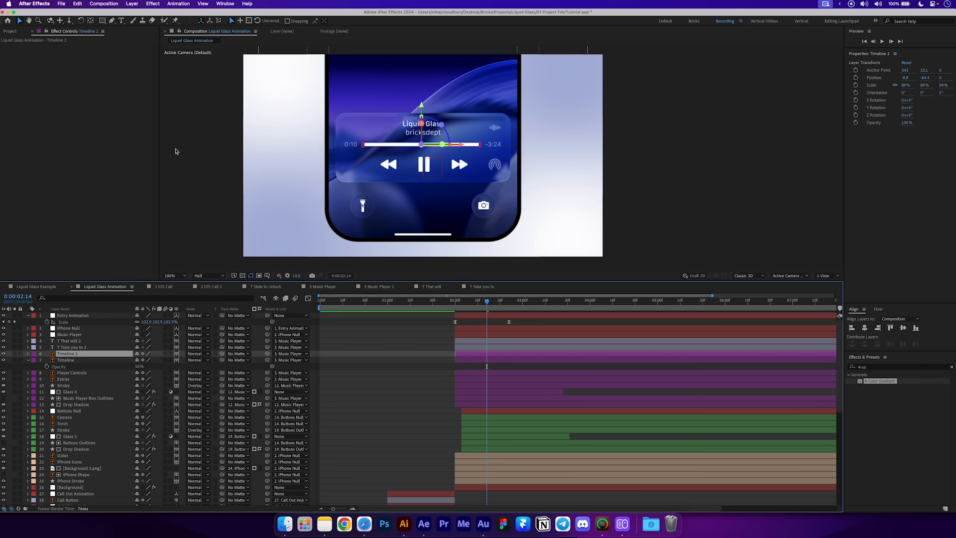
left_click(103, 21)
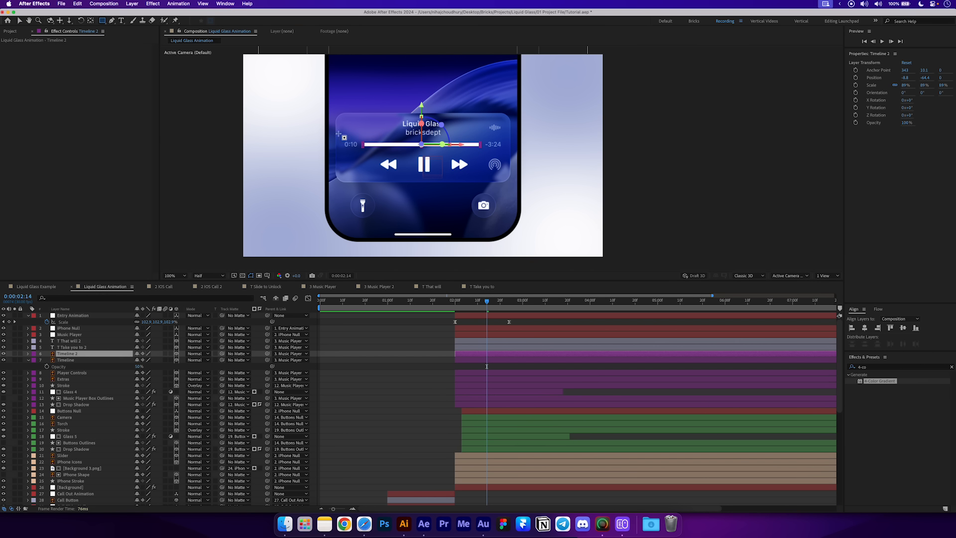
left_click_drag(324, 126, 379, 166)
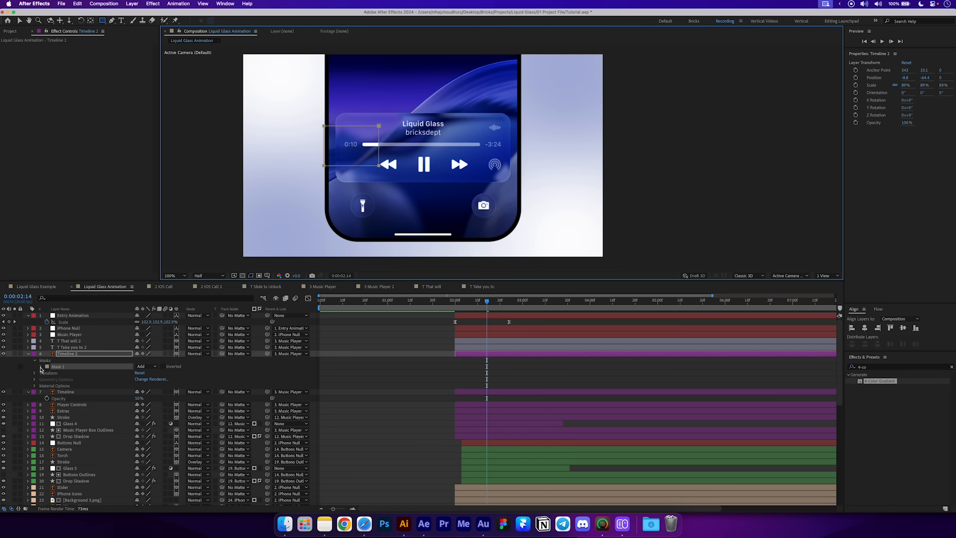
left_click(41, 367)
left_click(53, 373)
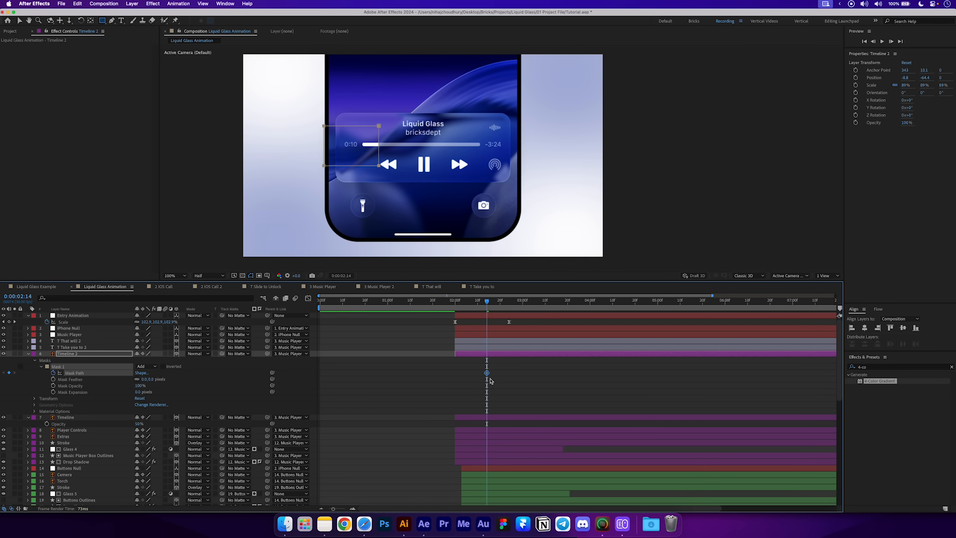
left_click_drag(487, 372, 454, 372)
Extend the mask's far edge further along the progress bar, place that Mask Path keyframe at about 0:00:04:01, and preview from 0:00:01:22.
key("v")
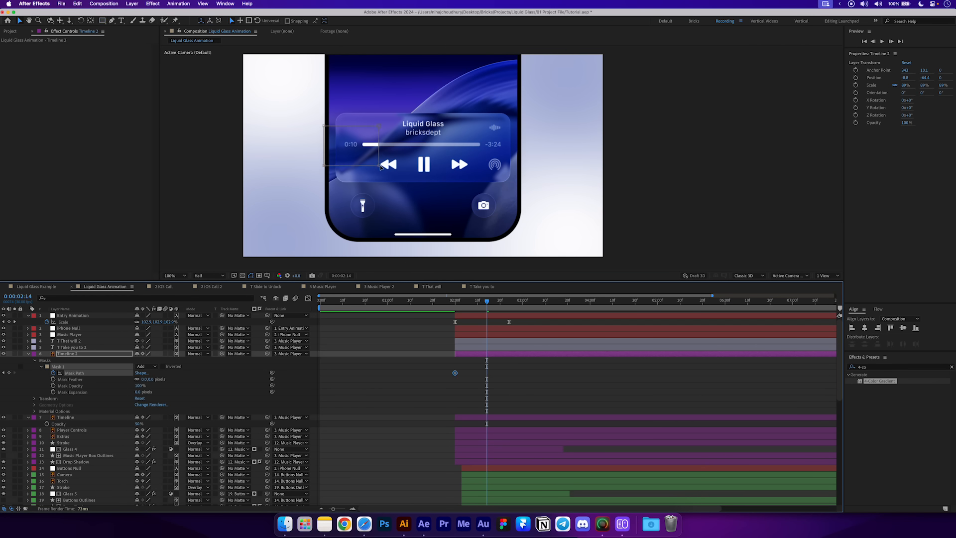
left_click(388, 143)
left_click_drag(380, 126, 415, 127)
left_click_drag(487, 373, 594, 382)
left_click(438, 301)
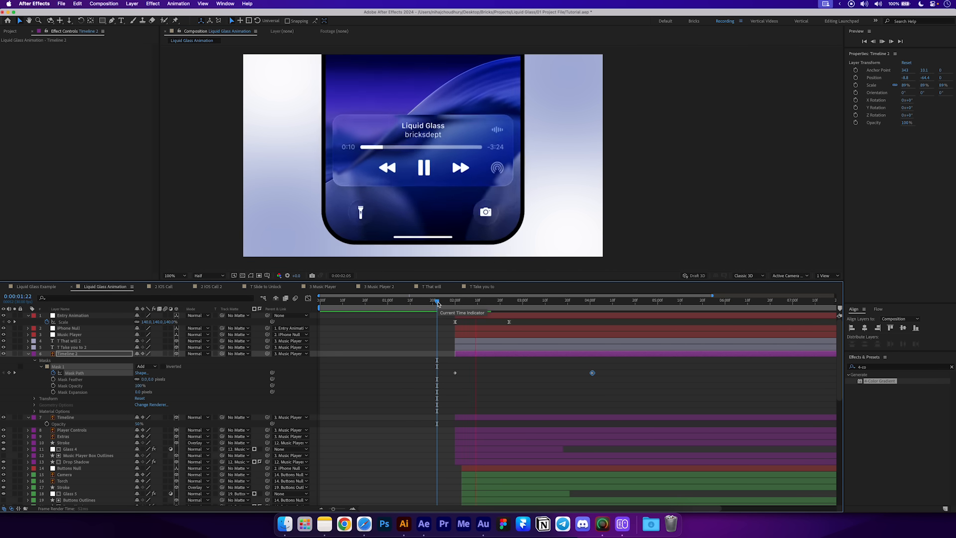
key("space")
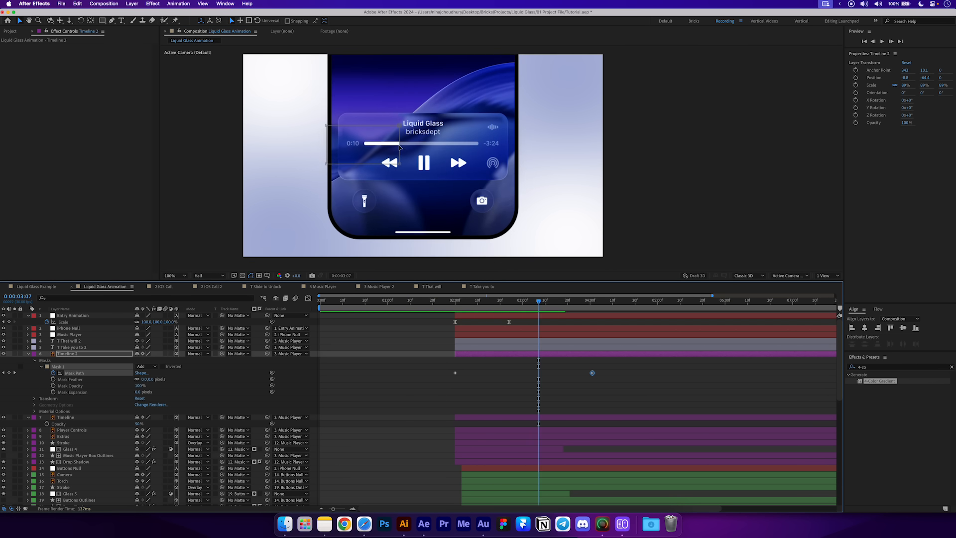
Delay the second Mask Path keyframe to about 0:00:04:19 and preview the animation from the beginning.
left_click(649, 399)
left_click_drag(592, 373, 632, 373)
left_click(518, 391)
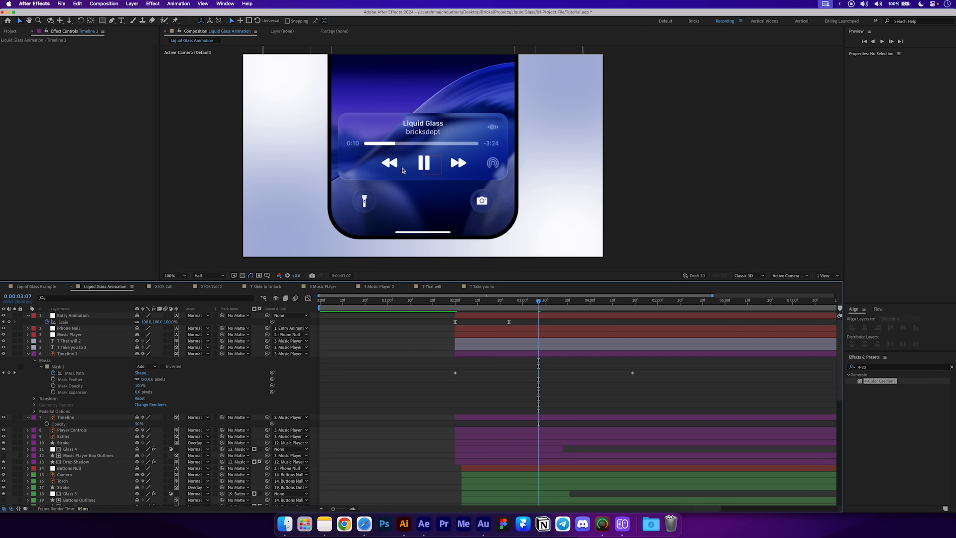
left_click_drag(434, 305, 273, 311)
key("space")
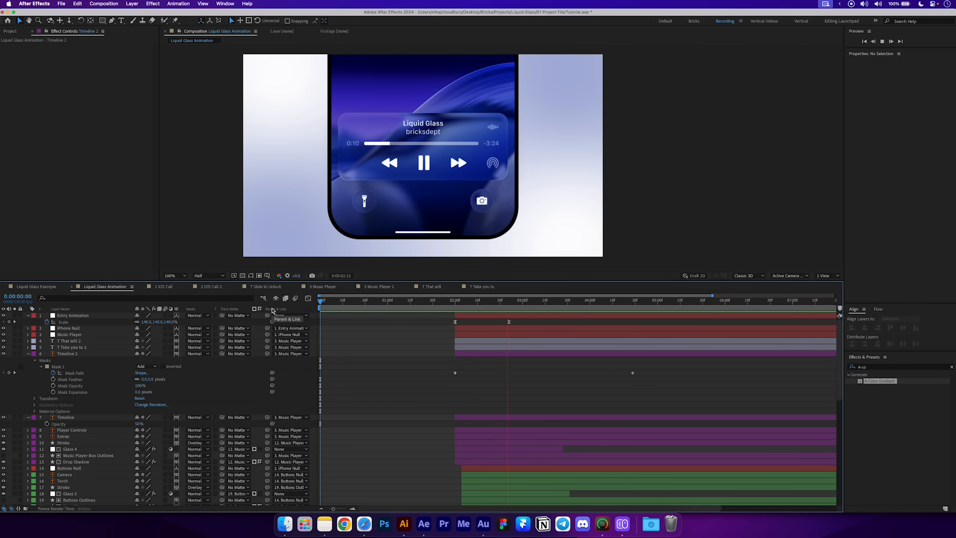
key("space")
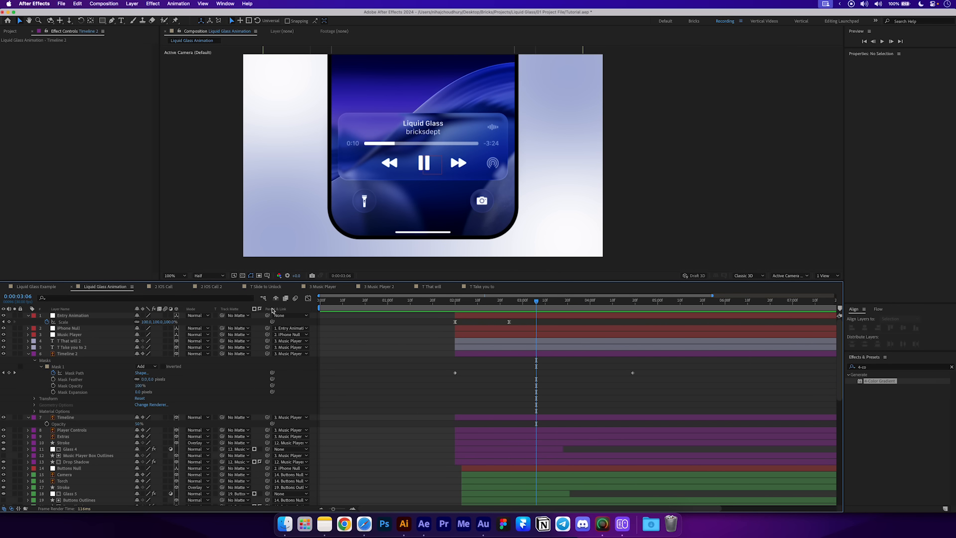